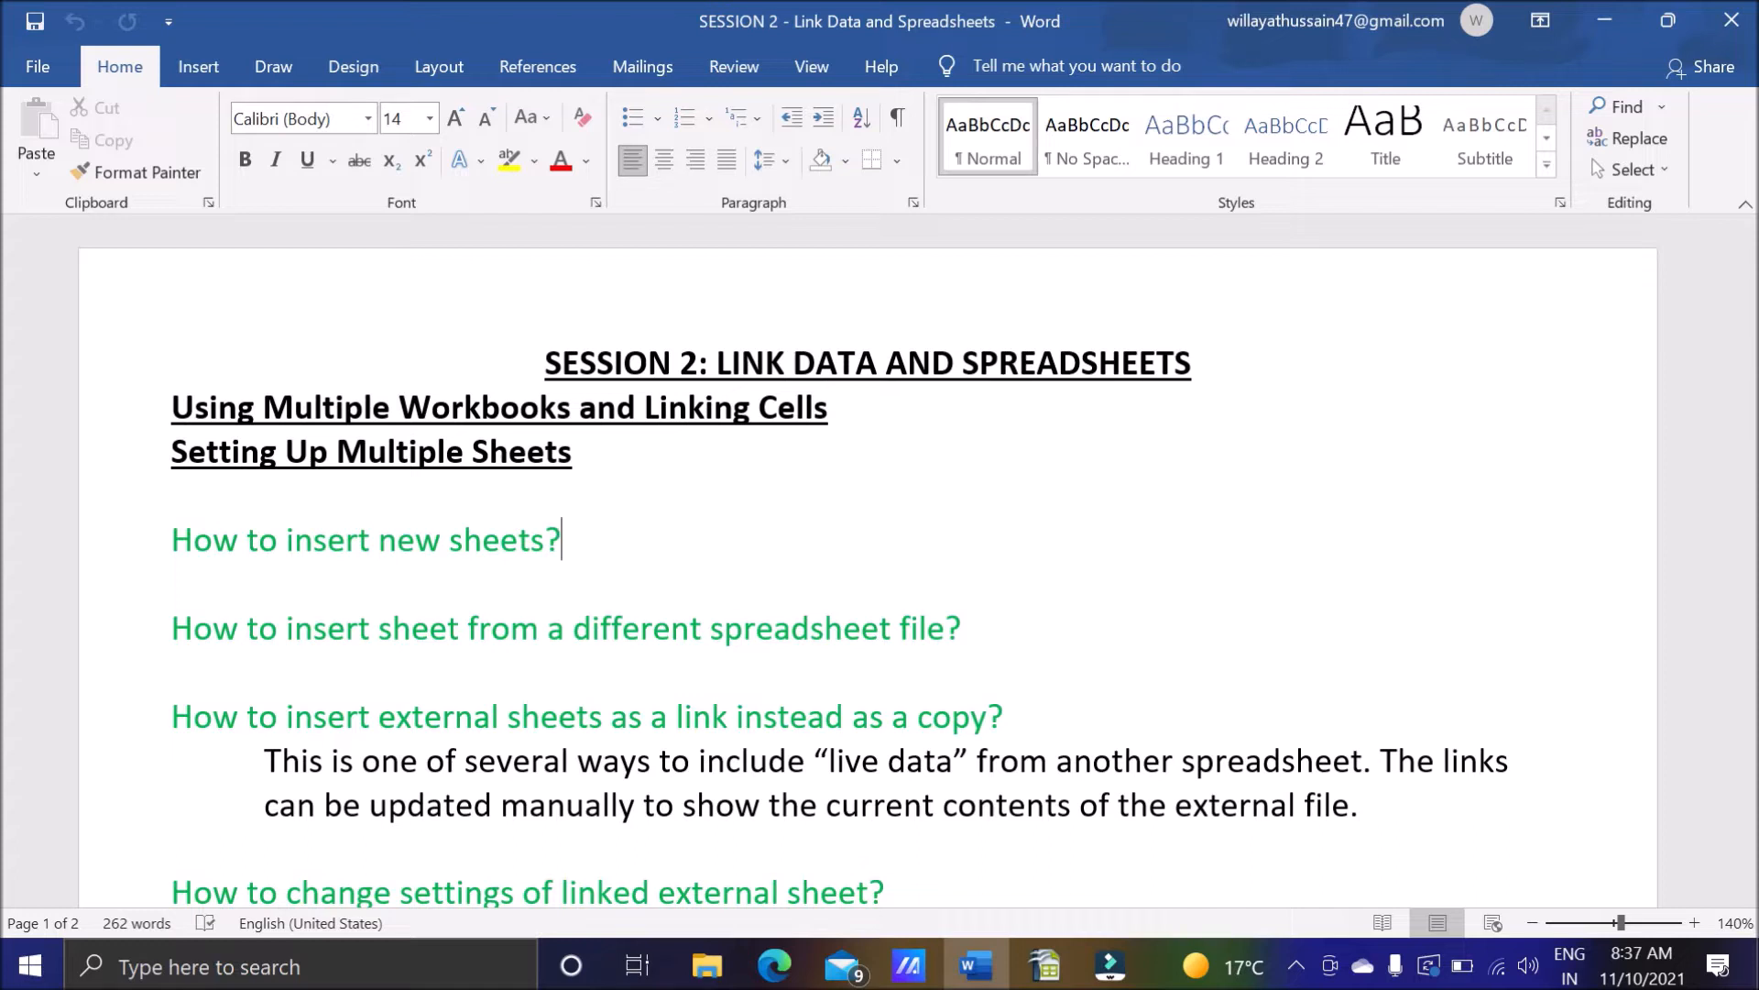
Read the session title and the headings "Setting Up Multiple Sheets" and "How to insert new sheets?" by highlighting them.
left_click_drag(886, 364, 715, 365)
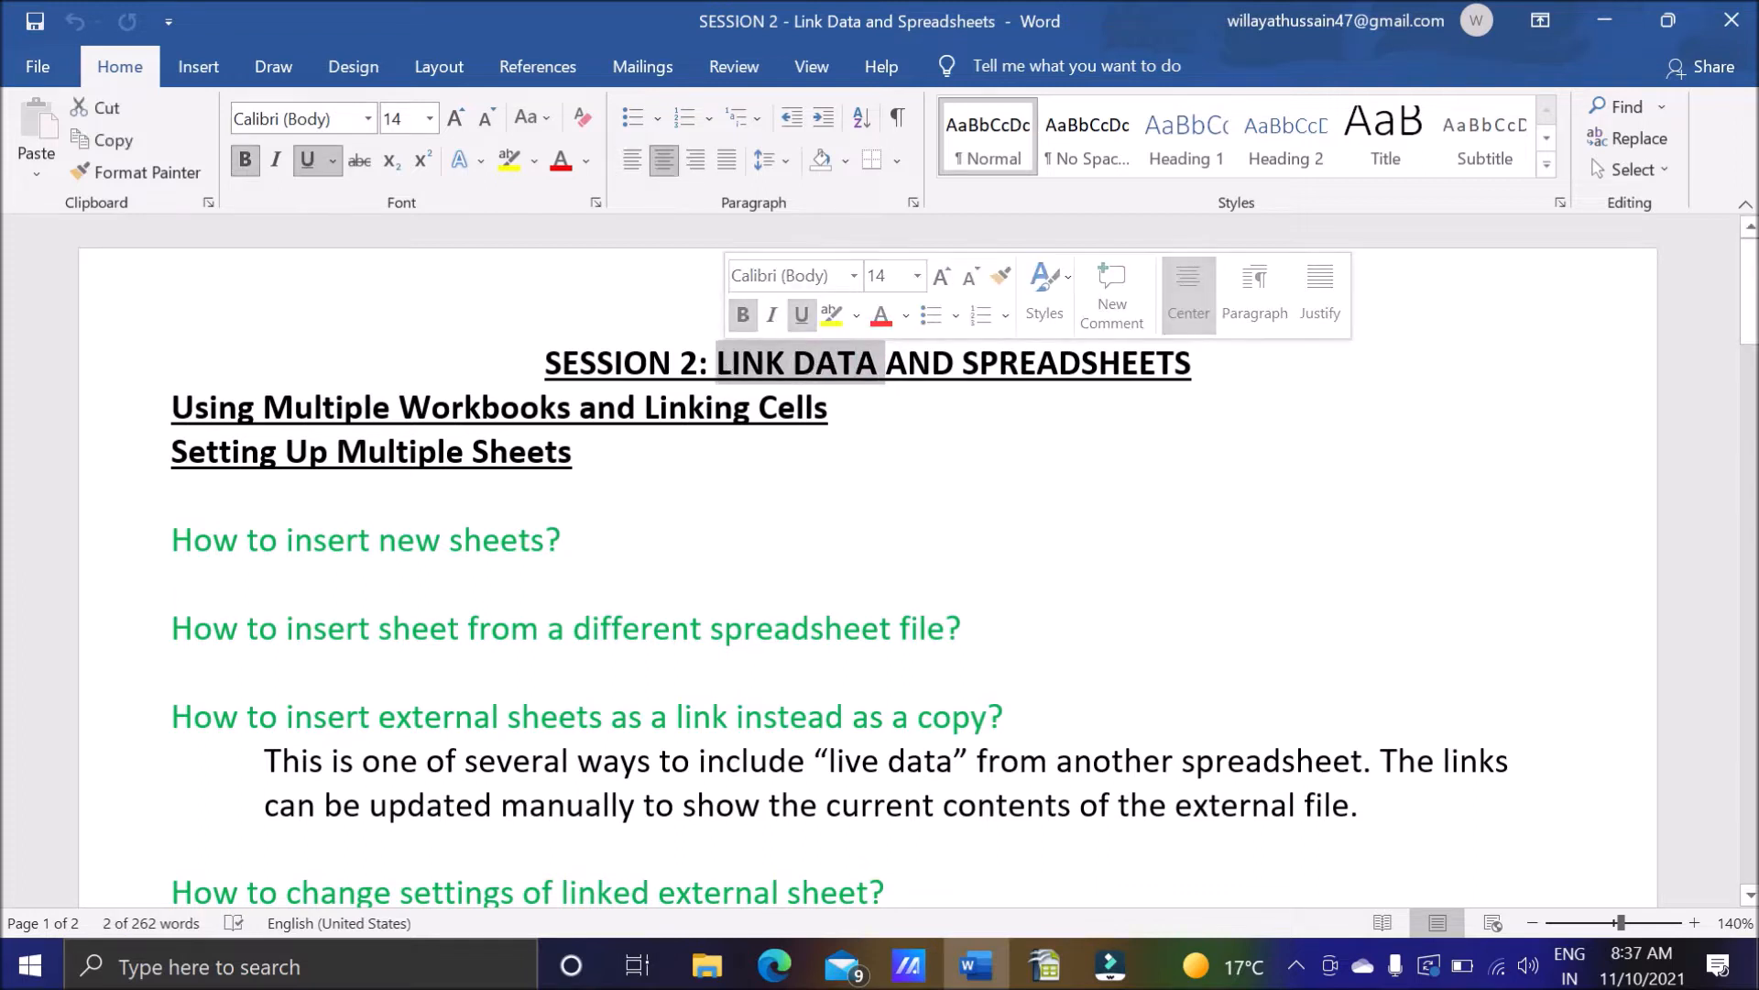
left_click(1193, 364)
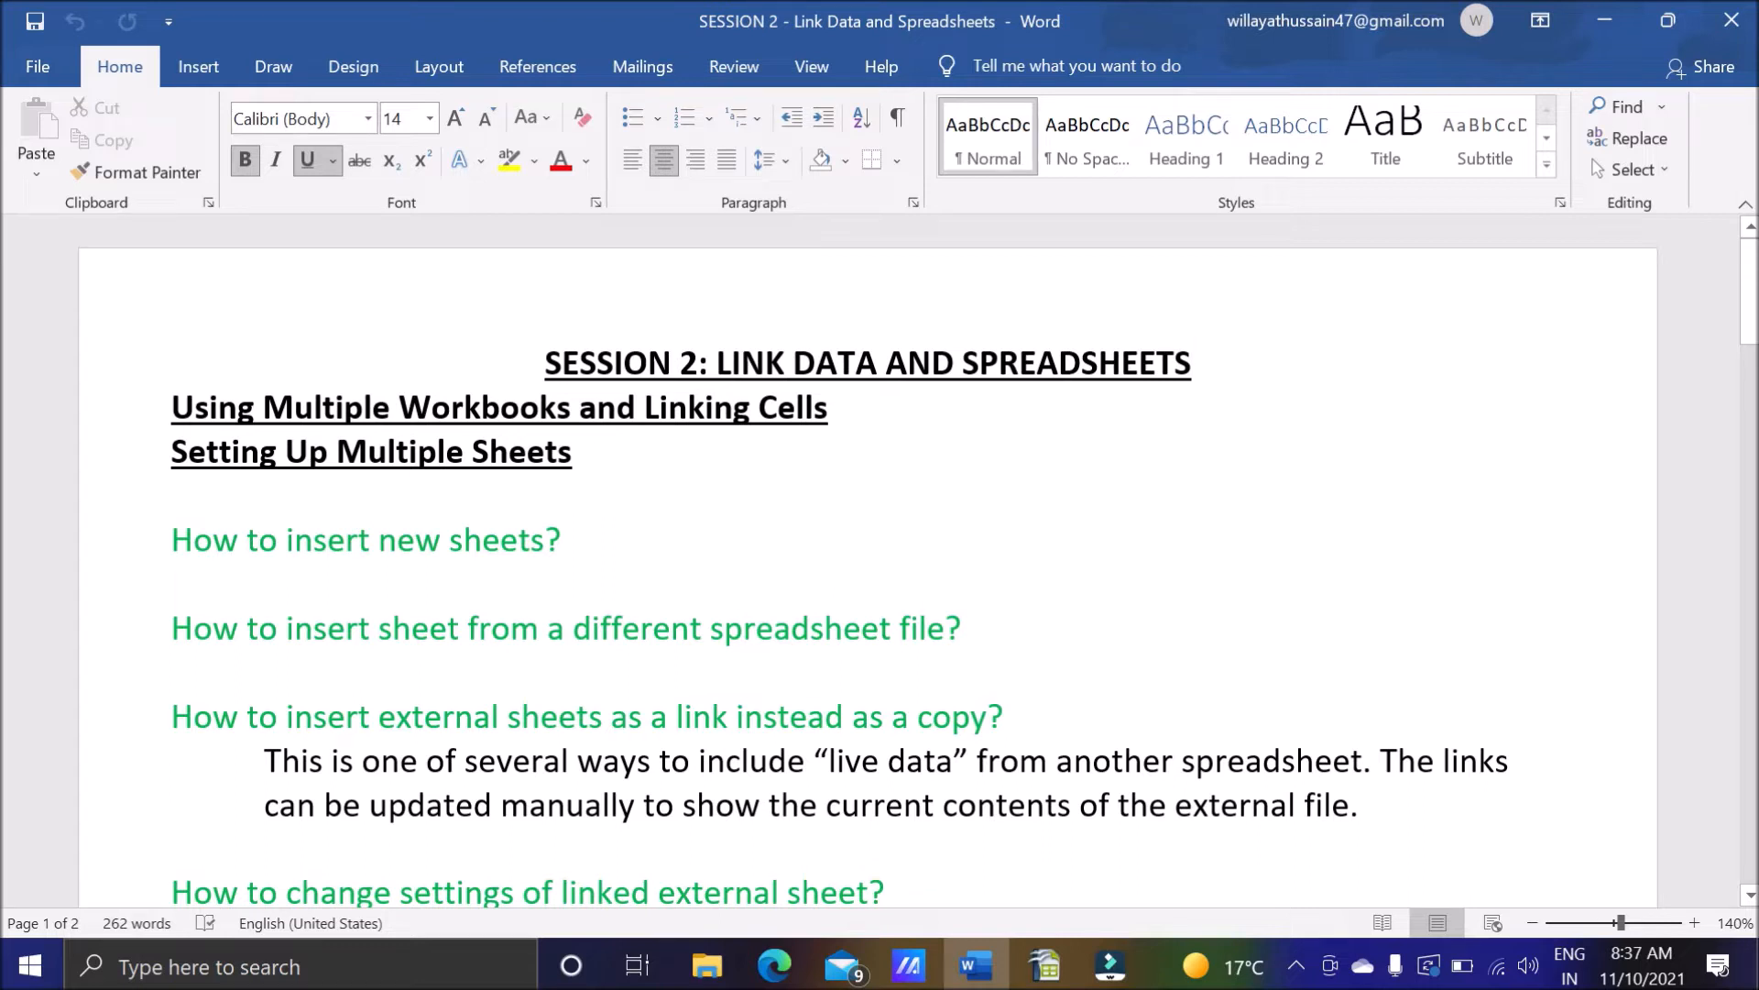
left_click_drag(171, 453, 633, 473)
left_click(632, 472)
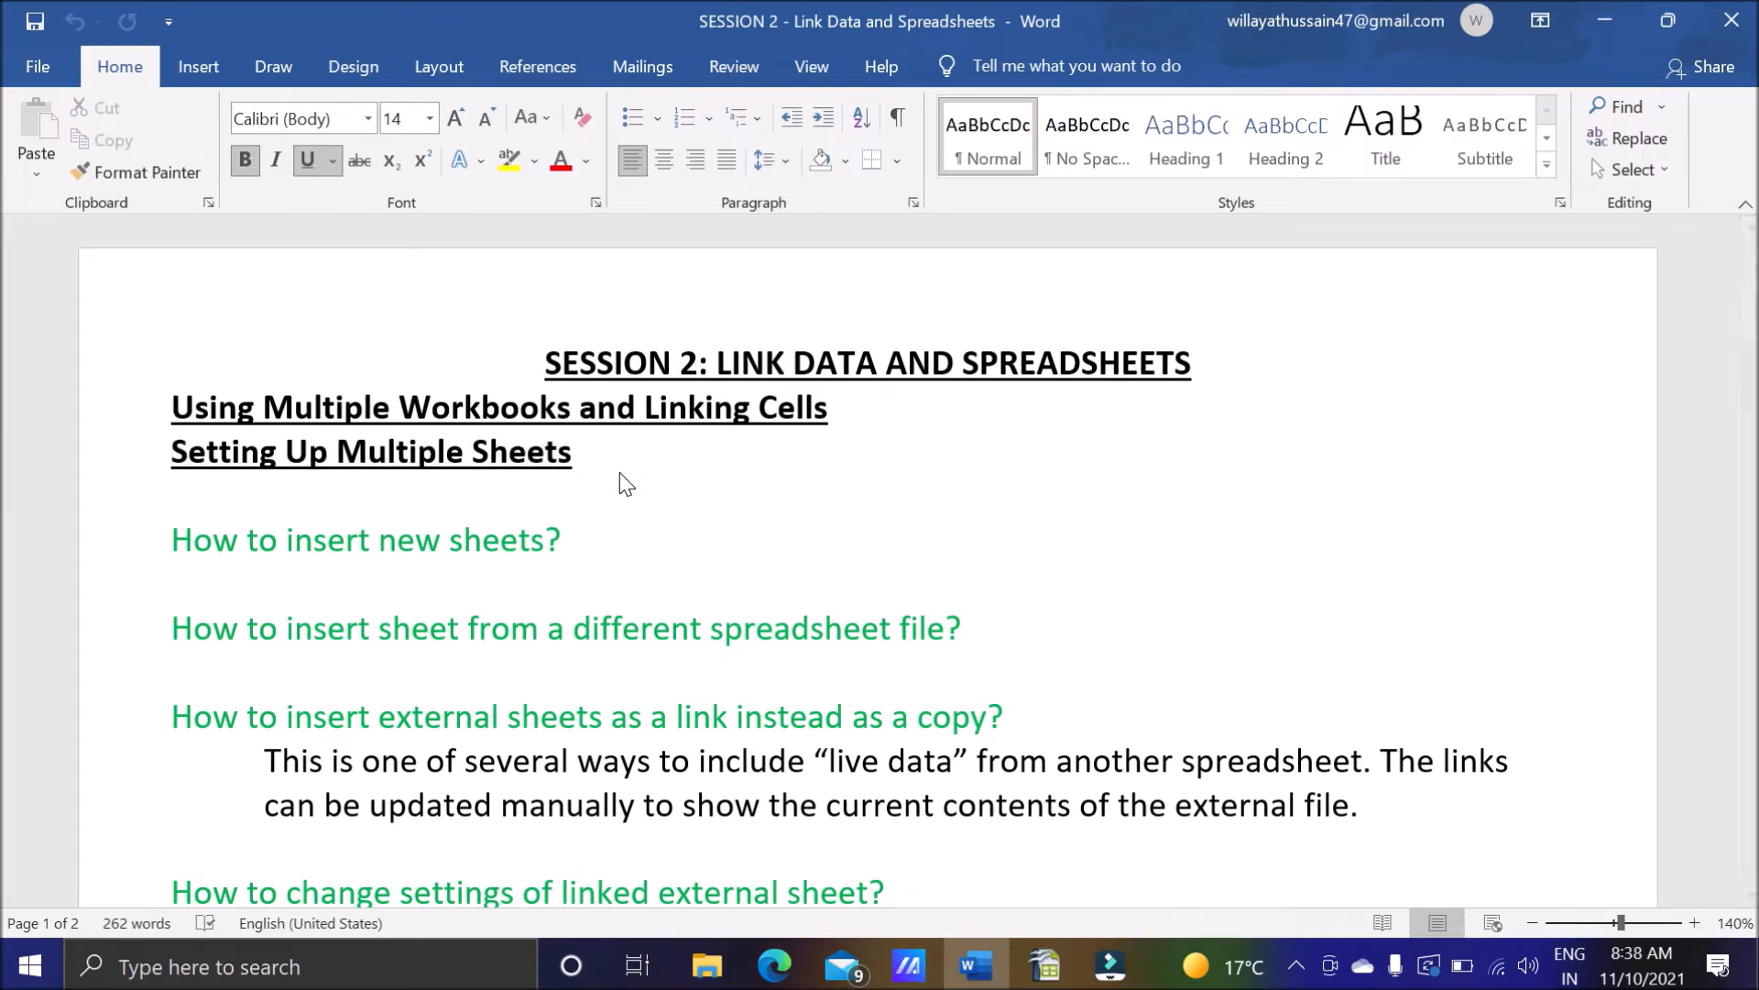
left_click_drag(172, 541, 562, 541)
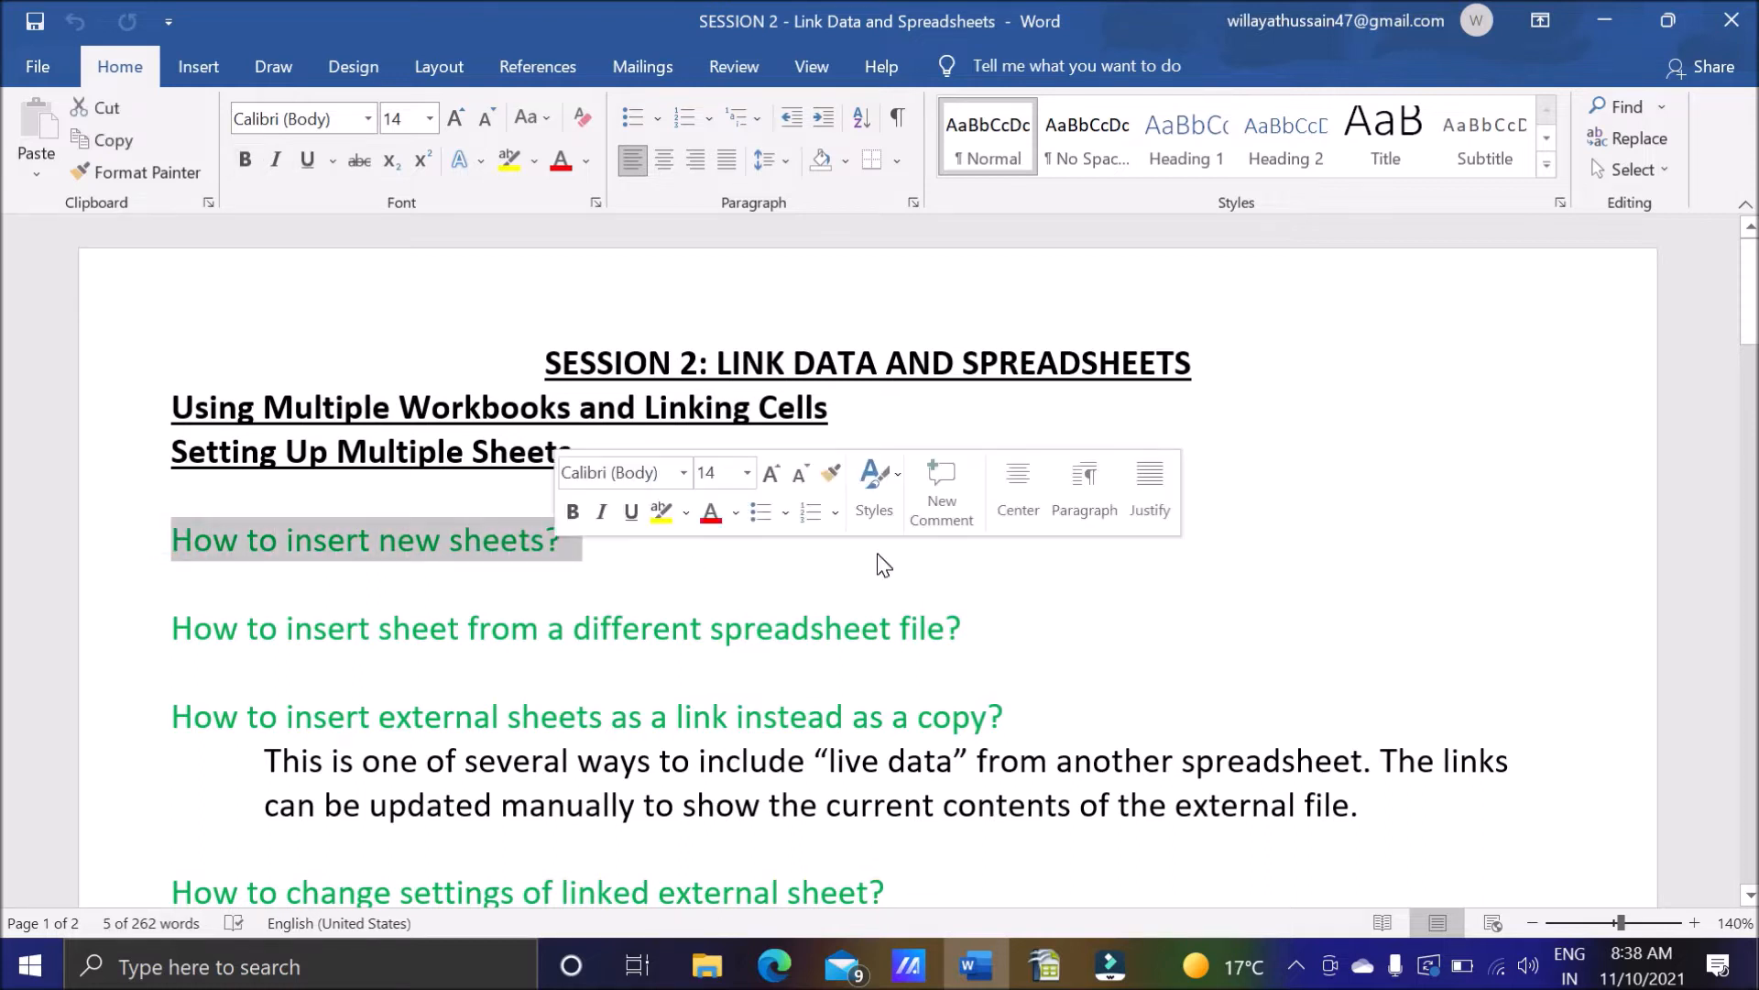
left_click(692, 559)
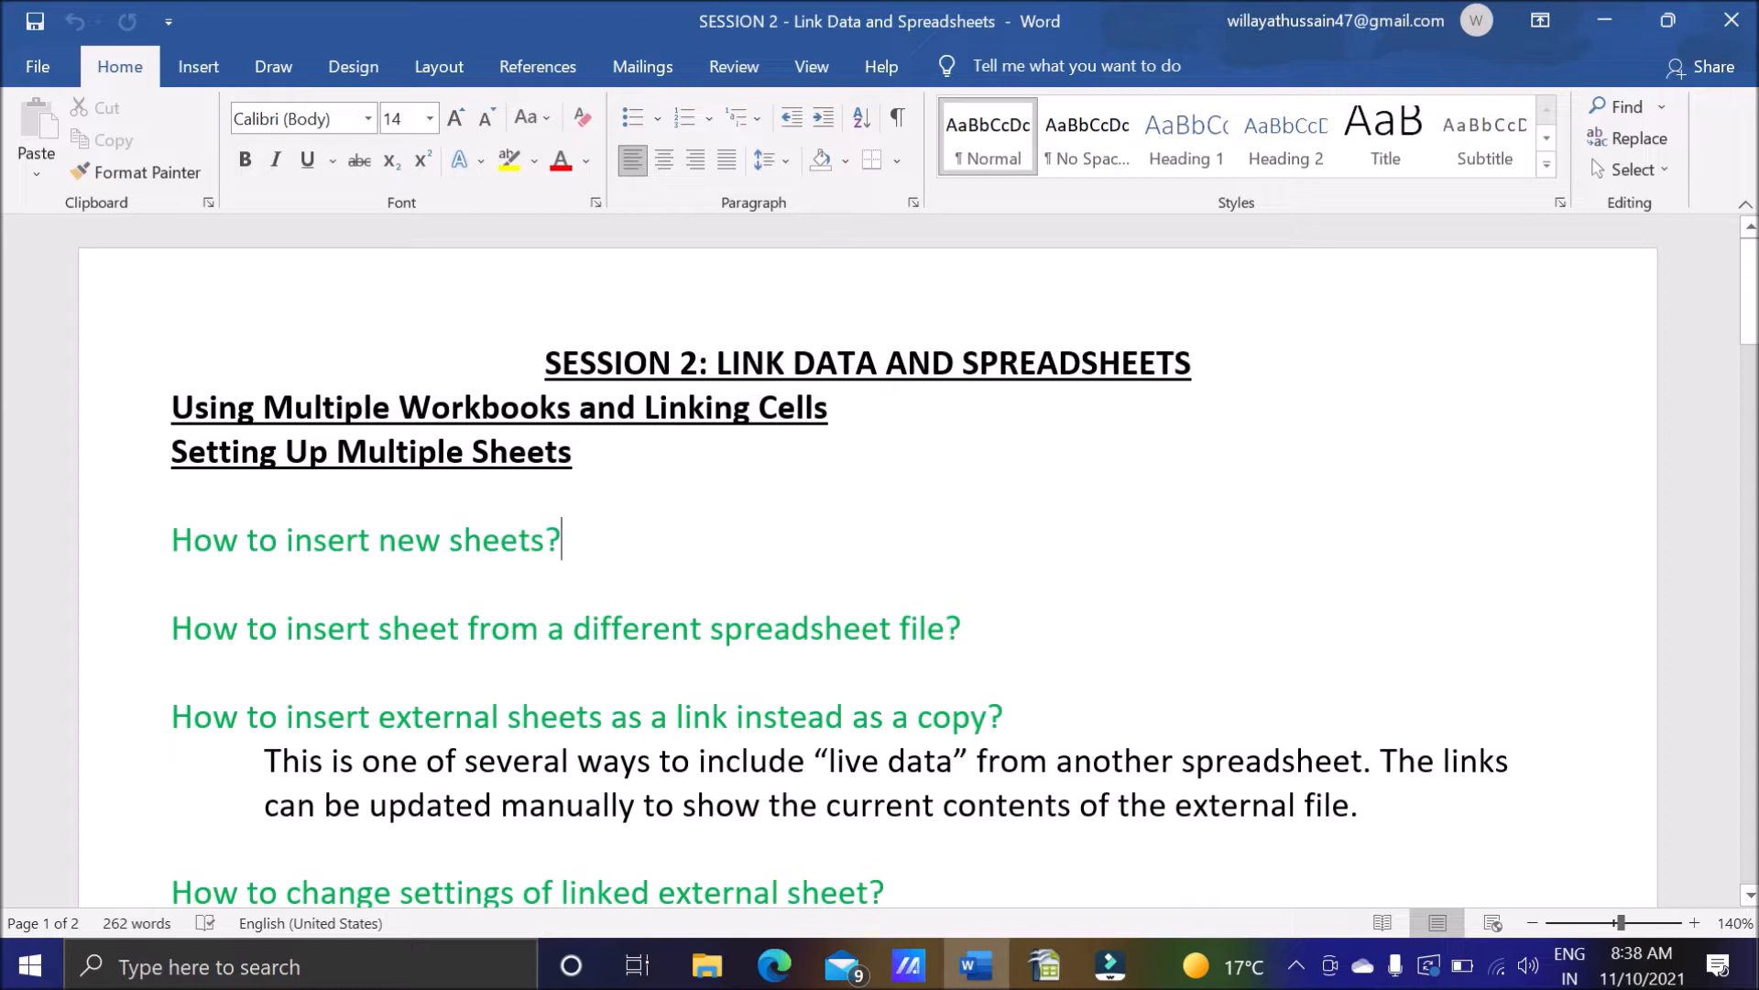
Switch to OpenOffice Calc and look through Sheet1, Sheet2 and Sheet3 of Linking Spreadsheet.ods.
left_click(1045, 965)
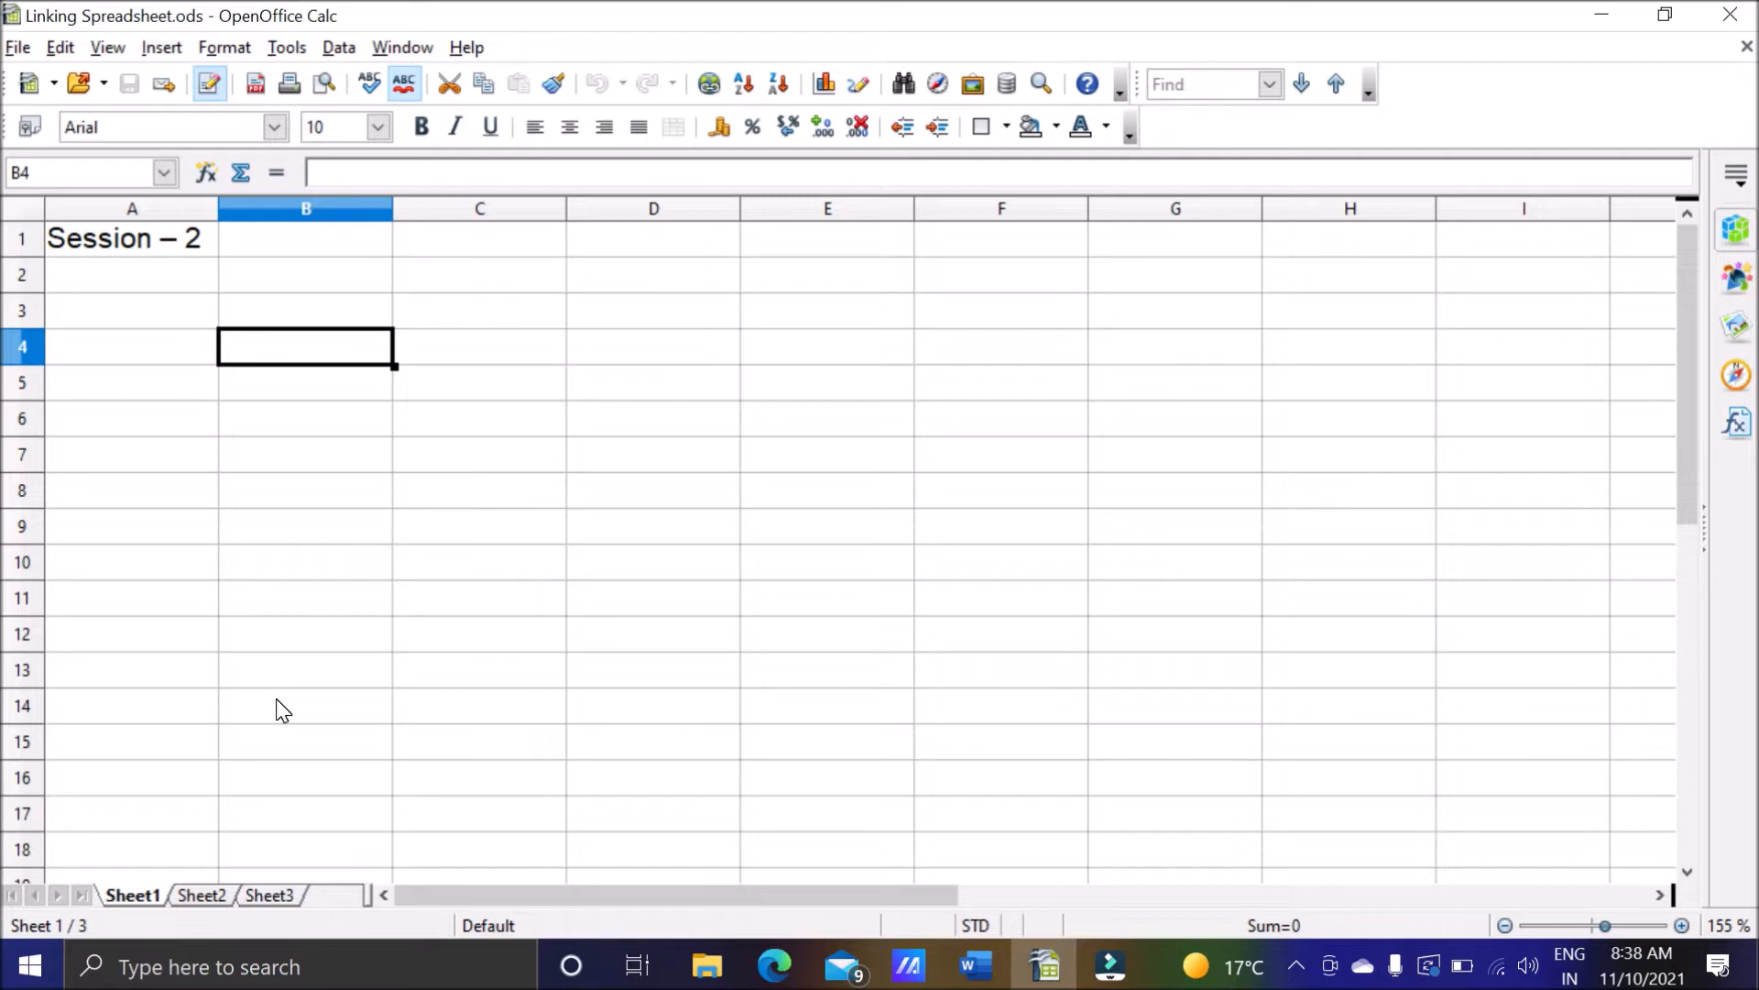
left_click(222, 897)
left_click(245, 895)
left_click(148, 894)
left_click(188, 895)
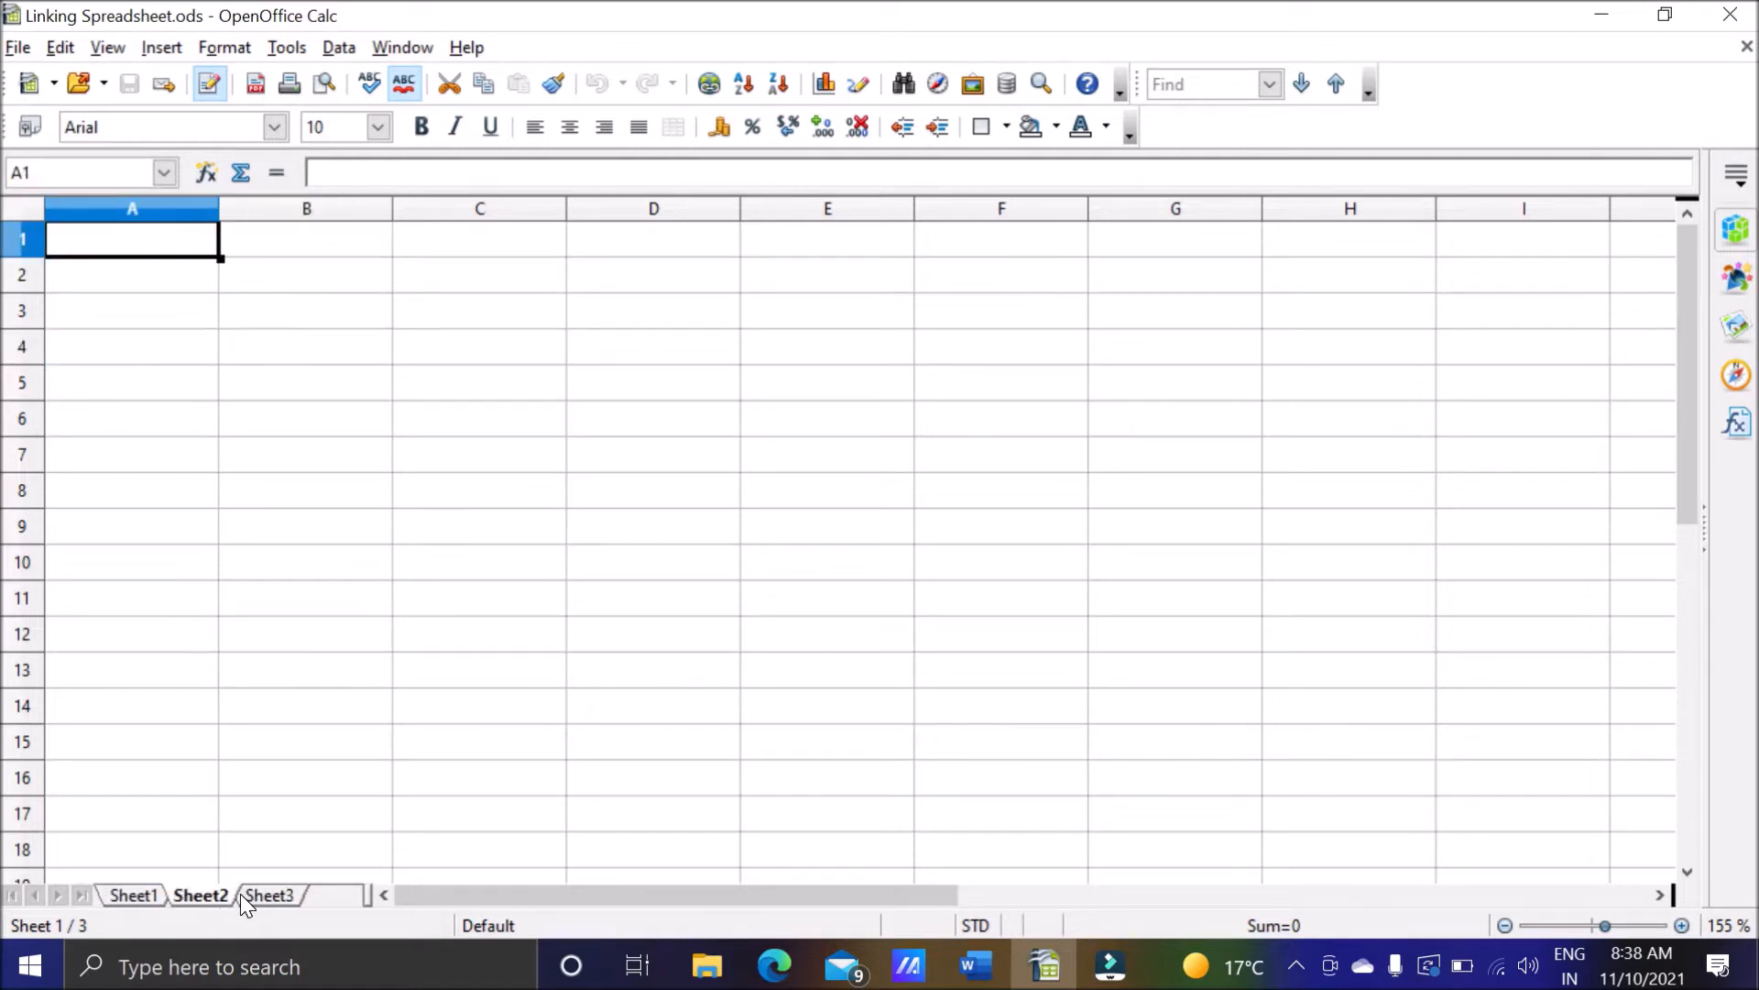
left_click(283, 896)
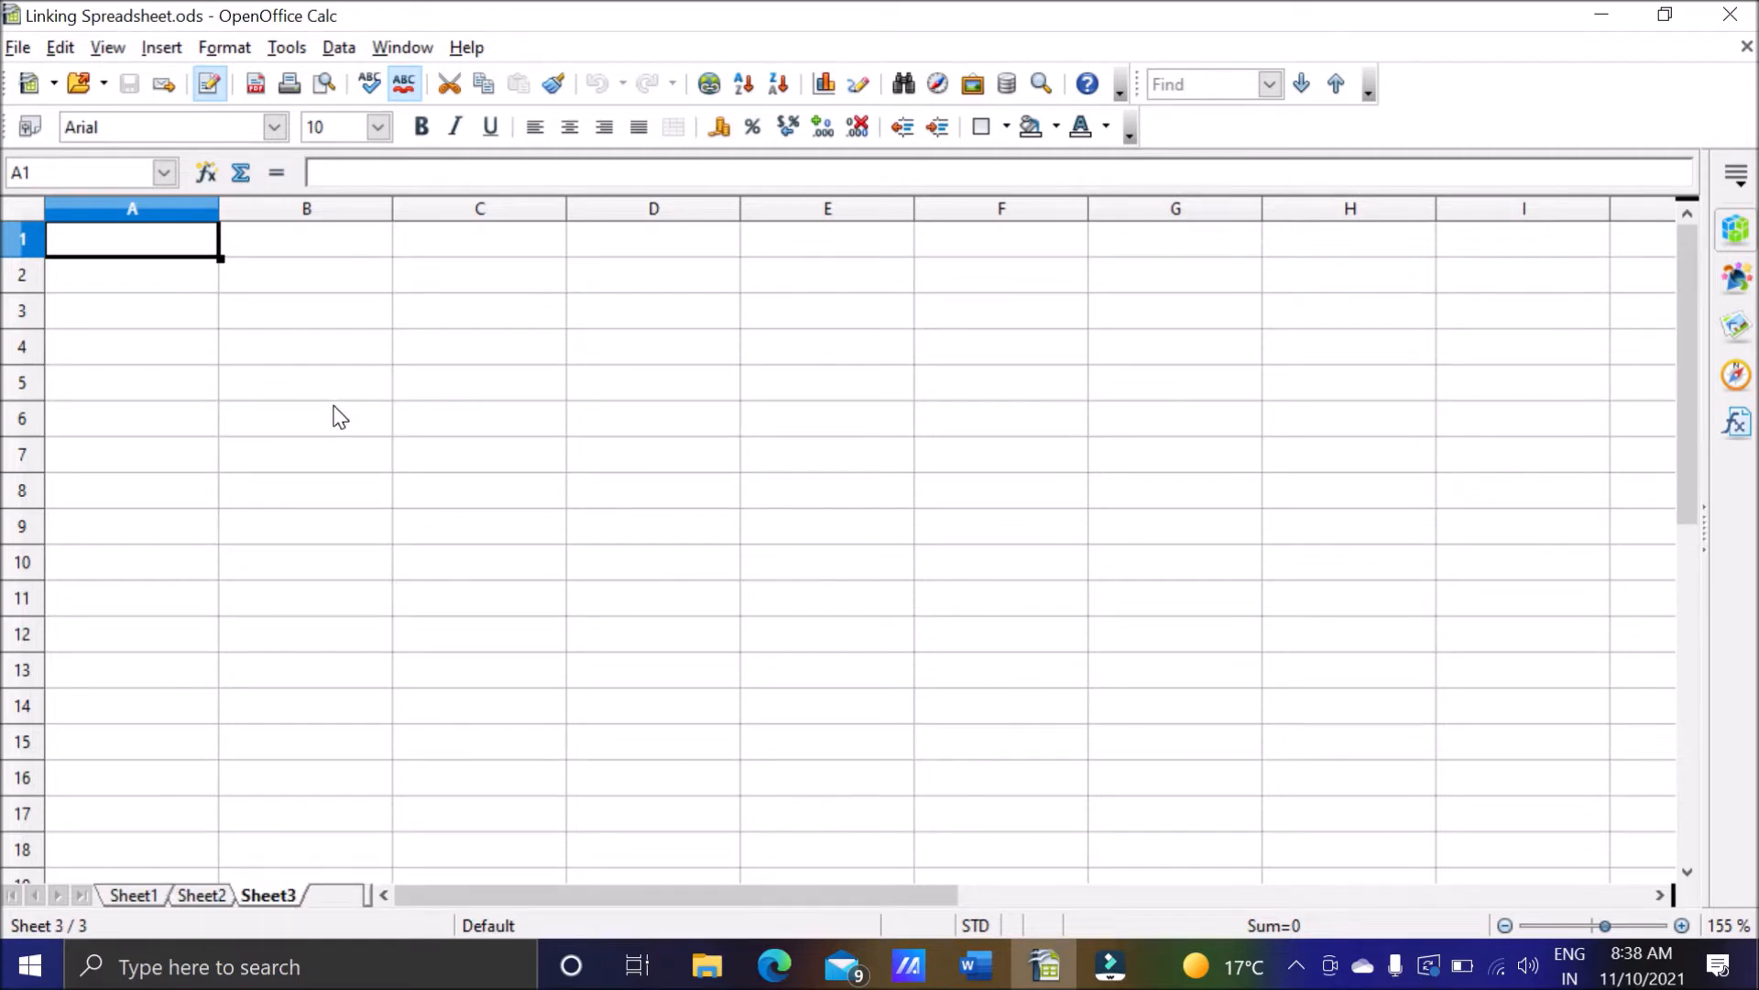
Switch to Word and highlight the question "How to insert new sheets?" for reading, then clear the selection.
left_click(976, 967)
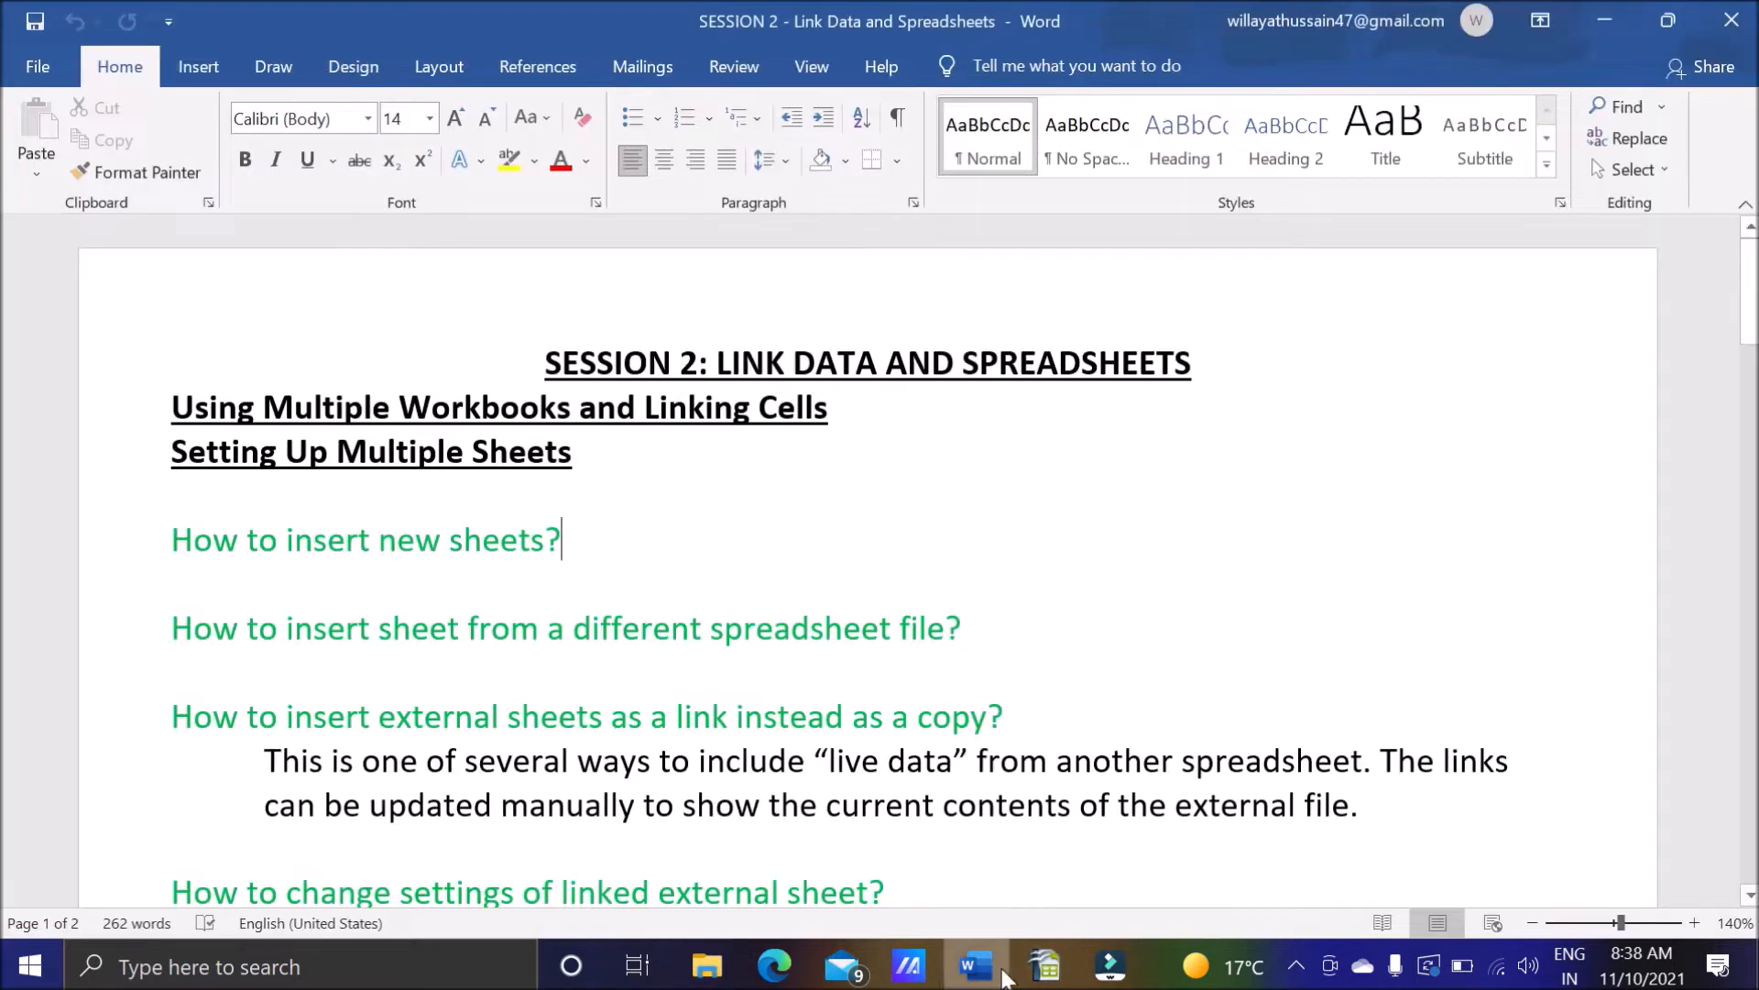
left_click_drag(171, 539, 545, 540)
left_click(563, 540)
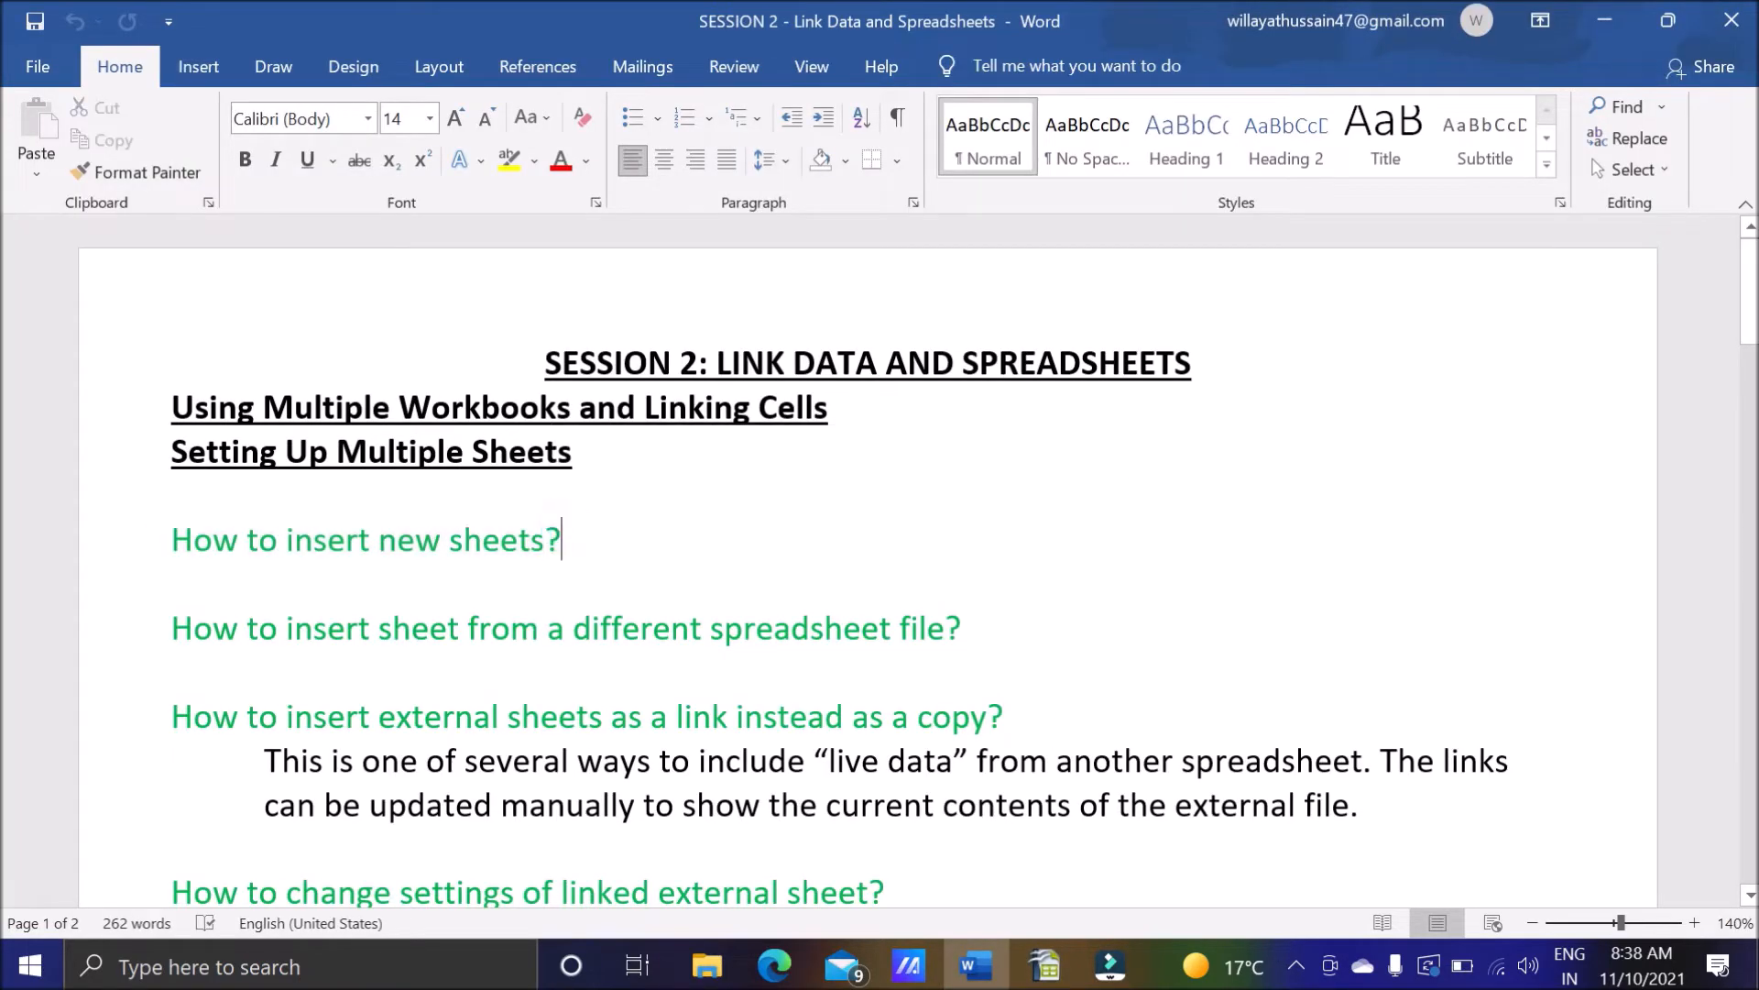
Switch to OpenOffice Calc, activate Sheet1 and view the Insert Sheet options two ways without inserting anything.
left_click(1061, 959)
left_click(137, 895)
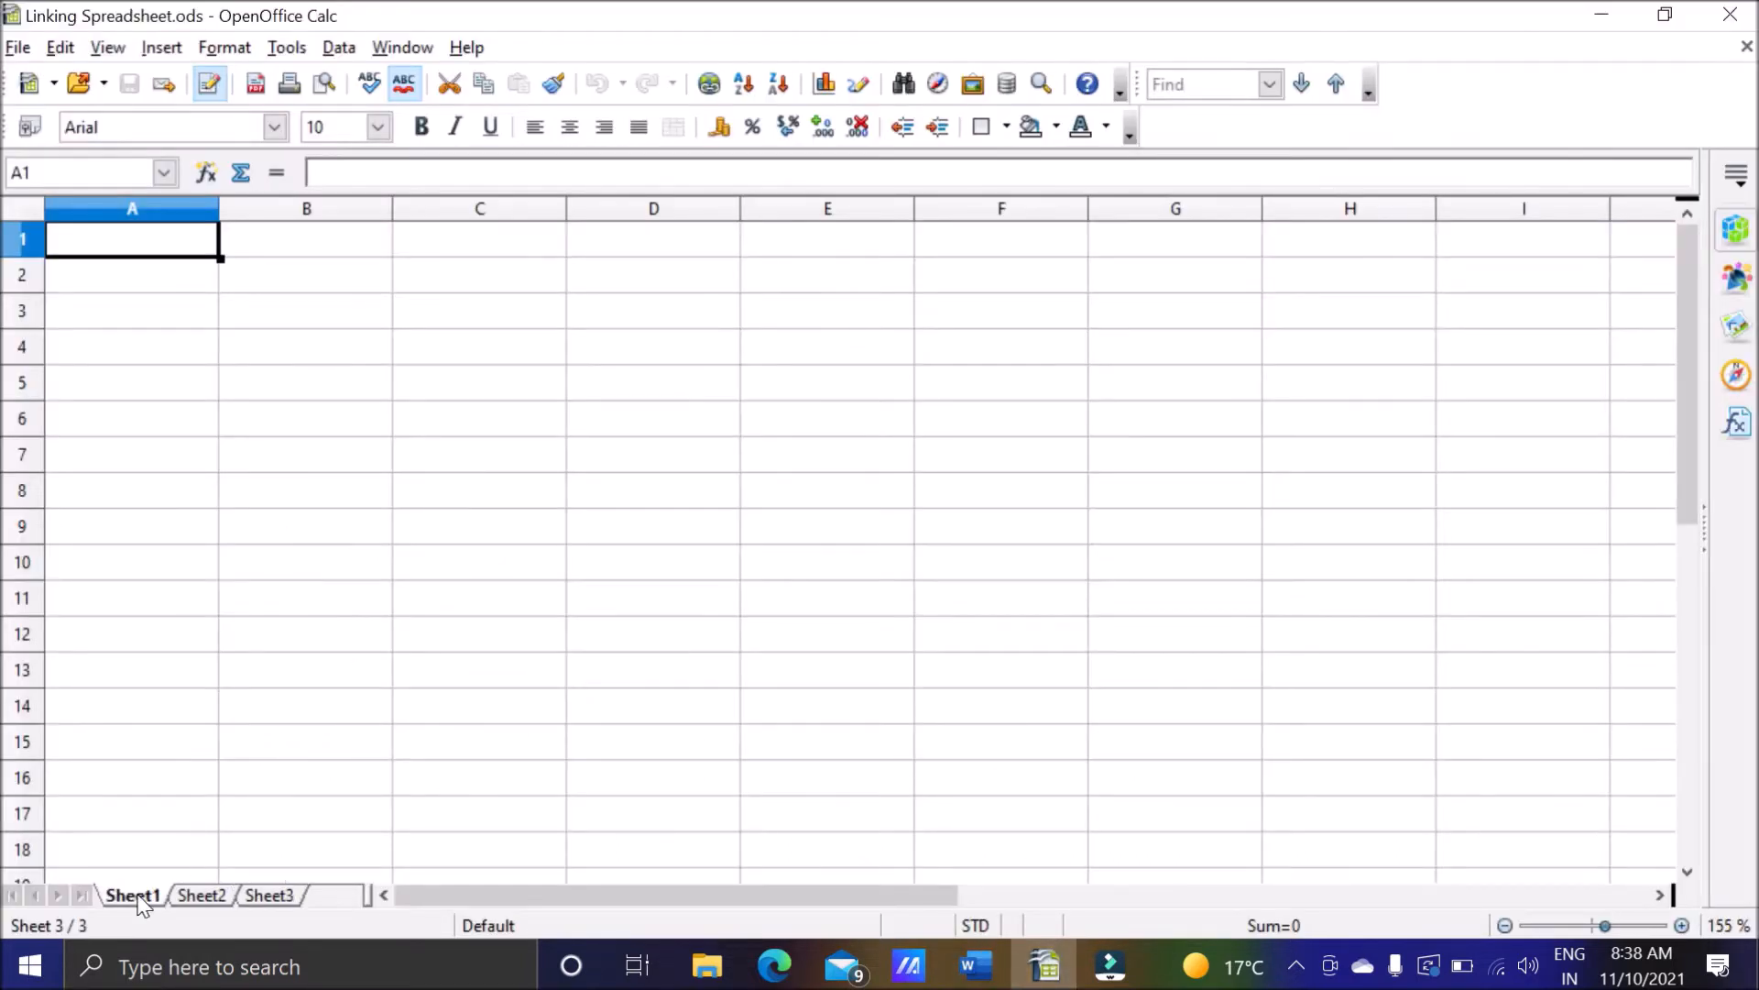
left_click(160, 49)
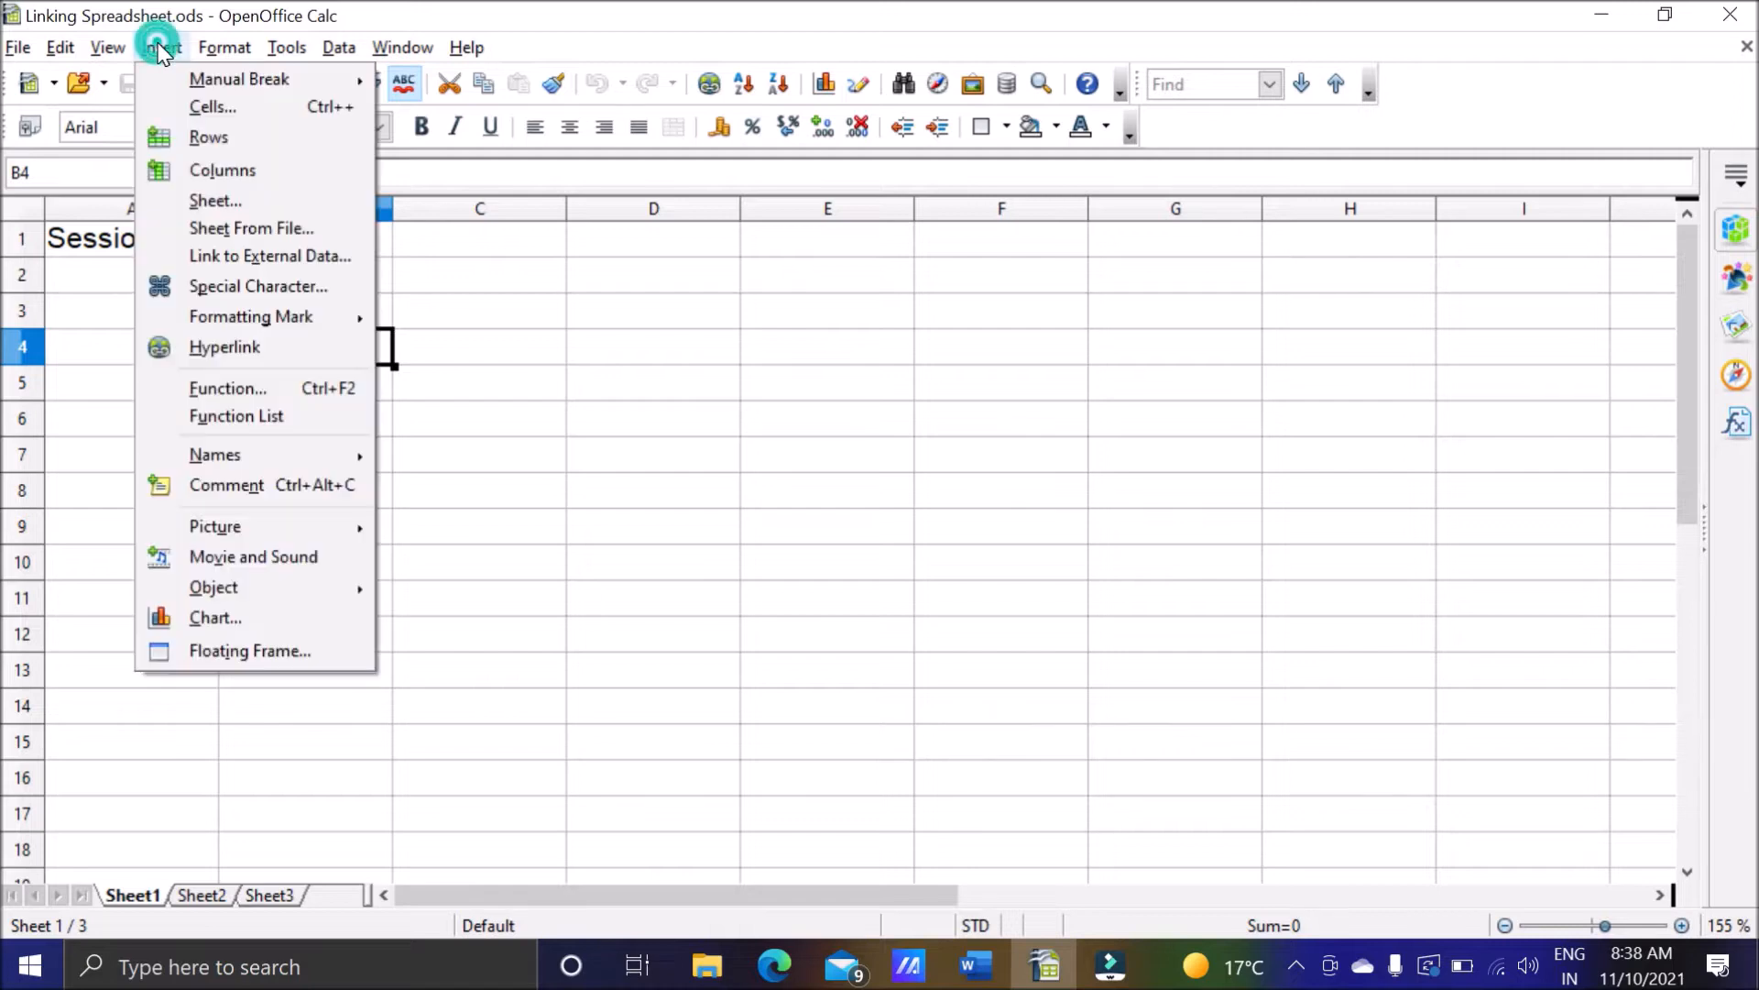
left_click(218, 198)
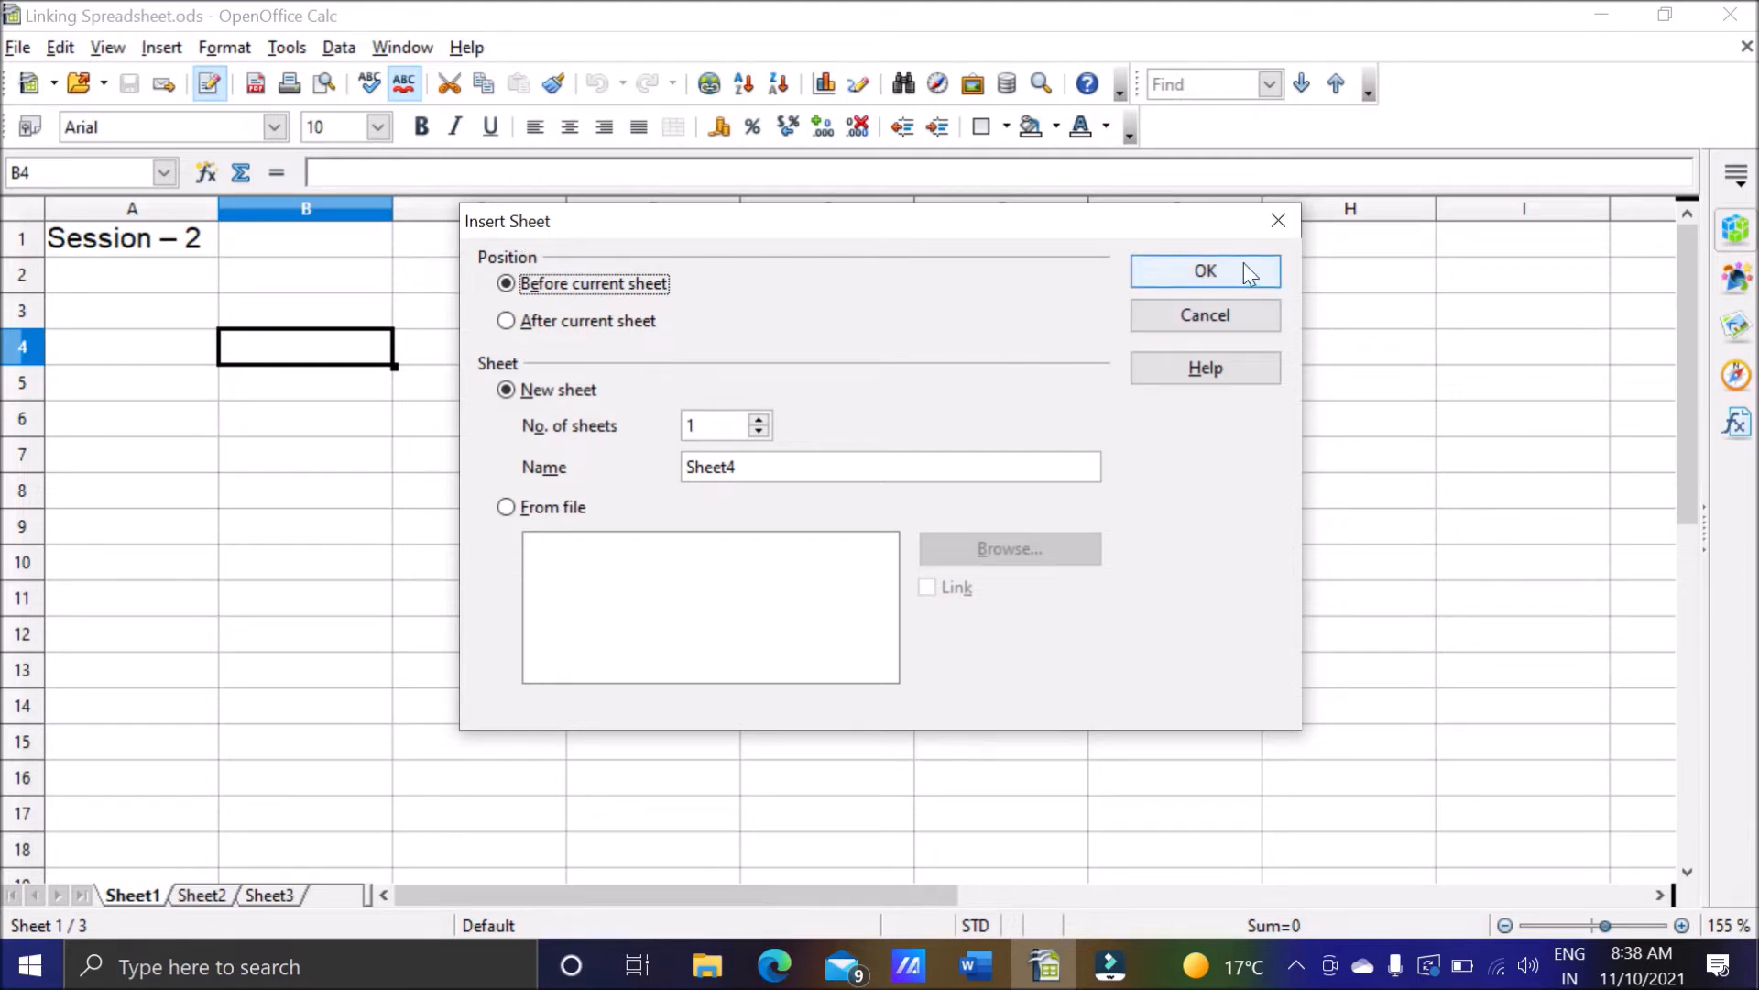
left_click(1279, 223)
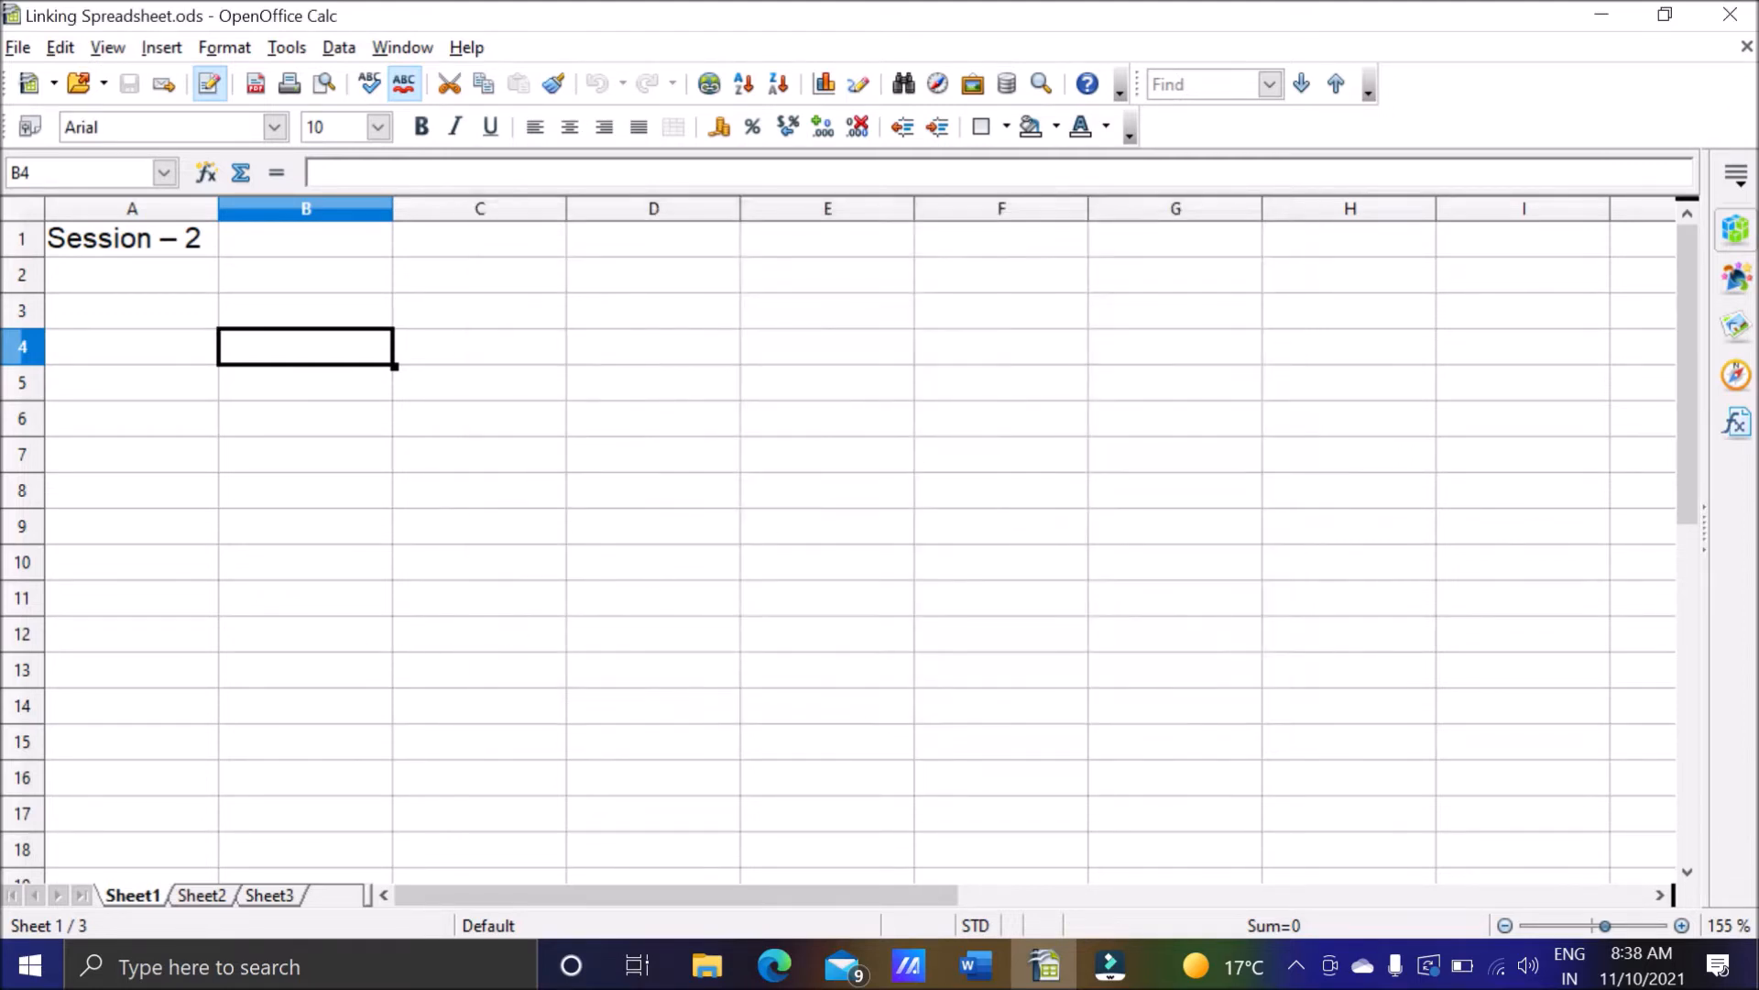
double_click(330, 902)
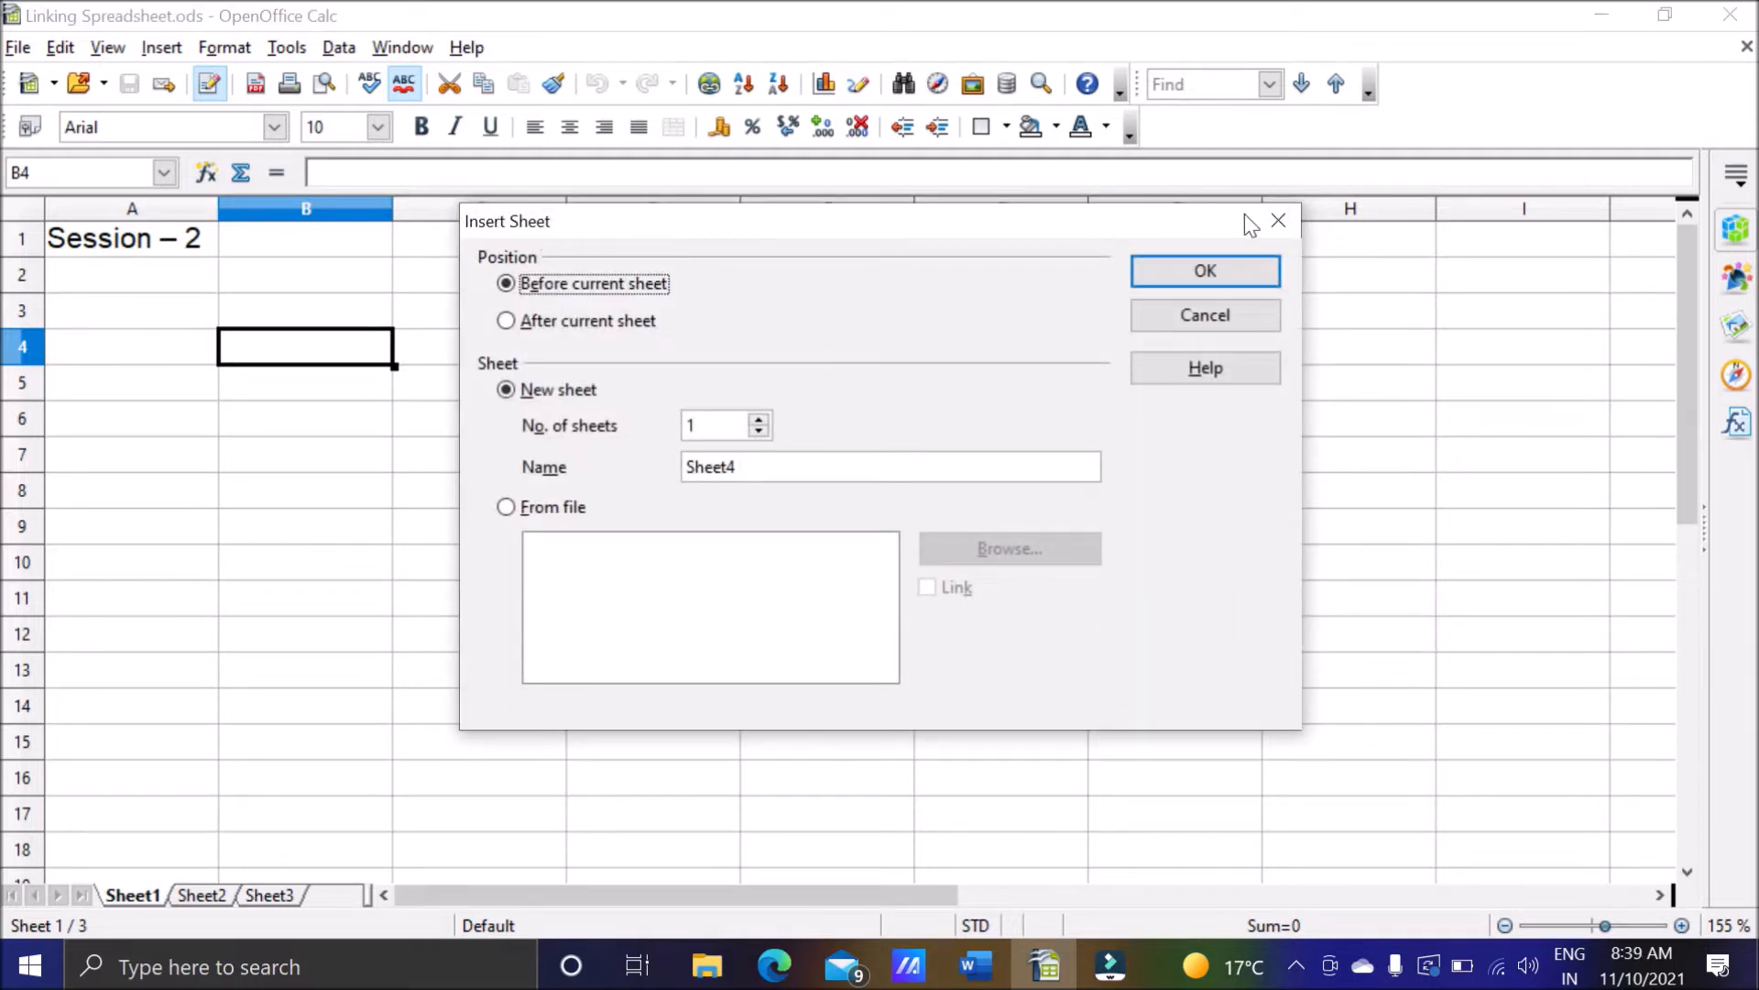
left_click(1278, 222)
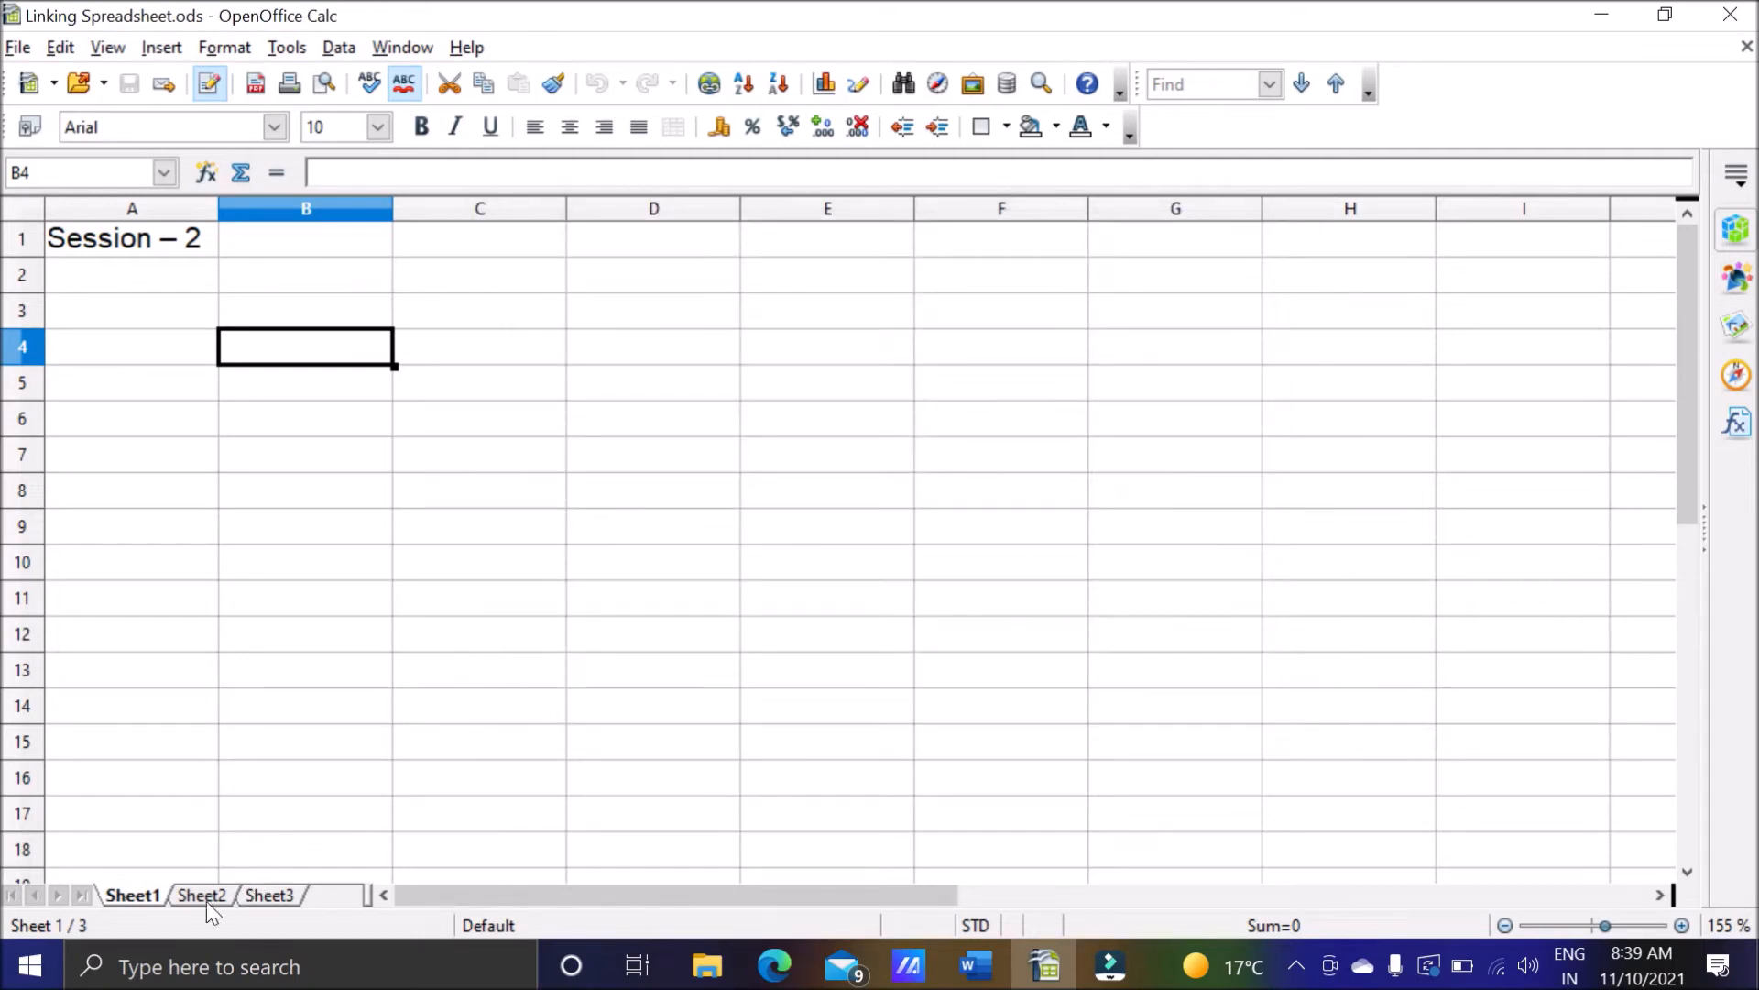
Open the Insert Sheet options for Sheet1, choose the position After current sheet, and dismiss them without inserting.
right_click(147, 900)
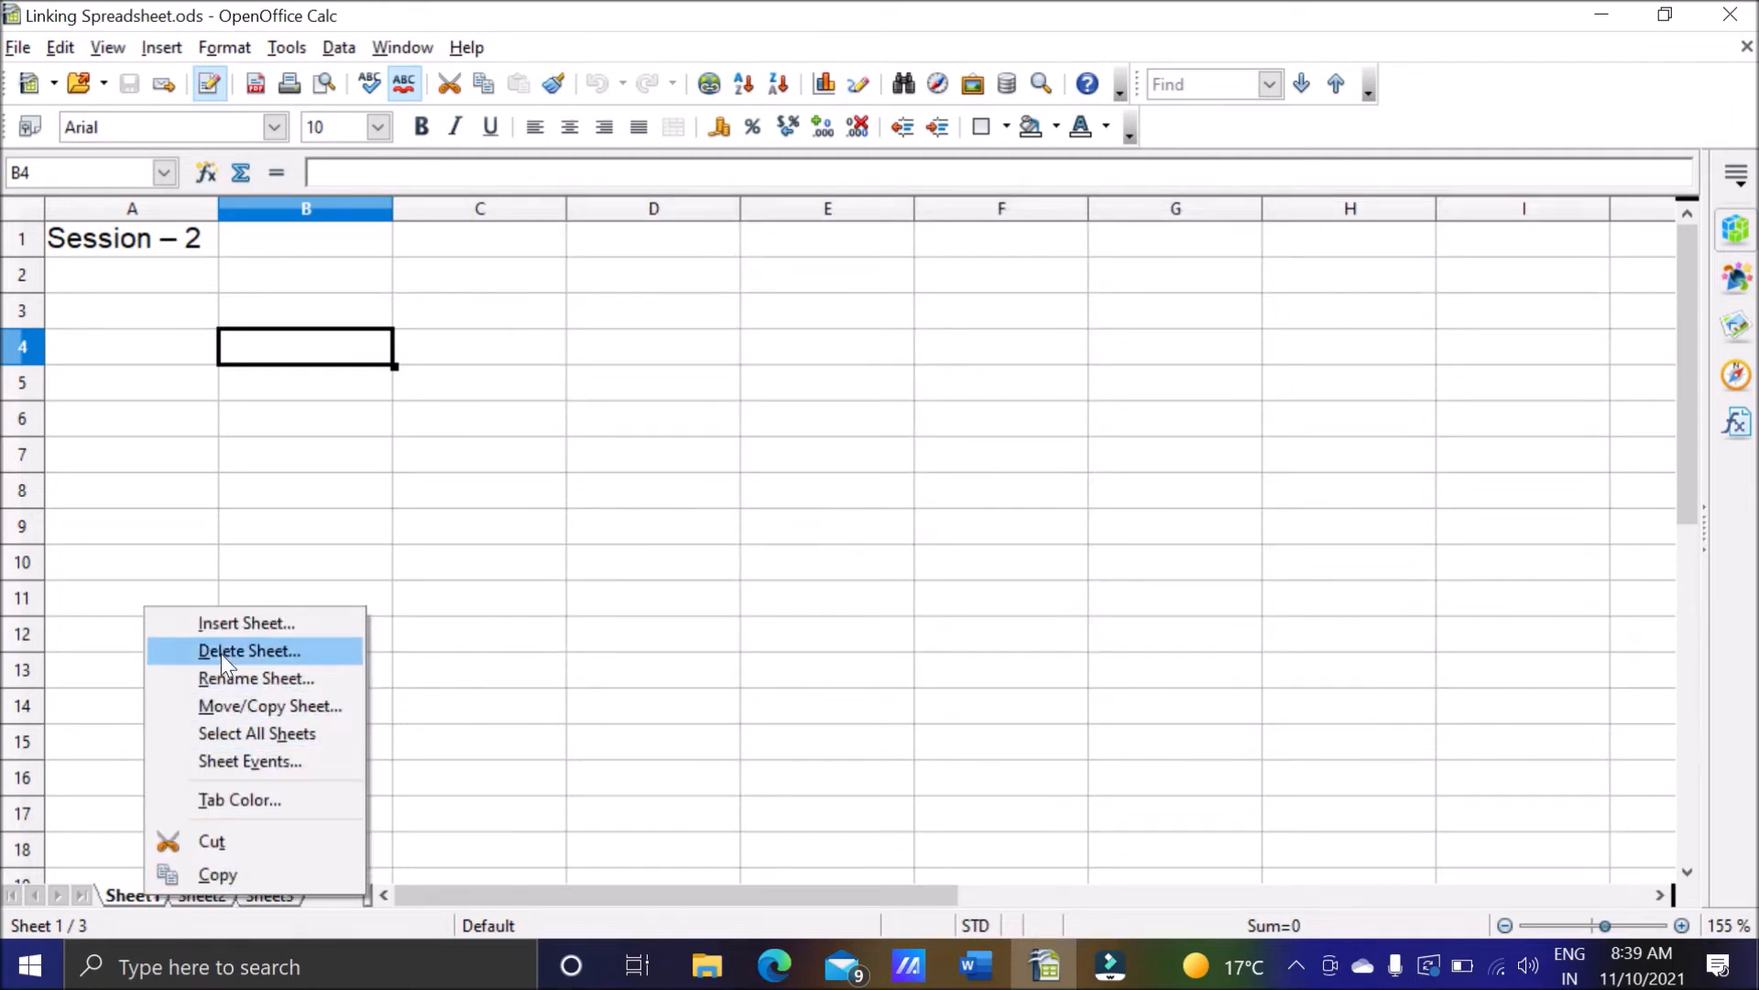
left_click(233, 621)
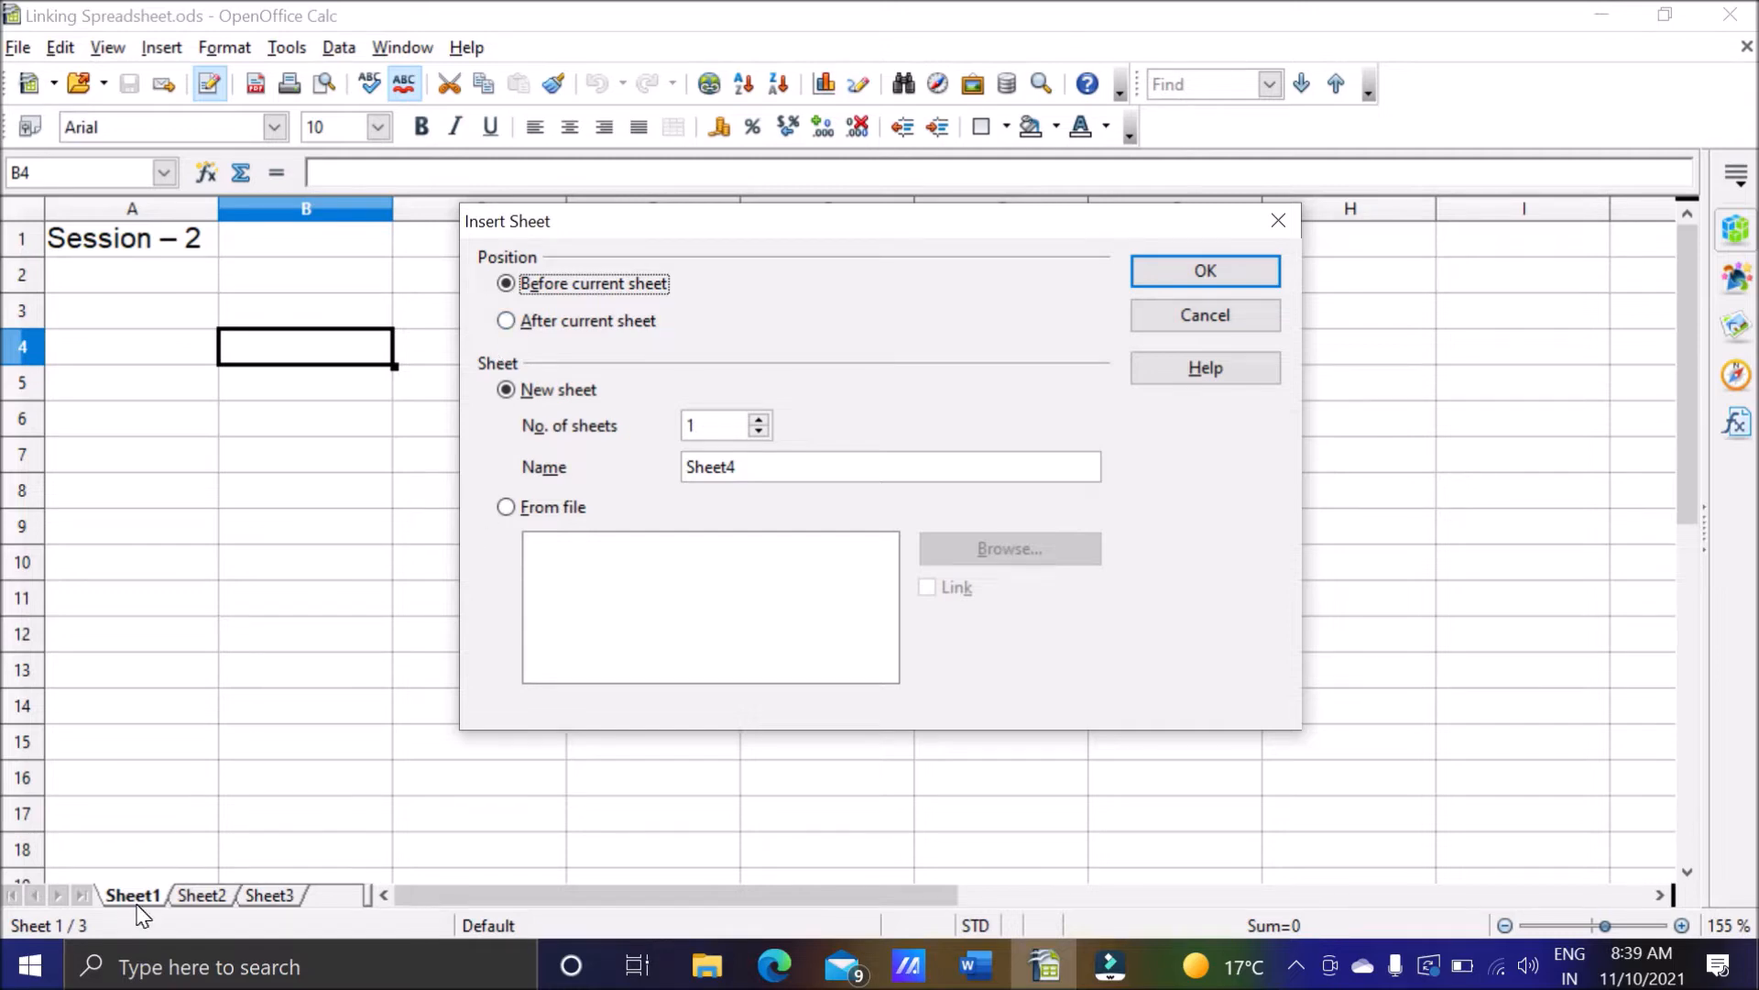
left_click(509, 322)
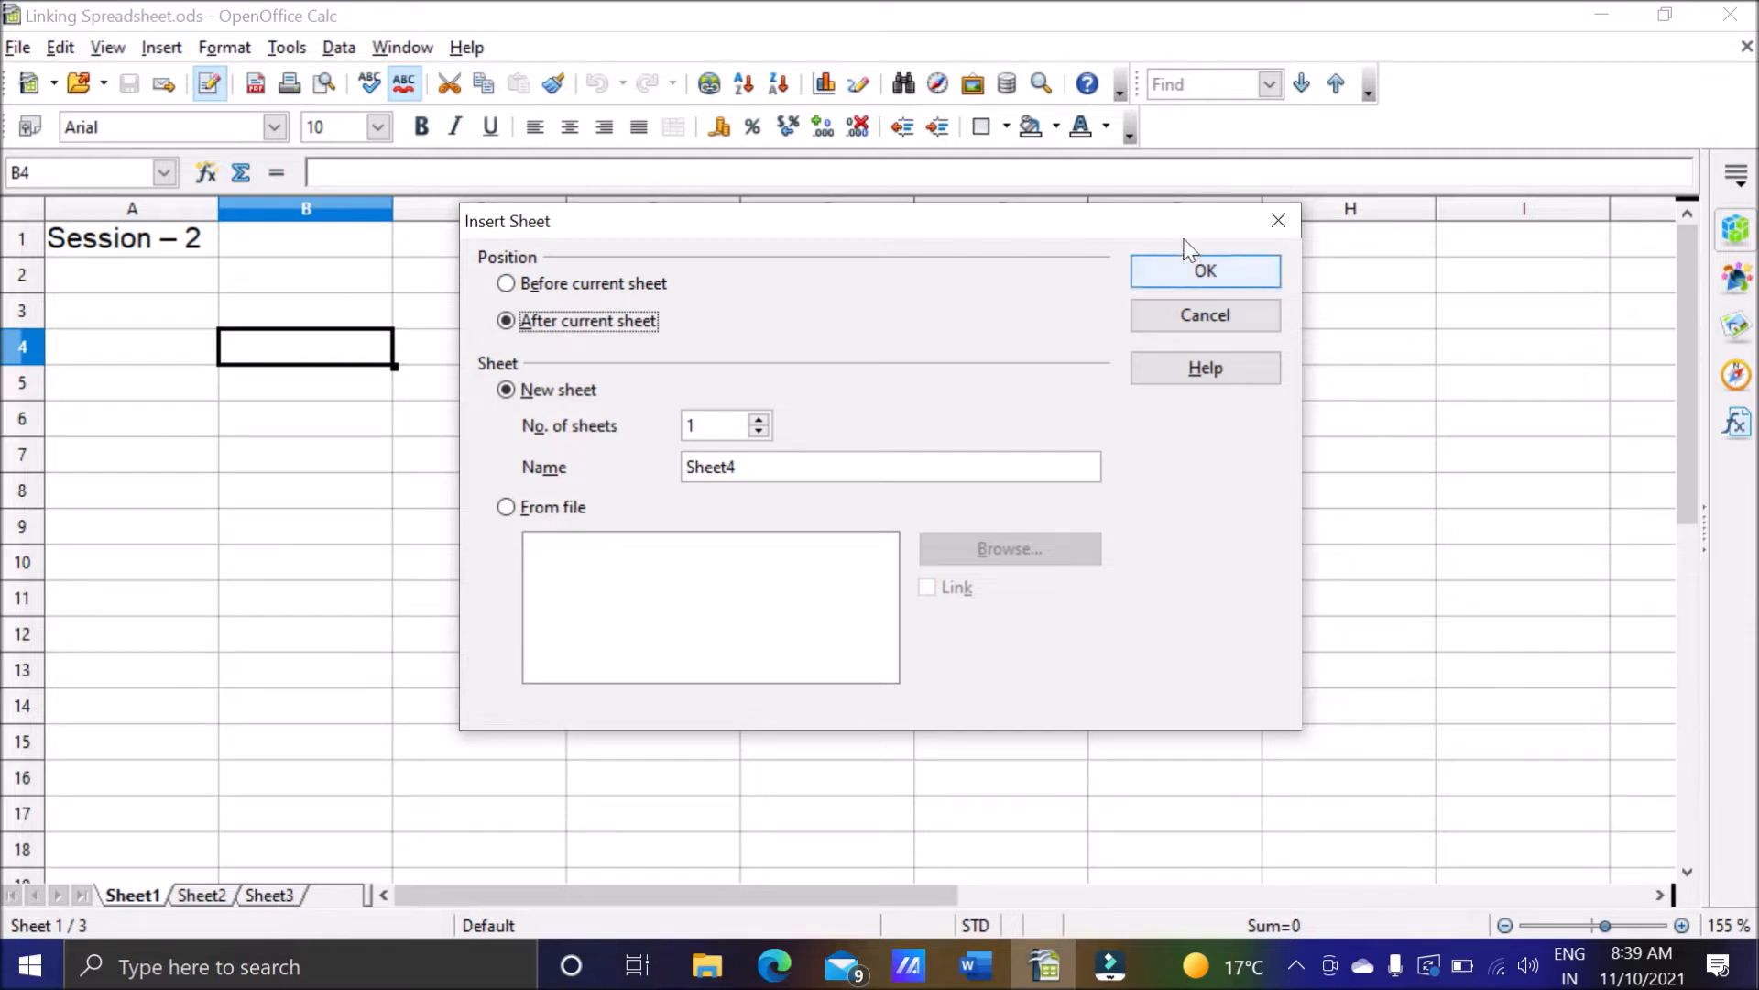
left_click(1279, 220)
Insert two new sheets before Sheet3.
left_click(282, 896)
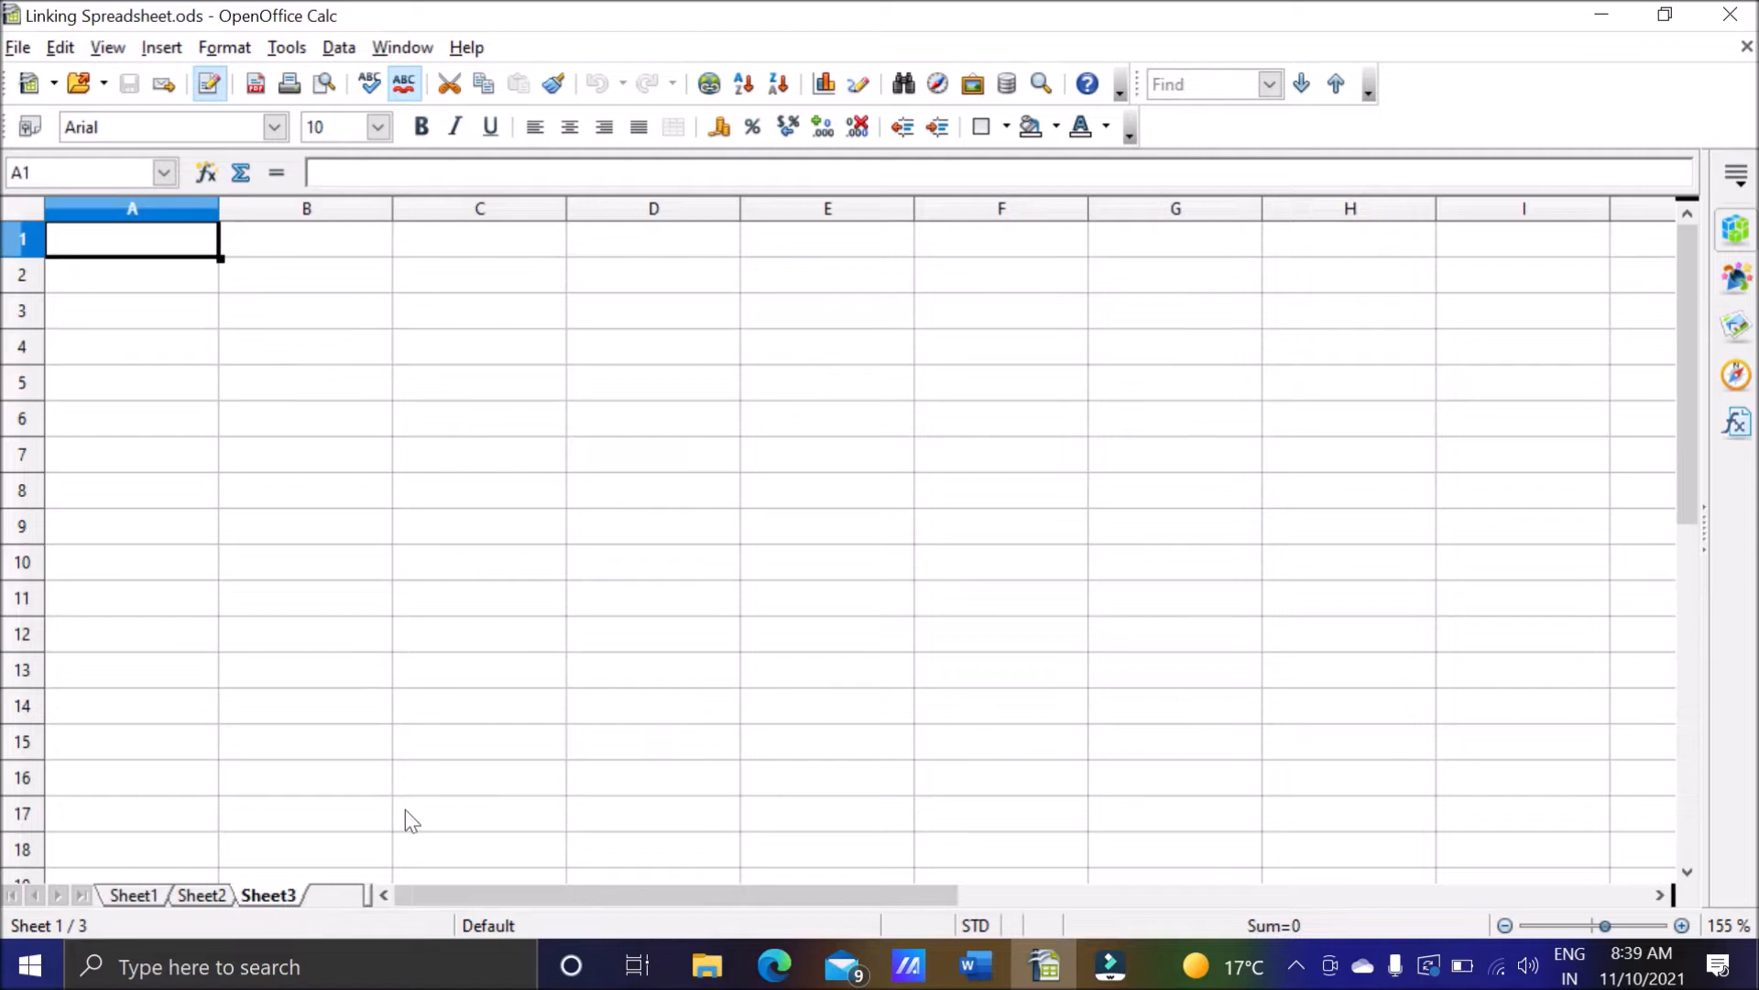
left_click(335, 901)
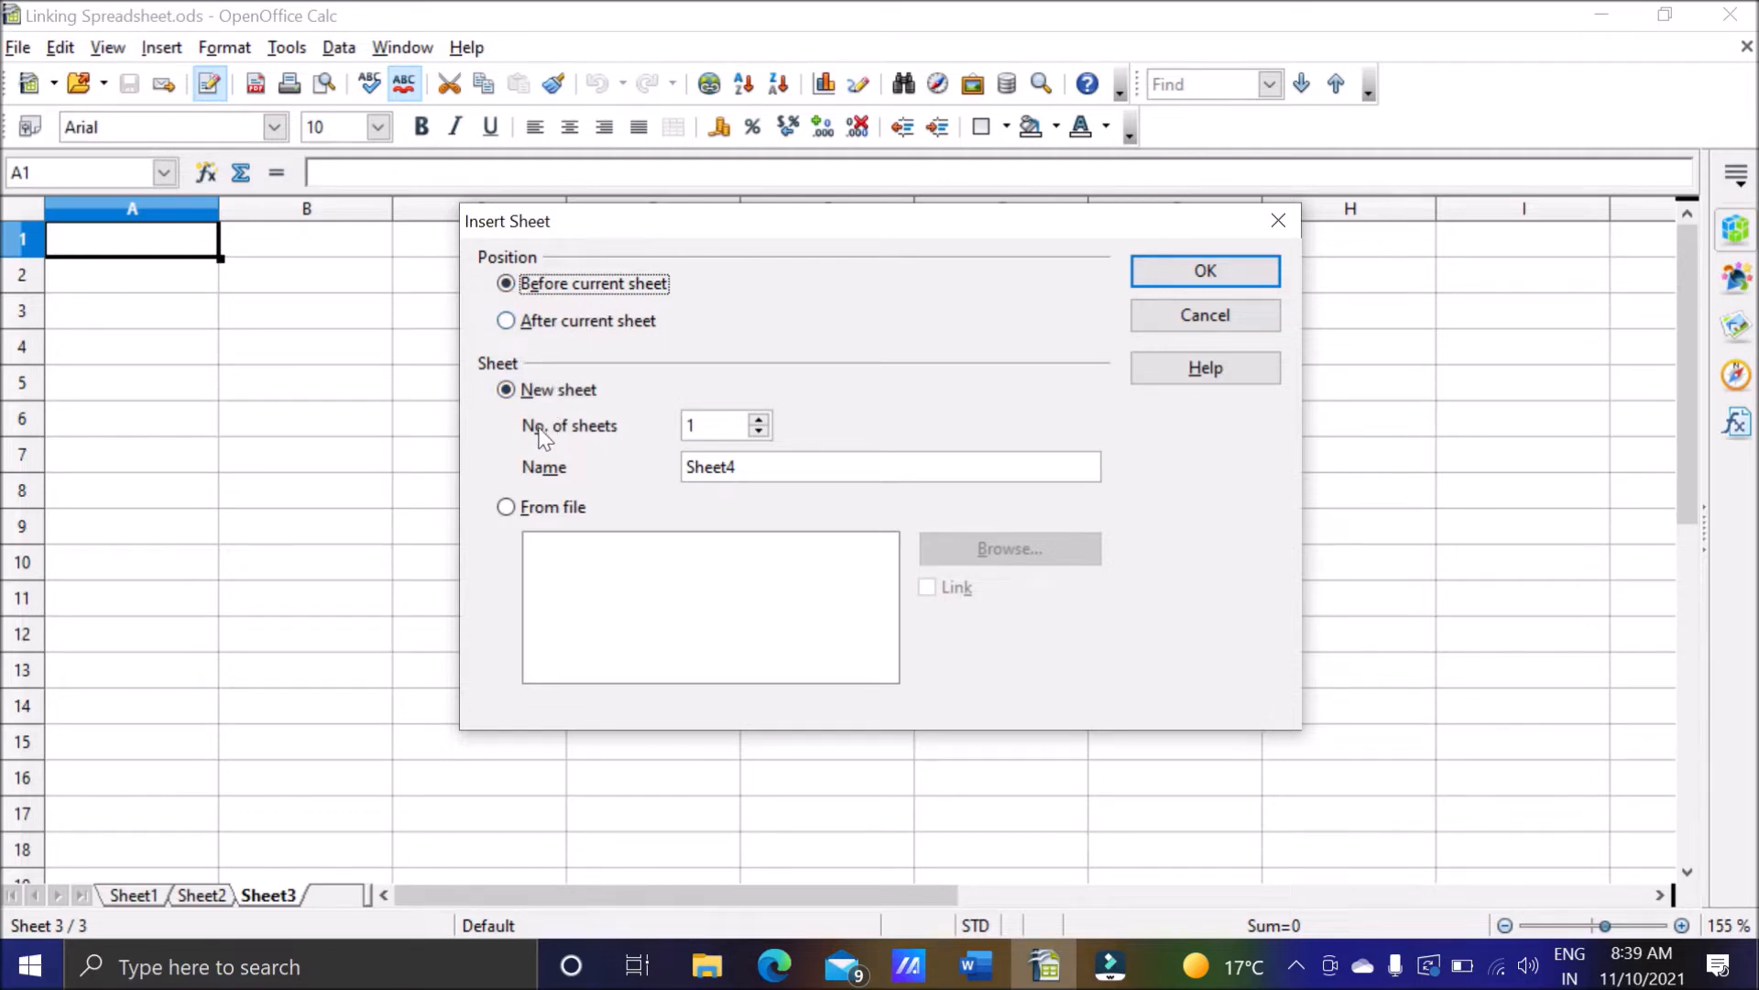
left_click(758, 419)
left_click(759, 419)
left_click(759, 419)
left_click(759, 419)
left_click(760, 432)
left_click(761, 432)
left_click(761, 431)
left_click(761, 432)
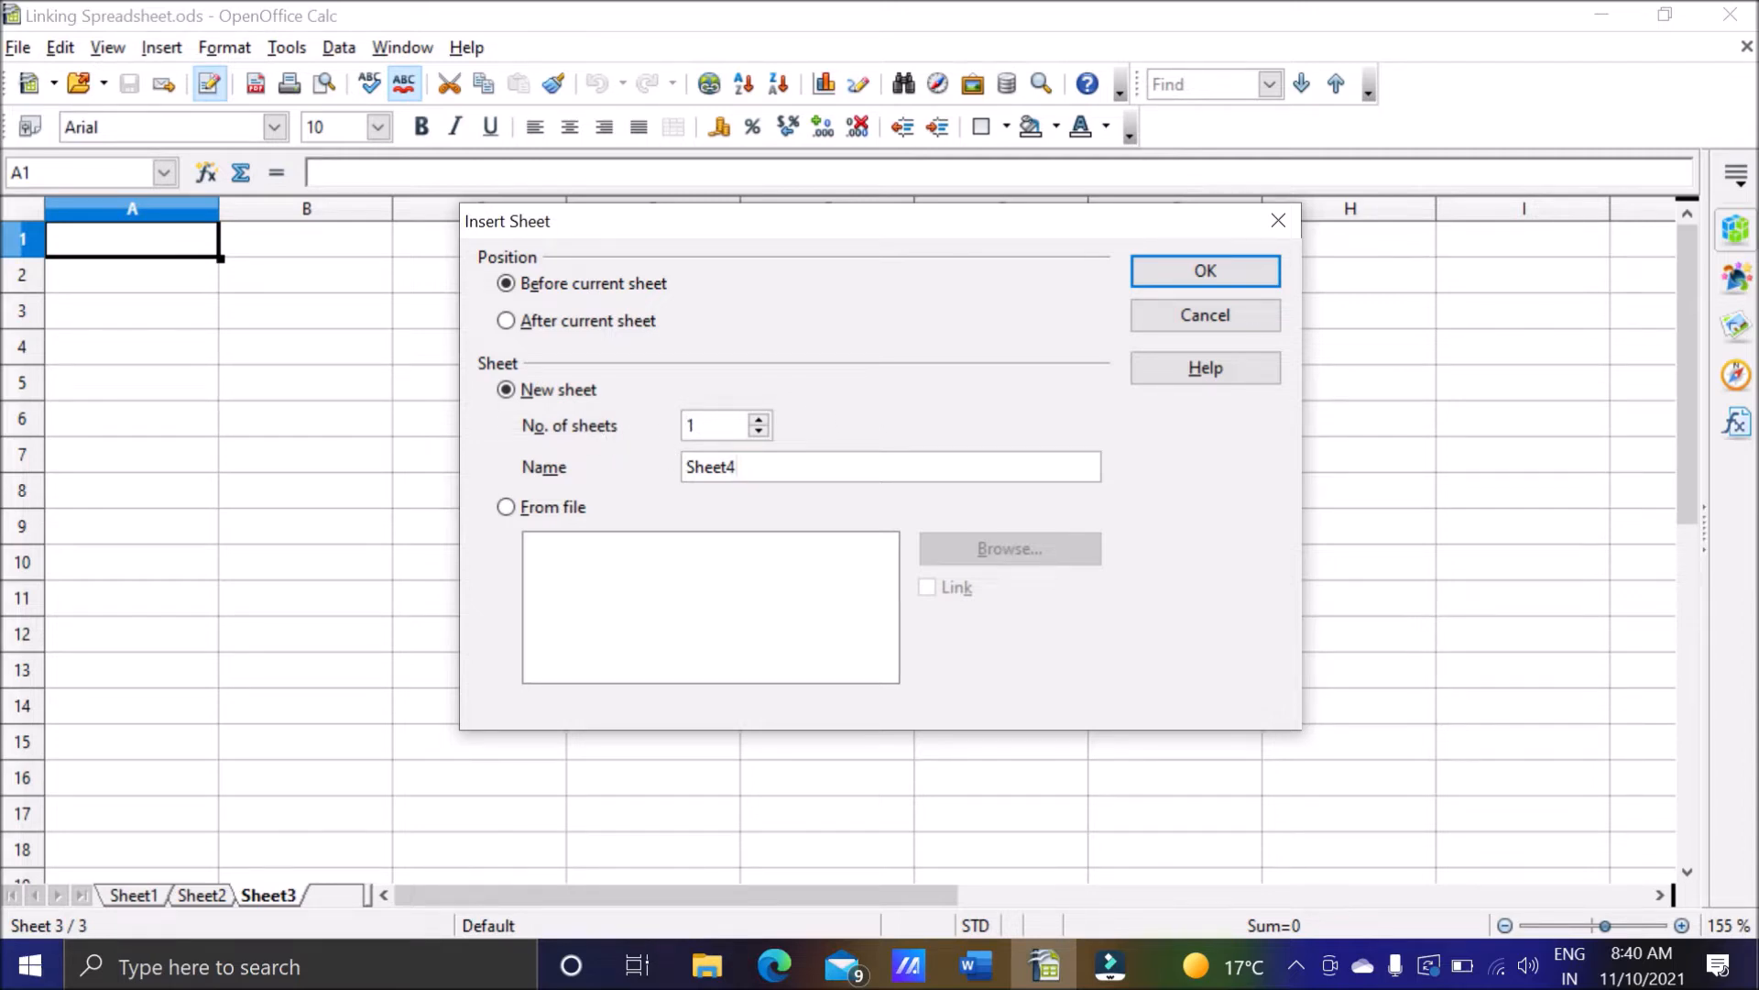
key("BackSpace")
key("BackSpace")
key("BackSpace")
key("BackSpace")
key("BackSpace")
key("BackSpace")
left_click(758, 419)
left_click(1186, 274)
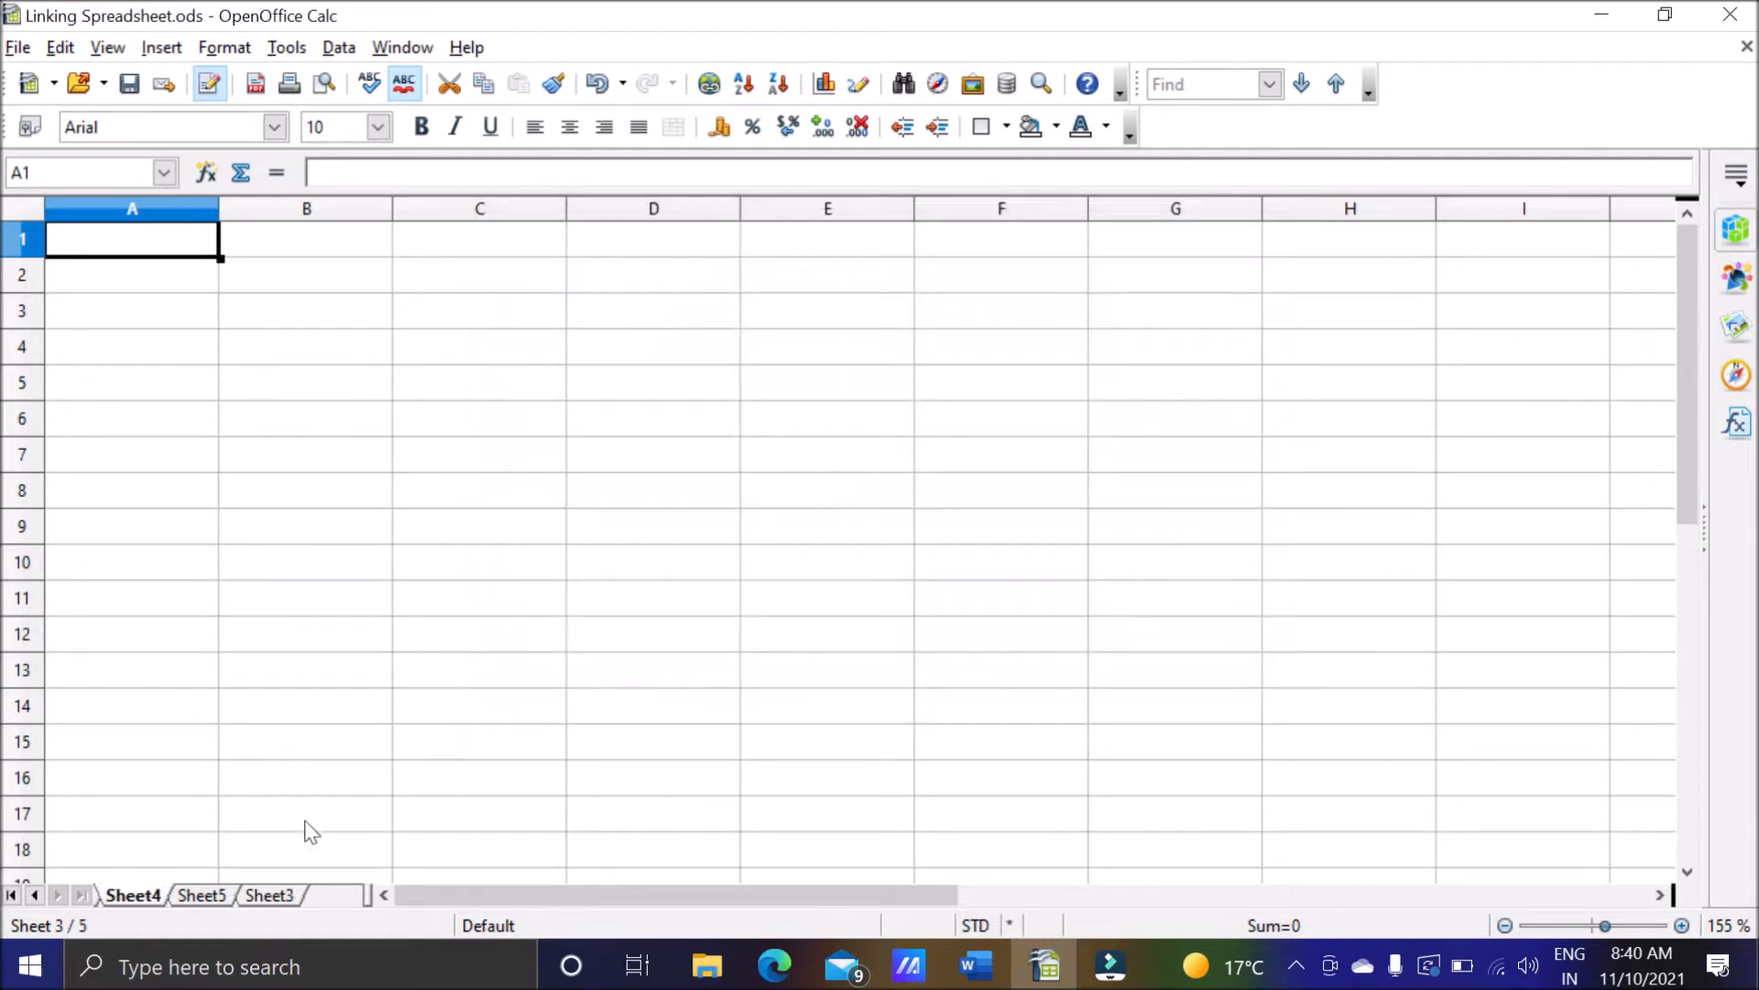
Look through all the sheets in the workbook from Sheet1 to Sheet3 to check their order.
left_click(35, 896)
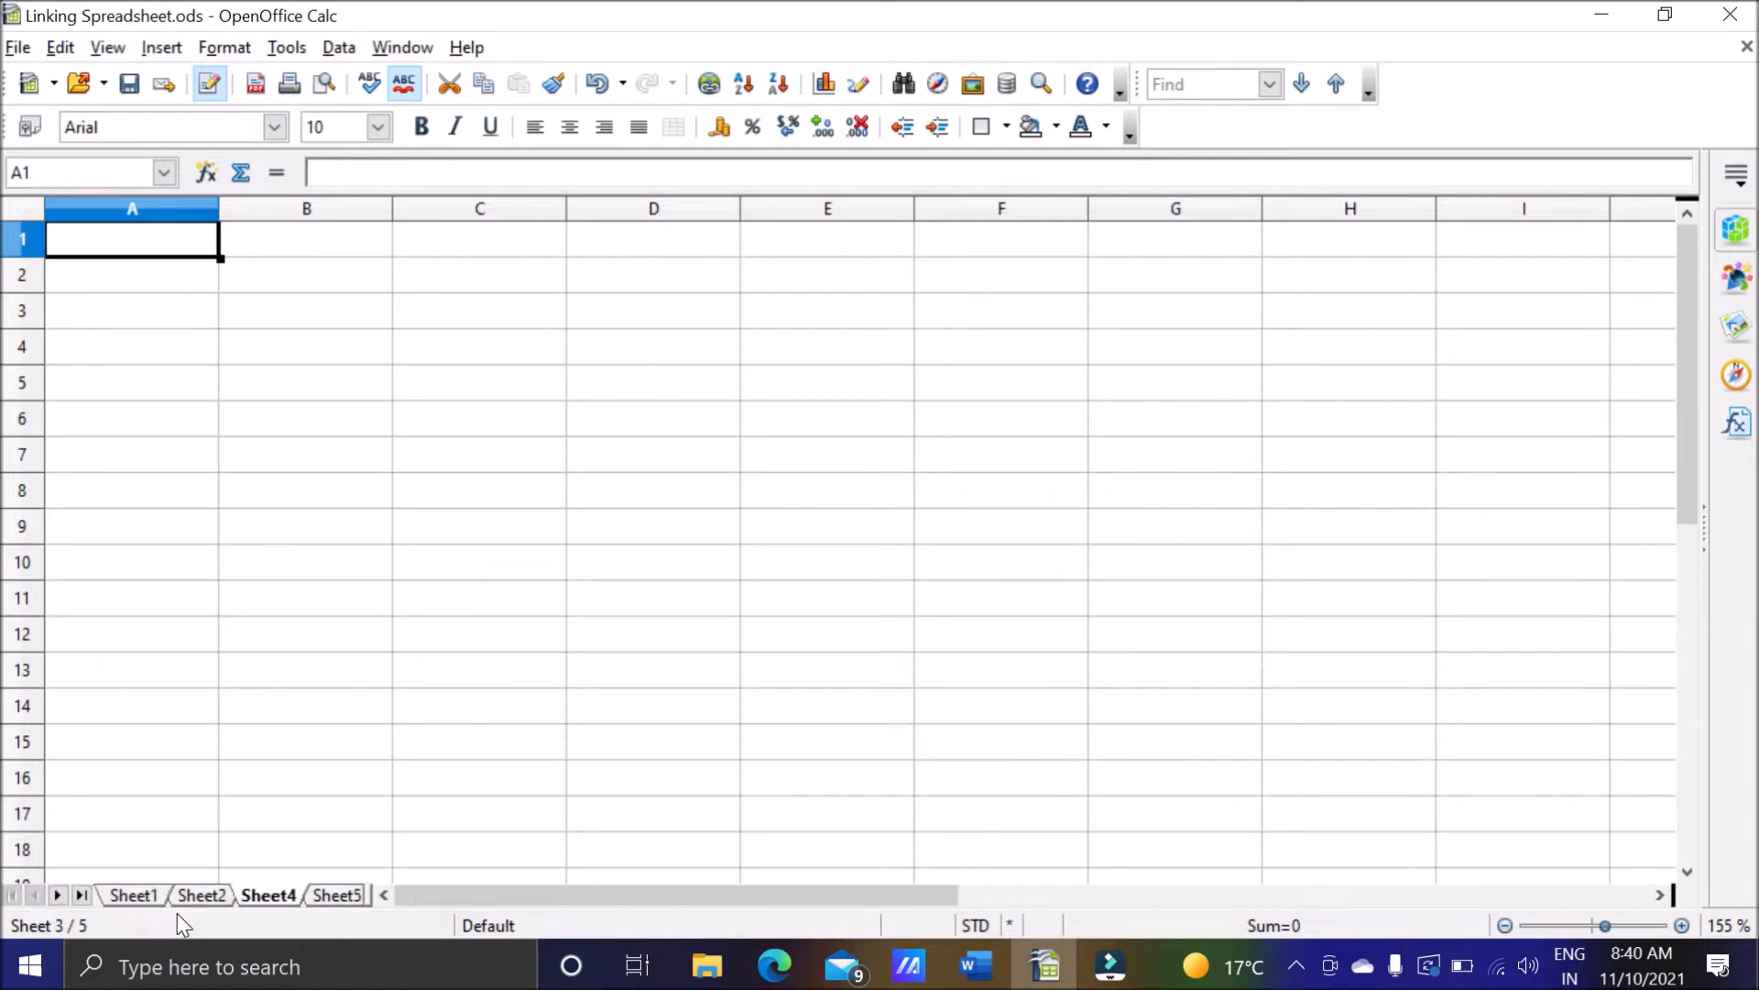
left_click(135, 895)
left_click(206, 897)
left_click(271, 896)
left_click(313, 897)
left_click(59, 895)
left_click(269, 894)
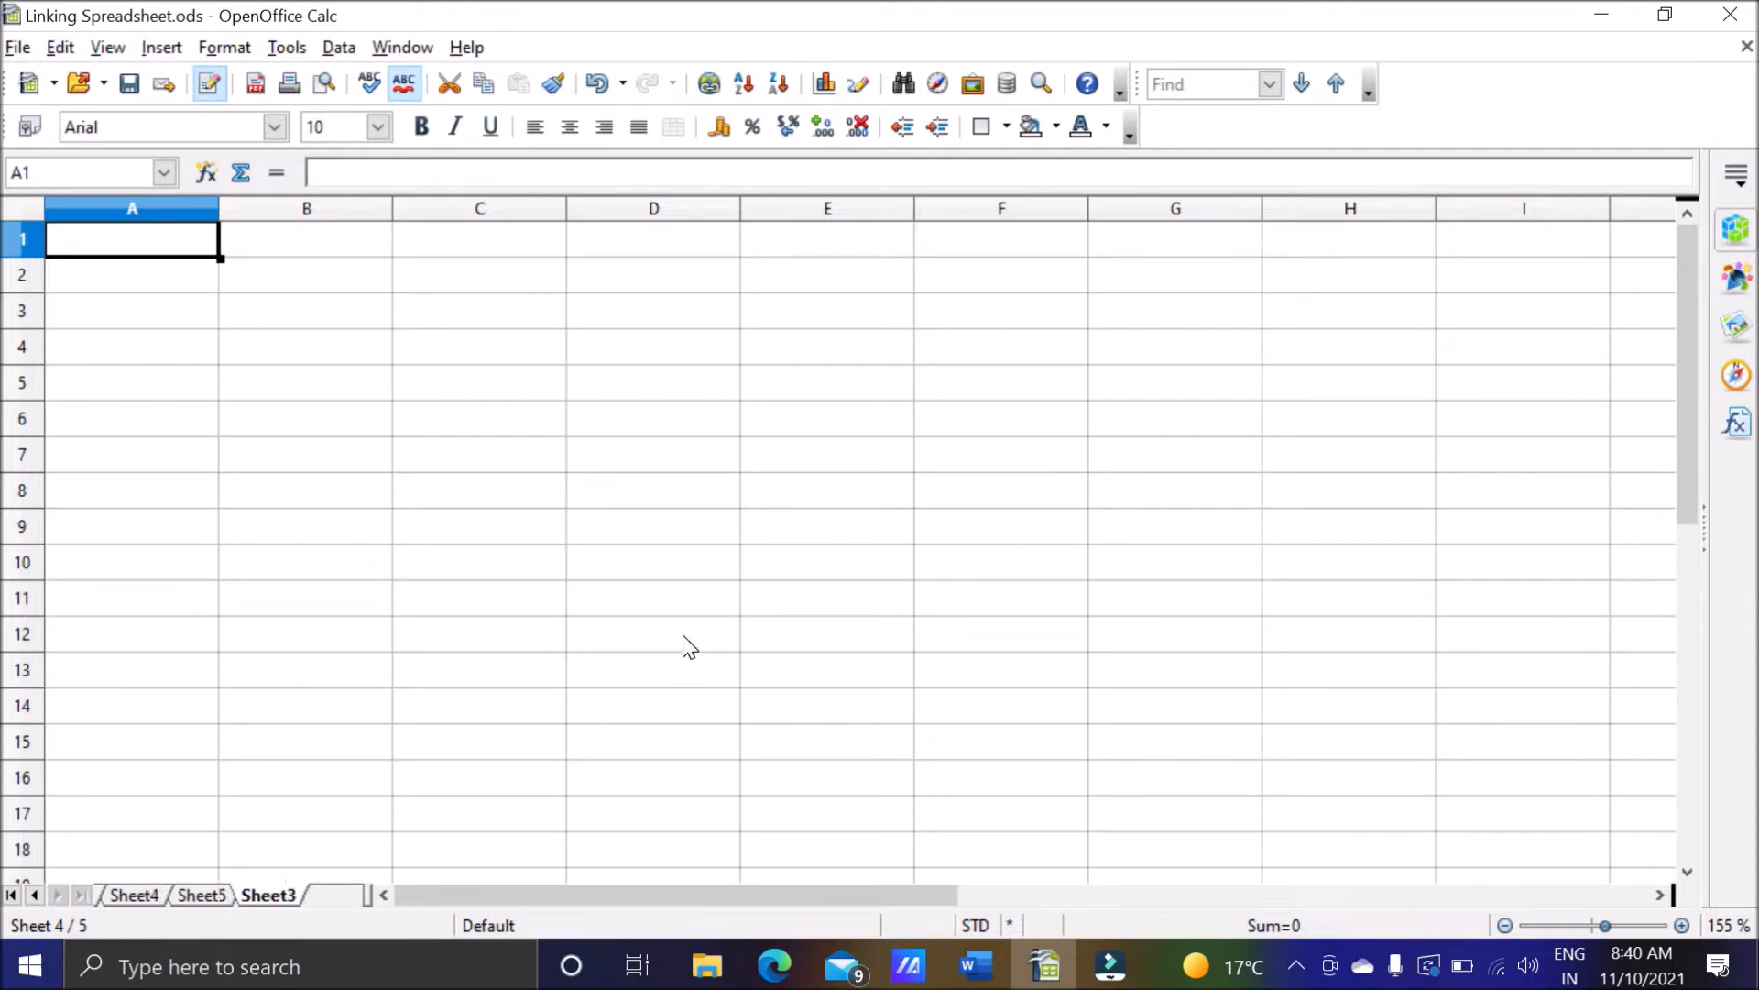
Delete Sheet5 and Sheet4 from the workbook, confirming each deletion.
left_click(136, 895)
left_click(202, 896)
right_click(205, 897)
left_click(270, 647)
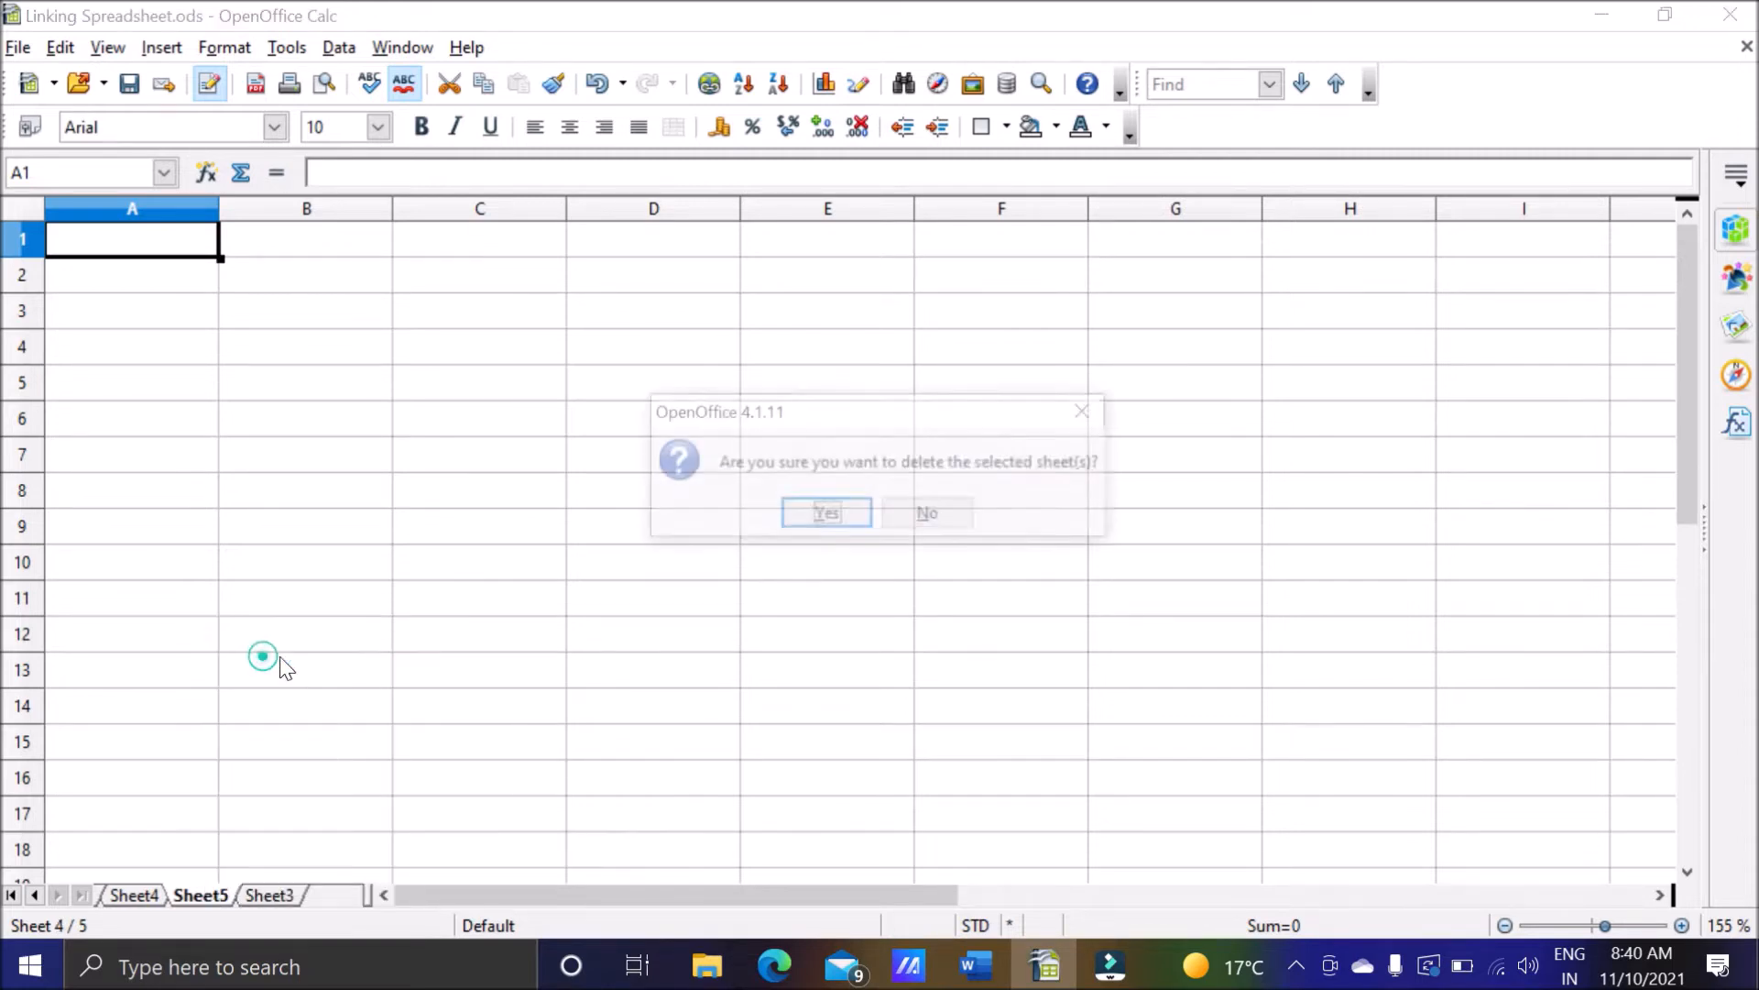
left_click(799, 520)
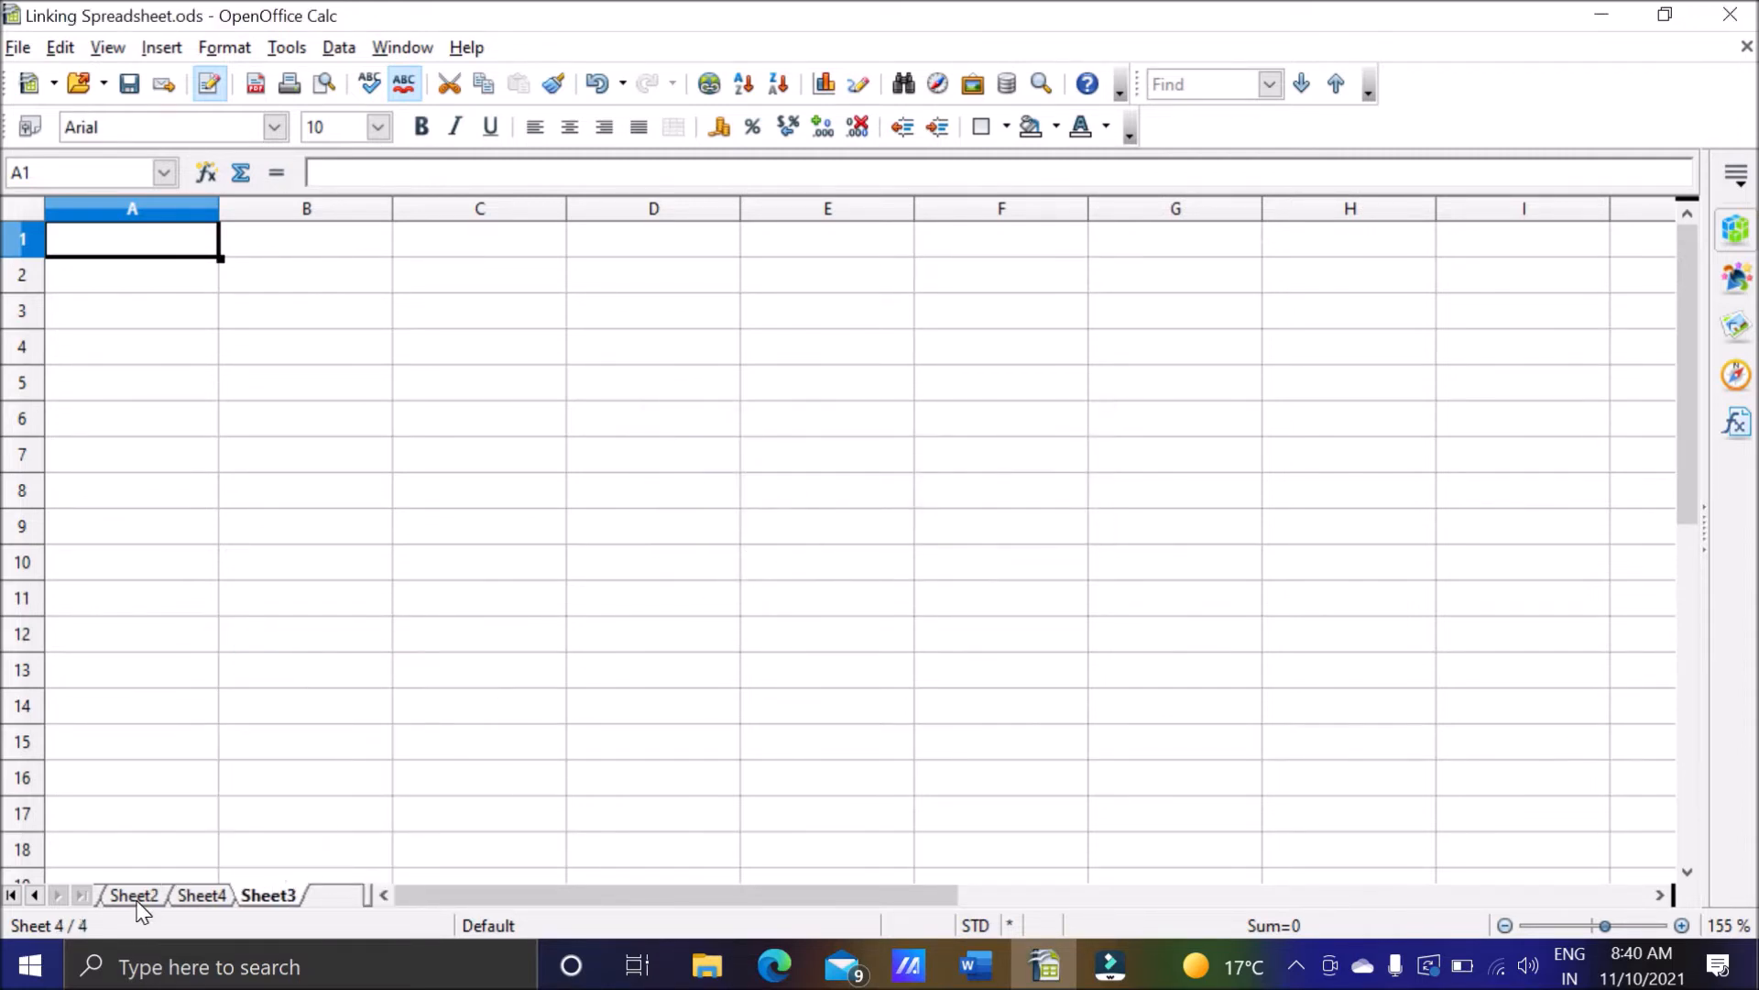
right_click(187, 902)
left_click(280, 652)
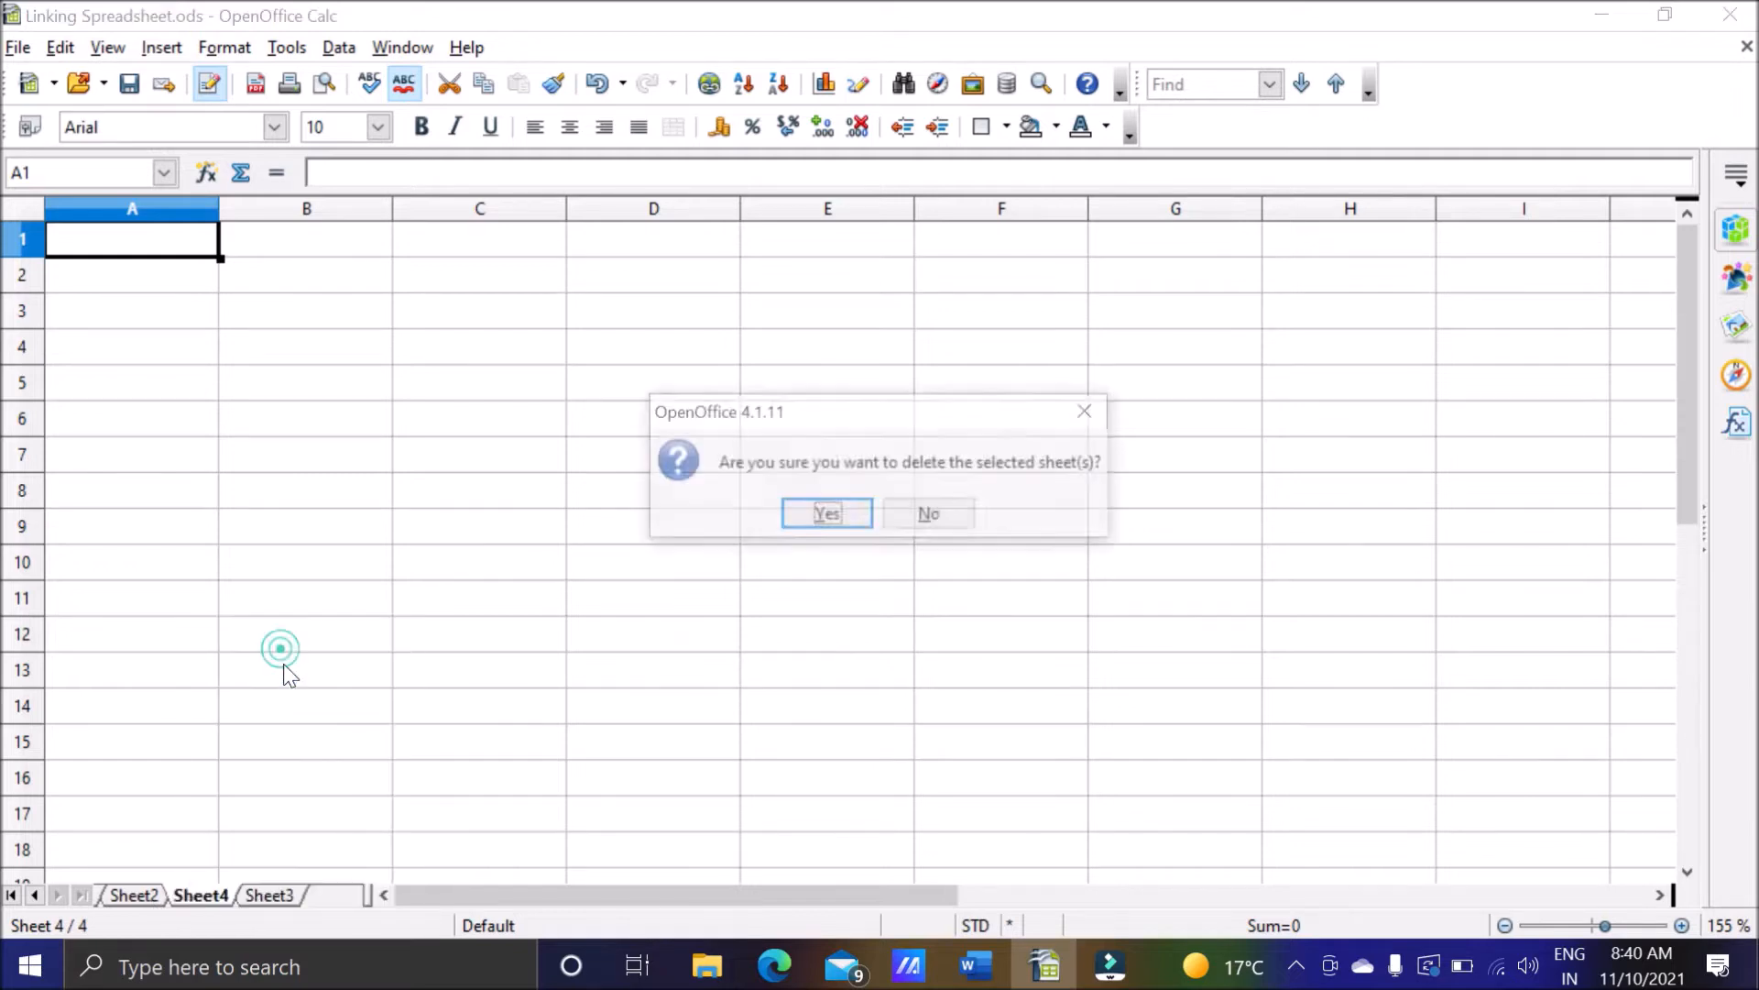
left_click(831, 518)
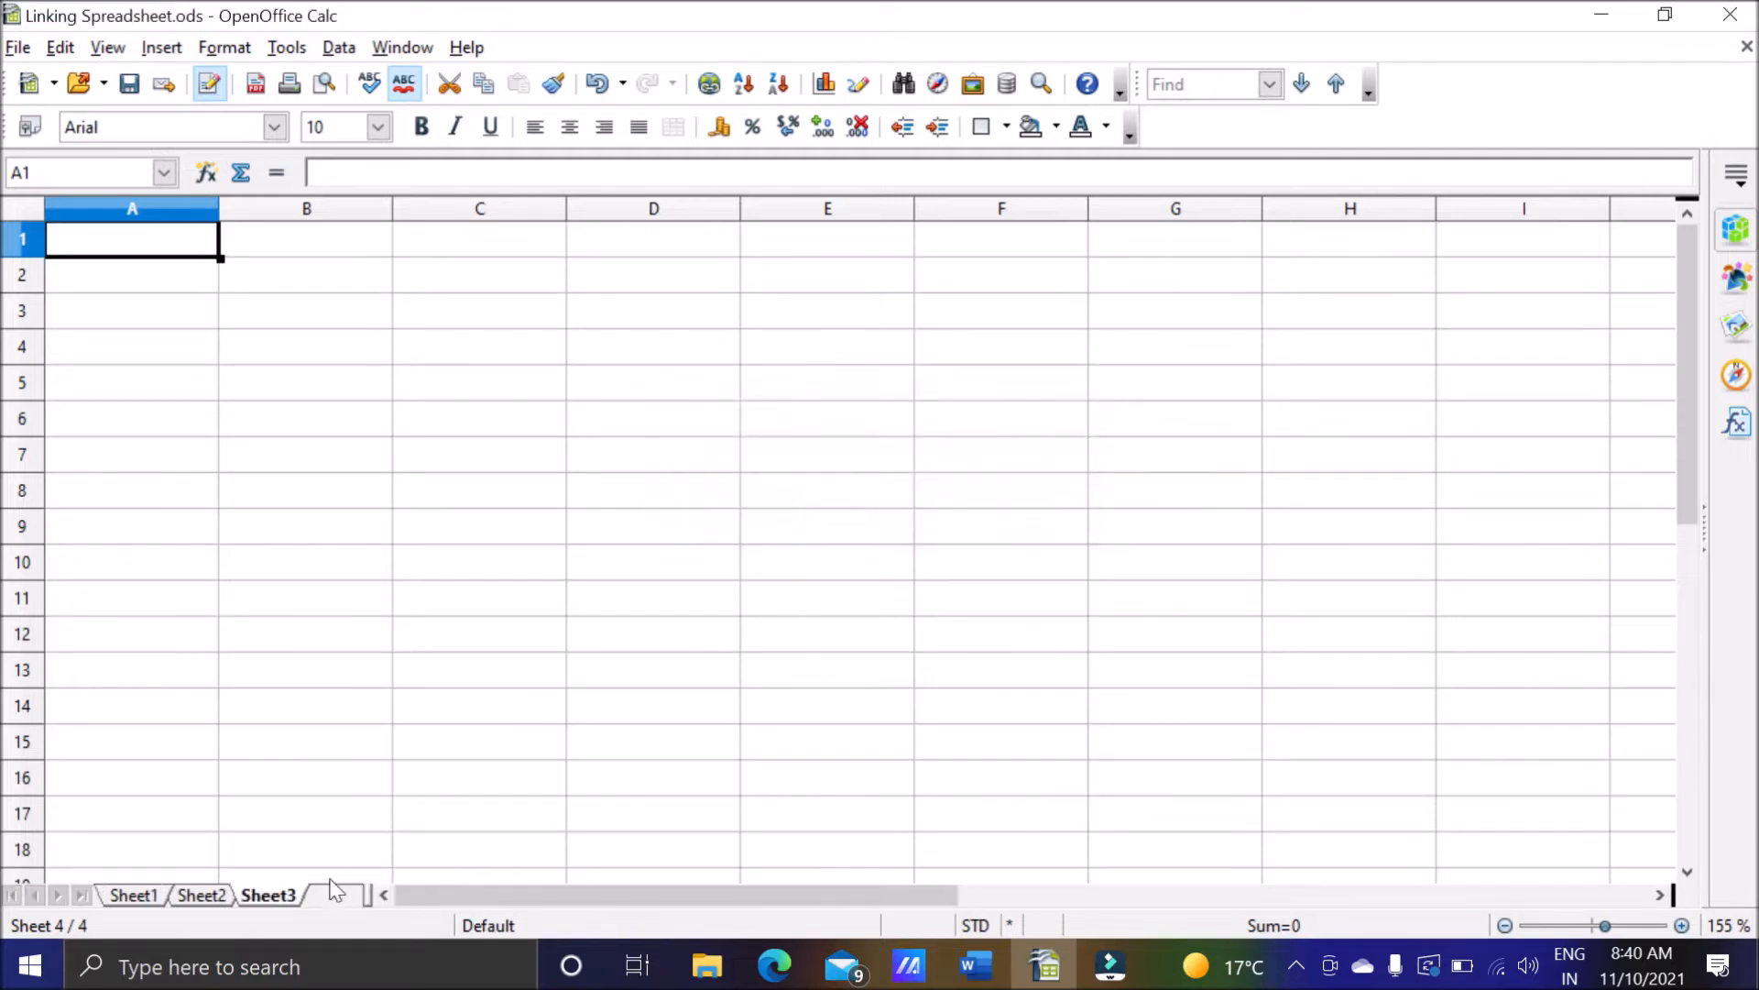
Insert two new sheets after Sheet3, using the After current sheet position.
left_click(138, 895)
left_click(202, 895)
left_click(256, 894)
left_click(337, 896)
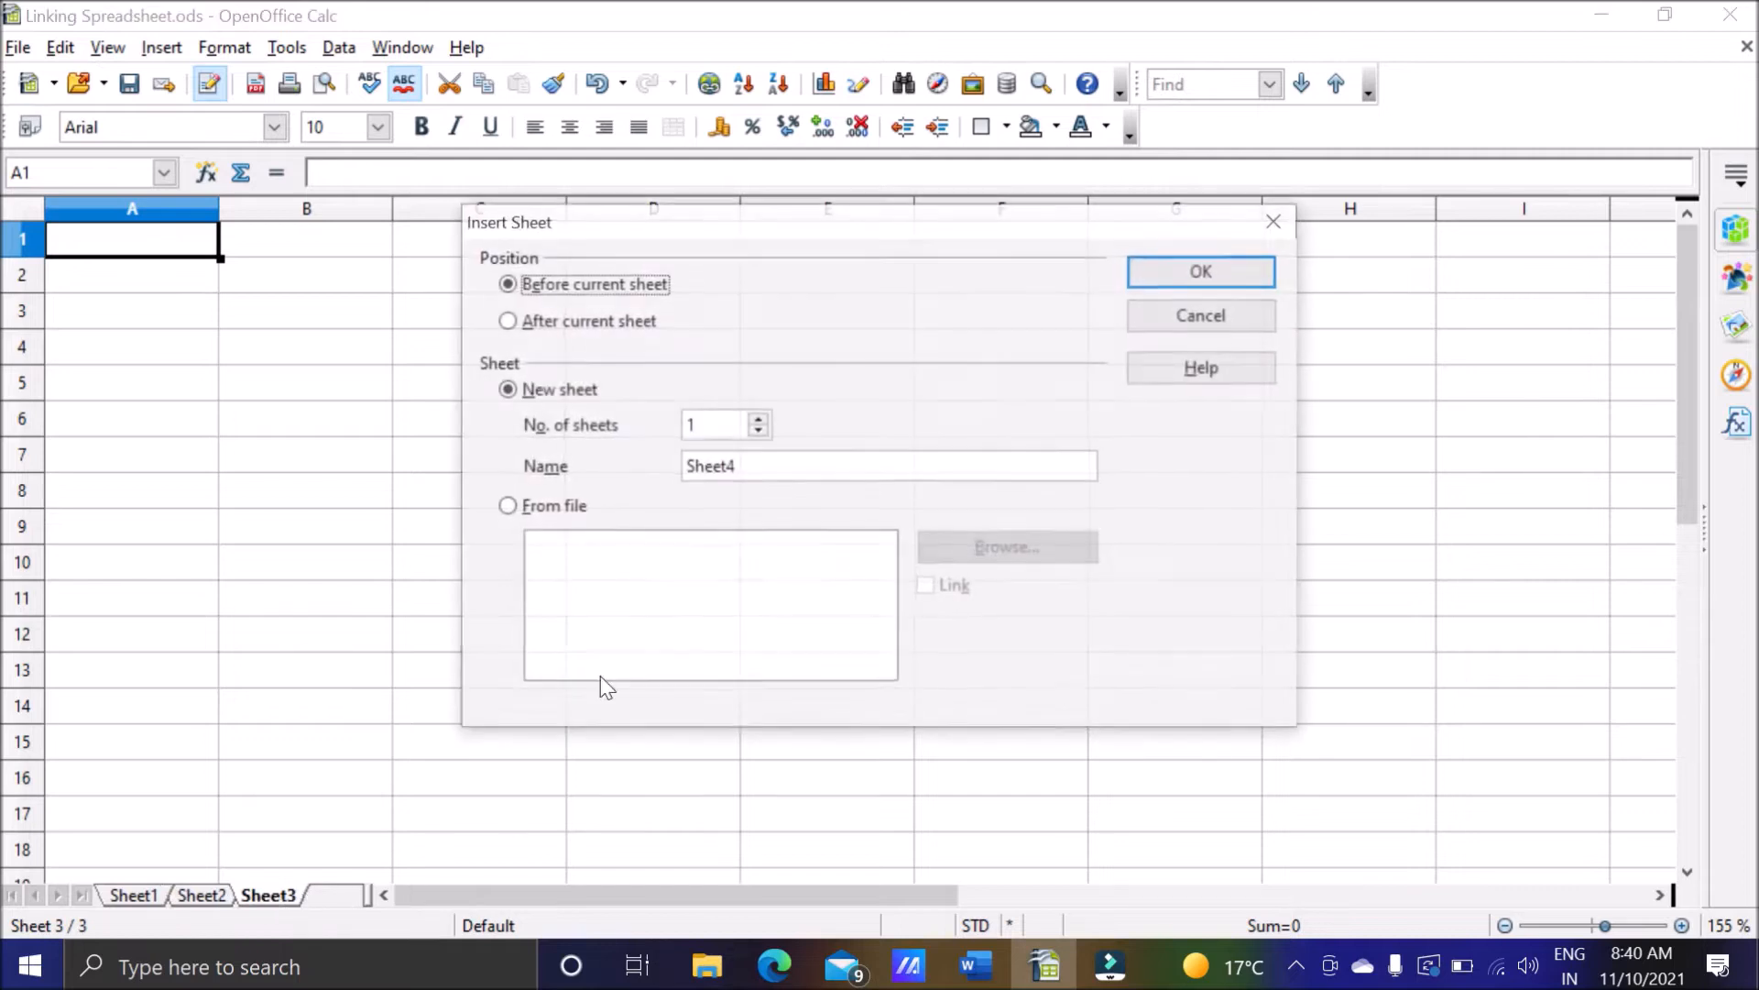
left_click(506, 321)
left_click(759, 419)
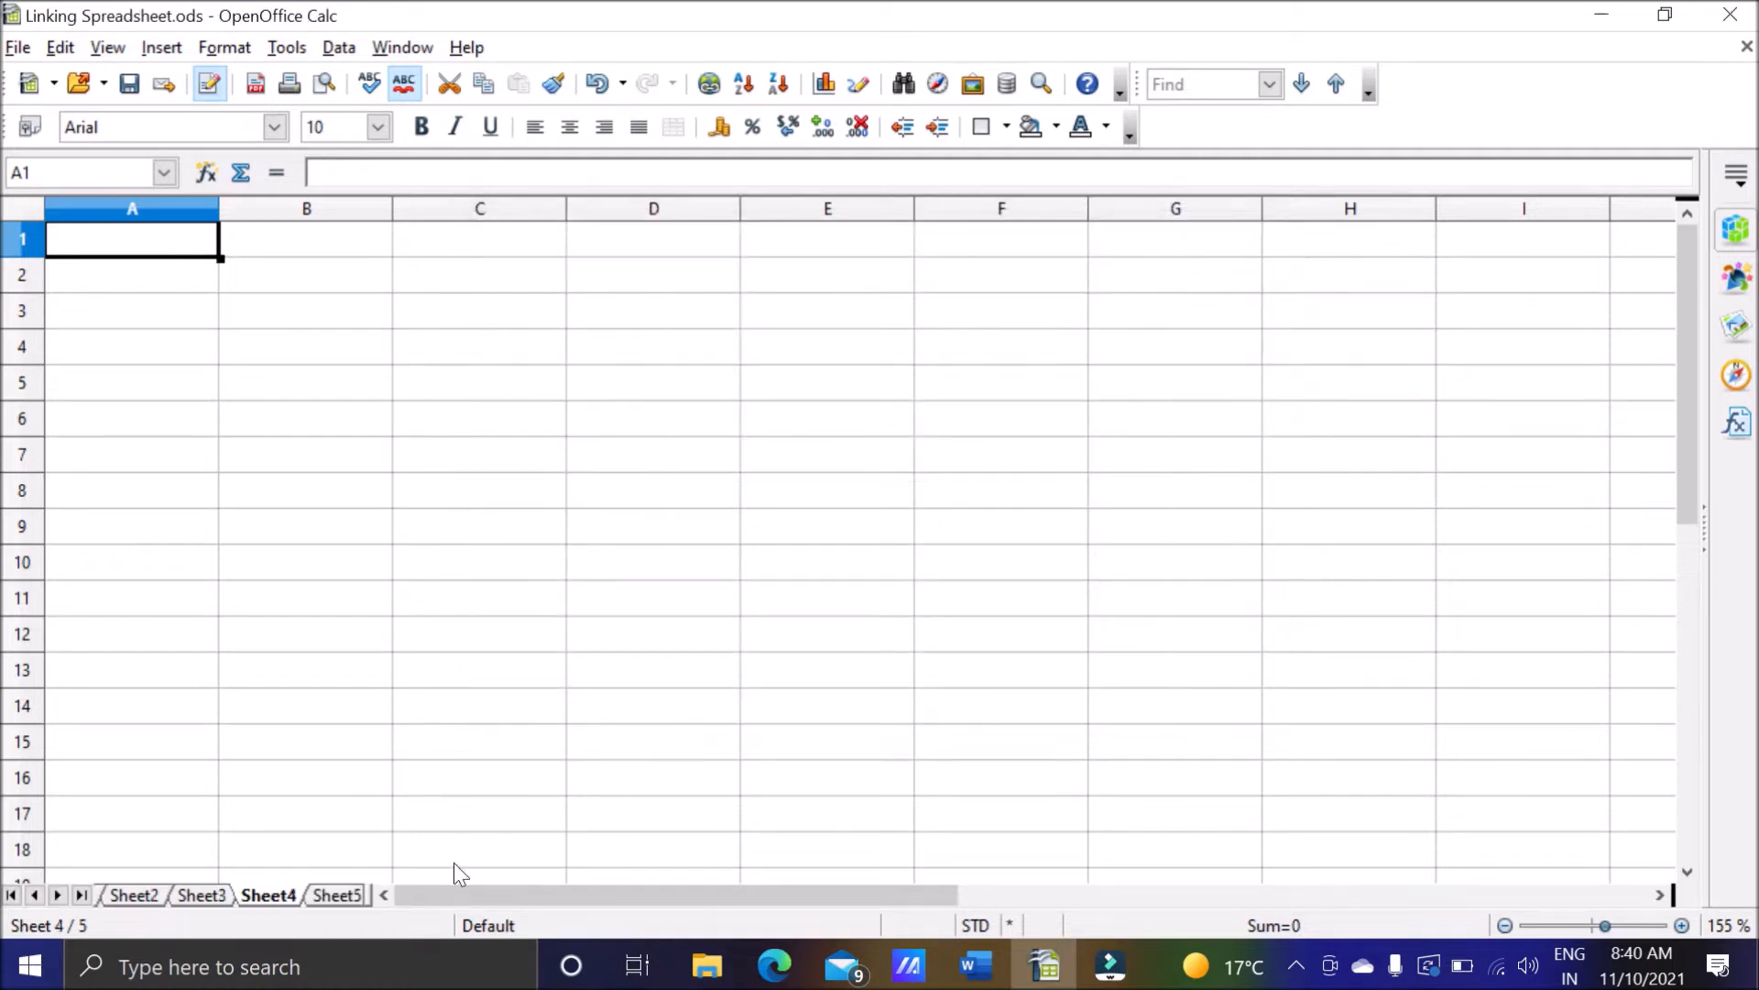
View the newly inserted Sheet4 and Sheet5 to check their position after Sheet3.
left_click(326, 897)
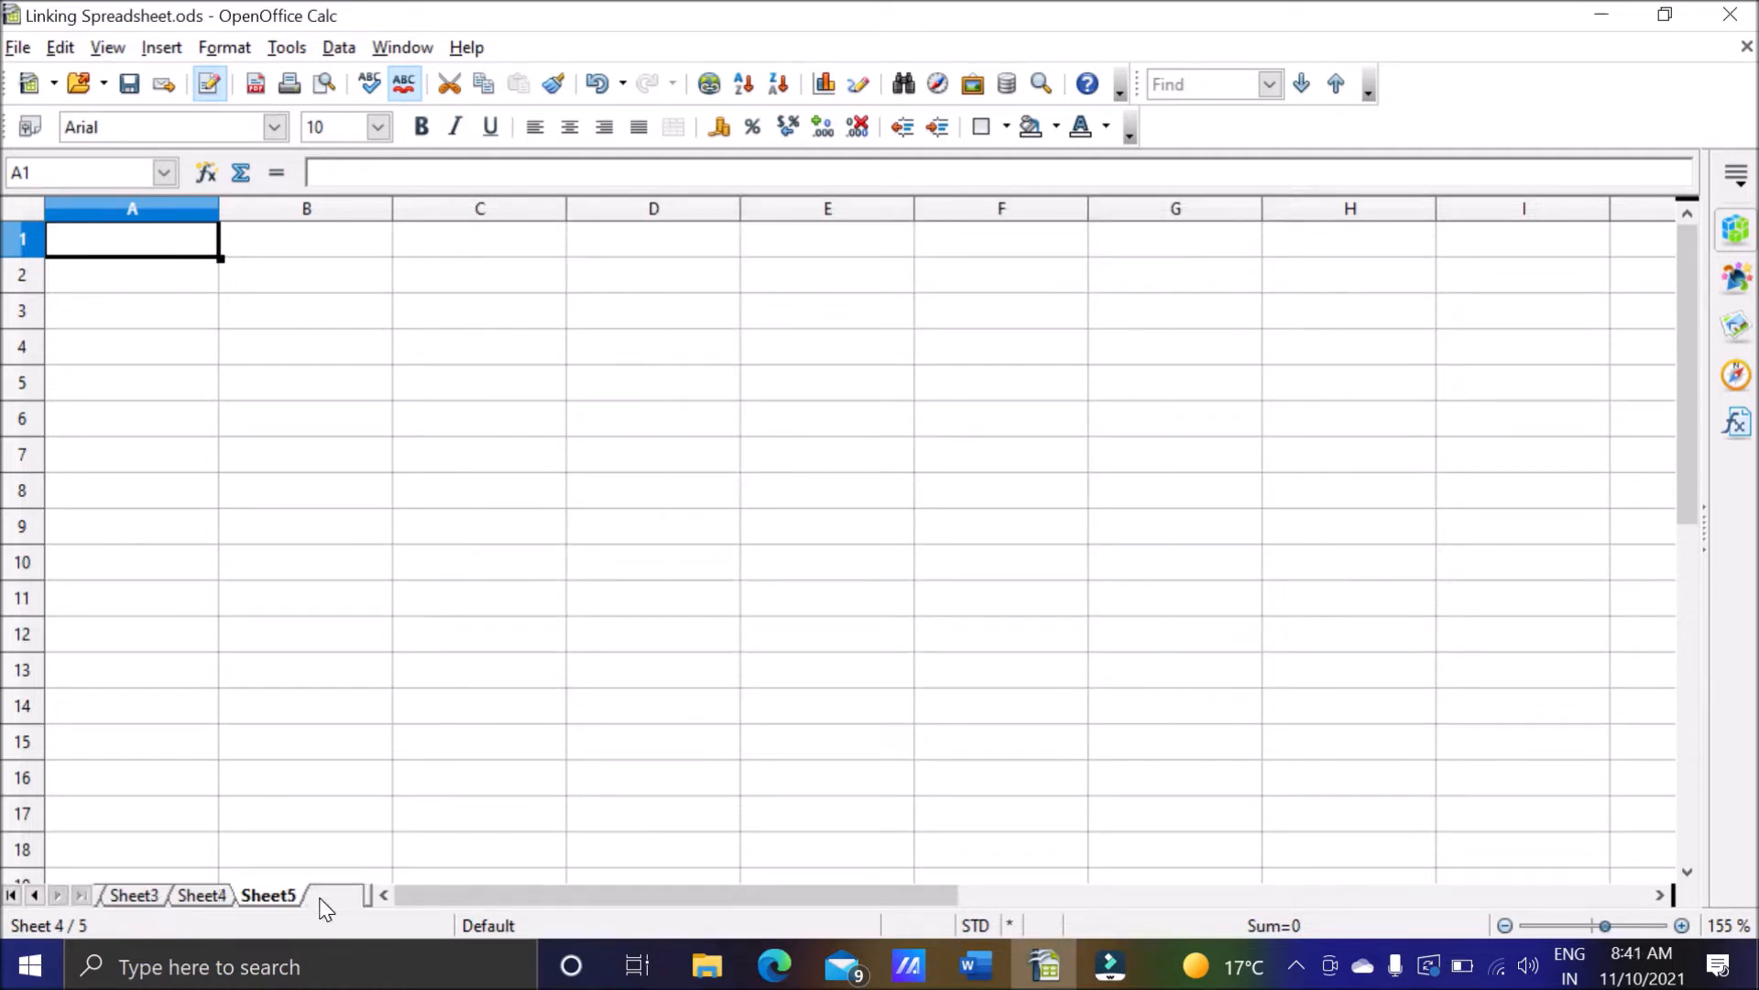
left_click(184, 896)
left_click(277, 895)
Switch to Word and highlight the question "How to insert sheet from a different spreadsheet file?" for reading, then clear the selection.
left_click(976, 965)
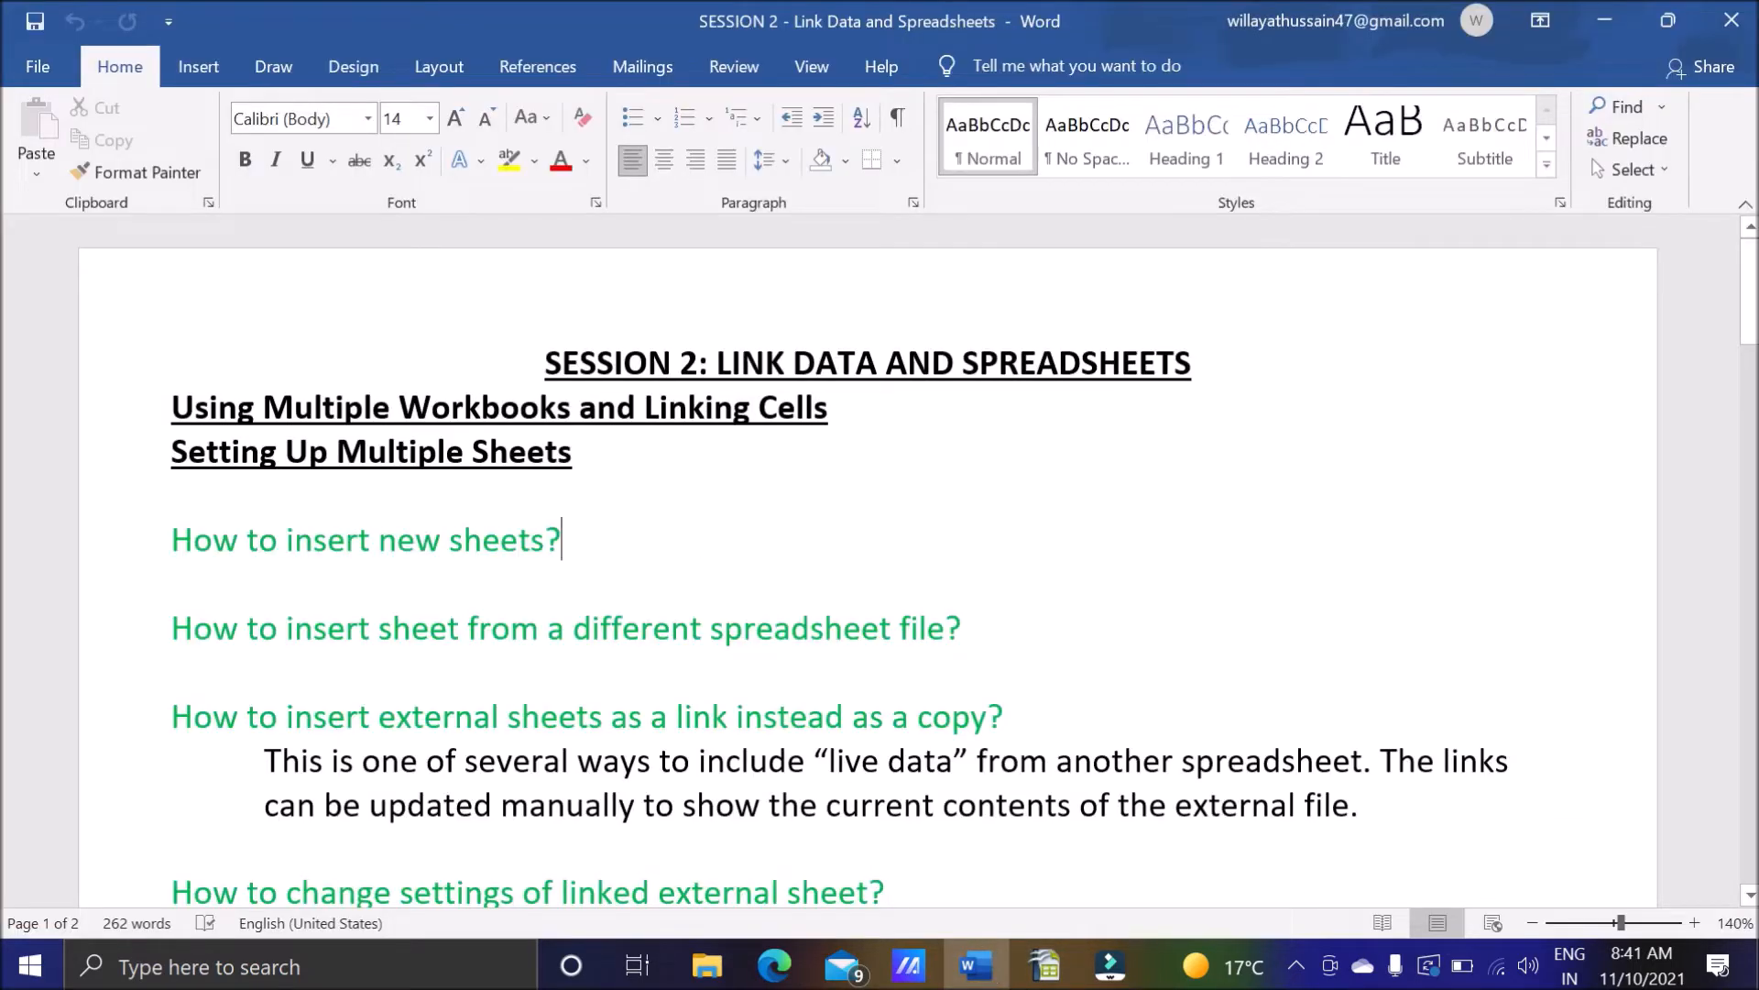
left_click_drag(172, 628, 971, 631)
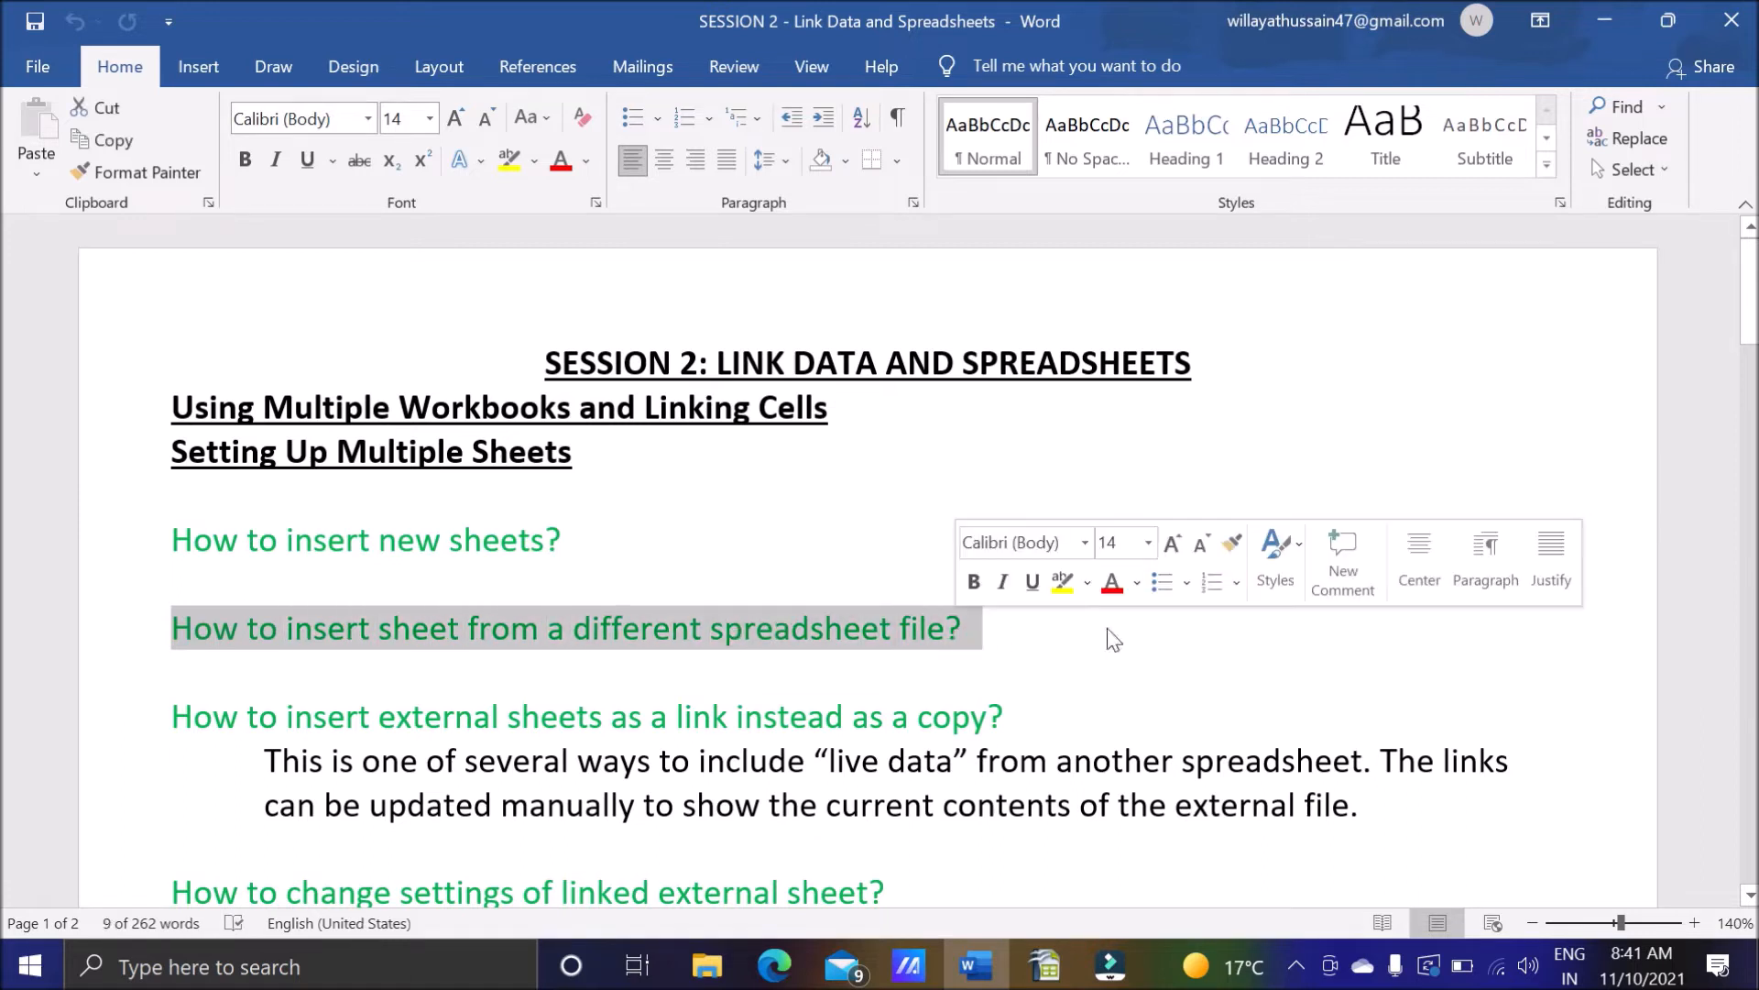
left_click(1042, 638)
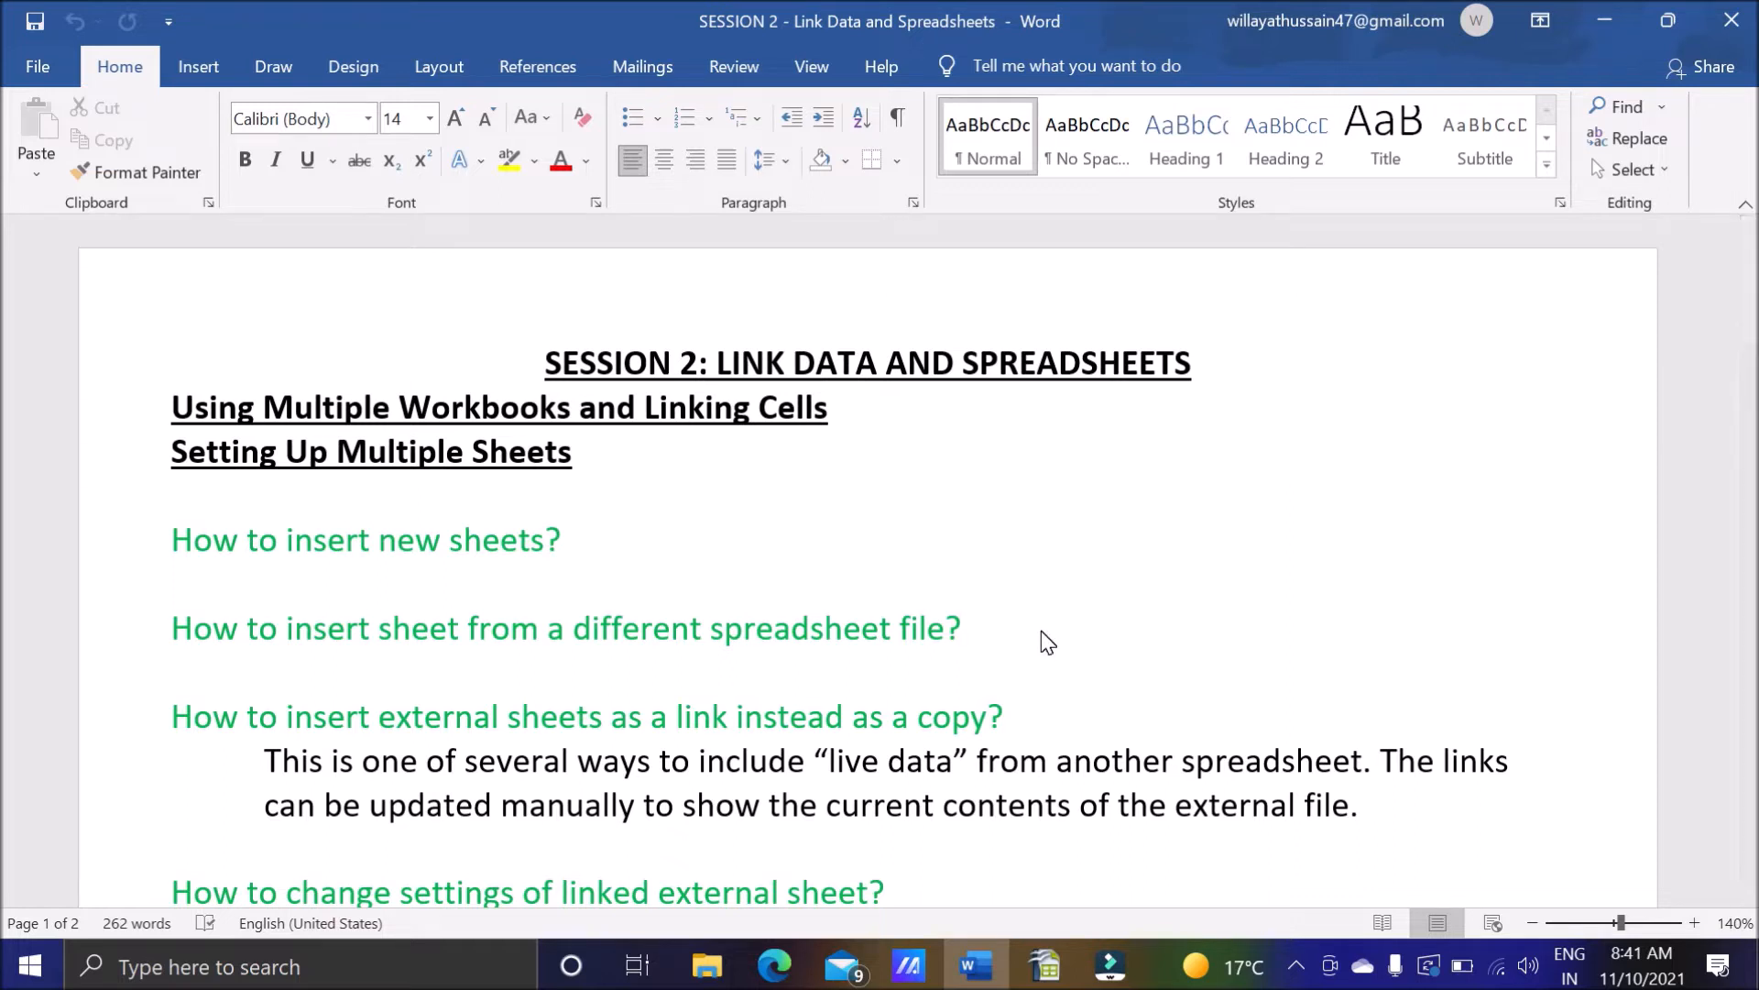
Open the NewFile spreadsheet from the desktop to view its data, and return to the Linking Spreadsheet workbook.
left_click(1056, 960)
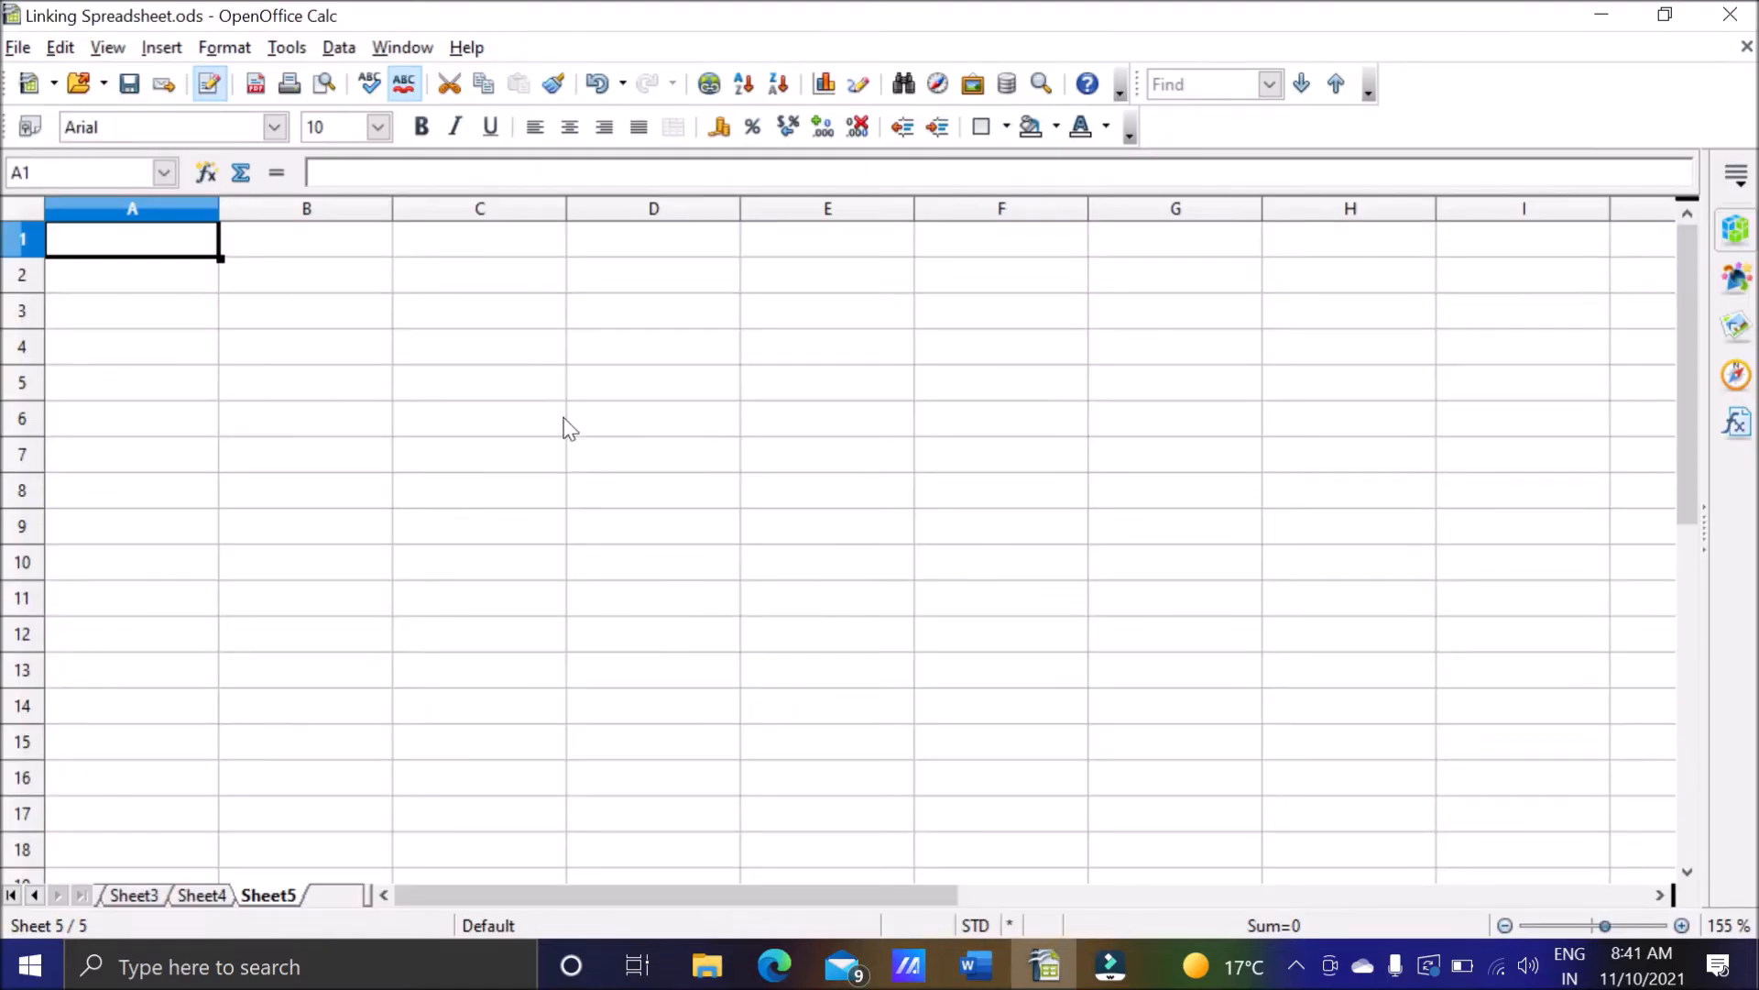
left_click(1588, 25)
left_click(1588, 26)
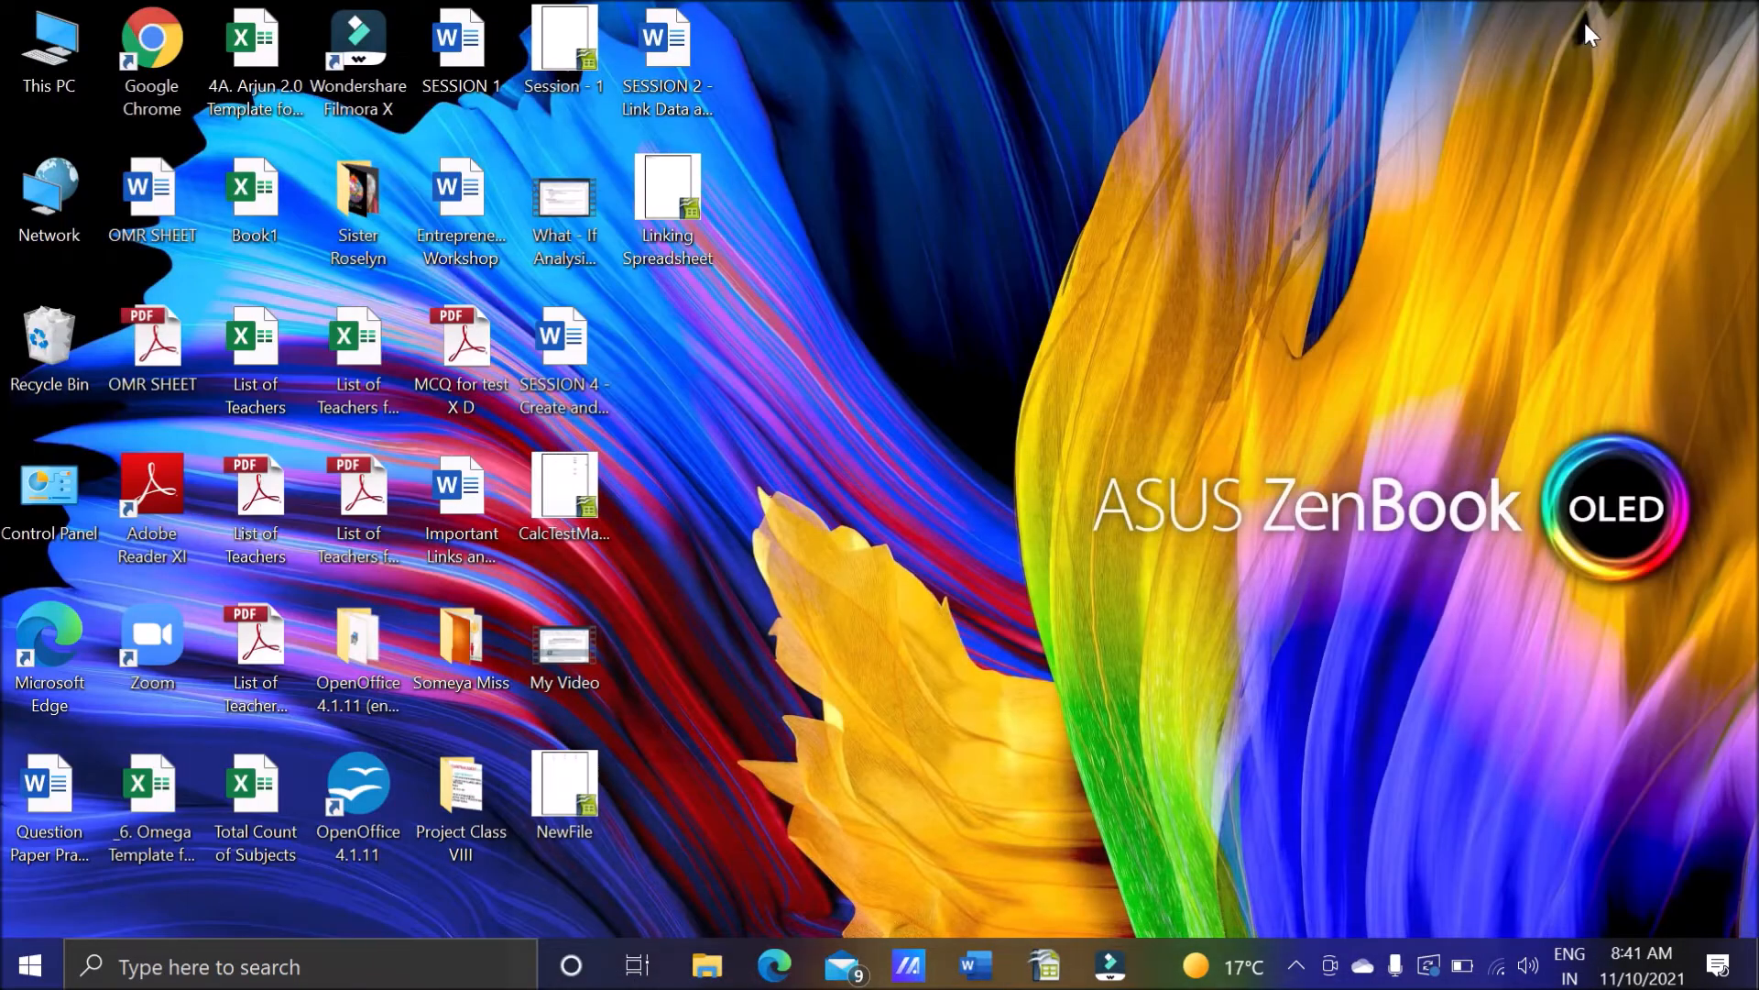
double_click(586, 772)
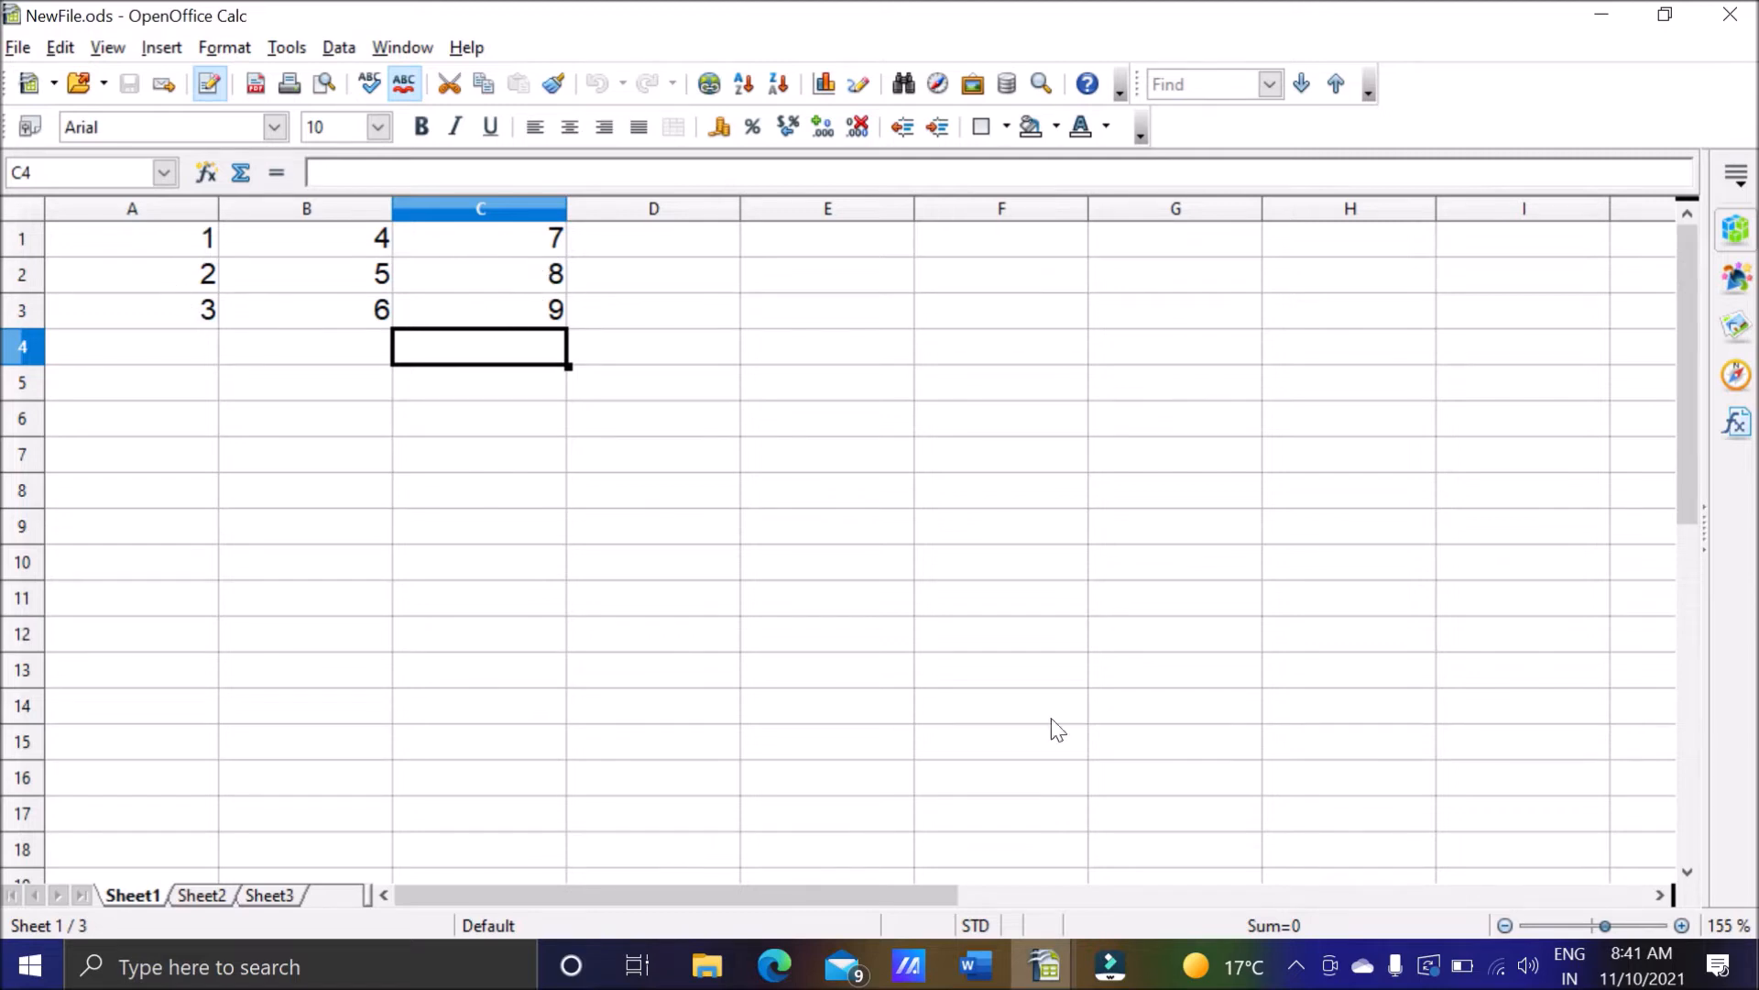
mouse_move(1044, 968)
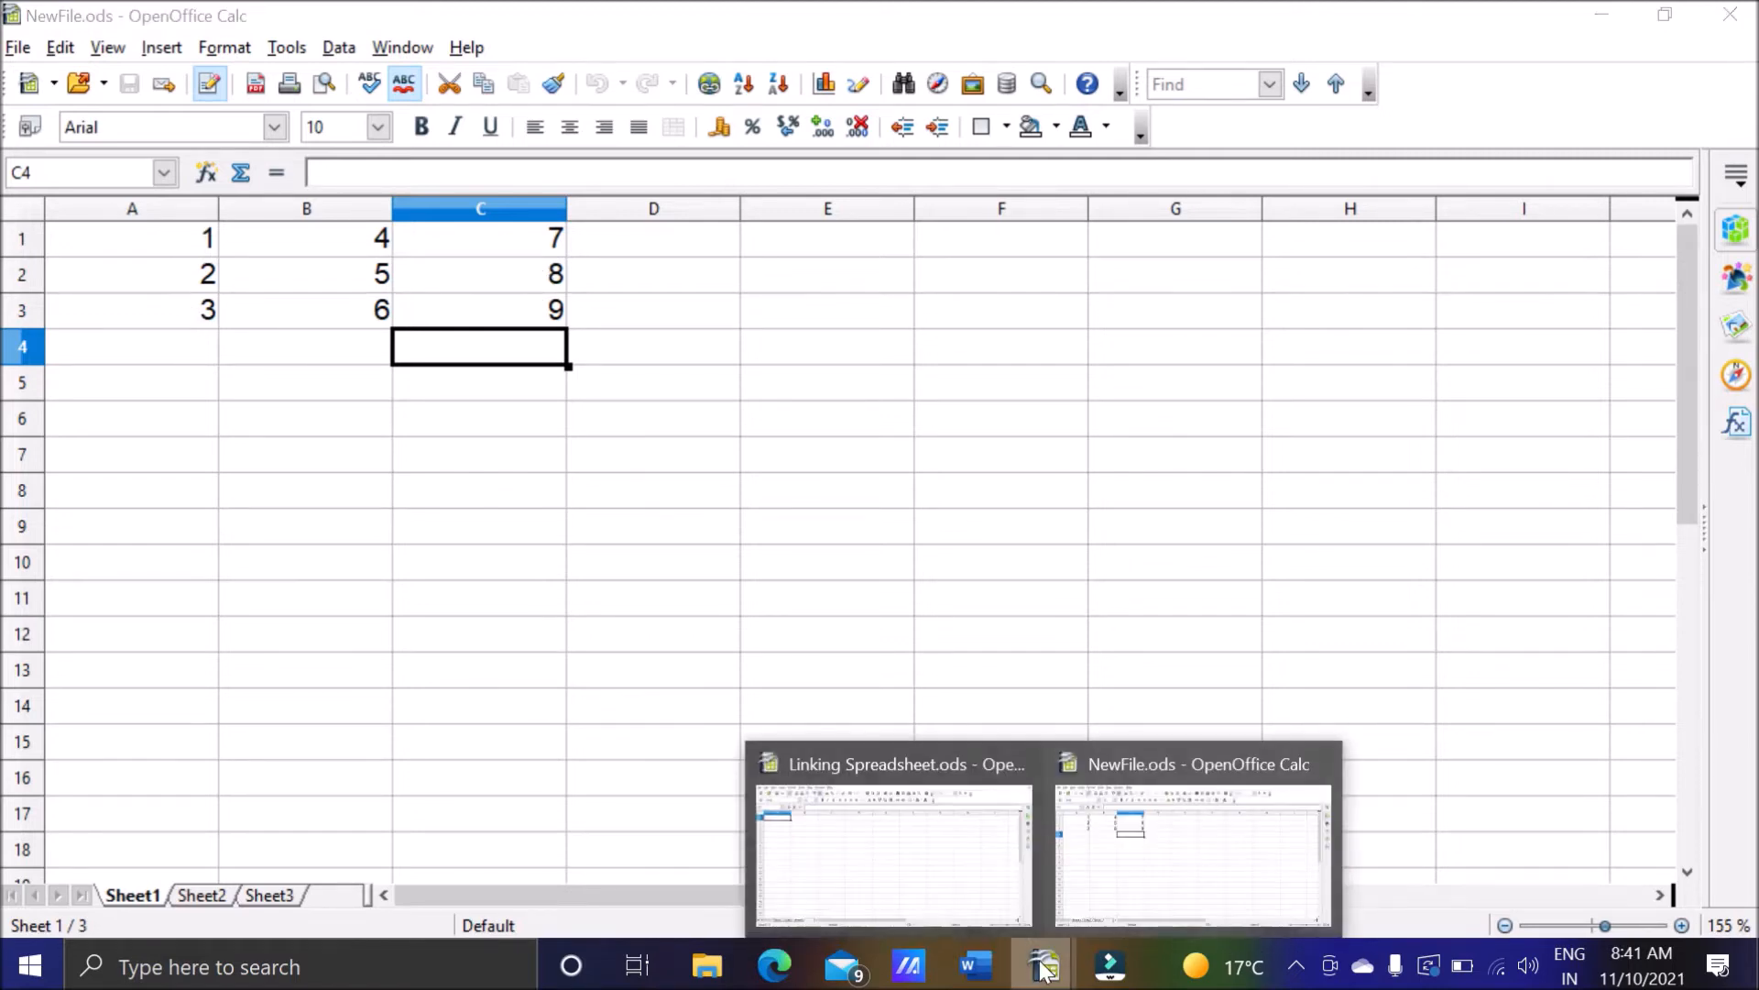
left_click(918, 874)
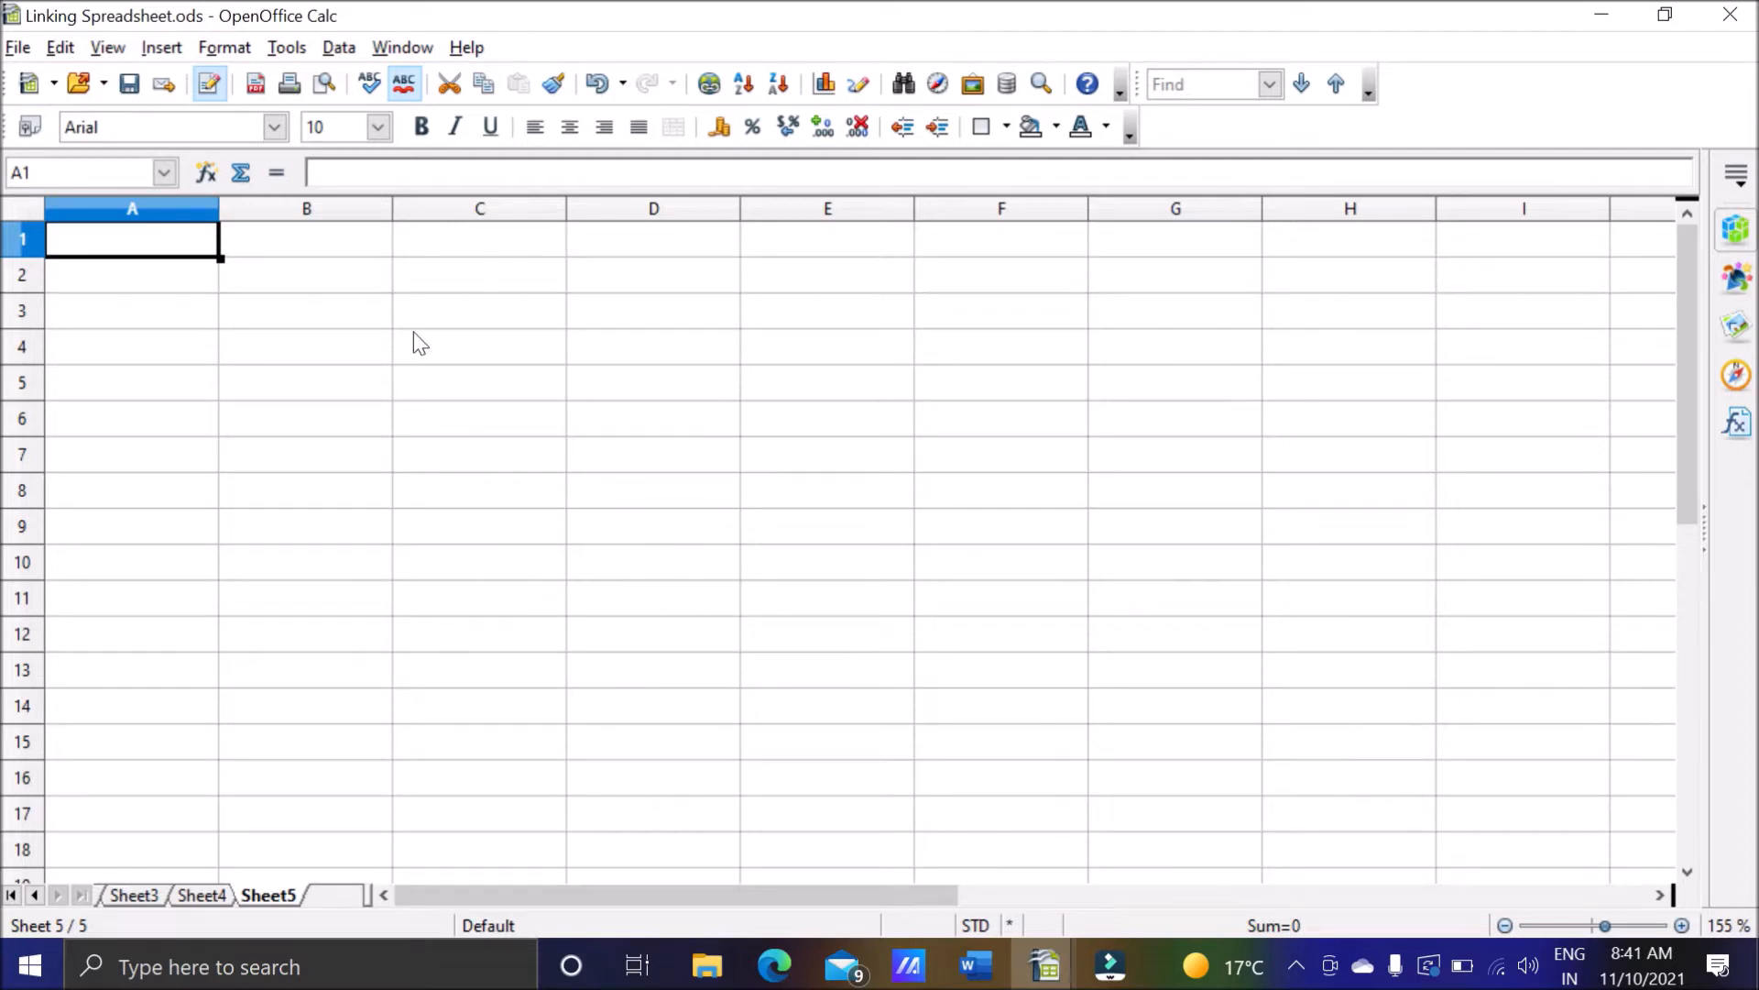
left_click(173, 55)
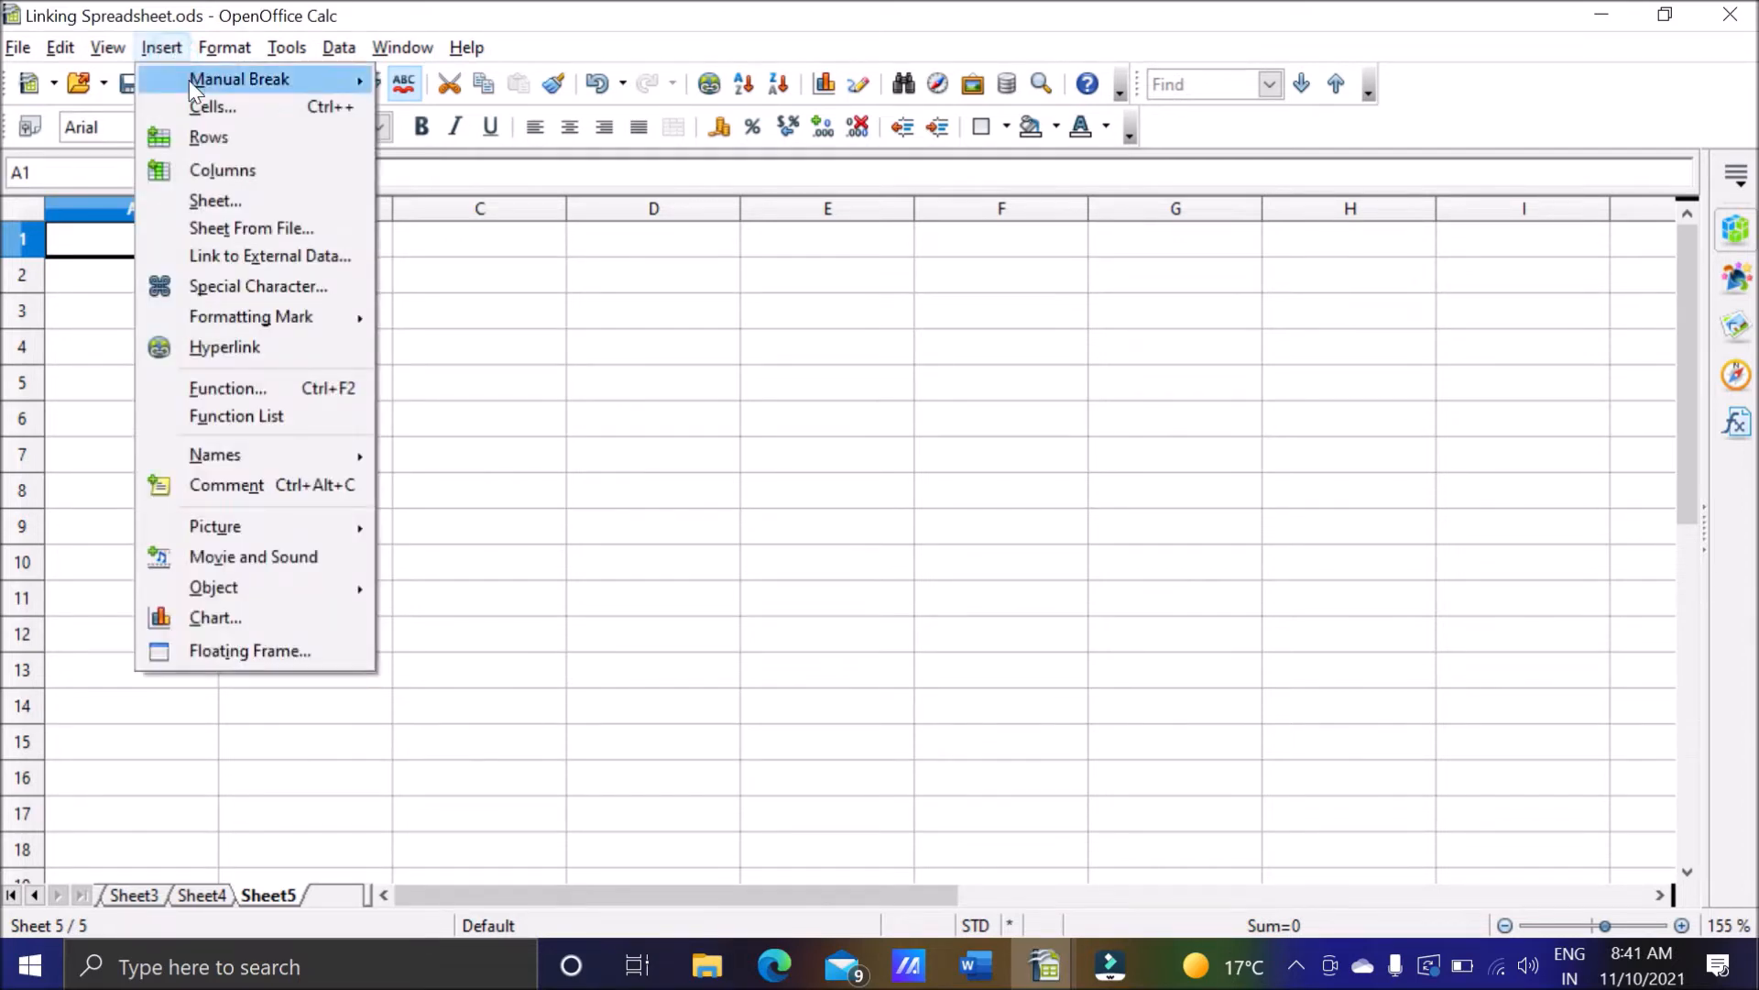
left_click(228, 224)
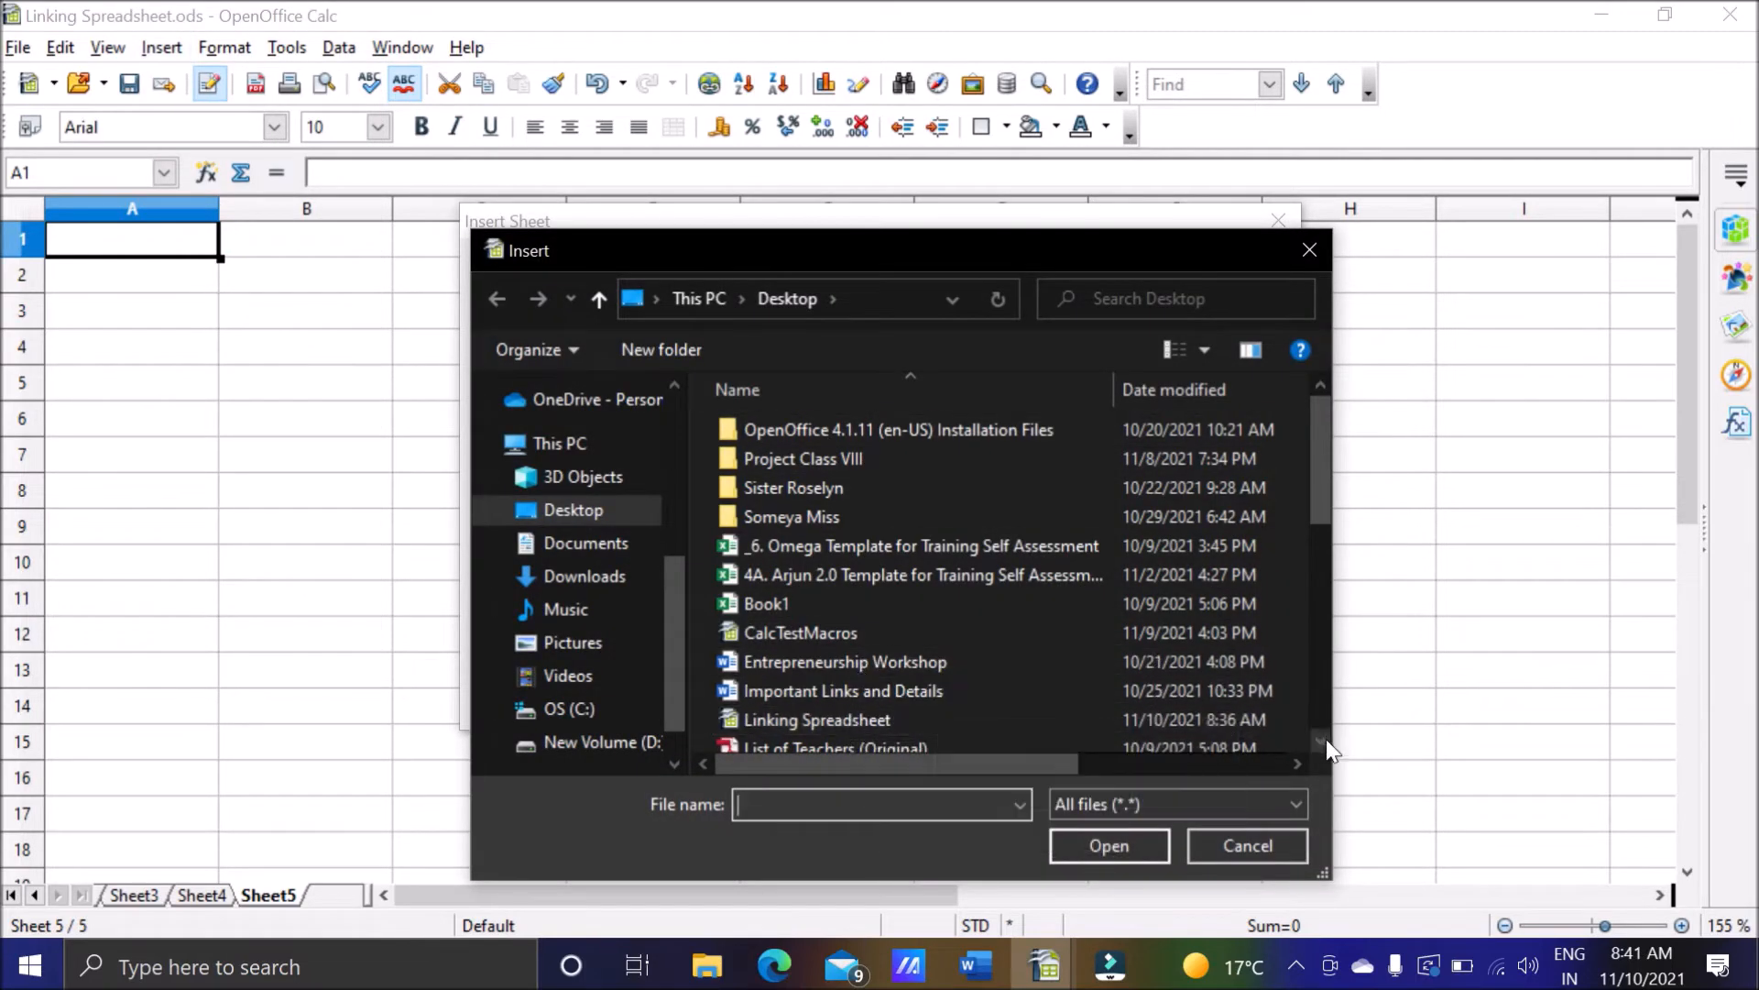
scroll(1327, 740, "down", 6)
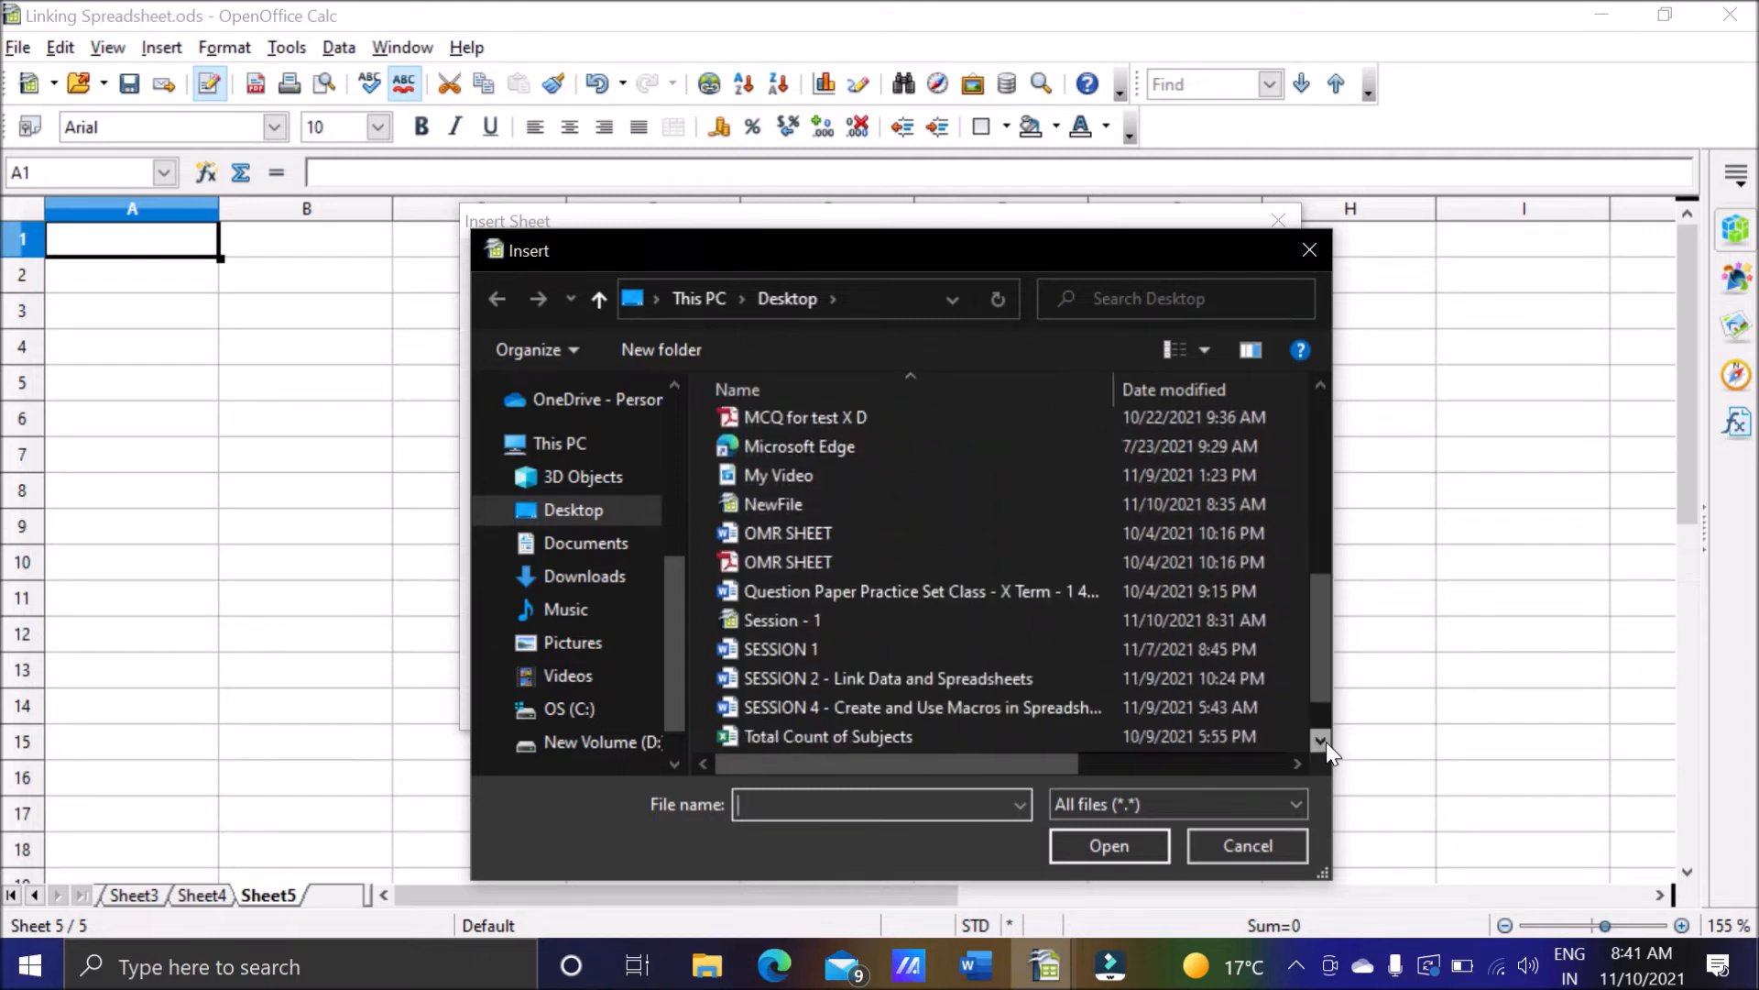
left_click(1320, 741)
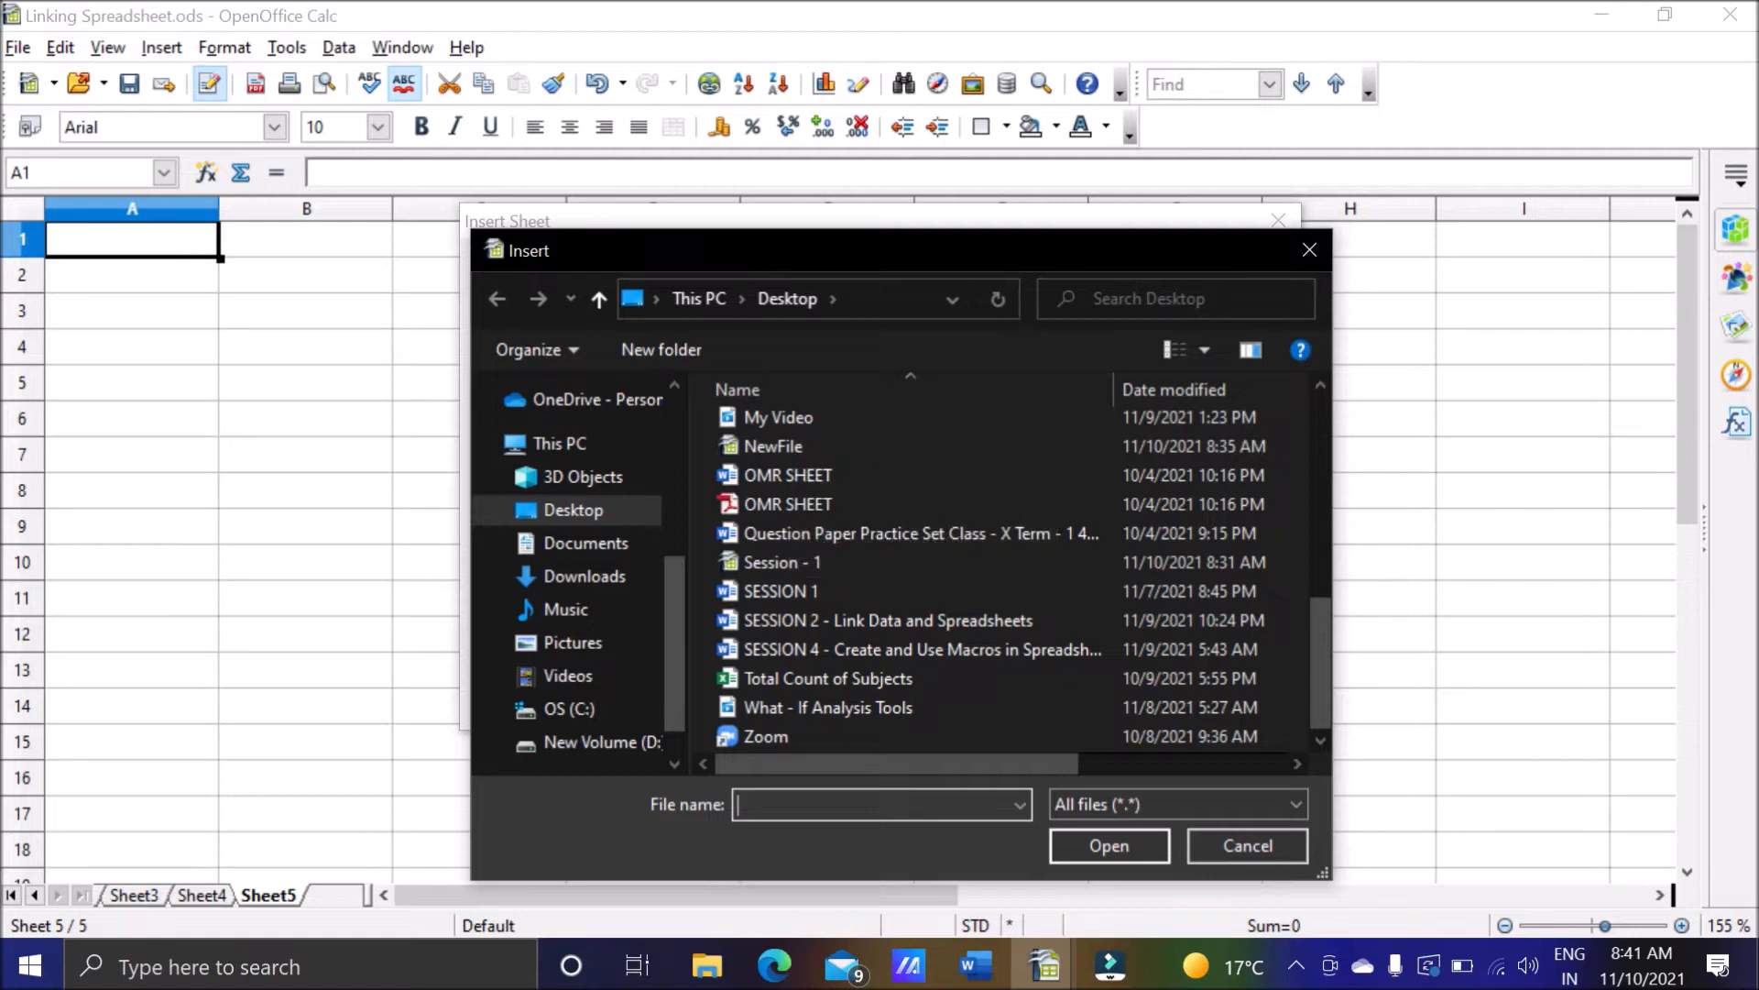
left_click(1308, 250)
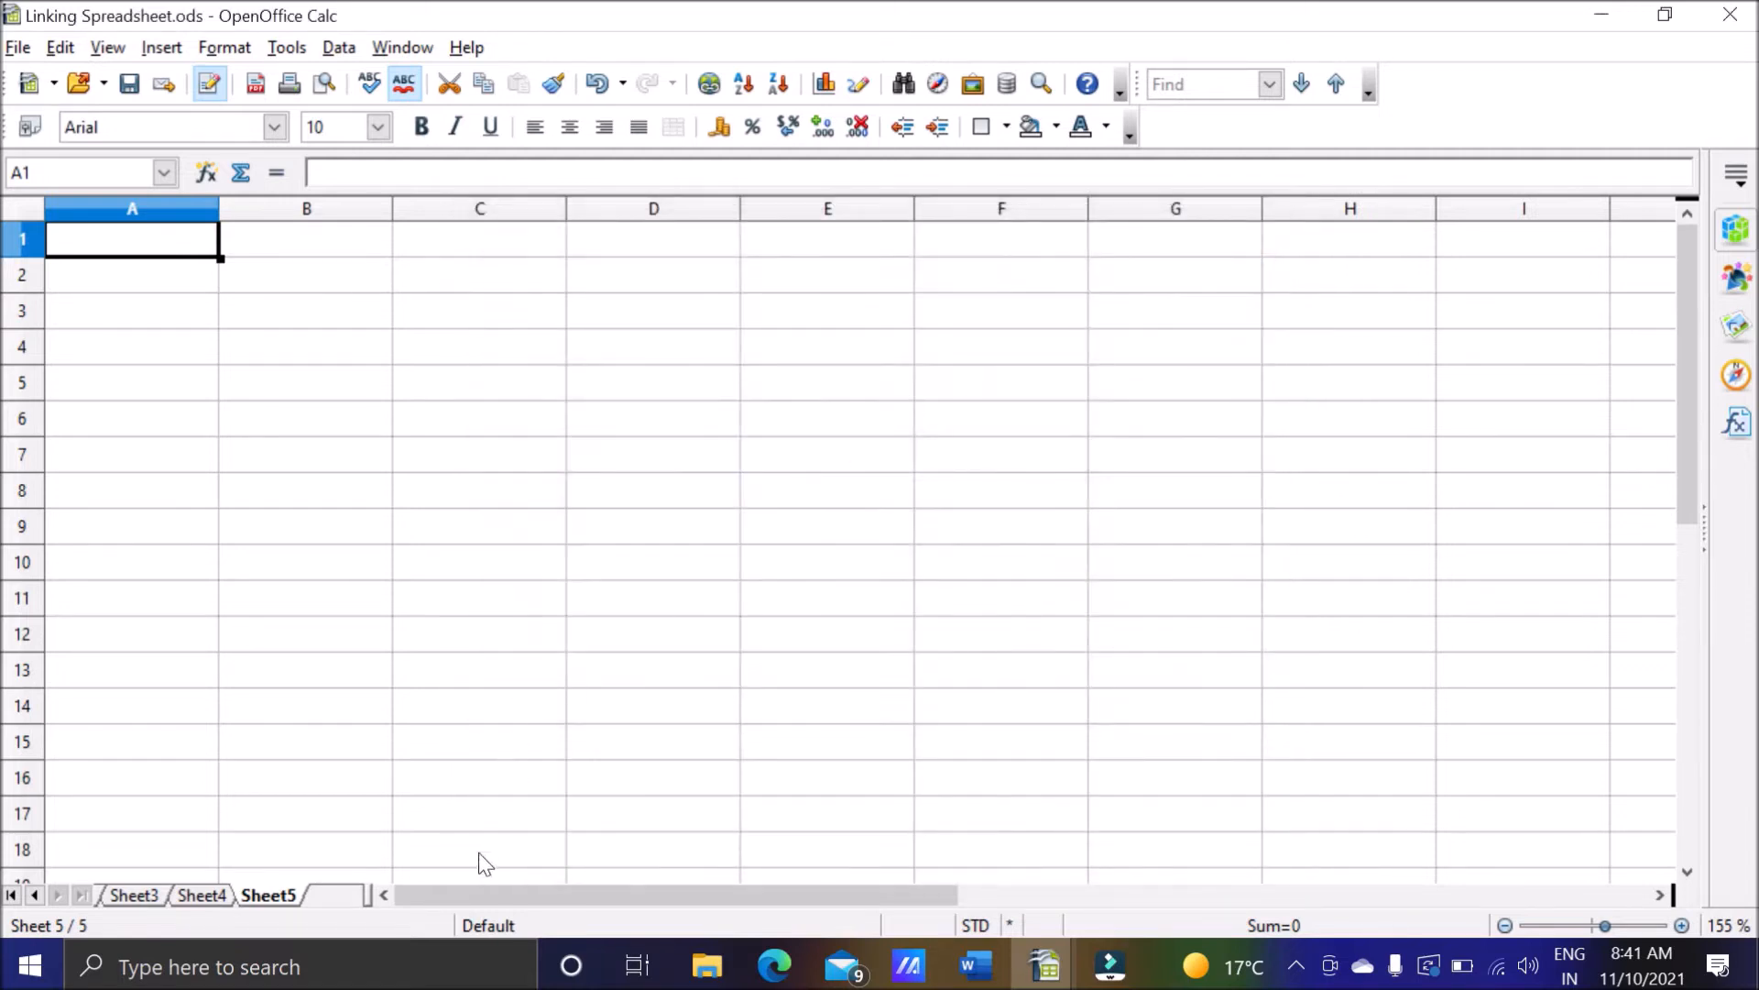
Open the Insert Sheet dialog, choose From file as the source, and load NewFile from the Desktop.
double_click(345, 902)
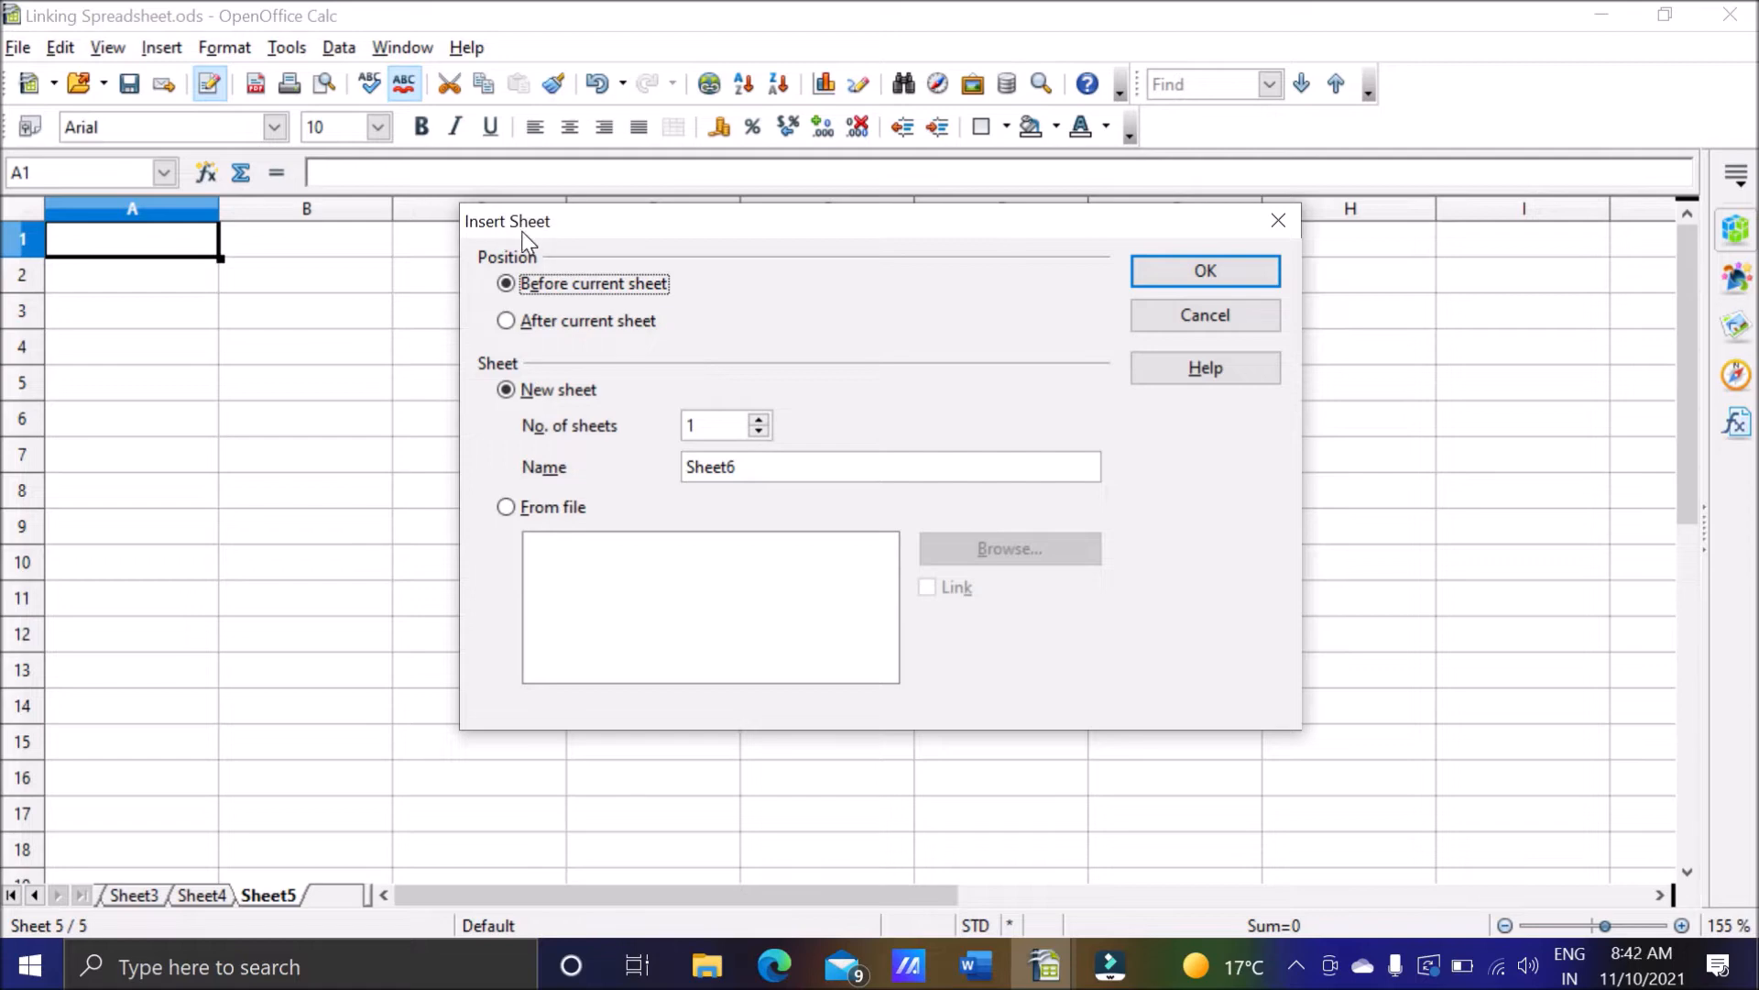
left_click(507, 507)
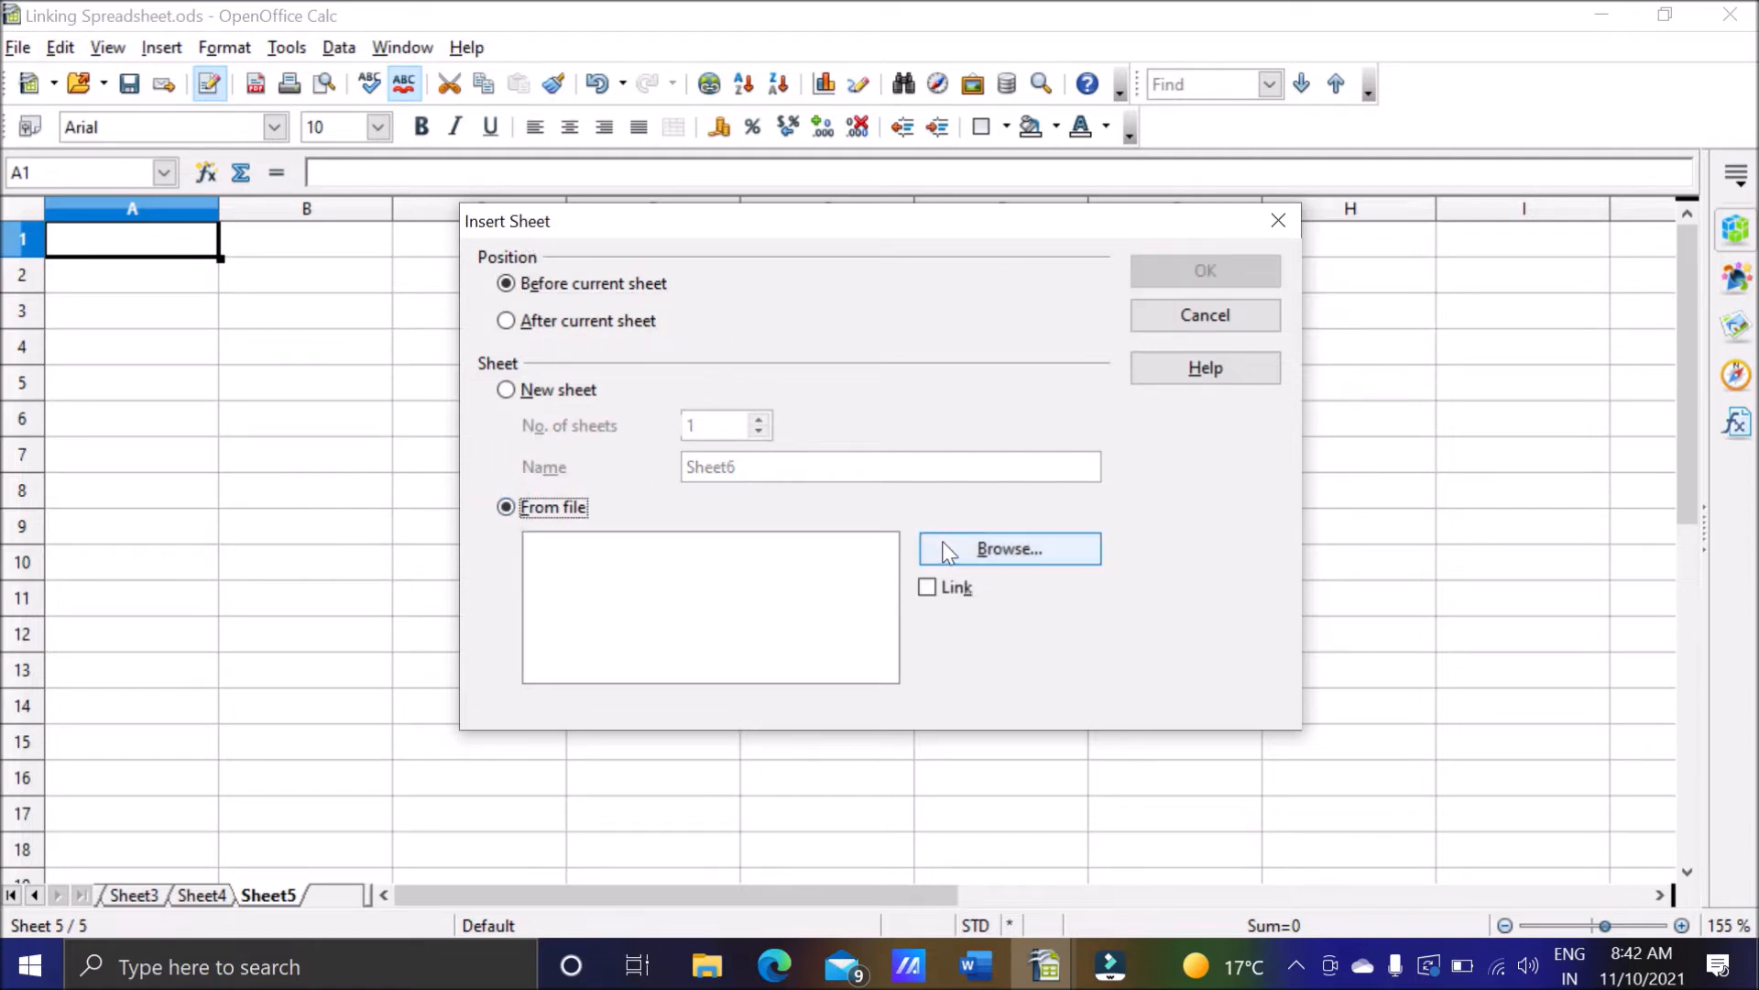
left_click(1014, 552)
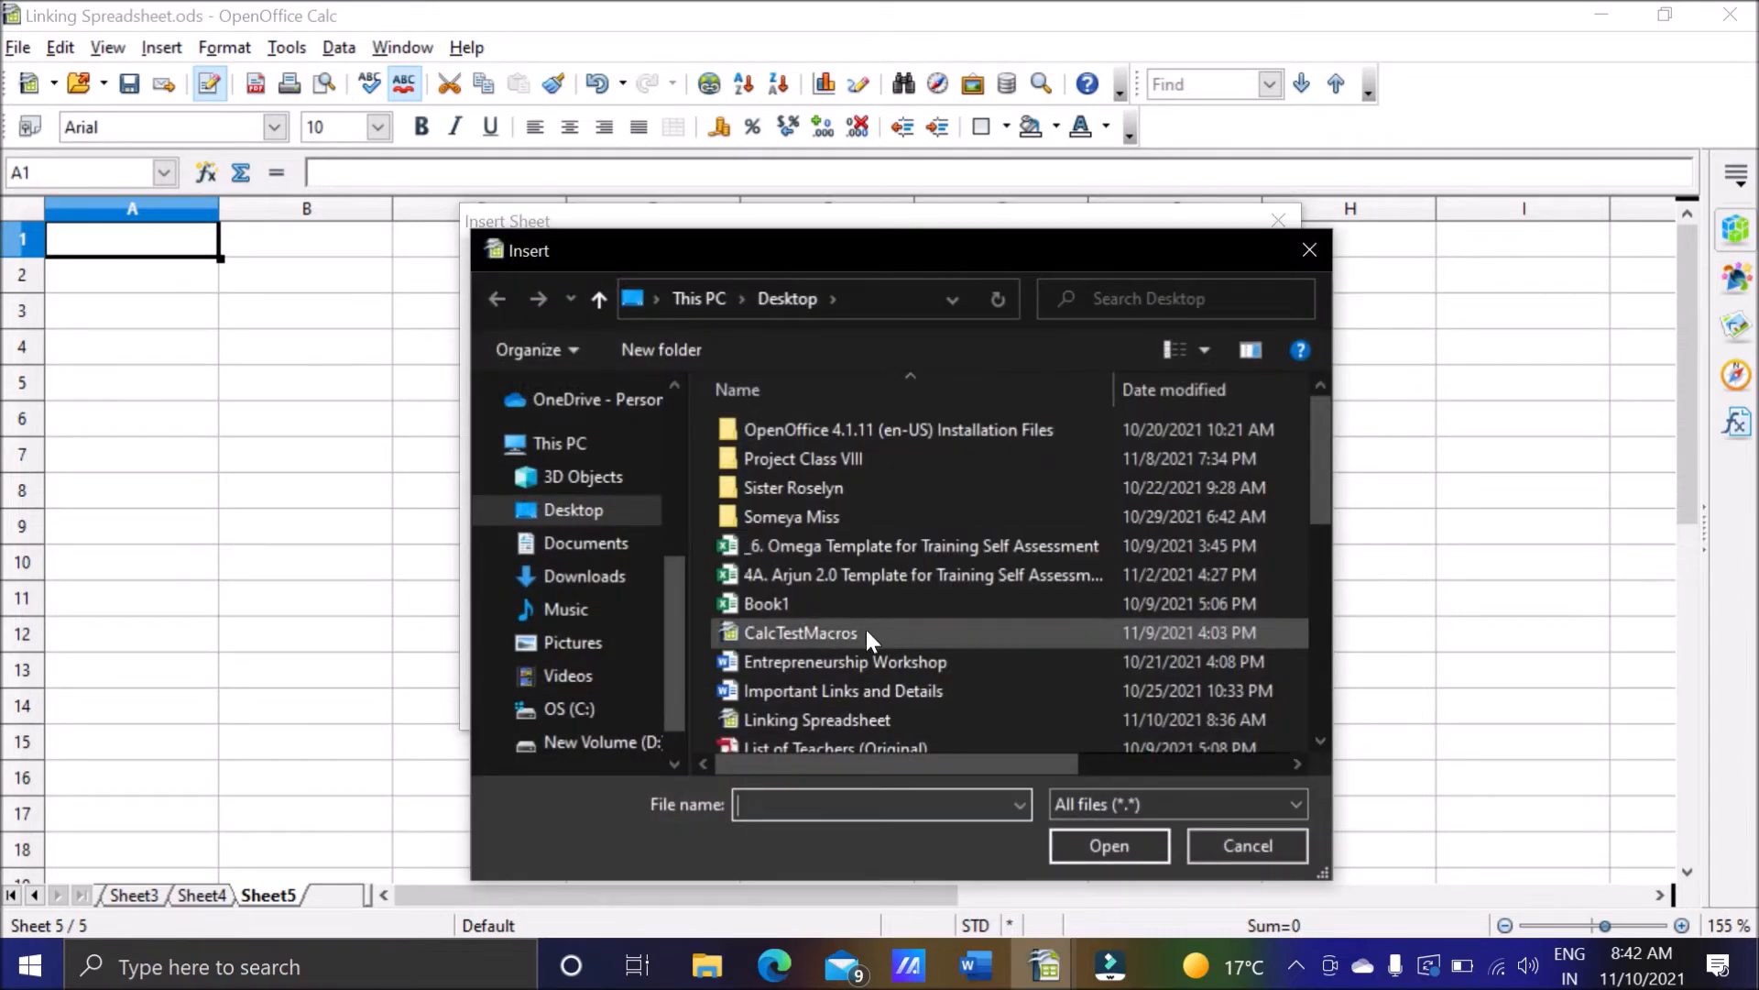
left_click(1320, 740)
left_click(1317, 741)
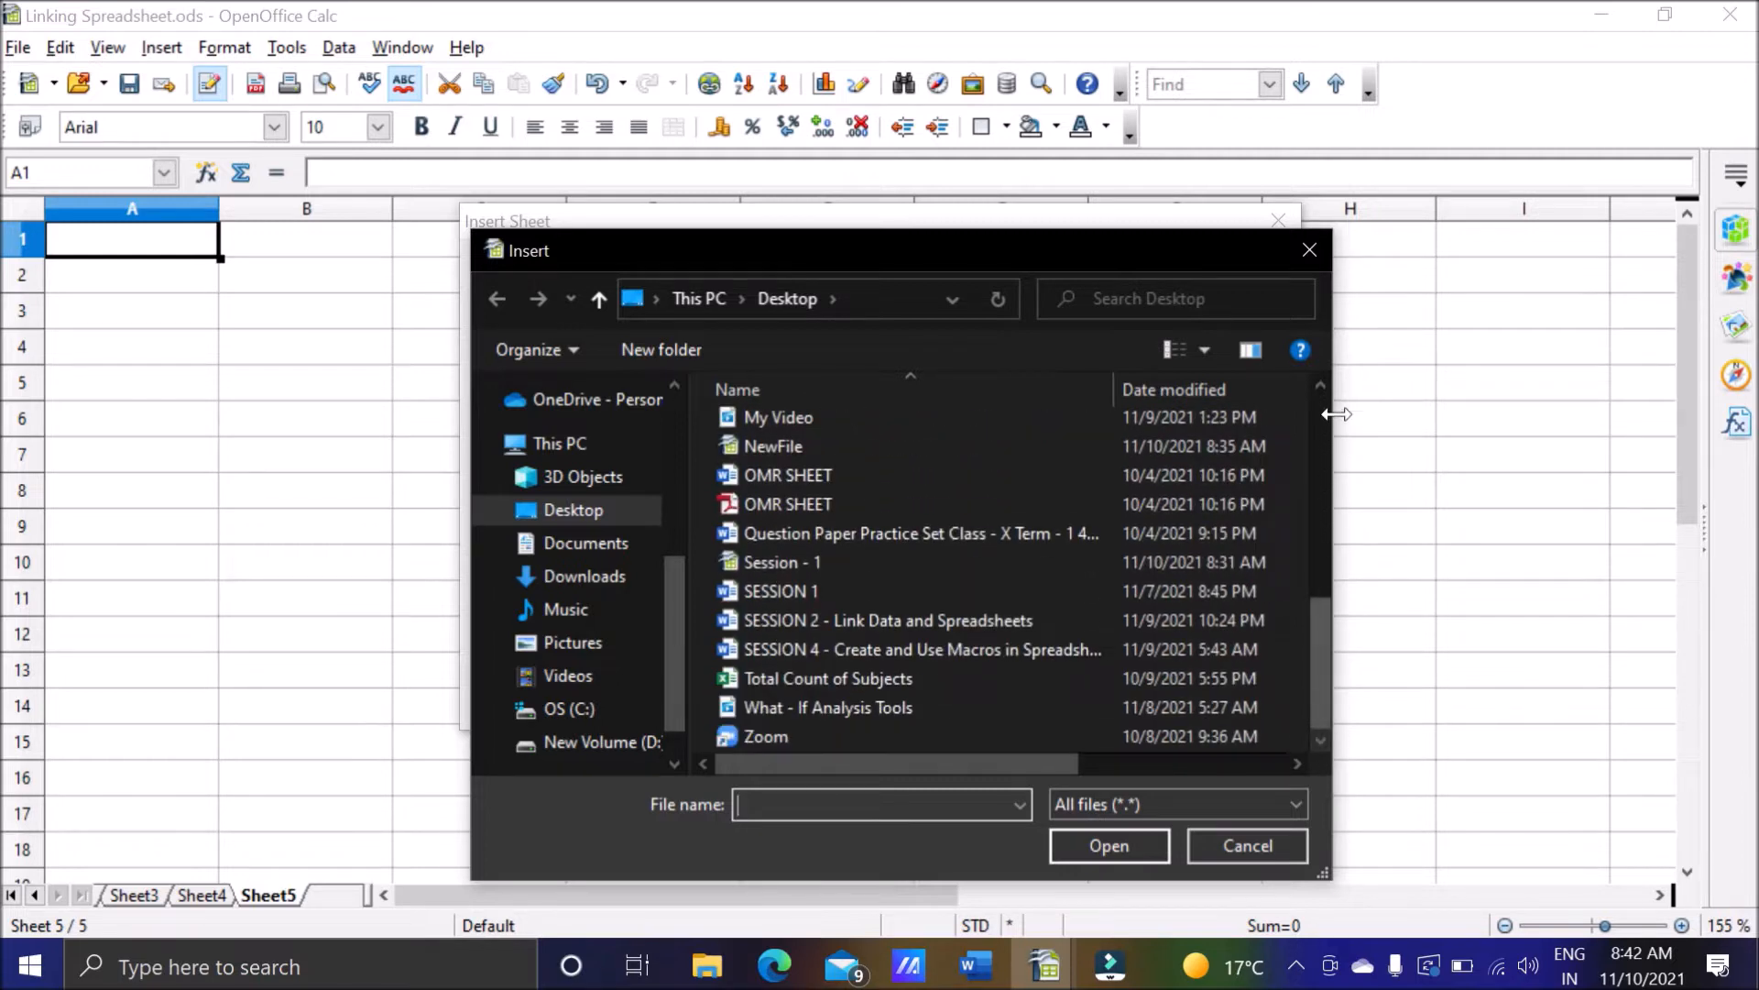
left_click(1320, 386)
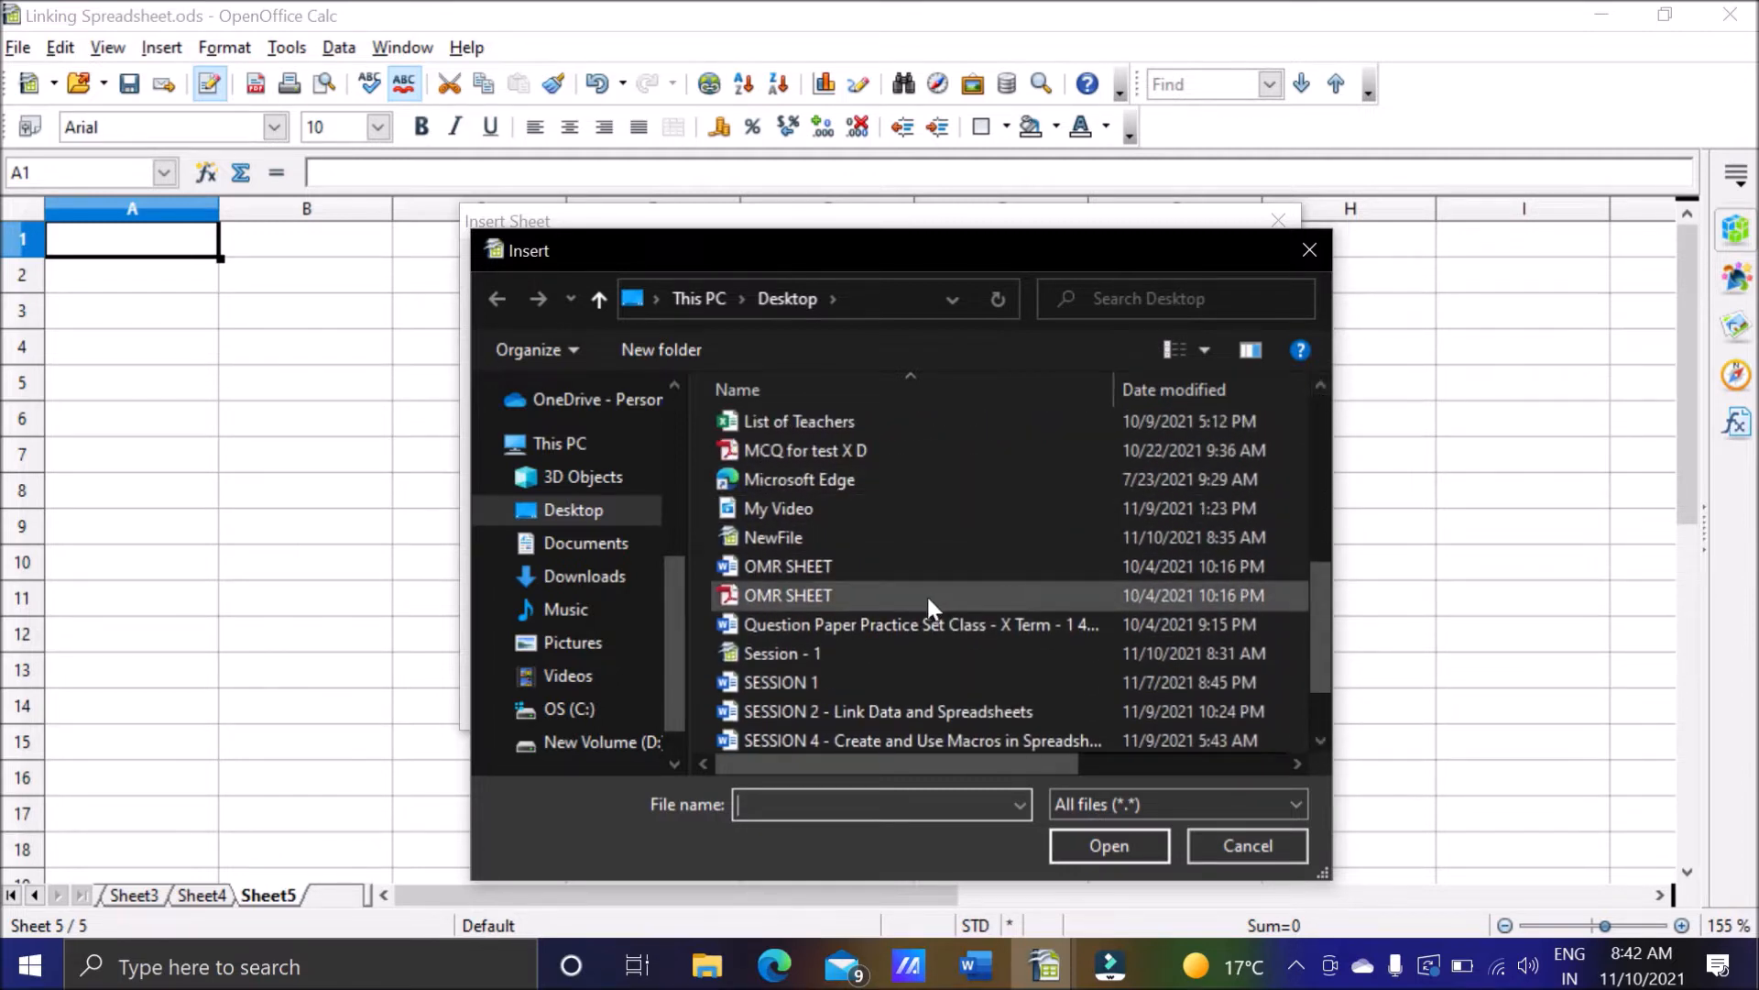
left_click(828, 541)
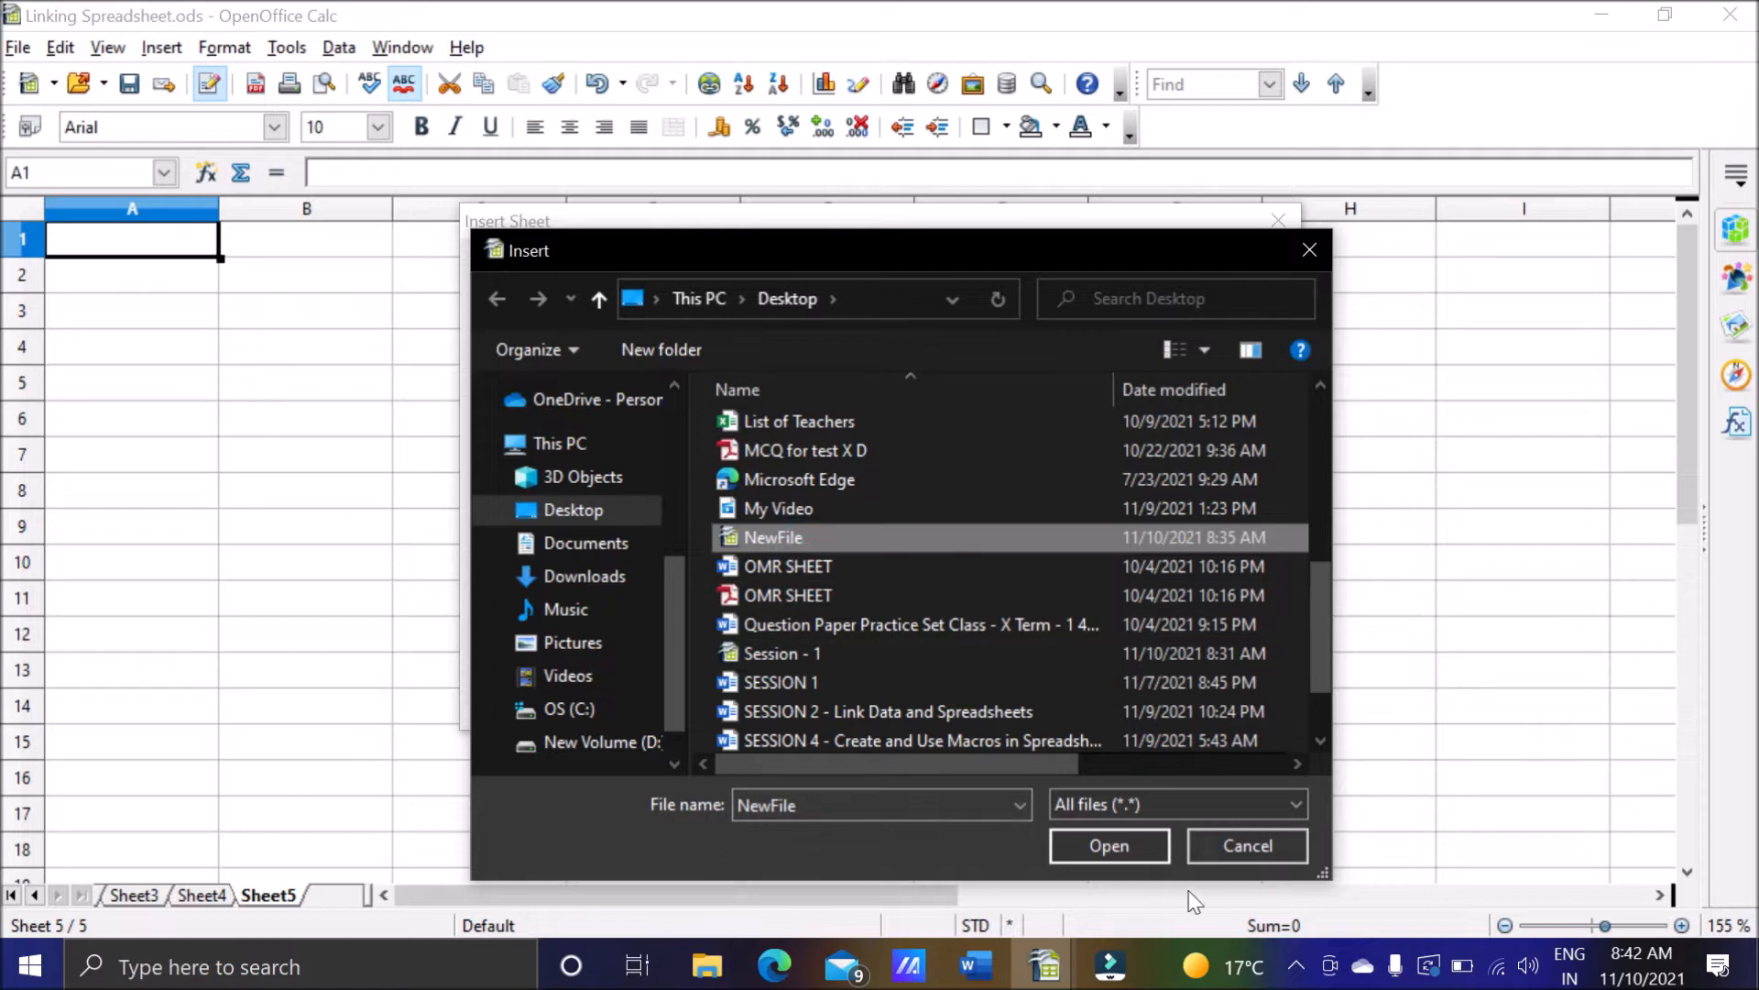
left_click(1070, 847)
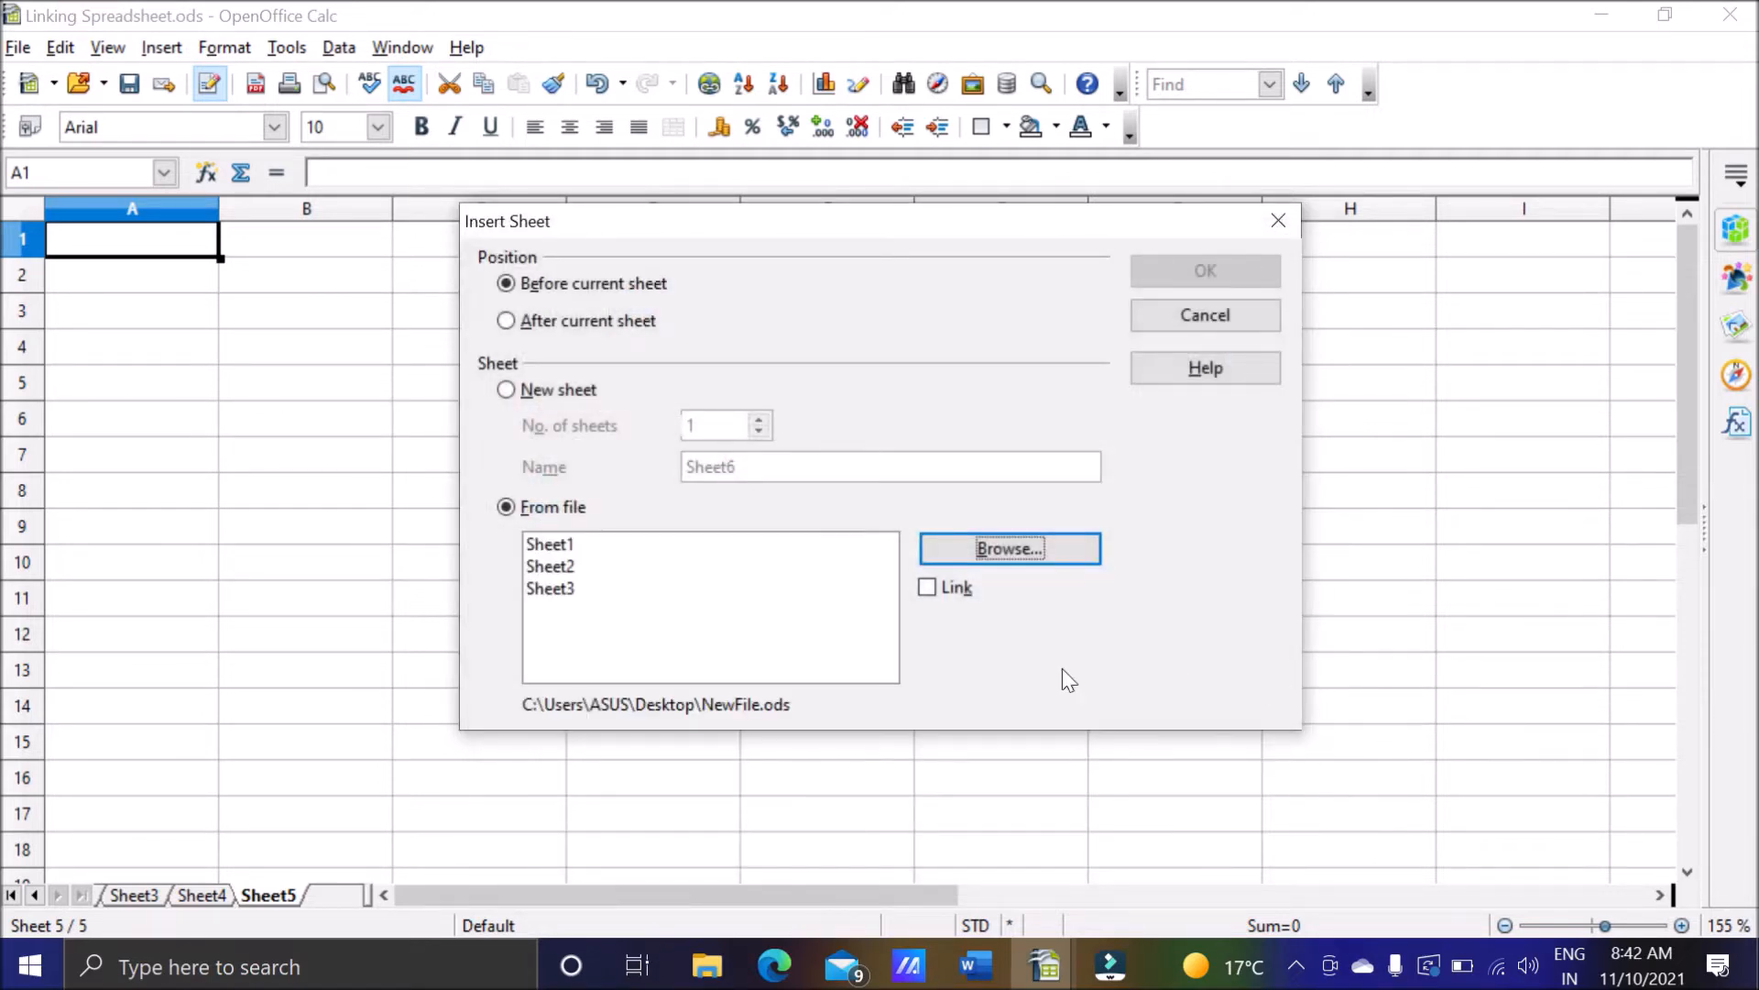
Choose only Sheet1 from the NewFile sheet list and insert it before the current sheet.
left_click(577, 545)
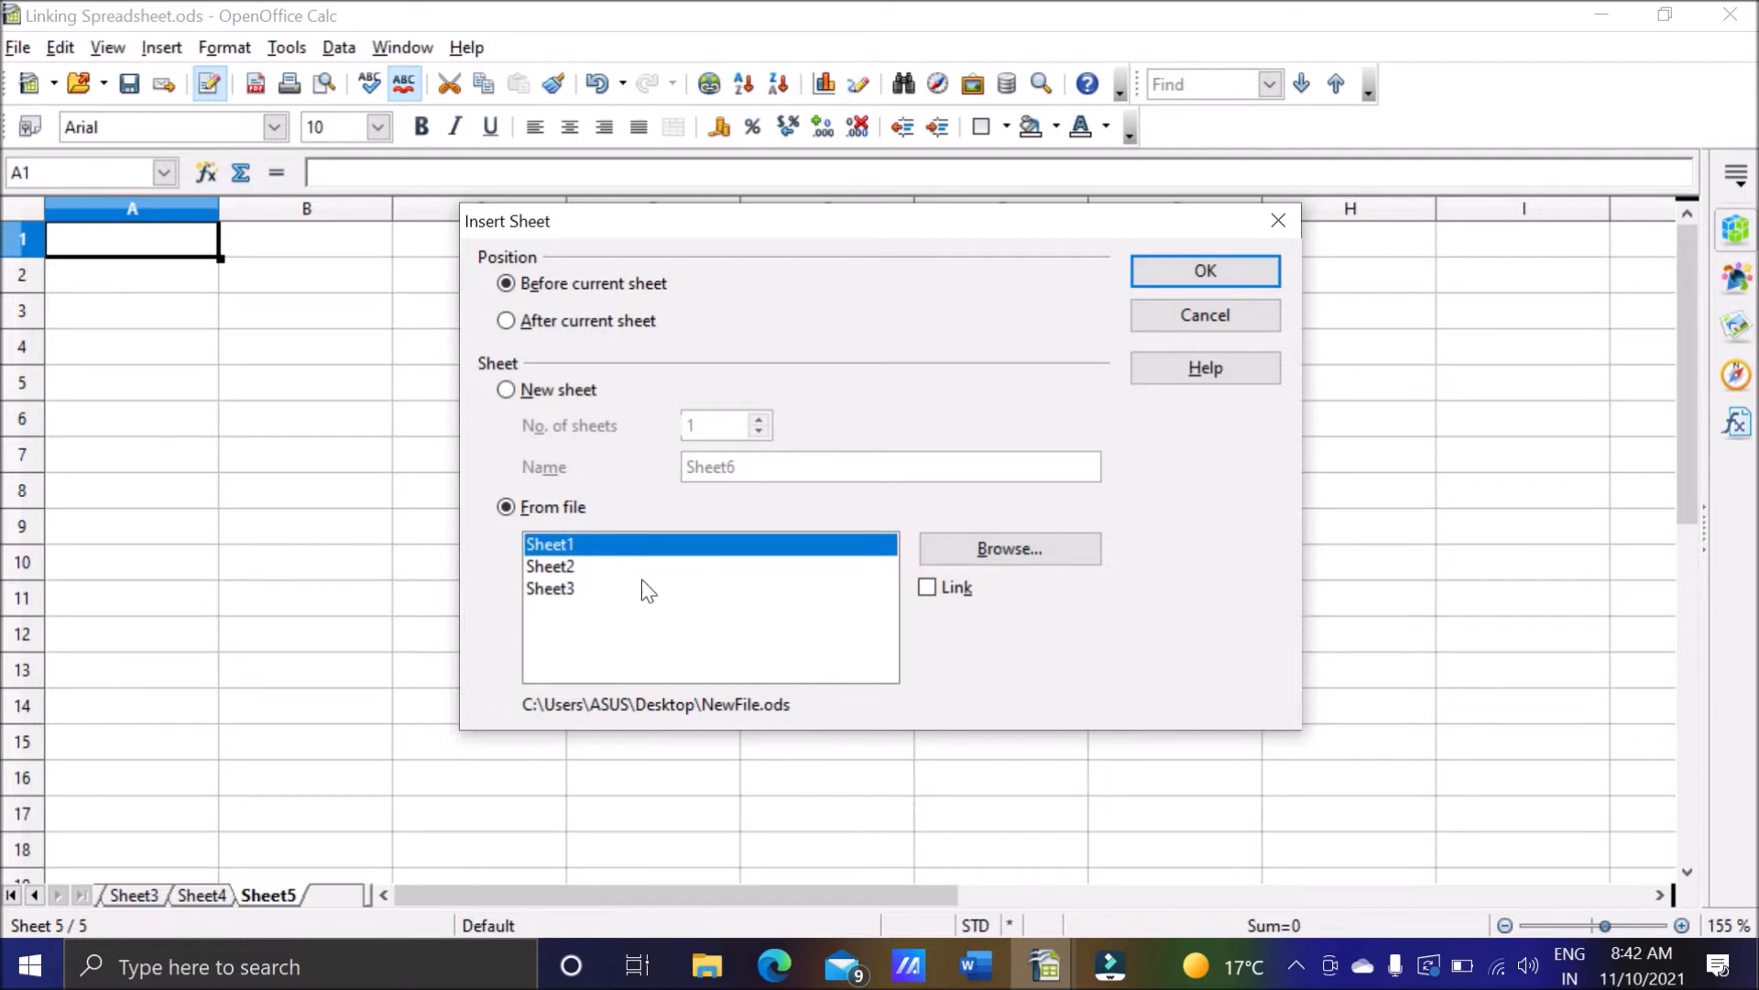
left_click(584, 564, "ctrl")
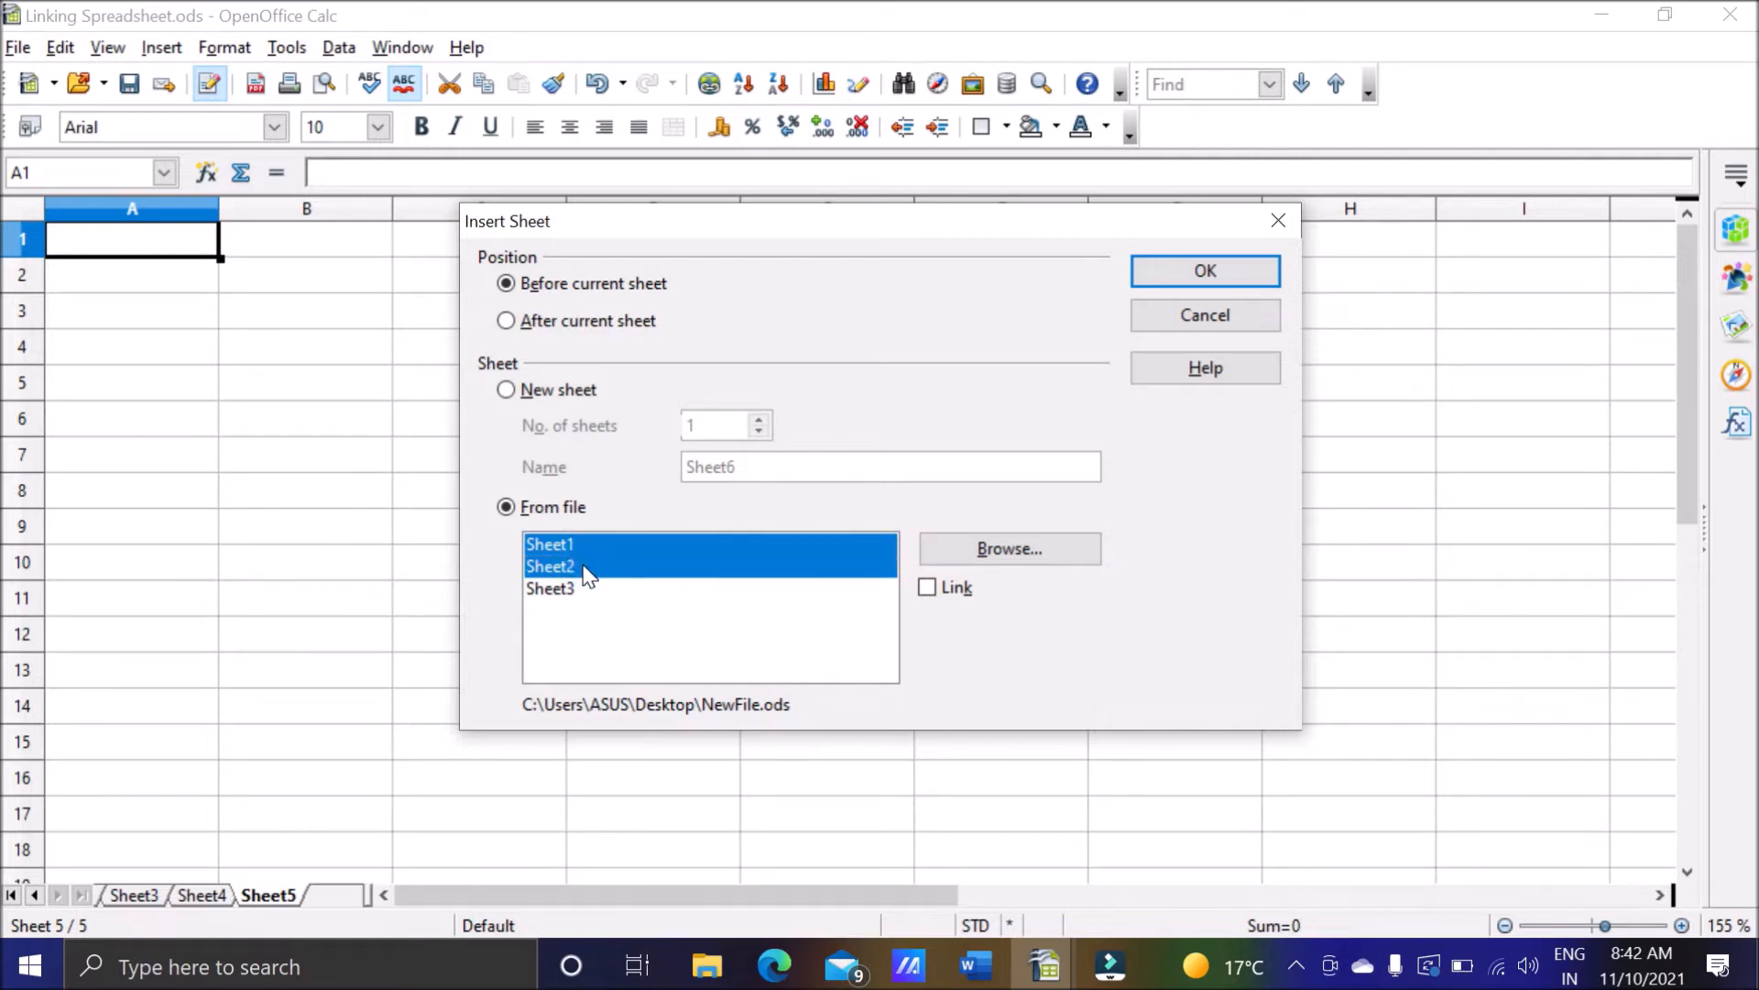
left_click(586, 568)
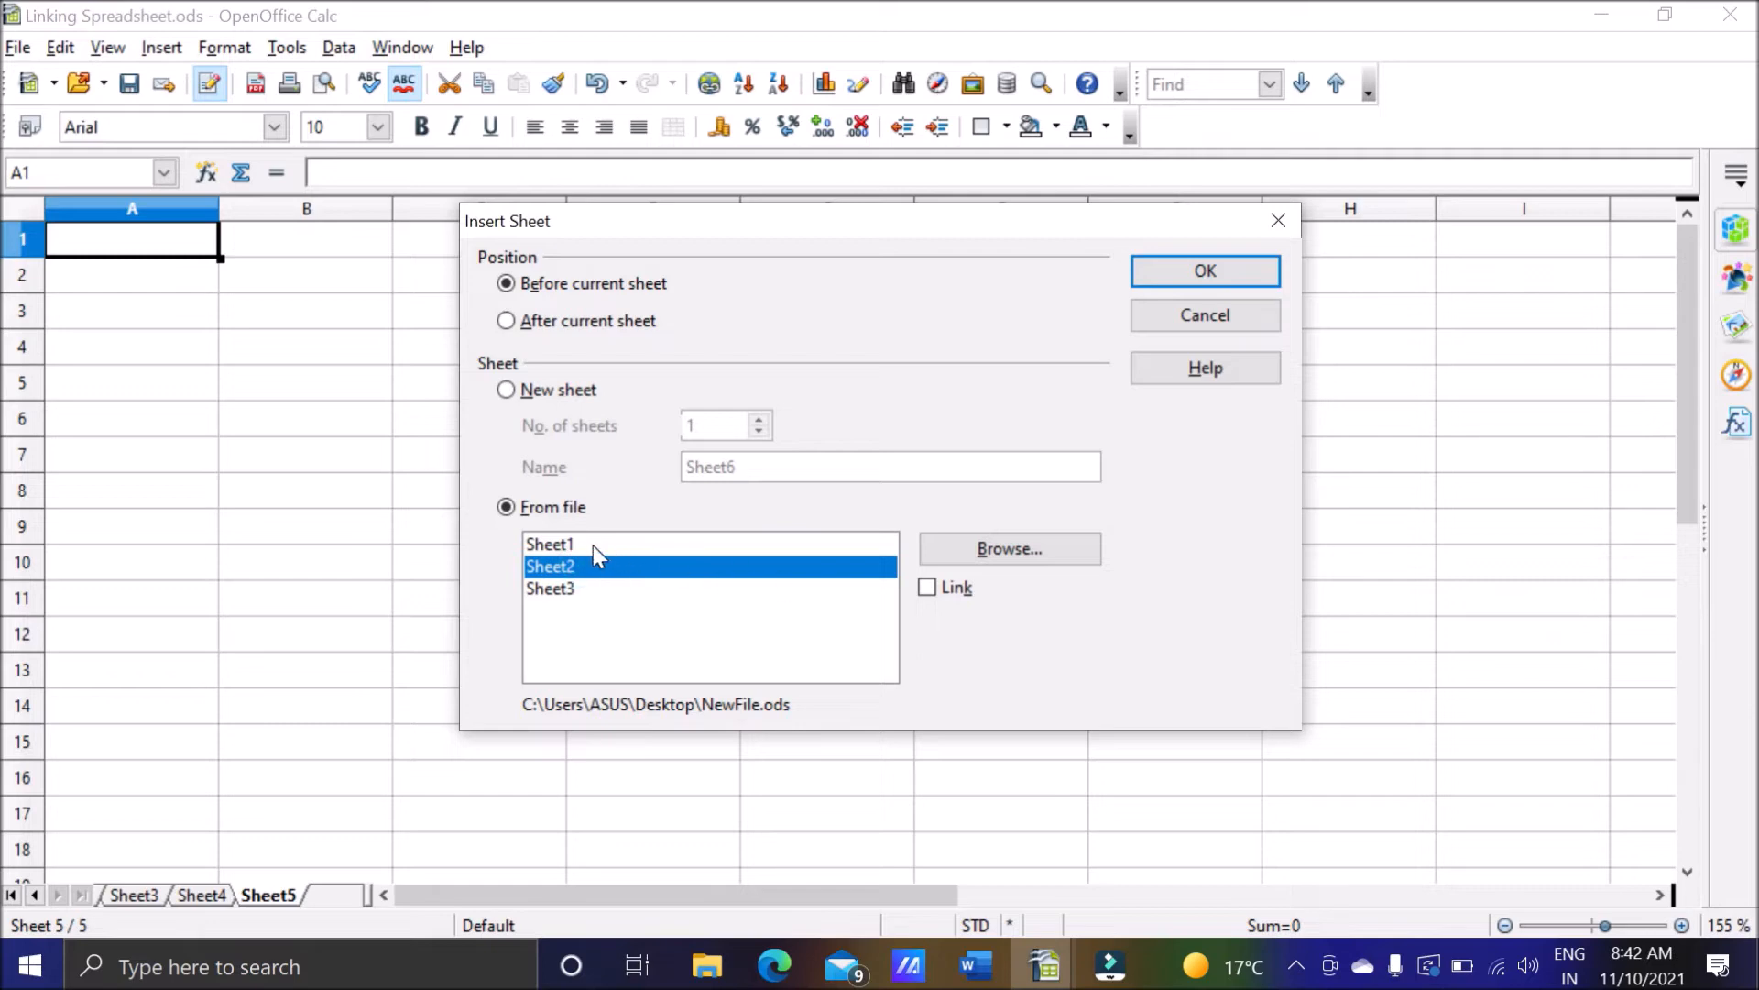
left_click(592, 546)
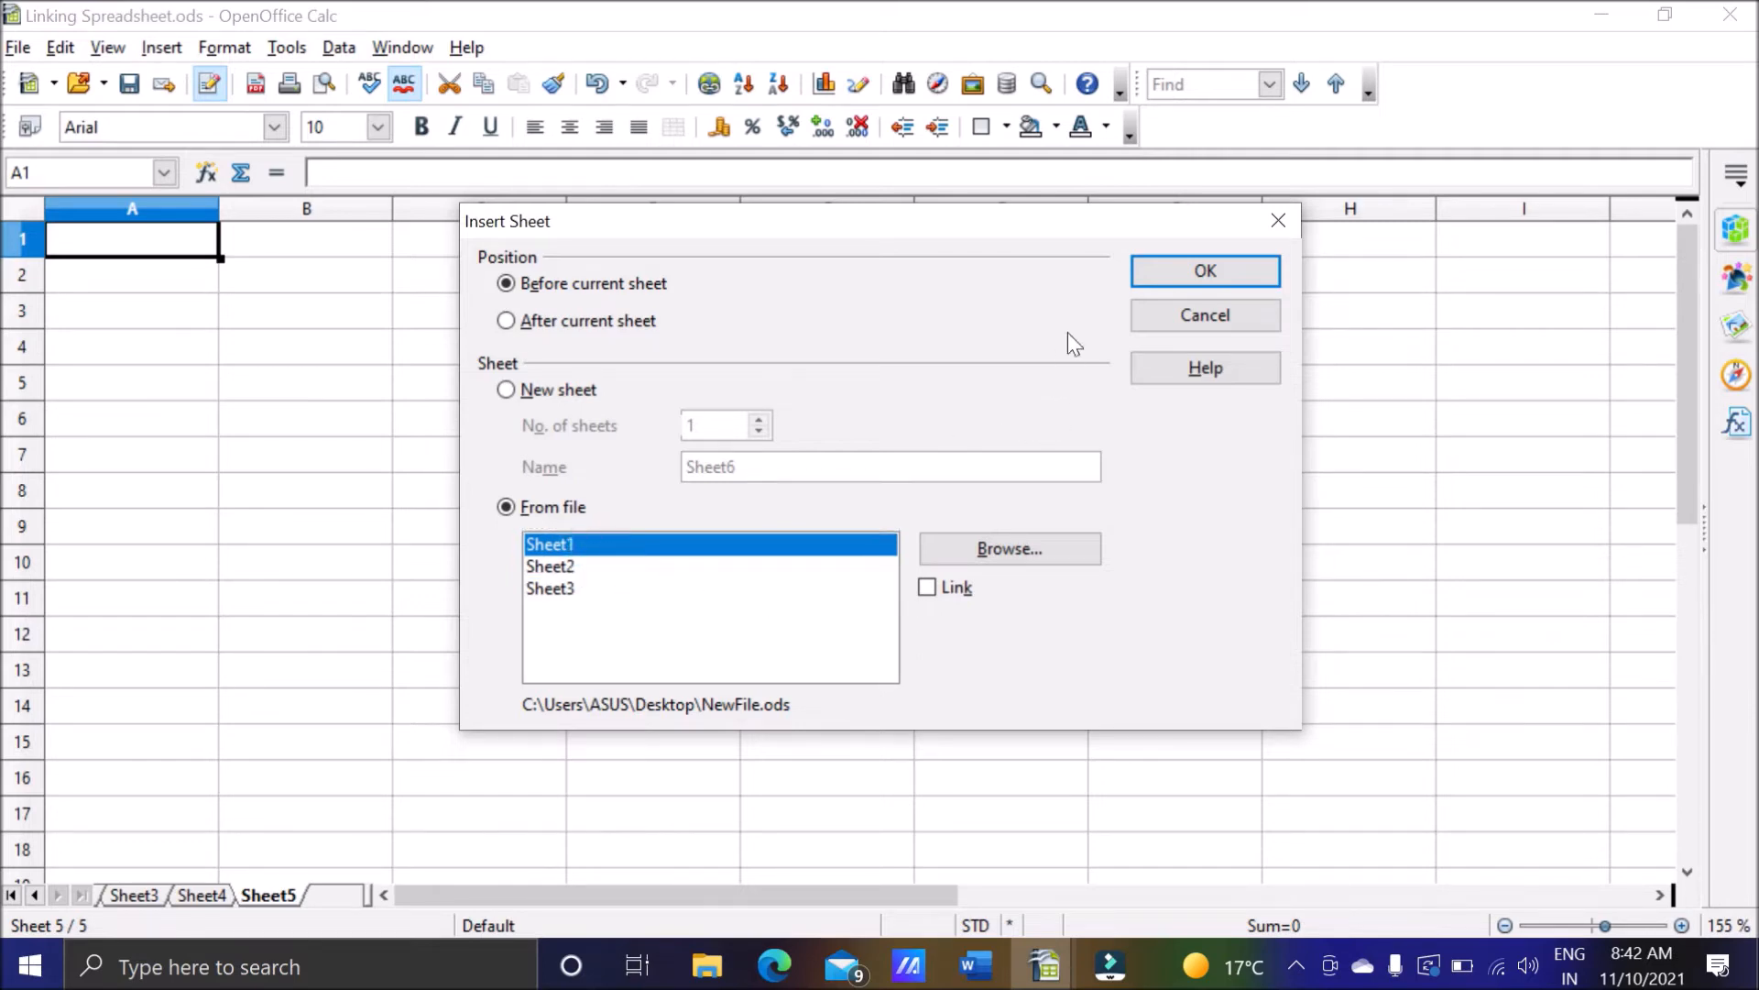
left_click(1157, 281)
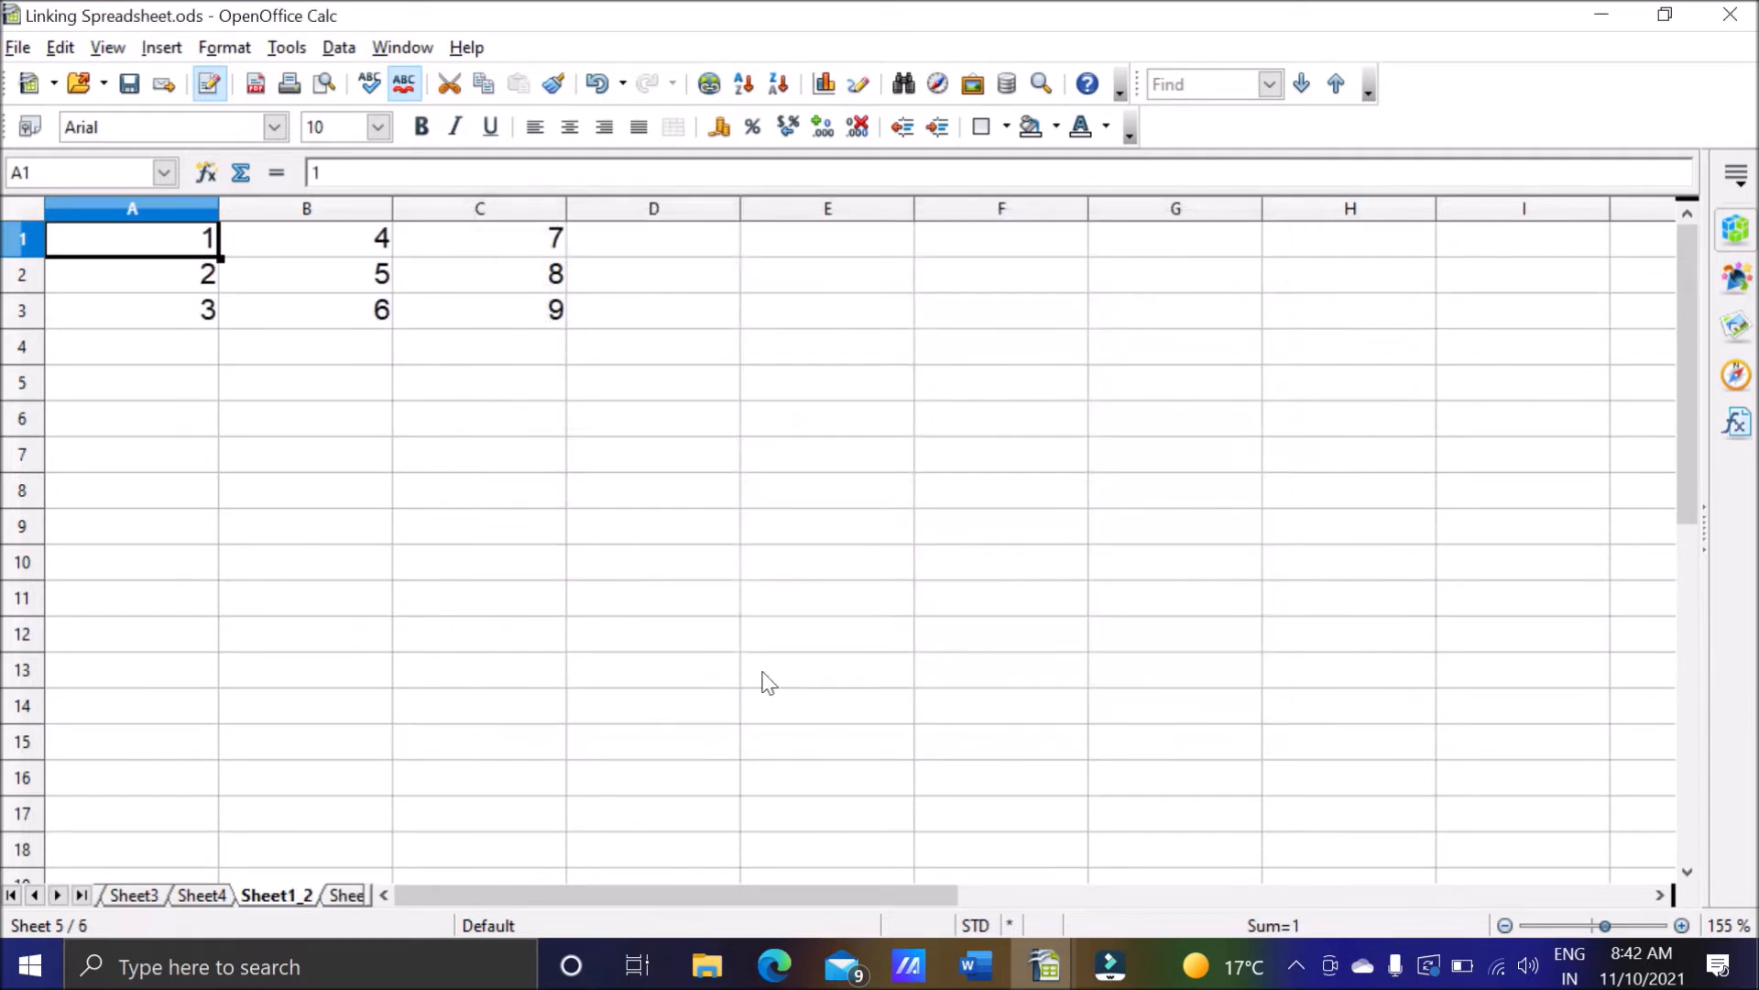
Check the data in cells A1 to C3 of the sheet inserted from NewFile.
left_click(310, 252)
left_click(491, 268)
left_click(487, 244)
left_click(472, 303)
left_click(366, 304)
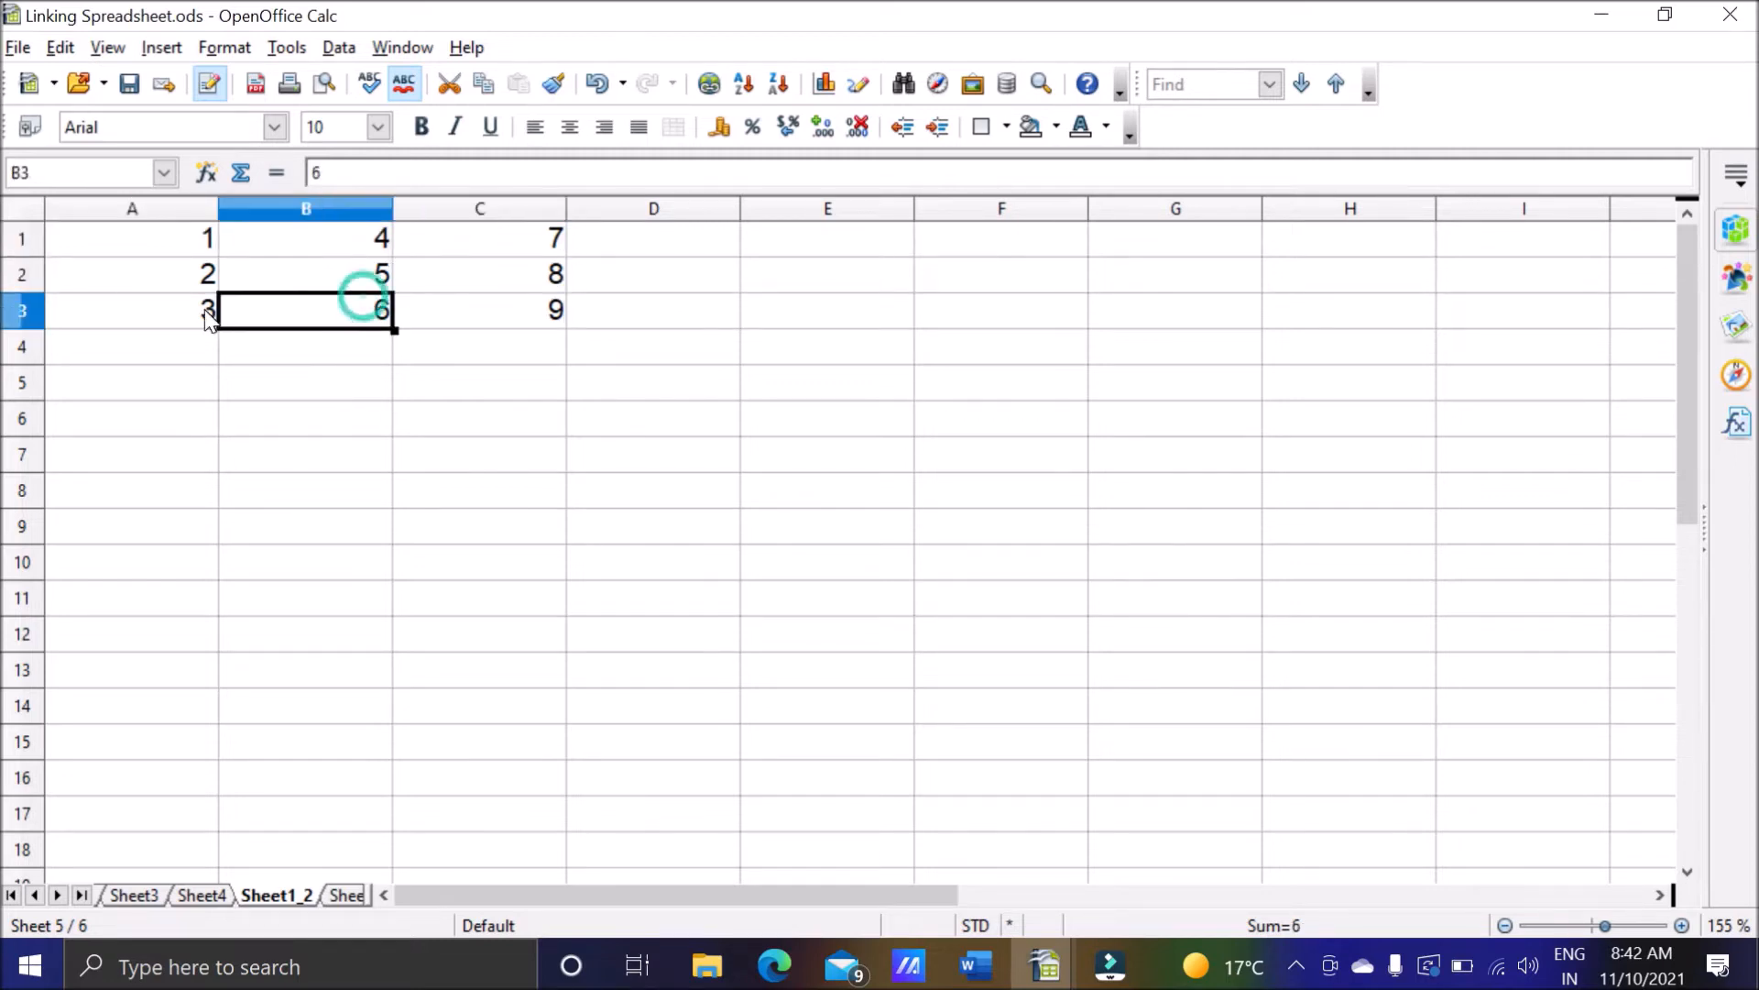
left_click(212, 280)
left_click(186, 244)
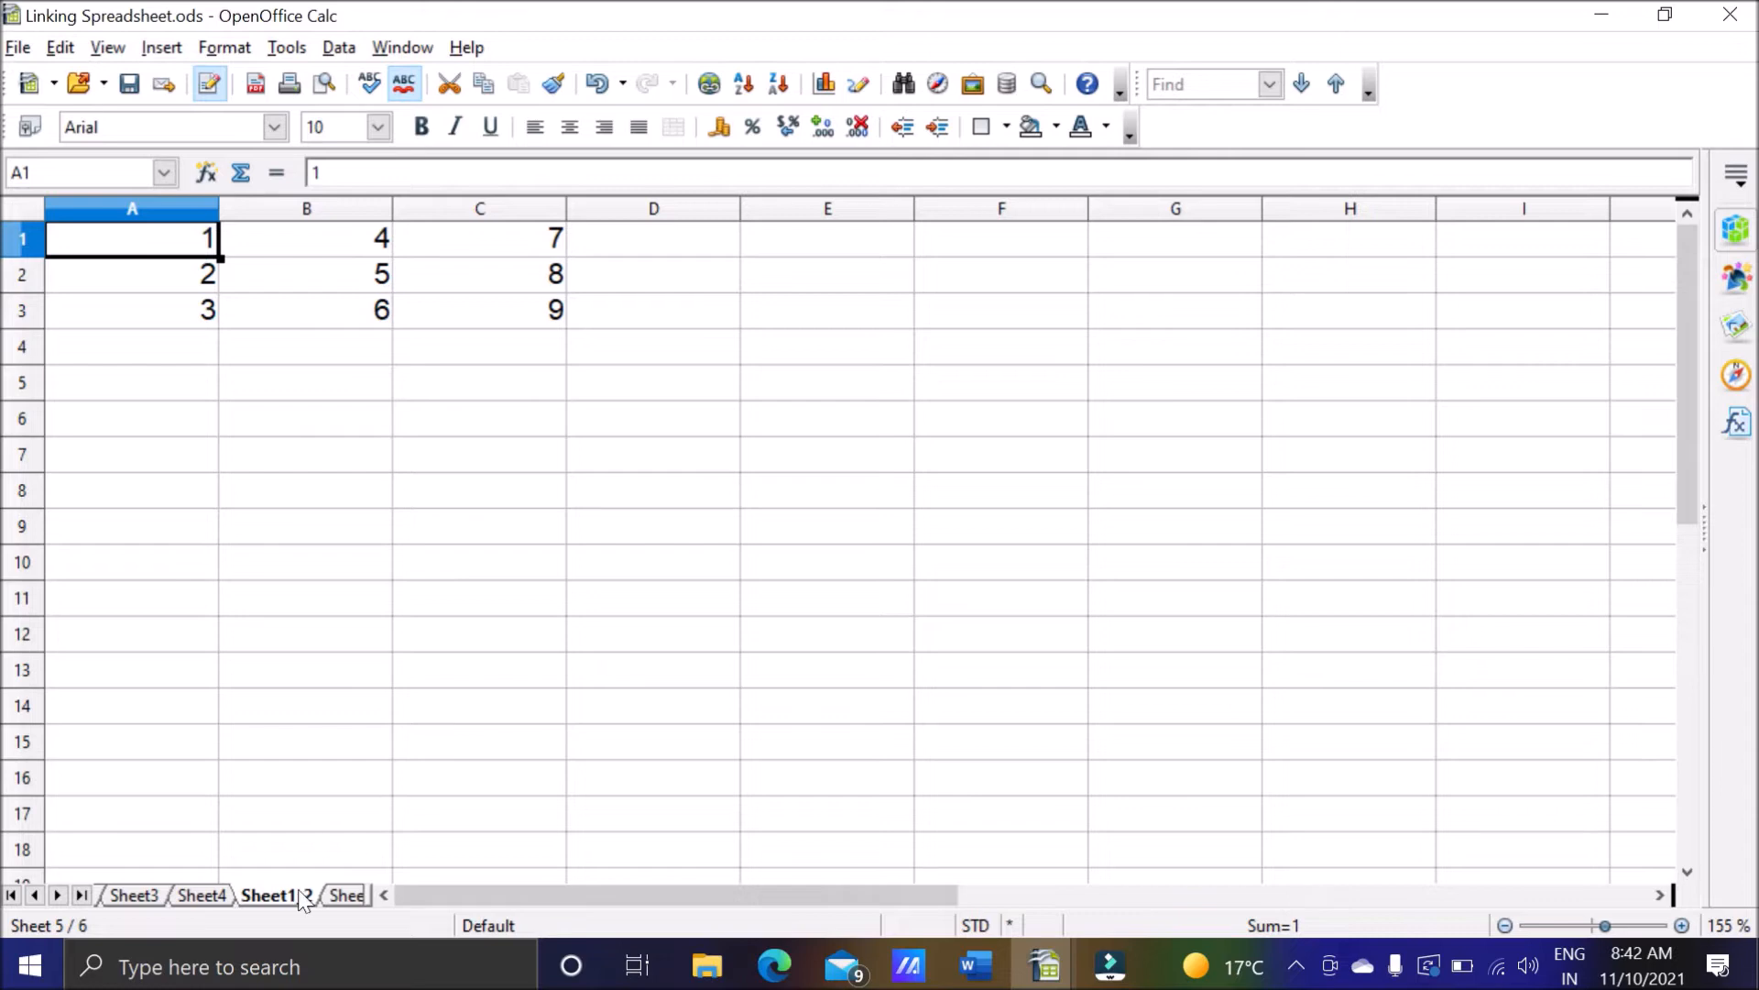
Delete the inserted sheet Sheet1_2 and confirm the deletion.
right_click(276, 898)
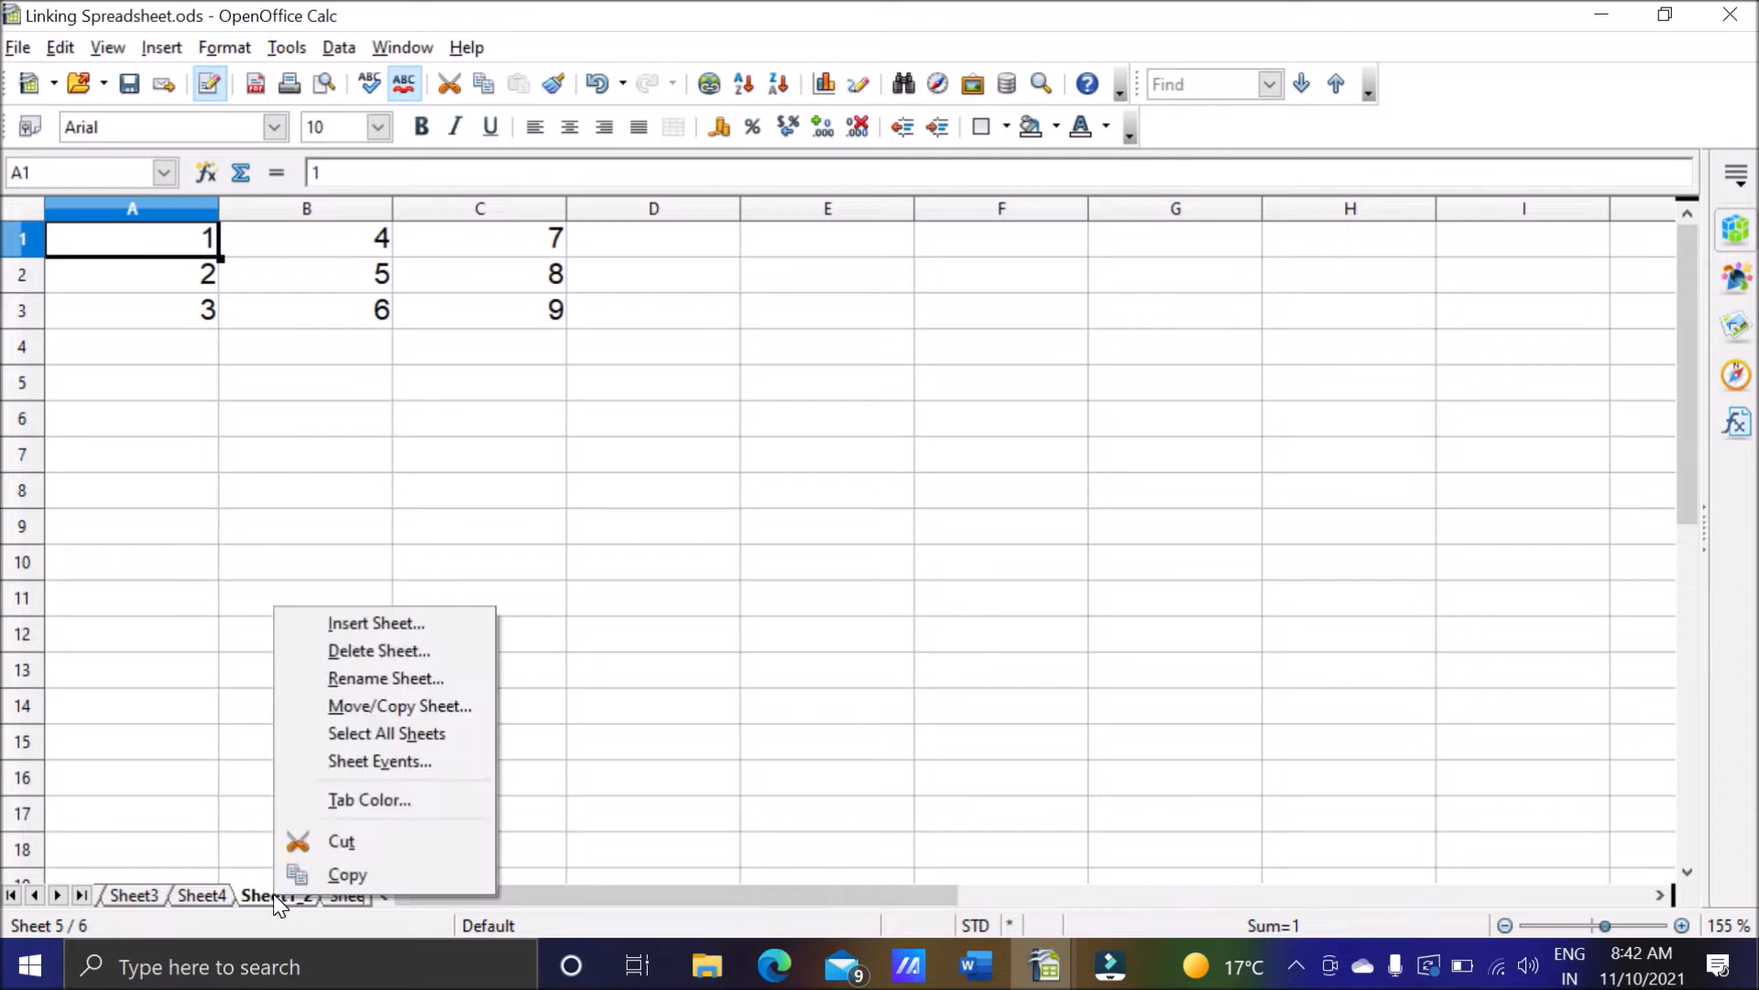
left_click(349, 651)
left_click(802, 518)
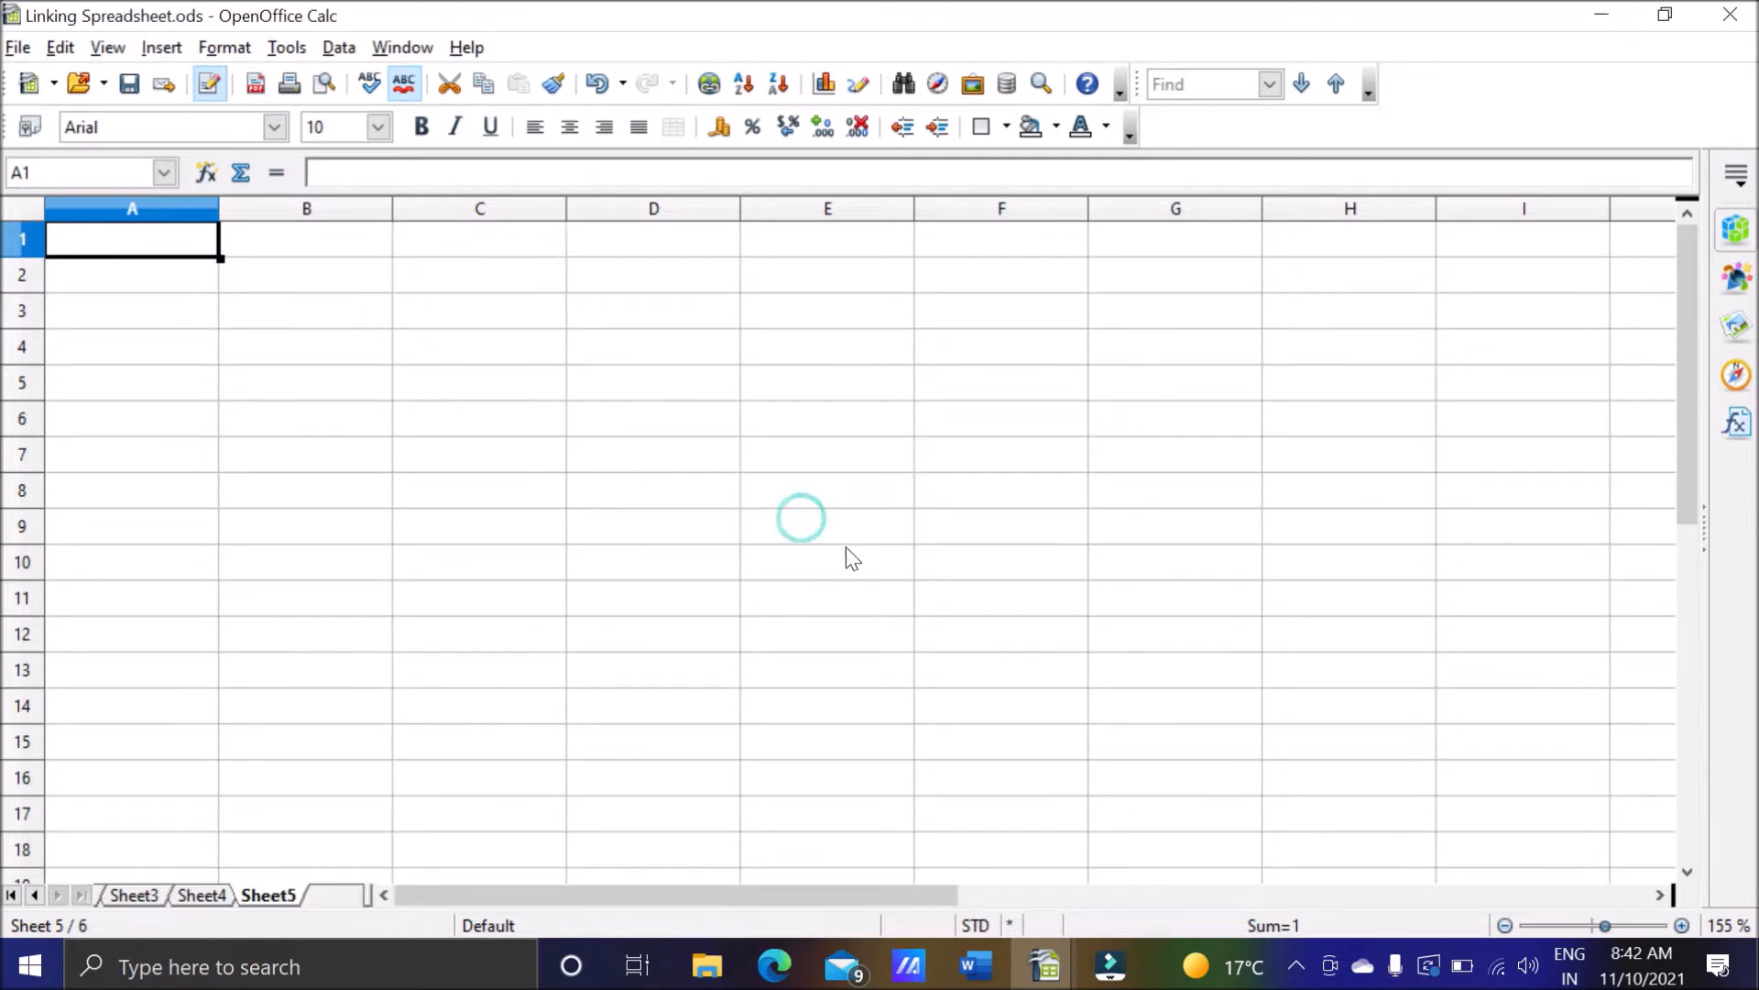
Look through the workbook's remaining sheets, ending on Sheet5.
left_click(35, 894)
left_click(35, 895)
left_click(133, 894)
left_click(200, 894)
left_click(259, 894)
left_click(326, 895)
left_click(57, 894)
left_click(57, 894)
left_click(267, 894)
Switch to Word and highlight the question "How to insert external sheets as a link instead as a copy?" for reading, clearing the selection.
left_click(998, 968)
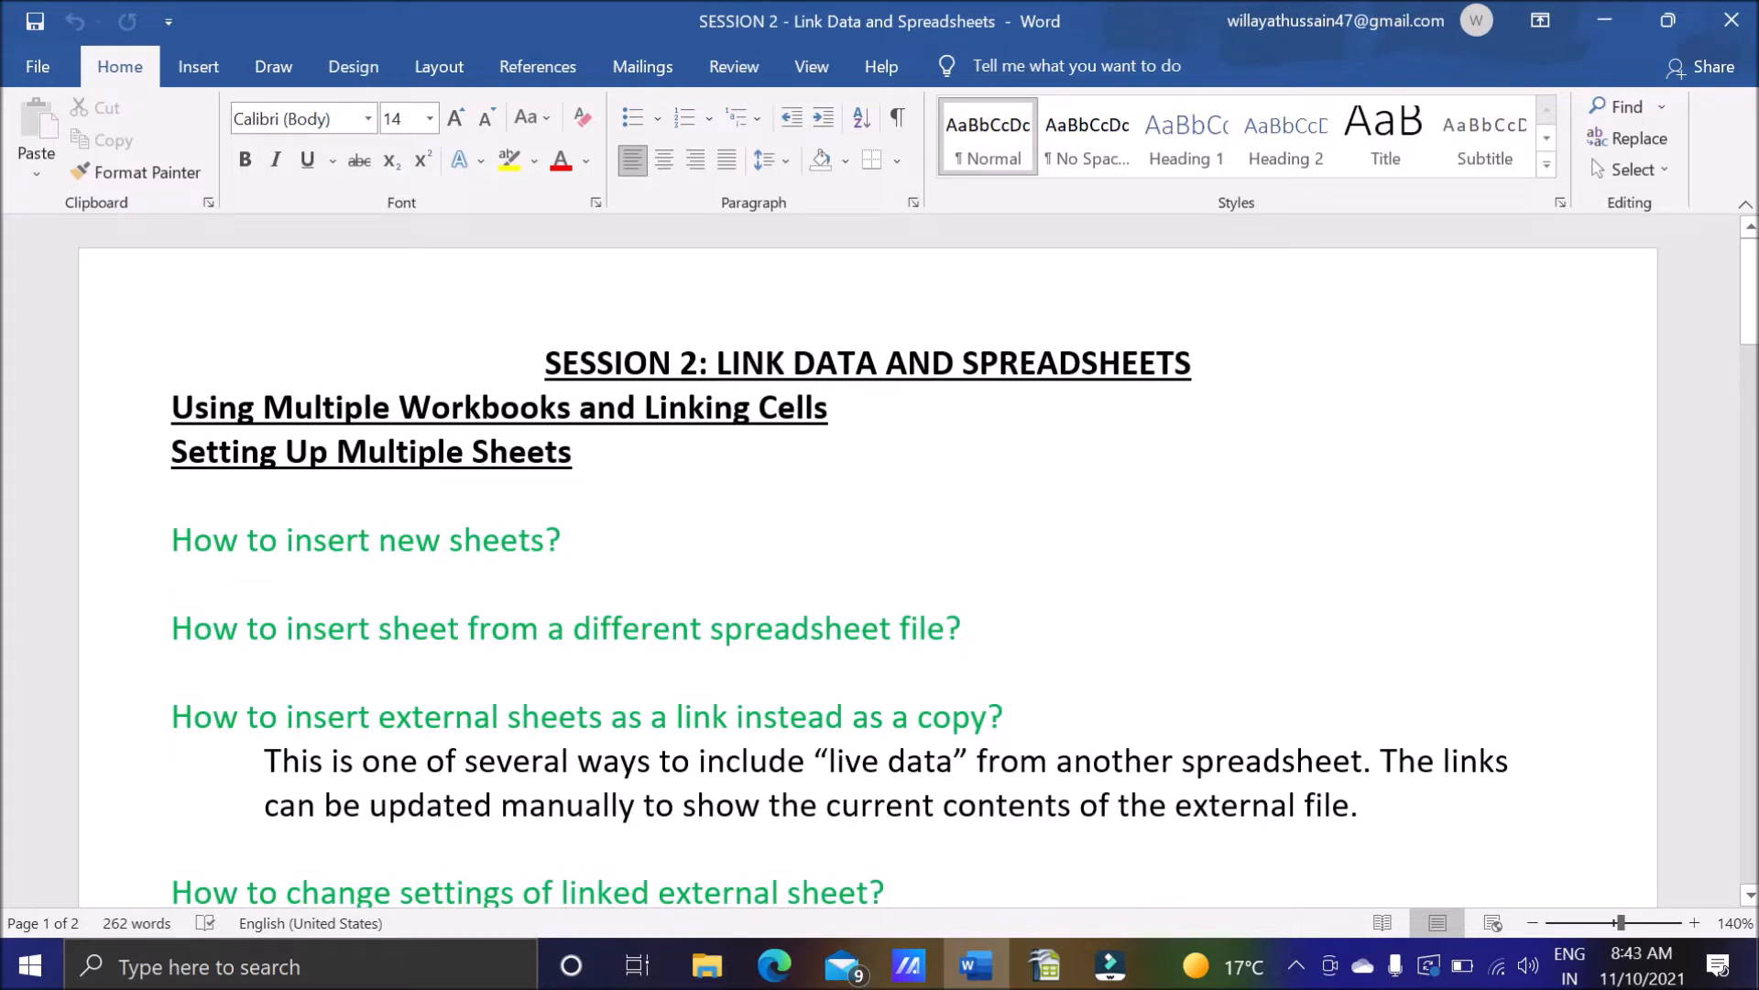
scroll(1041, 629, "down", 2)
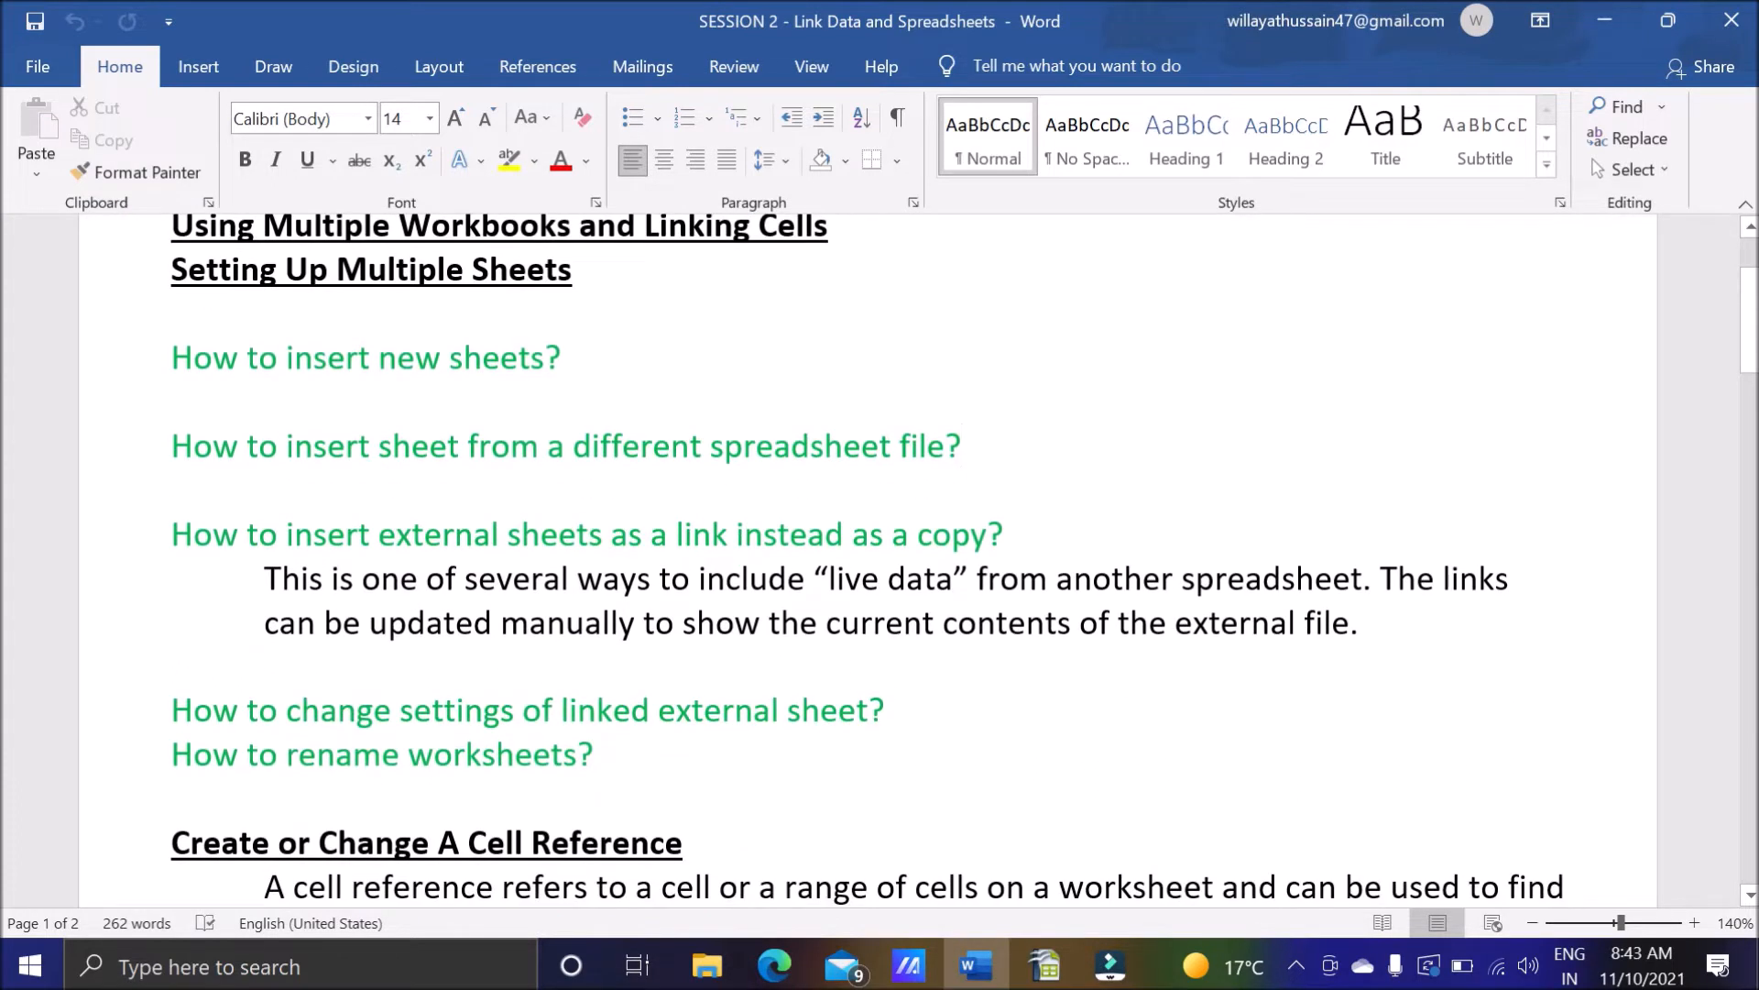
left_click_drag(170, 535, 1026, 536)
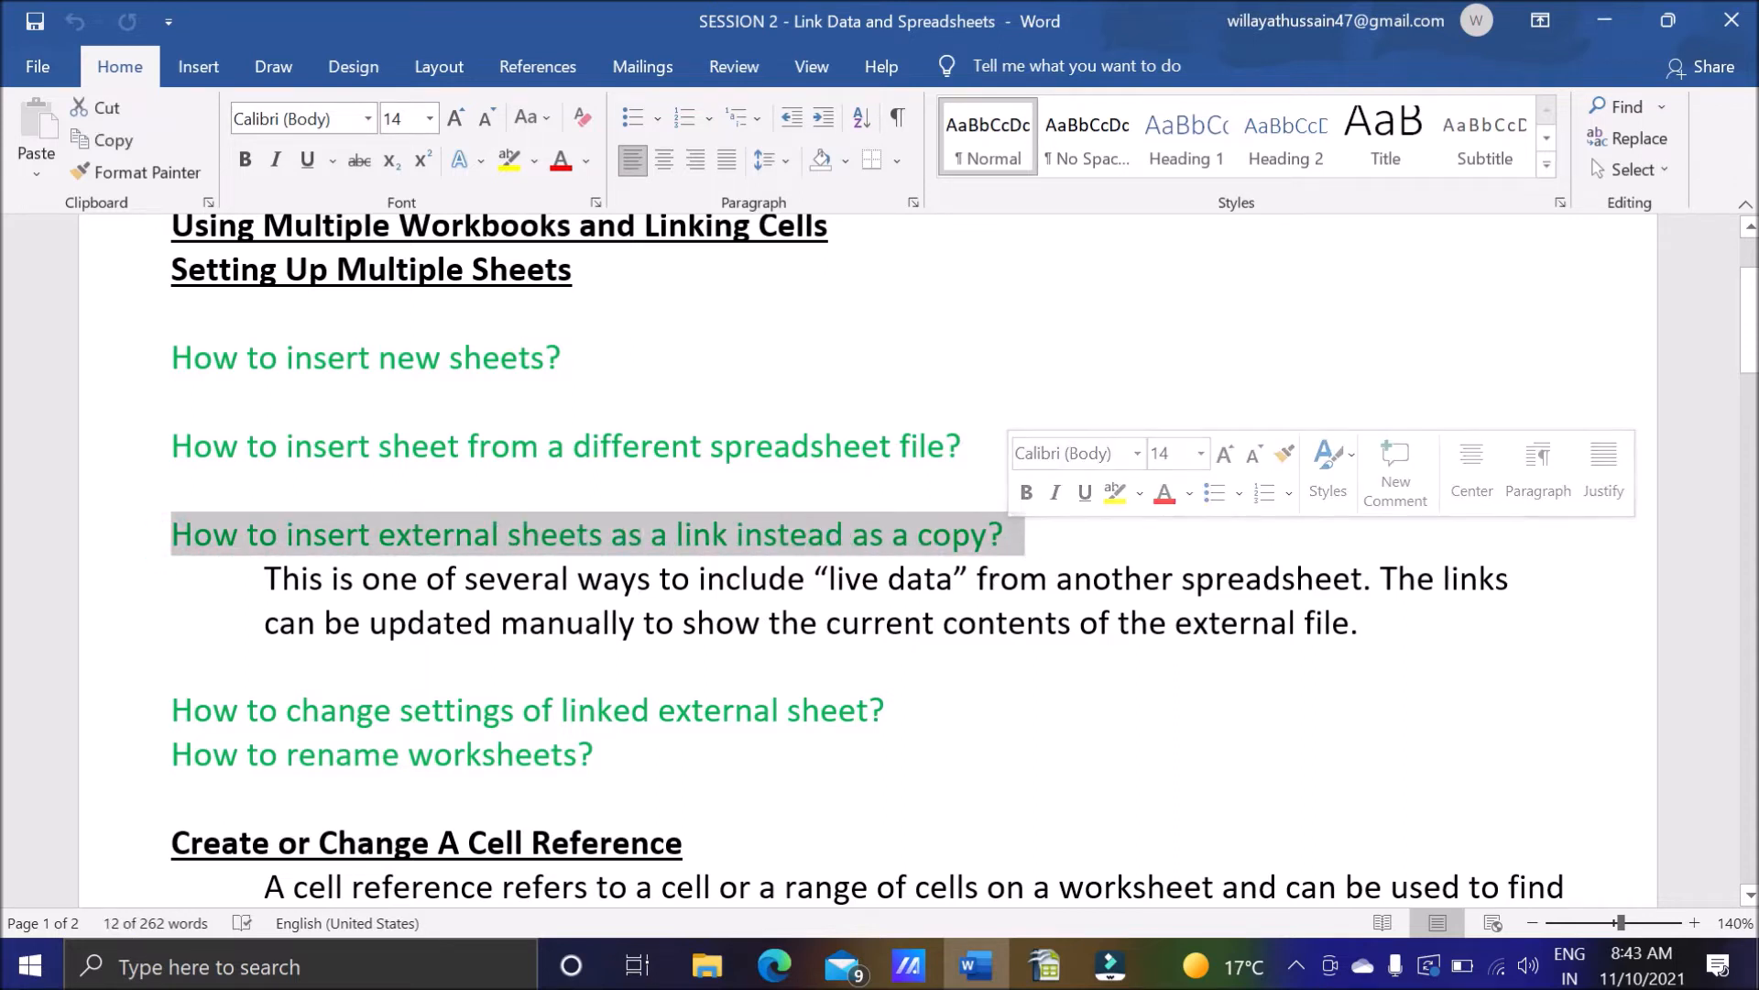
left_click(1063, 550)
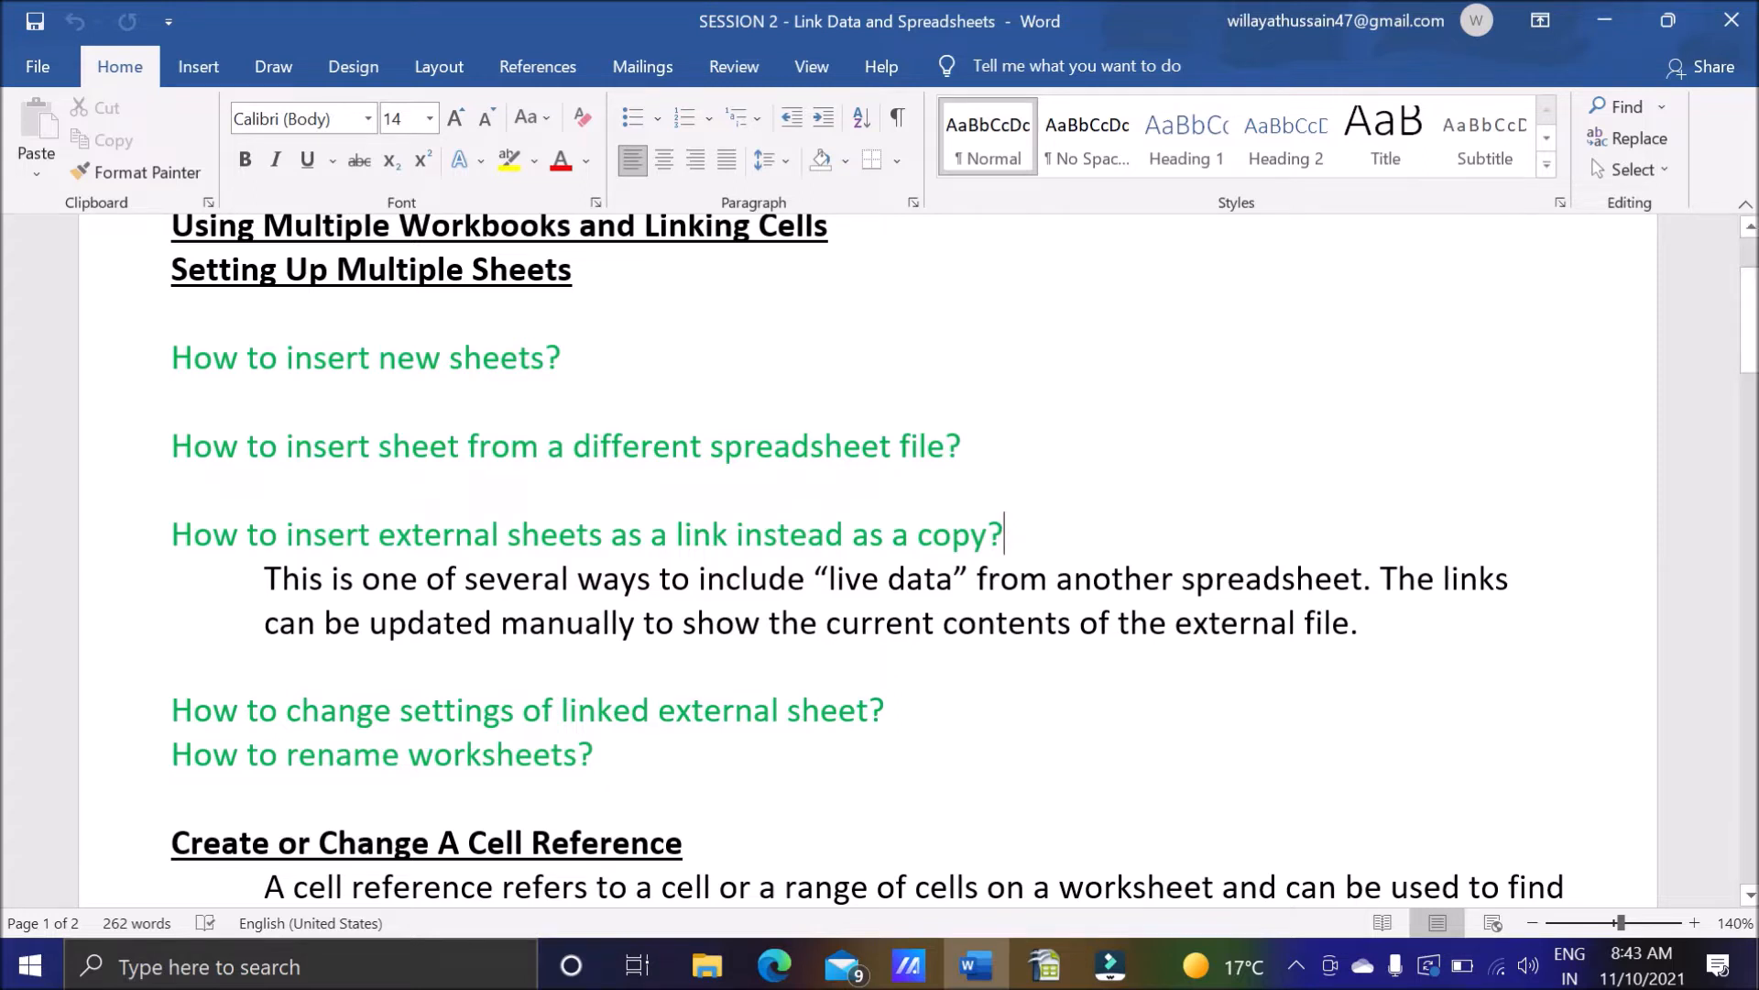
Switch from Word to Linking Spreadsheet.ods in OpenOffice Calc.
mouse_move(1045, 966)
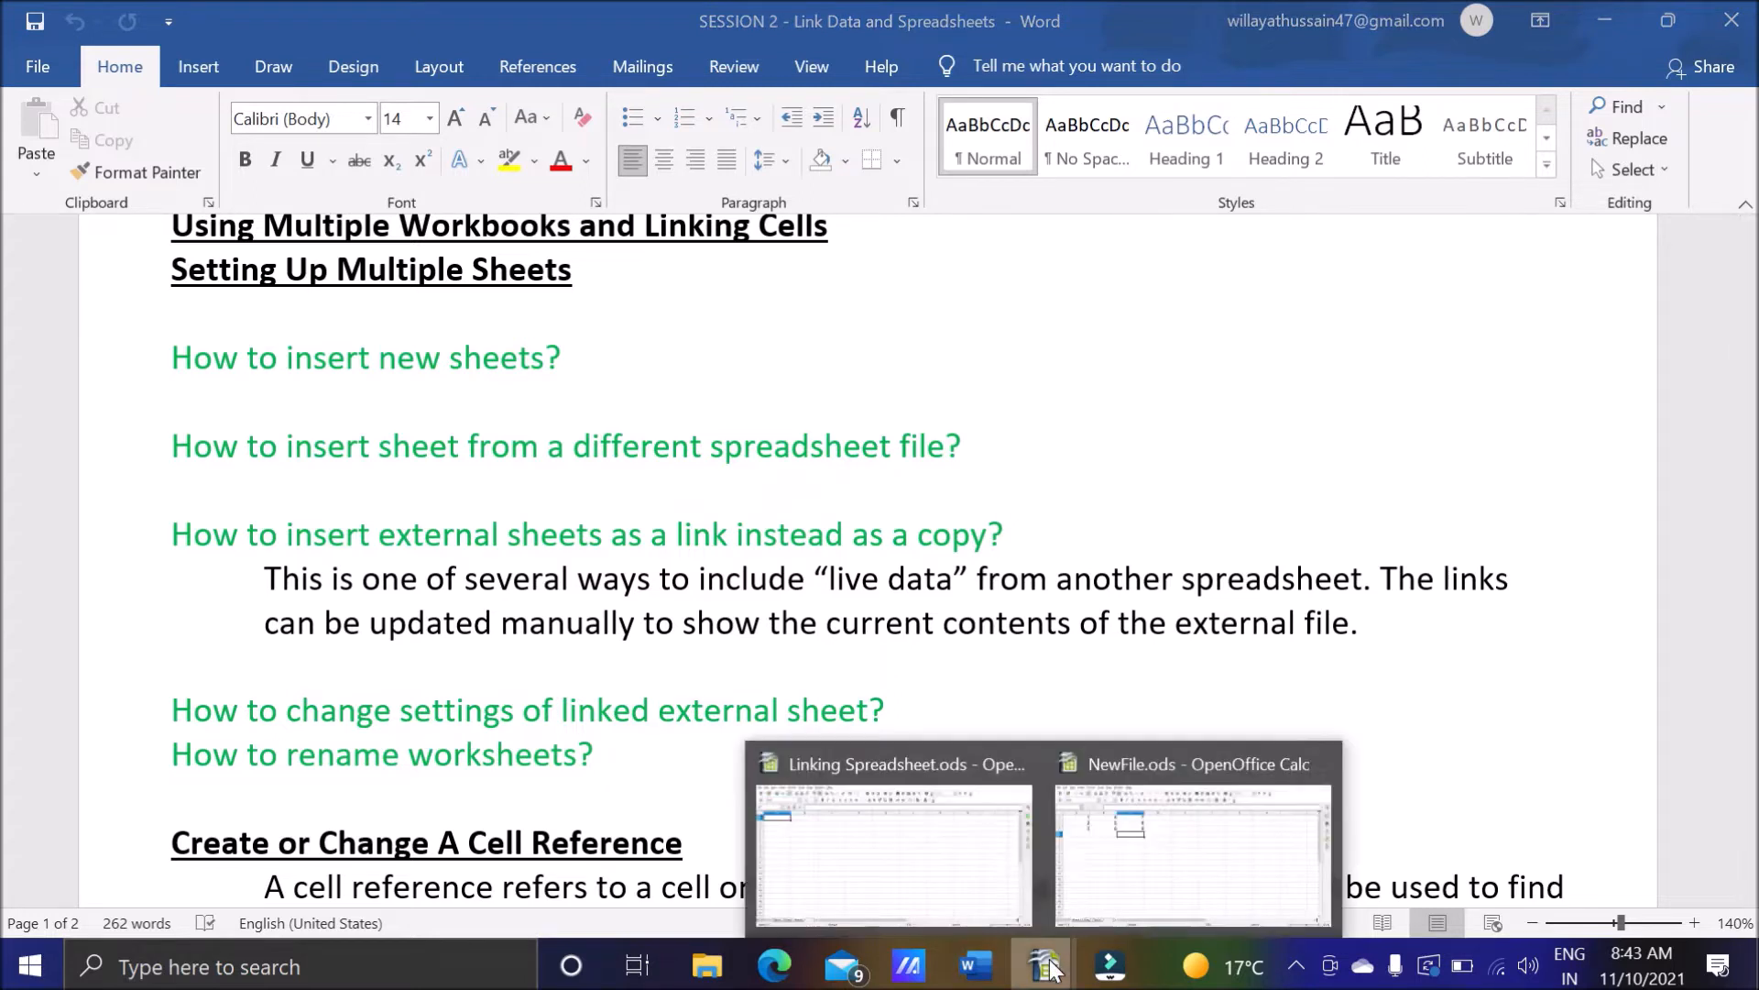
left_click(955, 873)
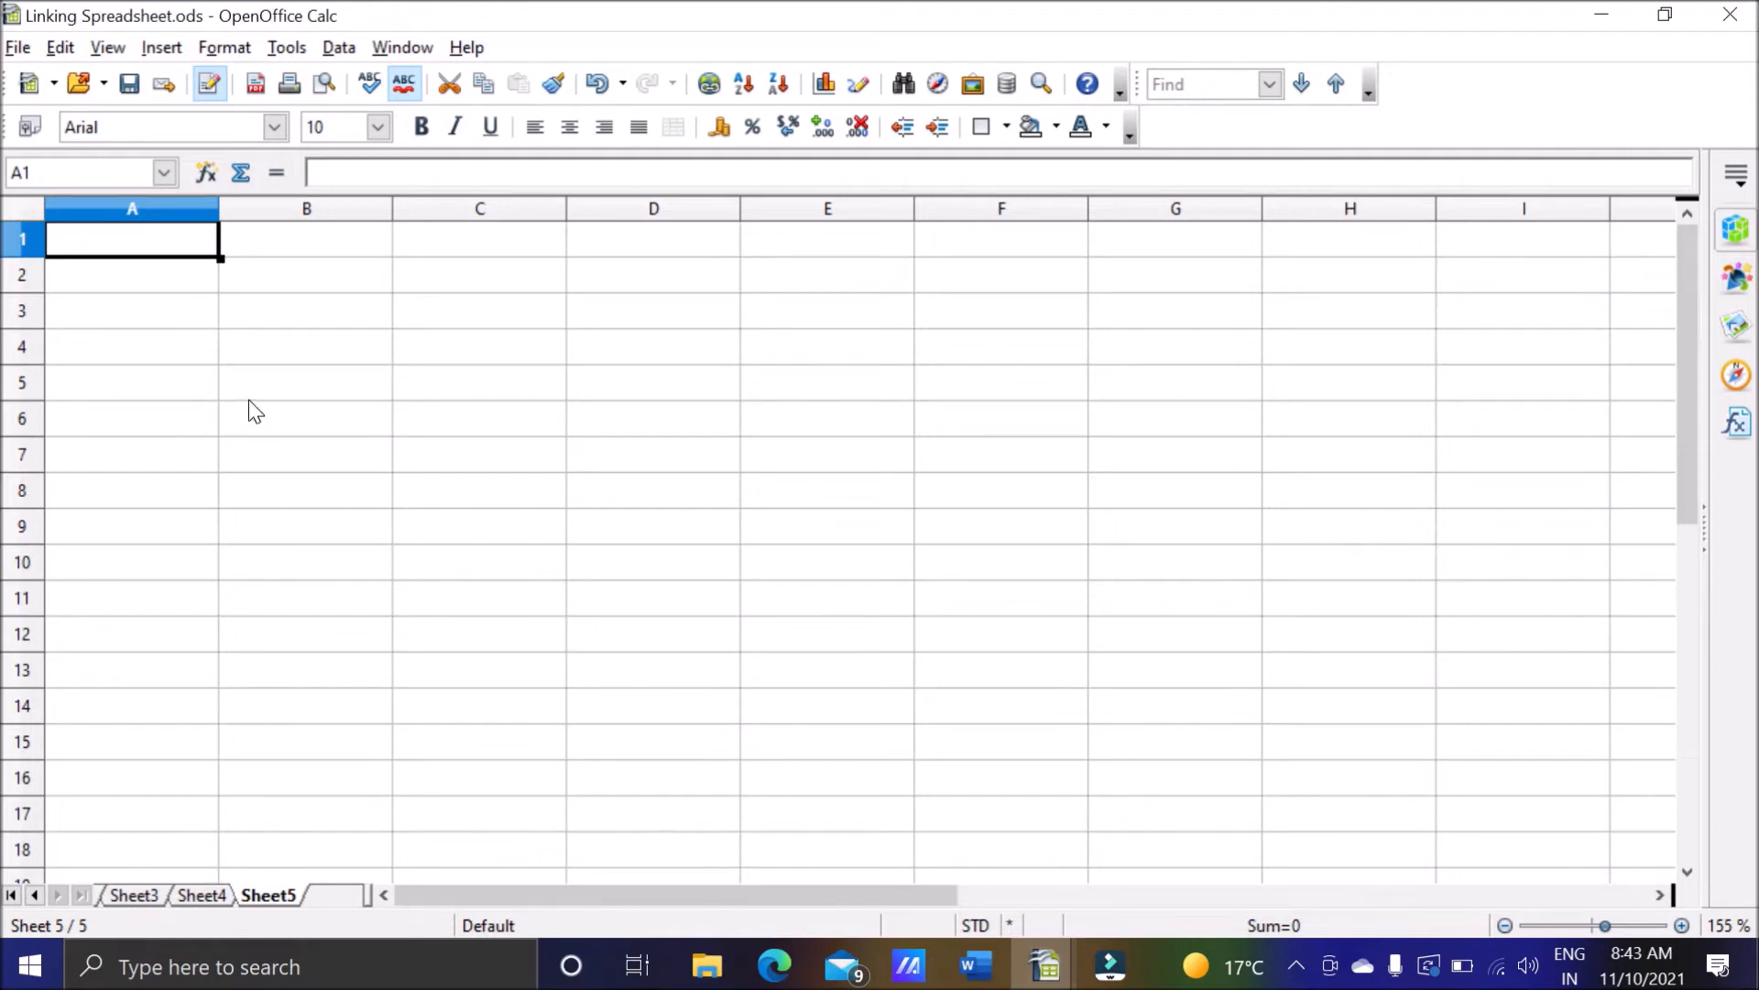
left_click(162, 48)
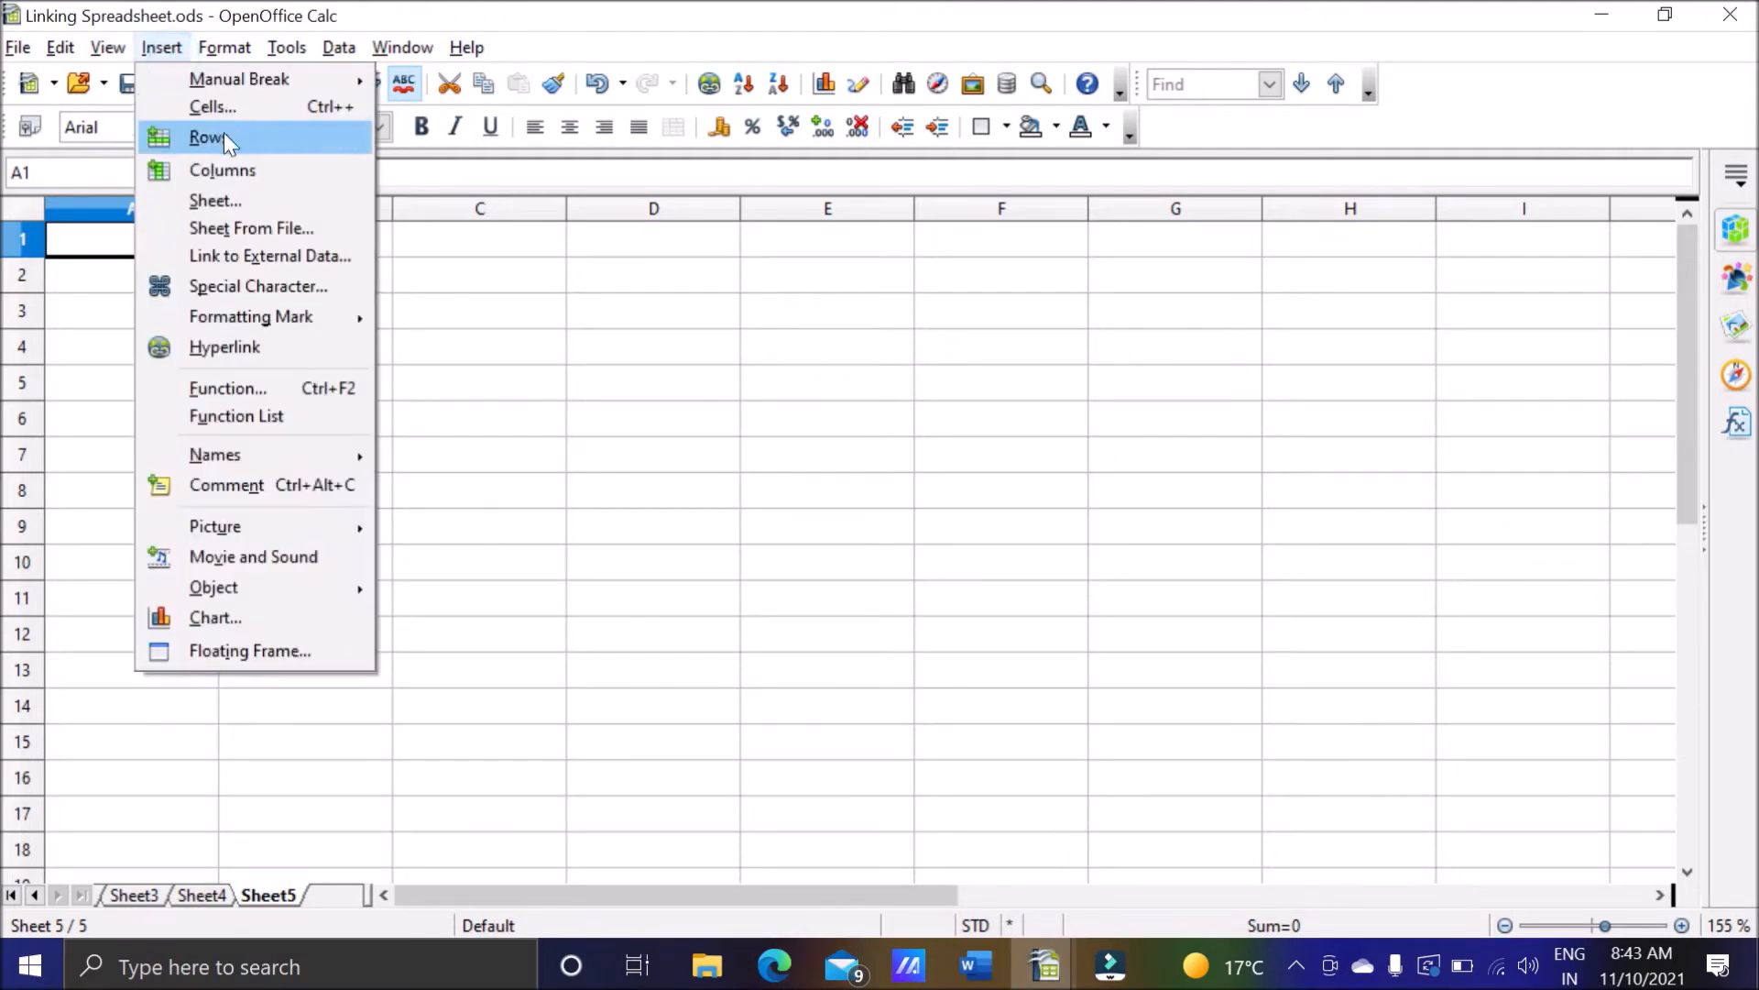
left_click(239, 234)
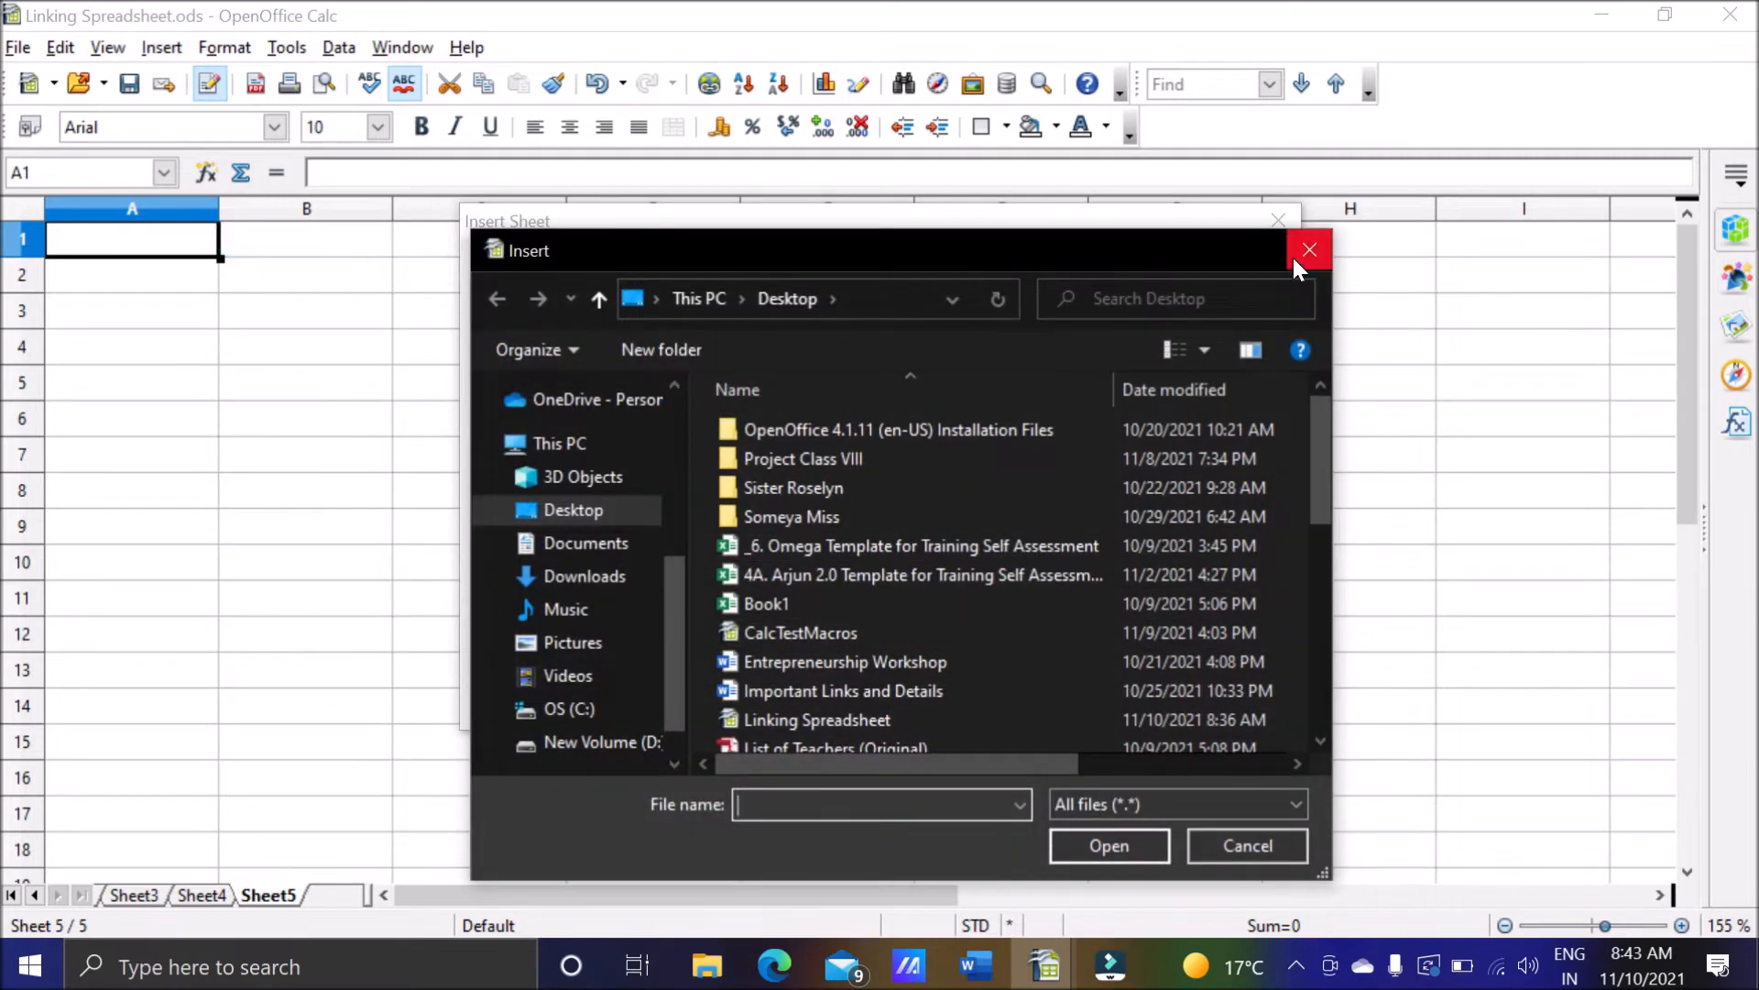
left_click(1294, 260)
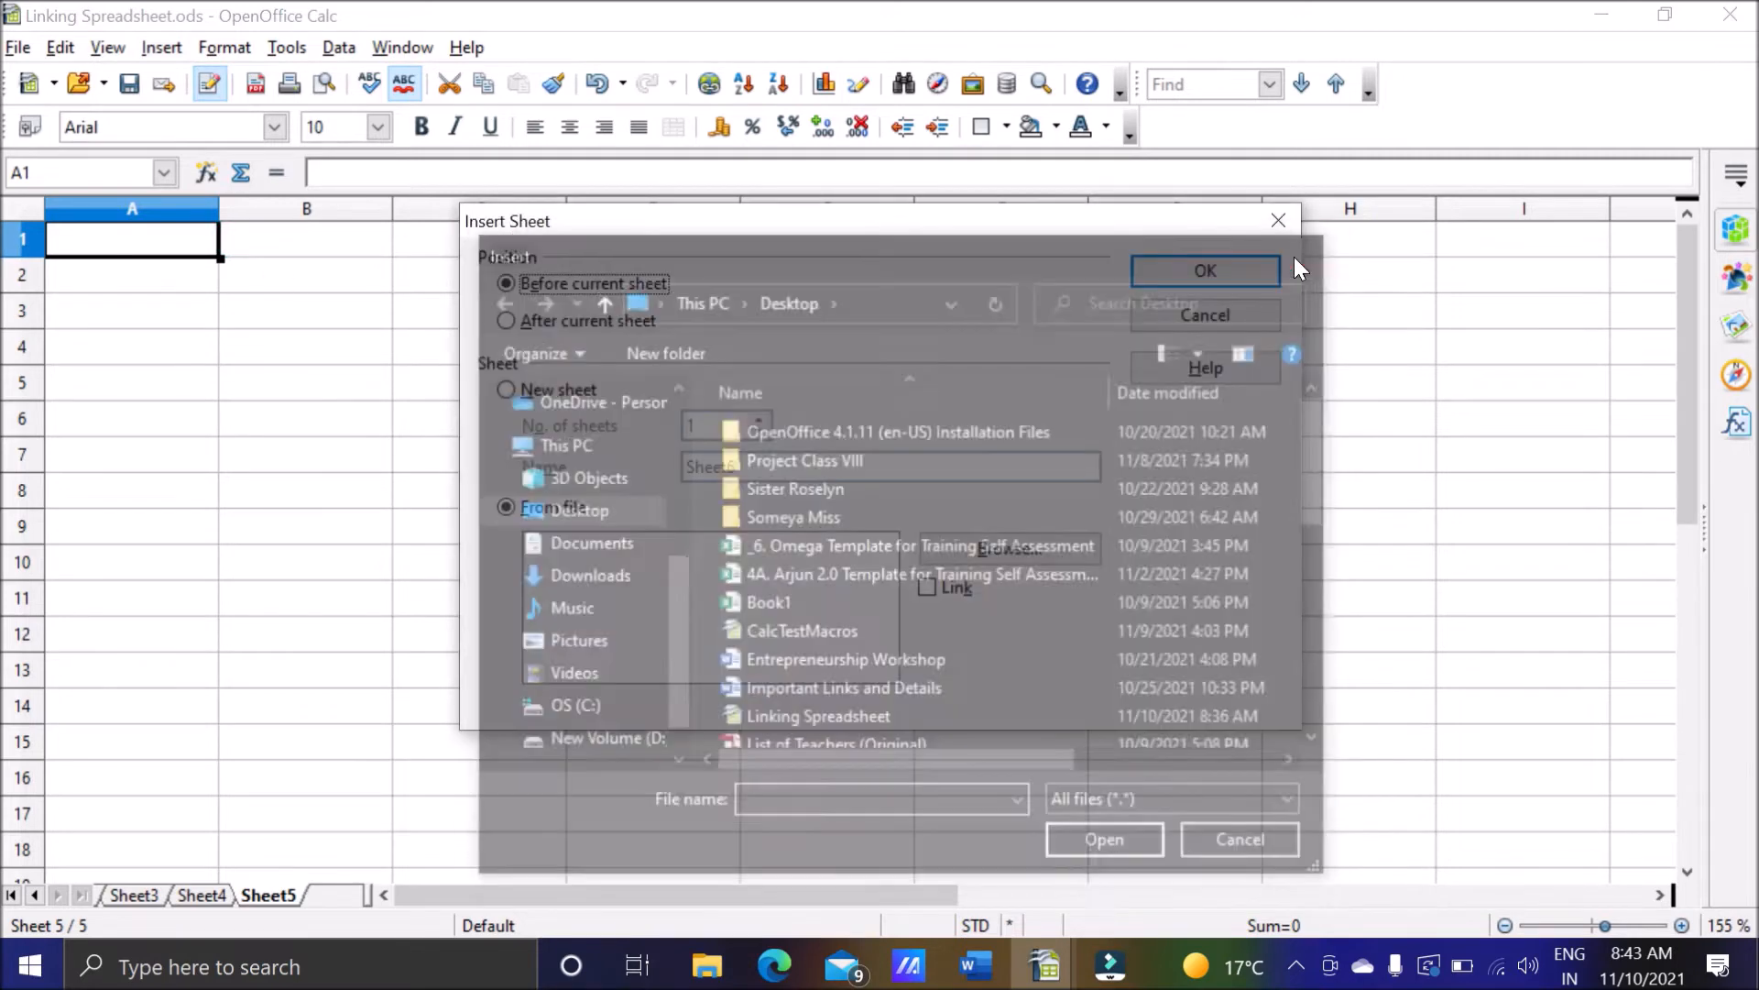
Set up a sheet insertion before Sheet5 that takes the sheet from a file with the Link option enabled.
double_click(352, 897)
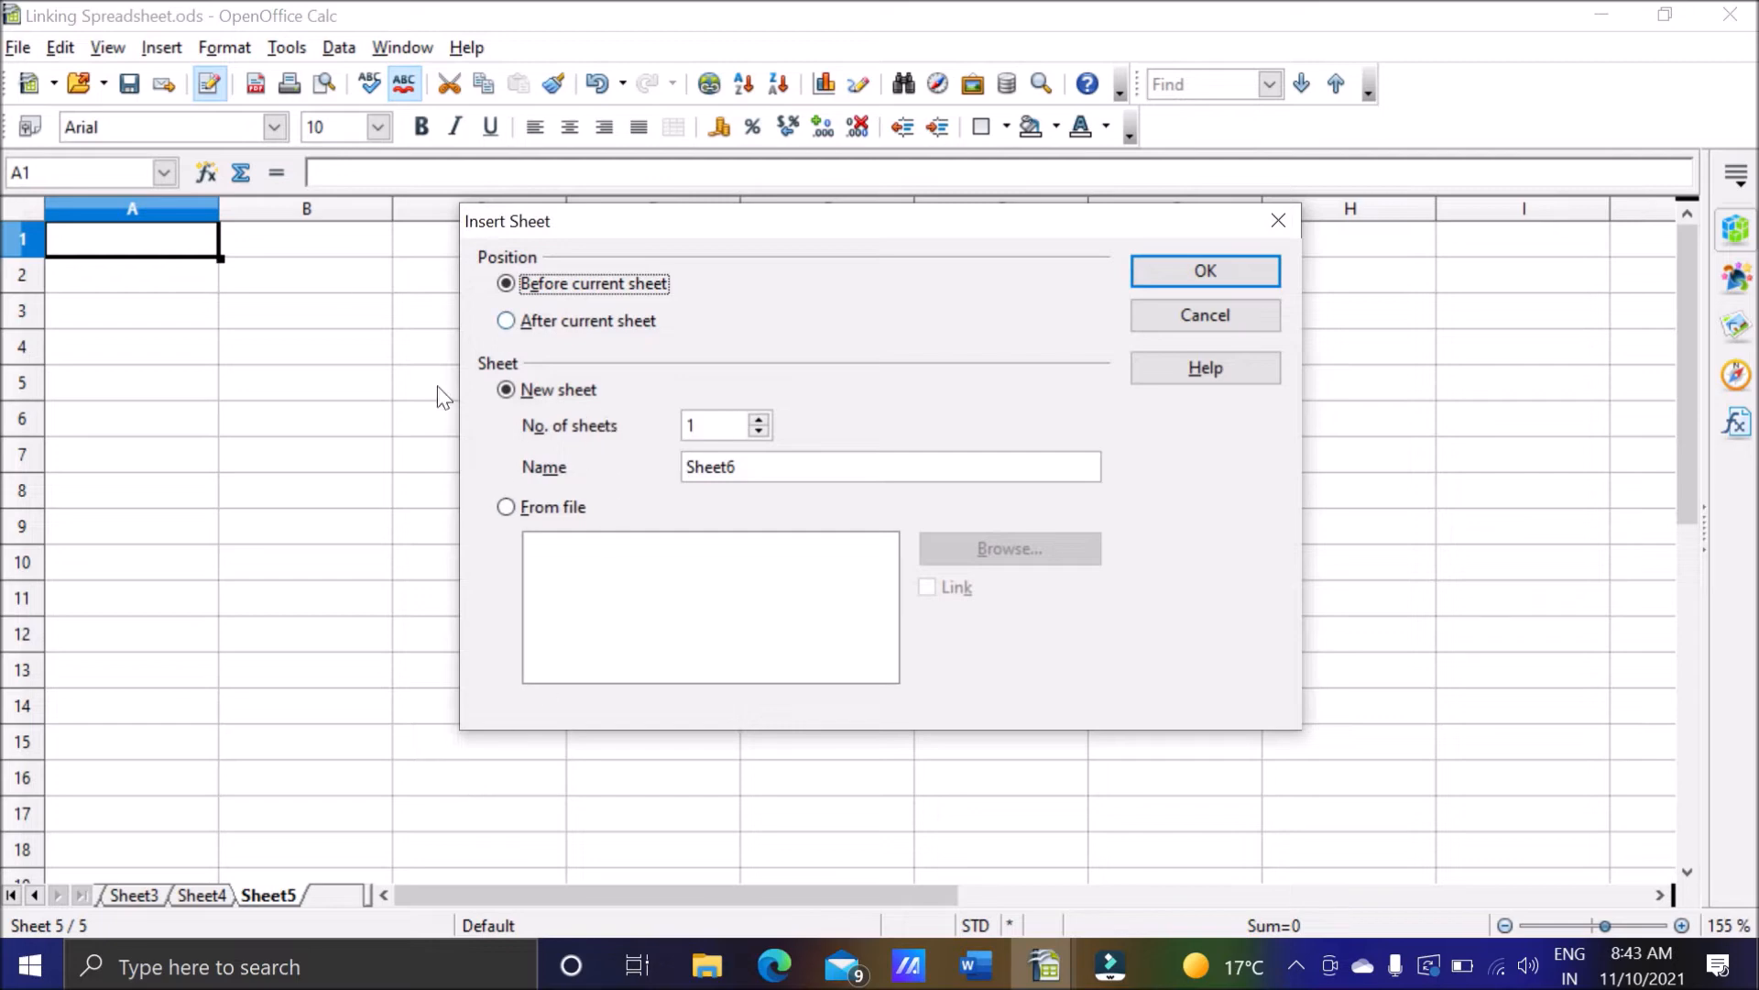
left_click(510, 510)
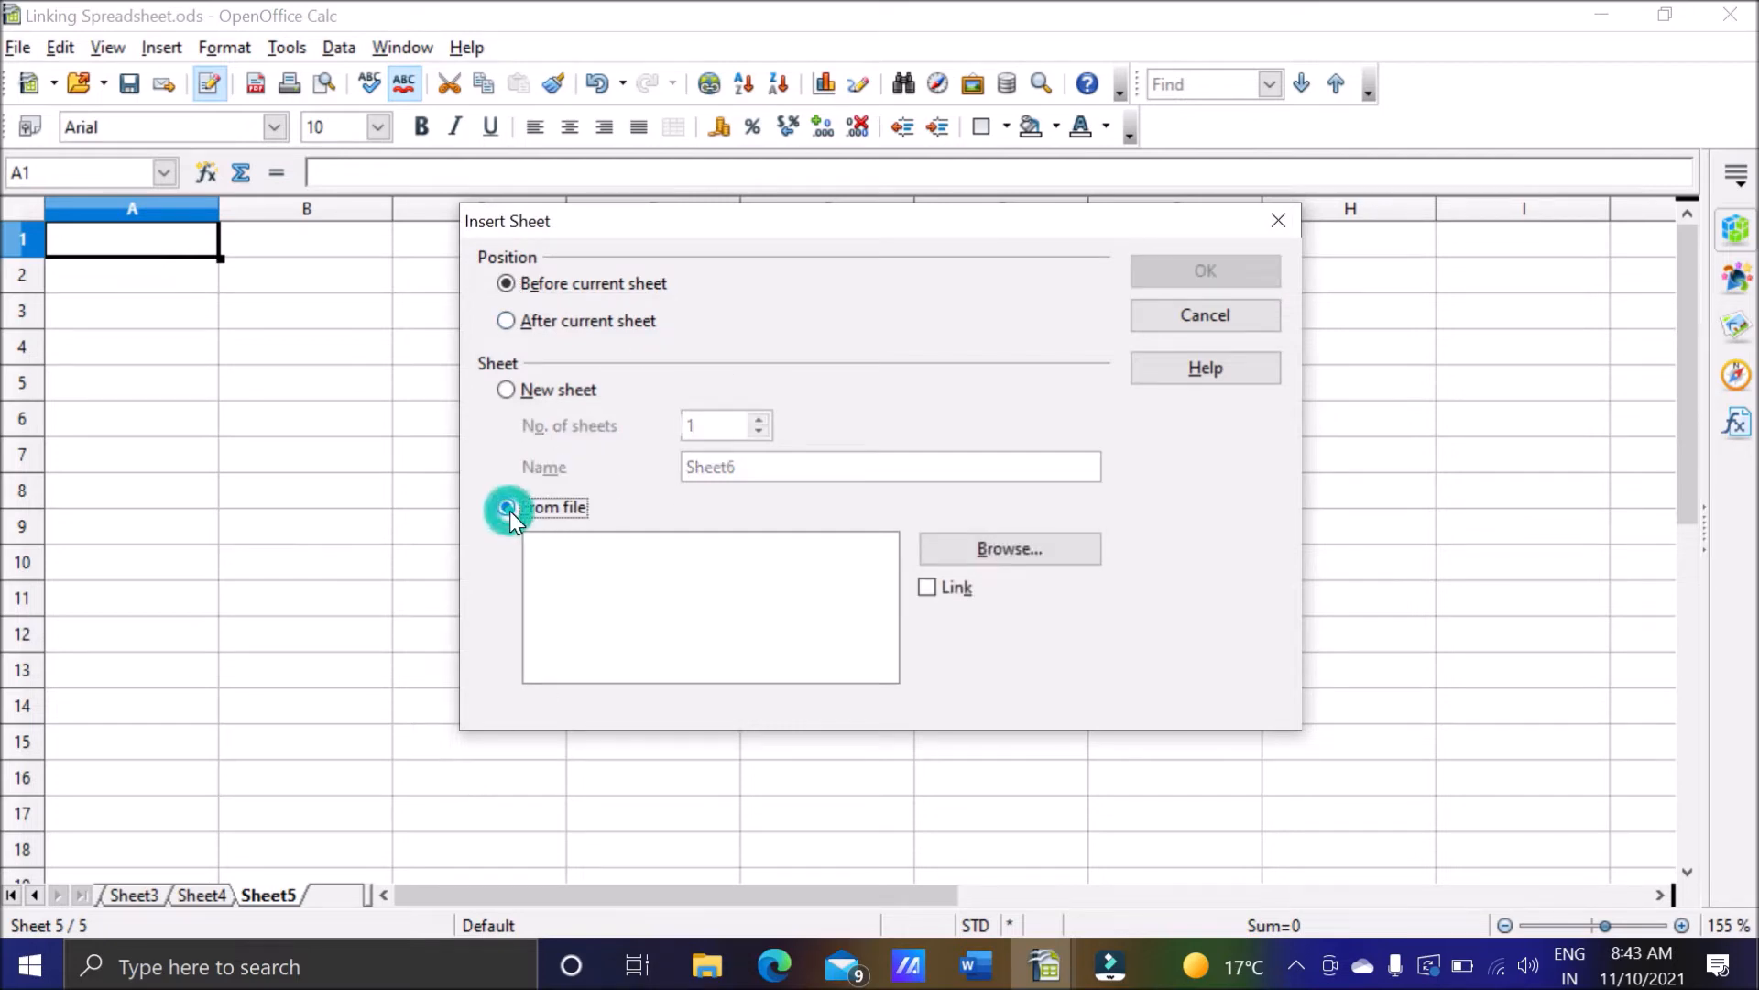
left_click(928, 589)
Choose NewFile on the Desktop as the source file for the linked sheet.
left_click(996, 550)
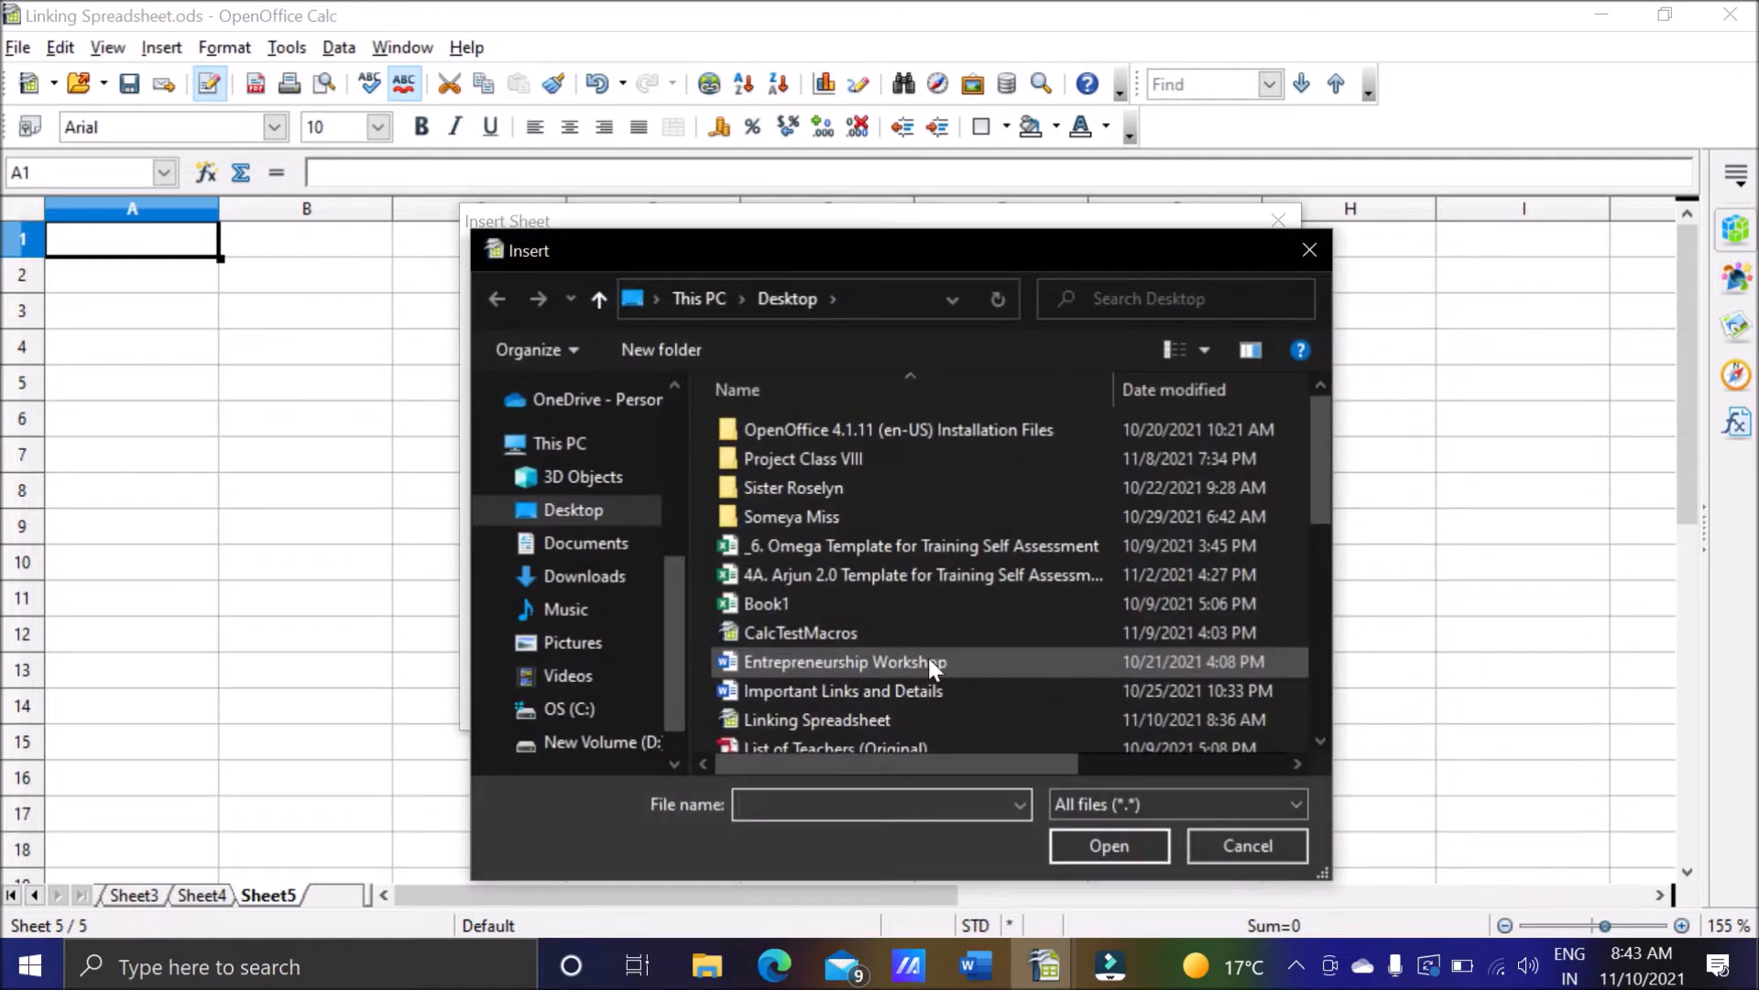
left_click(1316, 739)
left_click_drag(1316, 739, 1315, 738)
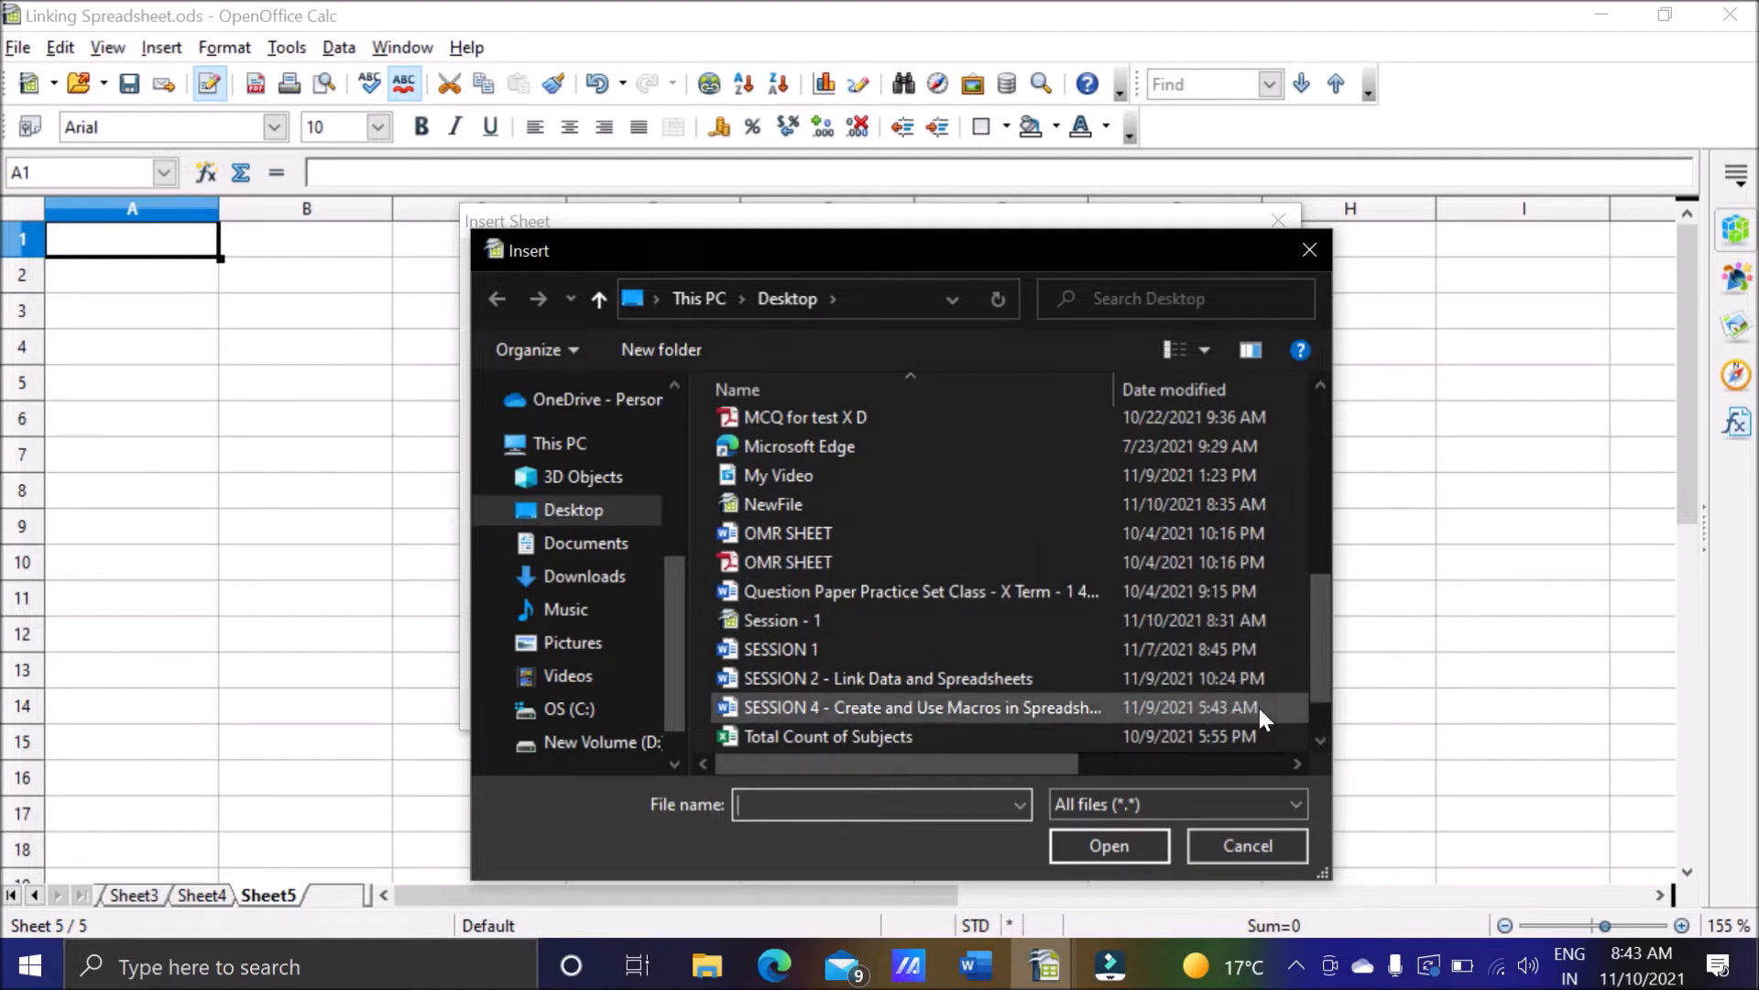
left_click(1316, 744)
left_click(1316, 745)
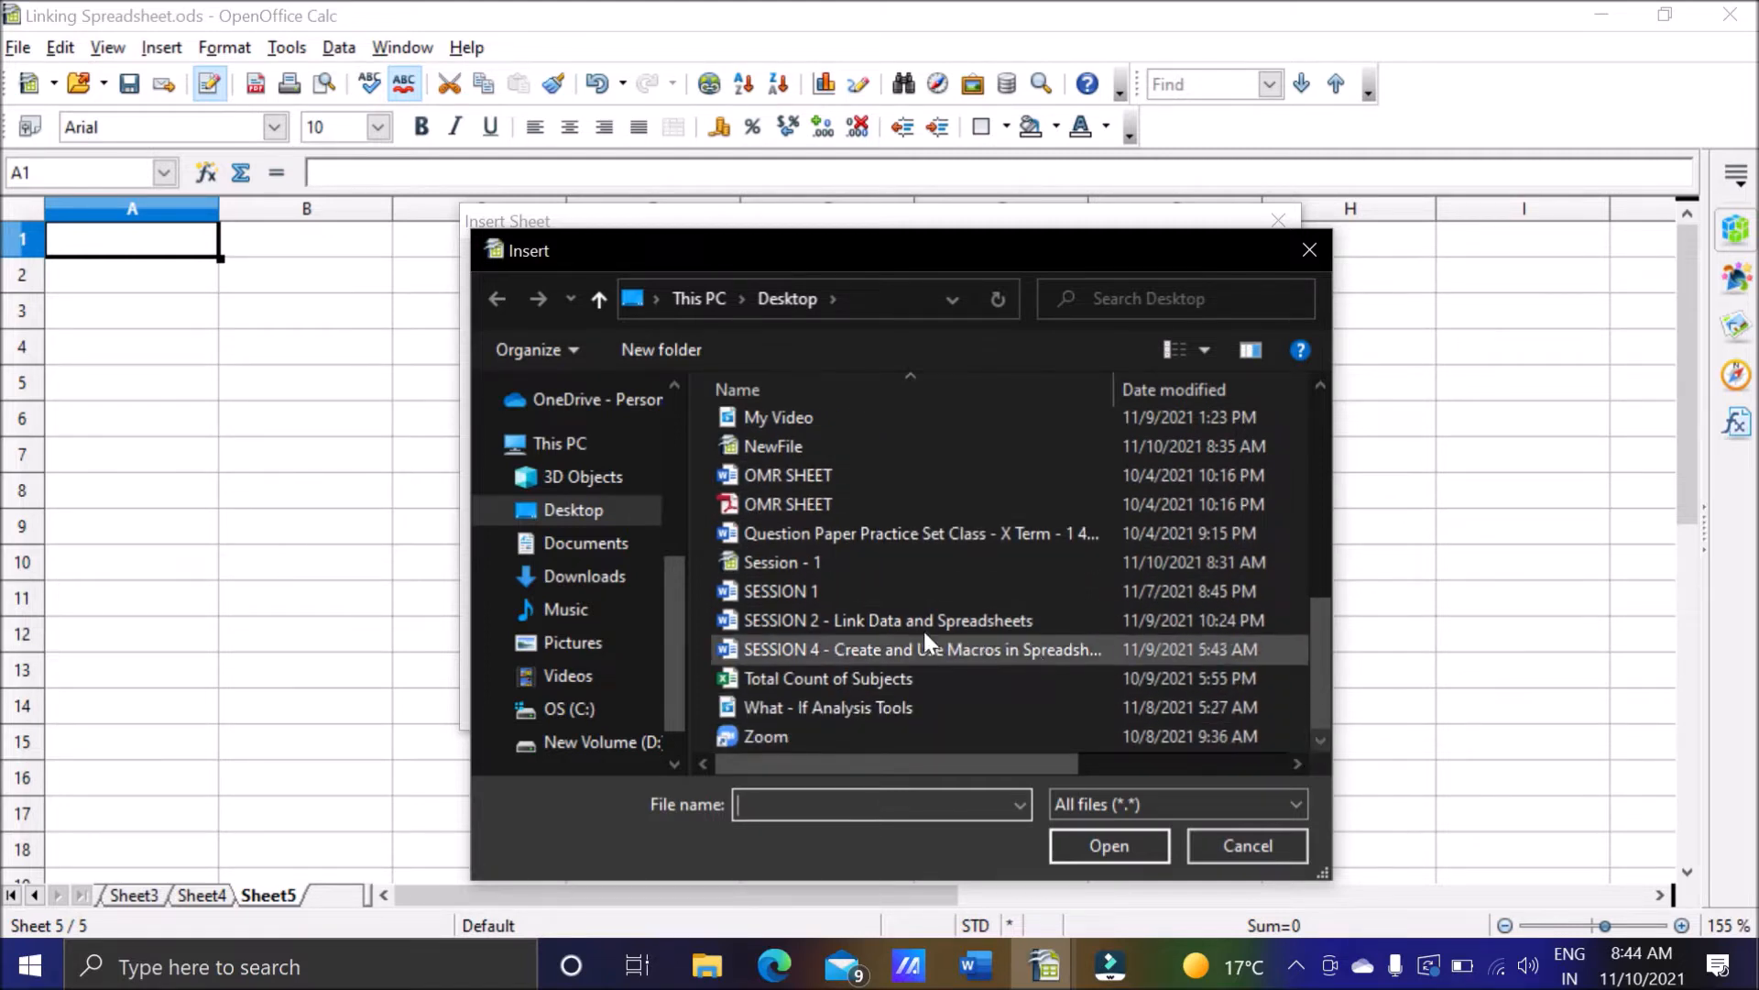
left_click(839, 449)
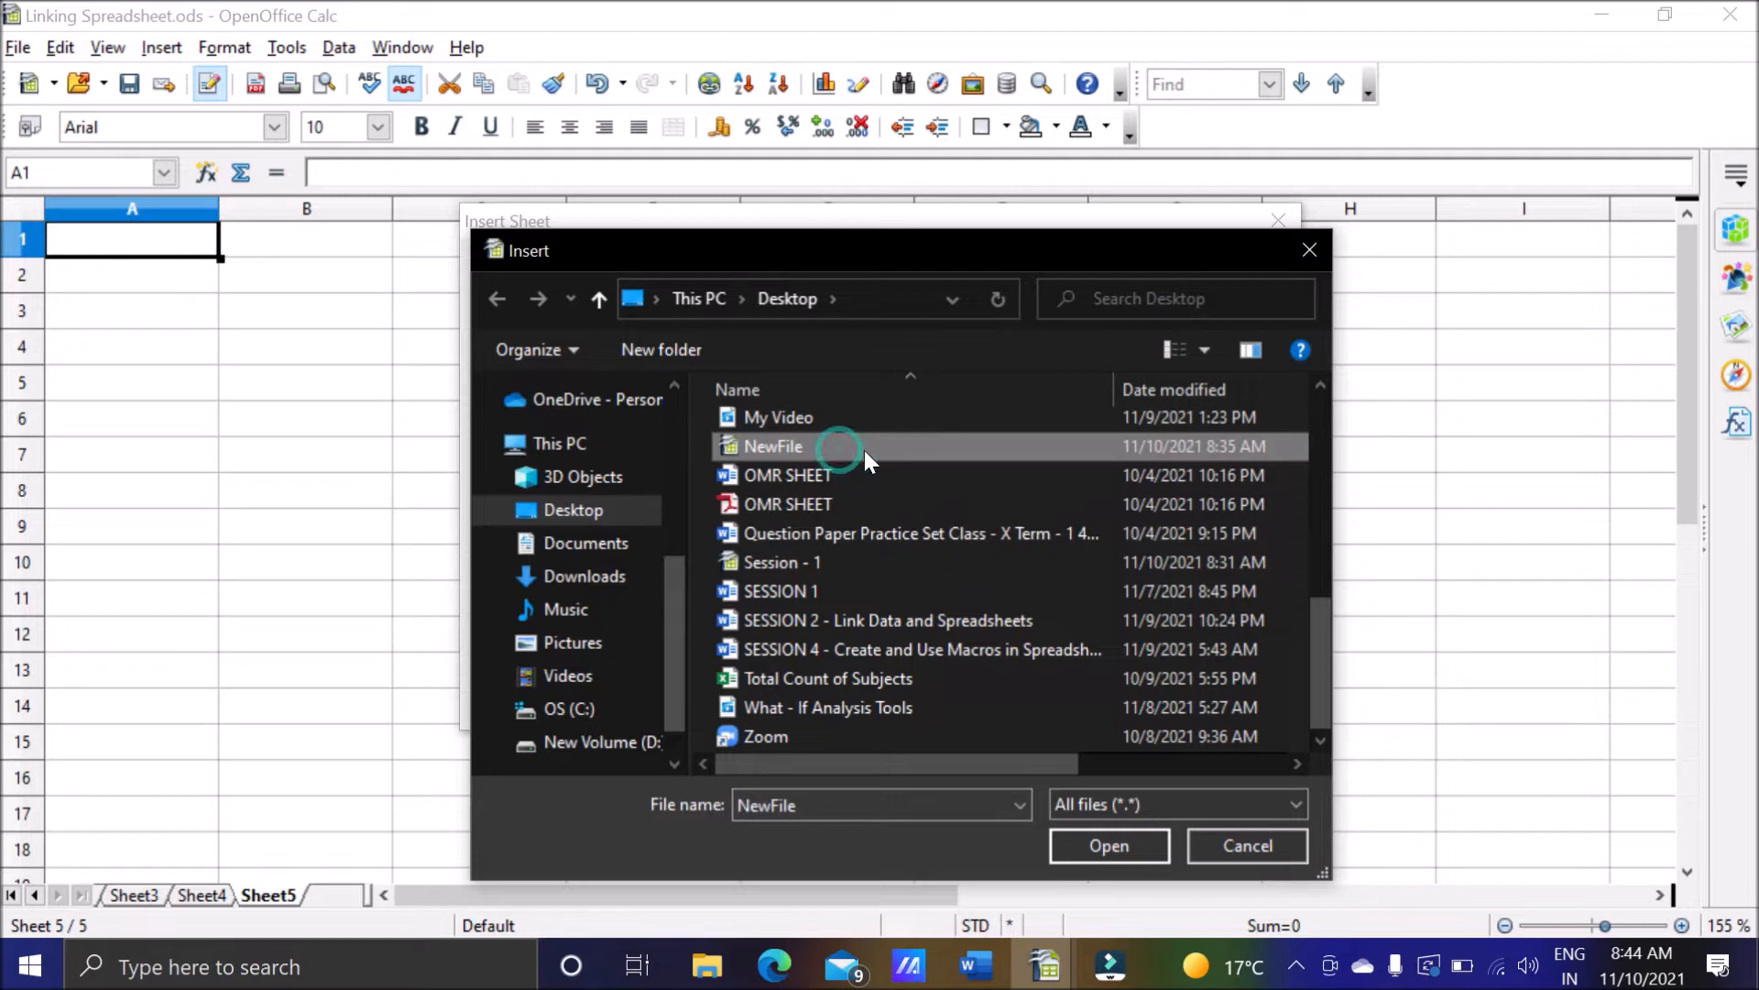
left_click(1109, 845)
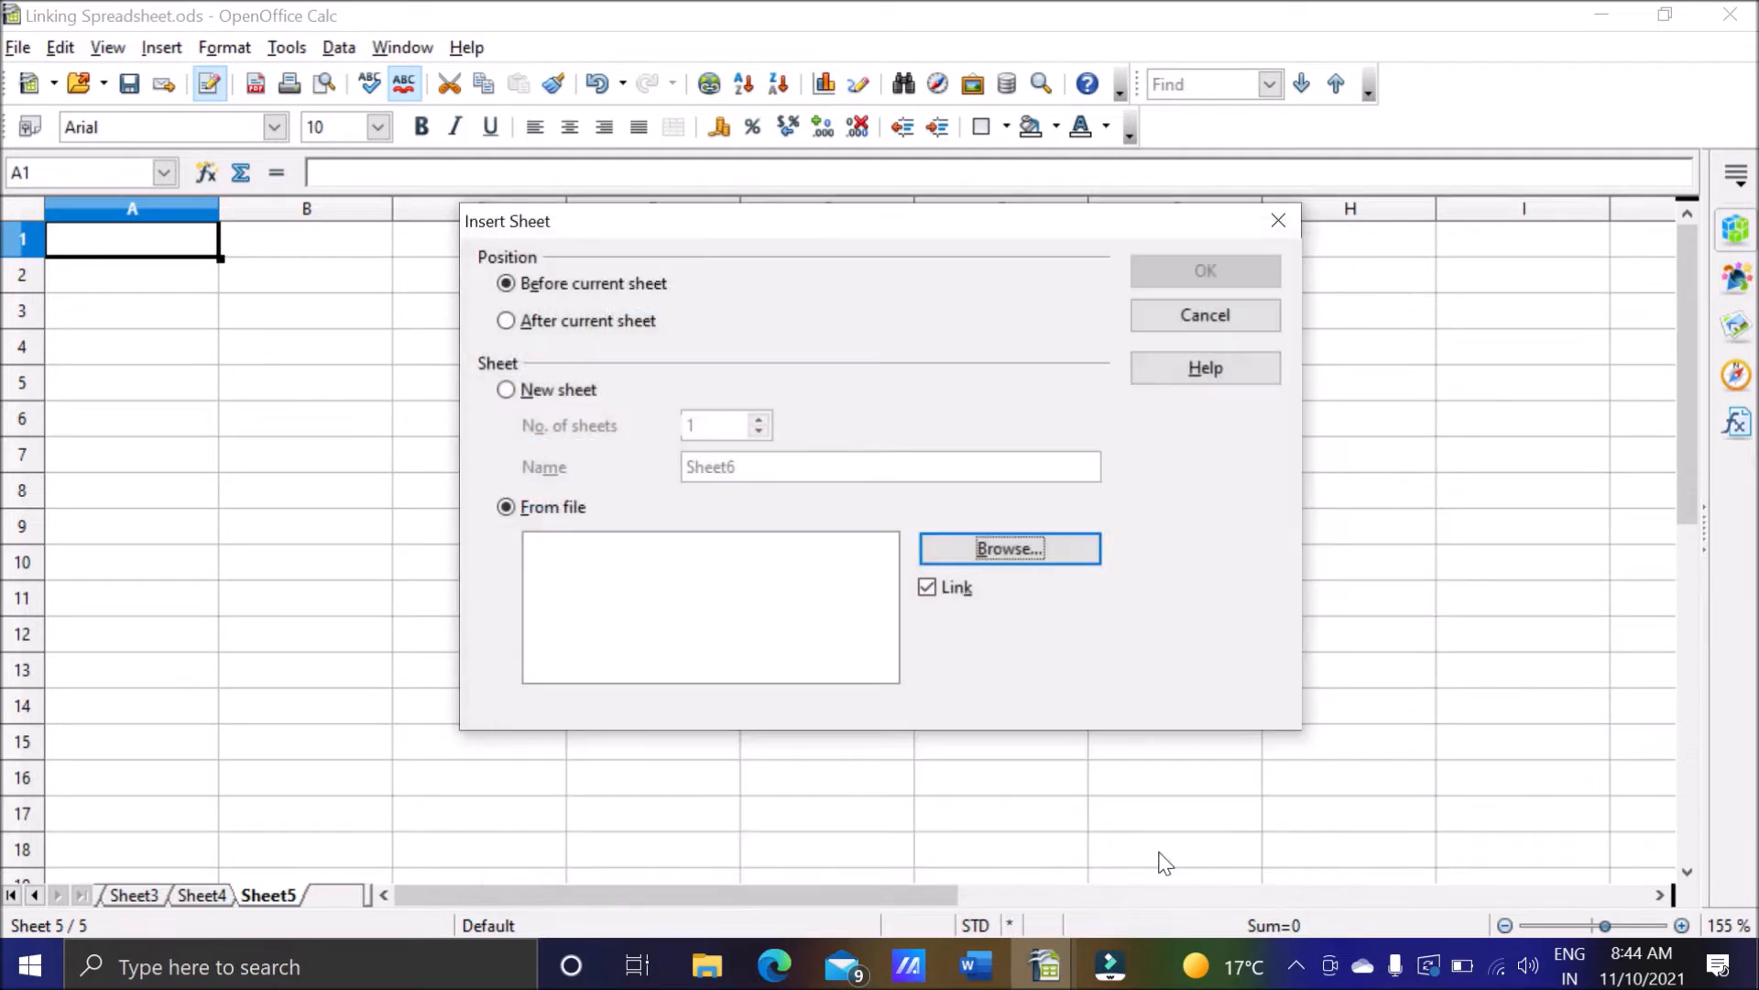
Insert Sheet1 of NewFile as a linked sheet and agree to update all links.
left_click(577, 544)
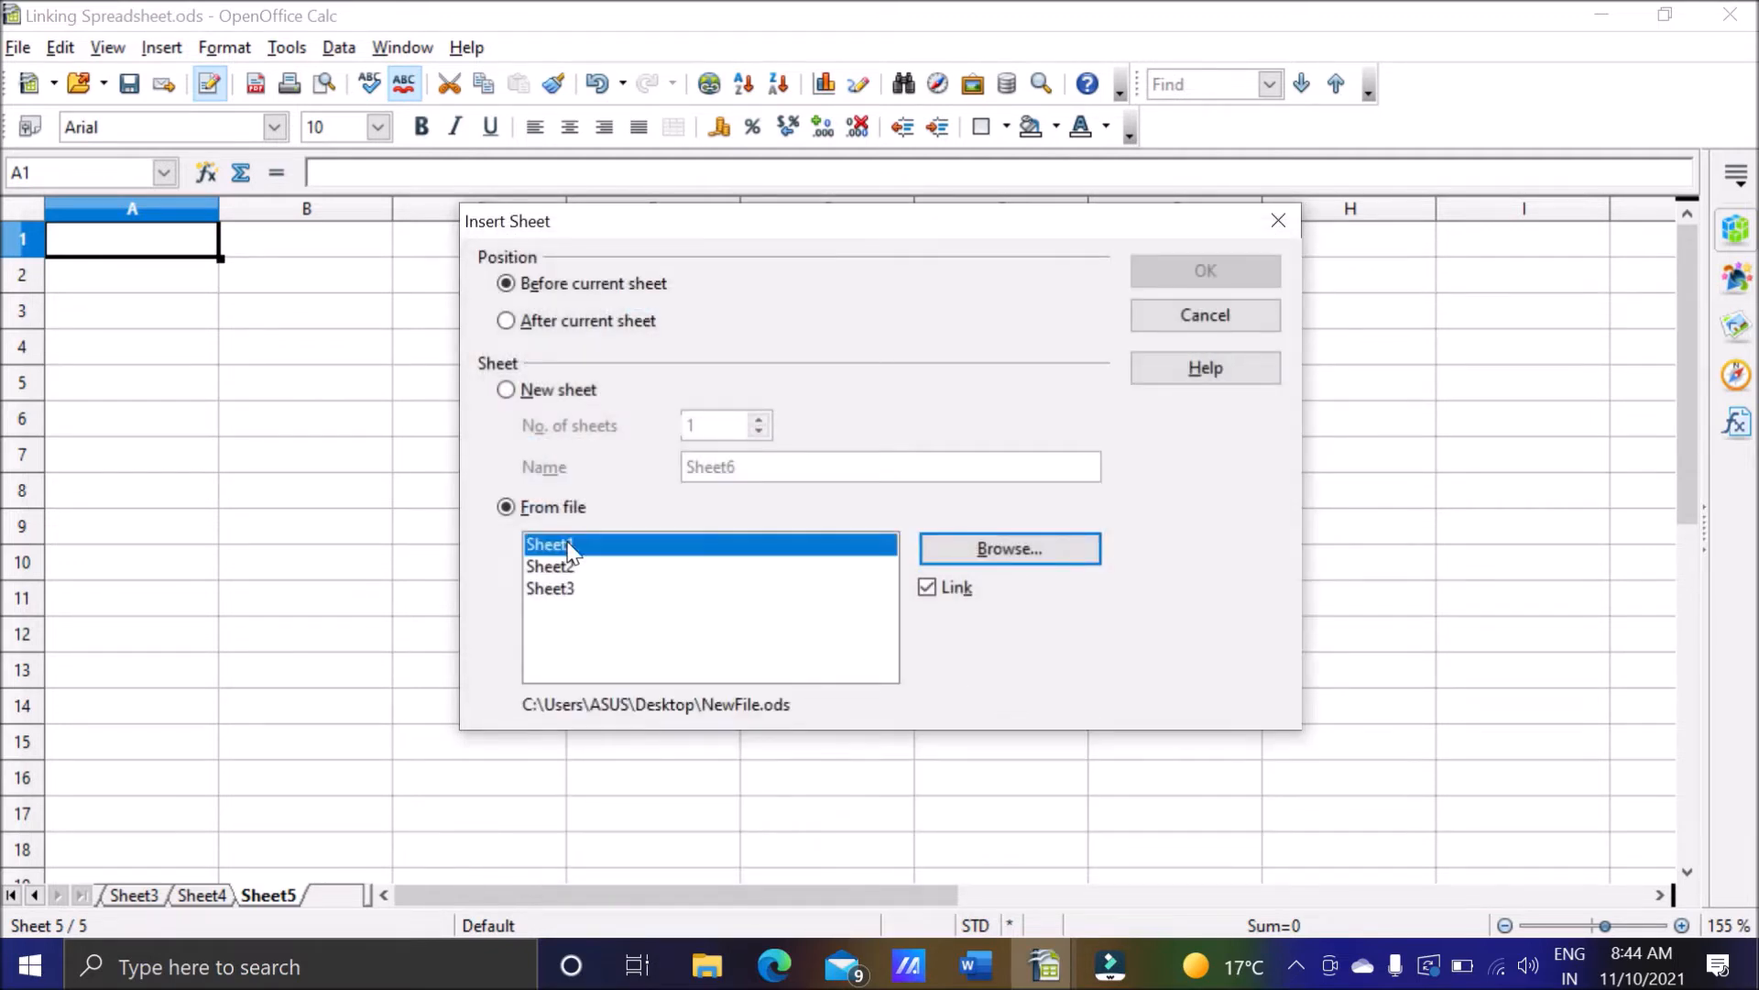
left_click(1147, 275)
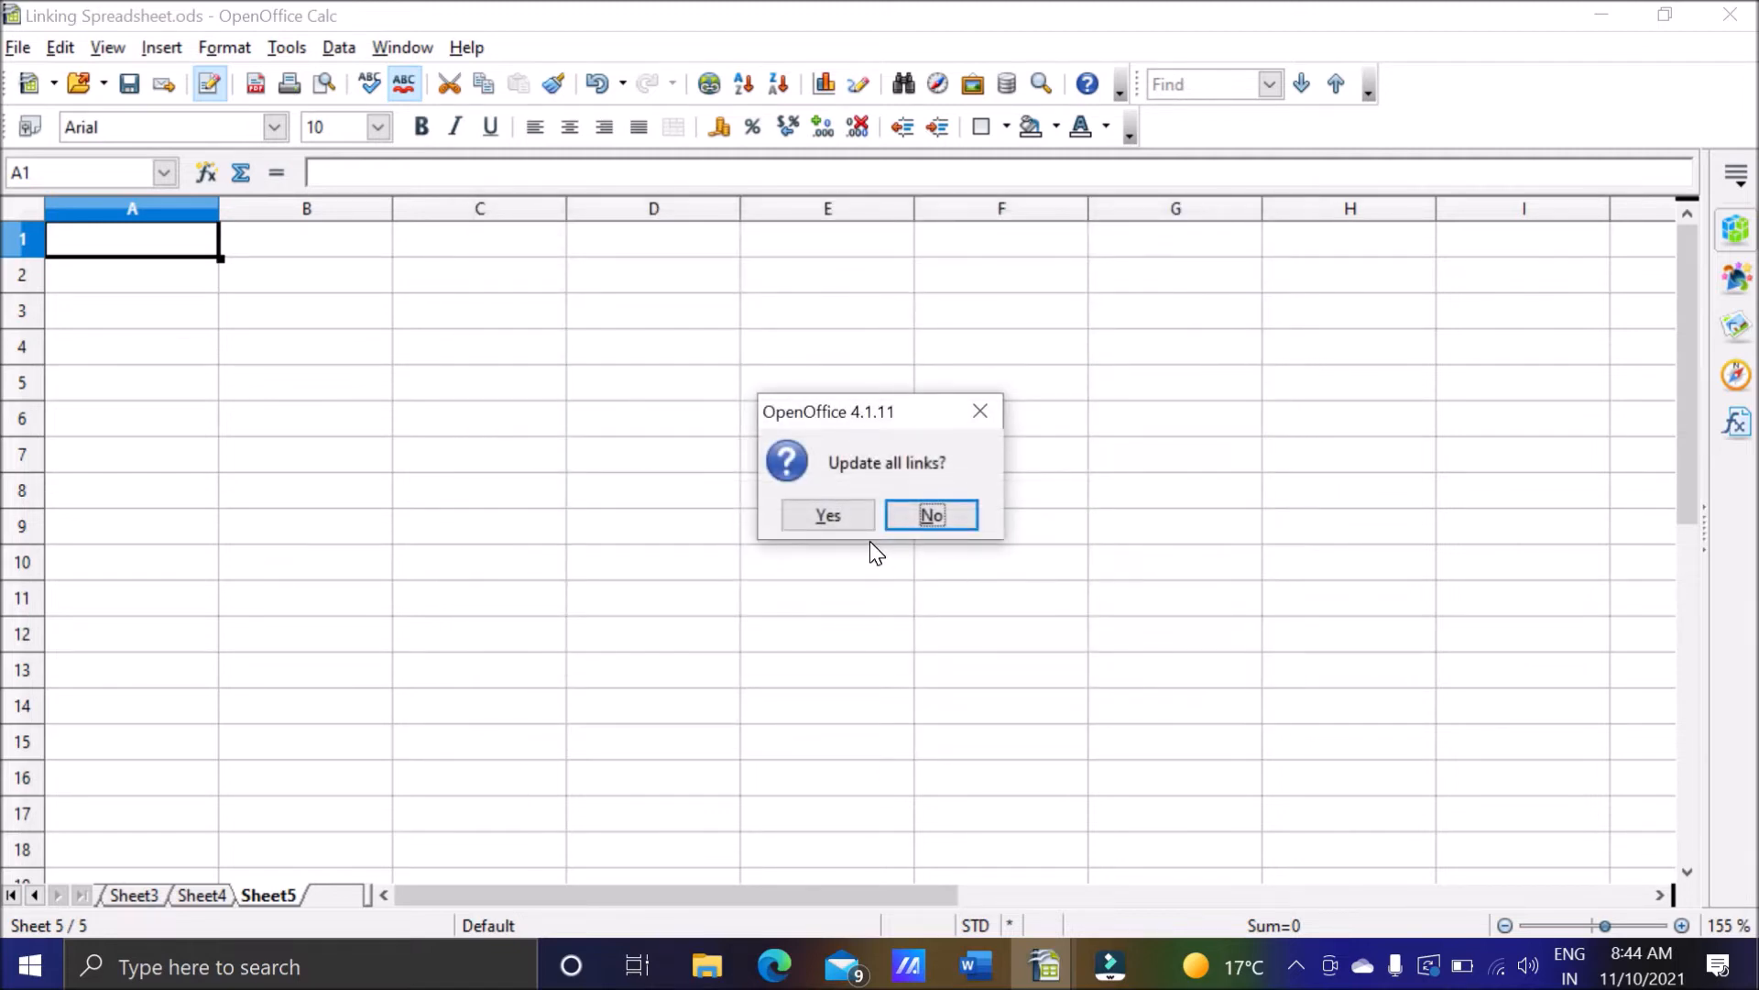
left_click(839, 524)
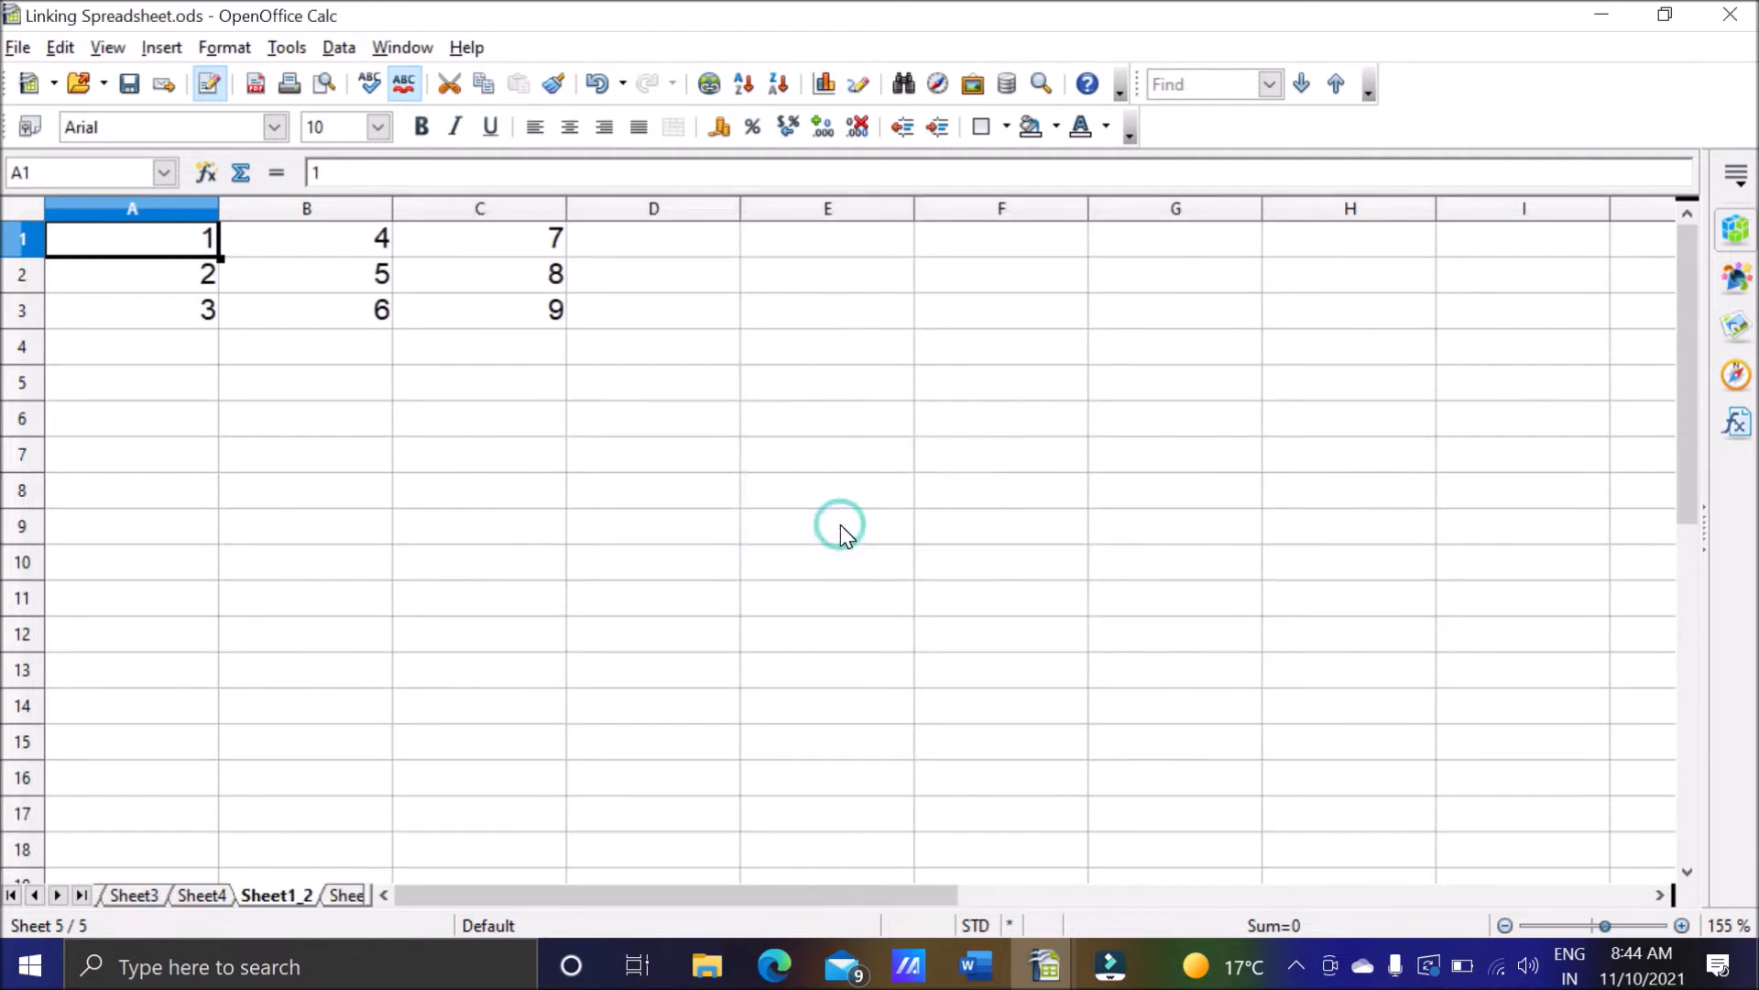
Check the data in columns A to C of the newly linked sheet.
left_click(213, 282)
left_click(196, 316)
left_click(291, 315)
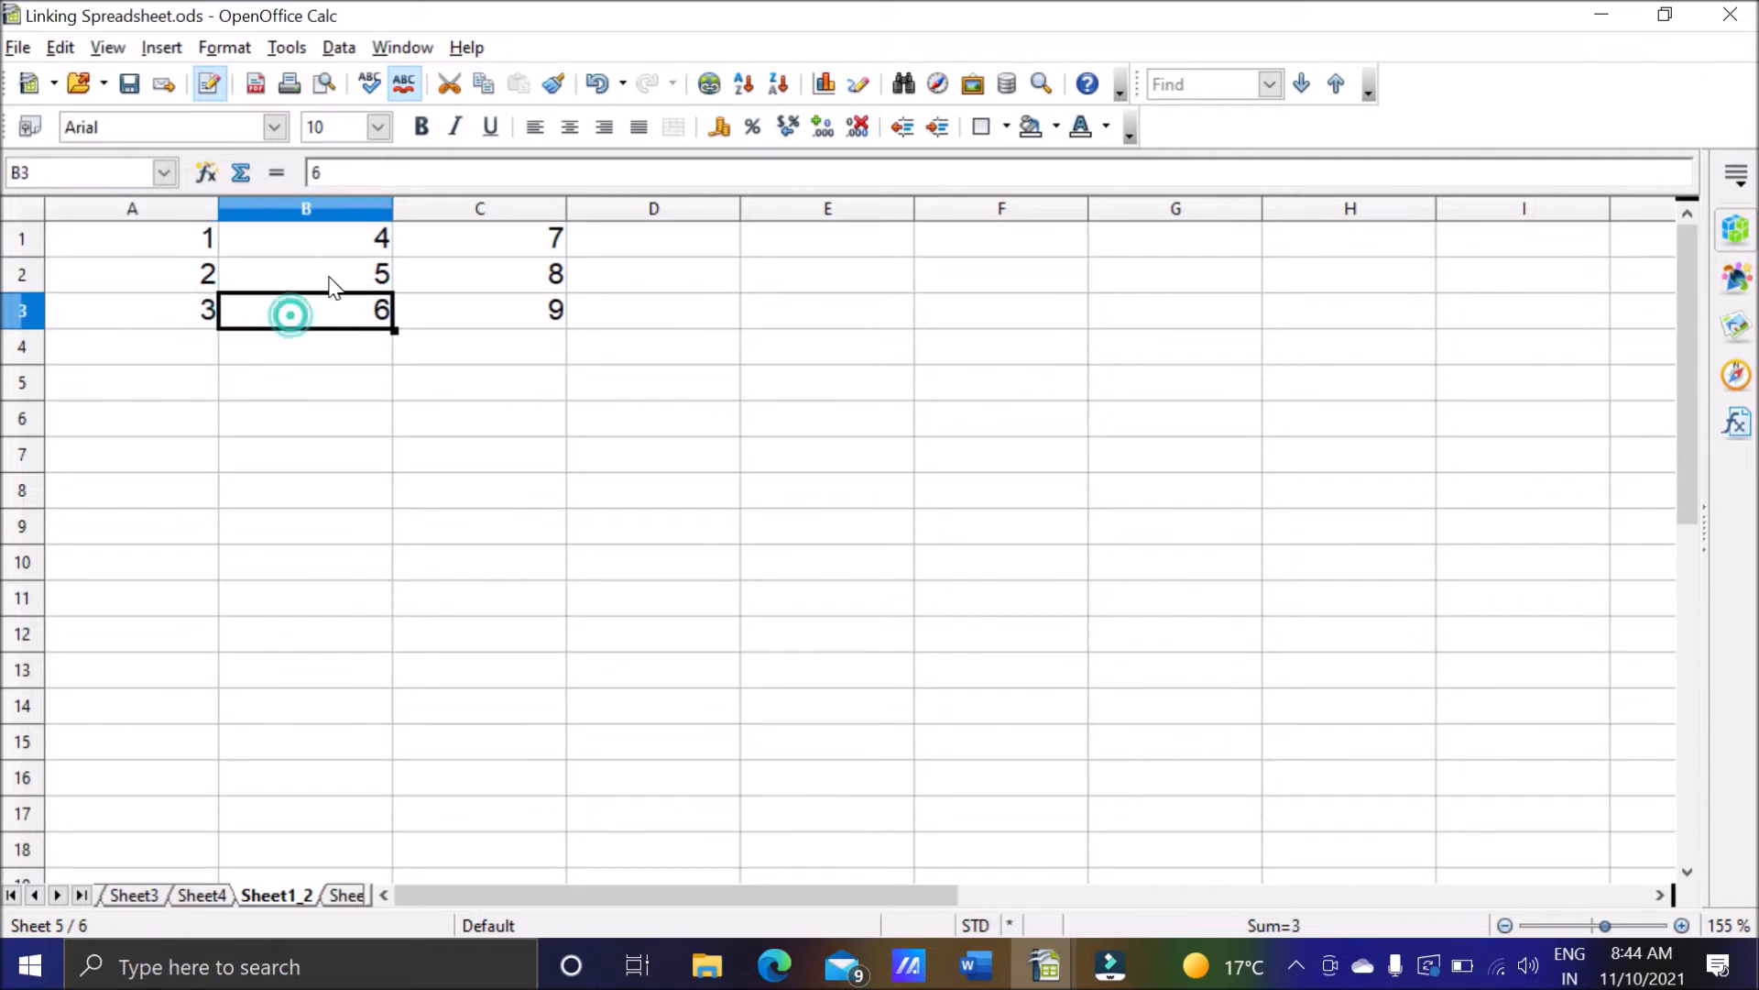
left_click(327, 272)
left_click(337, 244)
left_click(480, 316)
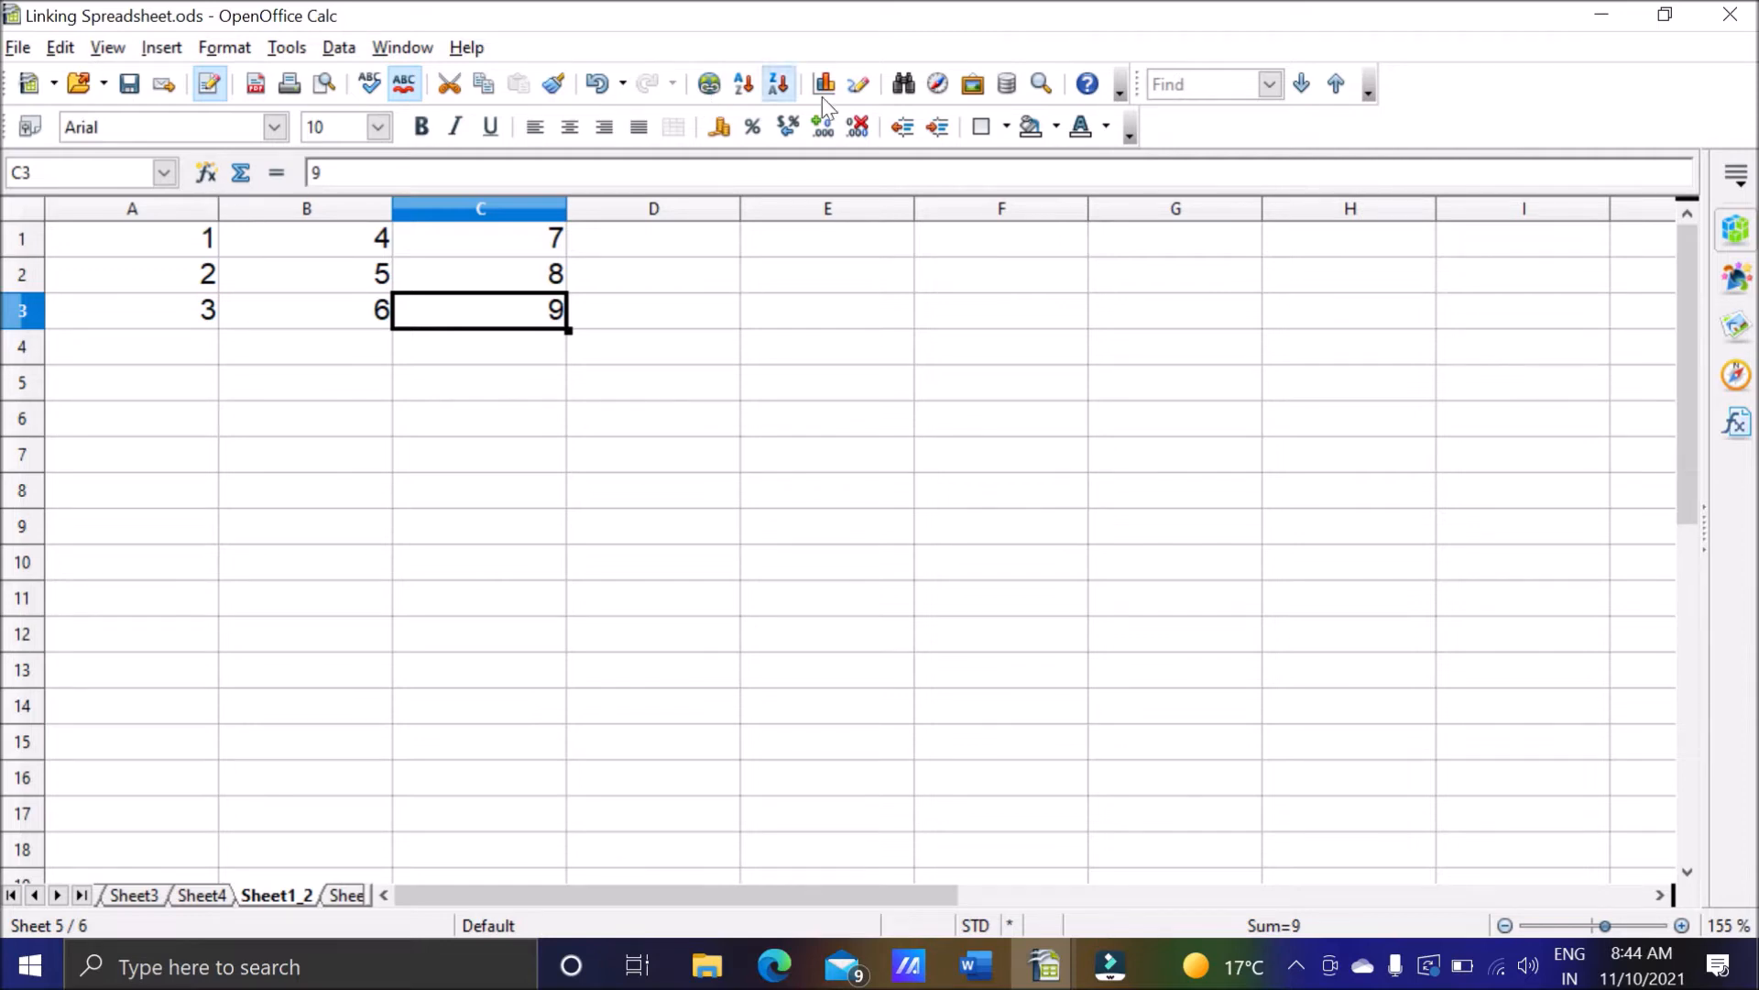
In NewFile.ods, enter 10, 11 and 12 in cells D1 to D3 of Sheet1 and save the file.
left_click(1605, 19)
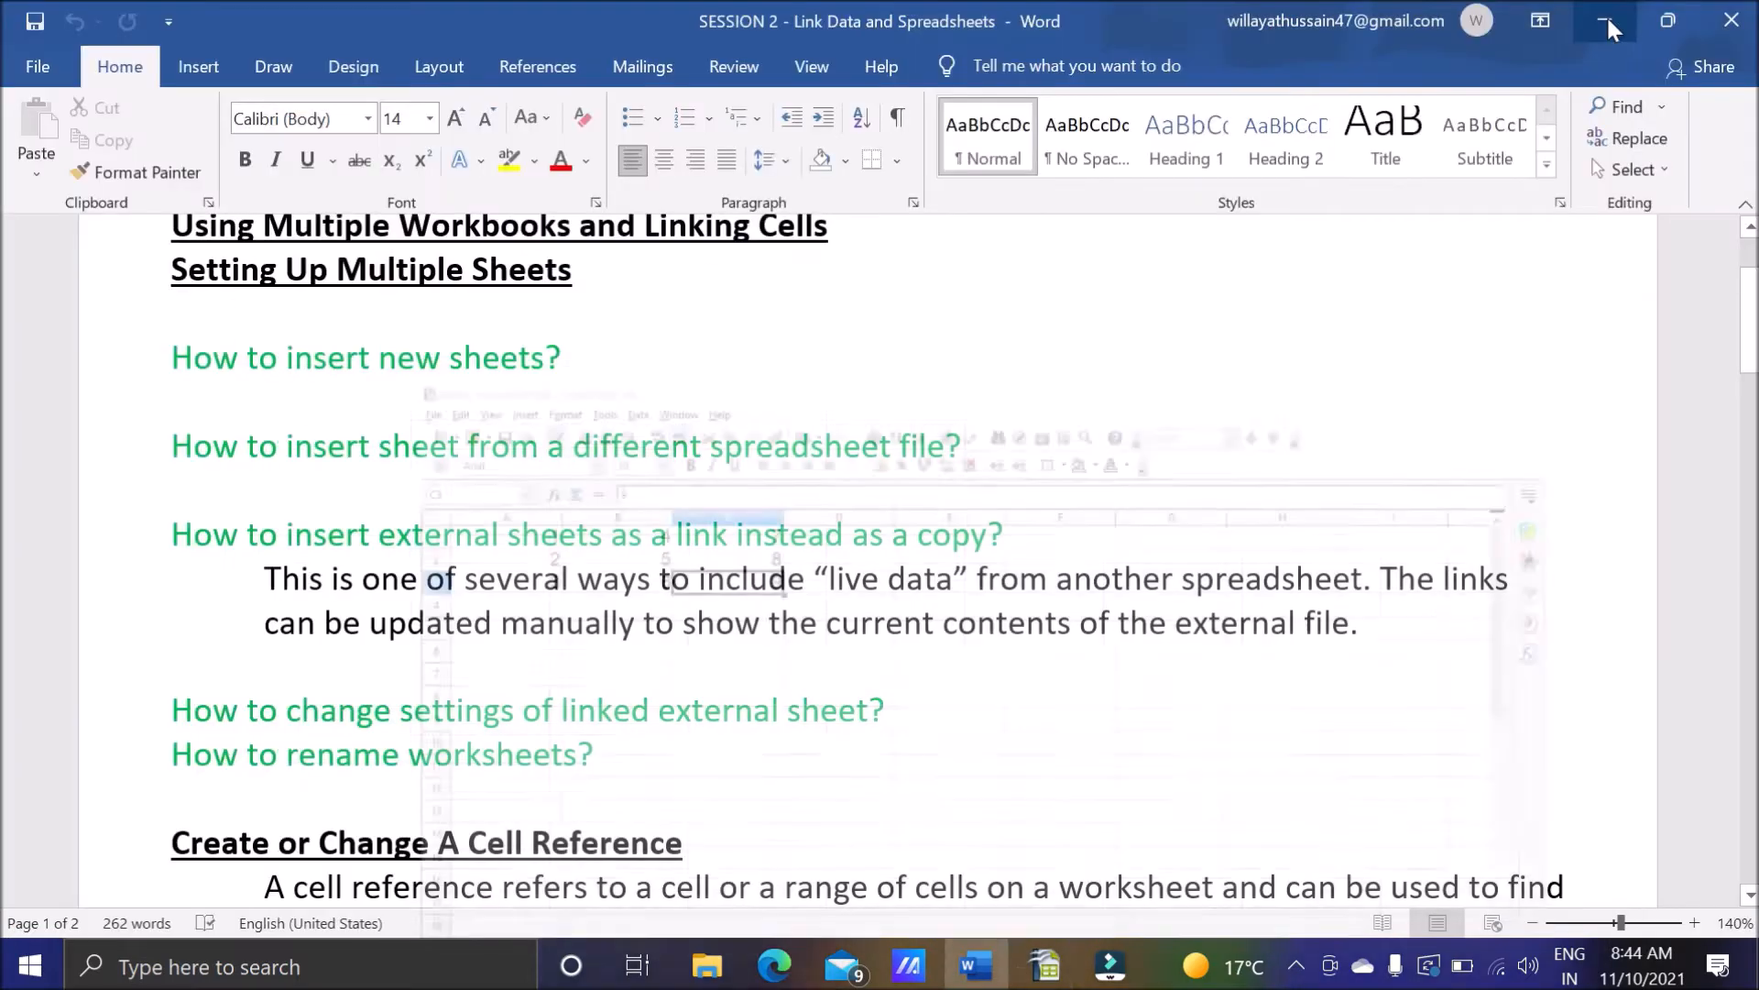
mouse_move(1055, 979)
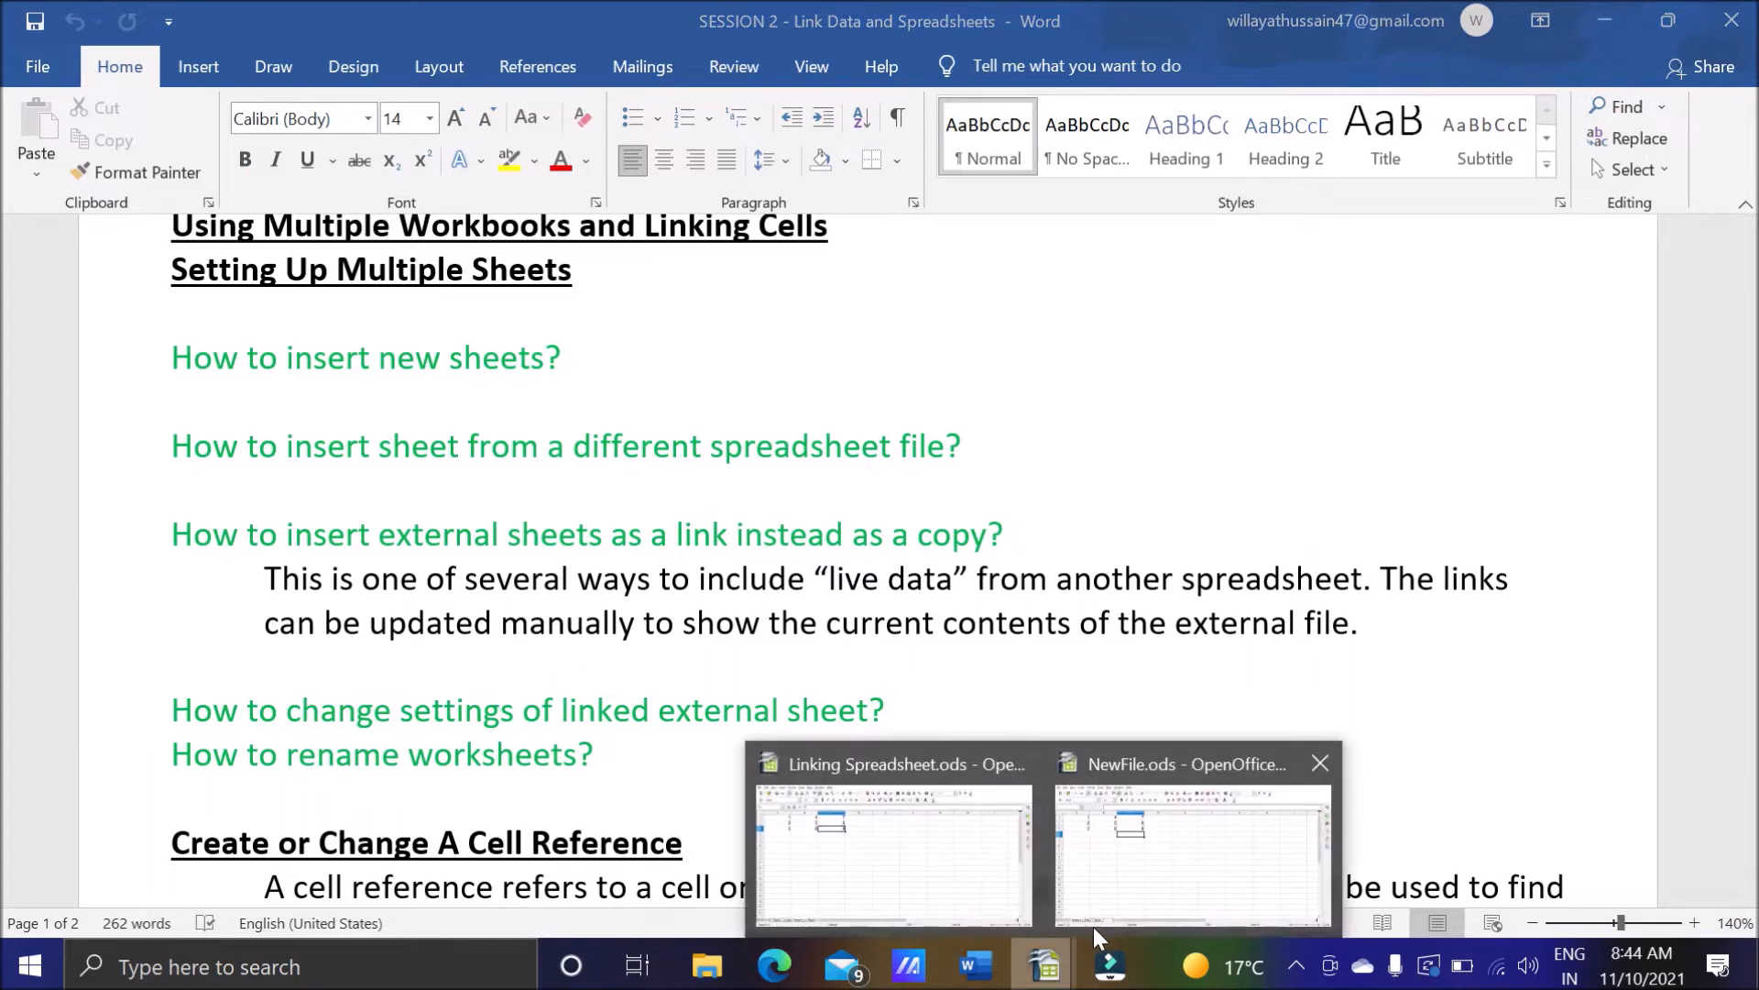
left_click(1092, 927)
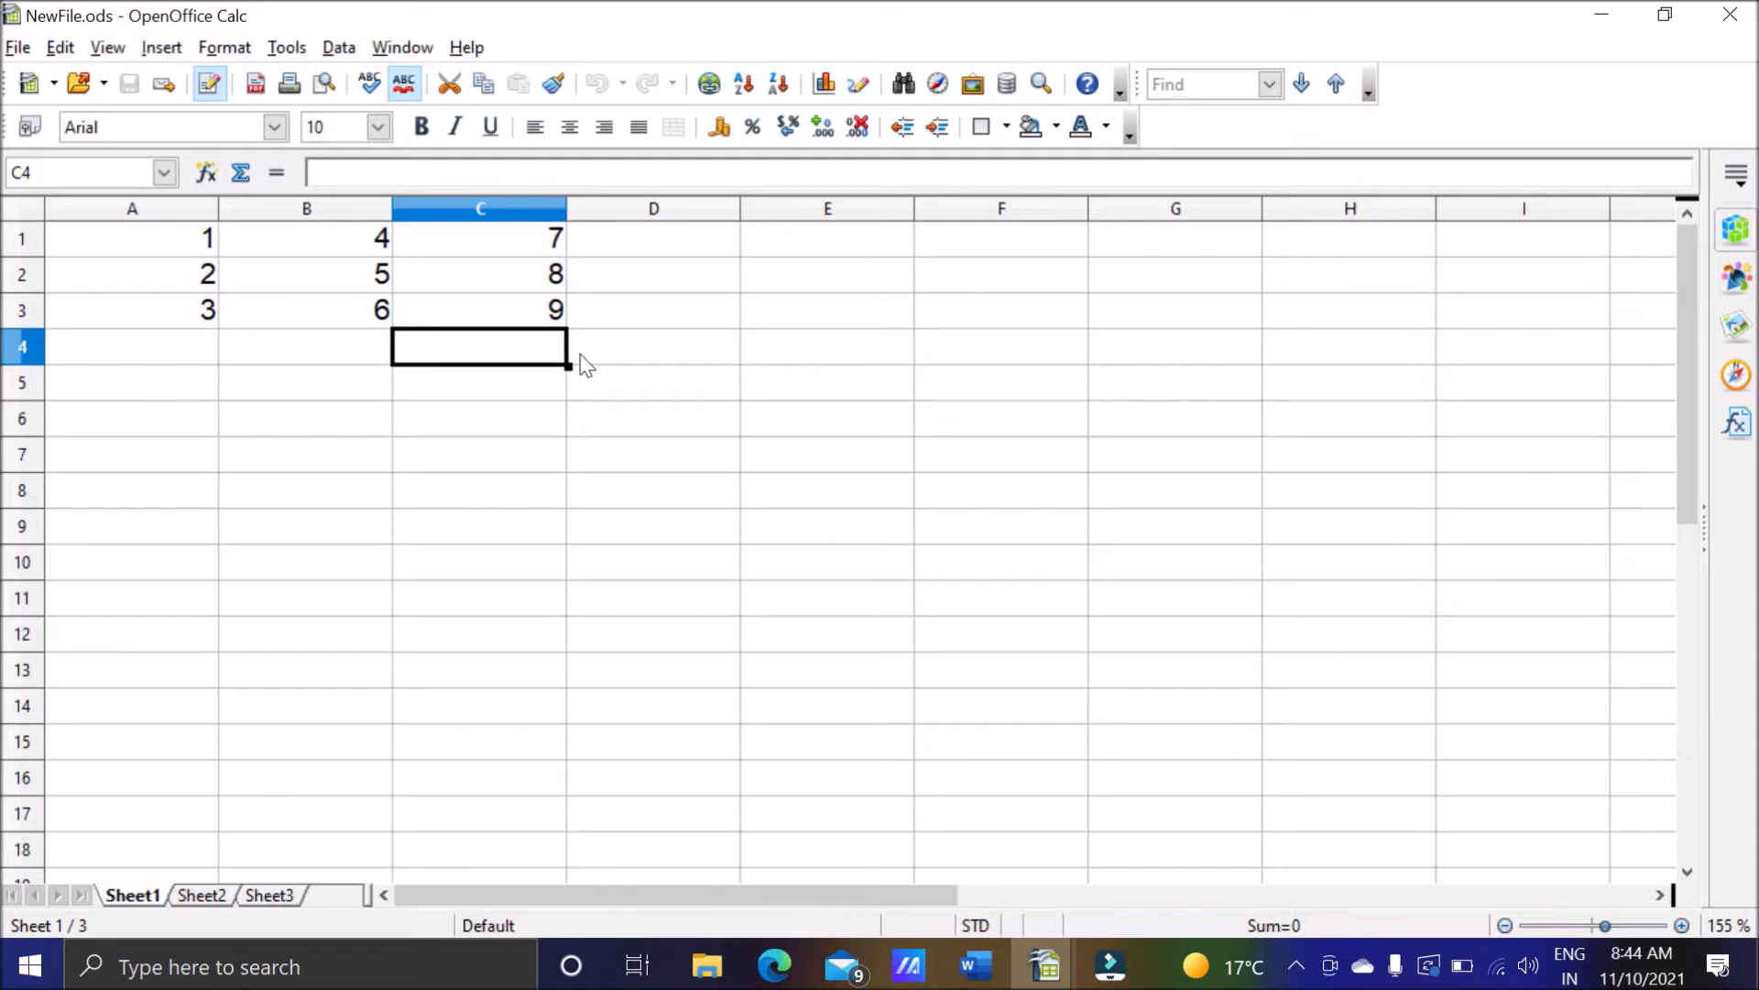
left_click(693, 242)
type("10")
key("Return")
type("11")
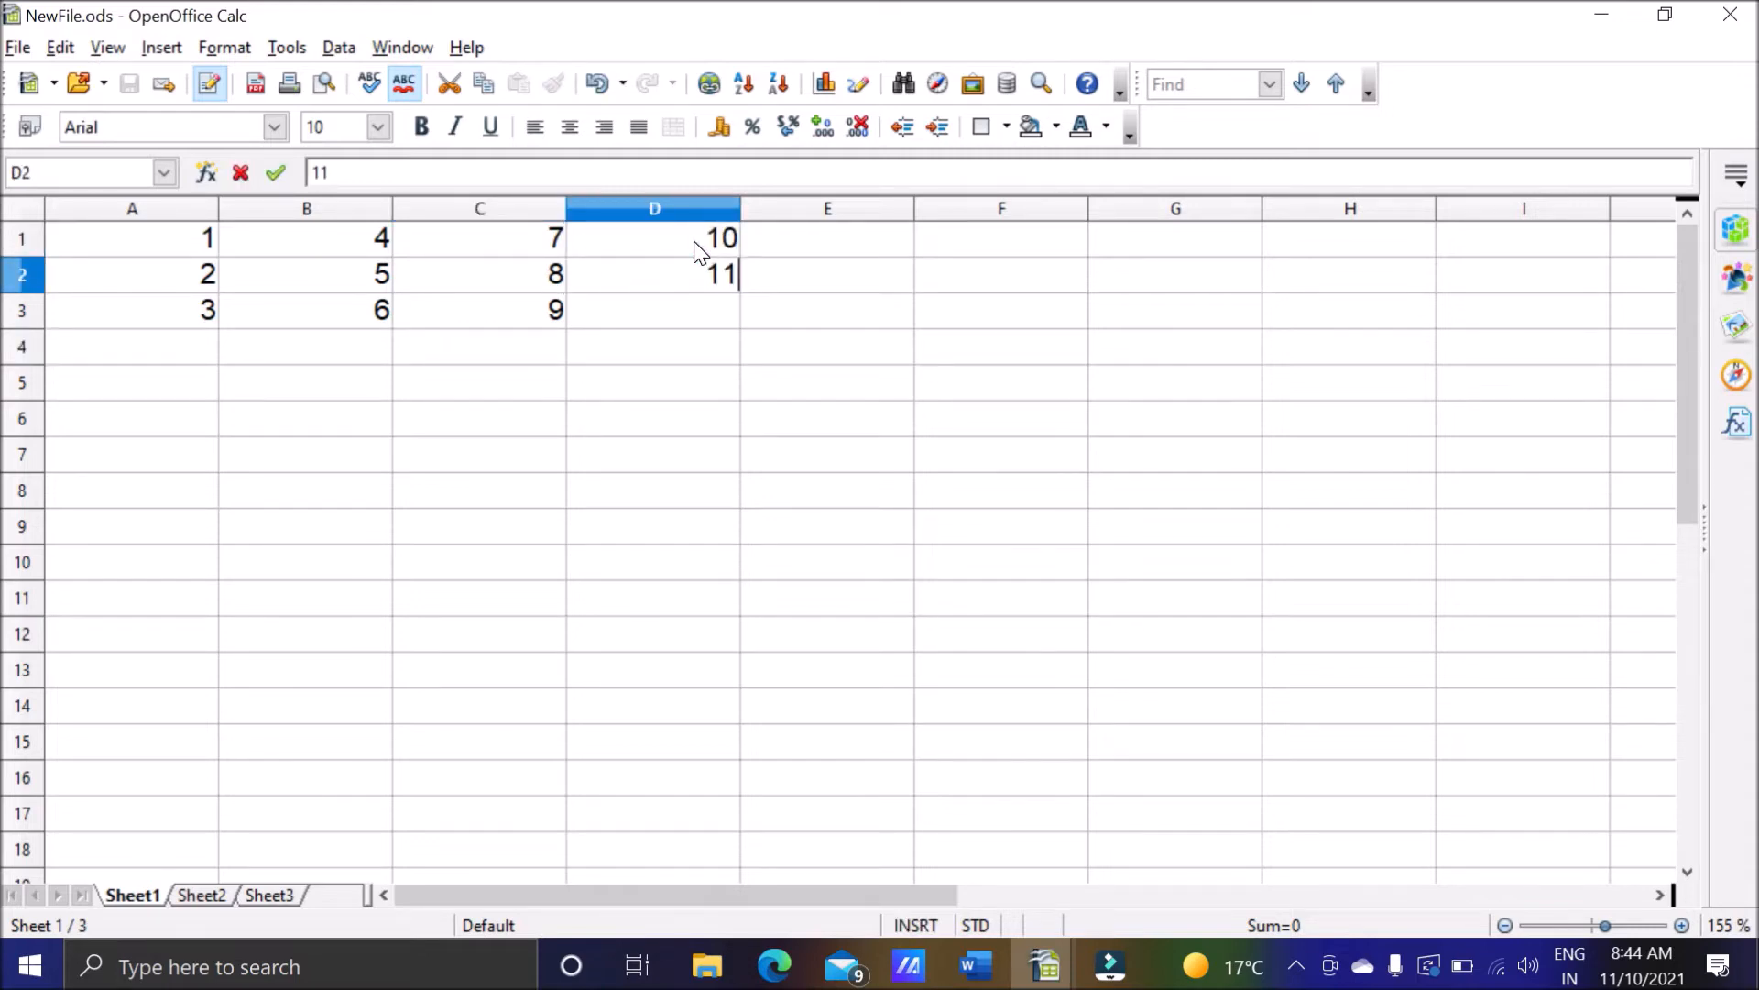
key("Return")
type("12")
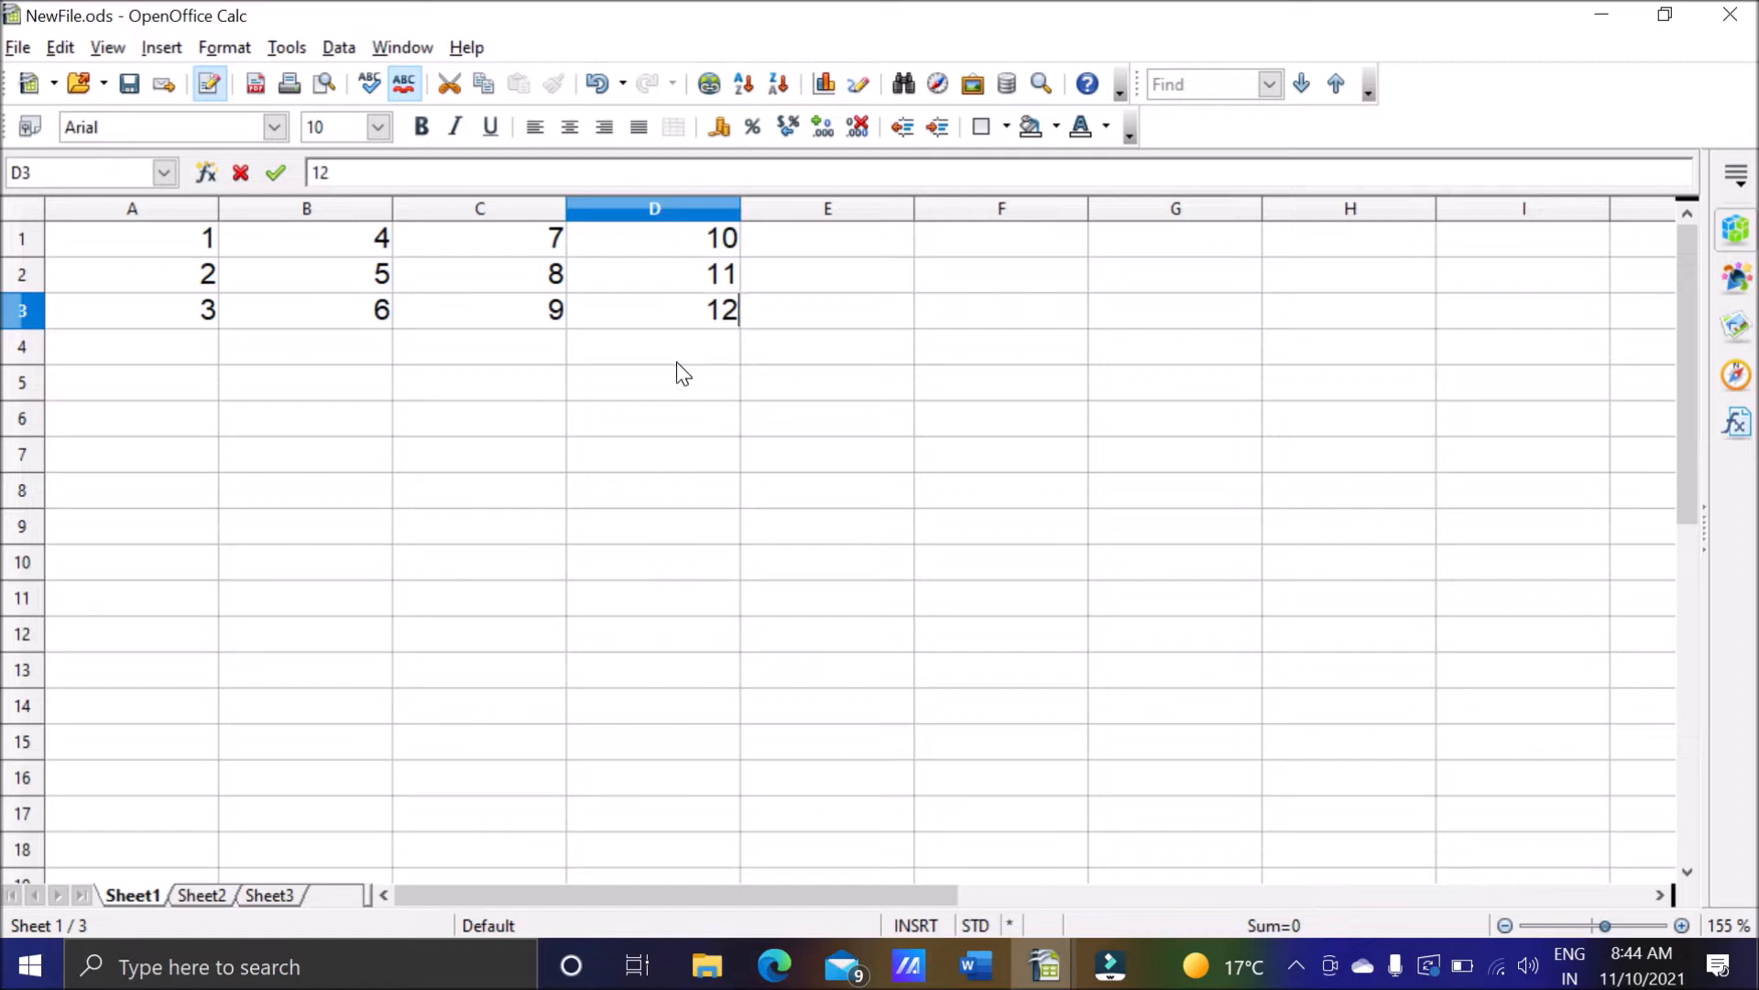
key("Return")
left_click(18, 47)
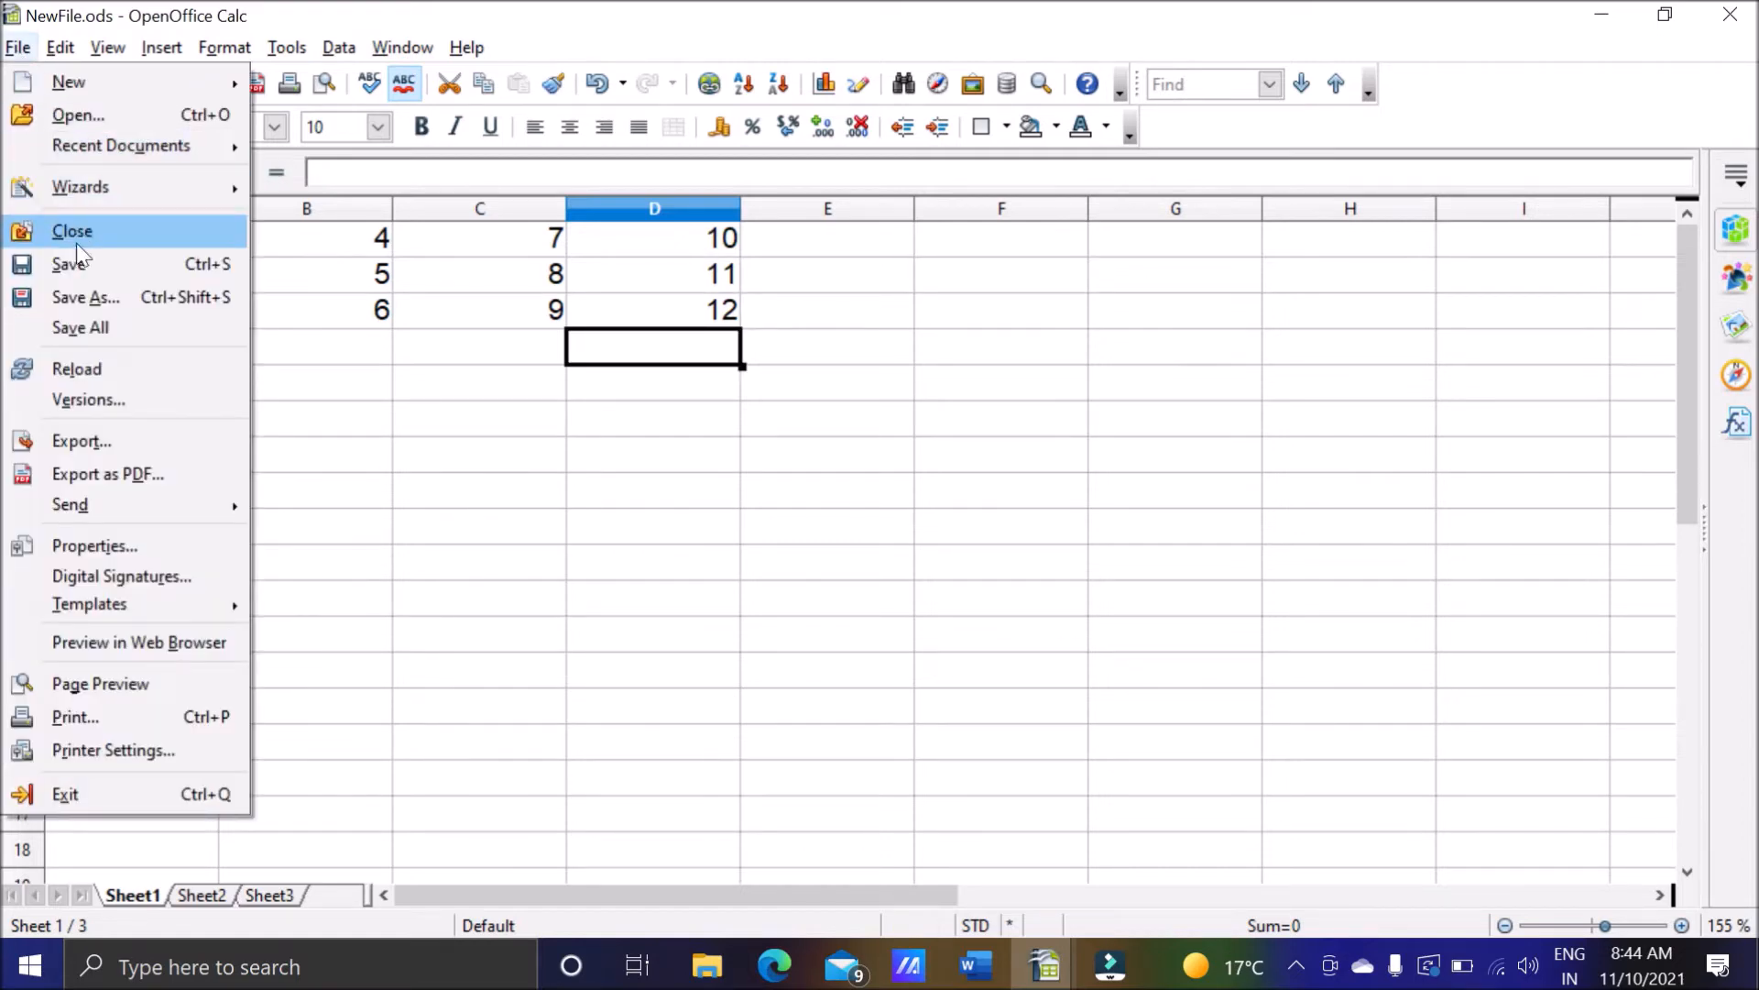
left_click(70, 271)
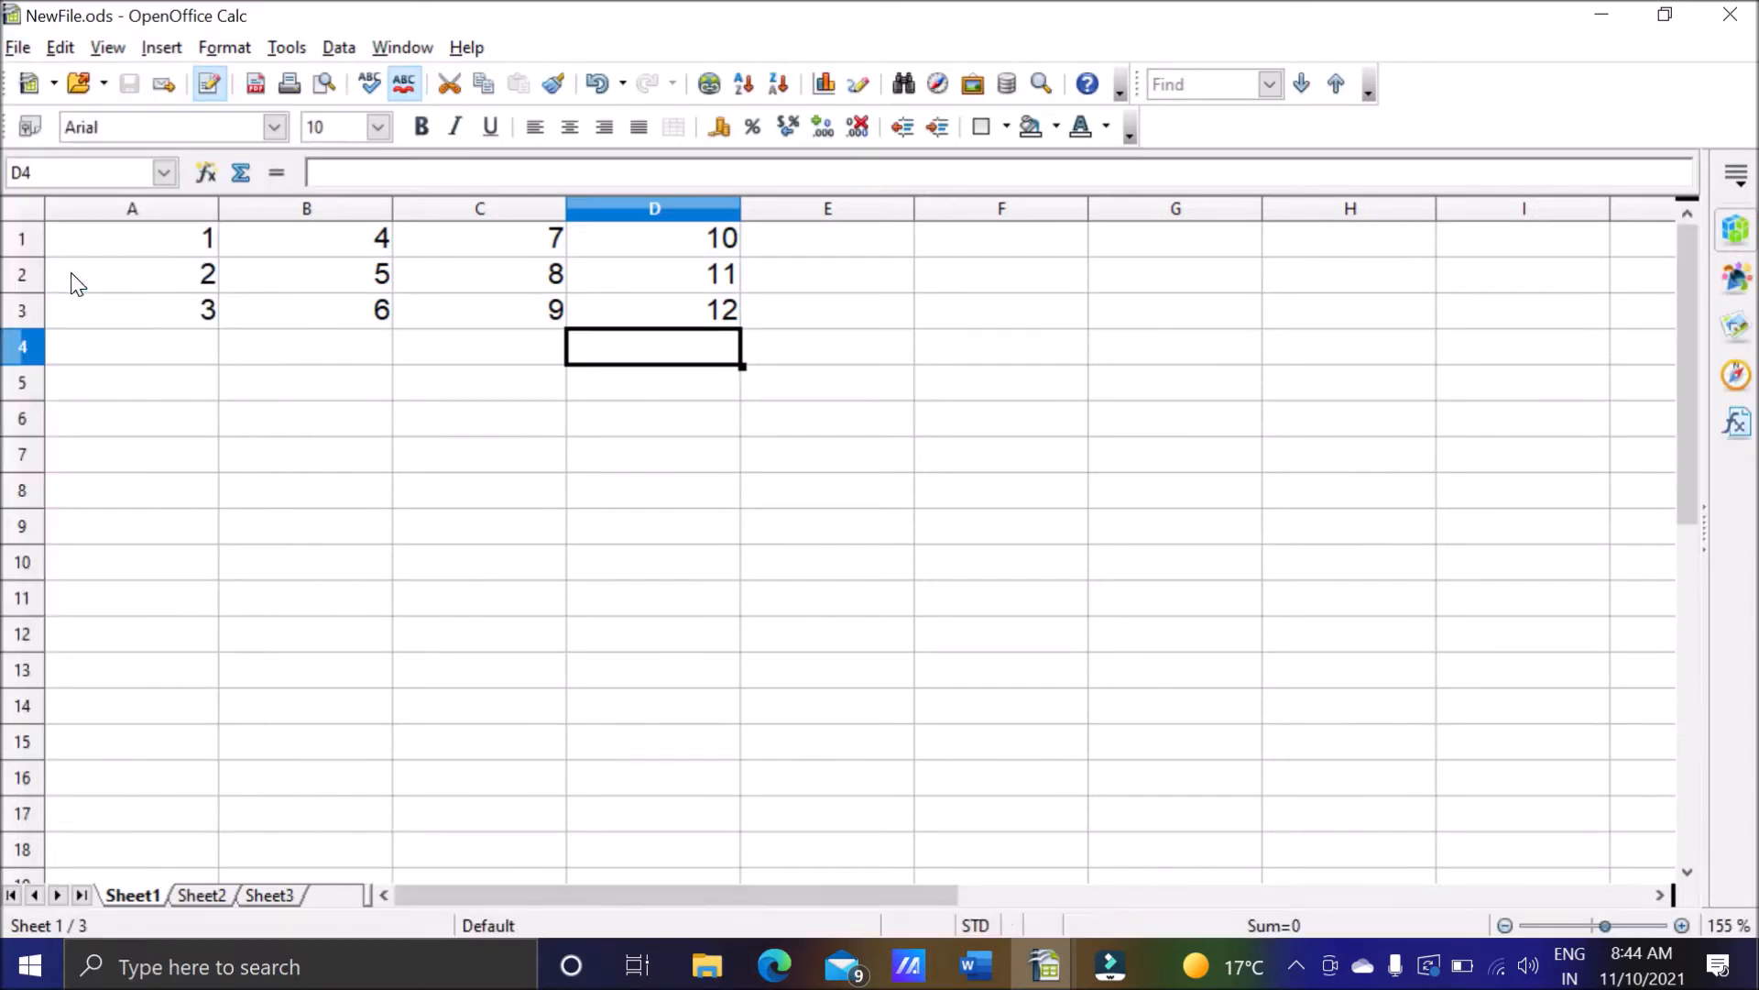
Close Linking Spreadsheet.ods with its changes saved, and close NewFile.ods.
left_click(1047, 964)
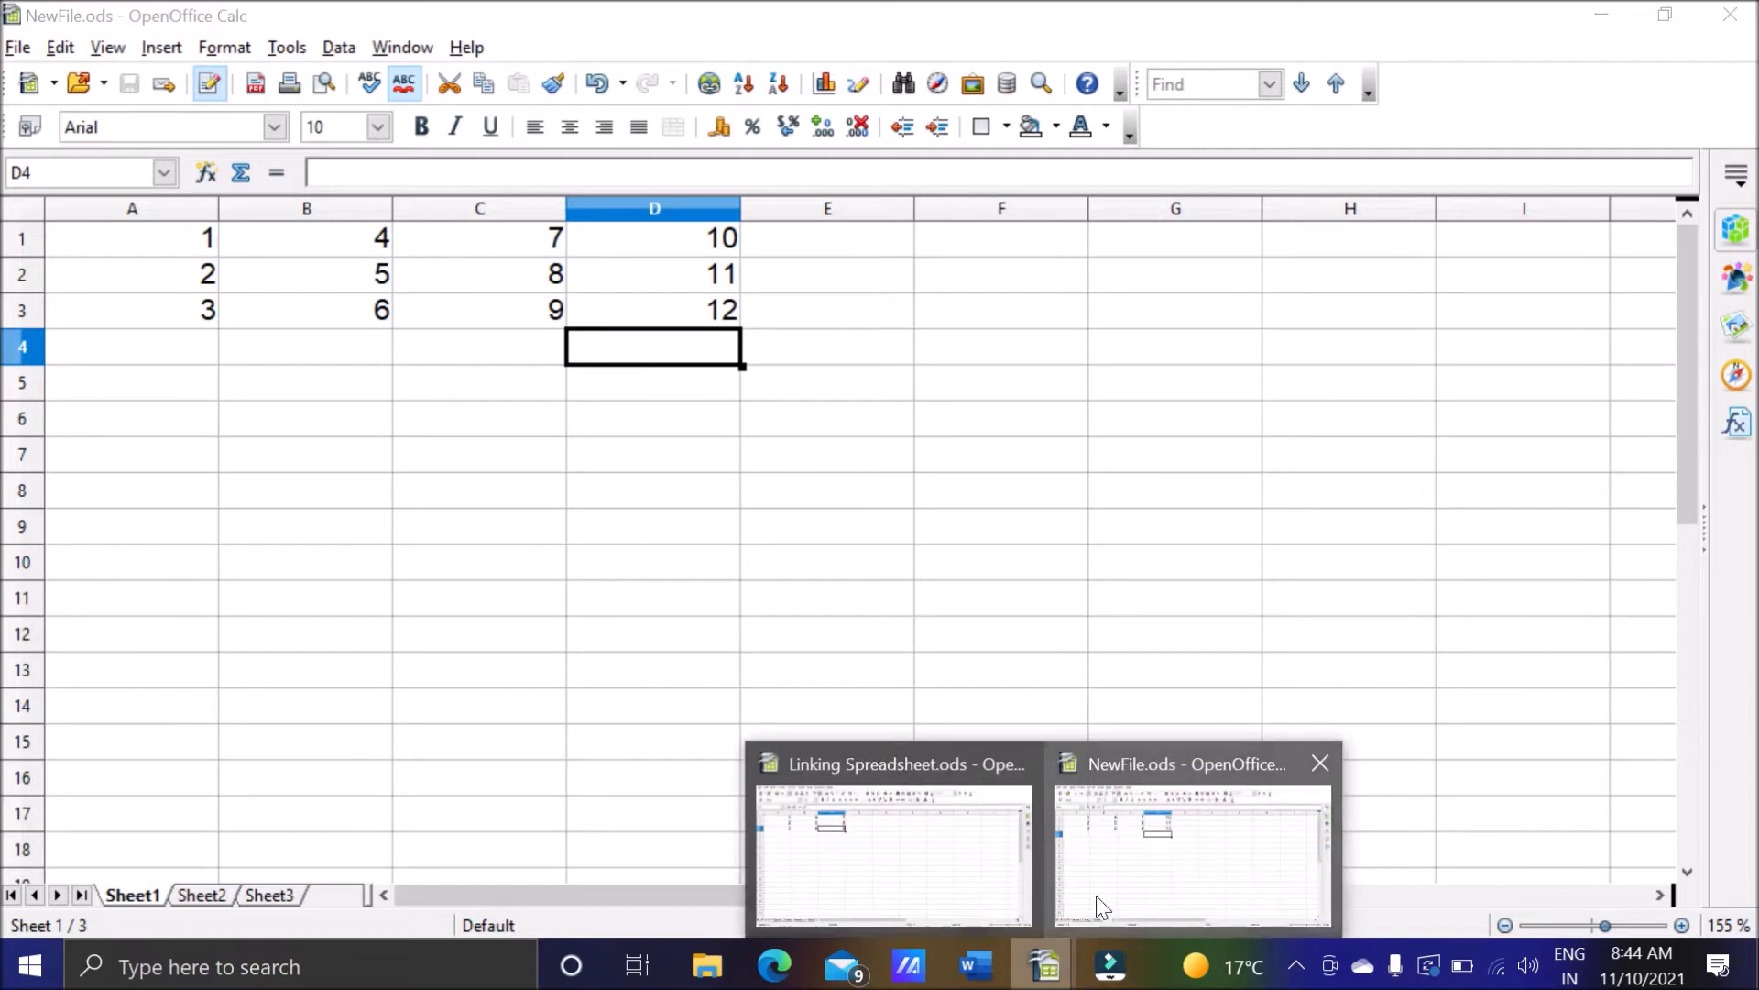
left_click(990, 884)
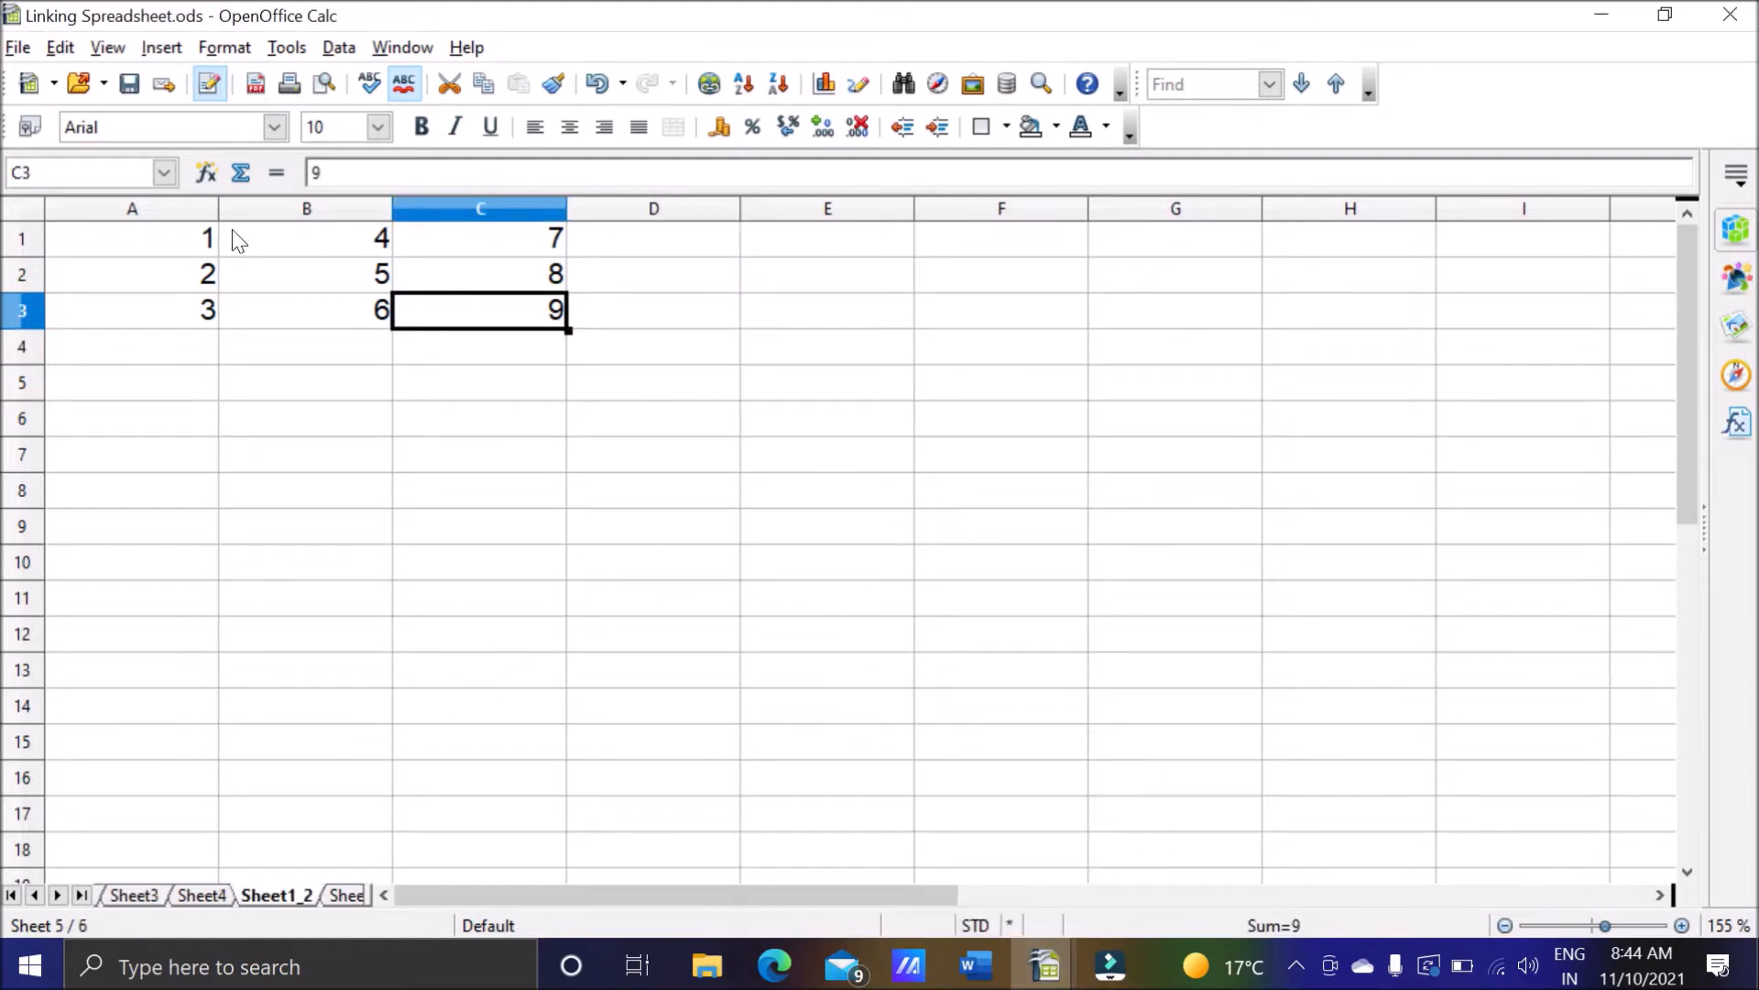
left_click(1731, 15)
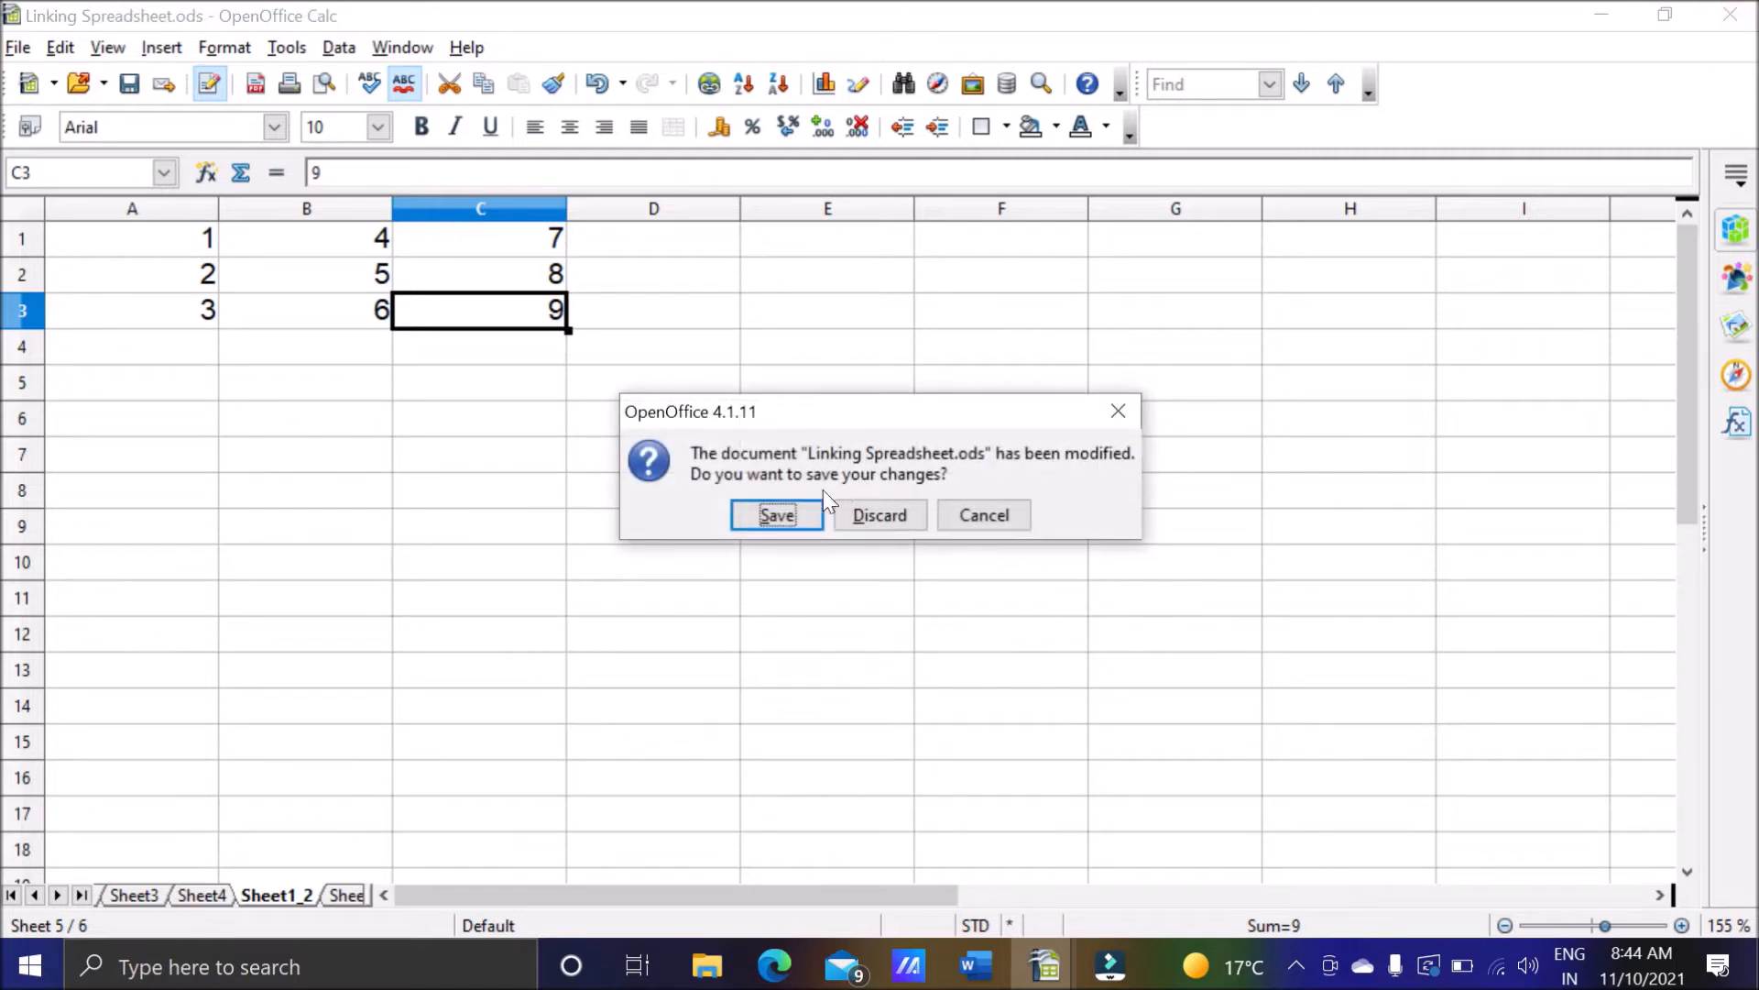
left_click(793, 516)
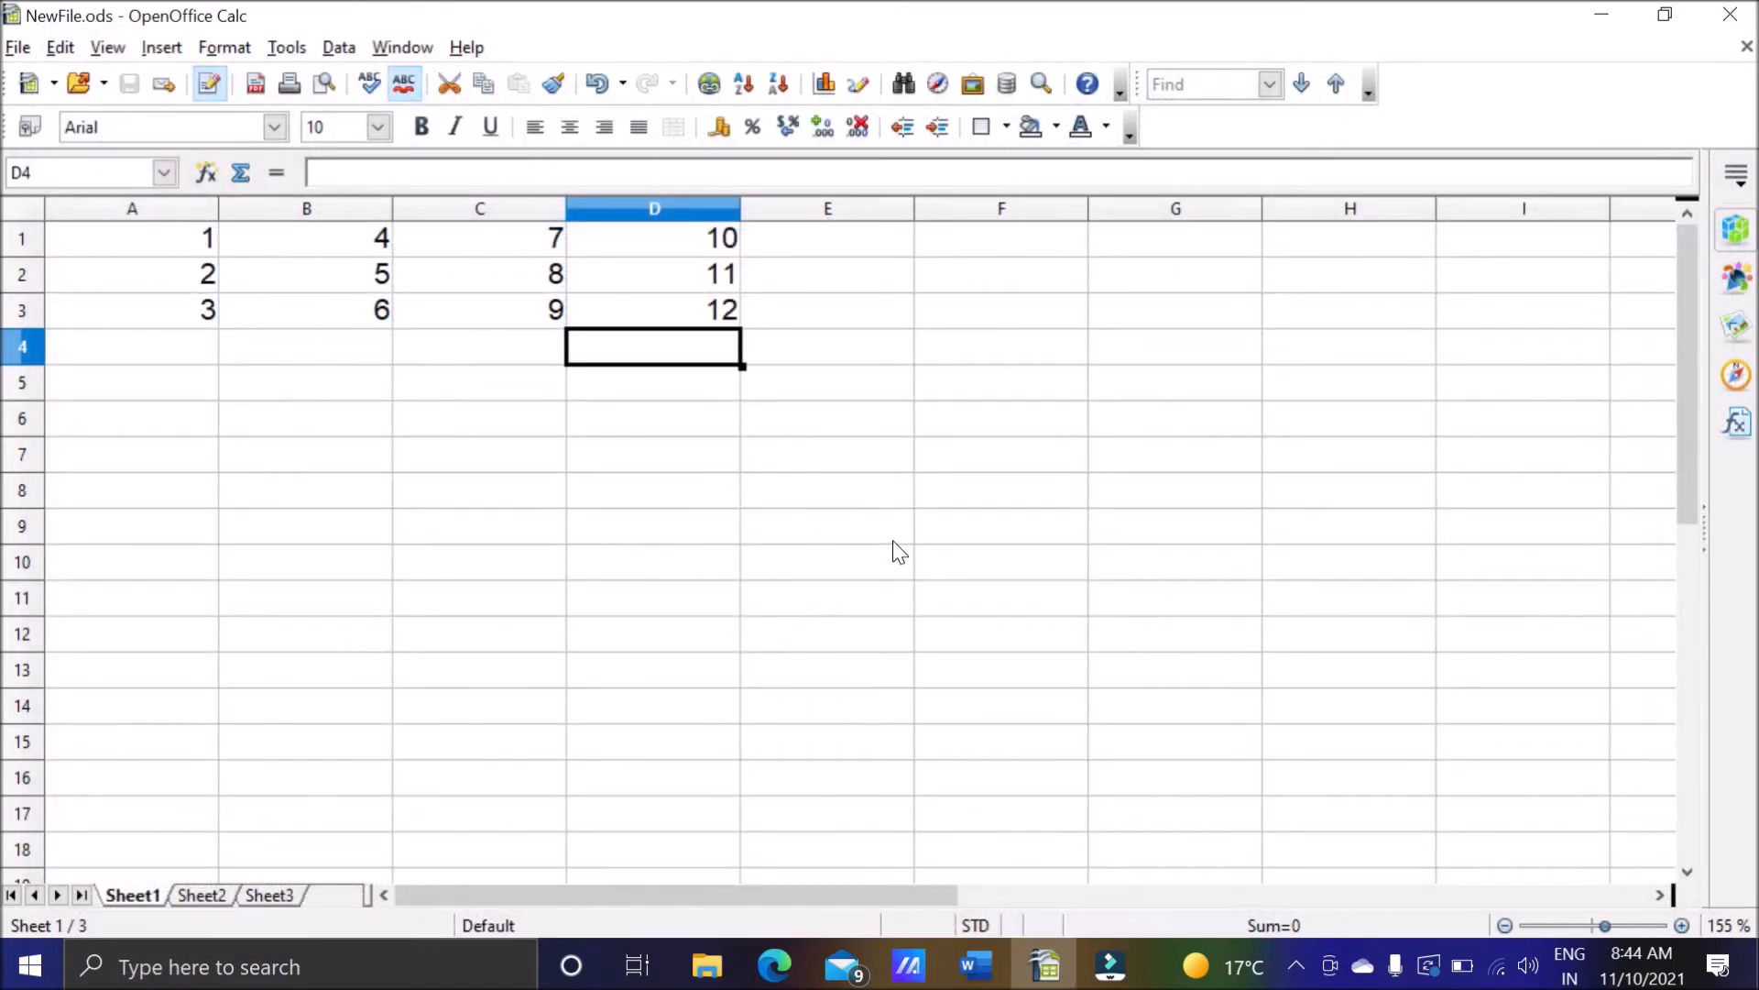
left_click(1731, 16)
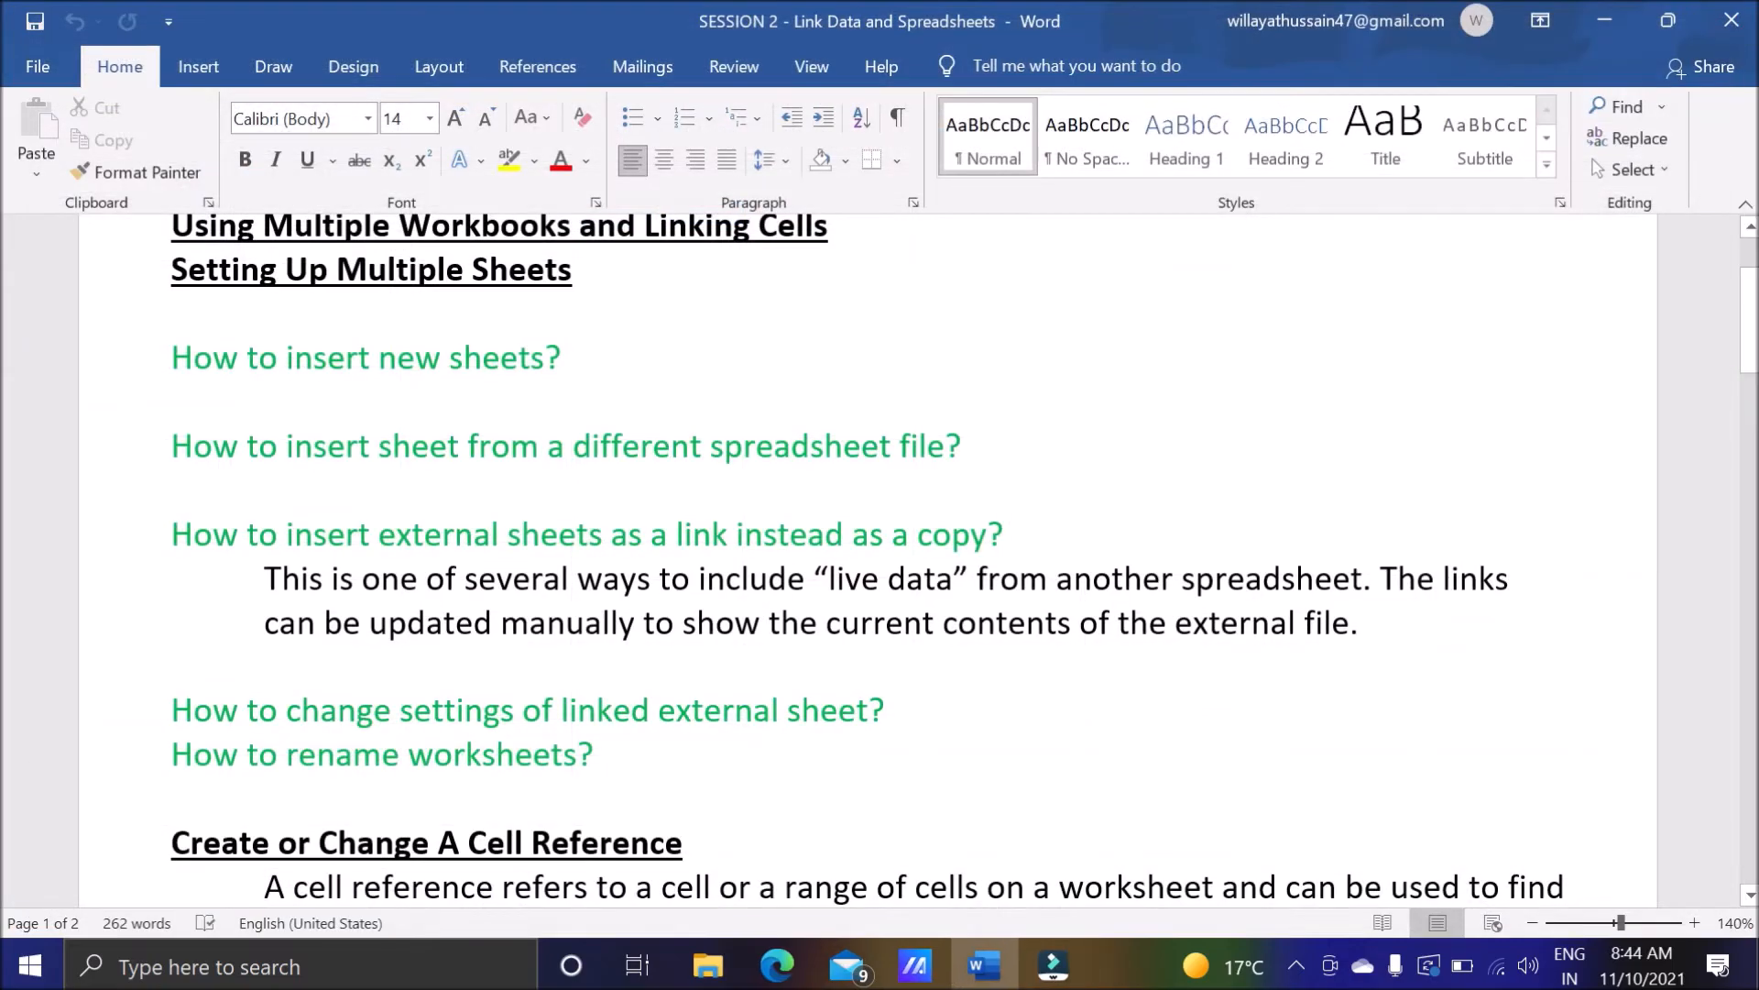
Reopen Linking Spreadsheet from the desktop and accept updating all its links to other files.
left_click(1590, 11)
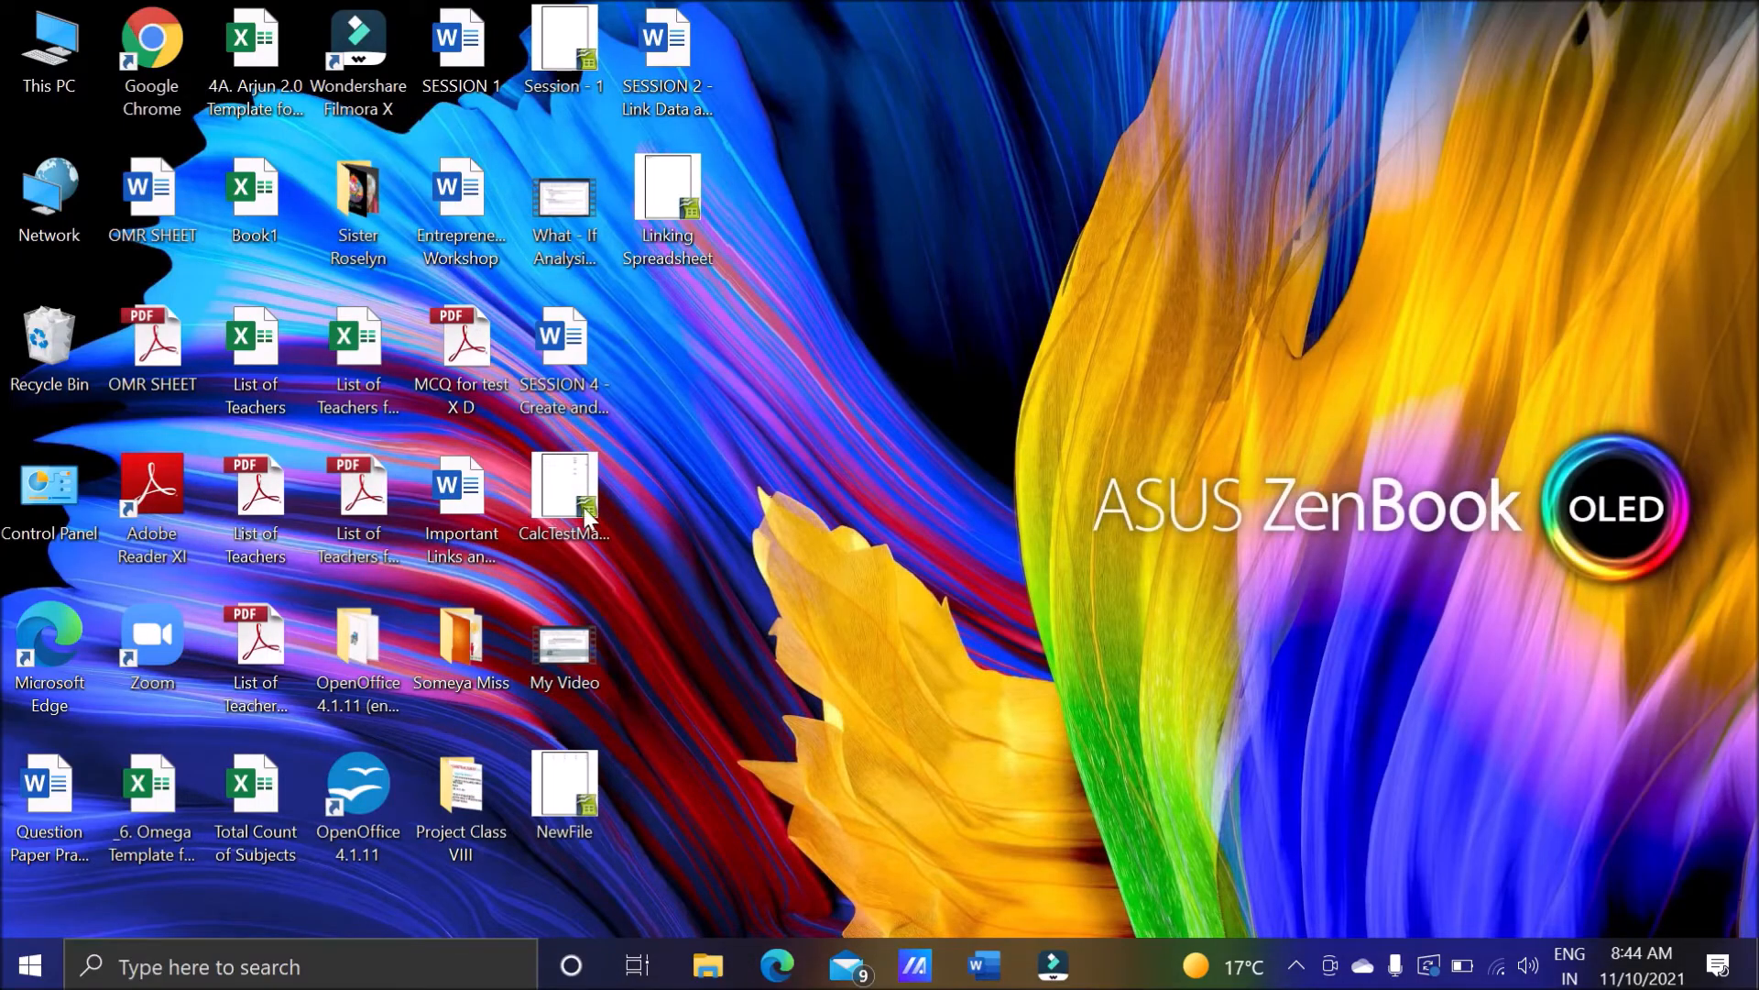
double_click(670, 231)
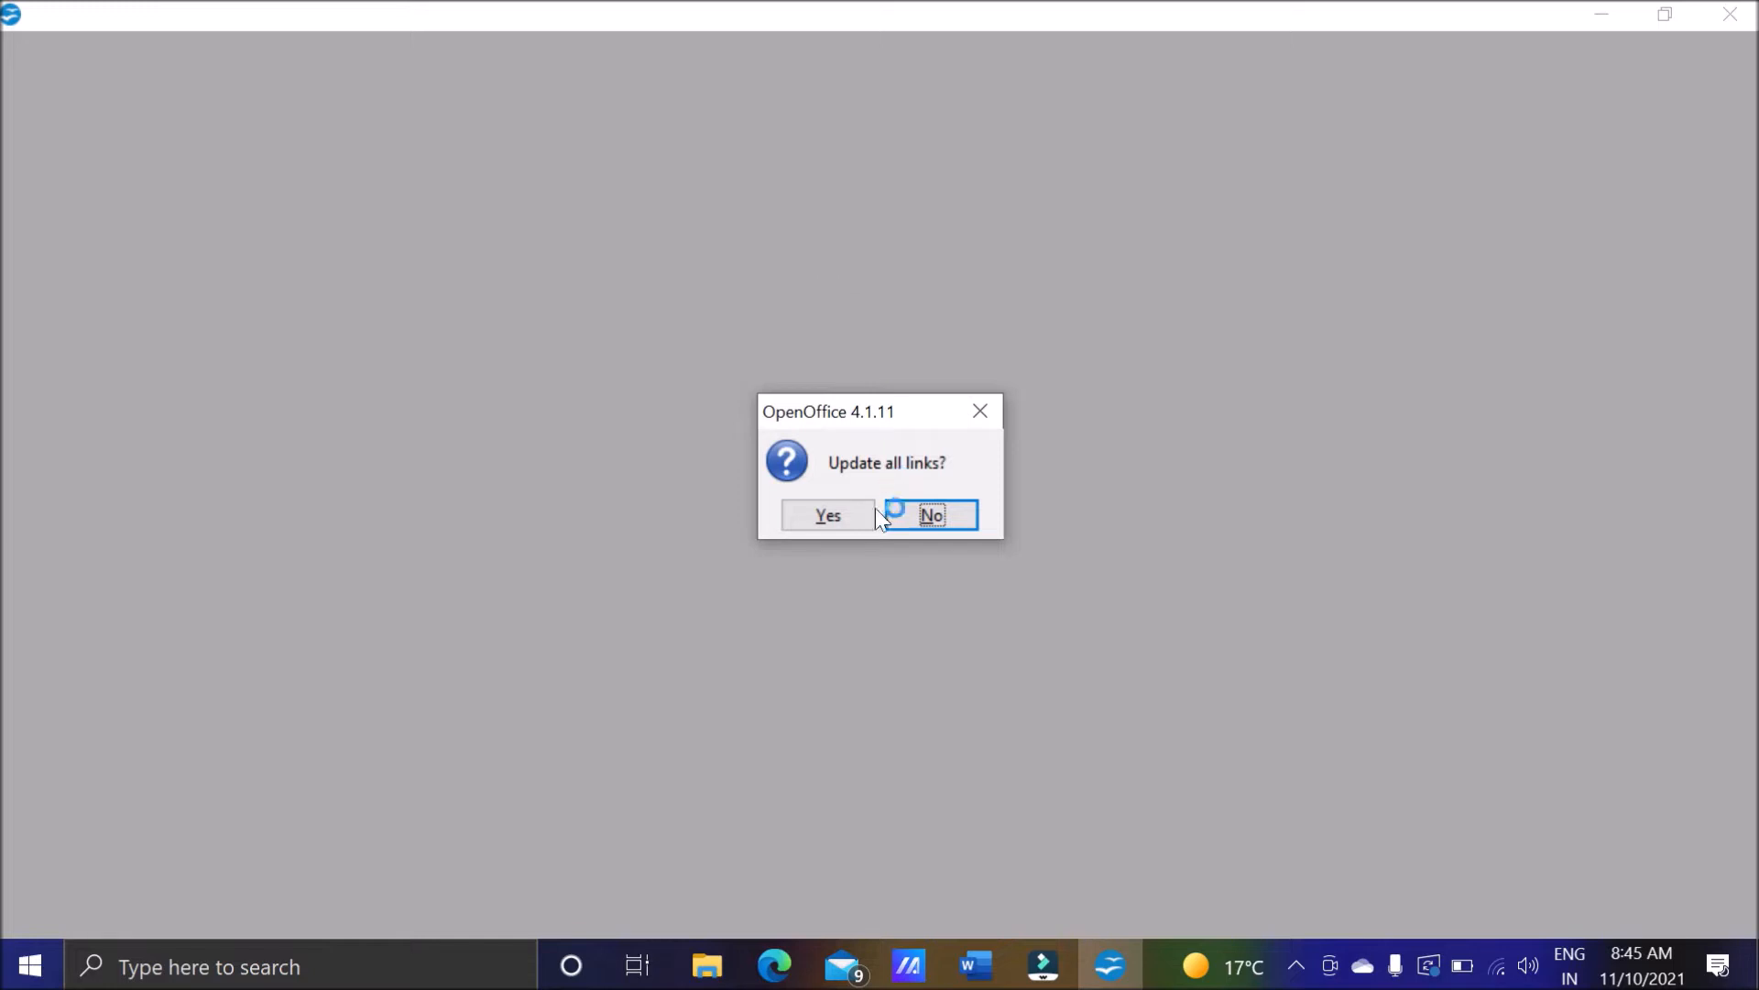
left_click(830, 519)
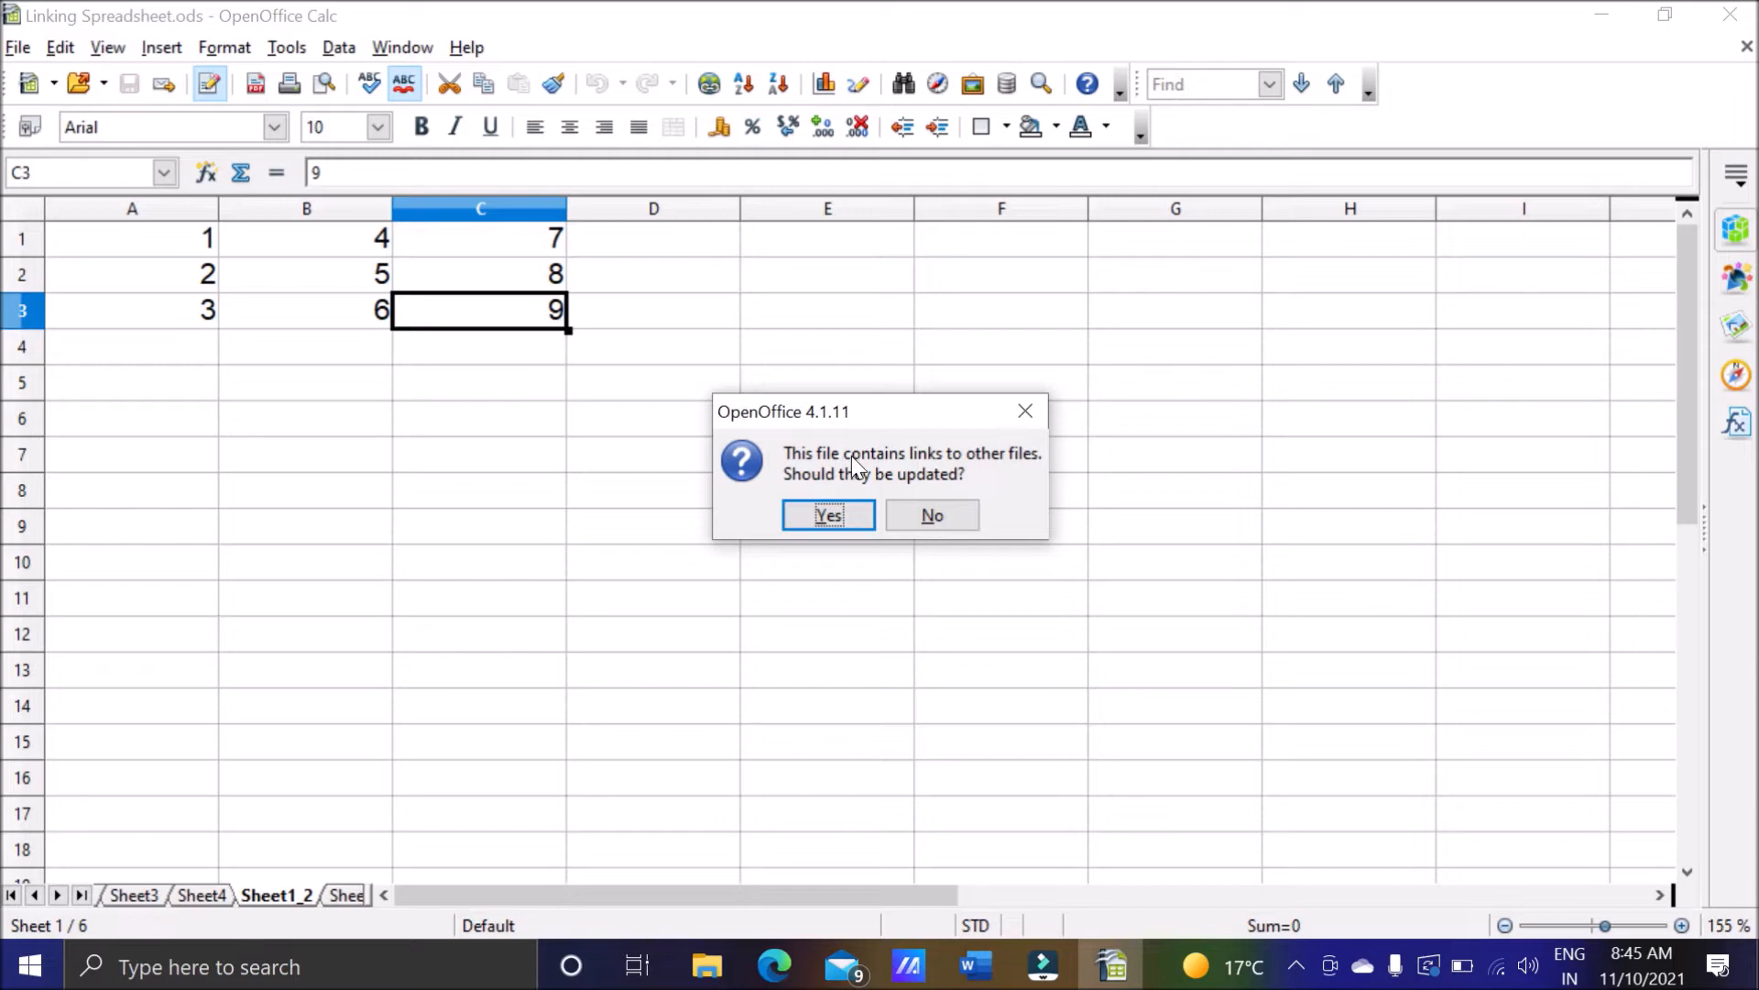
left_click(844, 518)
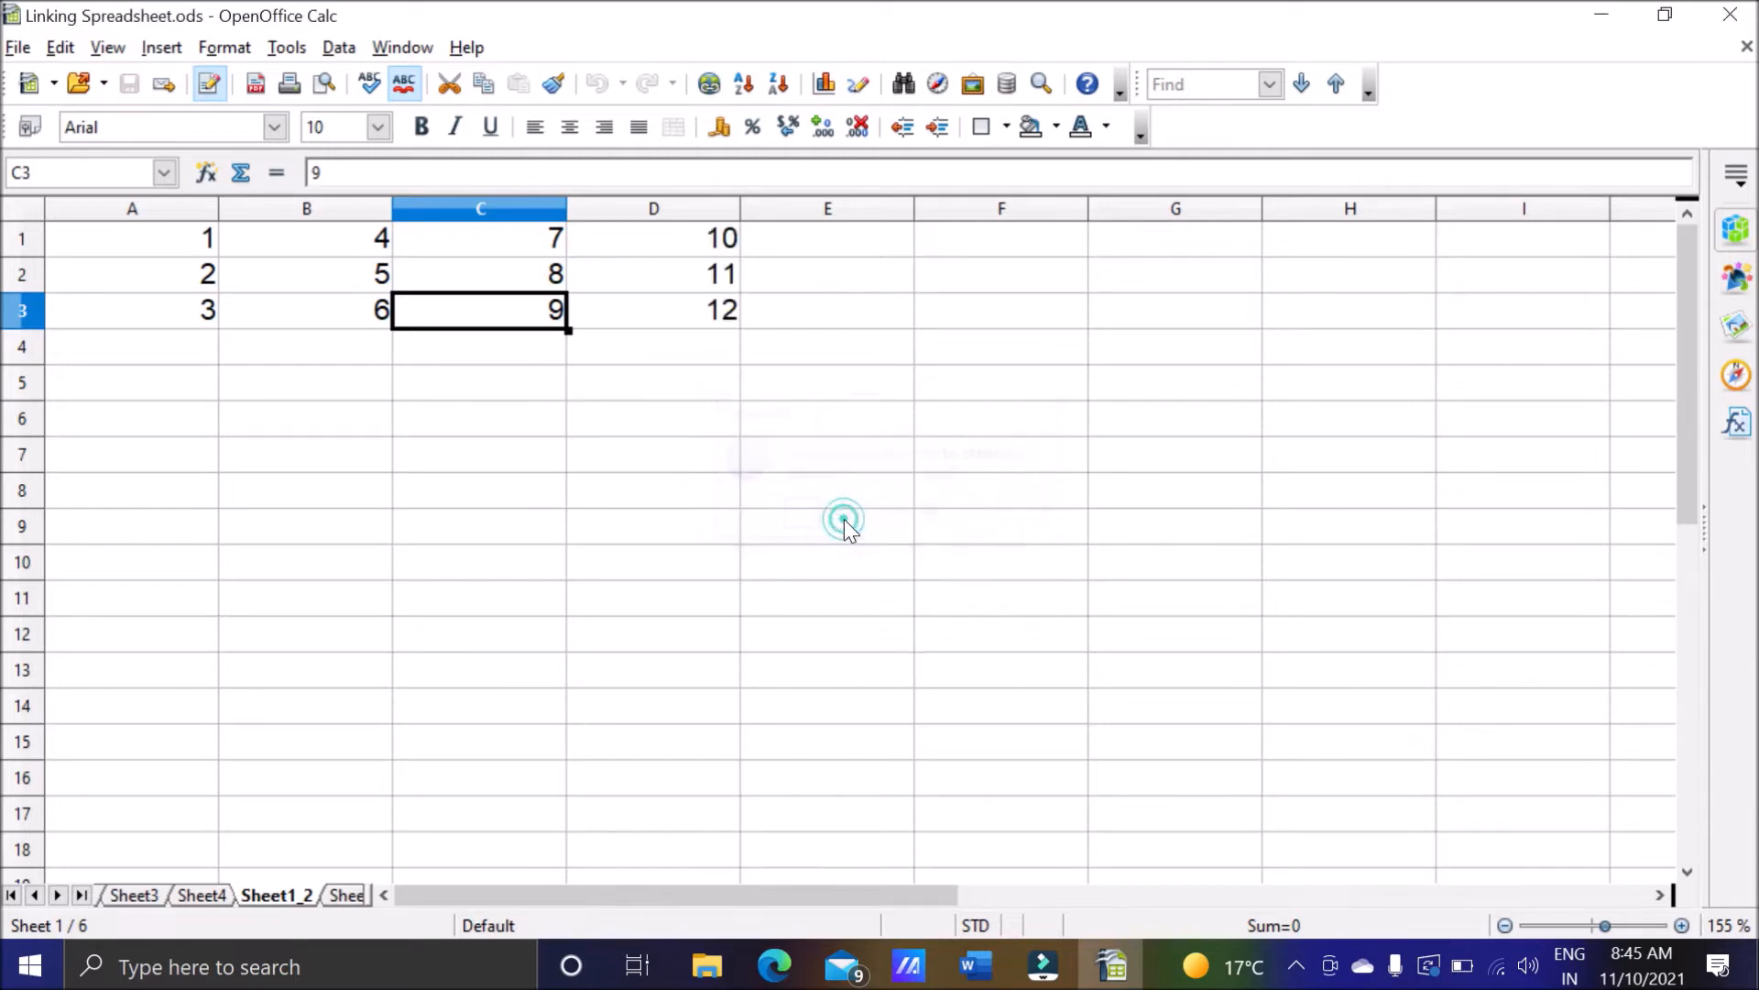
Check cells D1 to D3 of the linked sheet for the data added in NewFile.
left_click(682, 249)
left_click(682, 275)
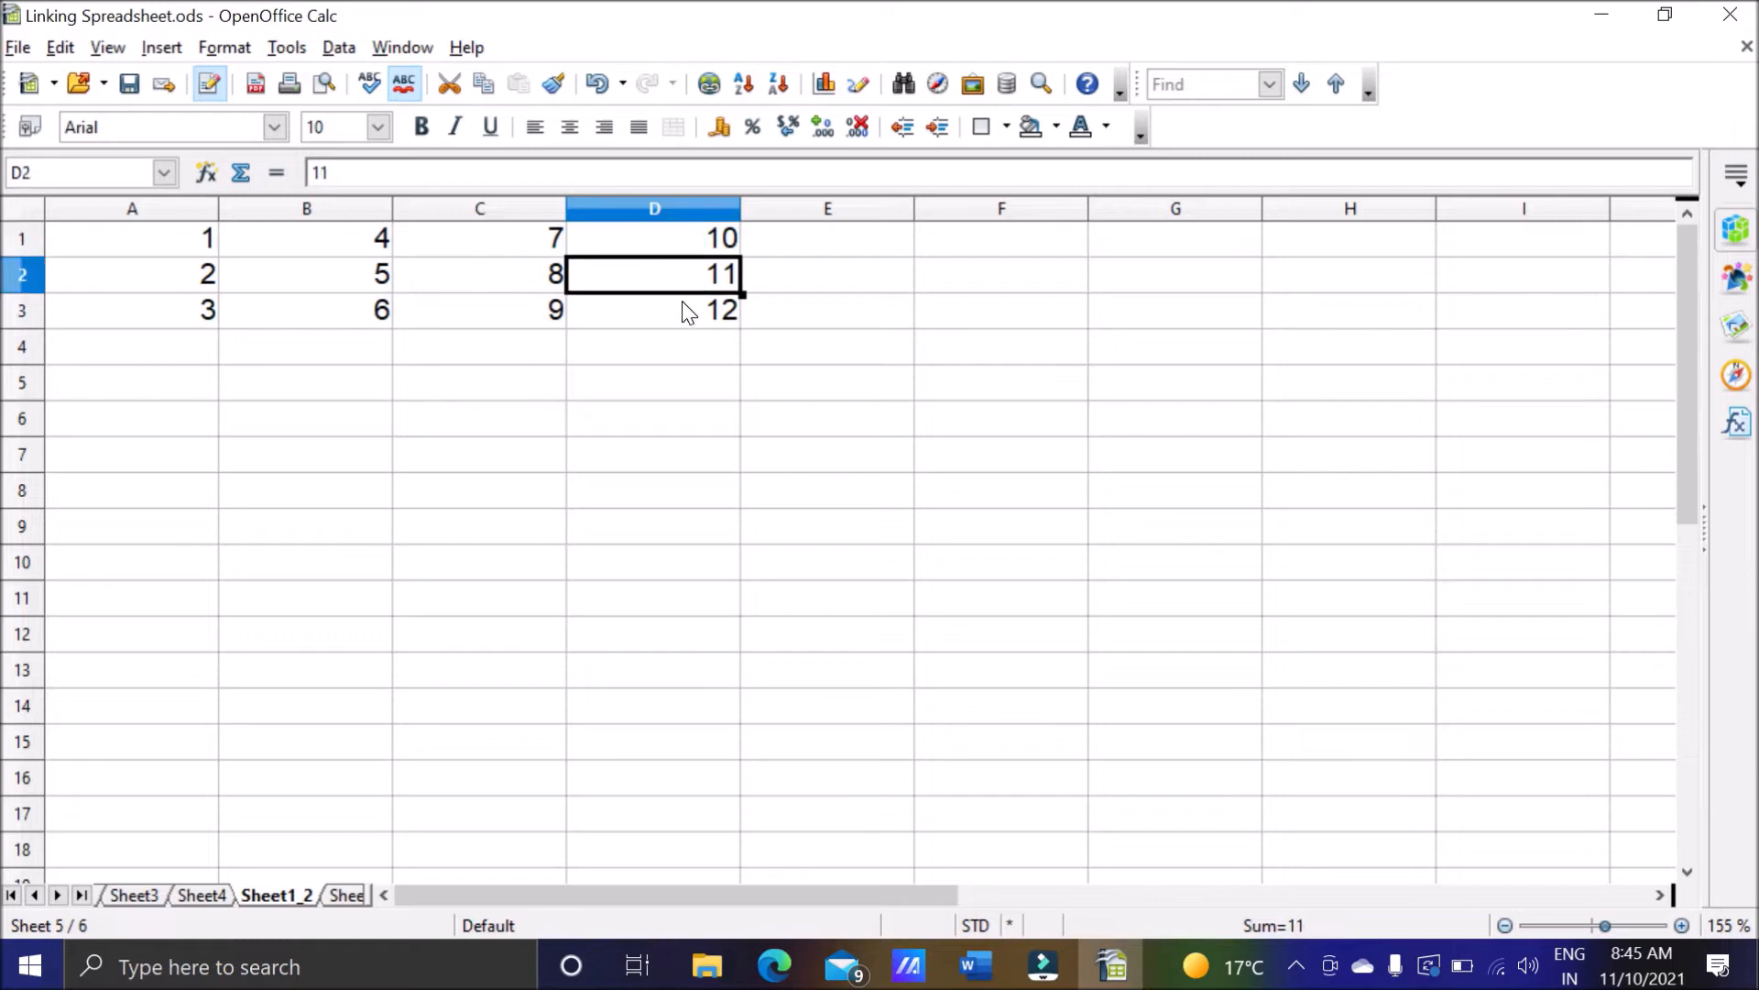
left_click(682, 304)
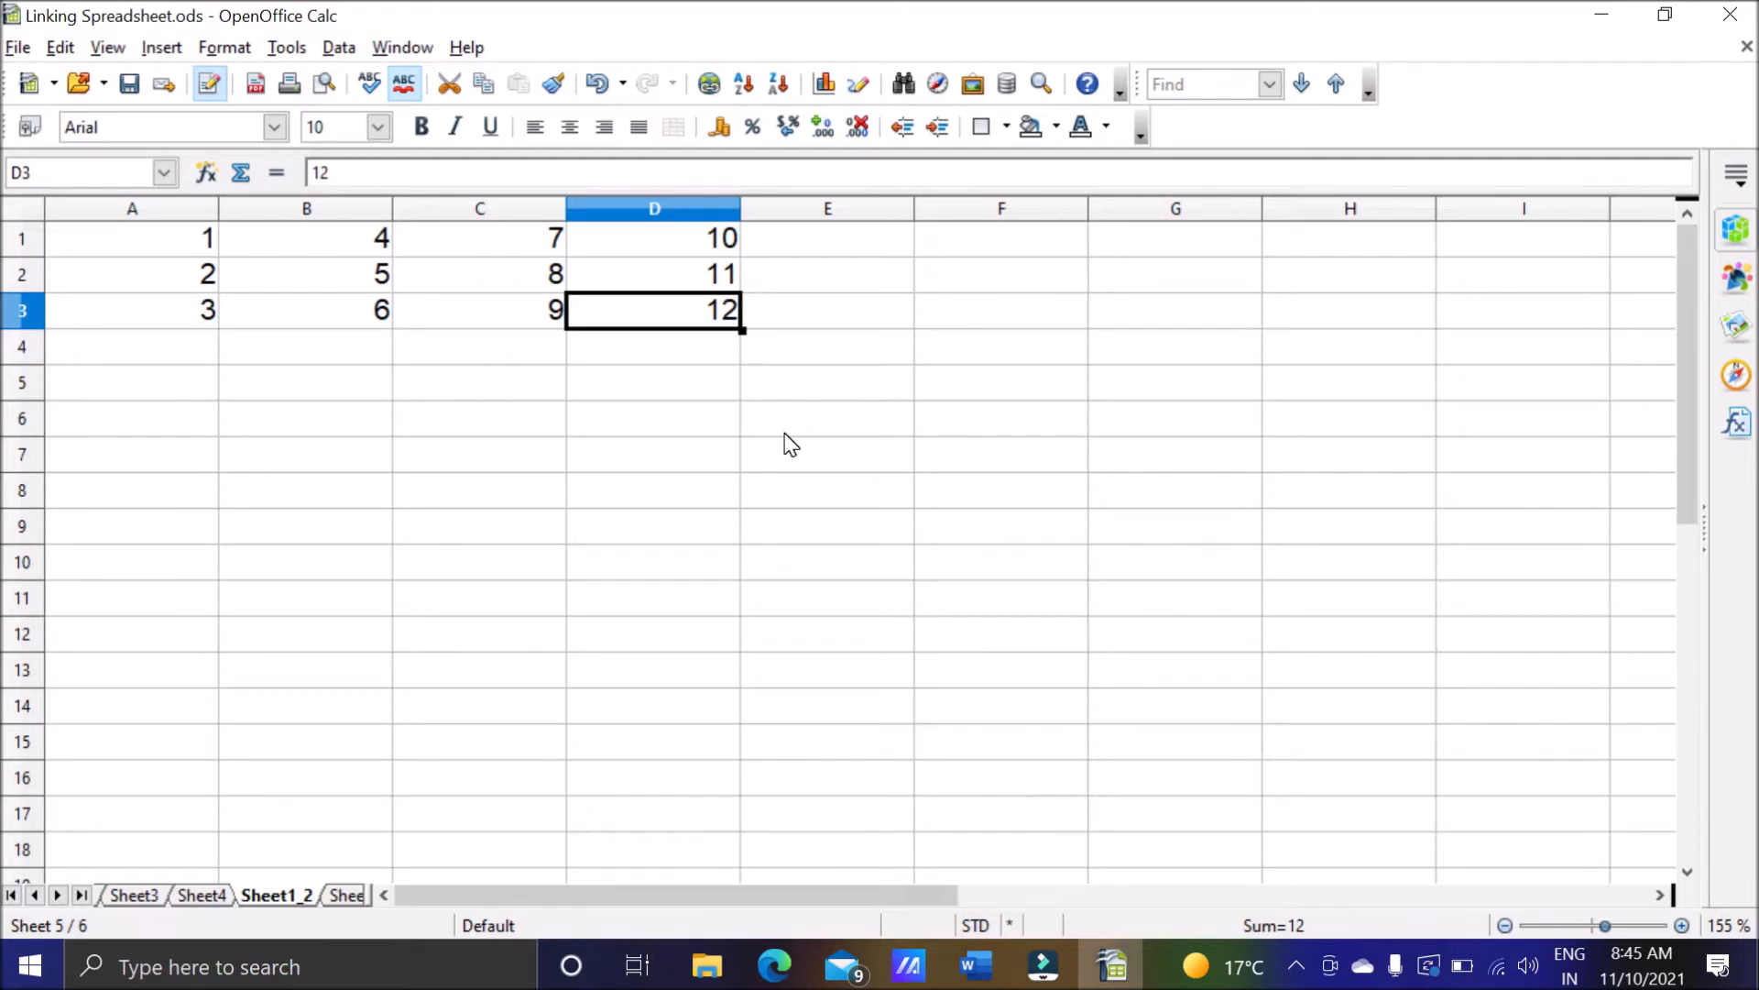
Switch to the Word notes and review the passage on linking external sheets and the question on changing linked sheet settings.
left_click(977, 967)
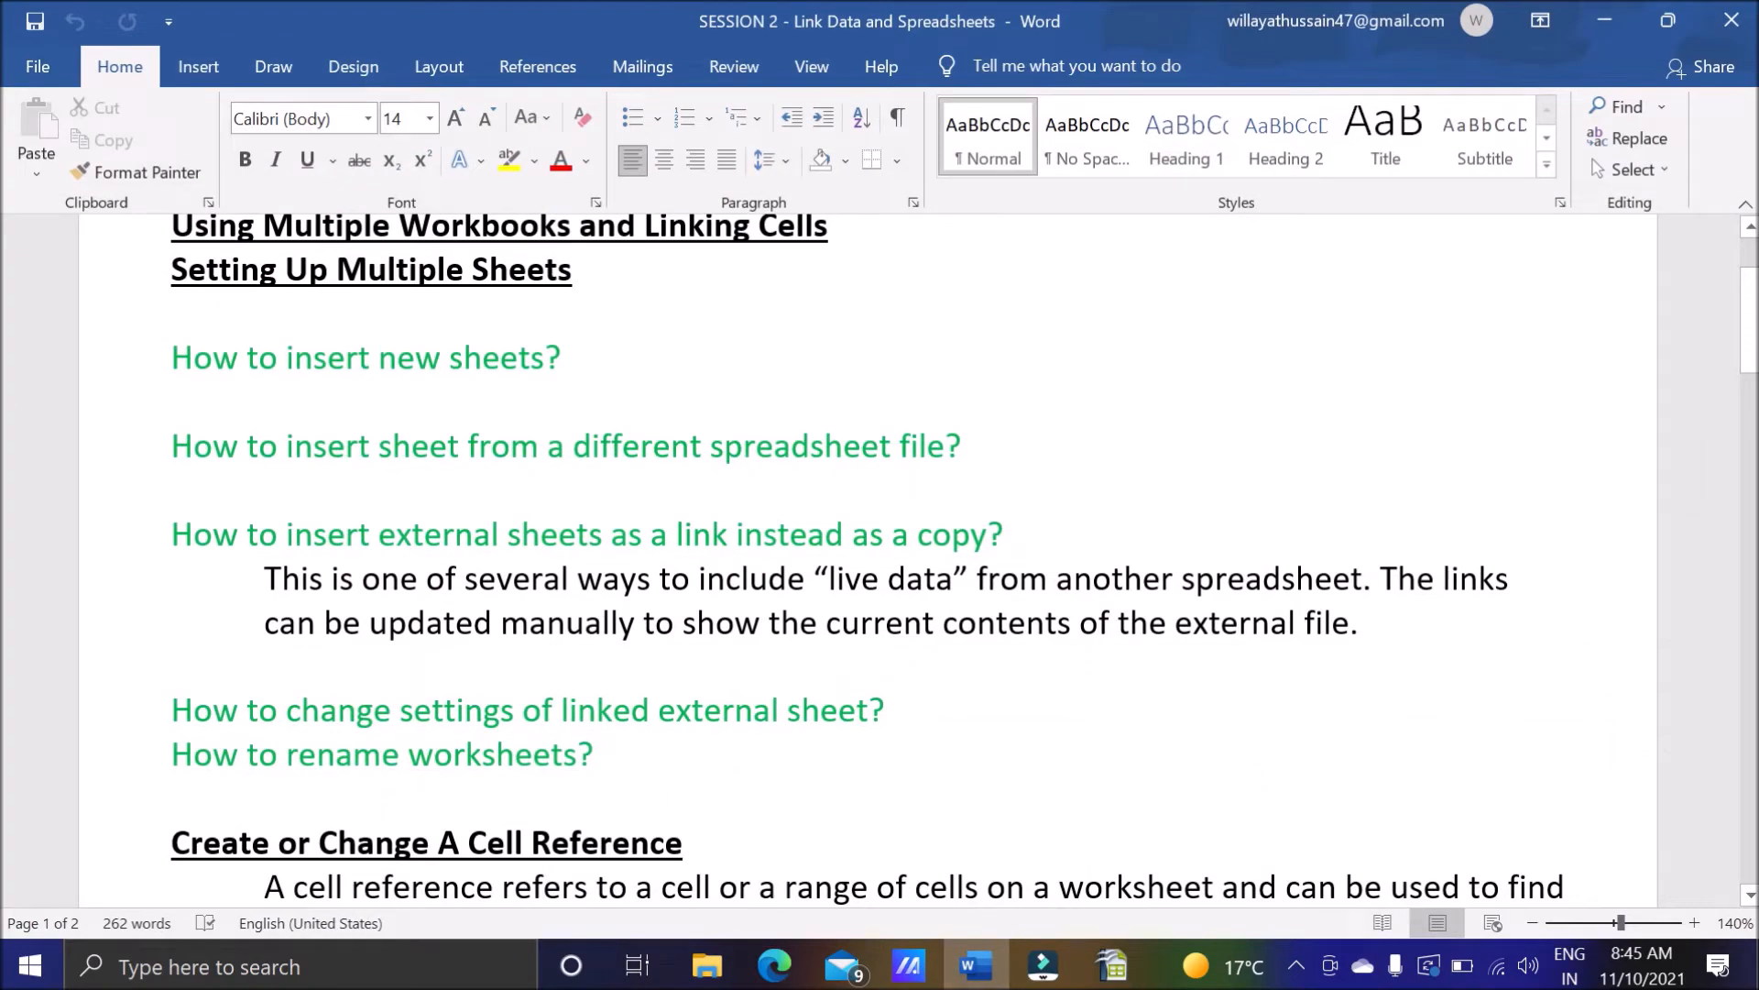
left_click_drag(265, 578, 974, 603)
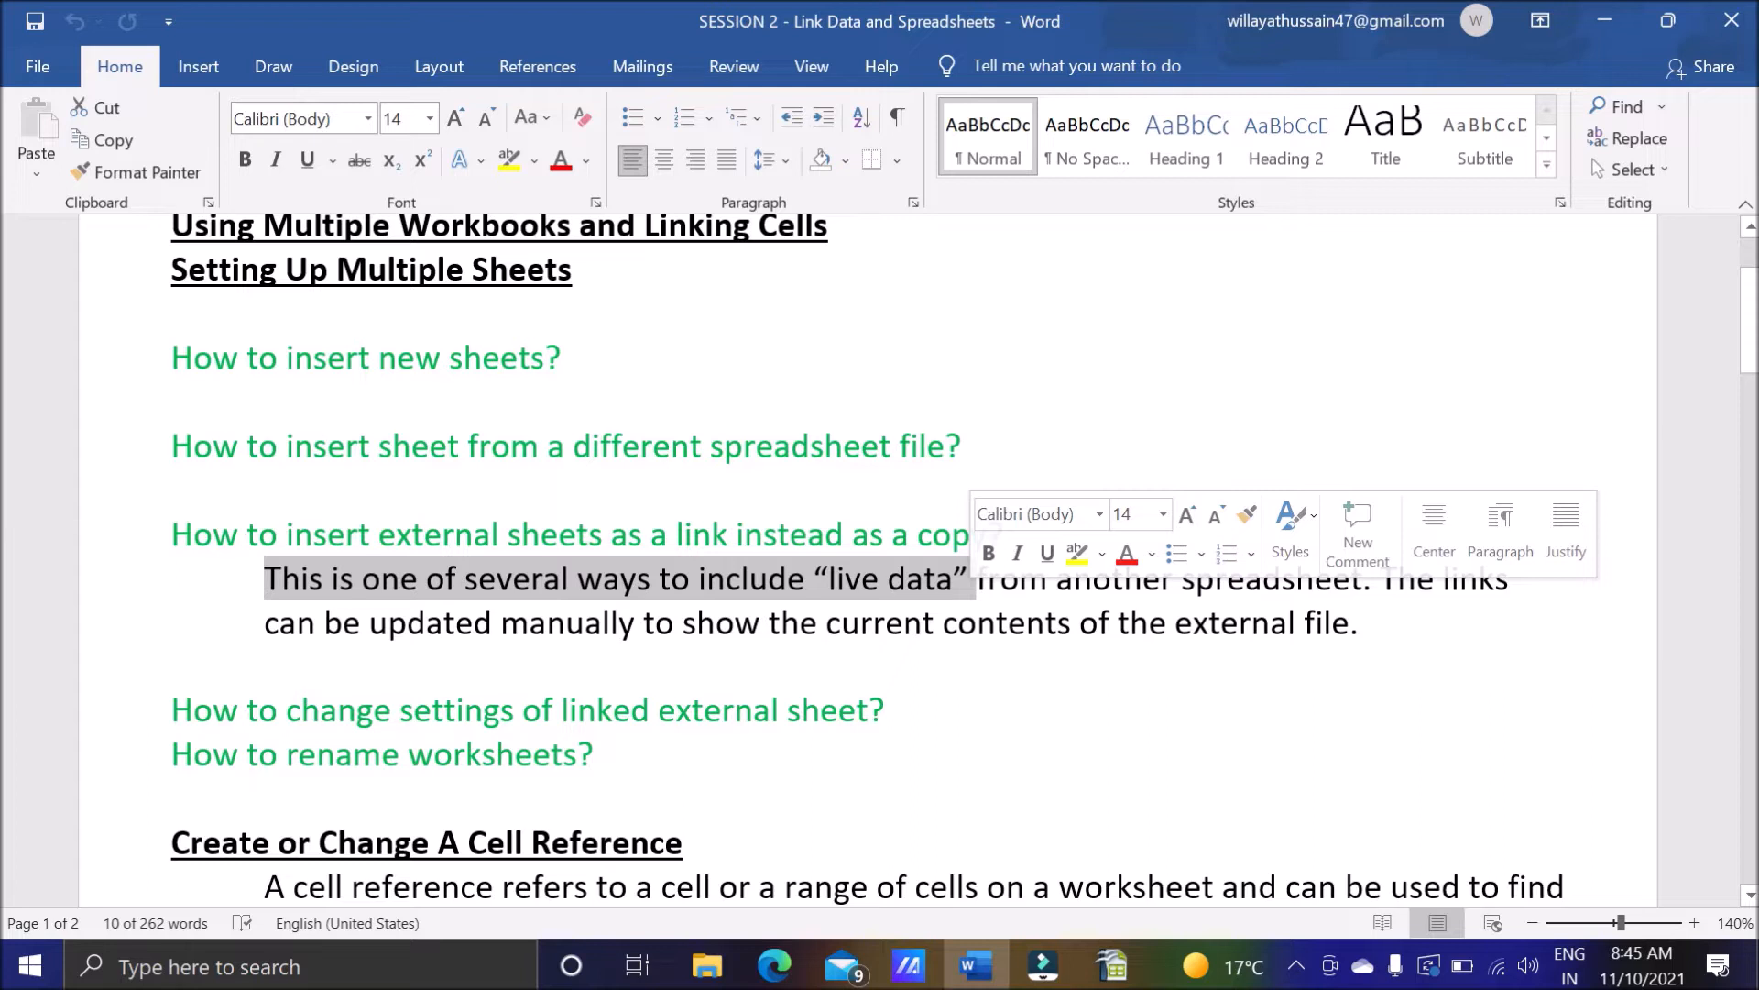
left_click_drag(1364, 579, 1026, 588)
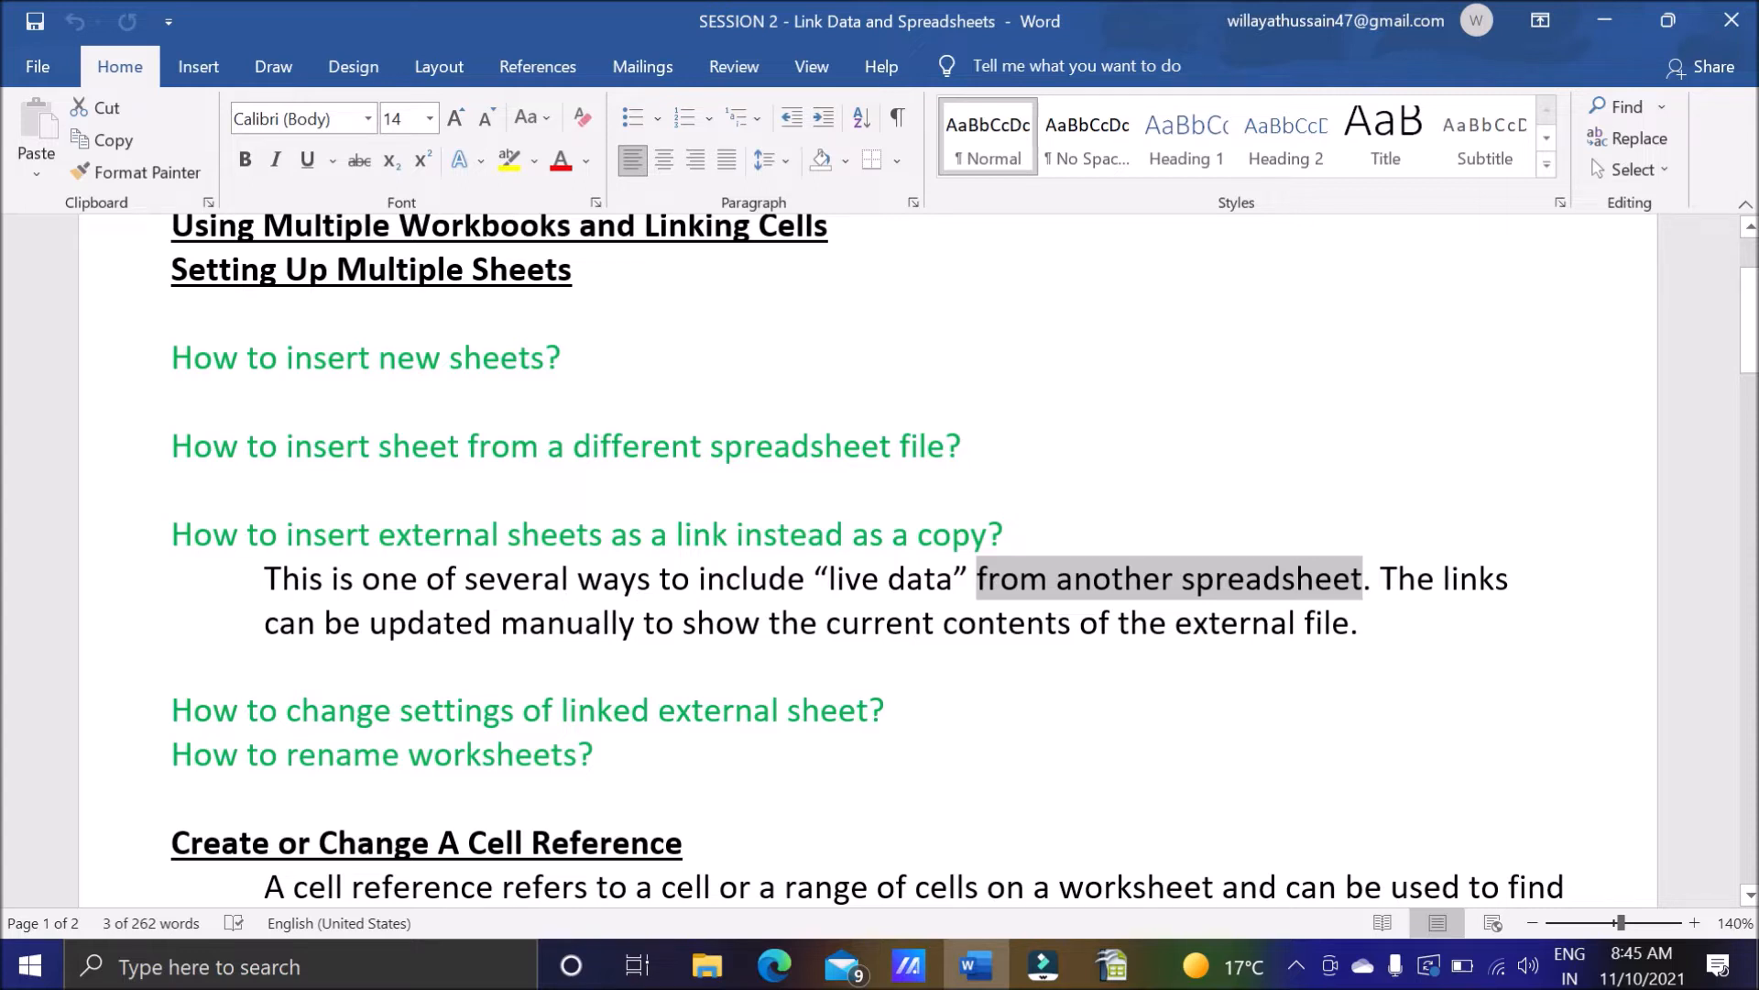
left_click_drag(1350, 623, 682, 623)
left_click(1375, 625)
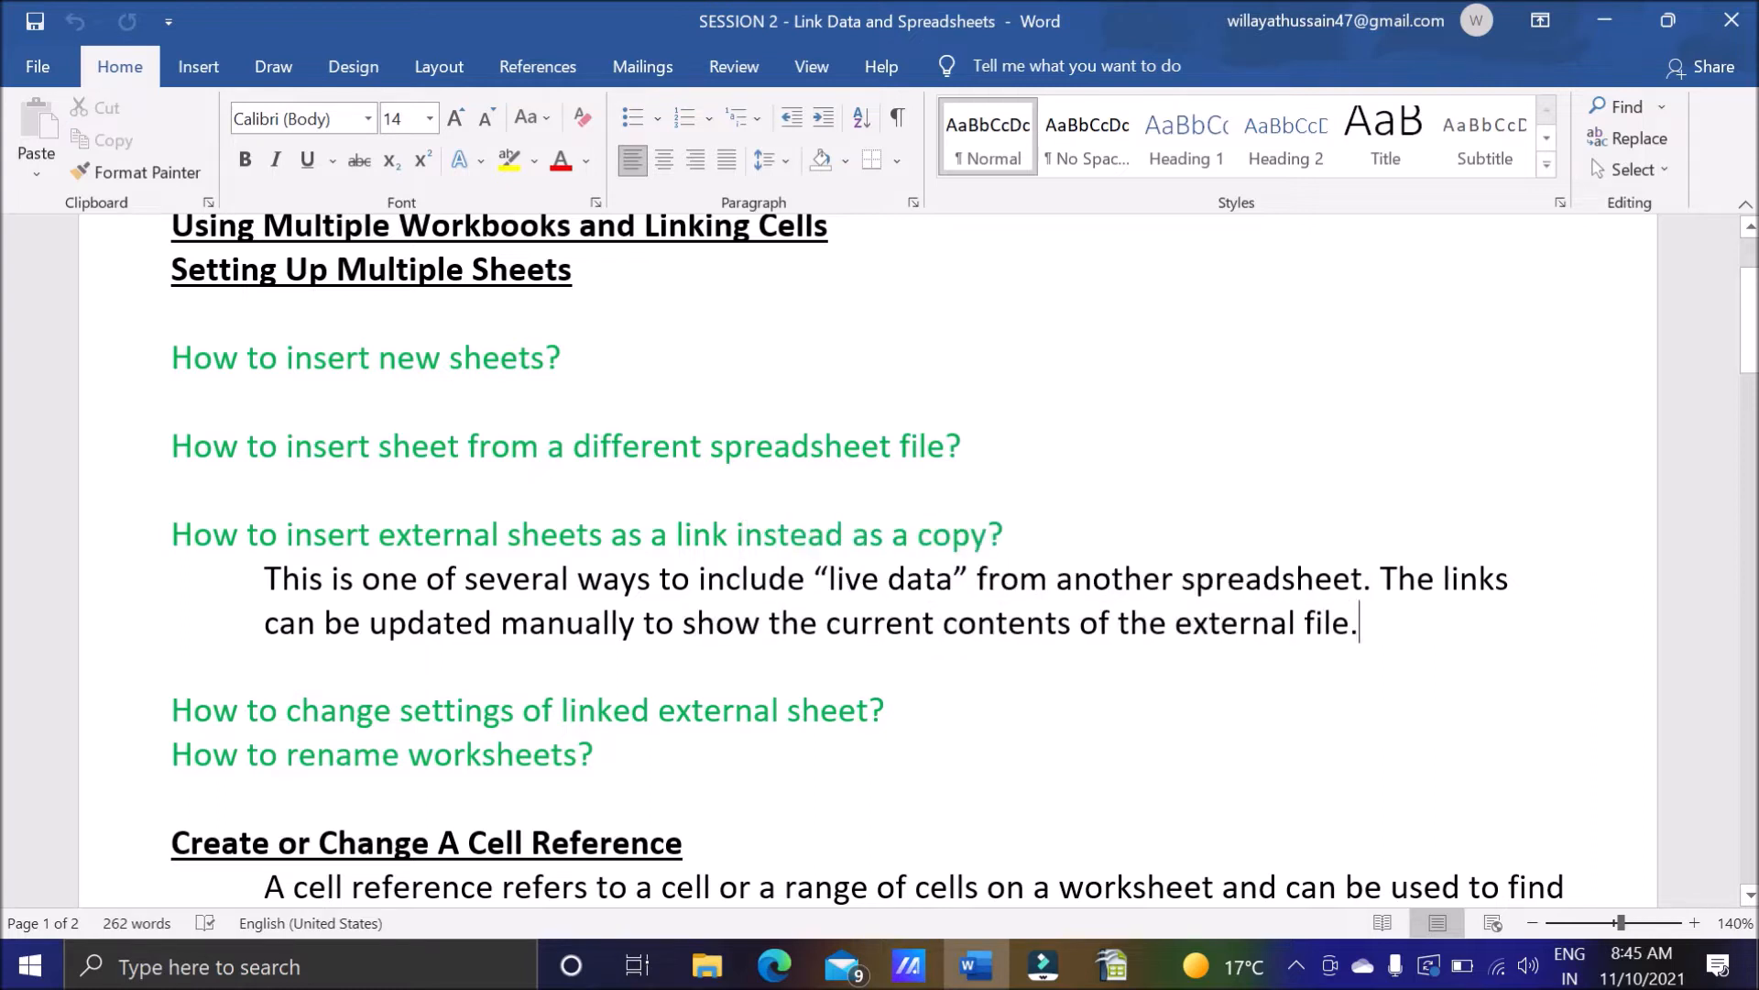
scroll(867, 561, "down", 1)
scroll(868, 561, "down", 1)
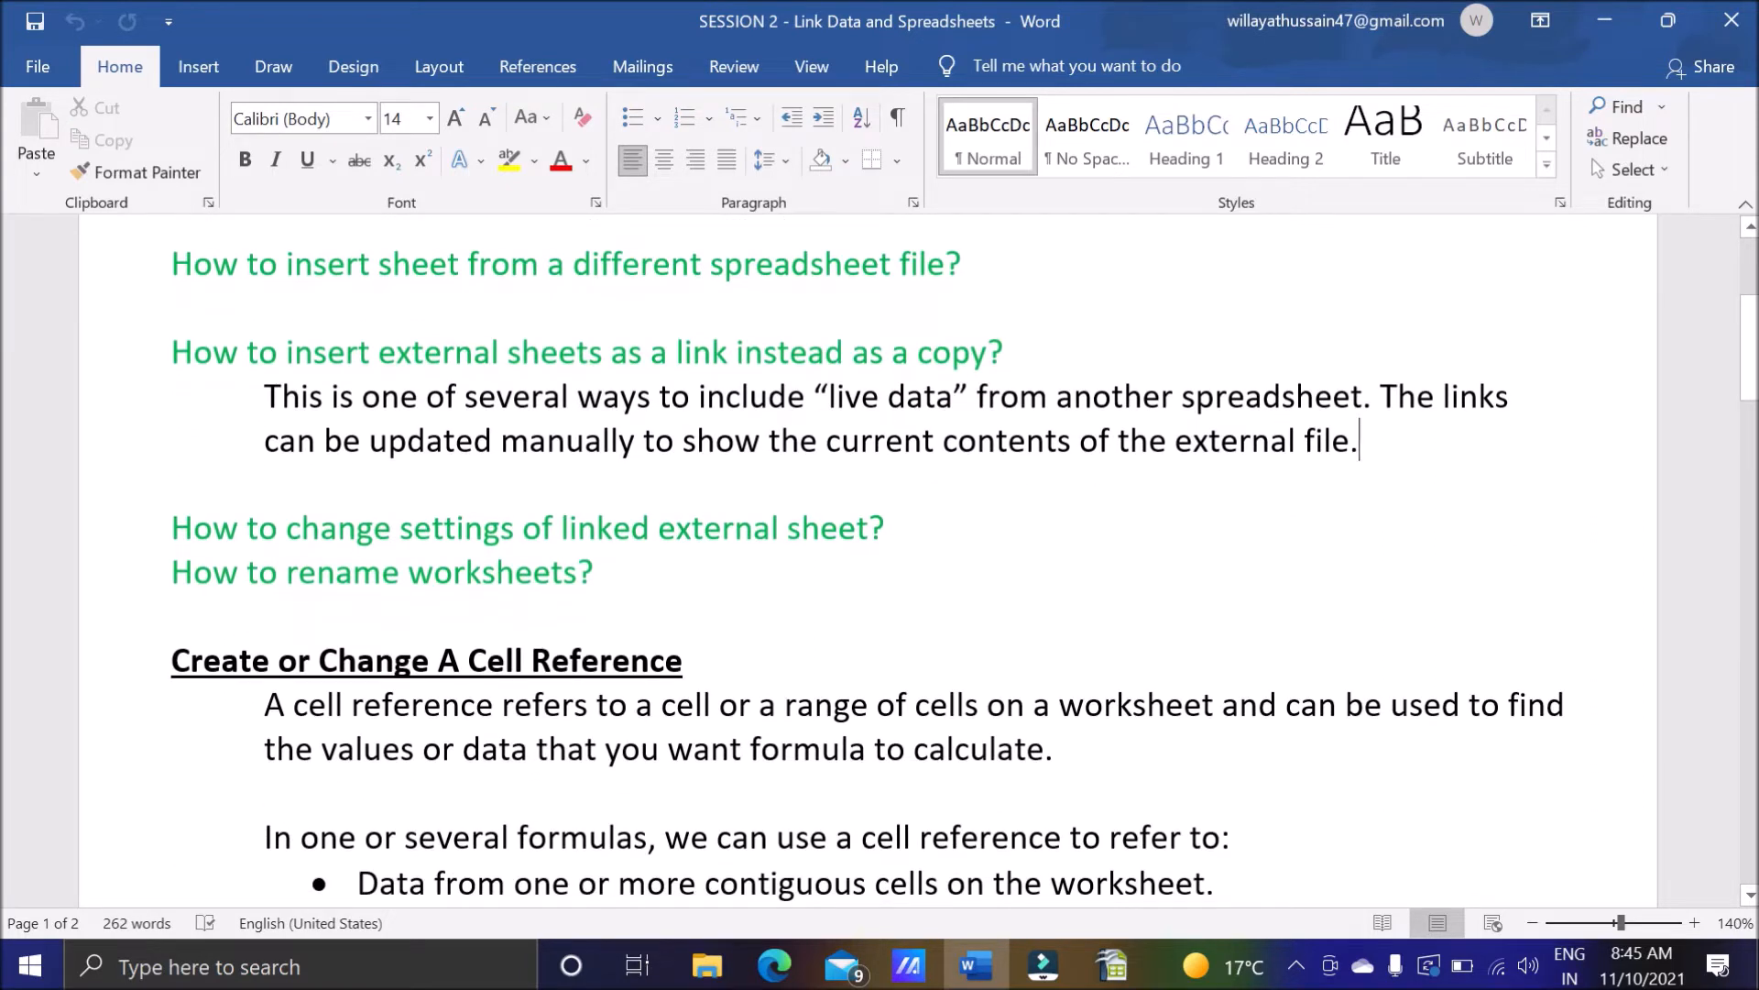
left_click_drag(172, 528, 1006, 539)
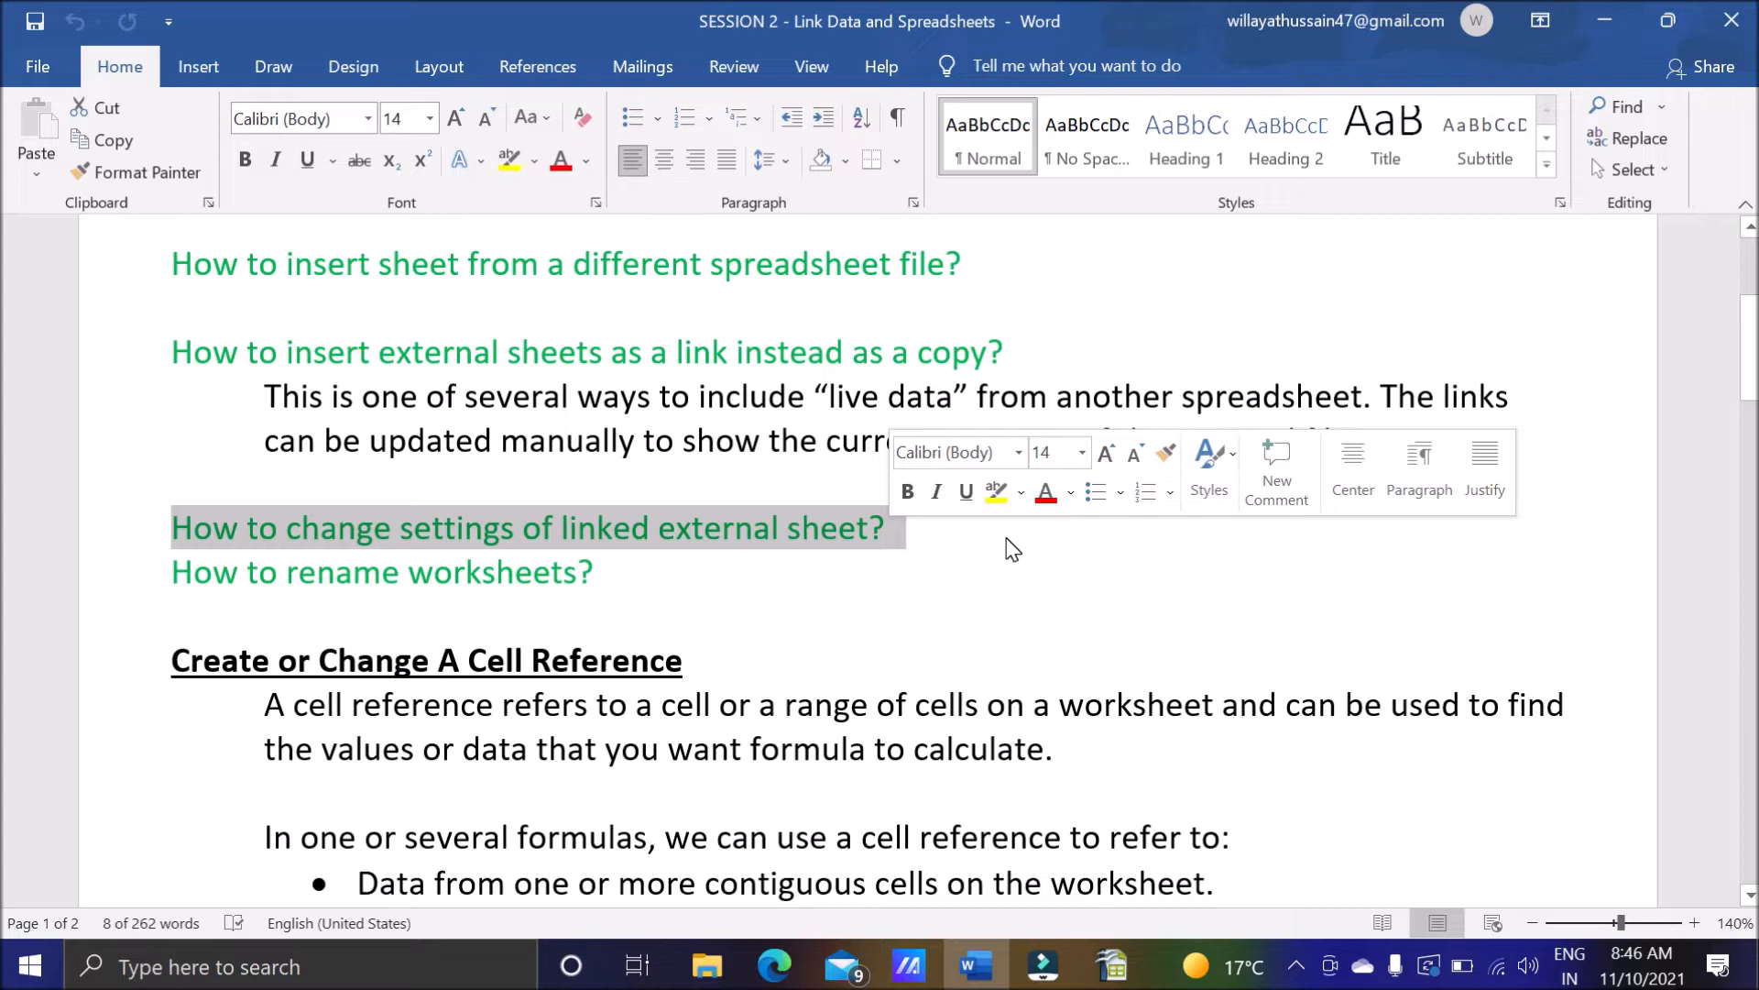
left_click(942, 526)
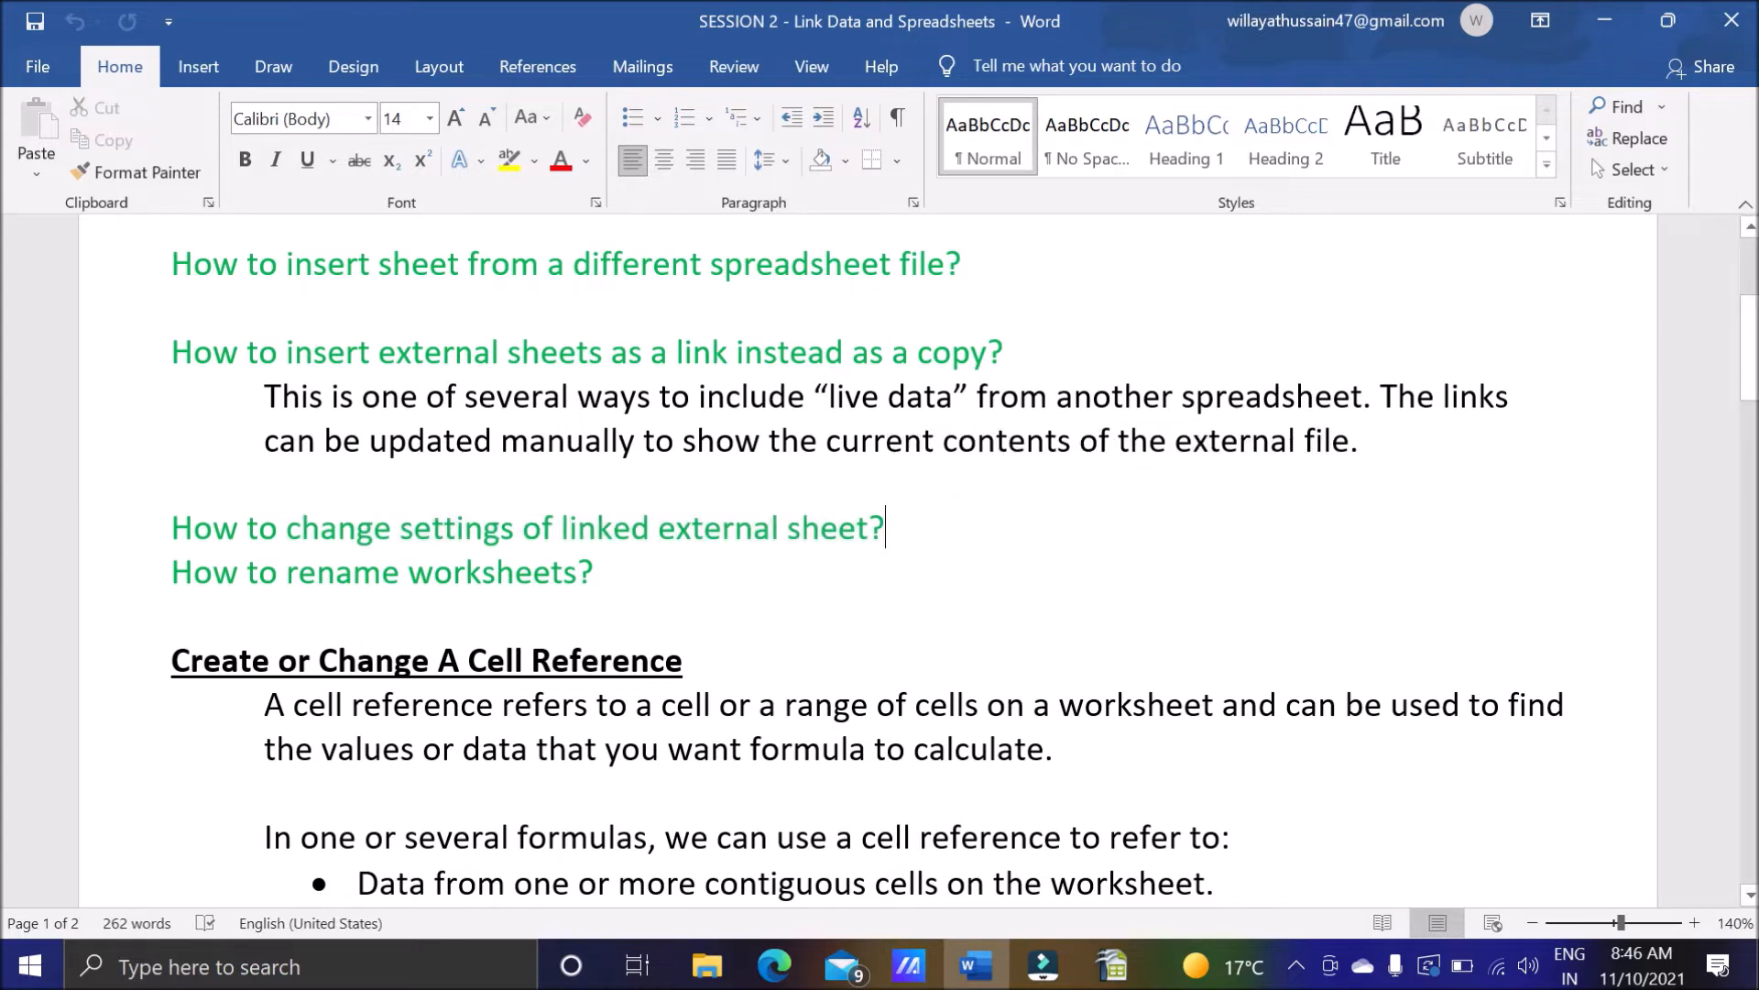
Switch to the Calc spreadsheet and open the general Calc options containing the link updating settings.
left_click(1113, 964)
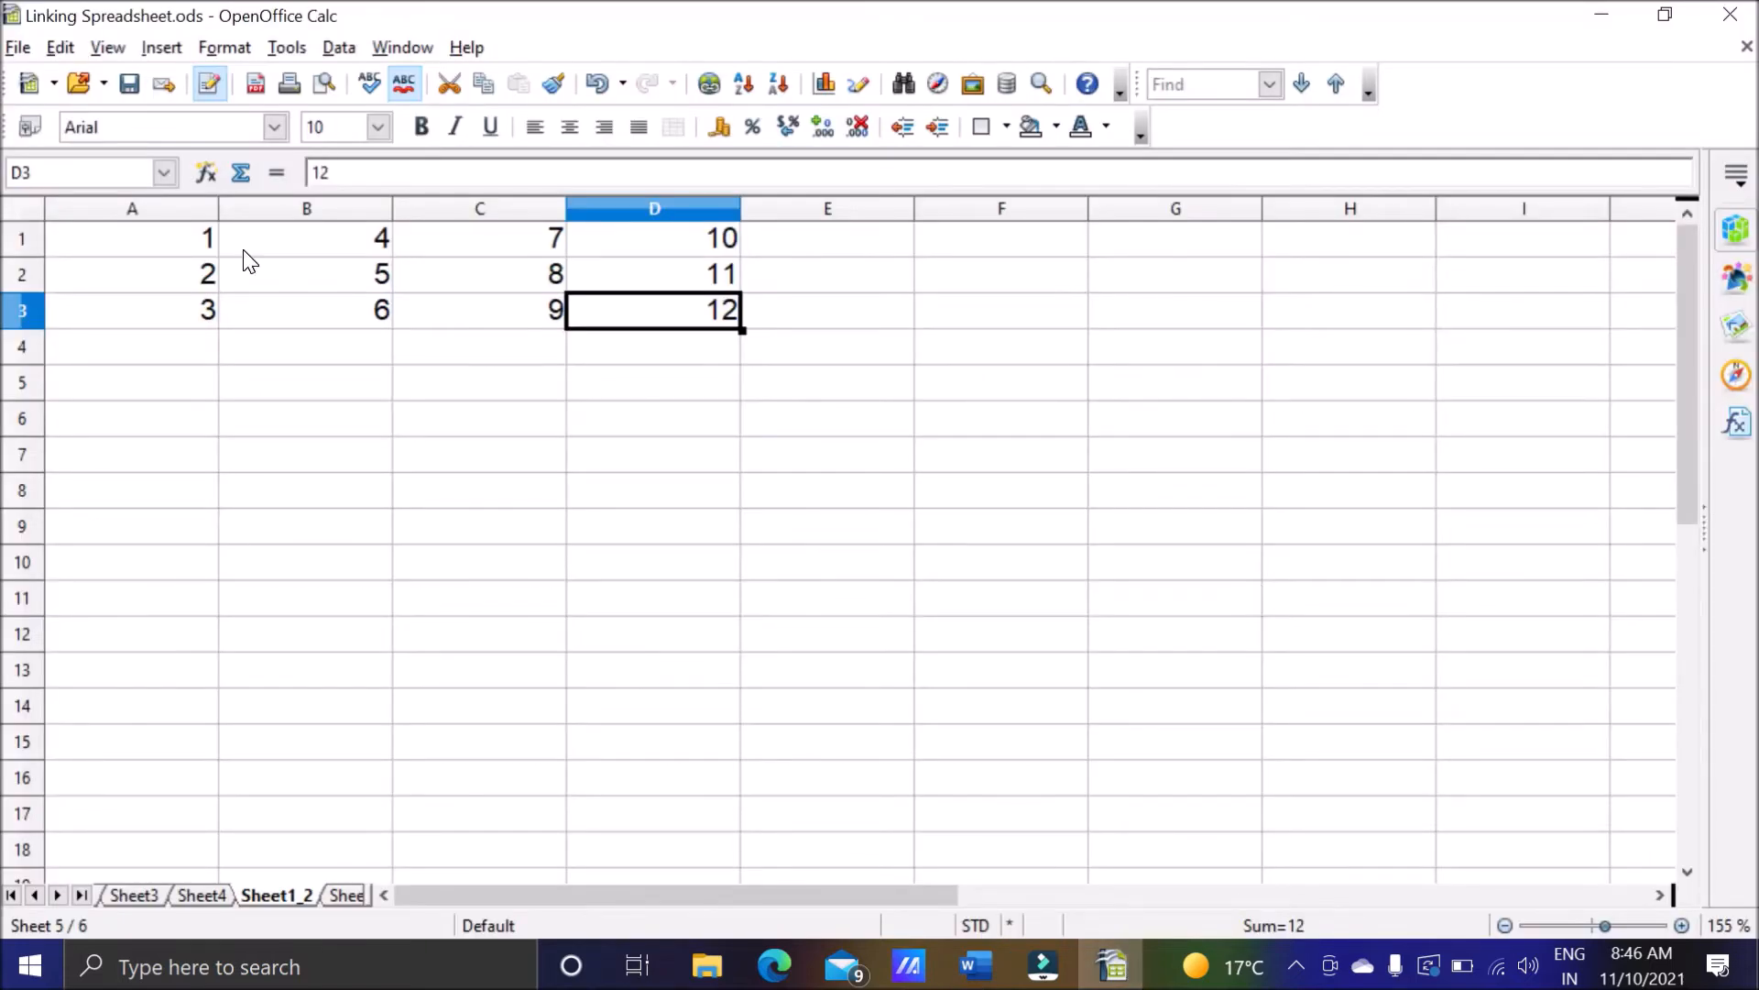
left_click(299, 53)
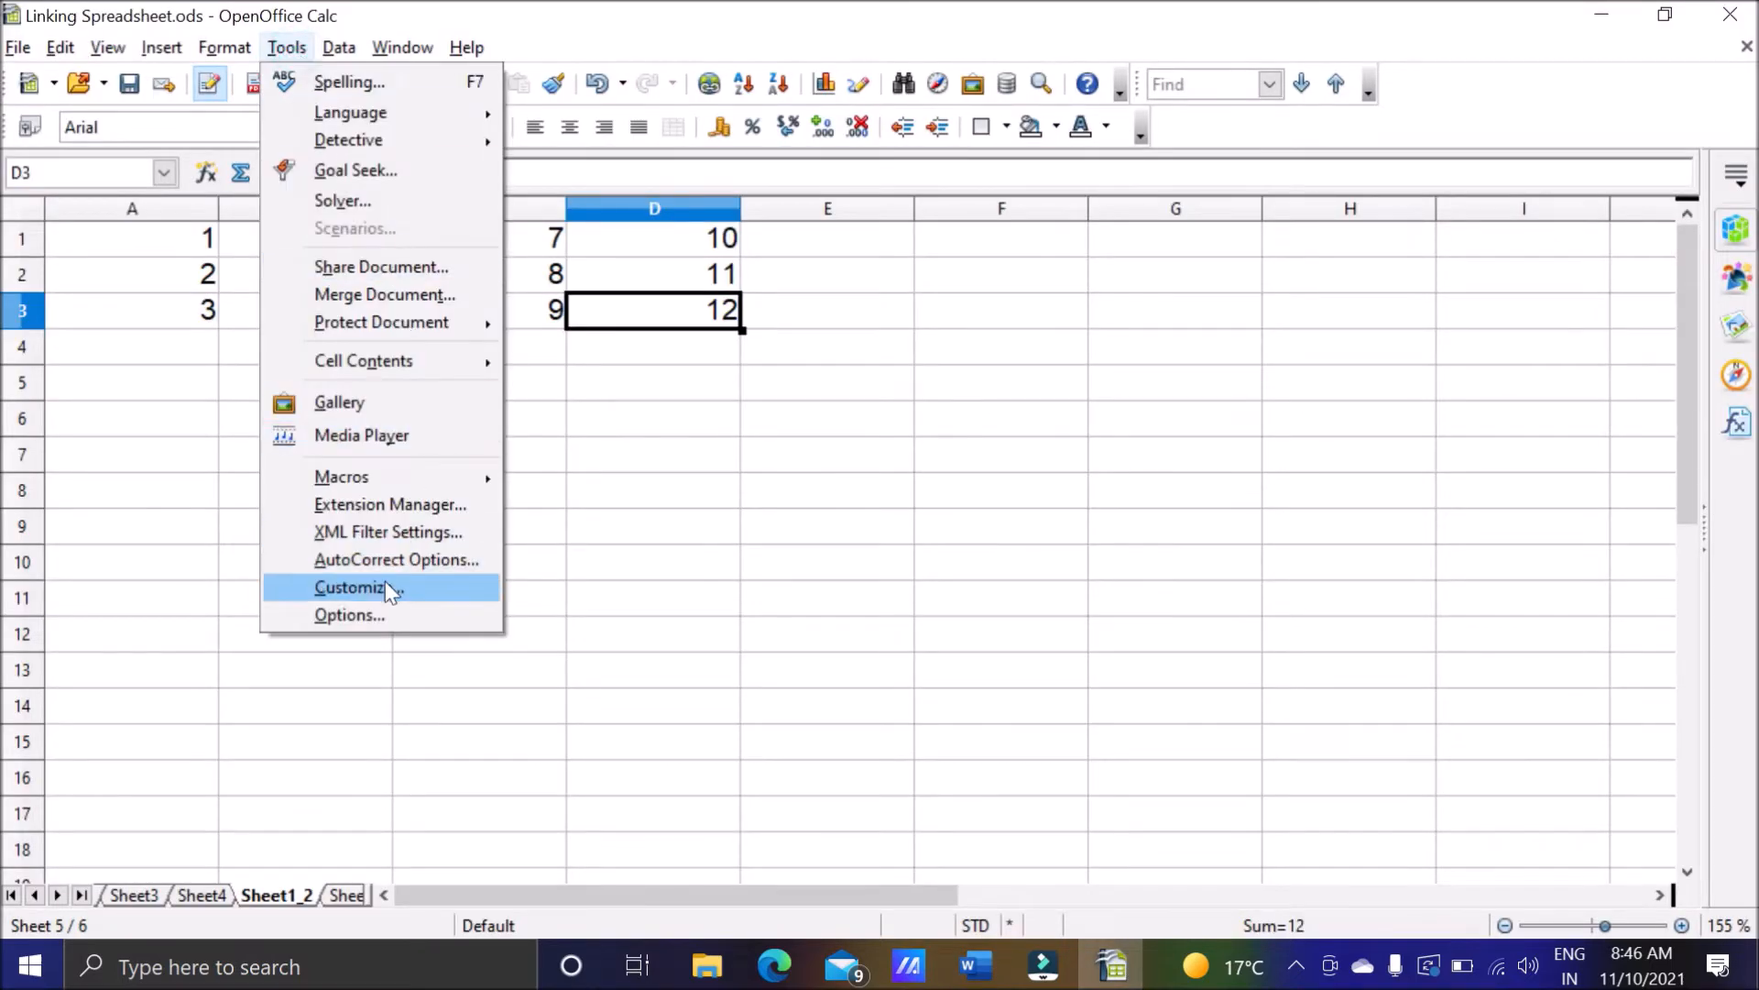
left_click(371, 624)
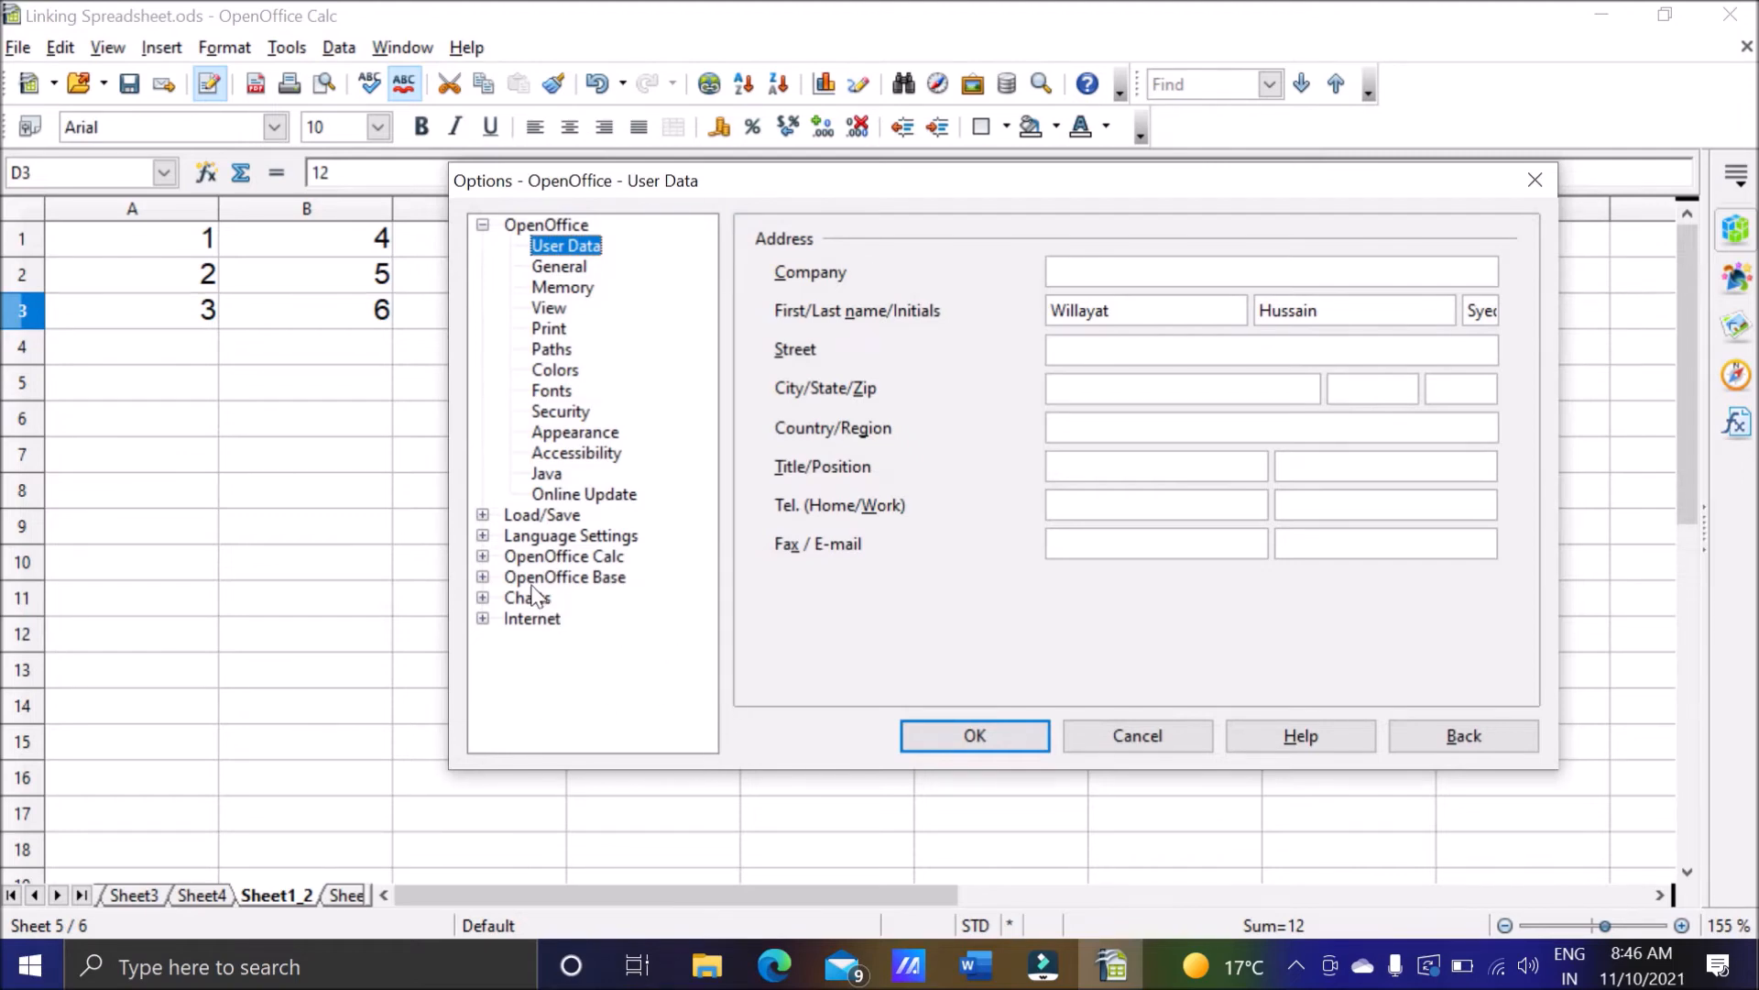
left_click(482, 555)
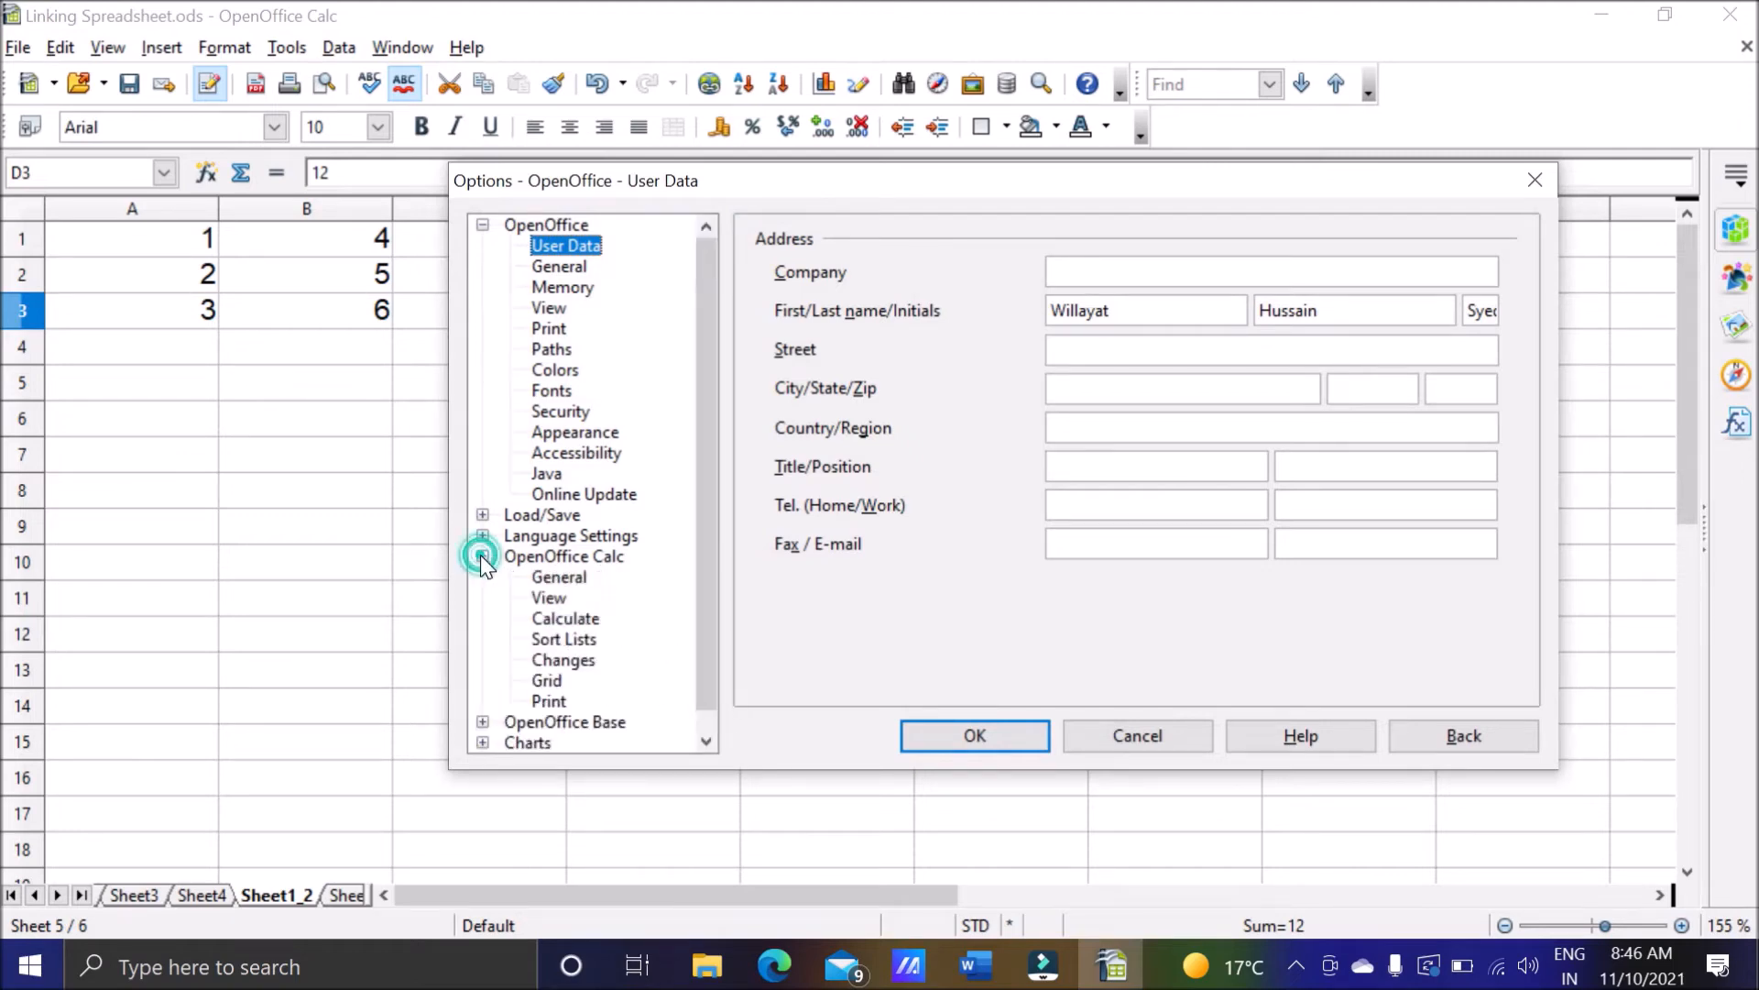
left_click(565, 584)
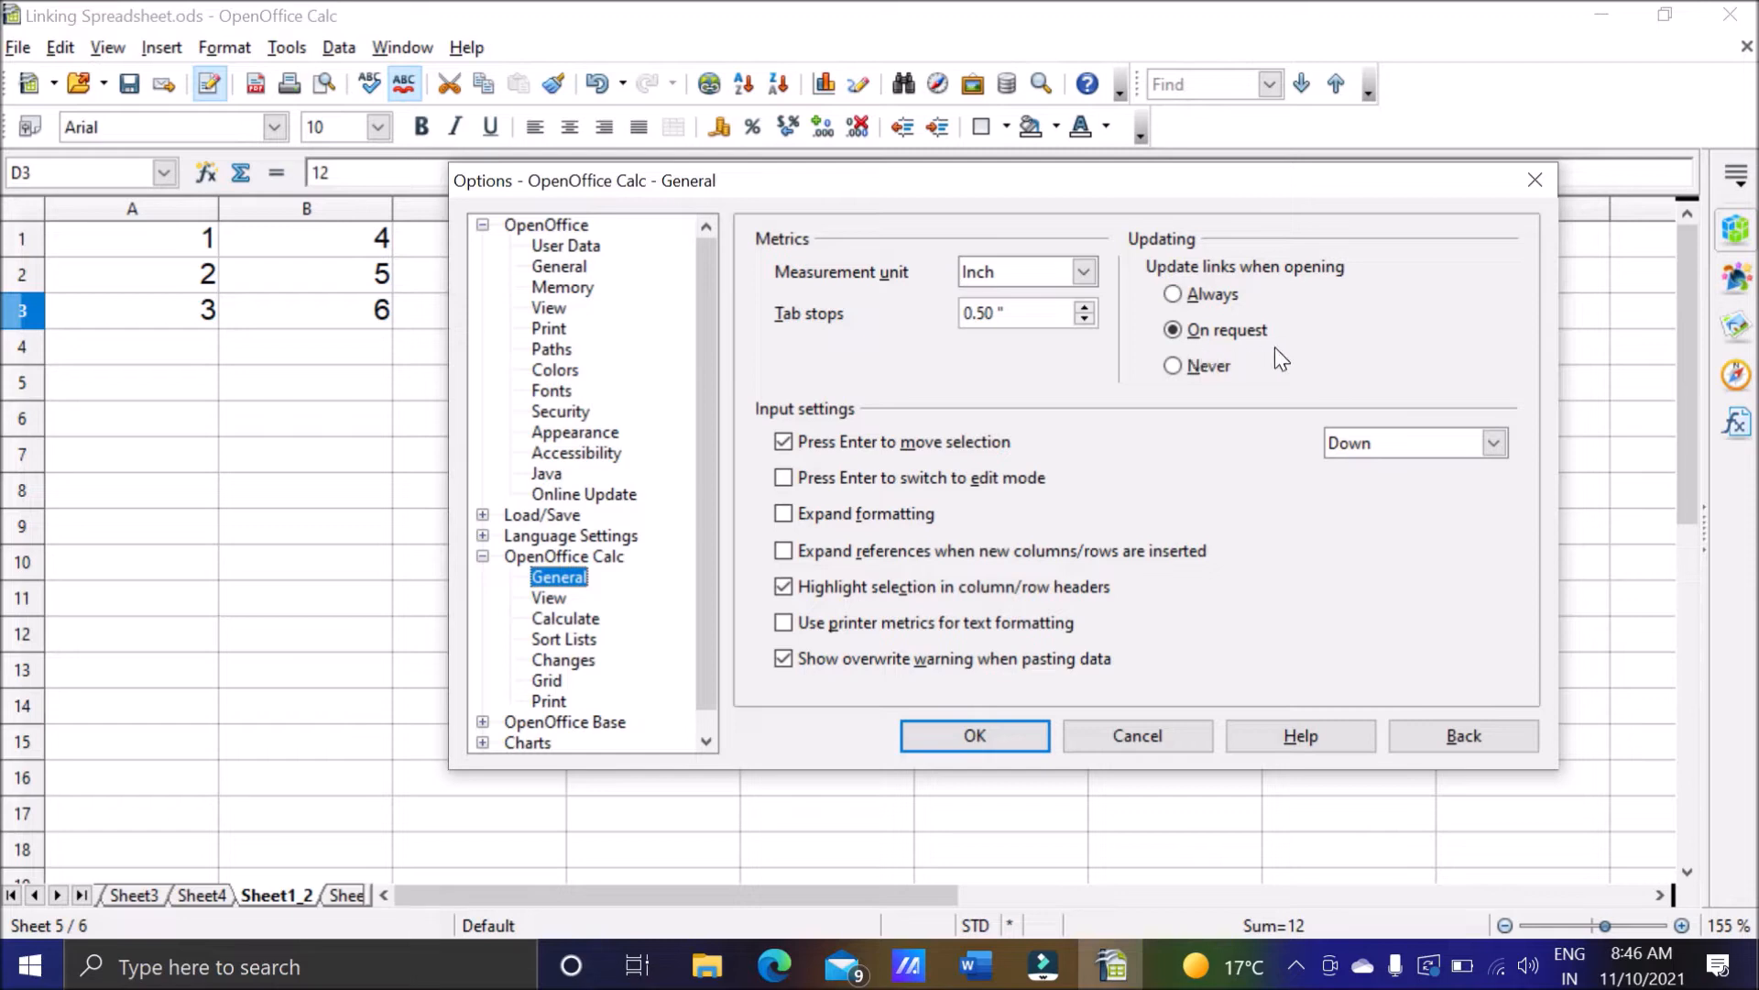
Try the Always and Never choices for updating links when opening, and apply the options with On request selected.
left_click(1171, 294)
left_click(1180, 336)
left_click(1184, 367)
left_click(1180, 334)
left_click(939, 747)
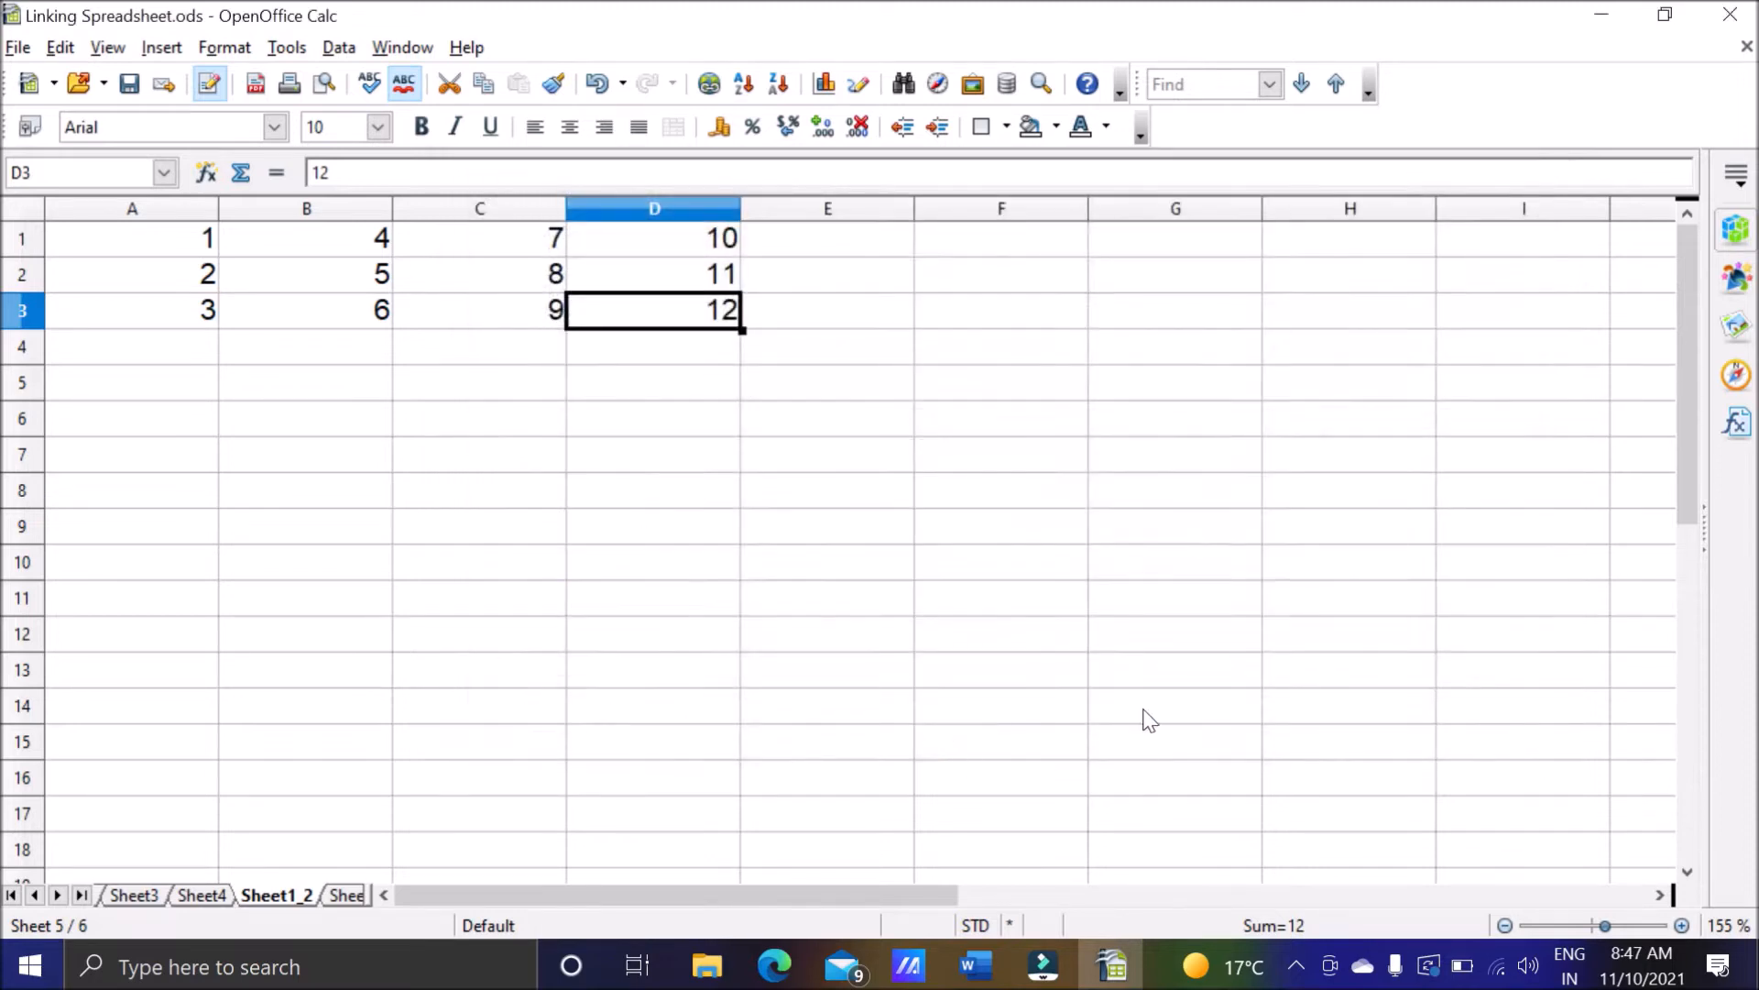
Switch to the Word notes and review the question on how to rename worksheets.
left_click(979, 967)
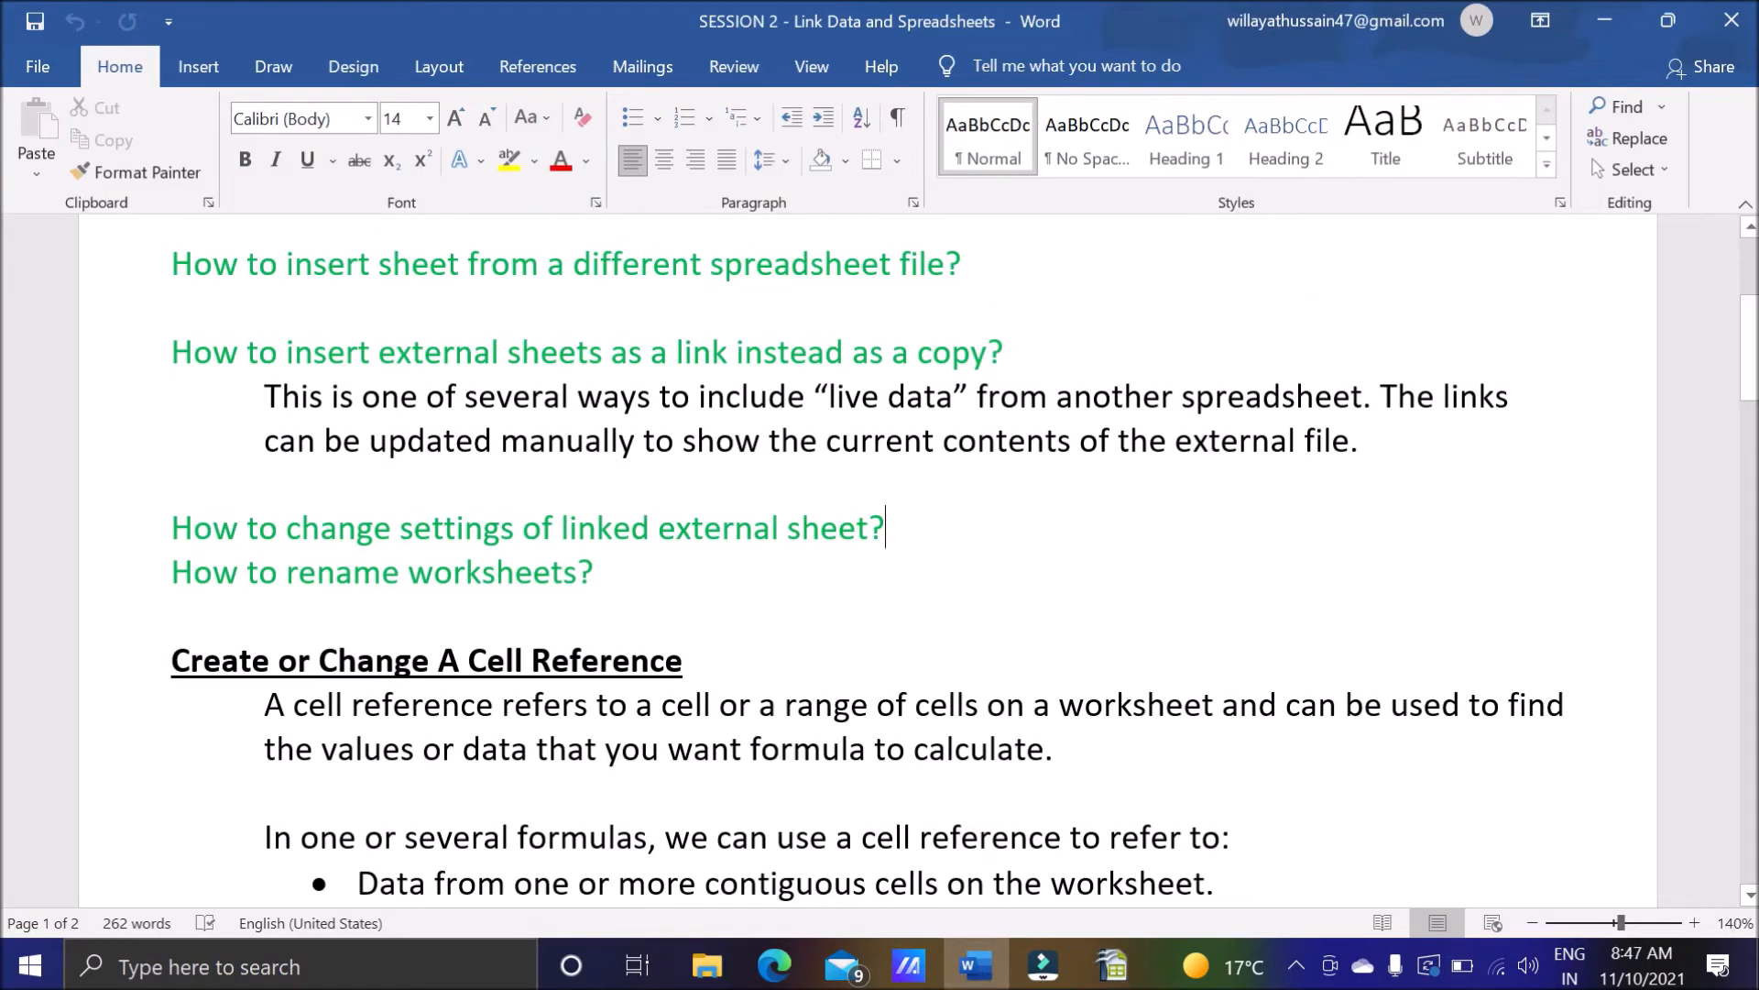
scroll(880, 568, "down", 1)
left_click_drag(172, 480, 958, 545)
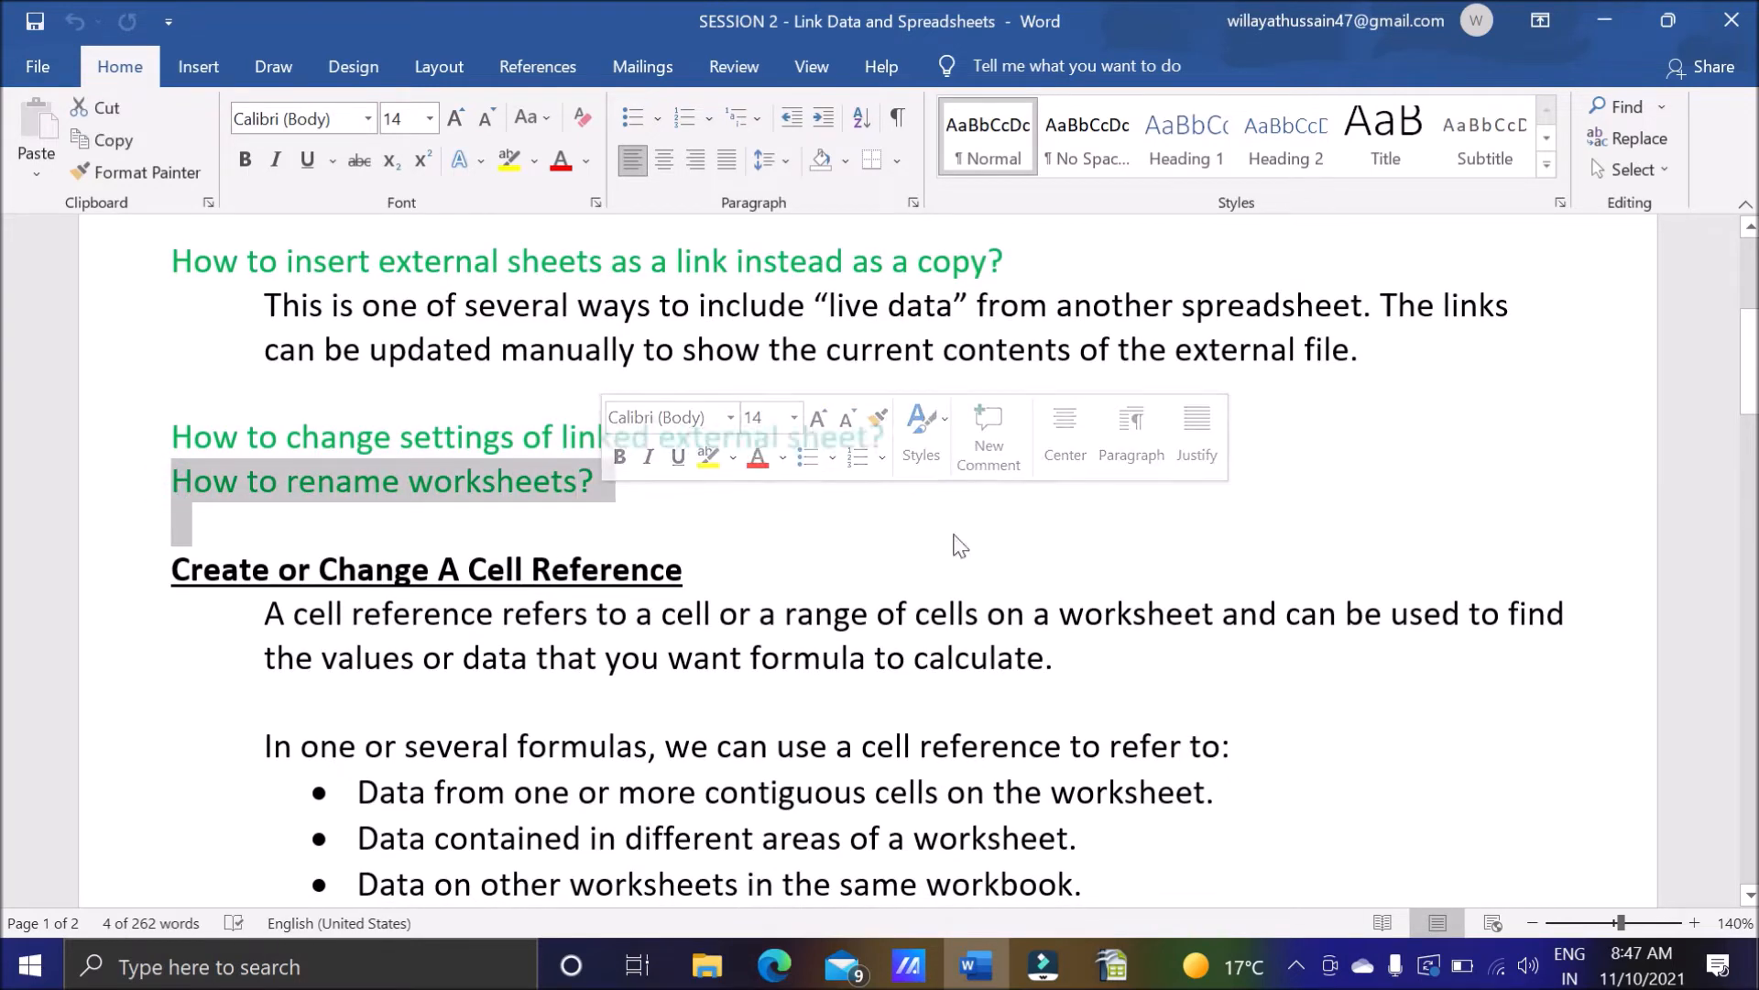
left_click(719, 510)
Switch back to the Calc spreadsheet and delete the linked sheet Sheet1_2.
left_click(1107, 947)
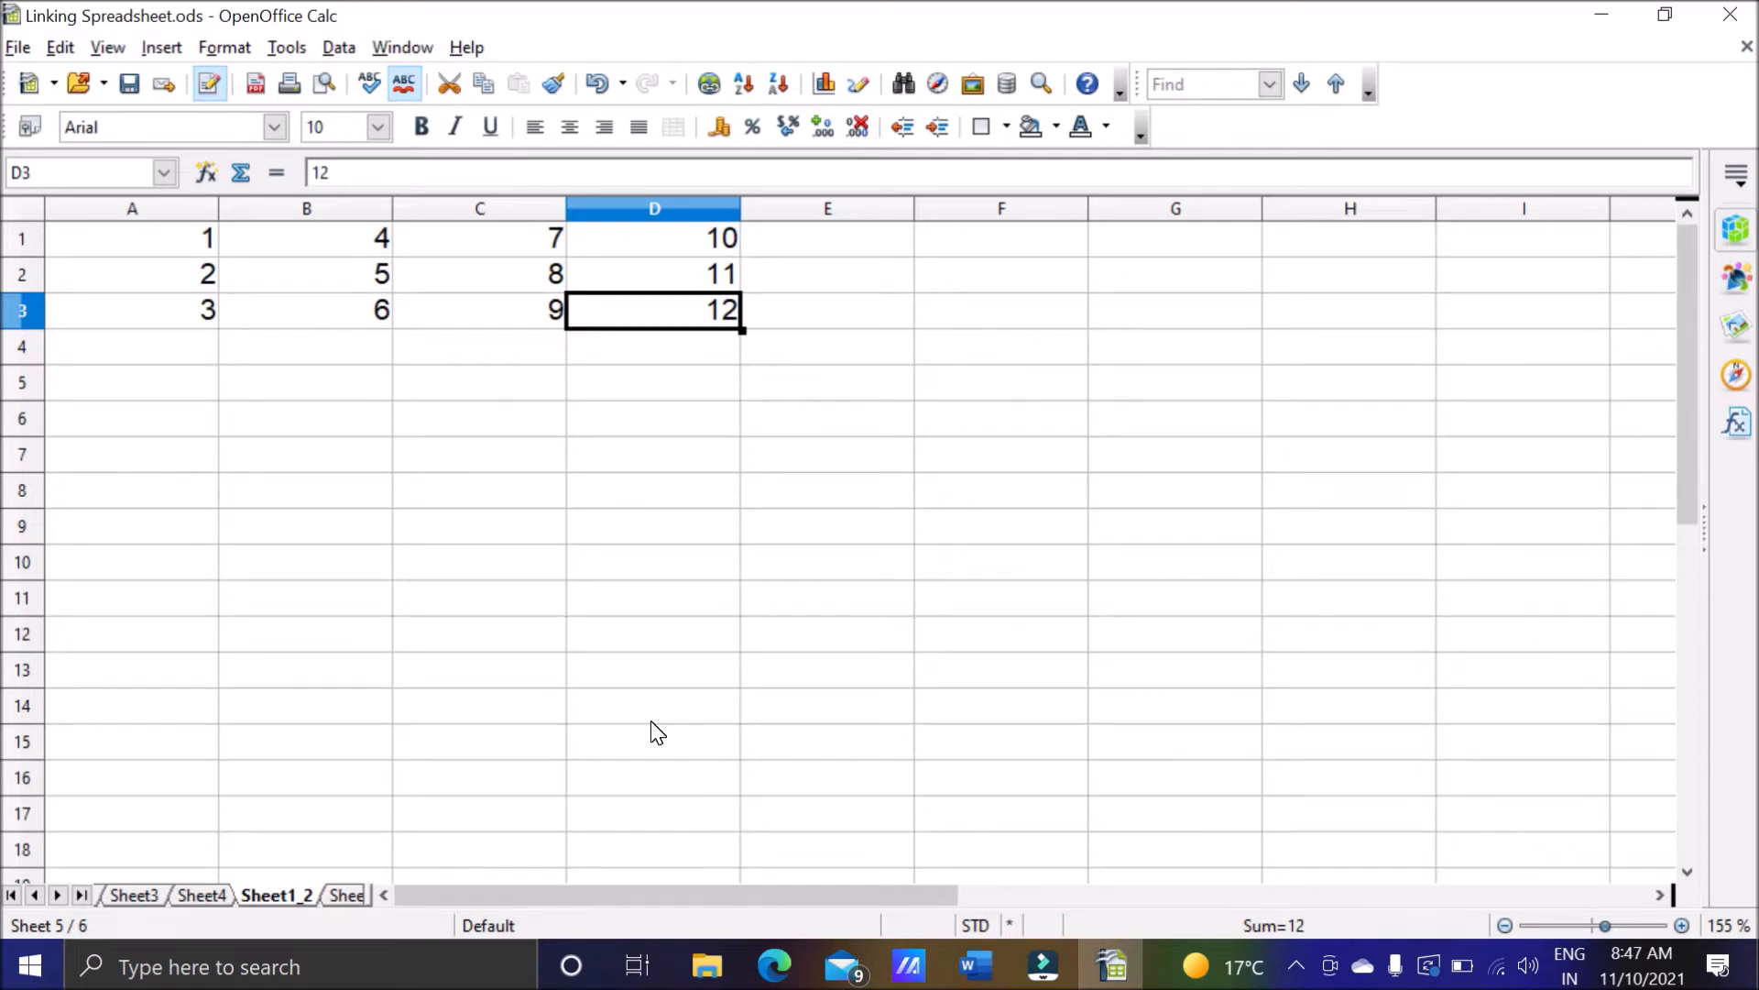
right_click(291, 896)
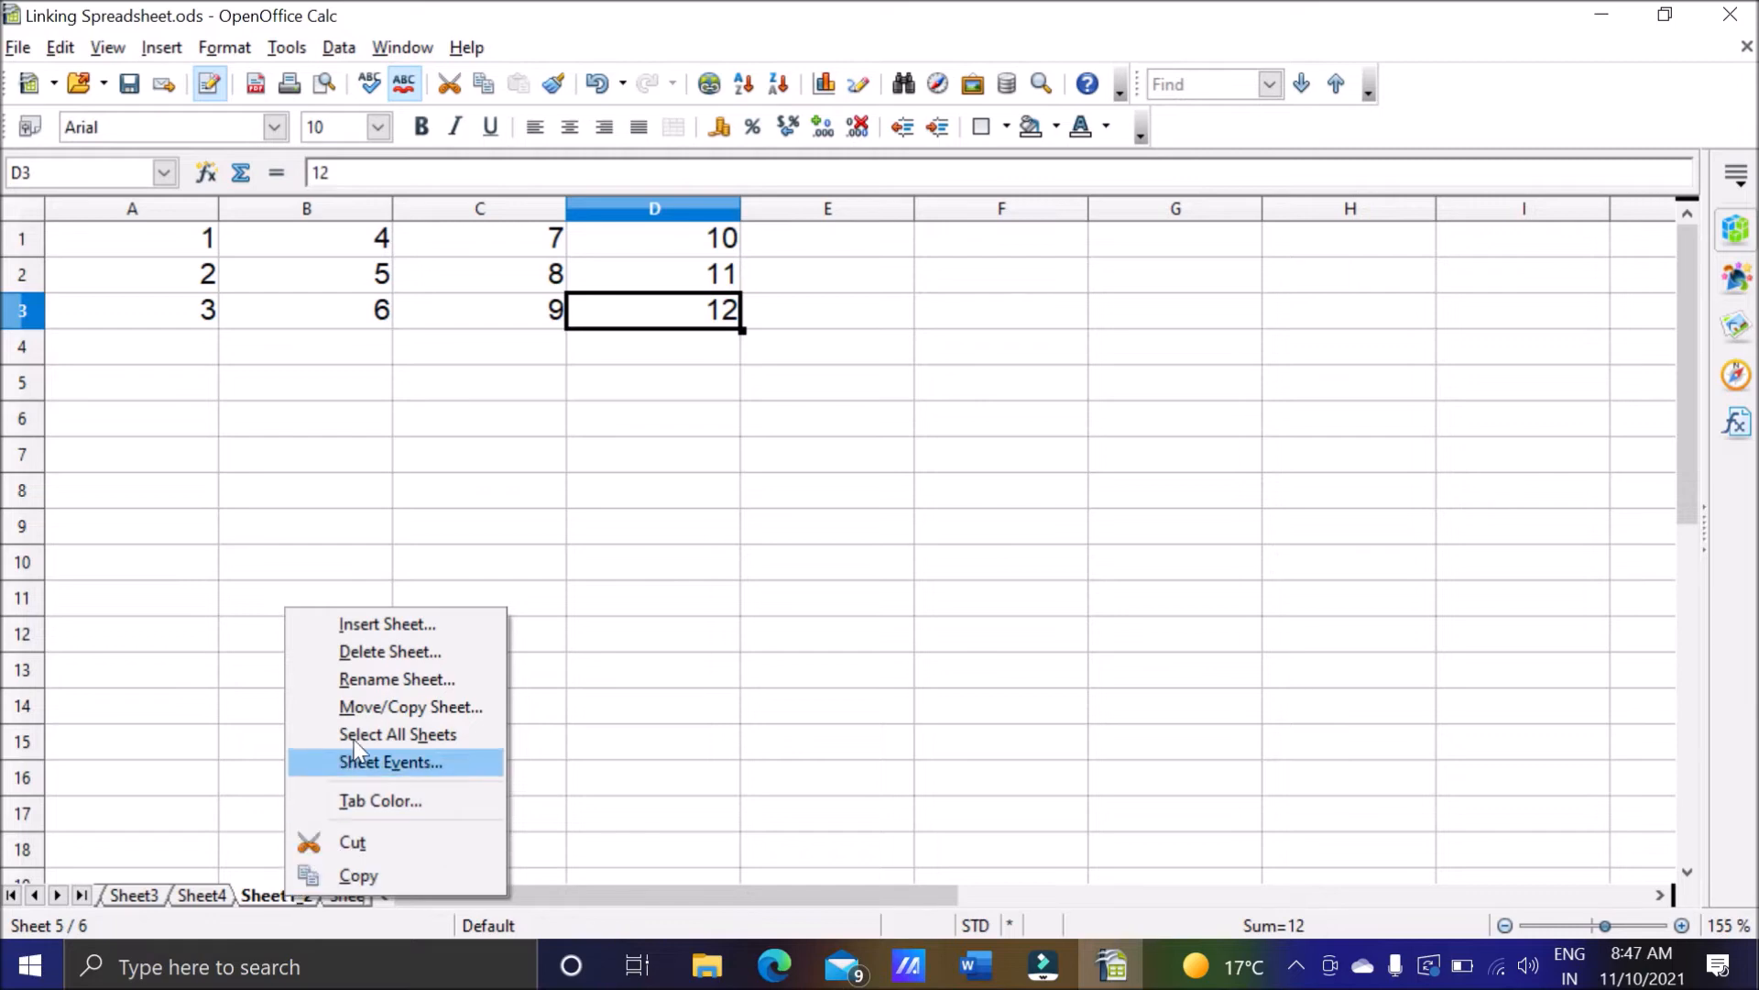
left_click(365, 654)
left_click(826, 514)
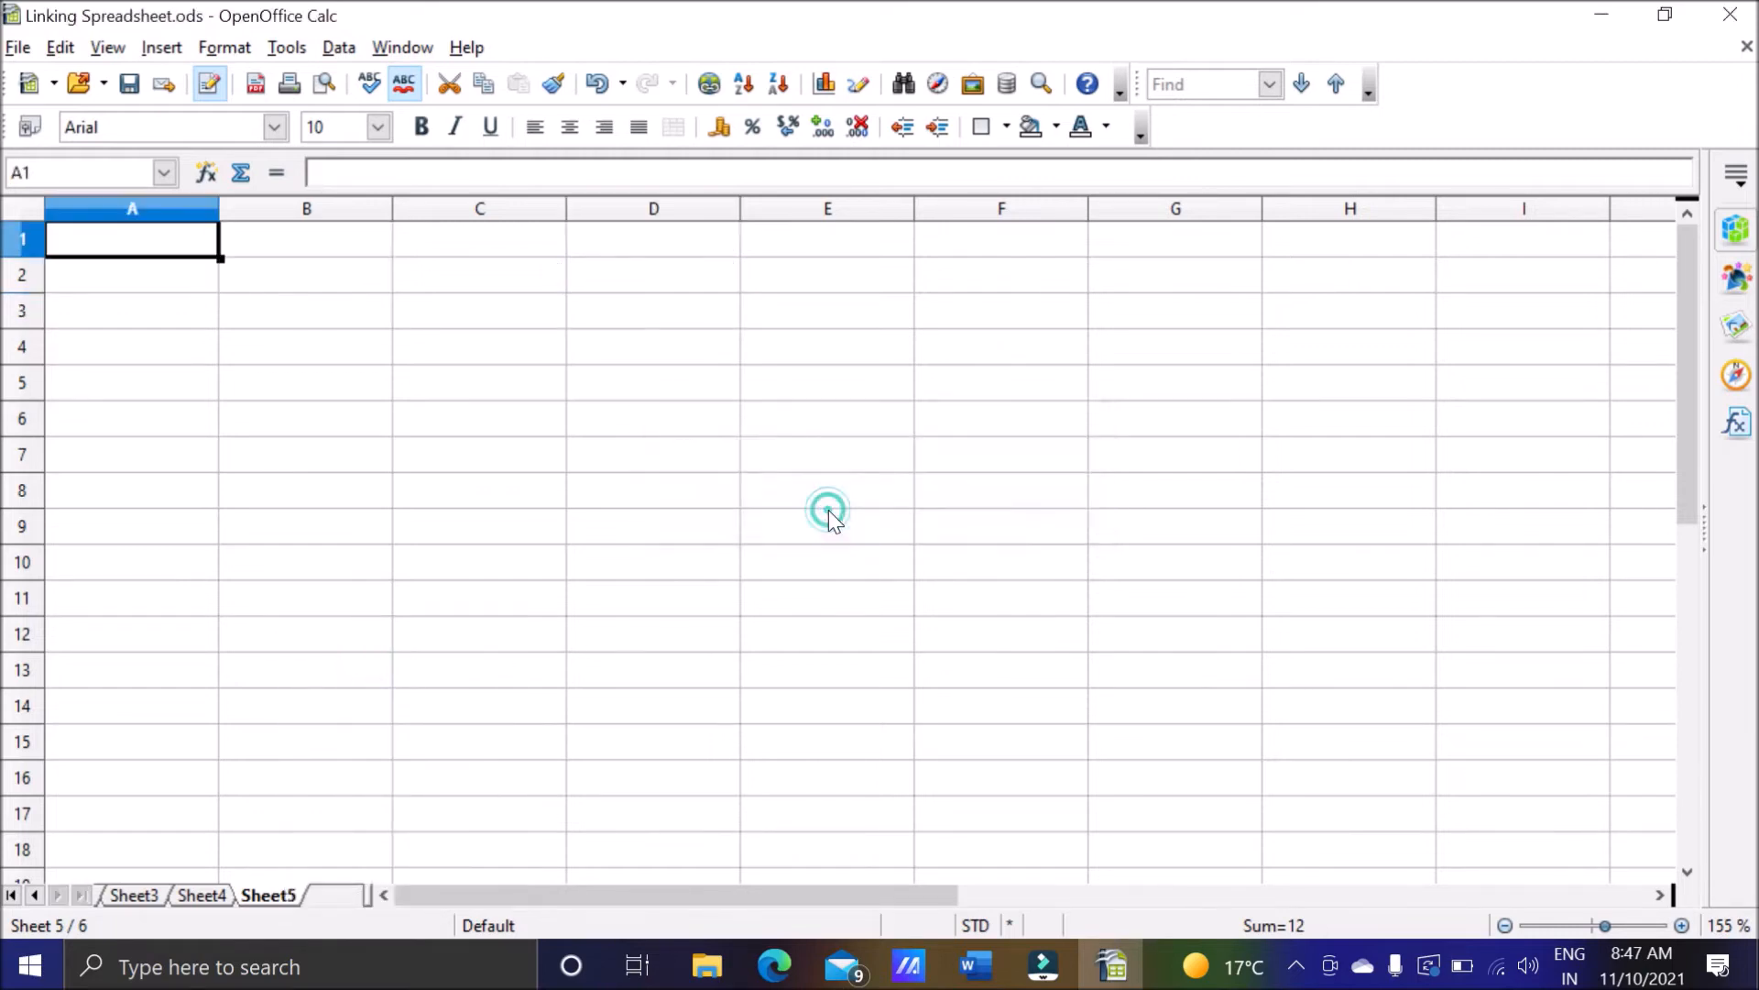
Rename Sheet1 as FirstSheet.
double_click(36, 894)
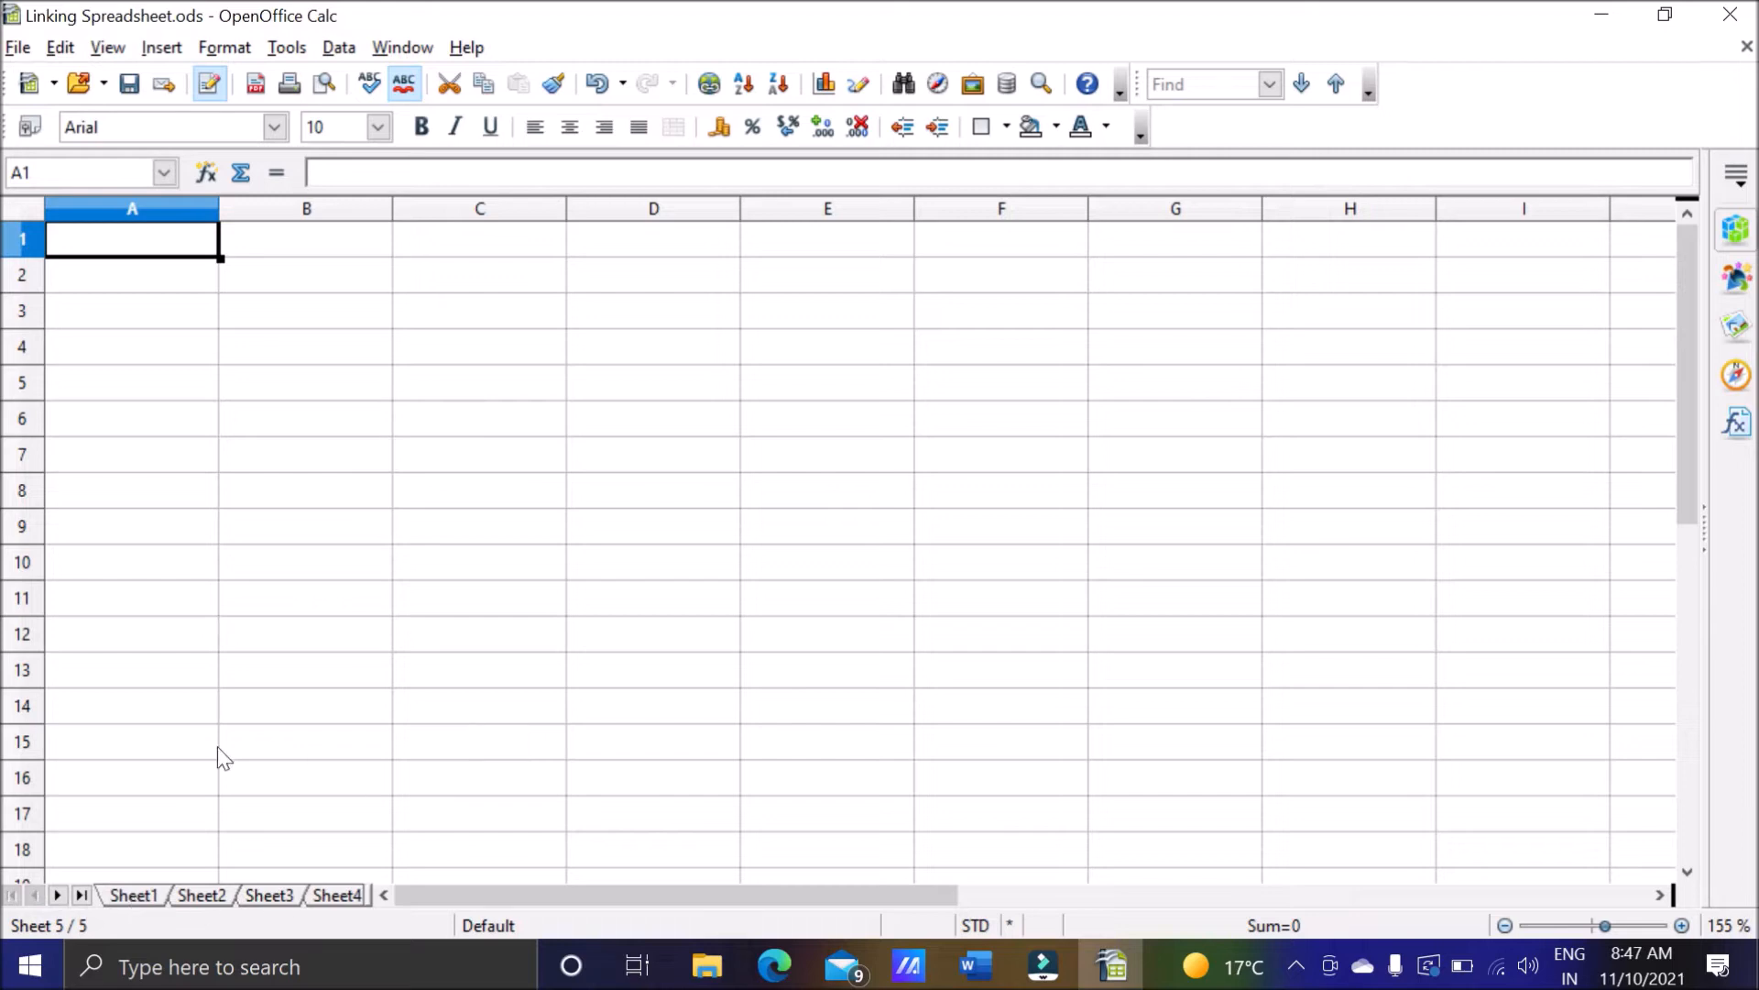
double_click(158, 898)
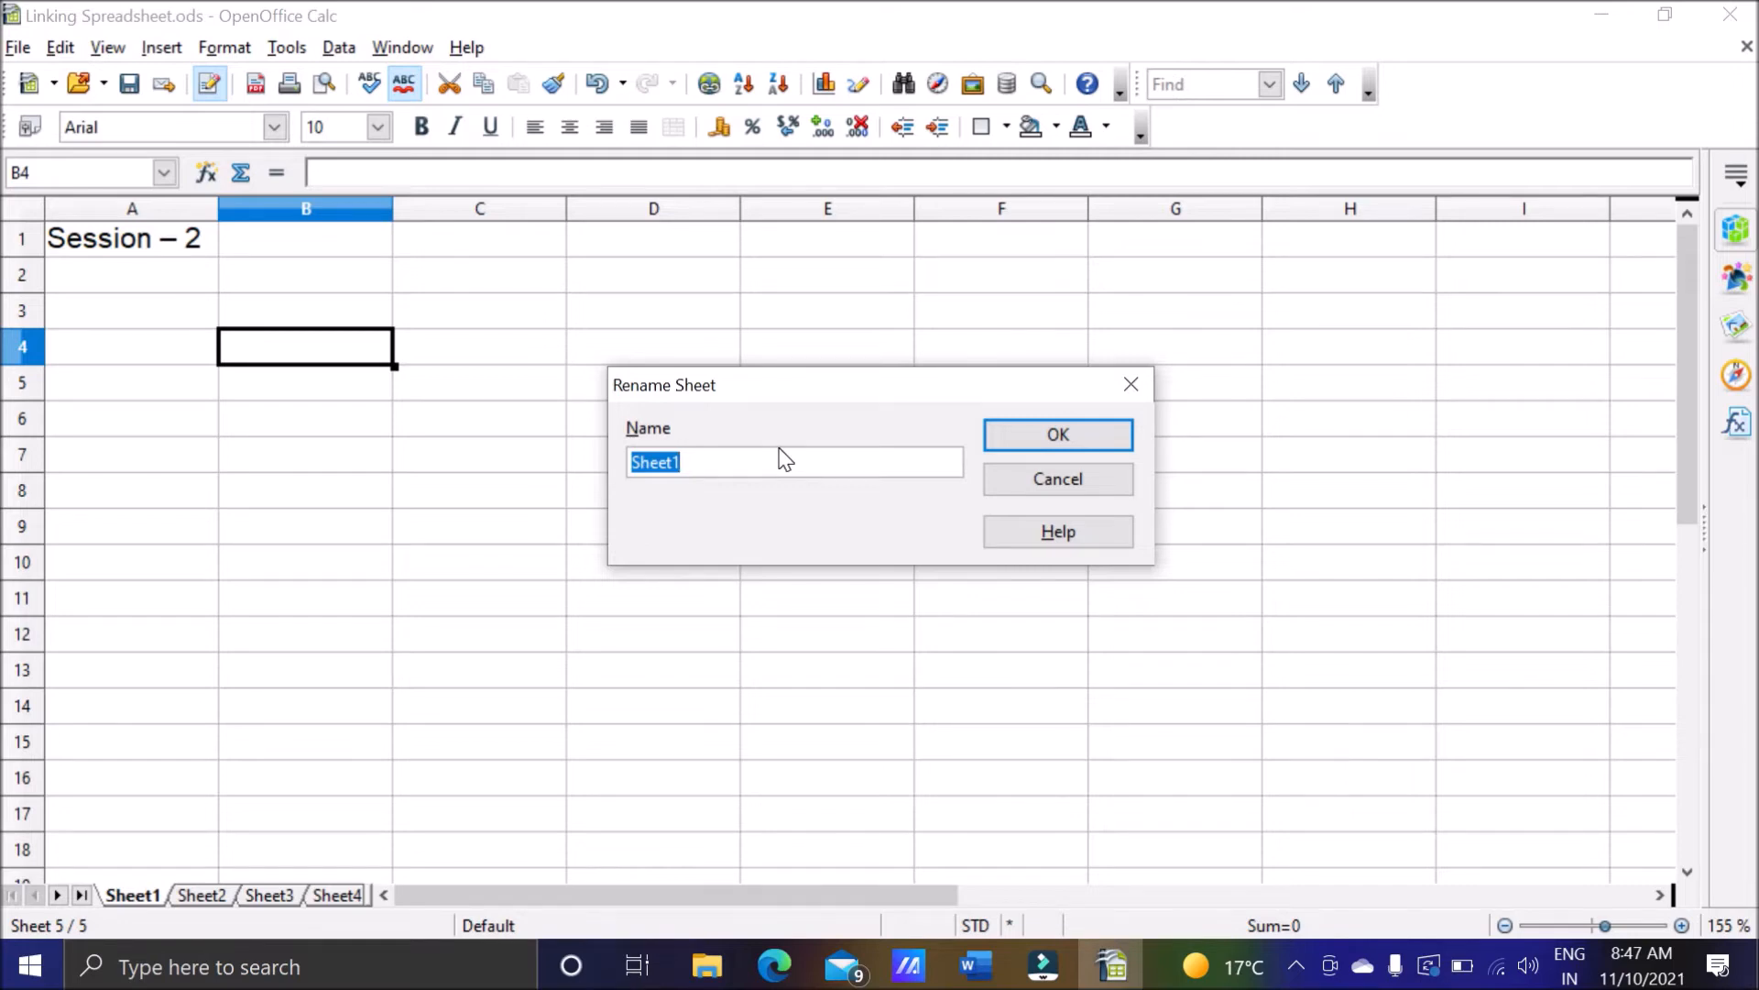
key("BackSpace")
type("FirstSheet")
key("Return")
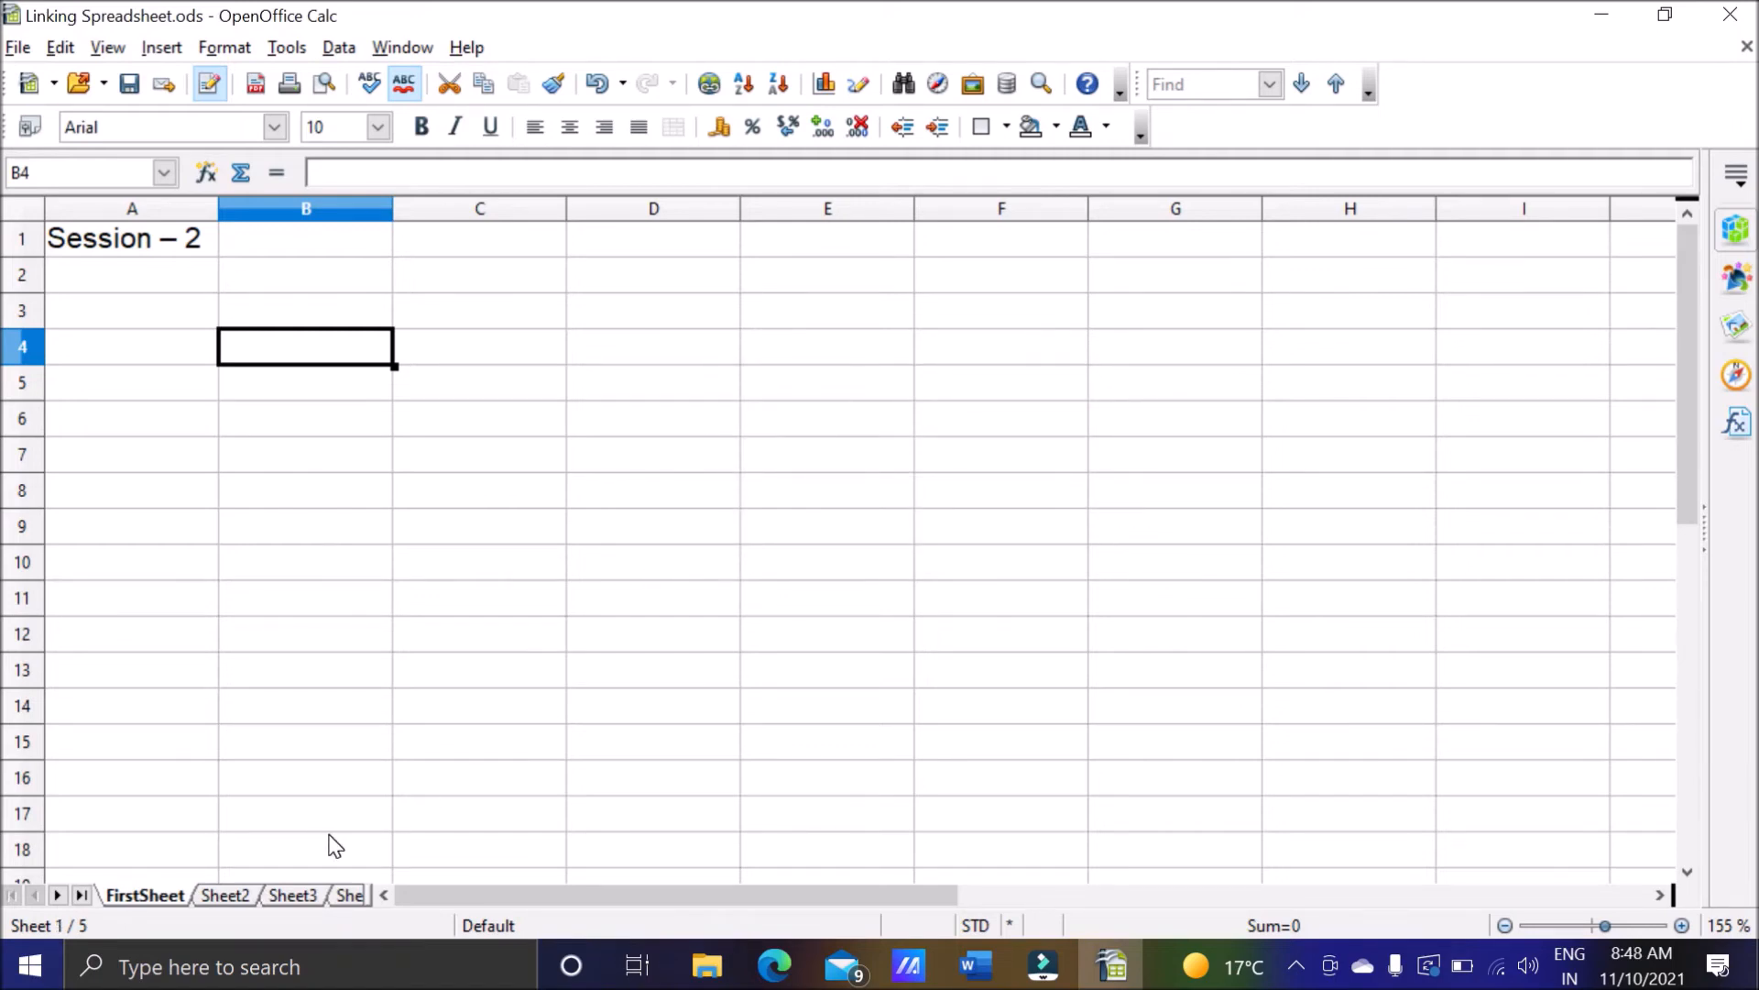
right_click(153, 906)
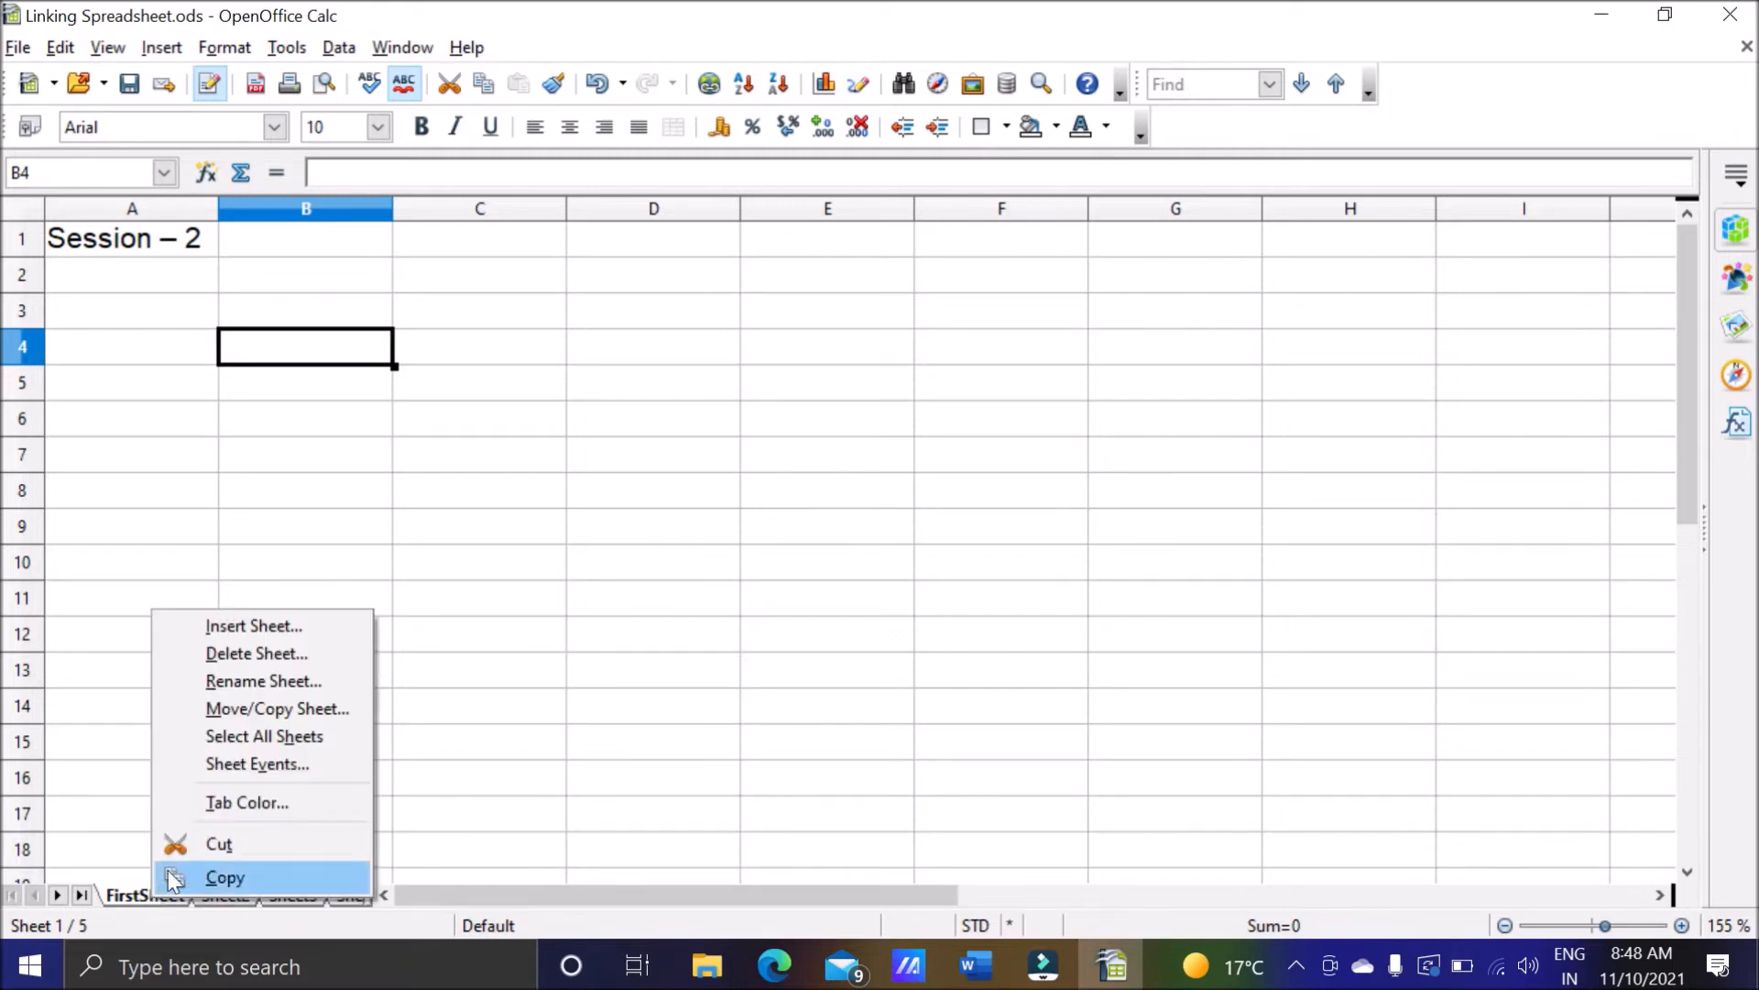
left_click(270, 682)
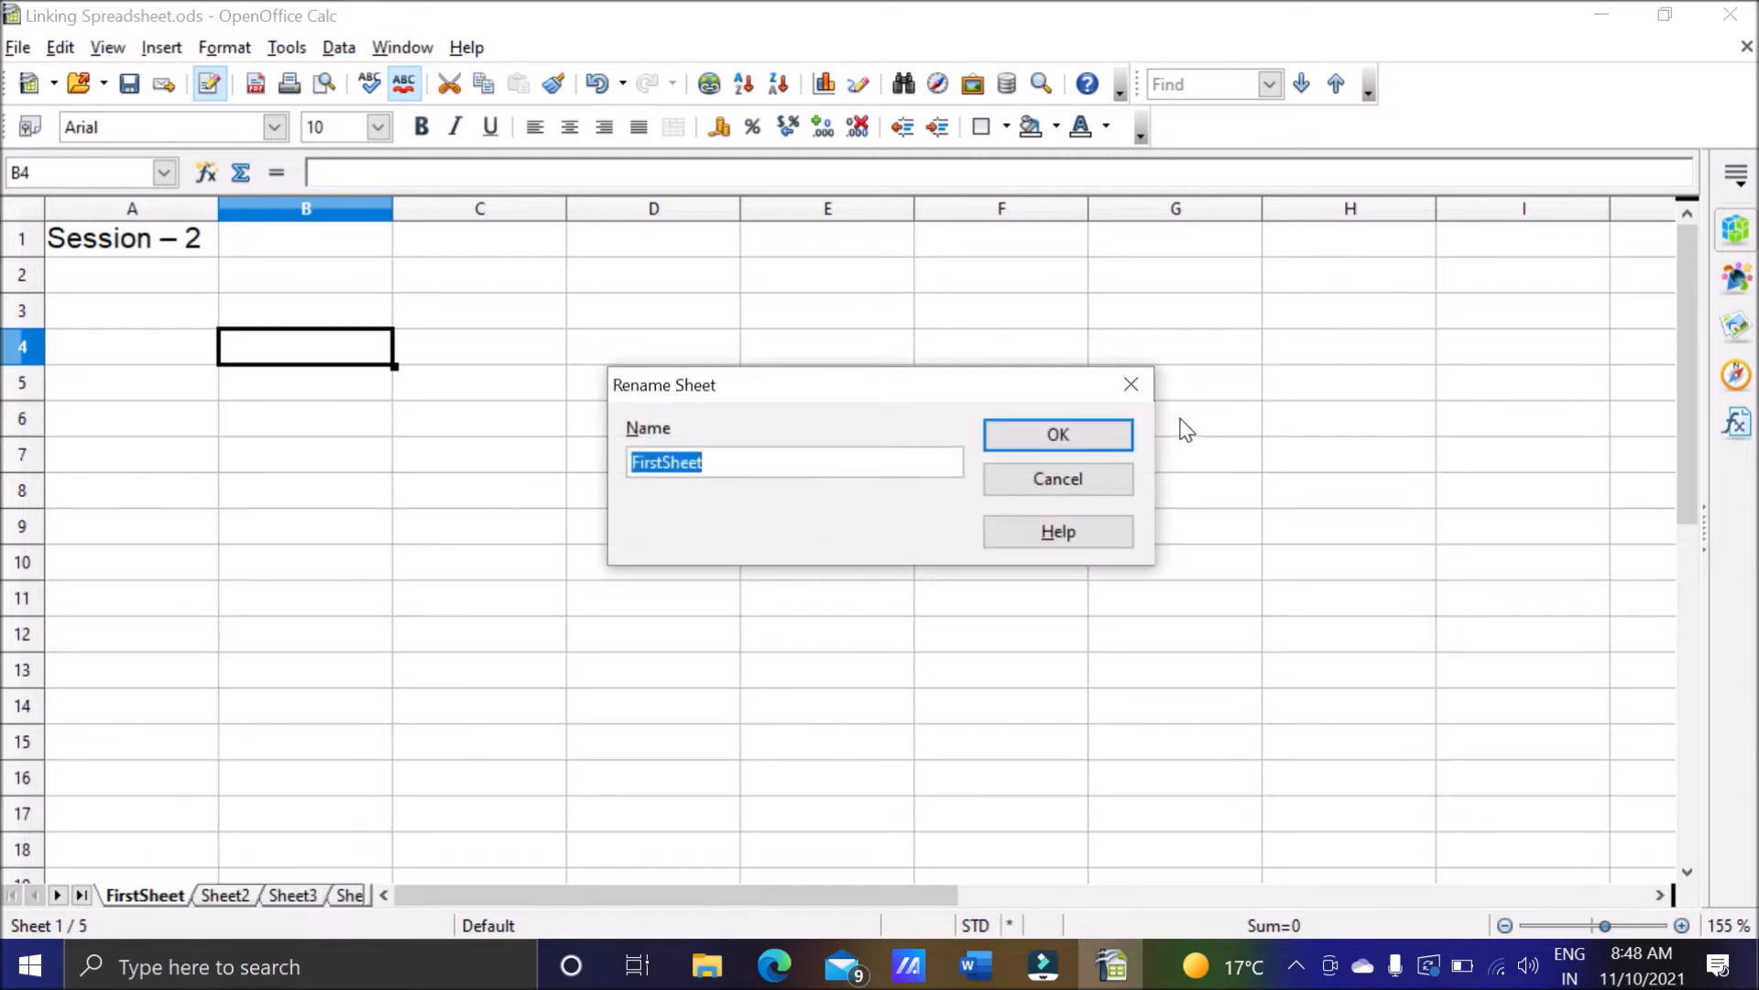
left_click(1133, 385)
Rename Sheet2 as SecondSheet.
right_click(226, 885)
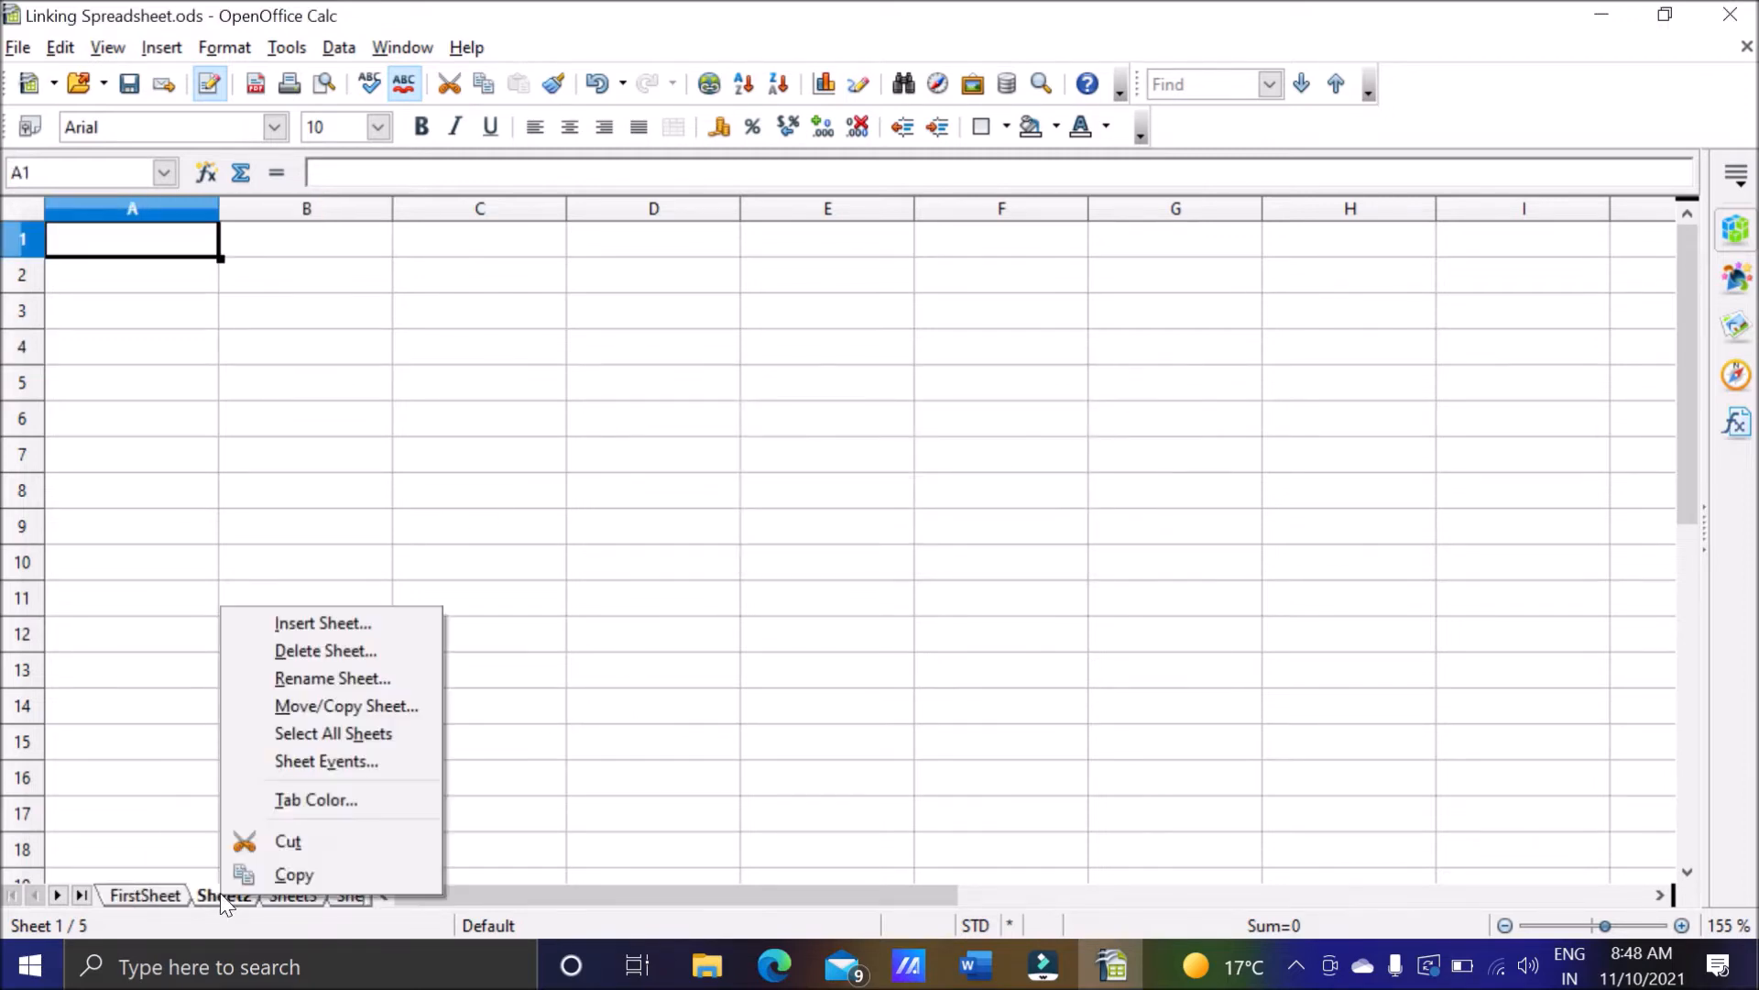
left_click(303, 678)
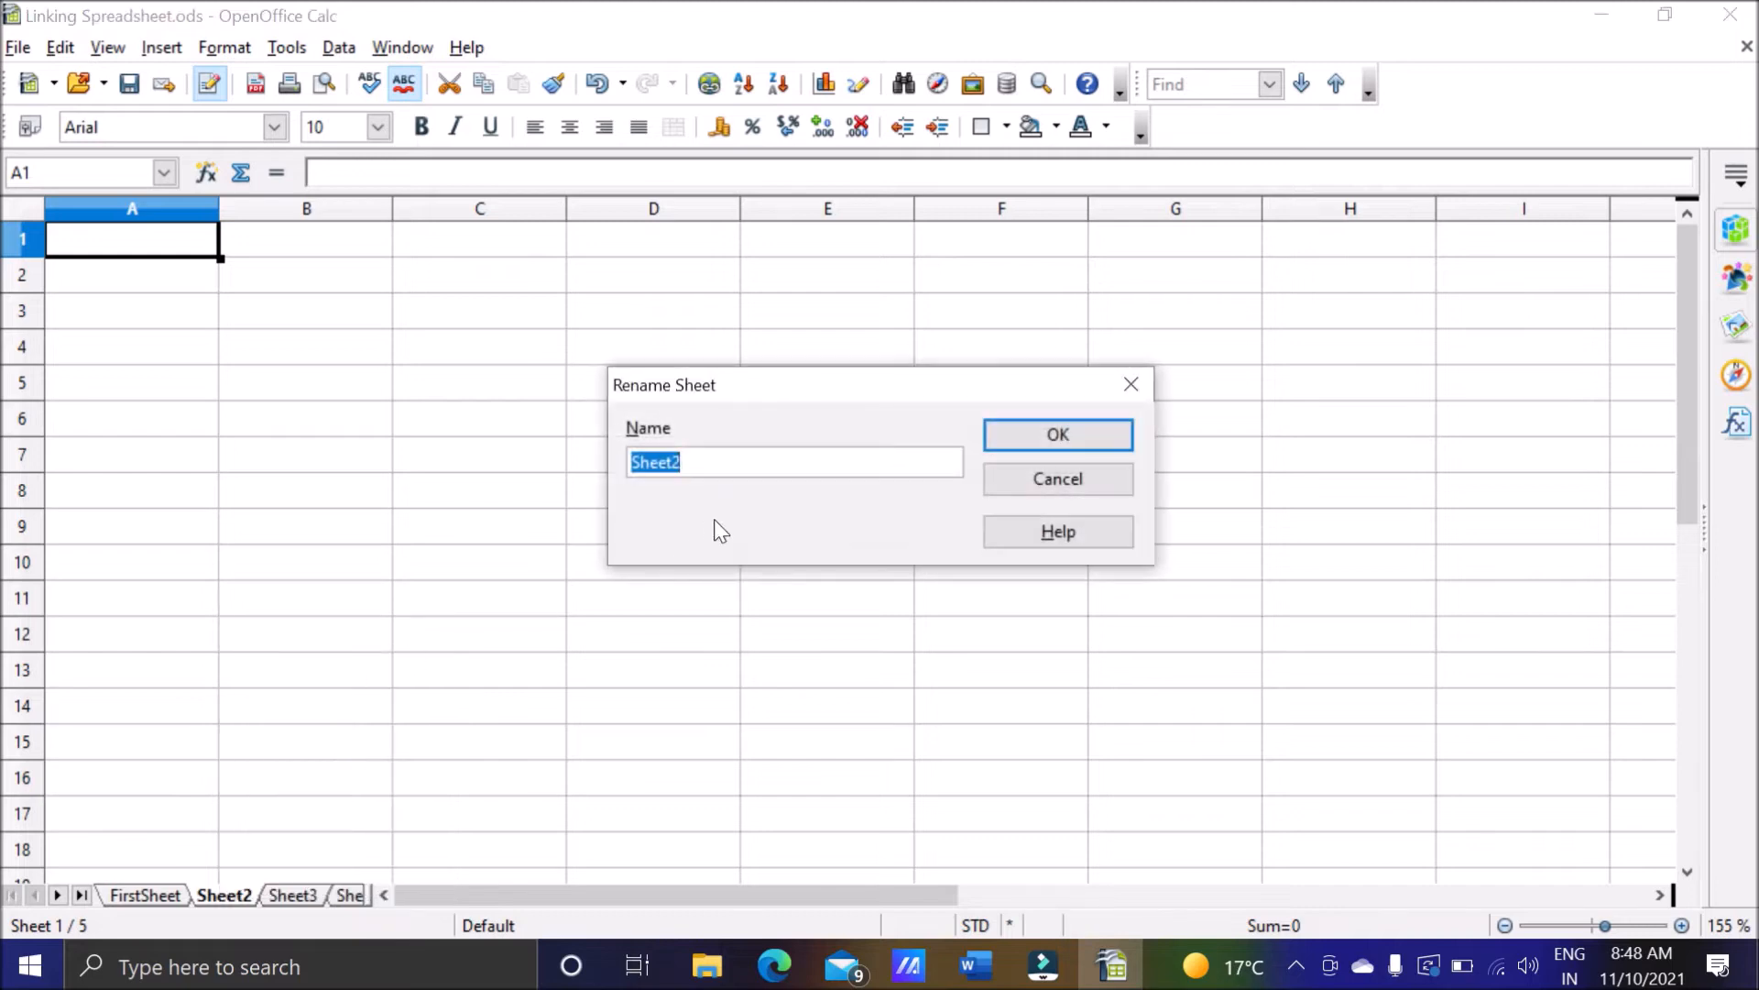
key("BackSpace")
type("Rename")
key("BackSpace")
key("BackSpace")
key("BackSpace")
key("BackSpace")
key("BackSpace")
key("BackSpace")
type("SecondSheet")
left_click(1041, 438)
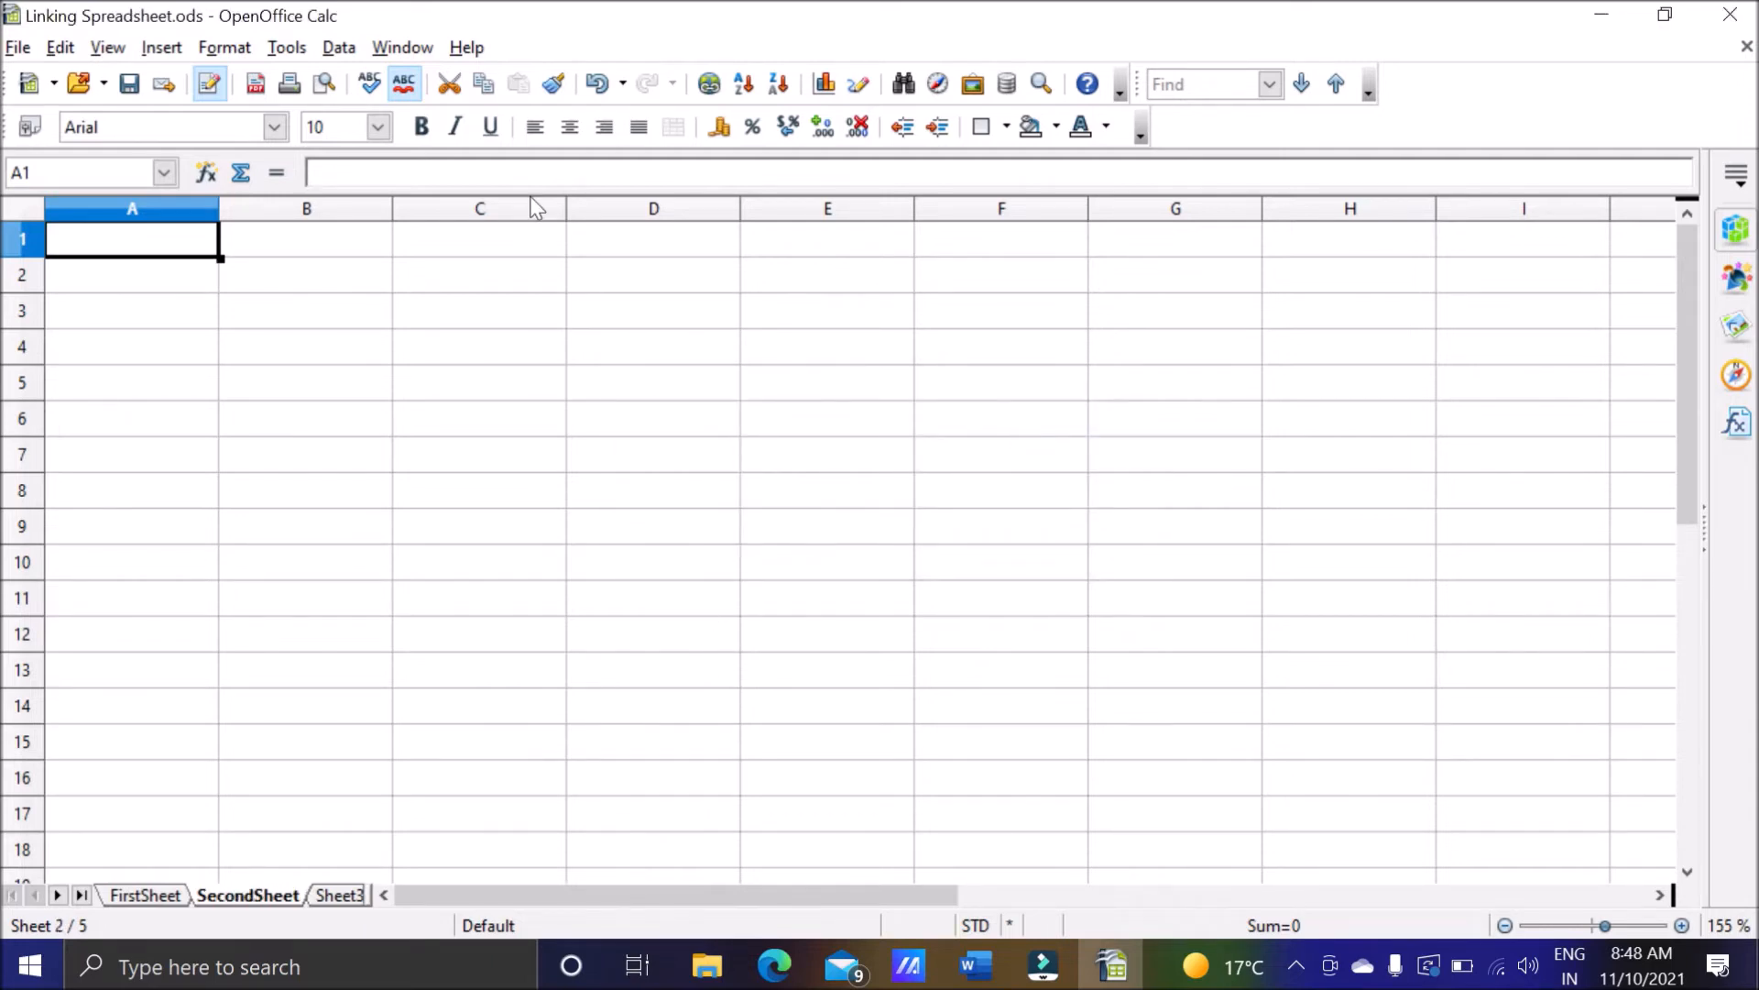
Rename the SecondSheet worksheet as SecondSheetRenamed.
left_click(229, 48)
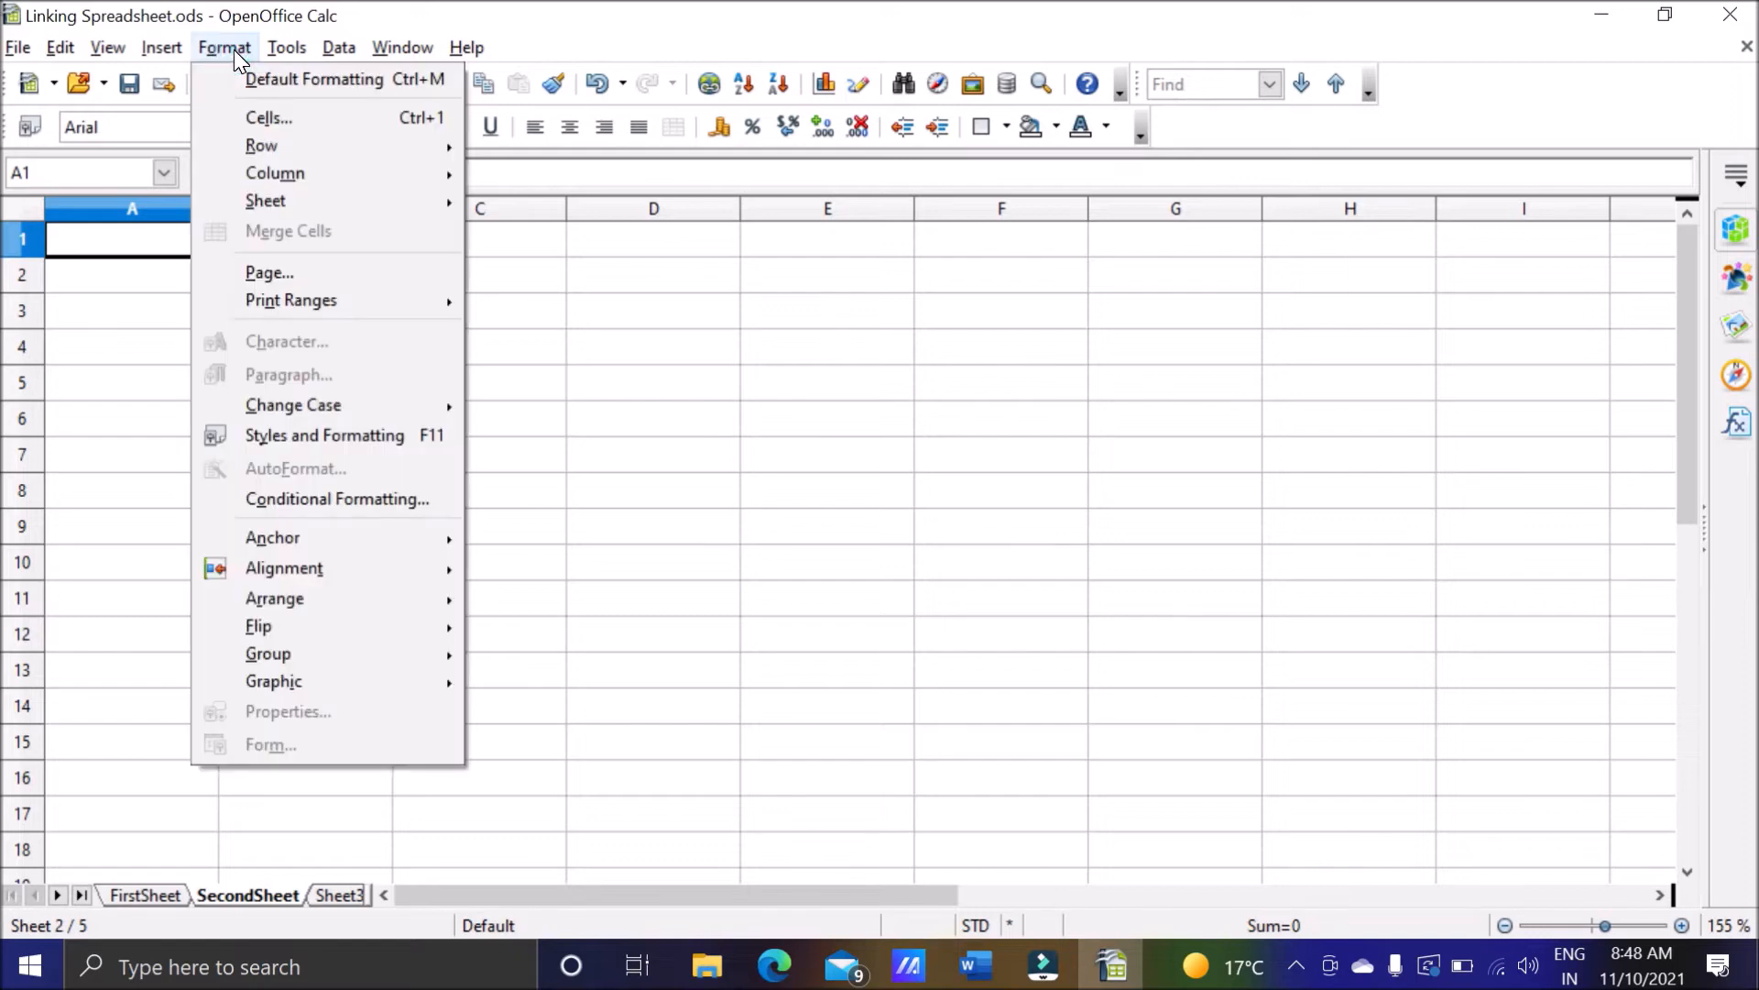
mouse_move(327, 211)
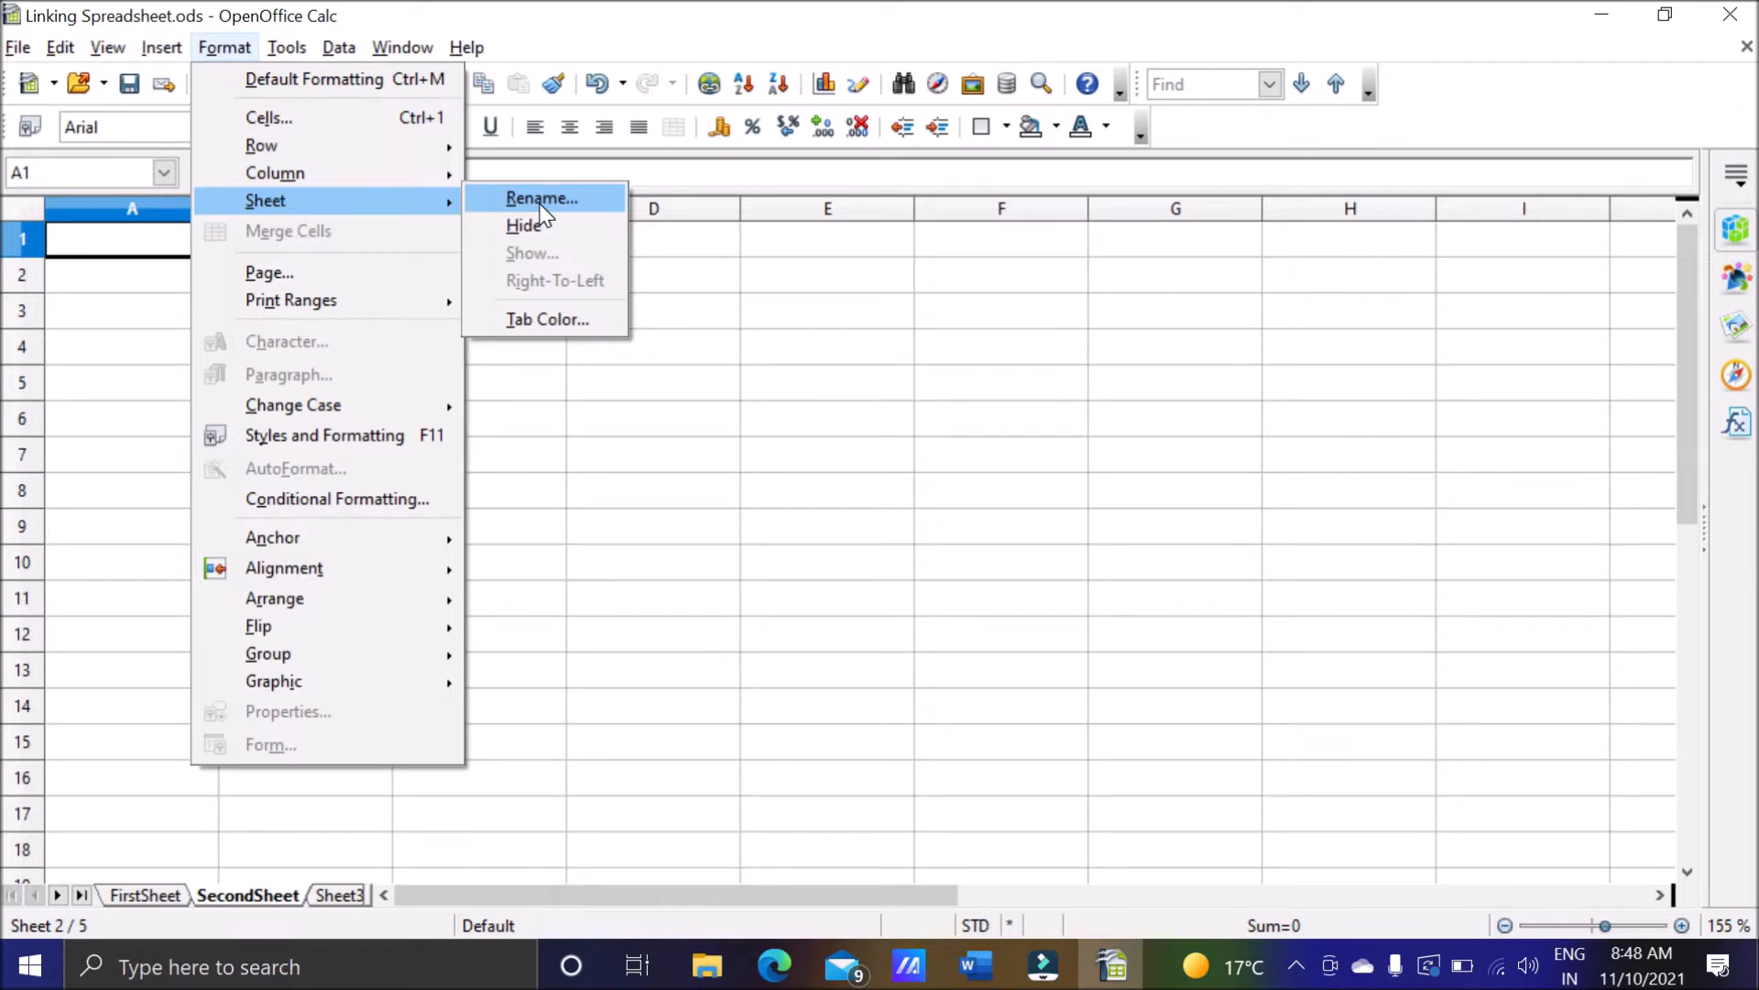
left_click(541, 200)
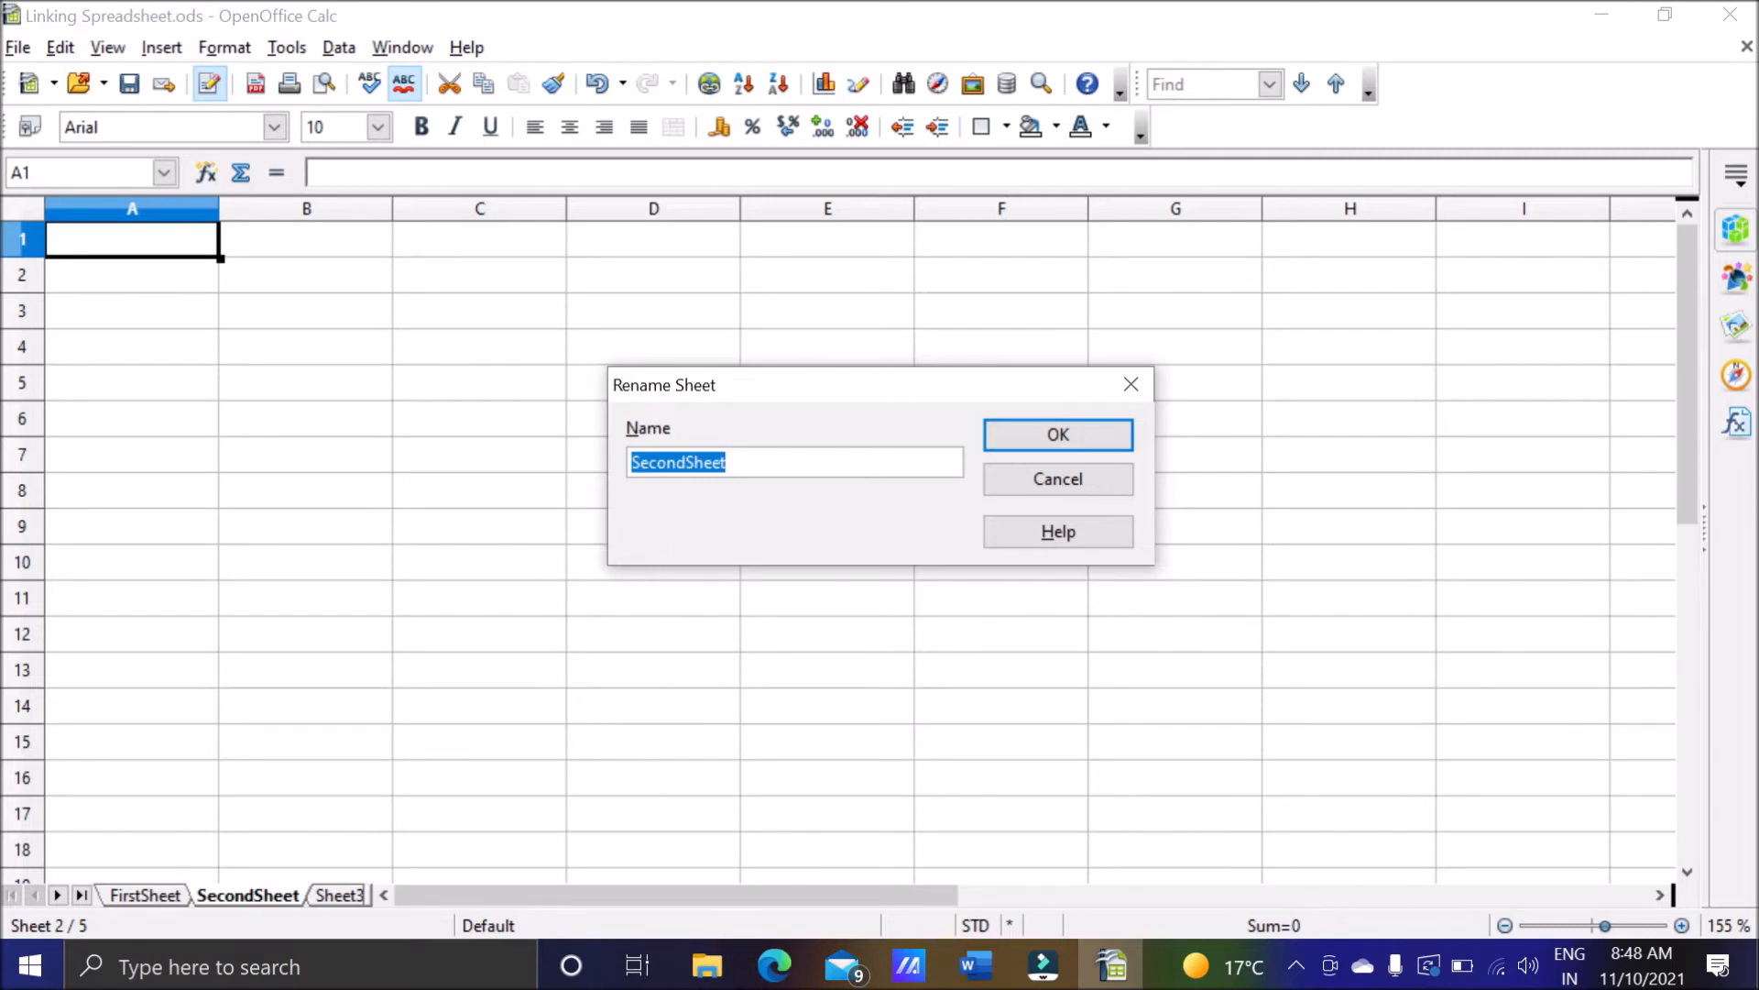
left_click(818, 463)
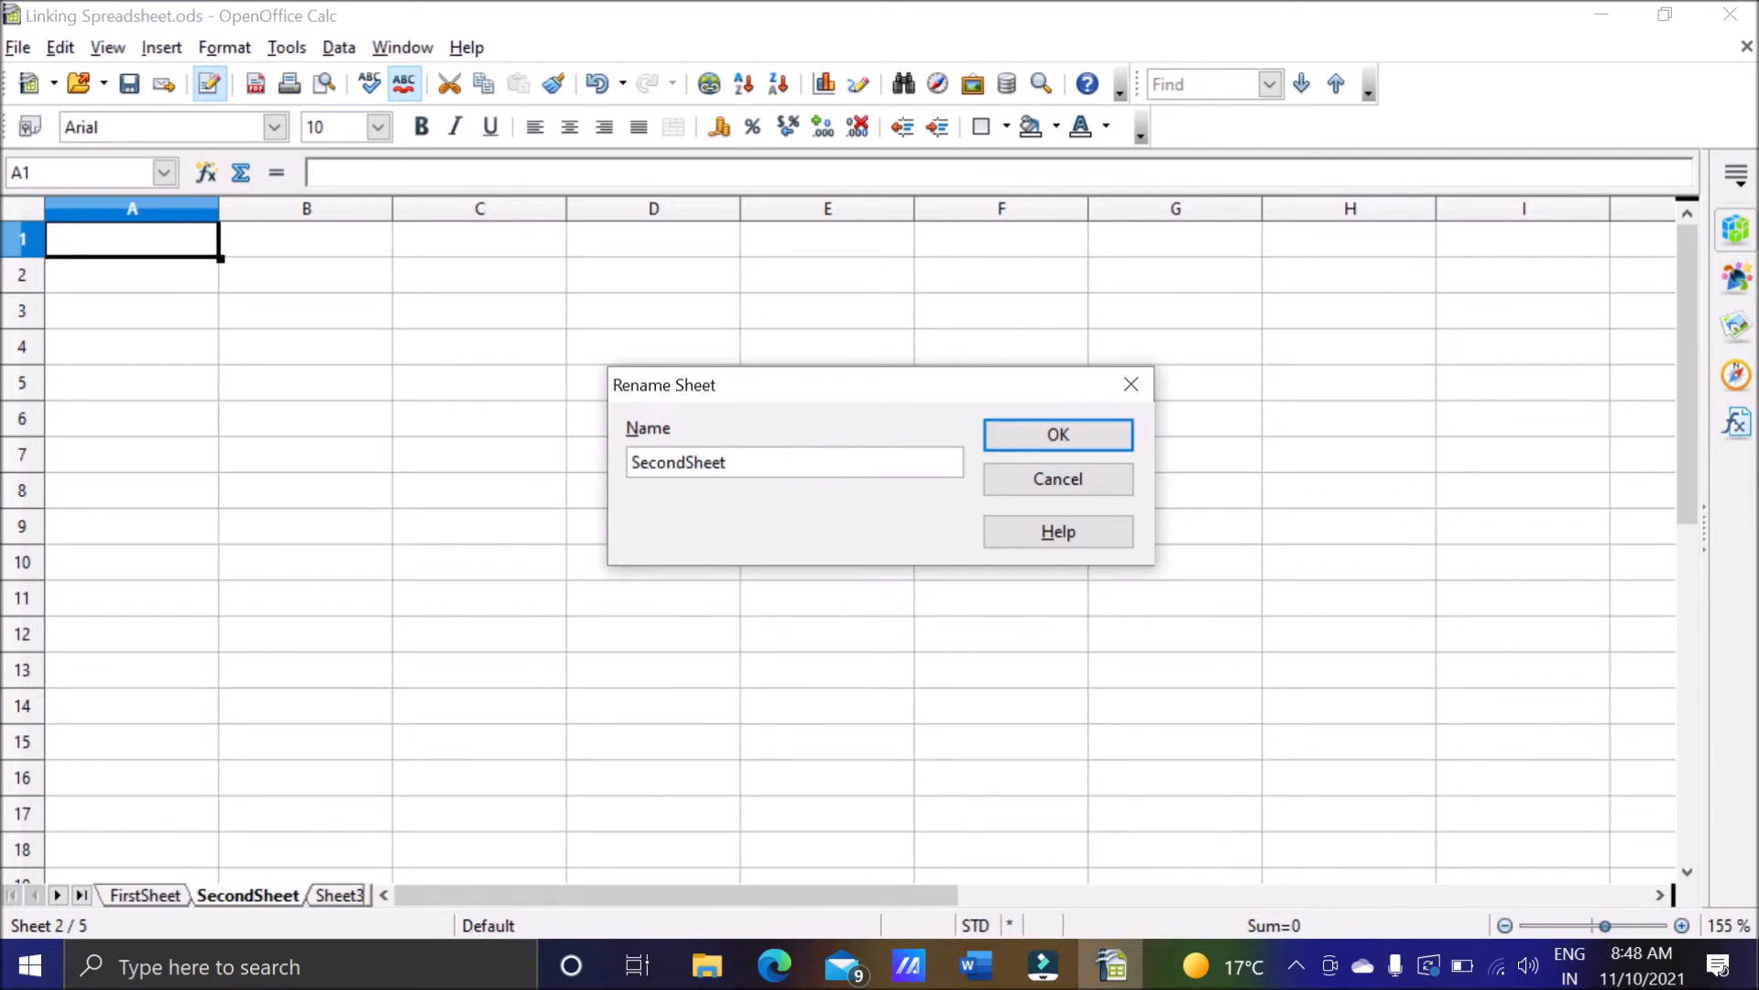
type("Renamed")
key("Return")
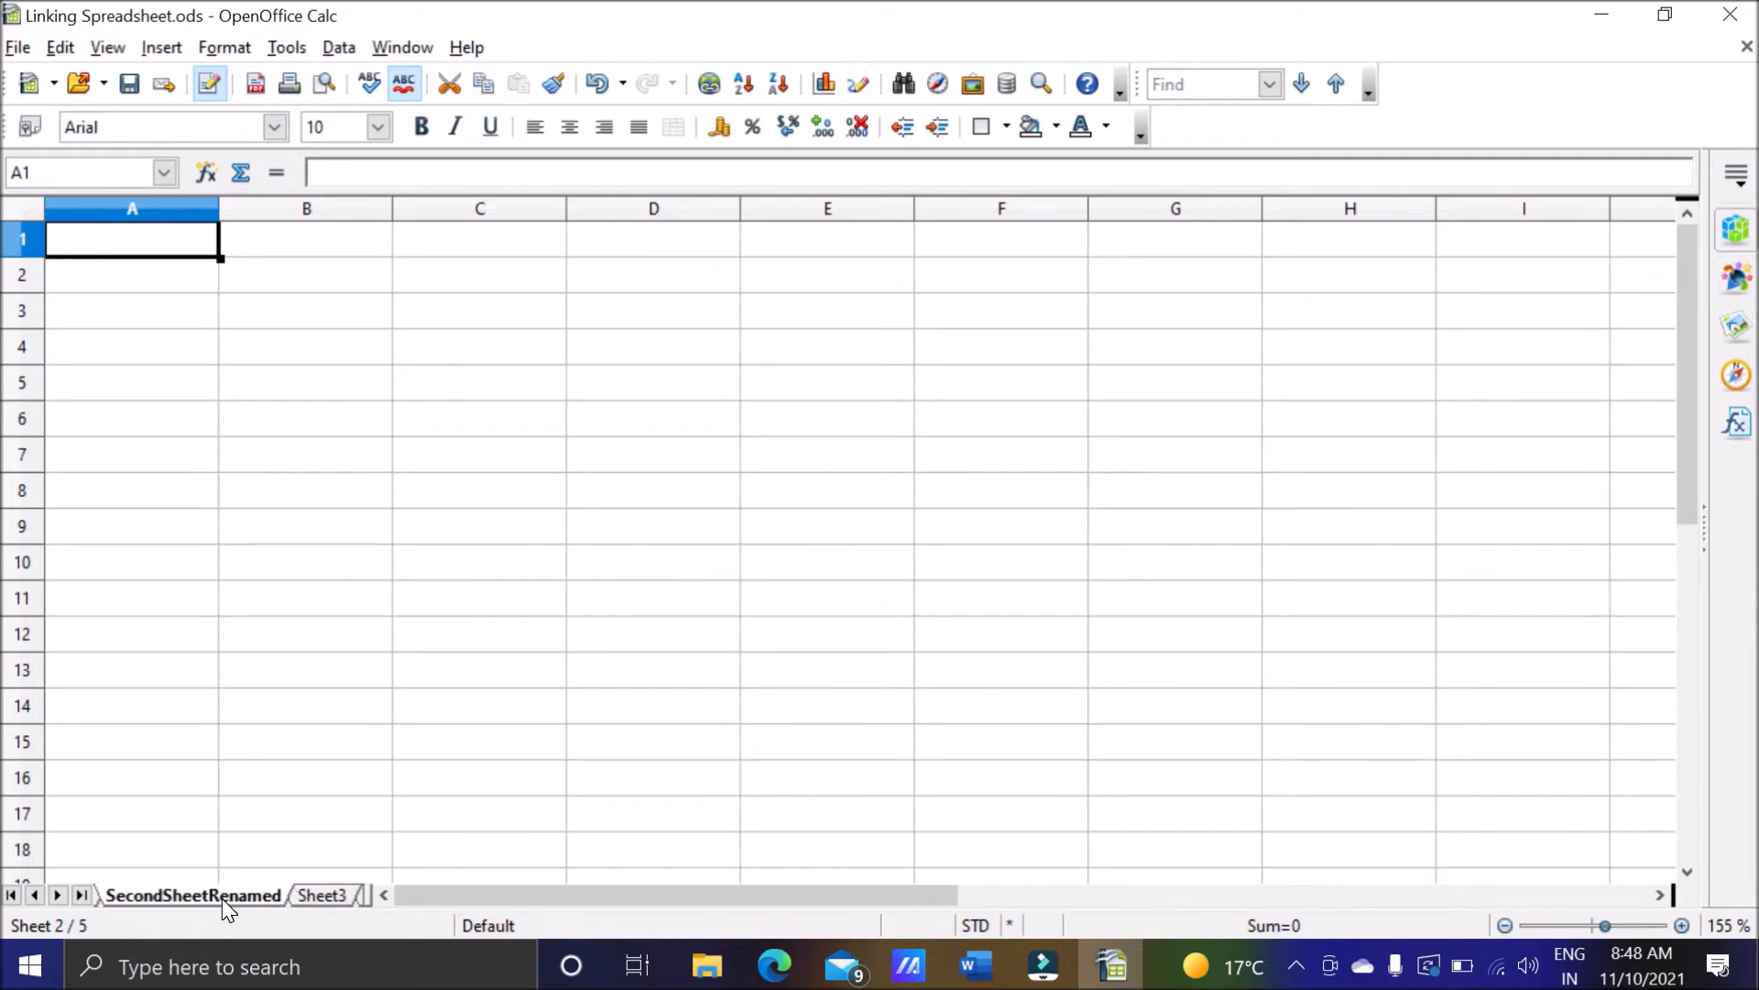
Set the tab color of SecondSheetRenamed to Orange 1 and view the following sheets.
right_click(200, 898)
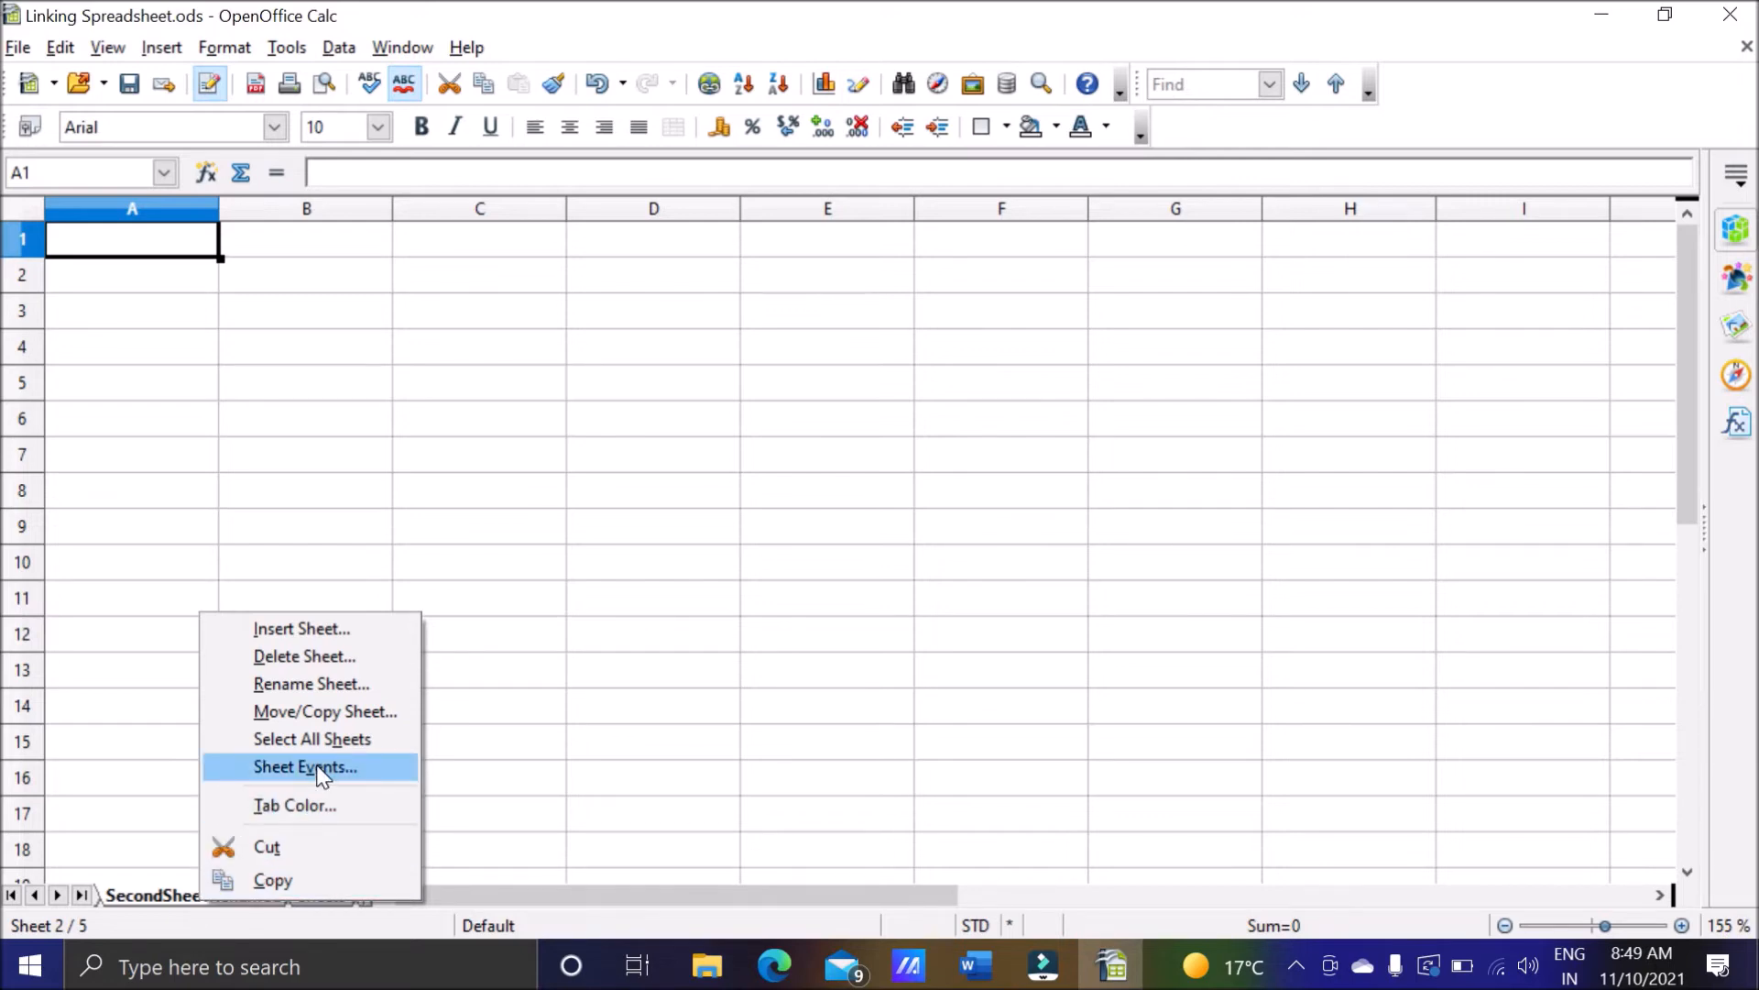
left_click(305, 807)
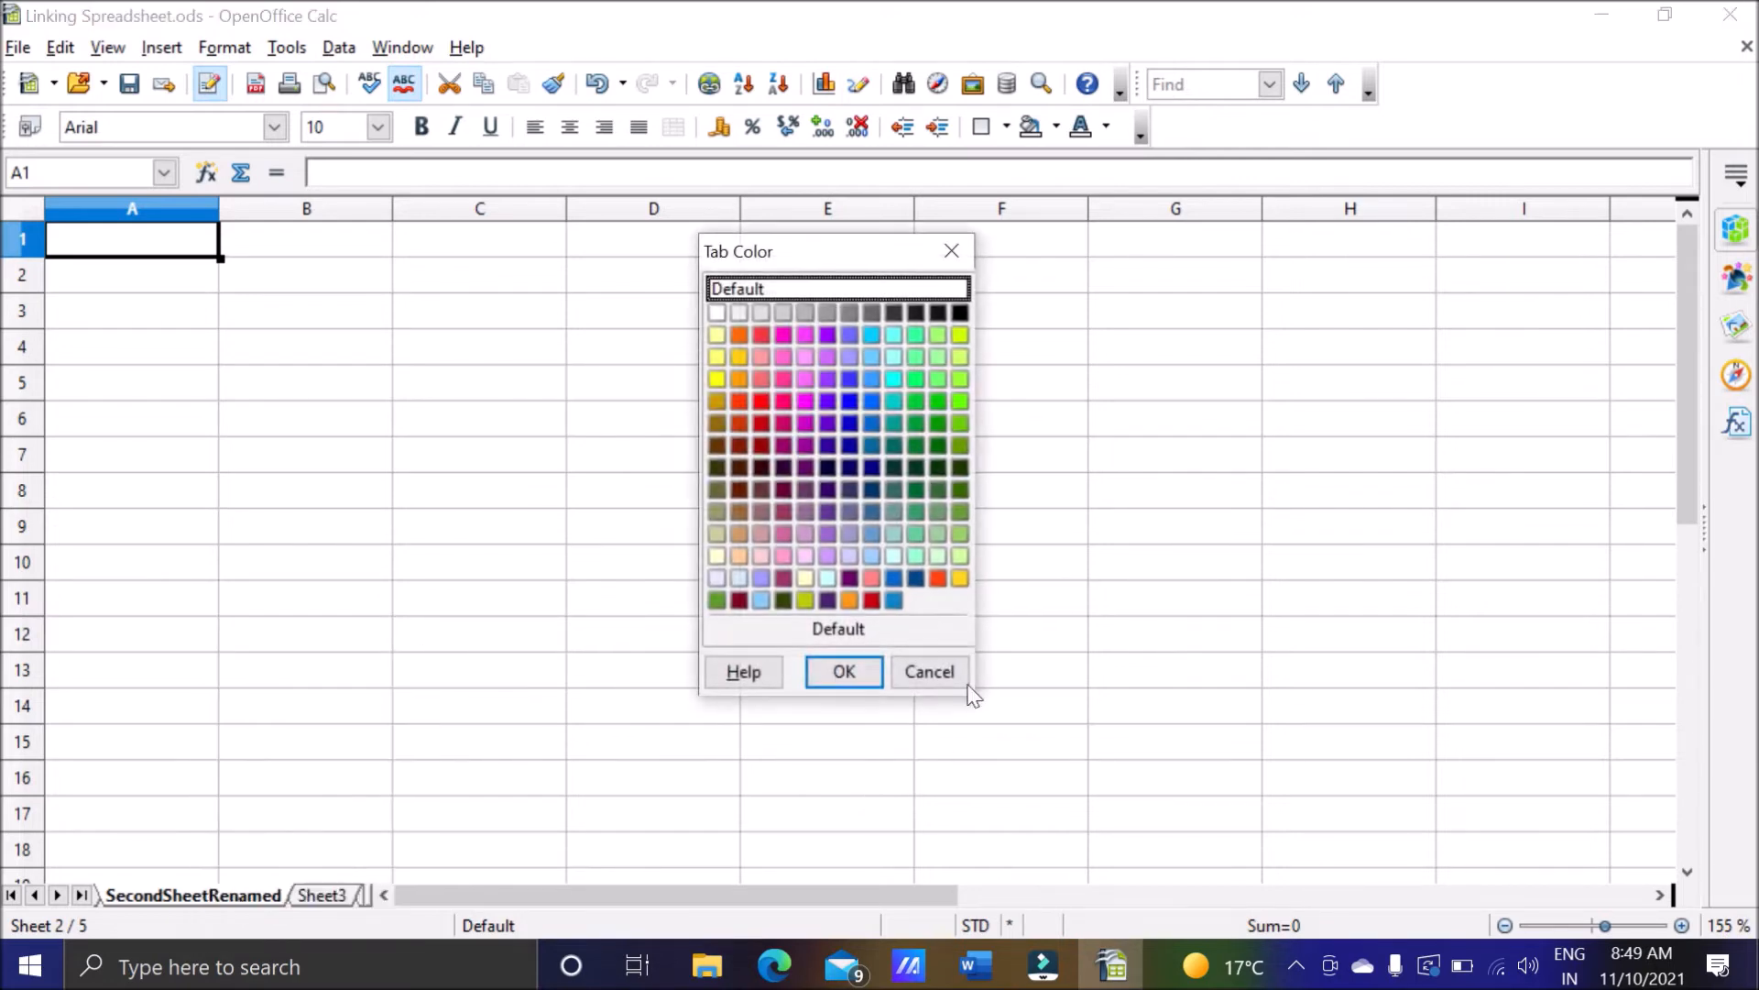
left_click(739, 356)
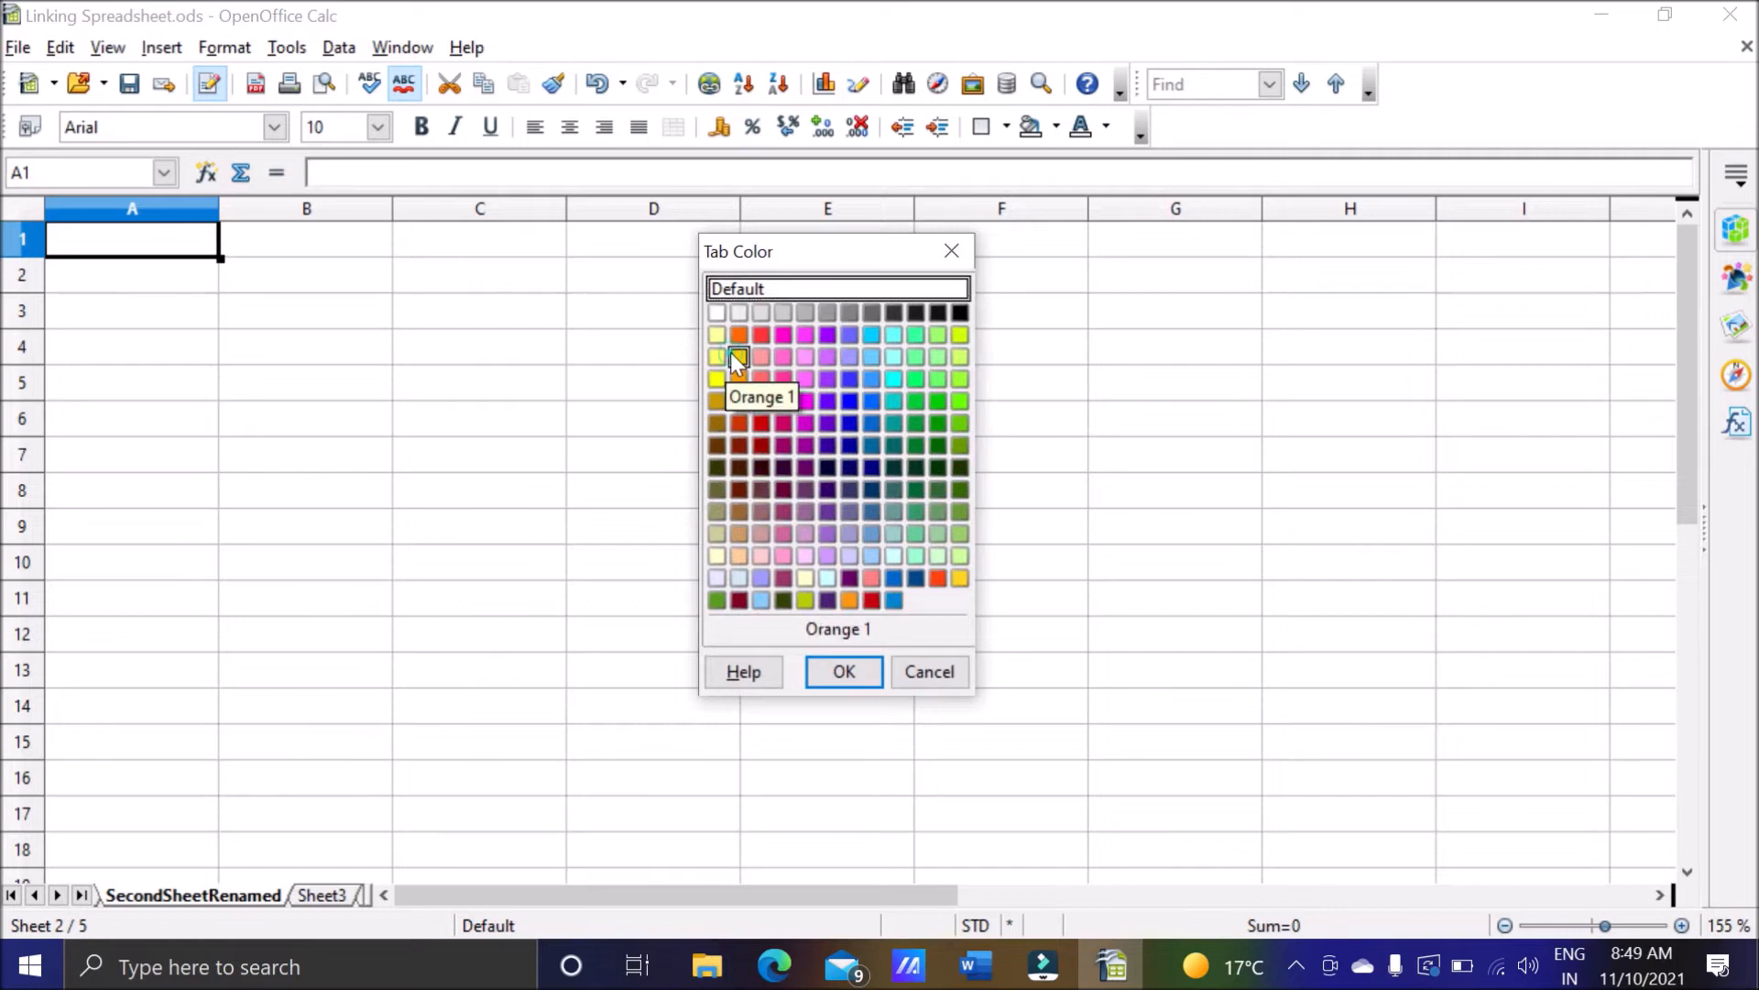
left_click(843, 672)
scroll(325, 896, "down", 2)
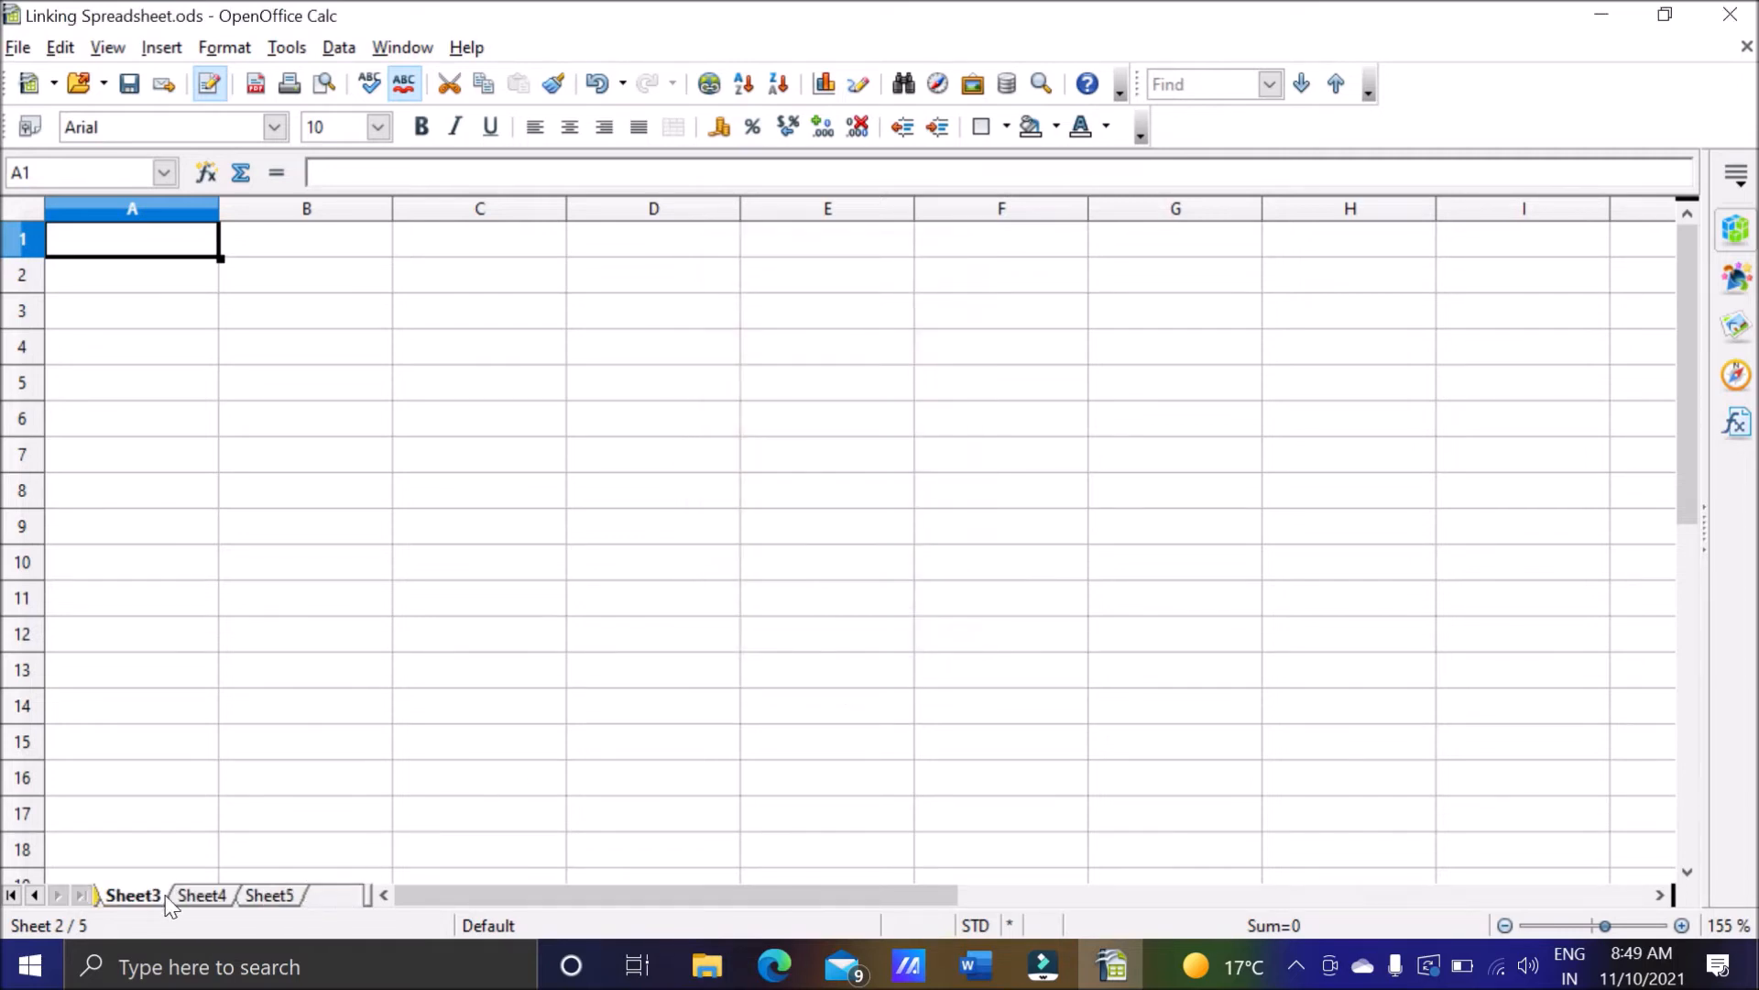
Go back through the sheet tabs and make FirstSheet the active worksheet.
left_click(34, 895)
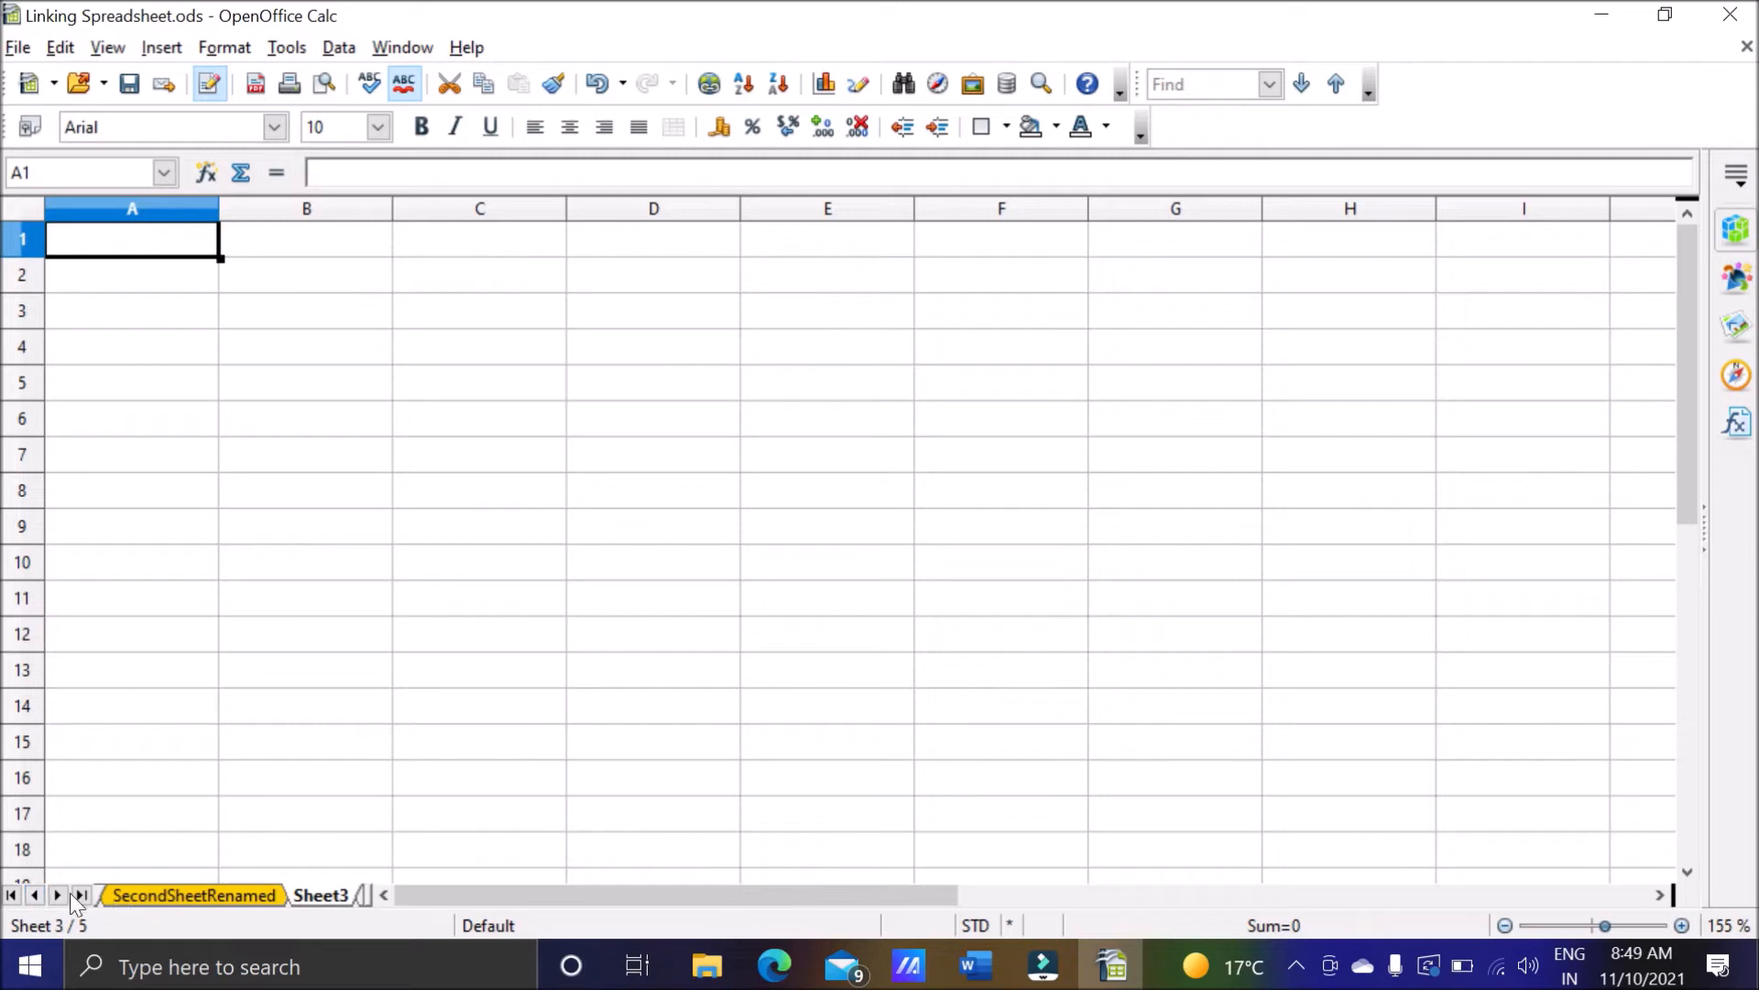
left_click(37, 897)
left_click(142, 896)
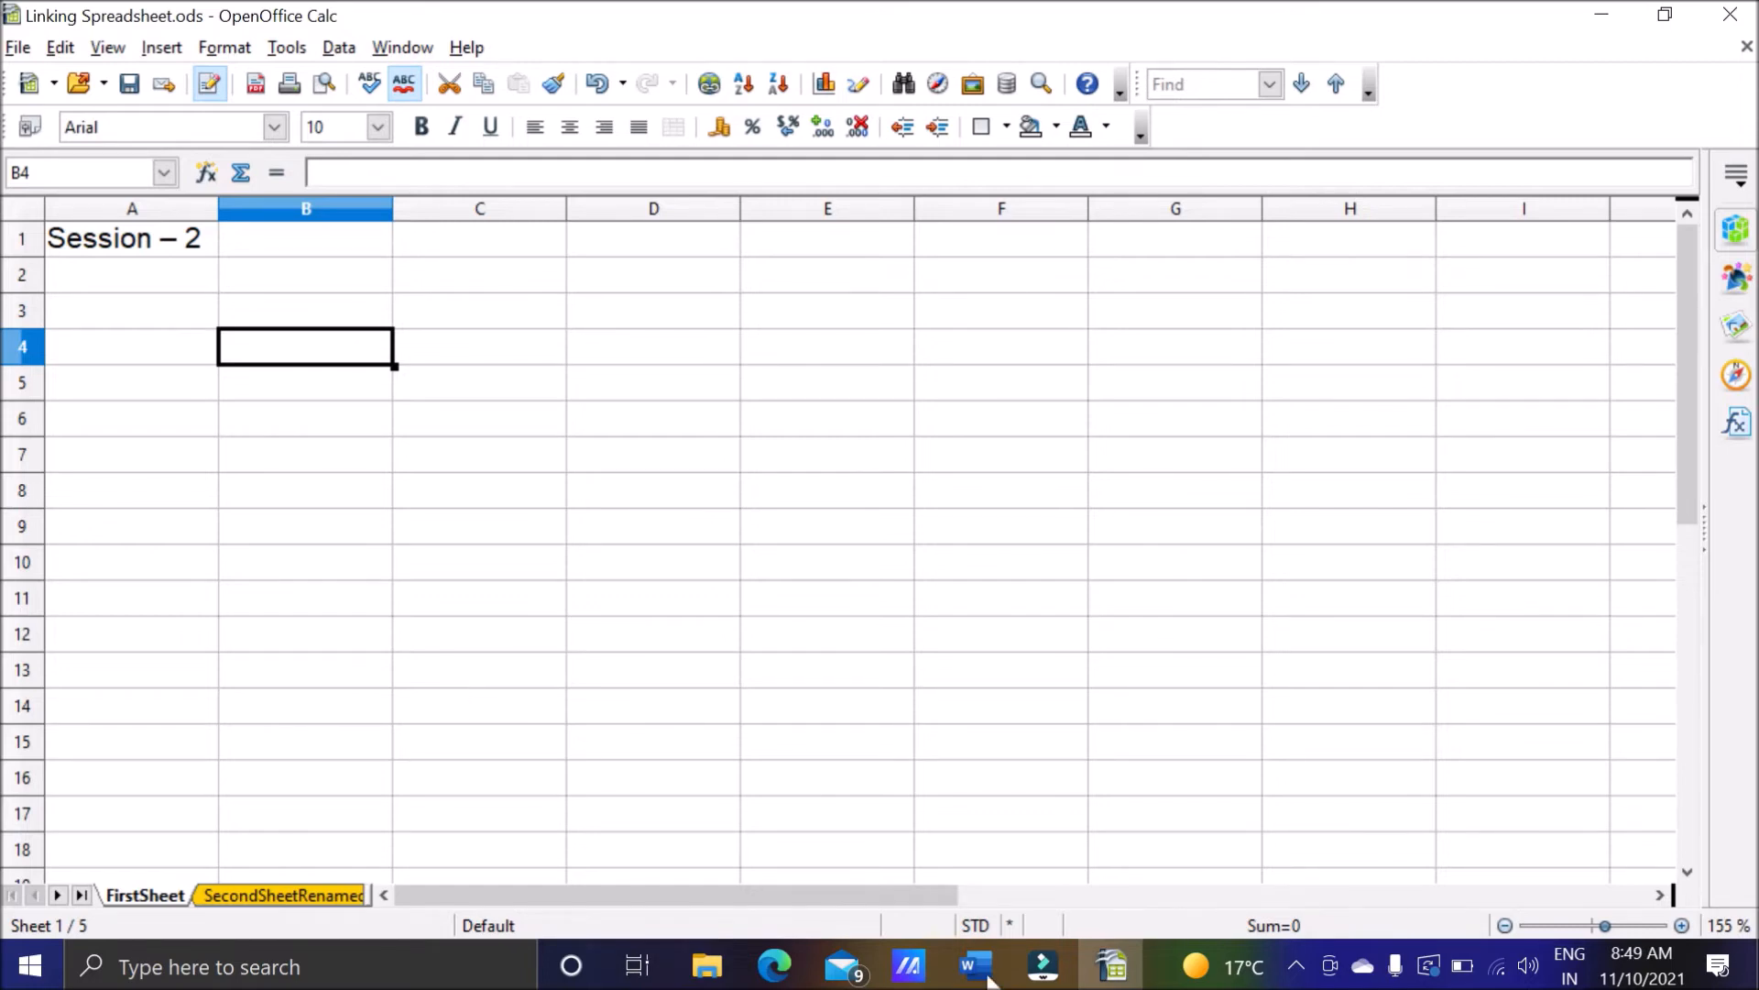
Switch to the Word notes and read the definition of a cell reference, highlighting its heading and the terms for cell and range.
left_click(976, 965)
scroll(880, 550, "down", 1)
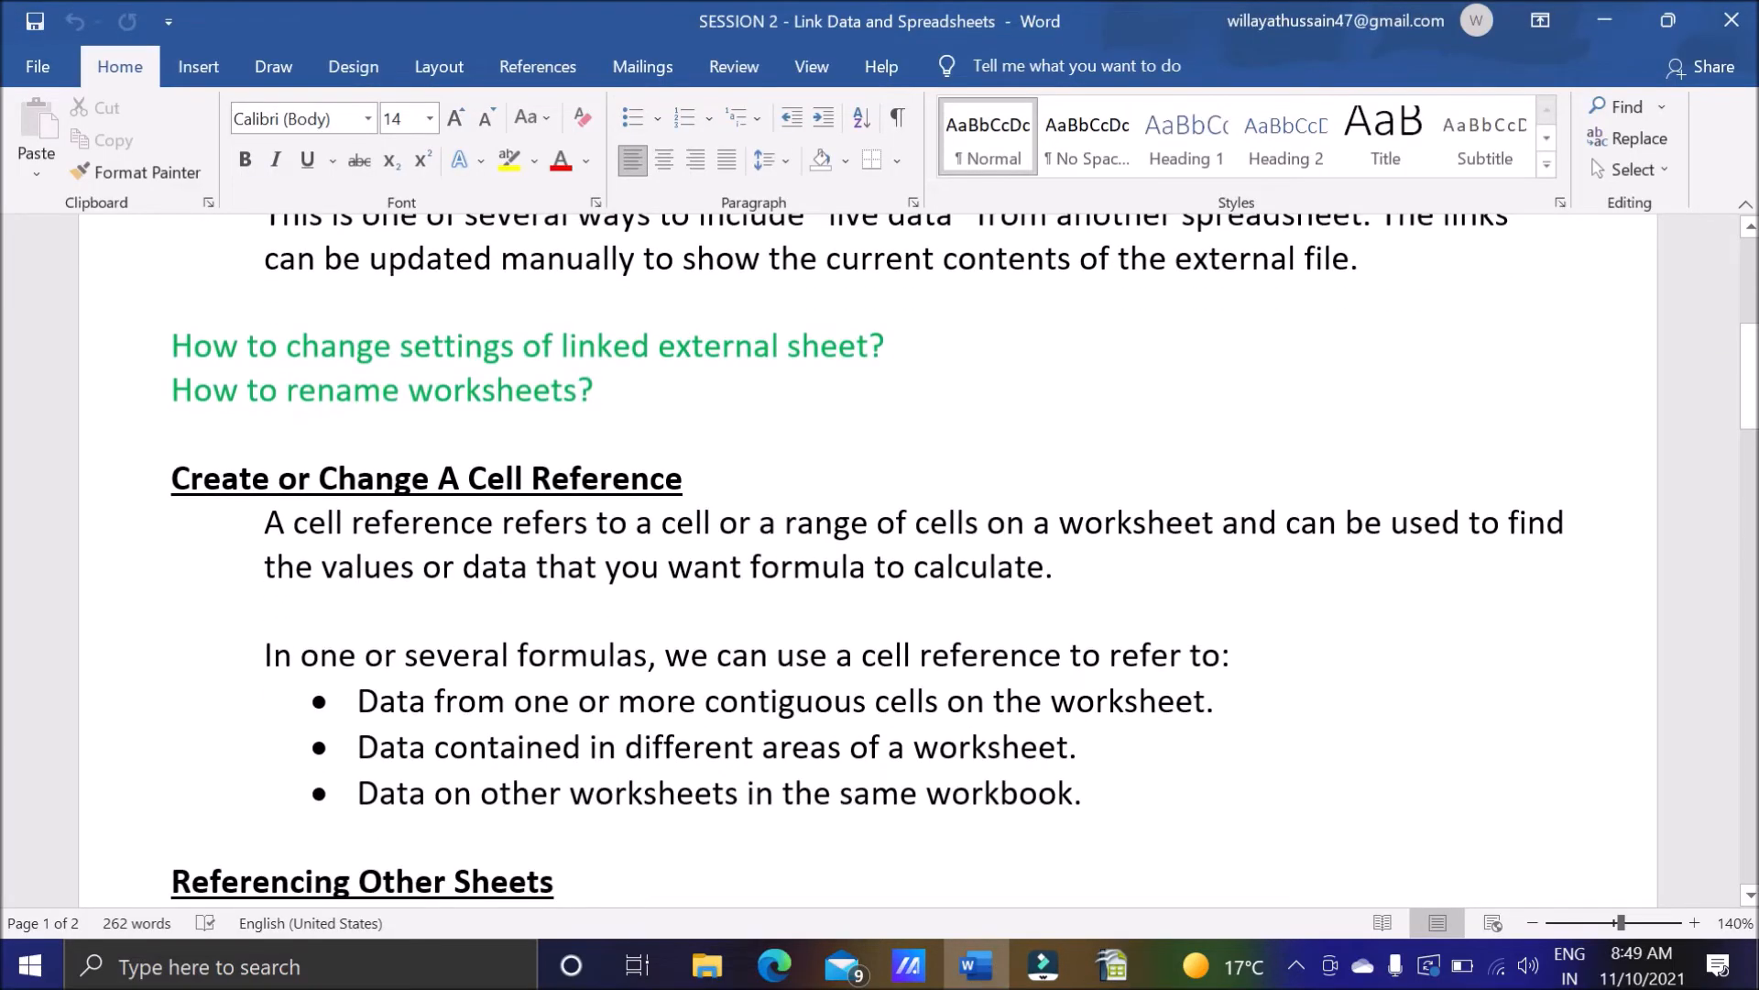
left_click_drag(172, 479, 704, 480)
left_click(759, 485)
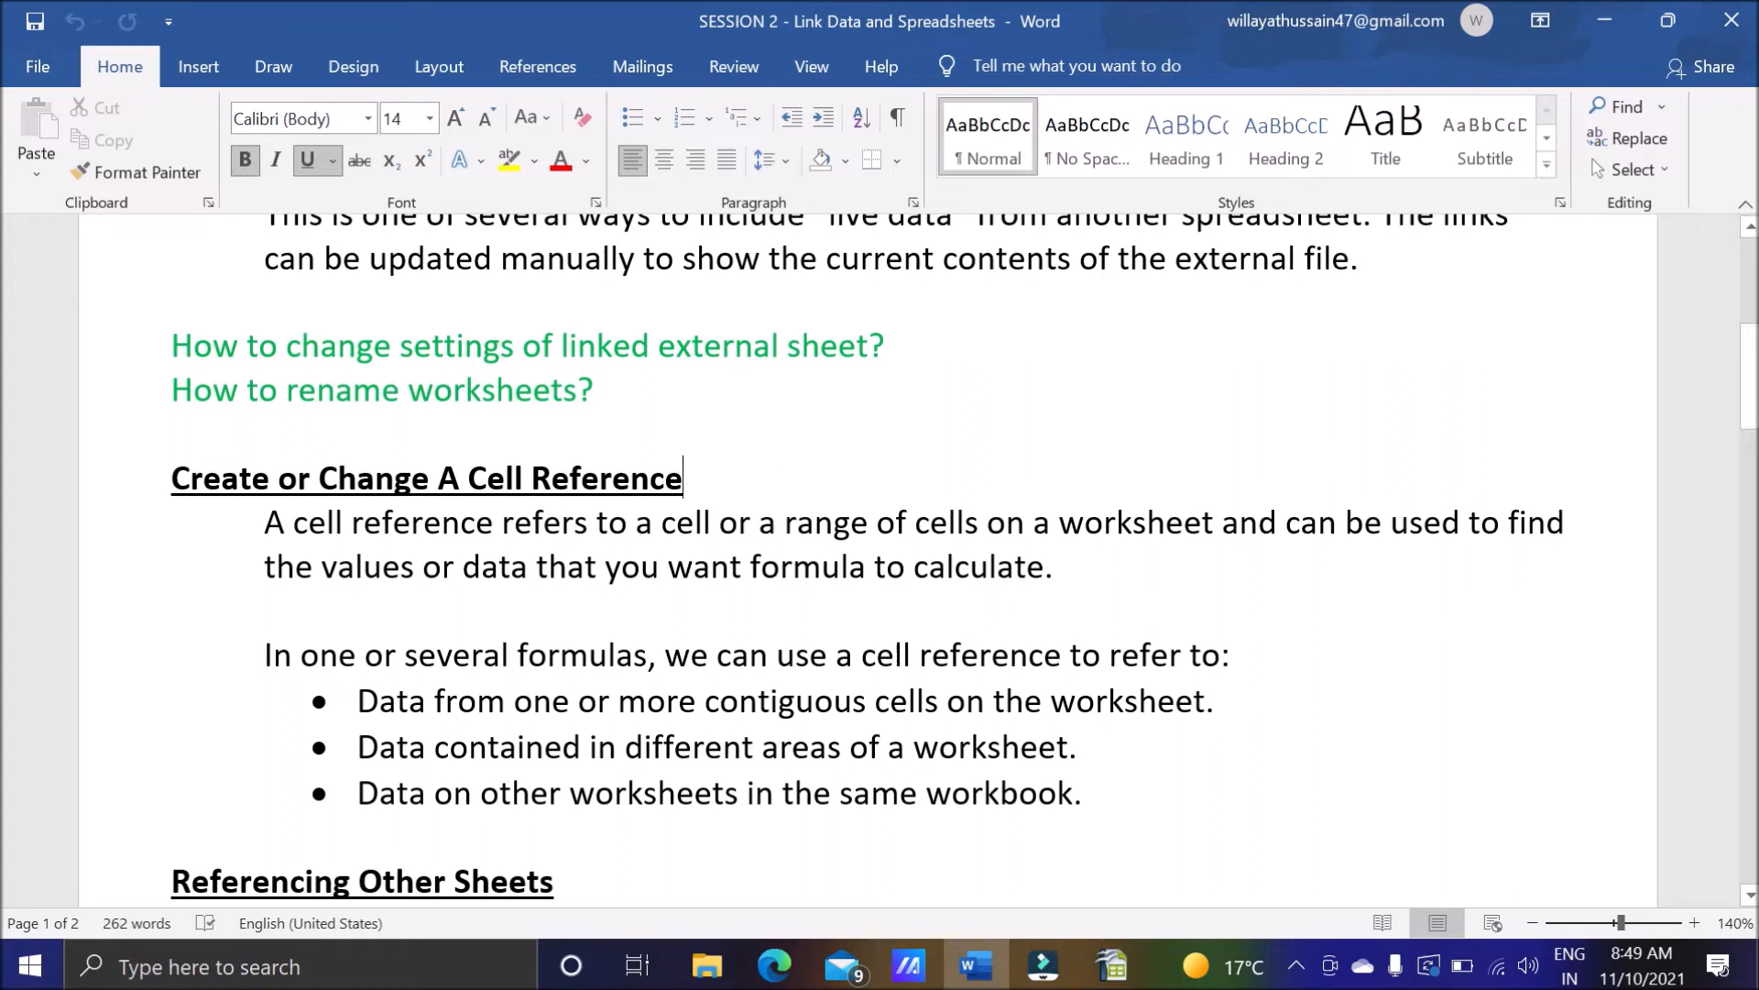
left_click_drag(502, 522, 293, 522)
left_click_drag(712, 522, 661, 523)
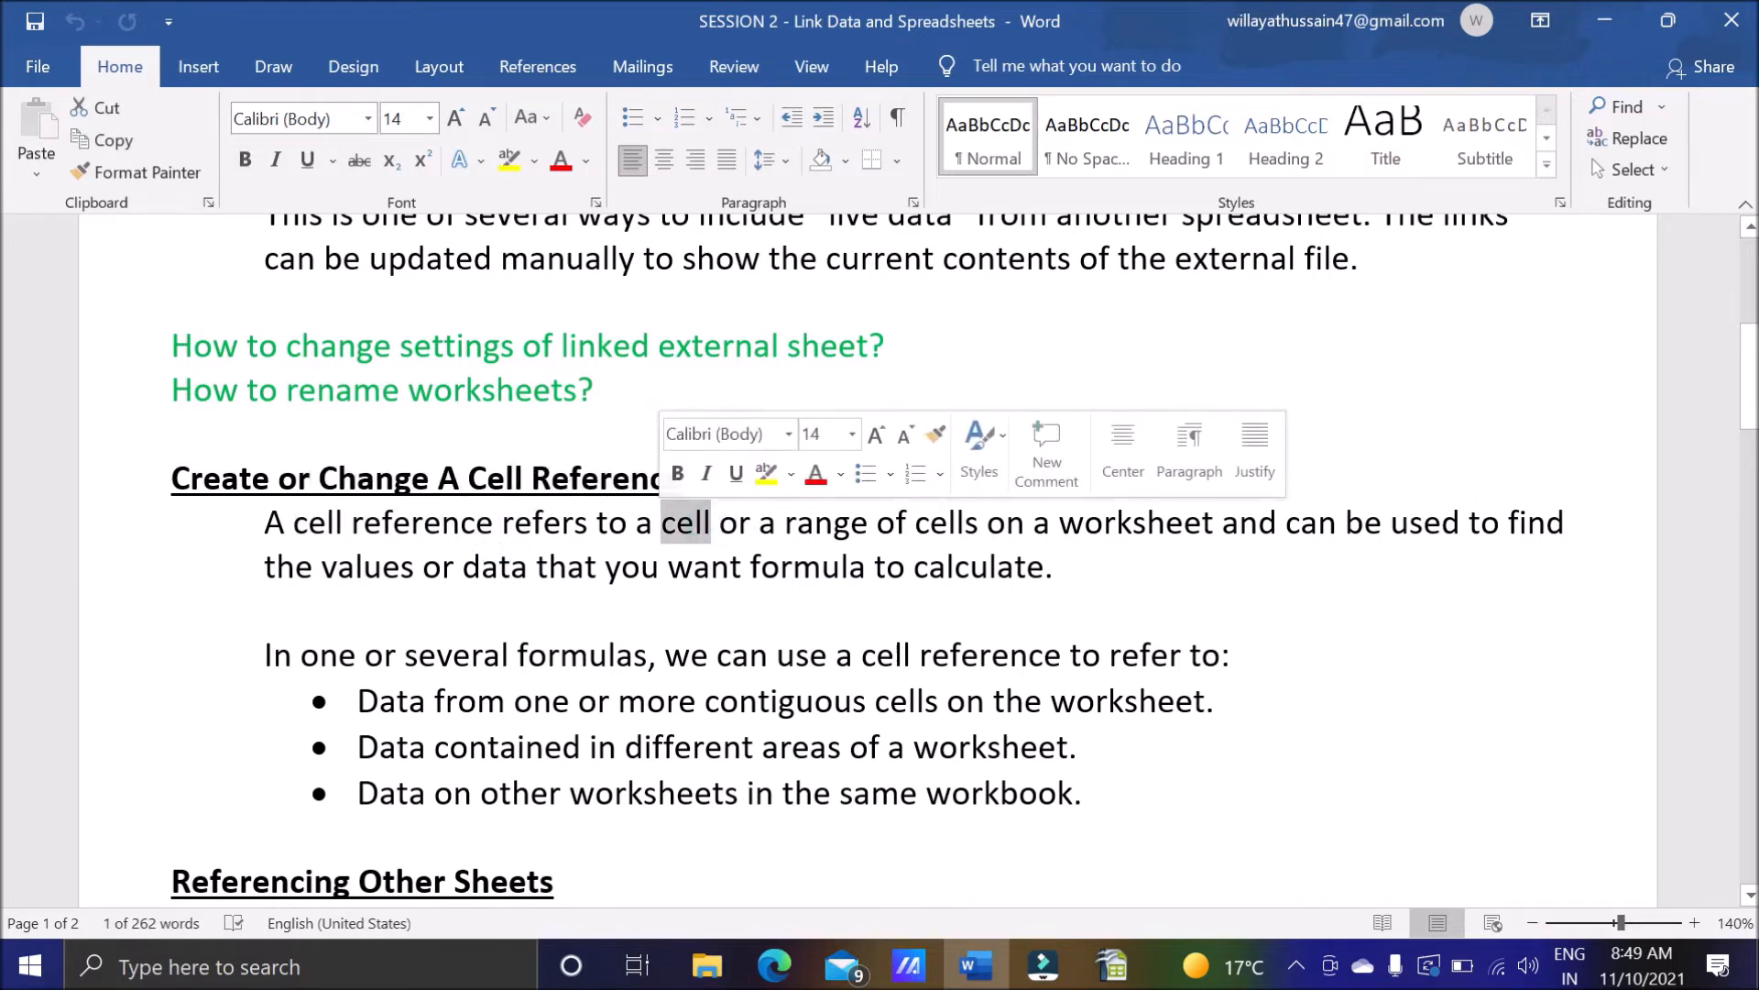
left_click_drag(987, 523, 785, 523)
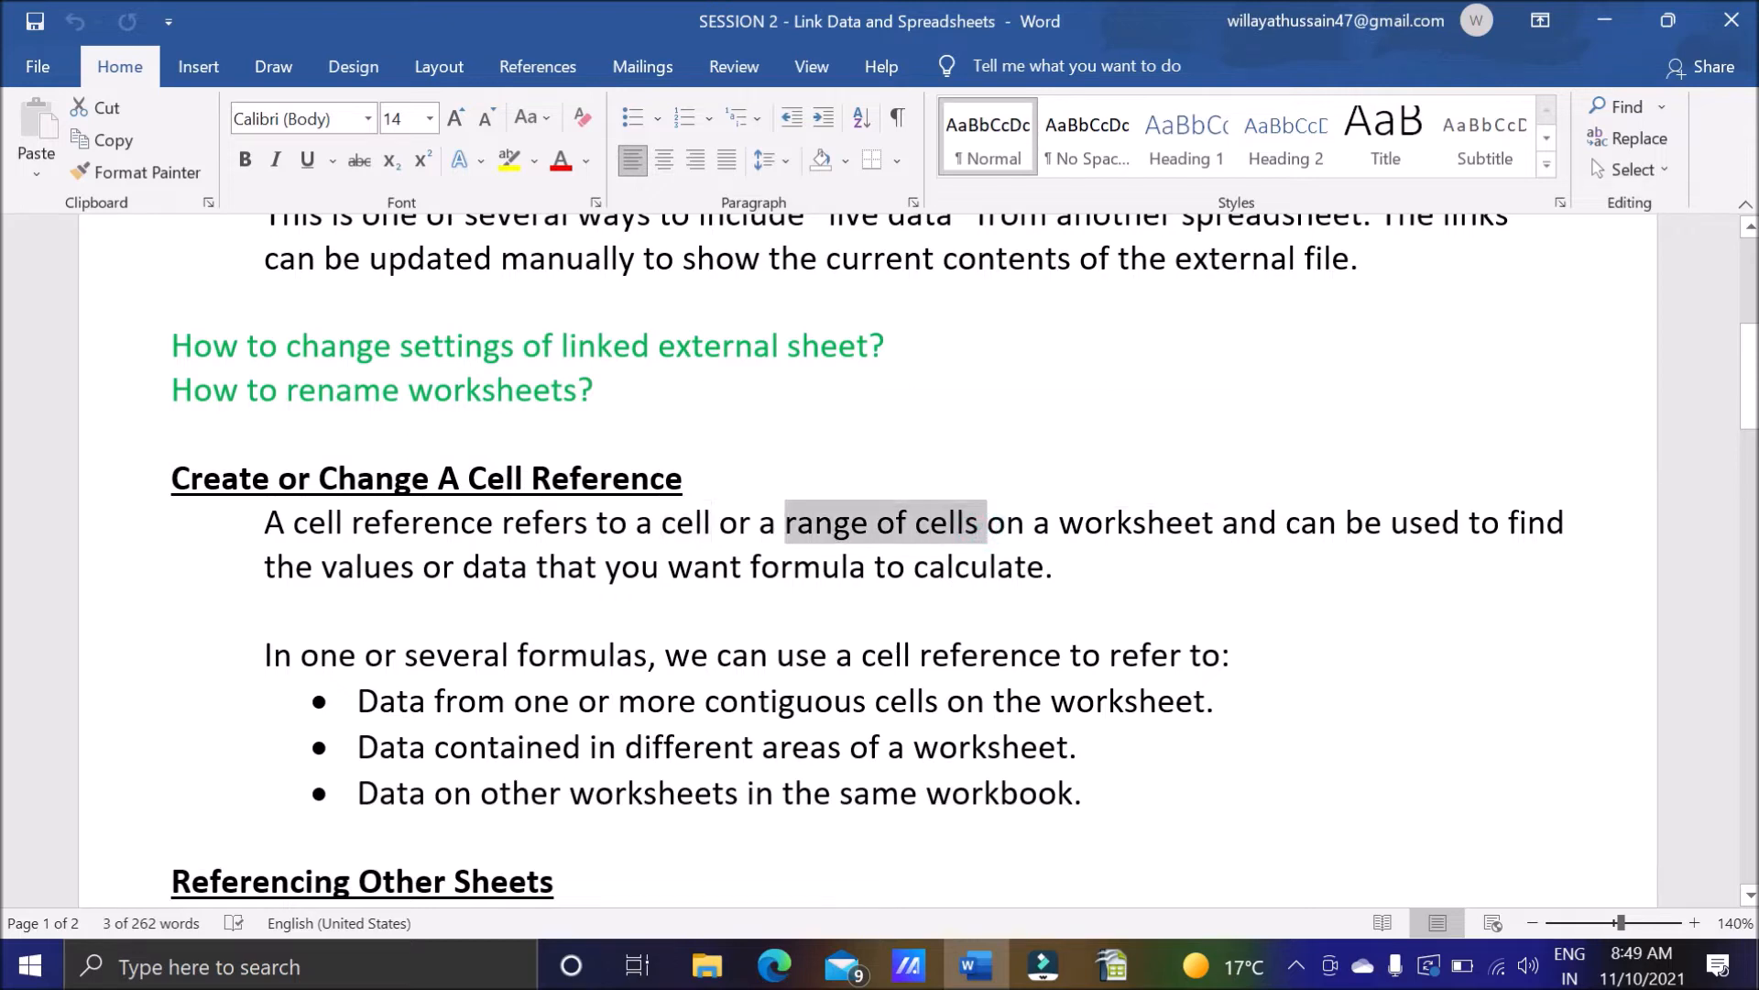
Switch to OpenOffice Calc and select the range B4:D4 on FirstSheet.
left_click(1120, 966)
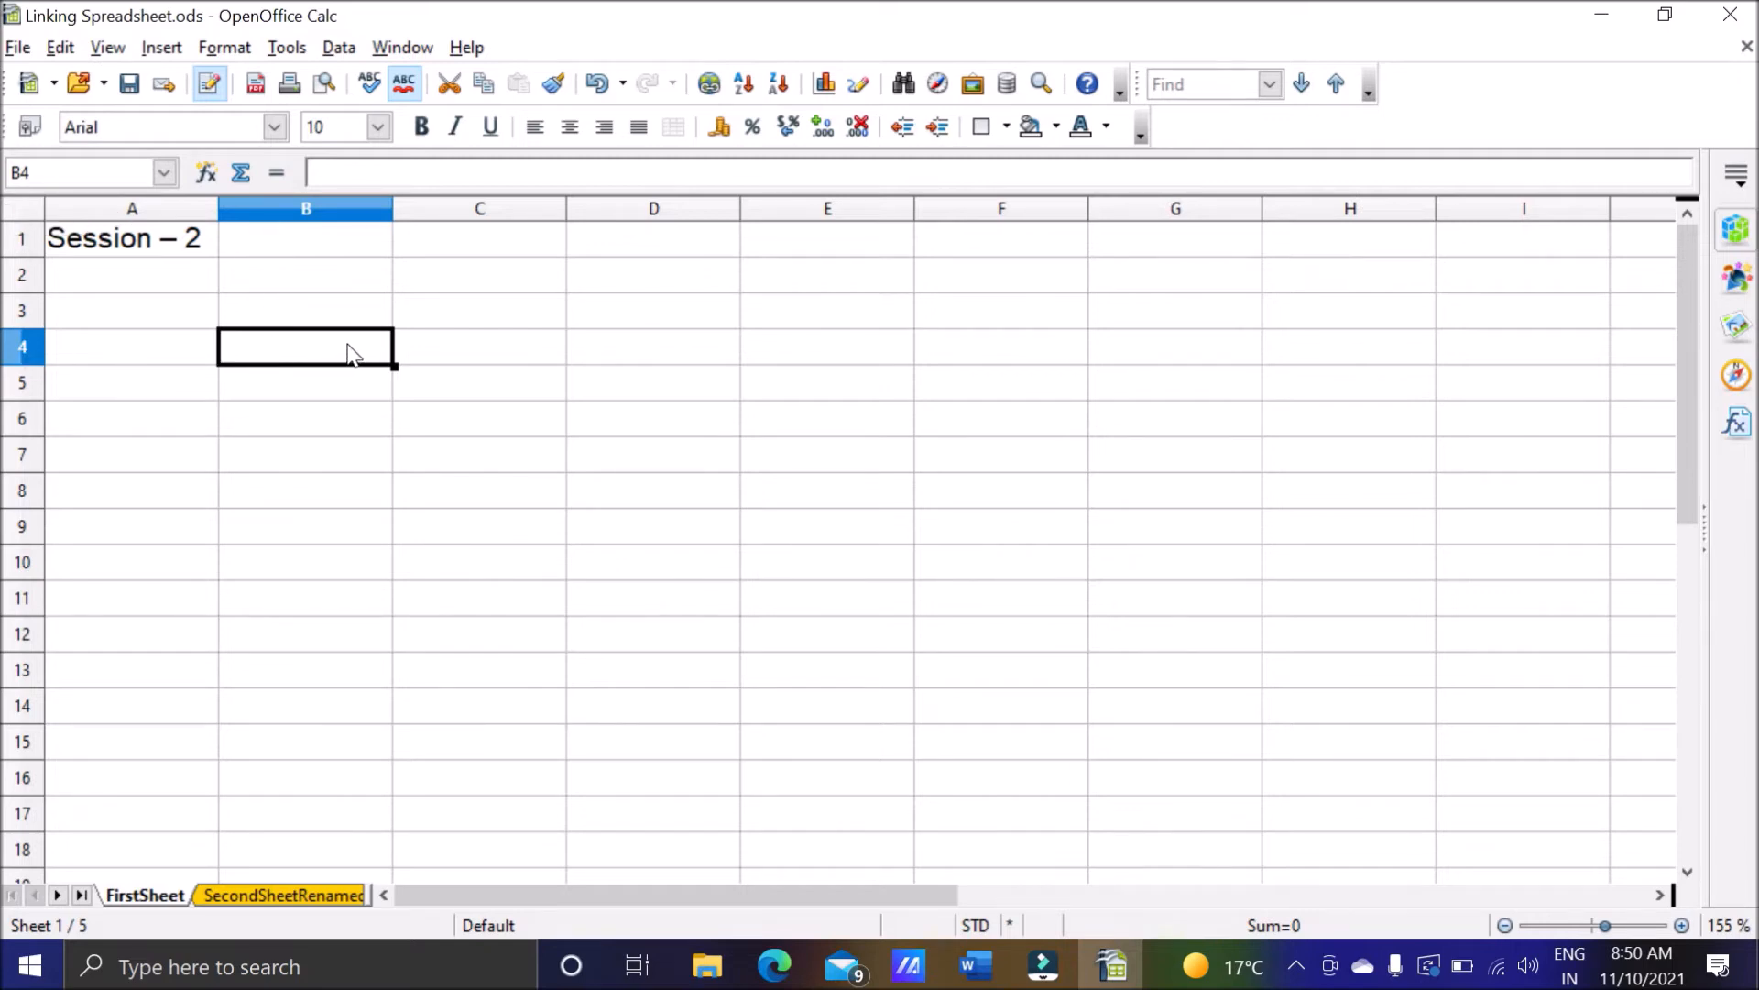
left_click_drag(349, 353, 617, 357)
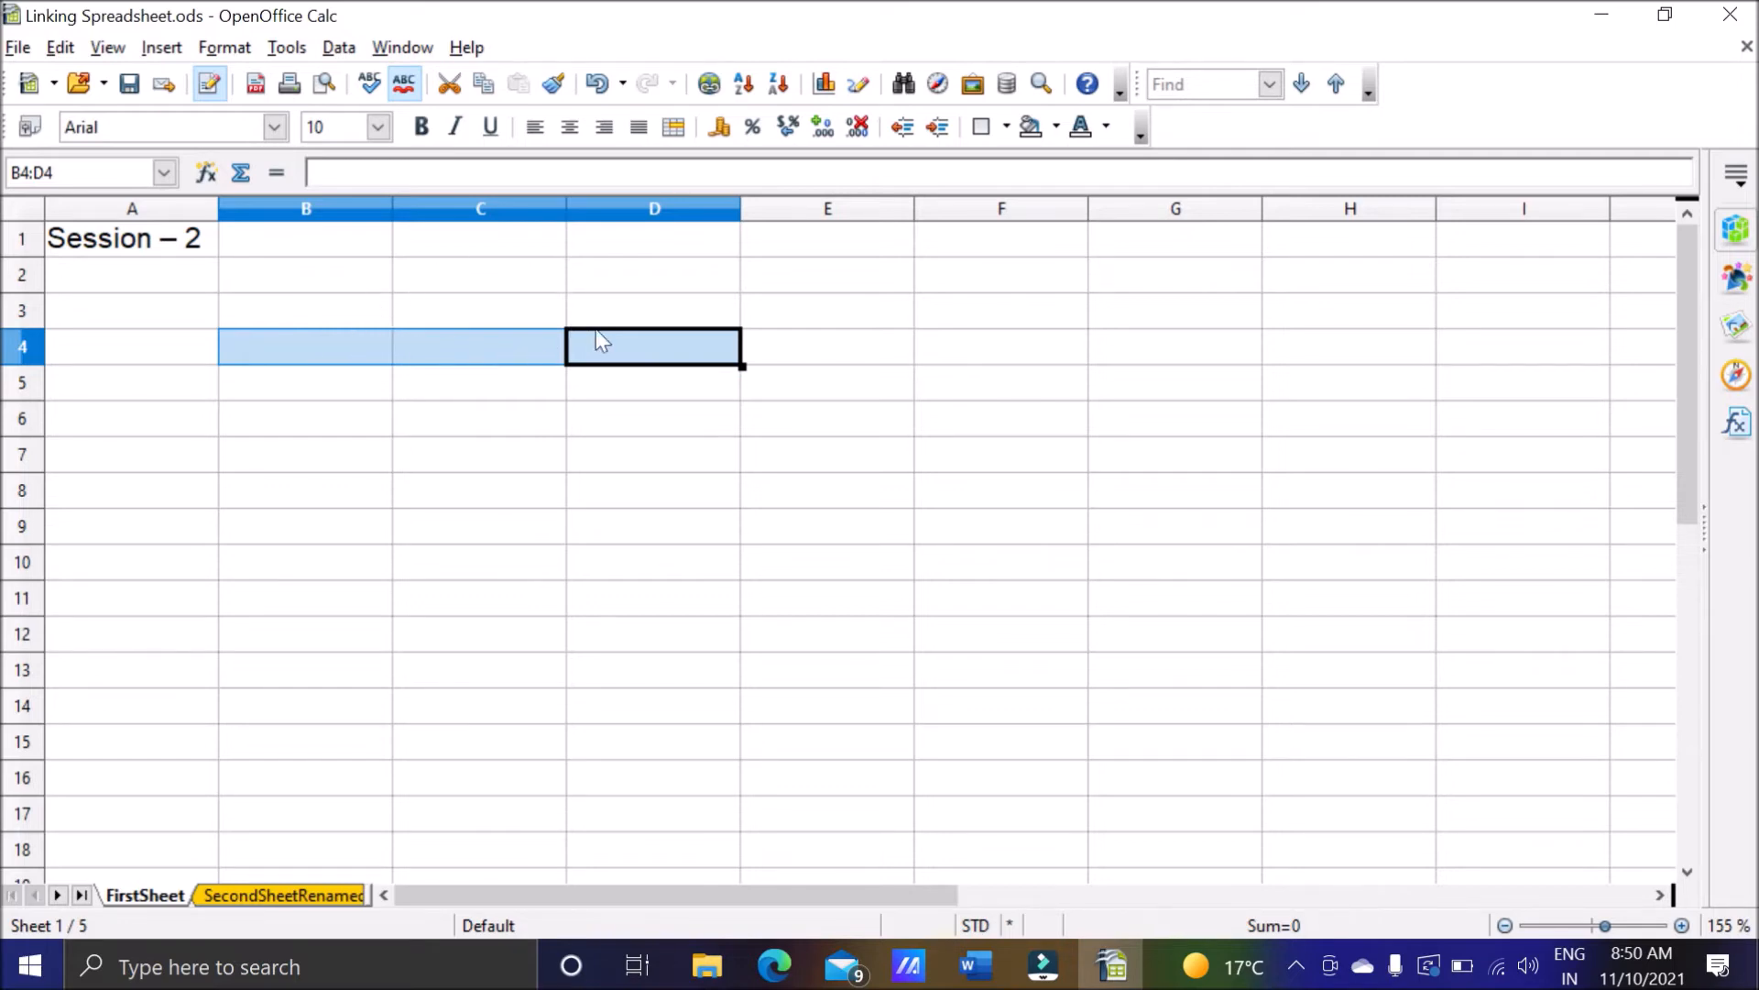
Return to the Word notes and review how cell references find the values or data for a formula to calculate.
left_click(976, 965)
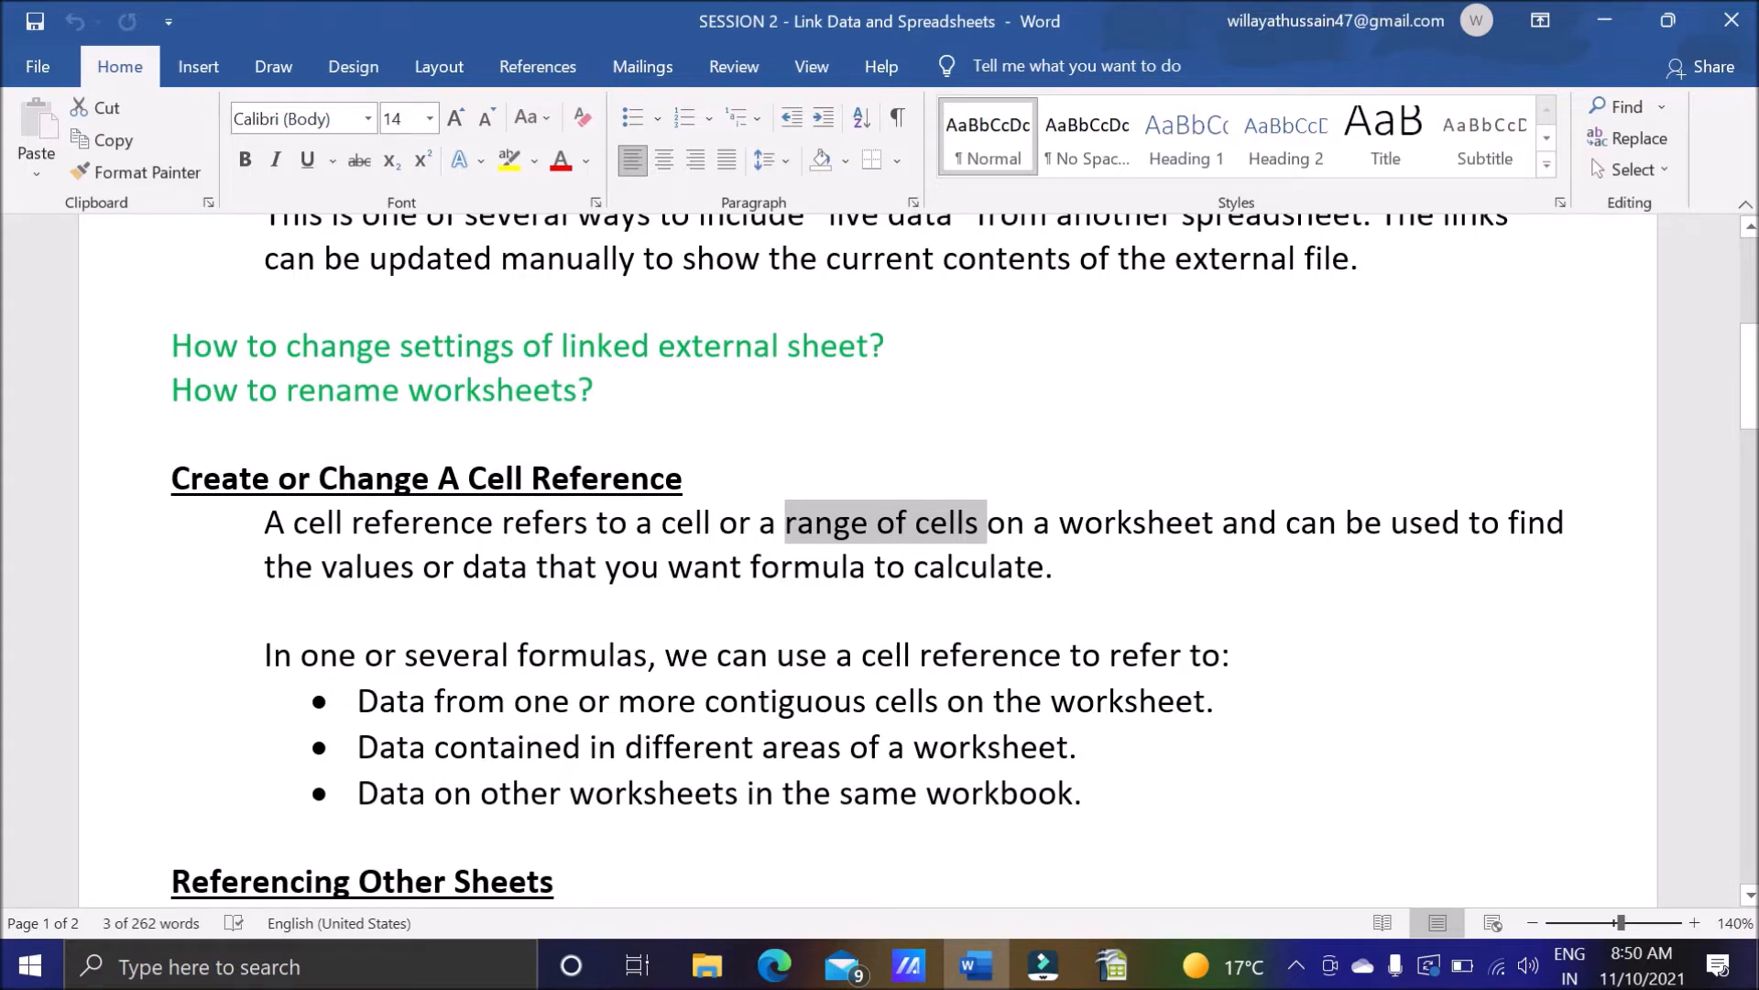
left_click(1126, 555)
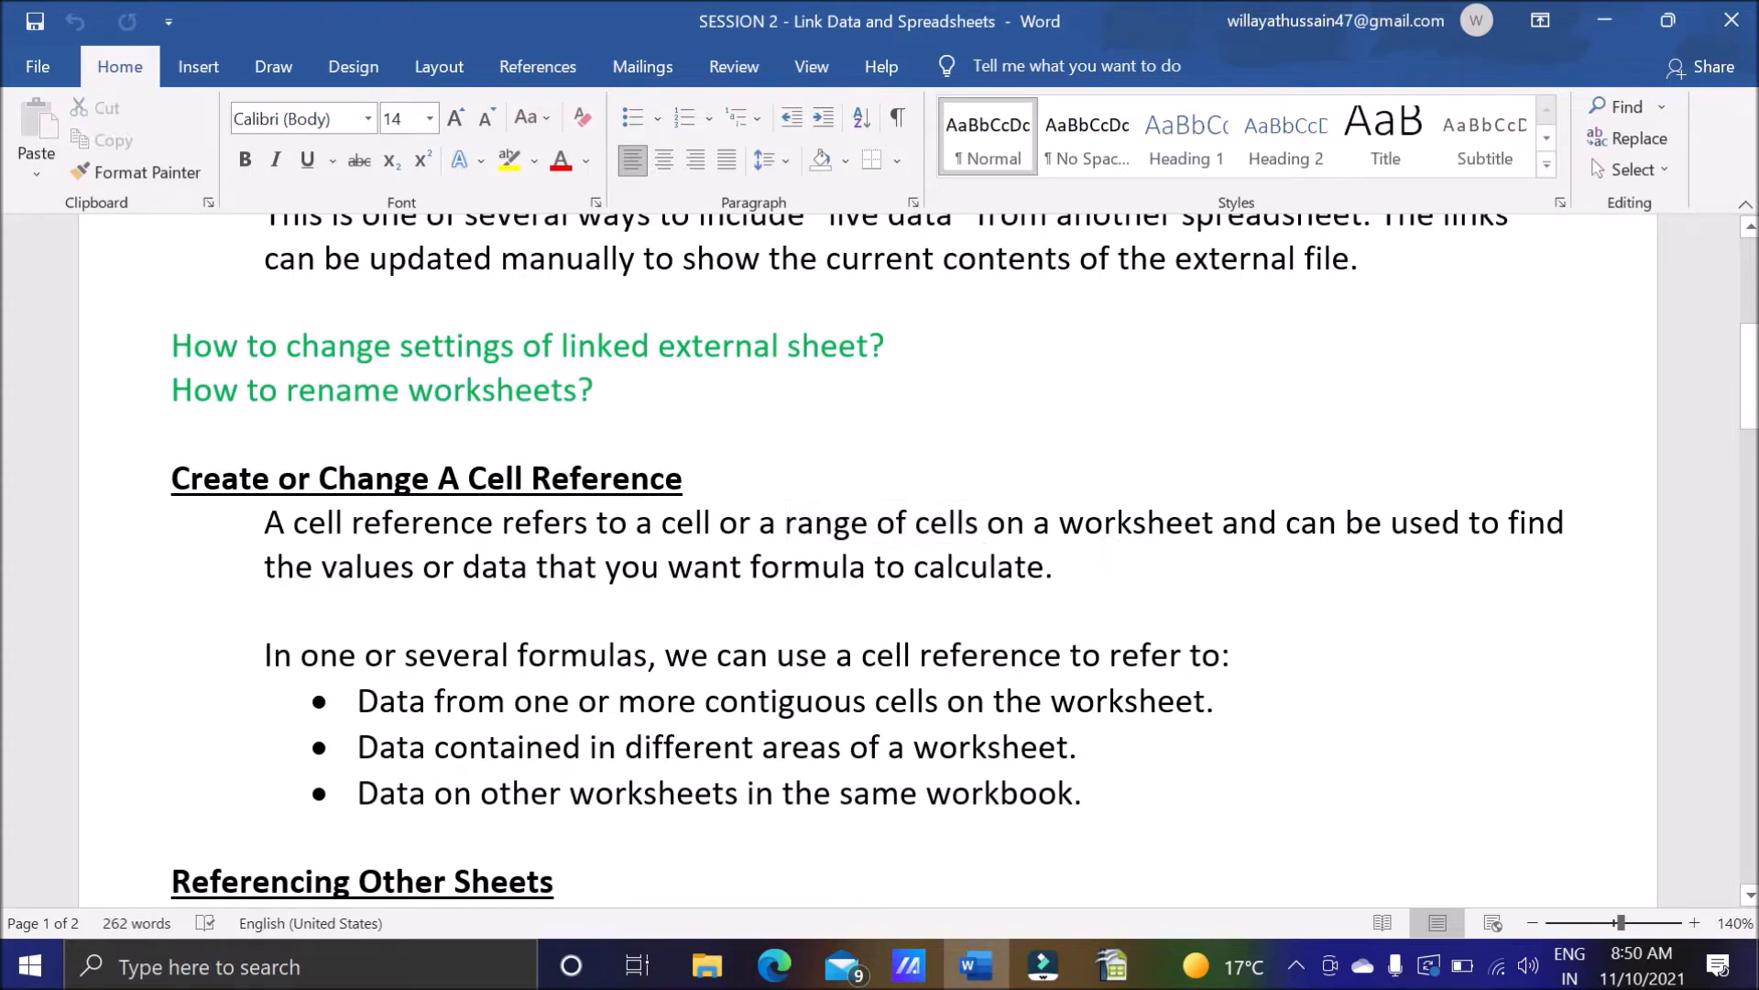
left_click_drag(321, 567, 537, 566)
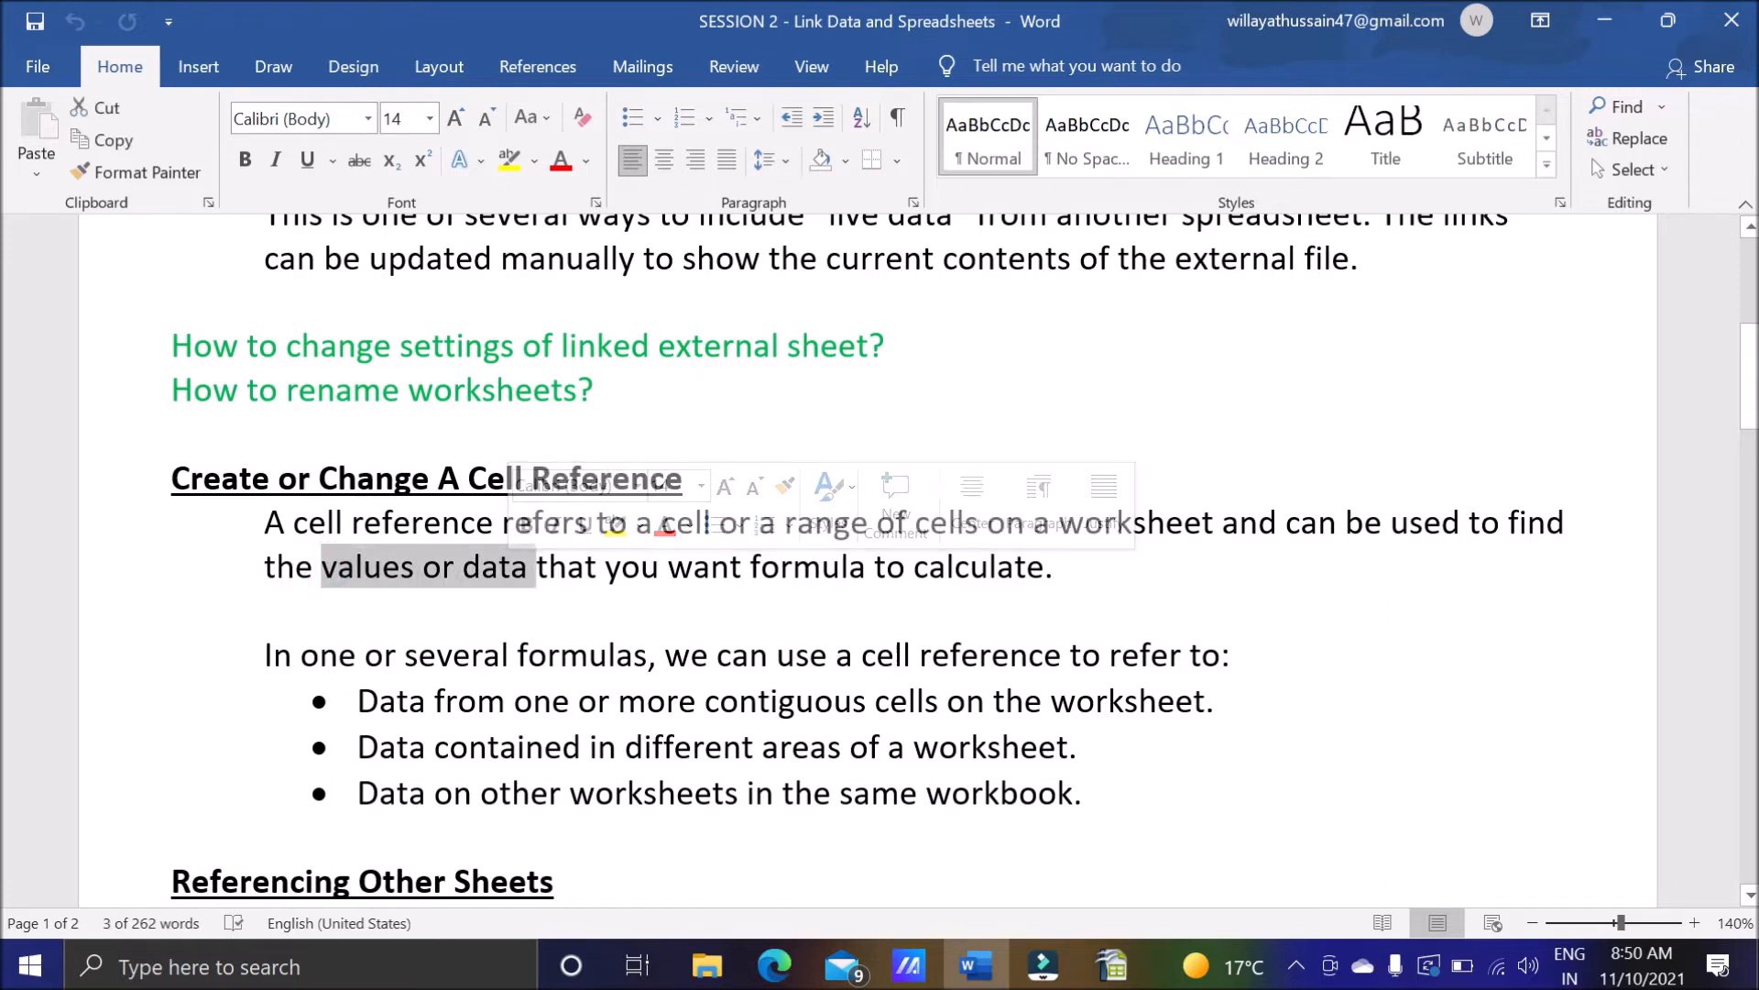
left_click_drag(1055, 567, 749, 567)
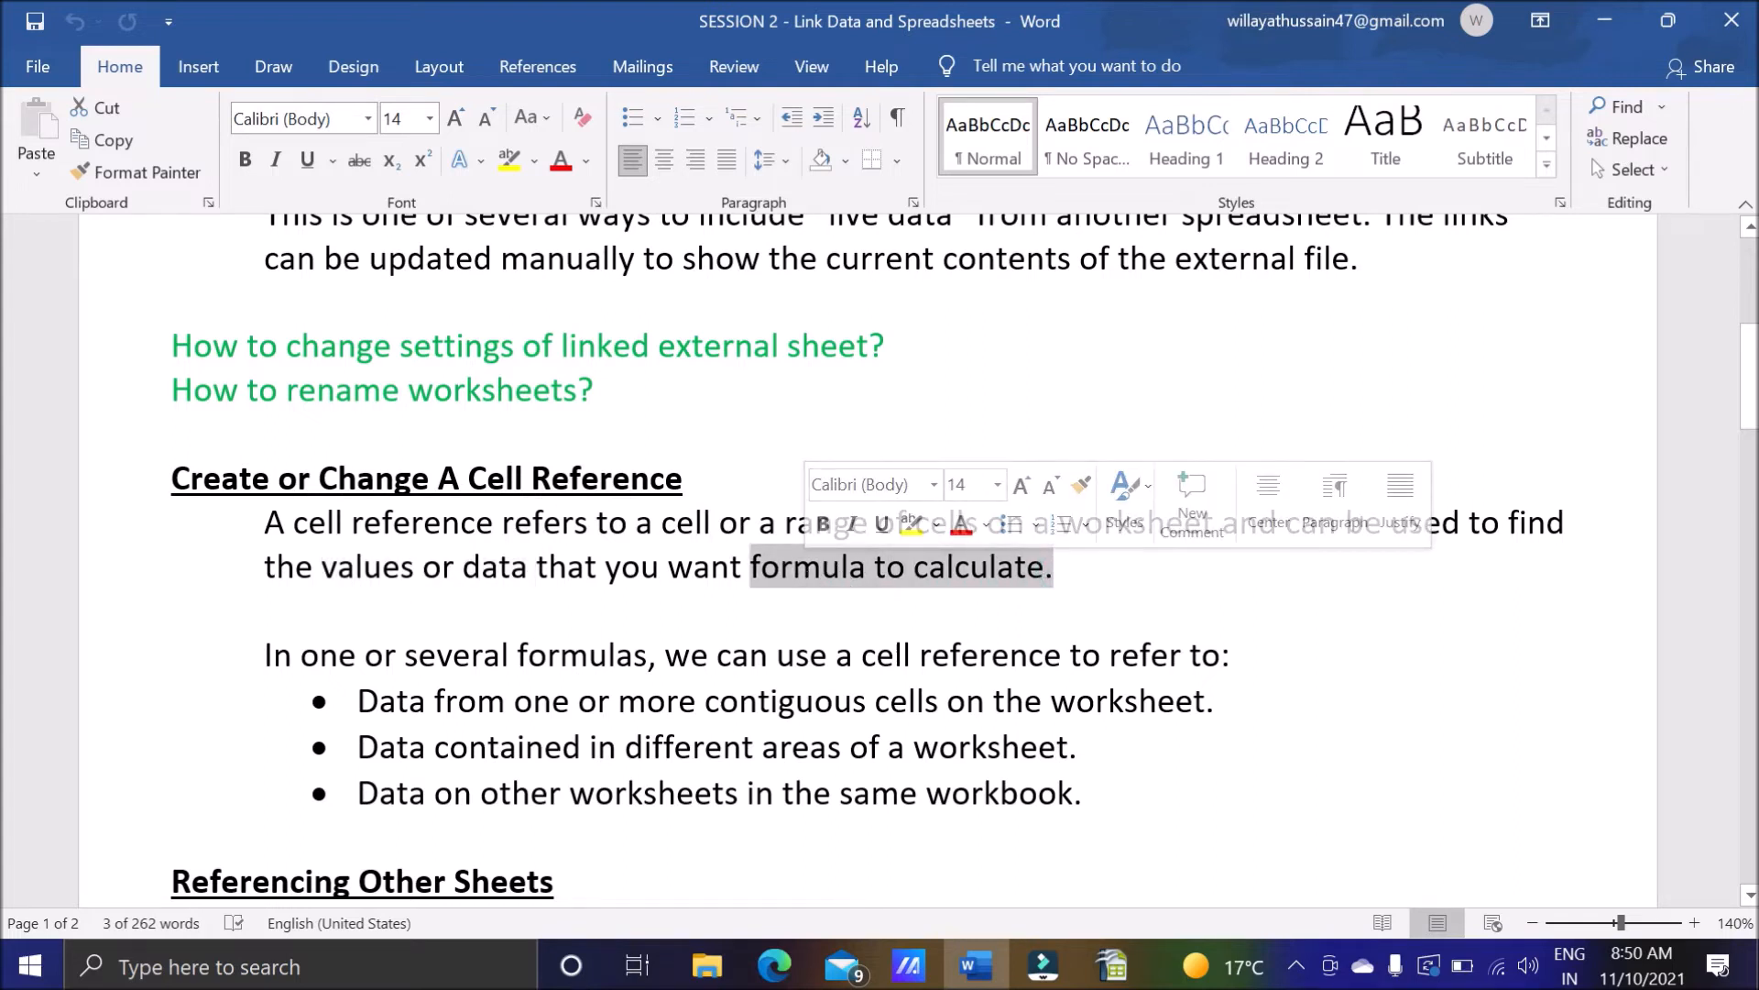
left_click(1125, 581)
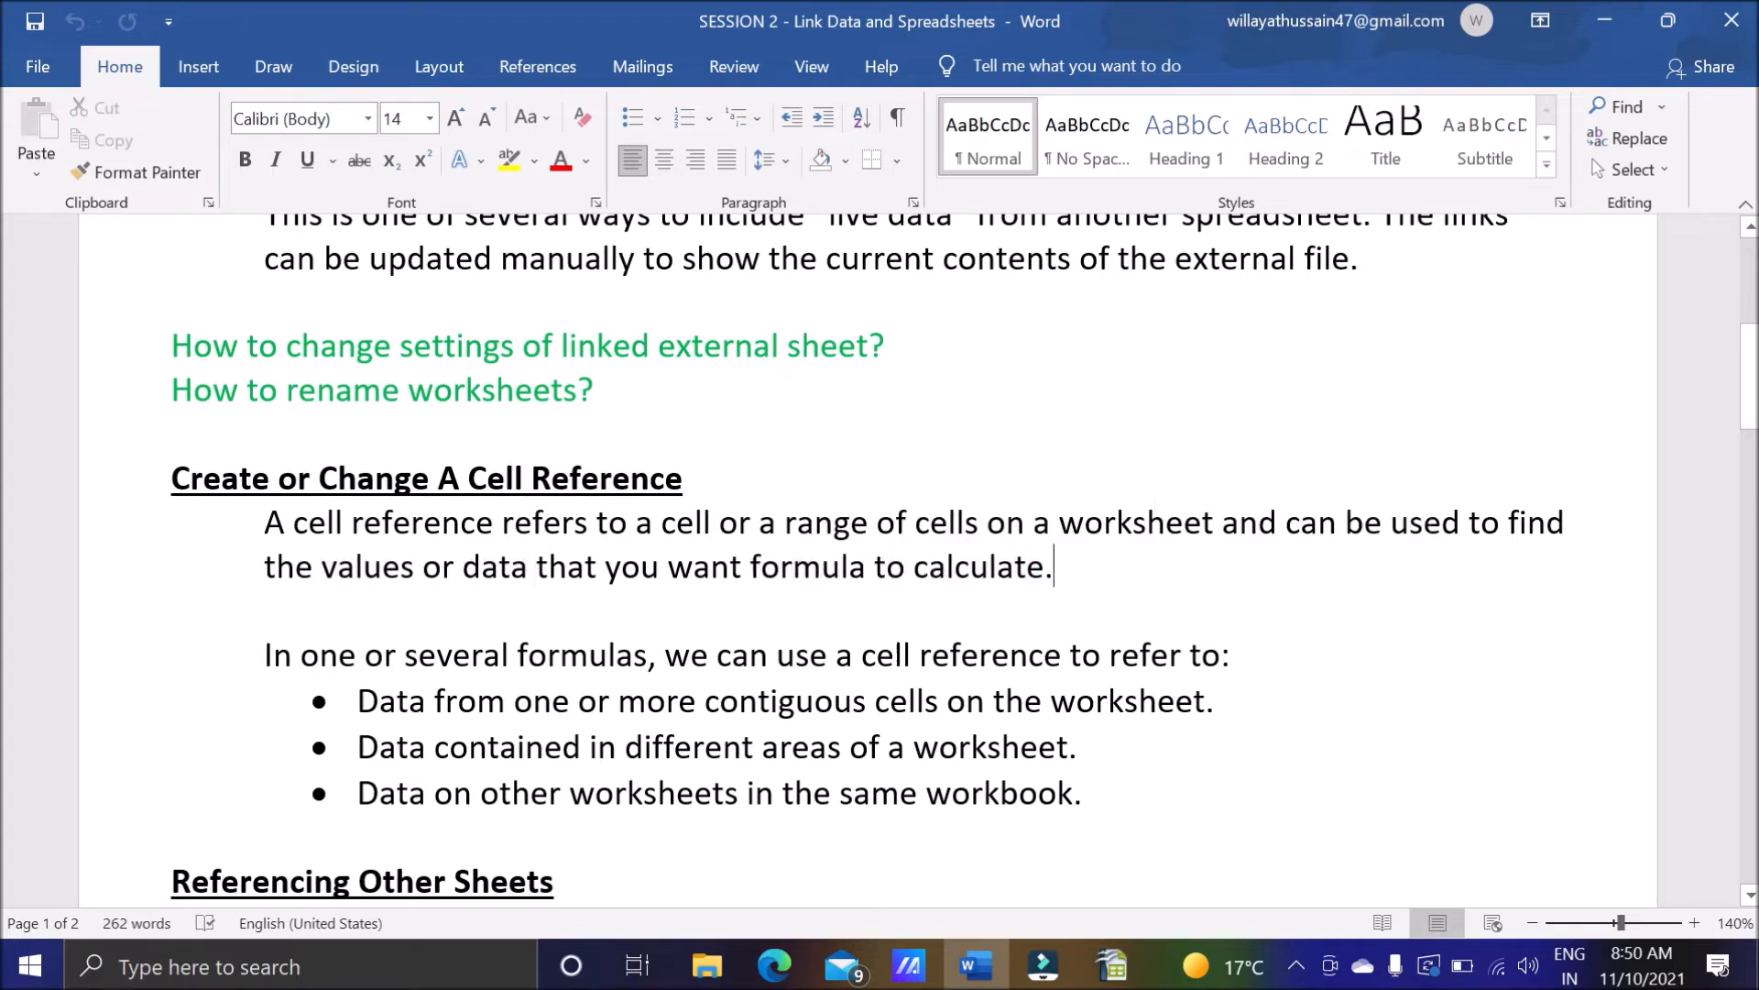
left_click_drag(322, 576, 415, 576)
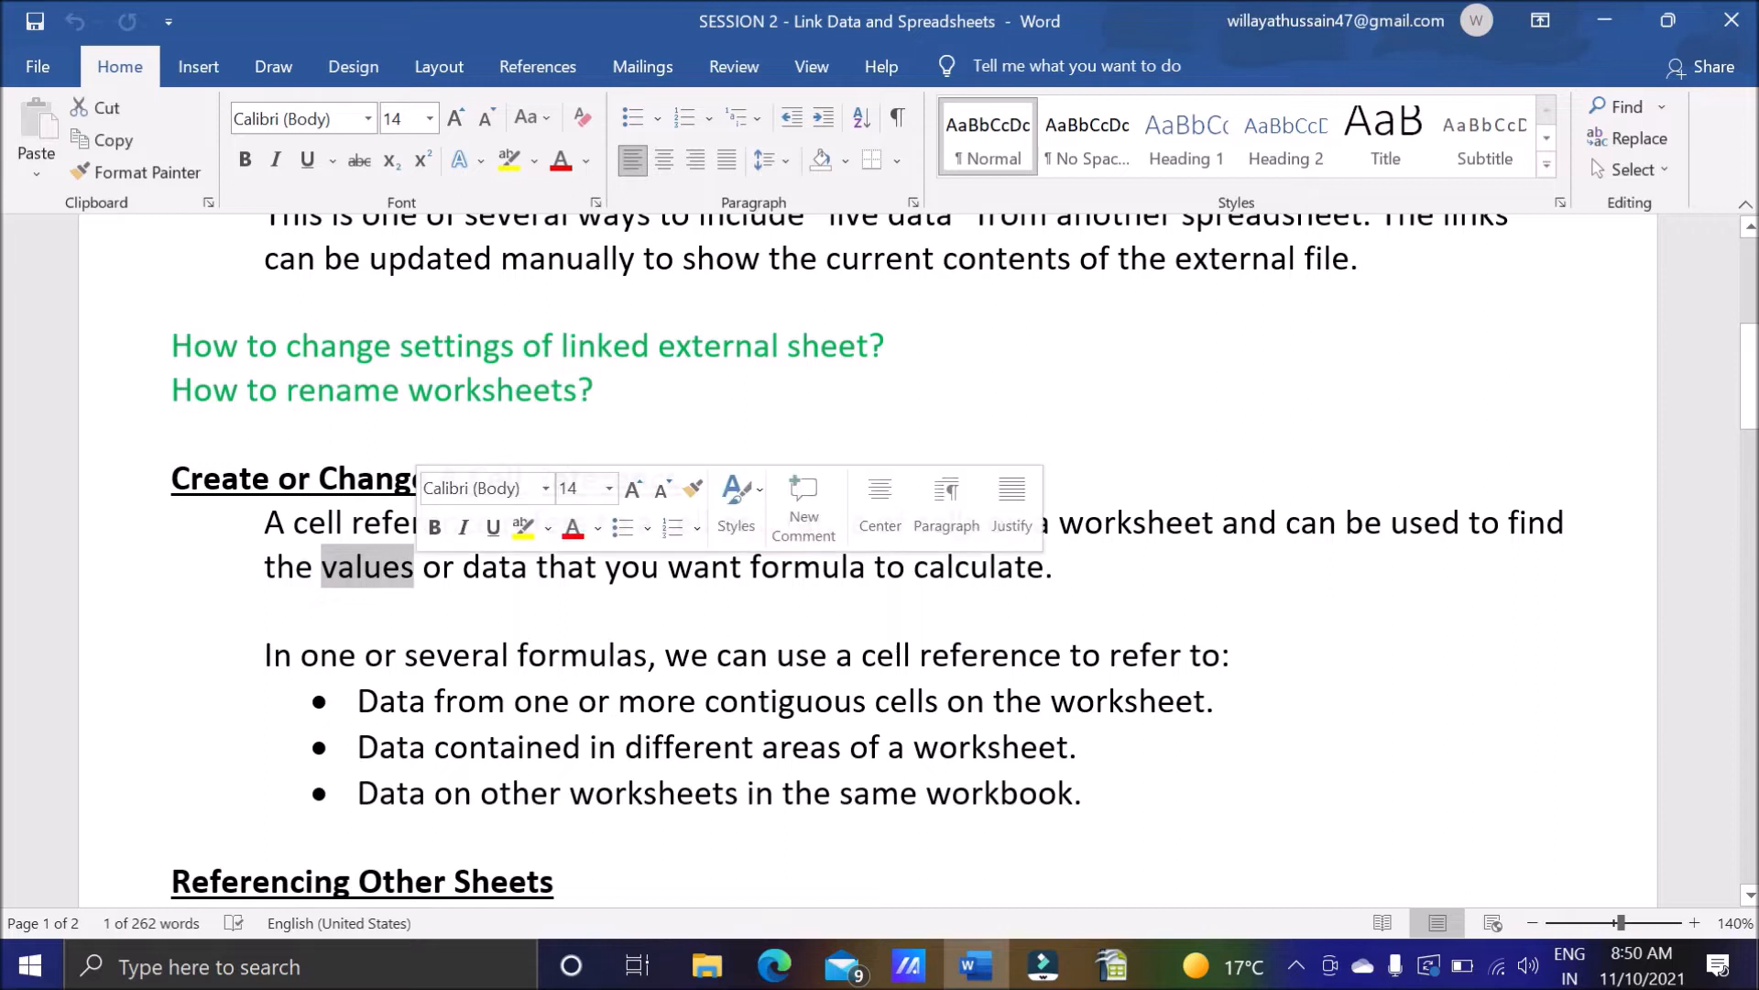
left_click_drag(529, 576, 463, 576)
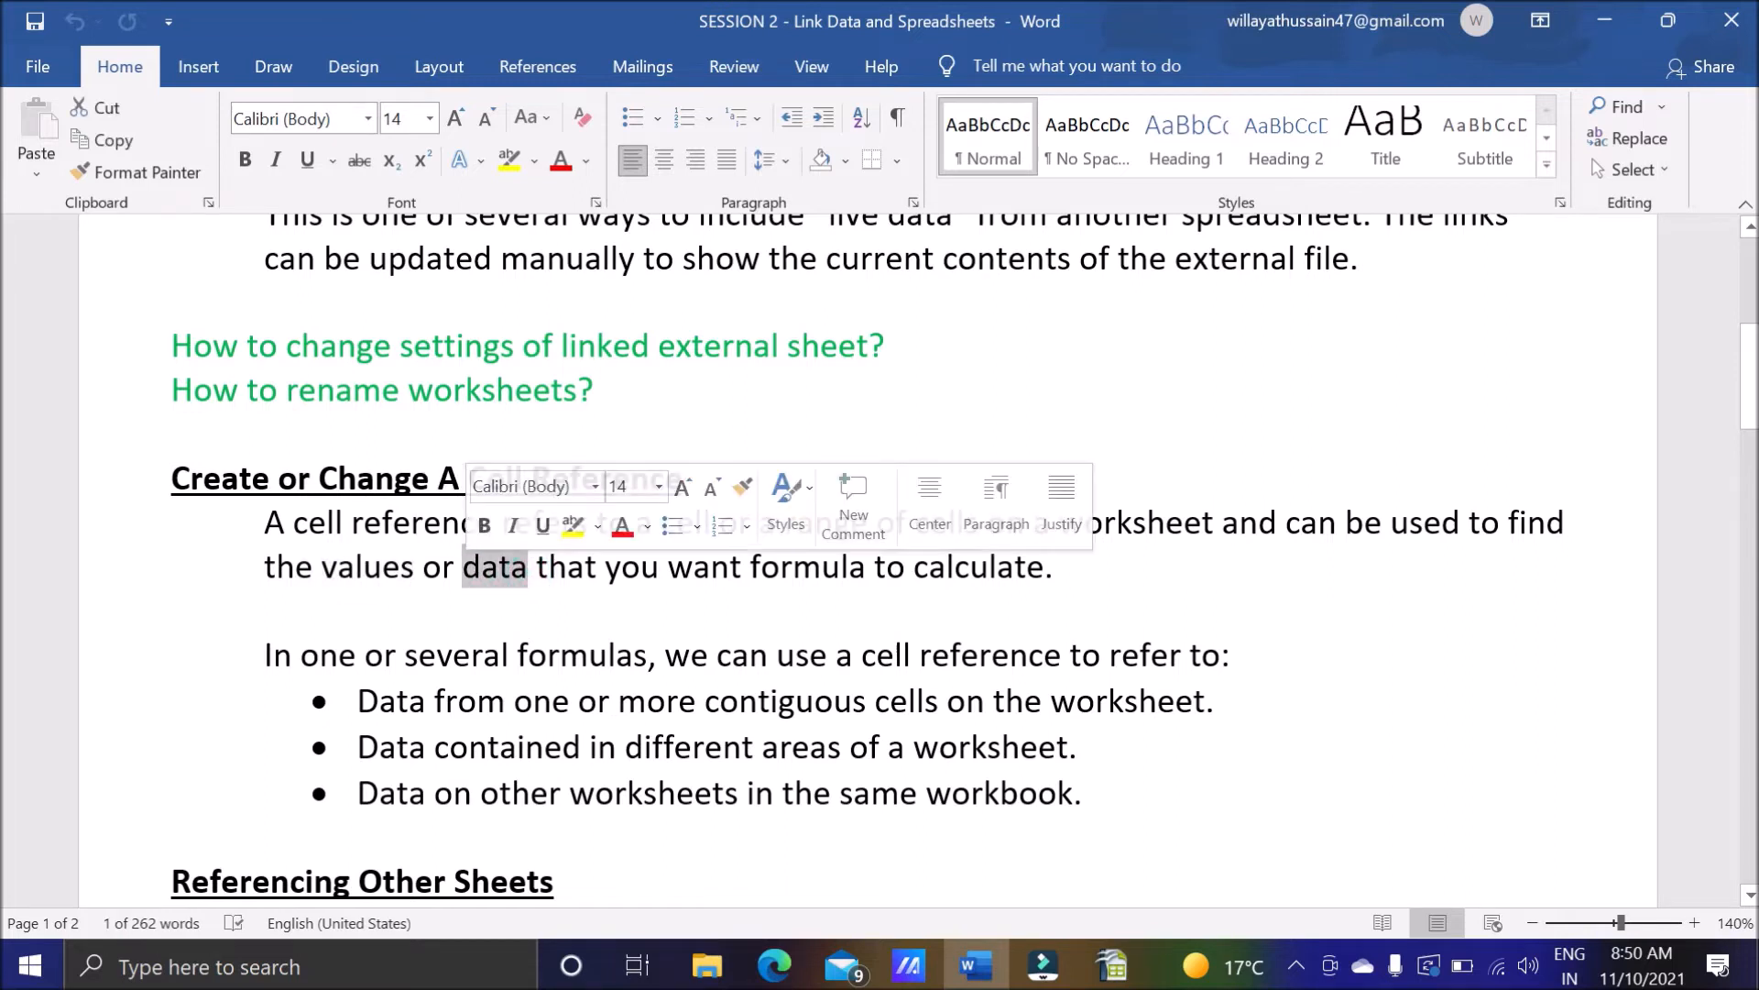
left_click_drag(752, 576, 1053, 576)
left_click(1088, 572)
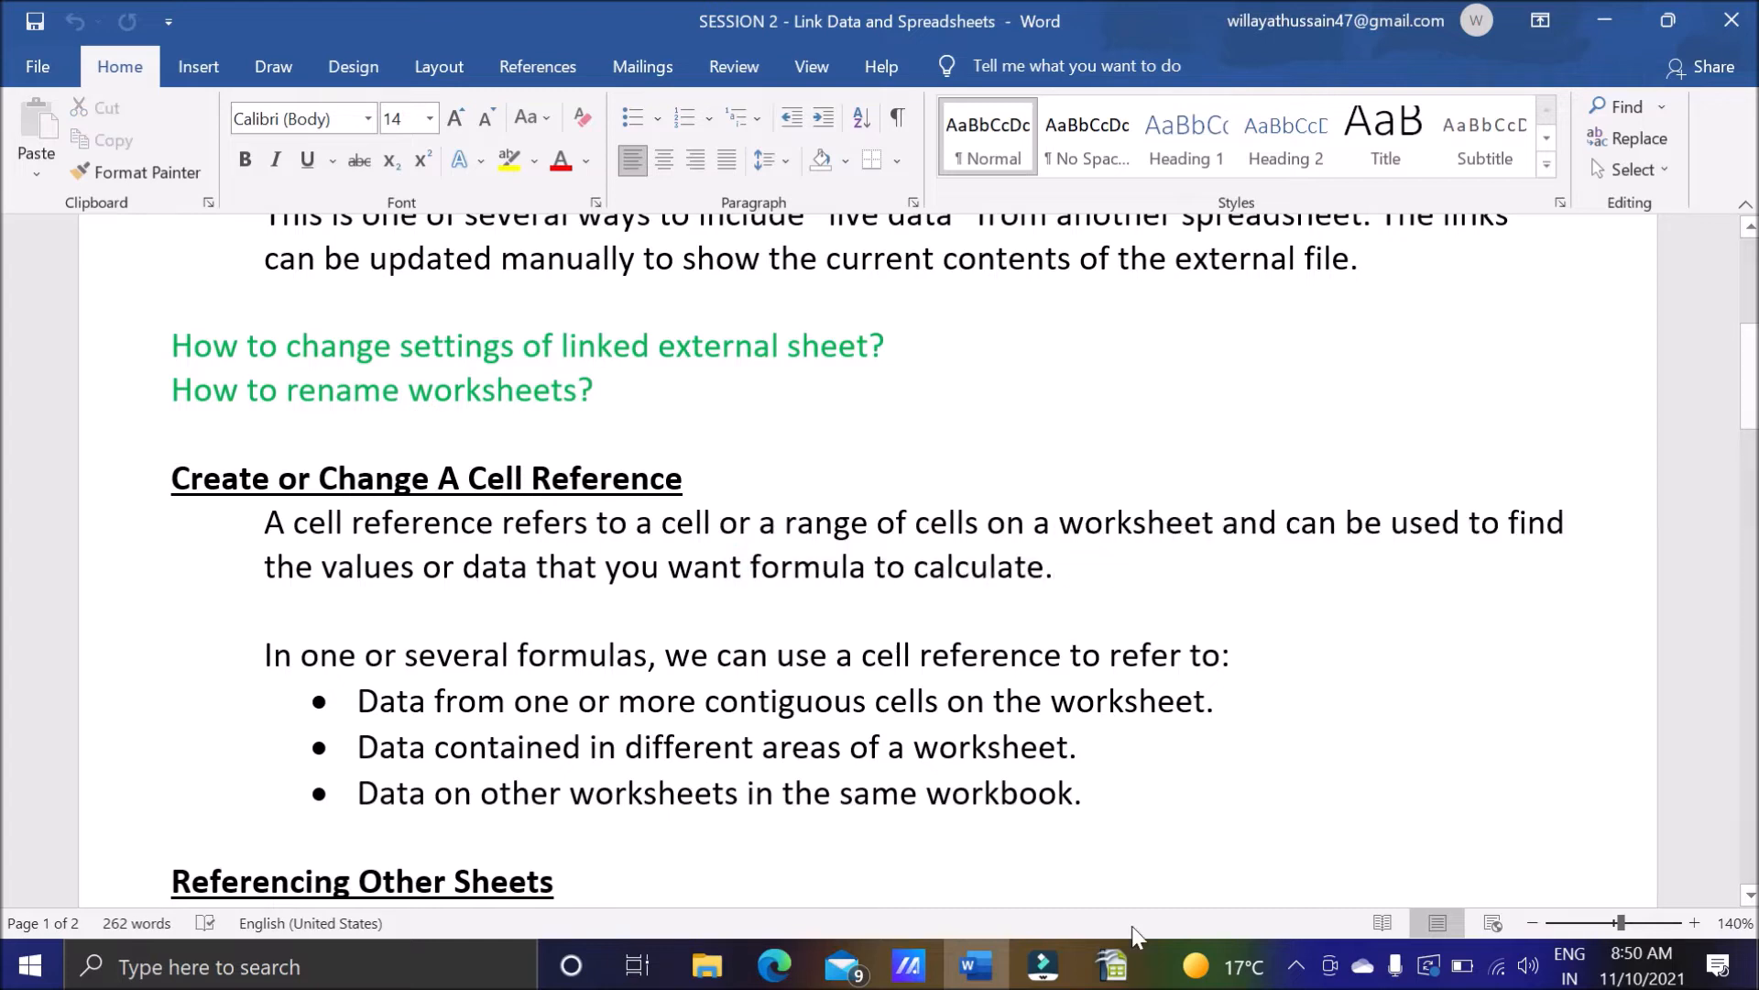
Switch to OpenOffice Calc and enter 5 in cell A4 and 6 in cell A5 of FirstSheet.
left_click(1127, 957)
left_click(166, 351)
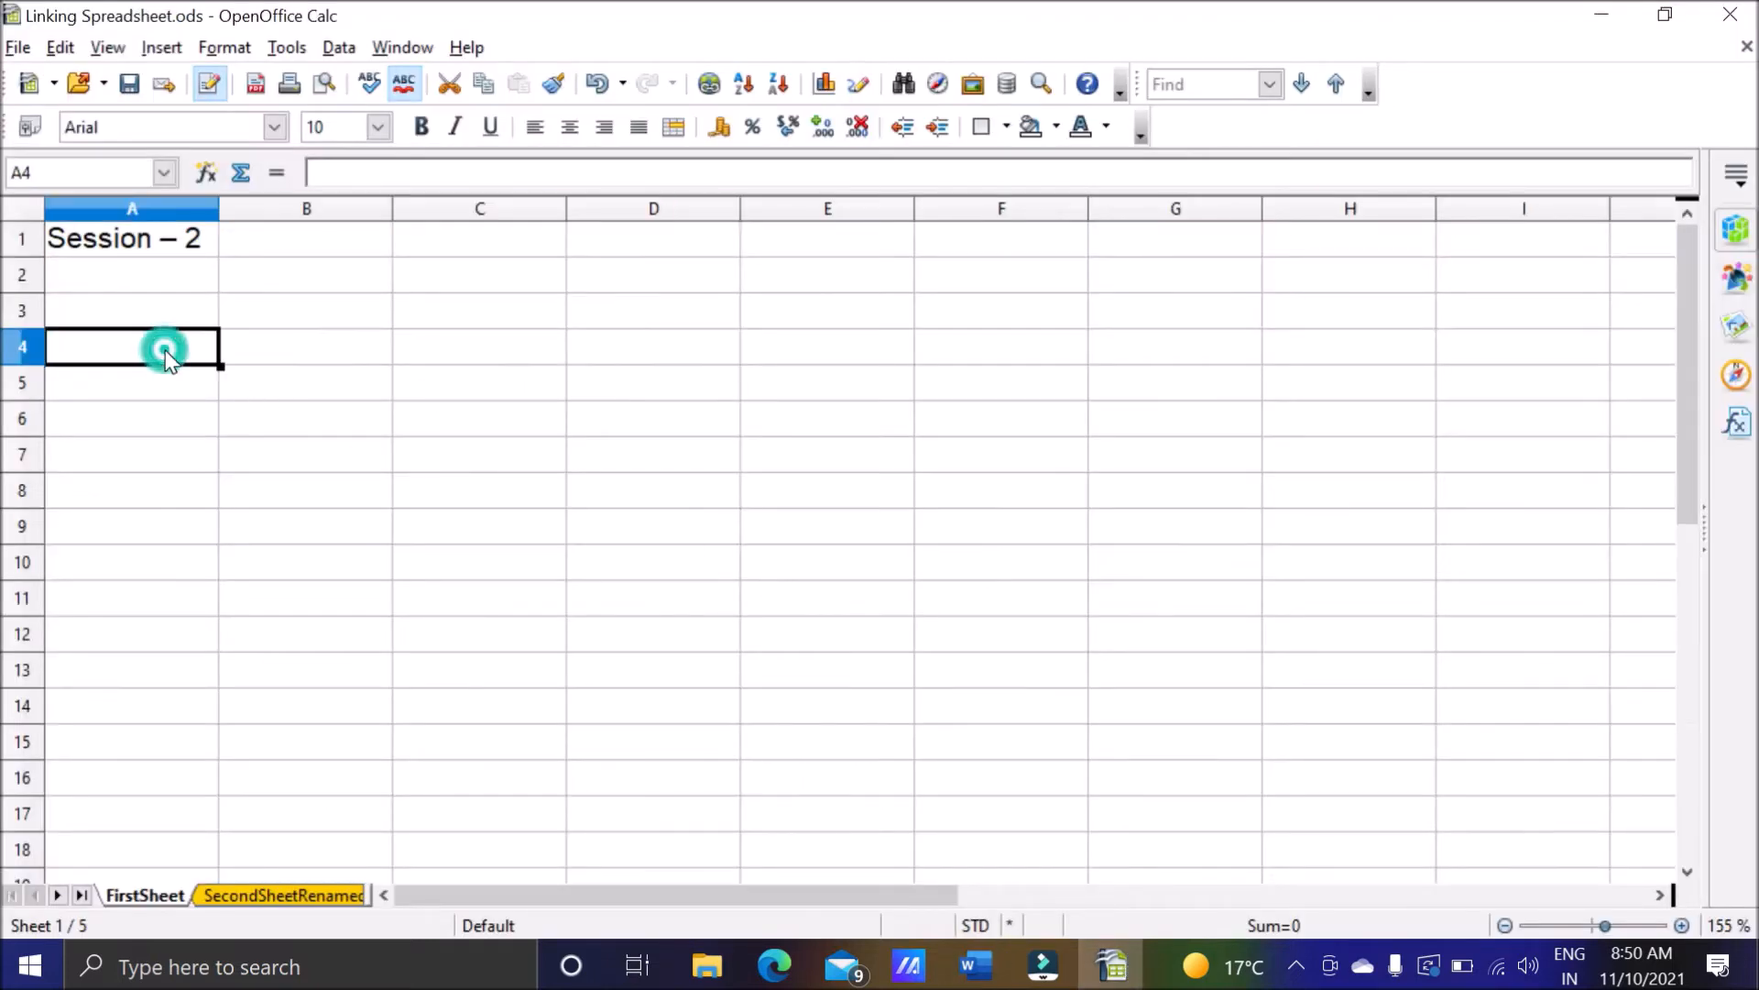
type("5")
key("Return")
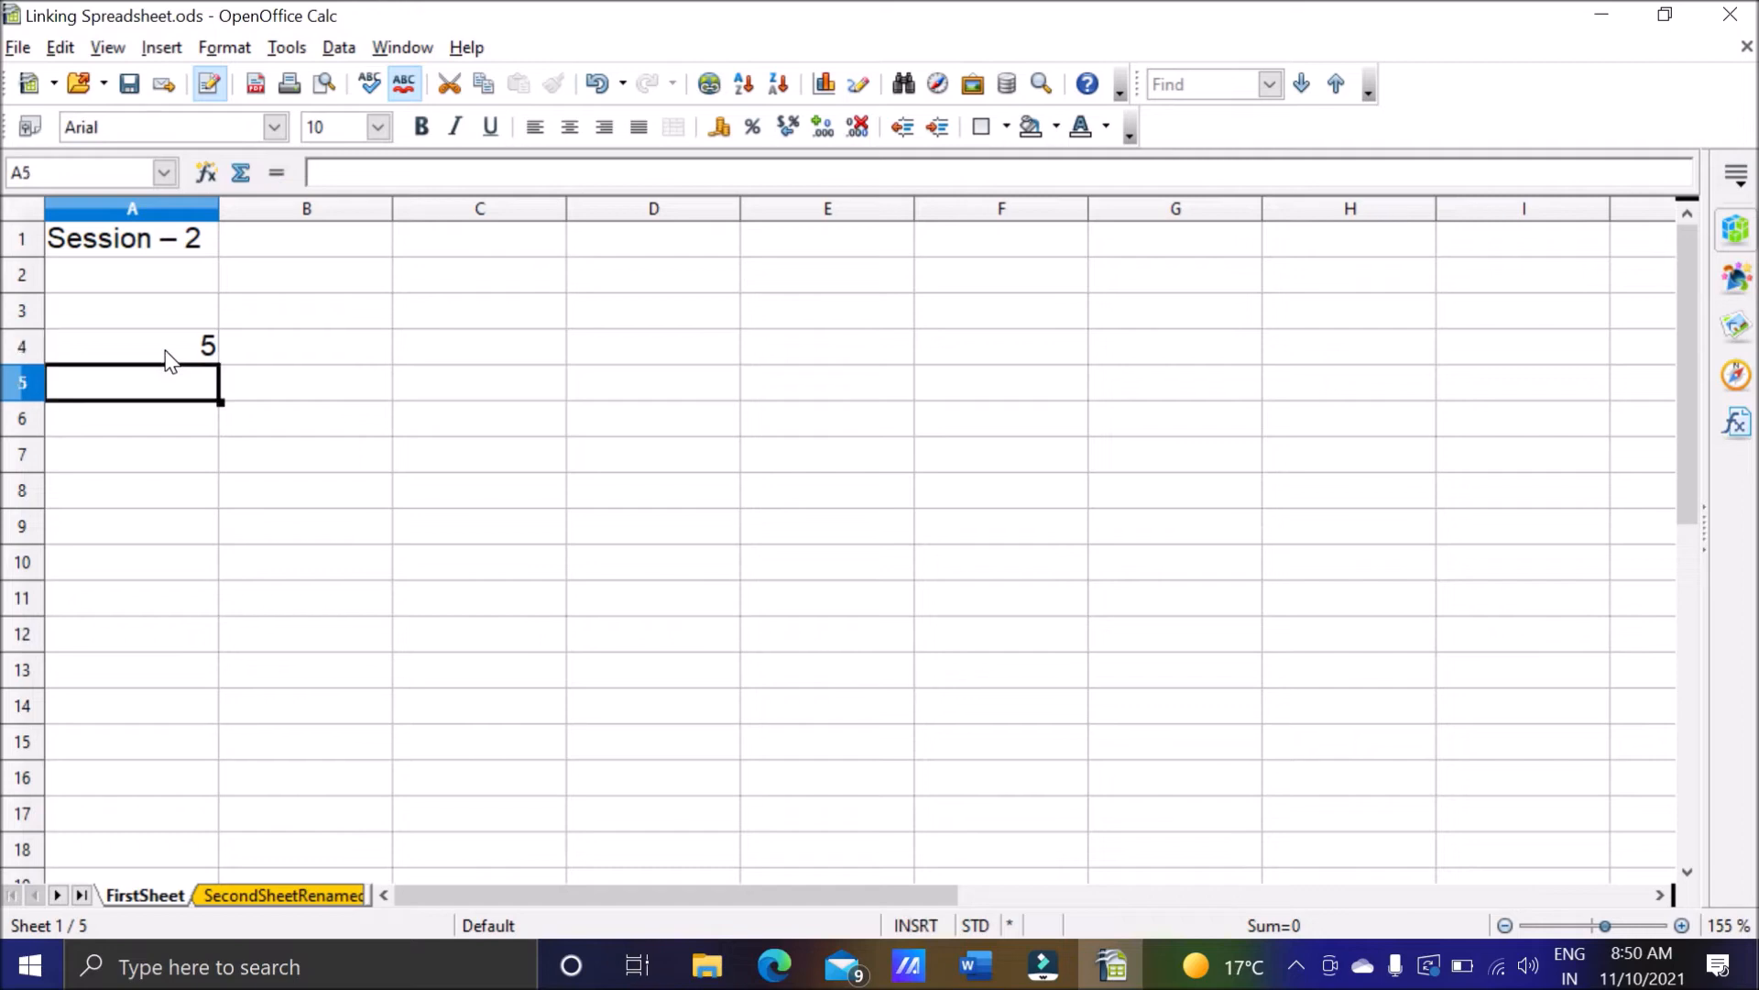
type("6")
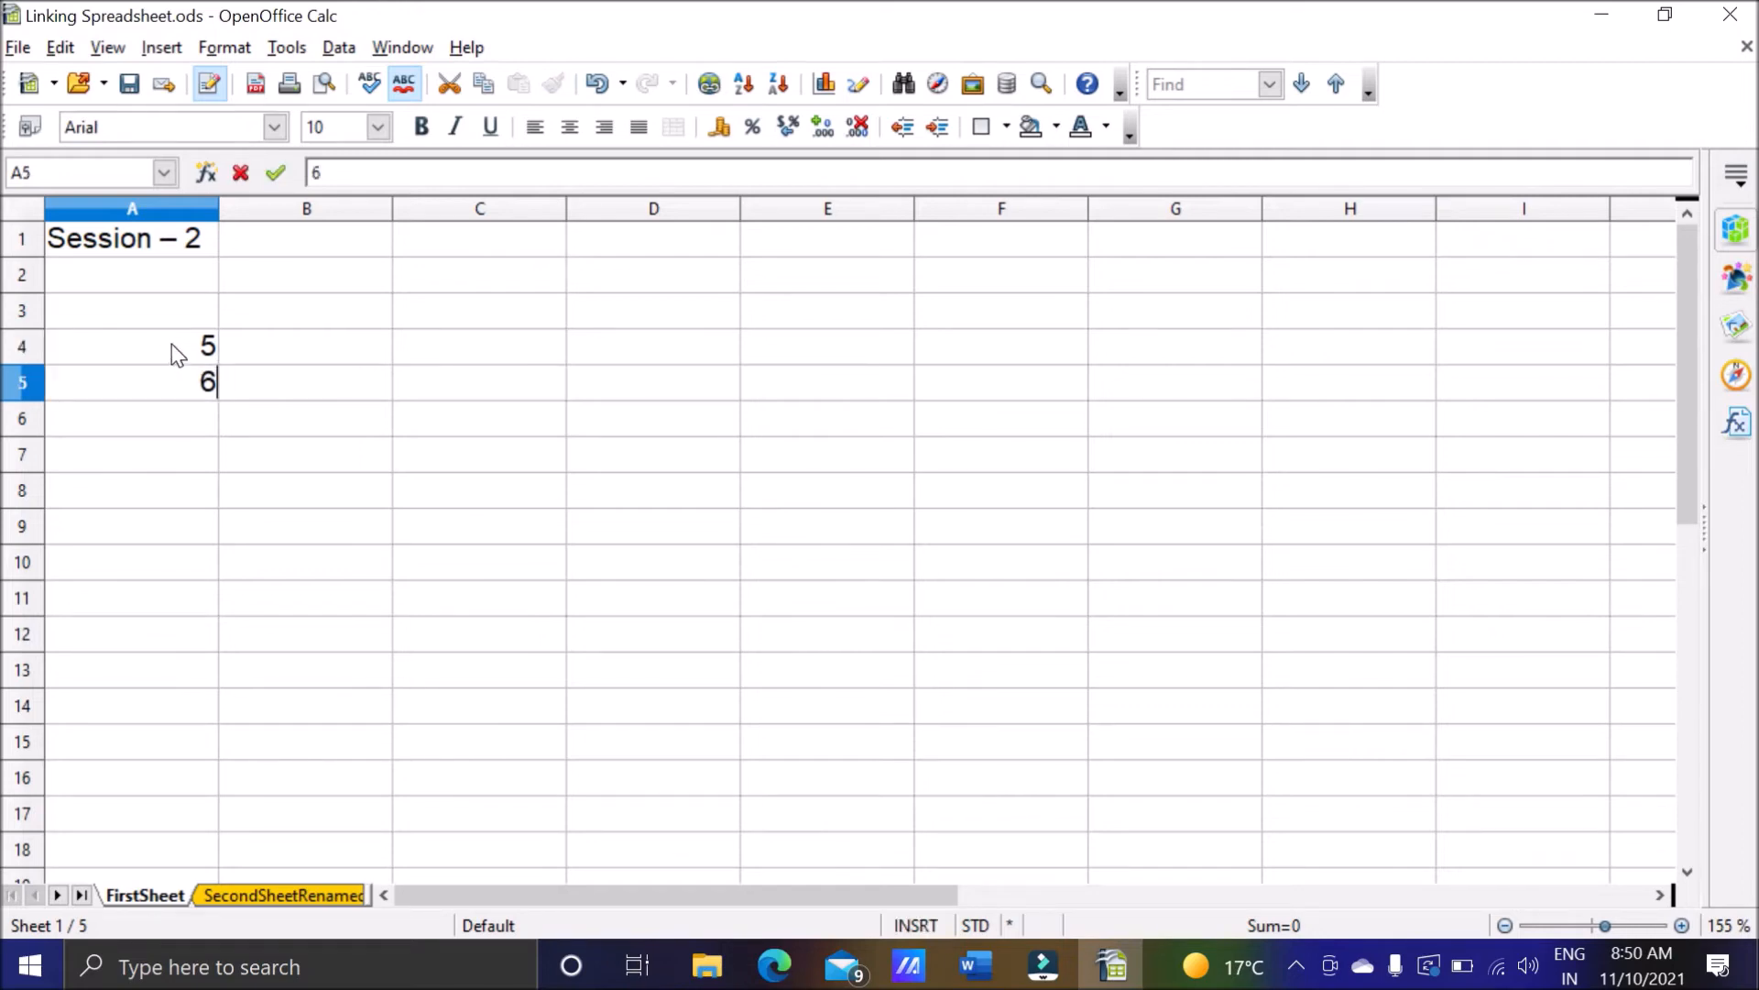
left_click(172, 344)
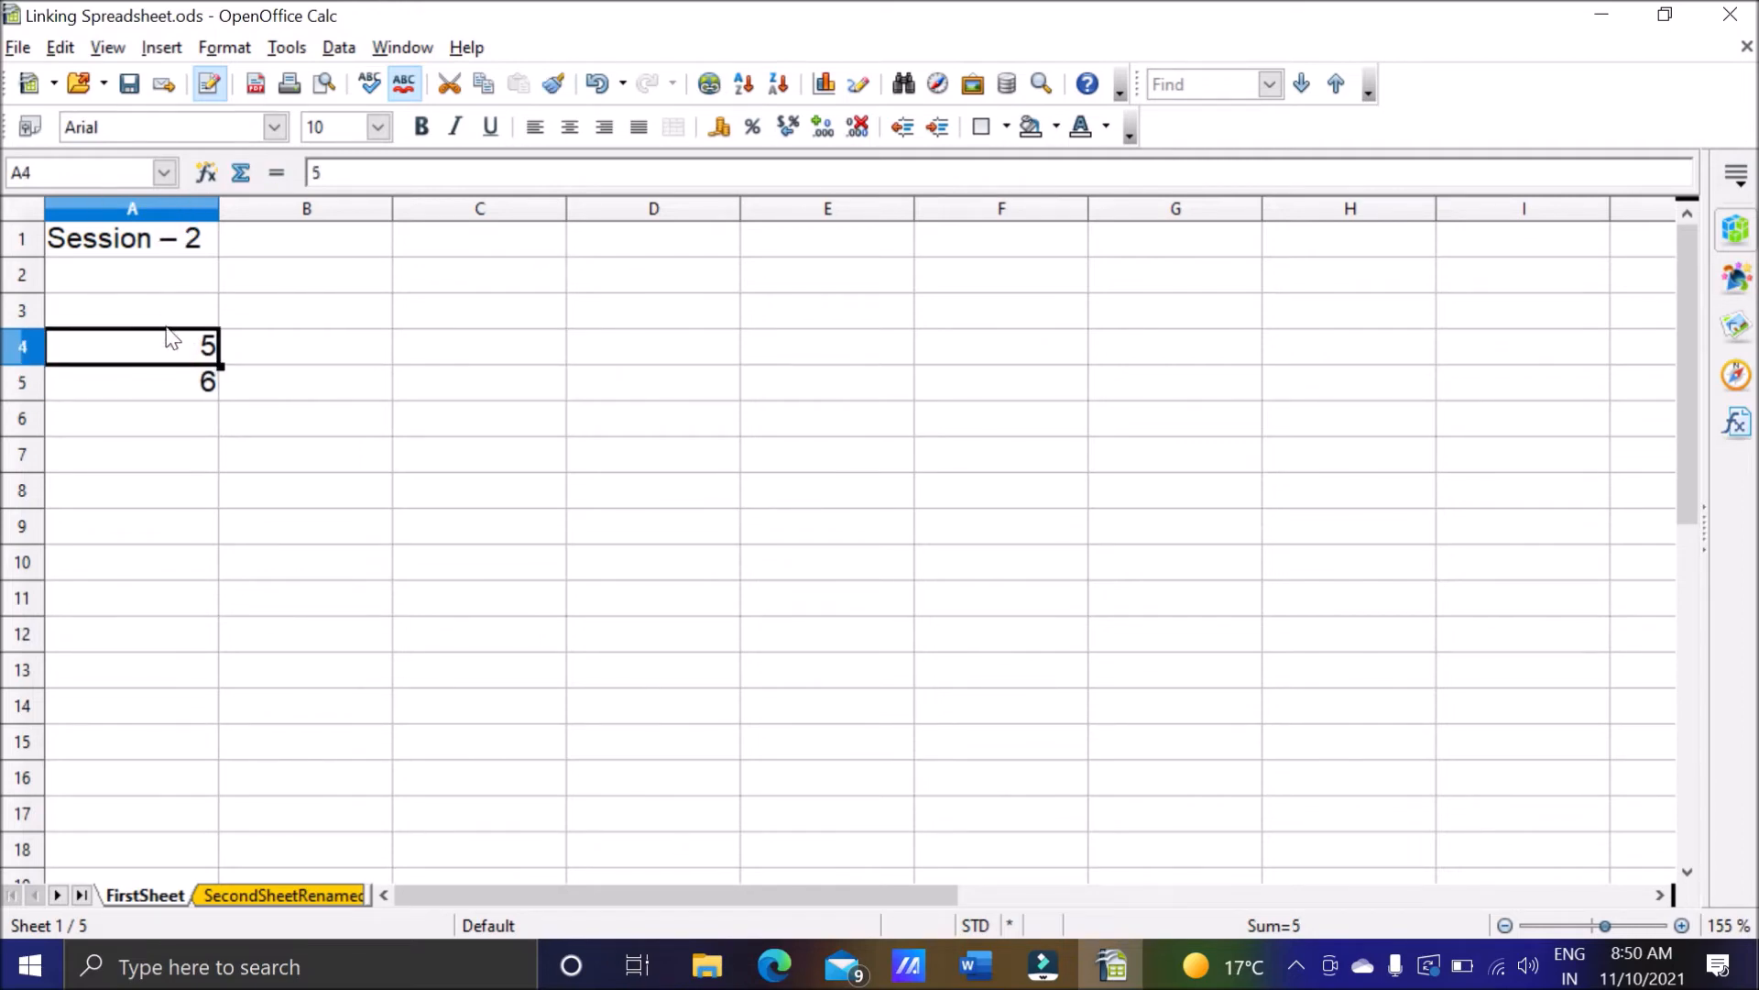
left_click(151, 383)
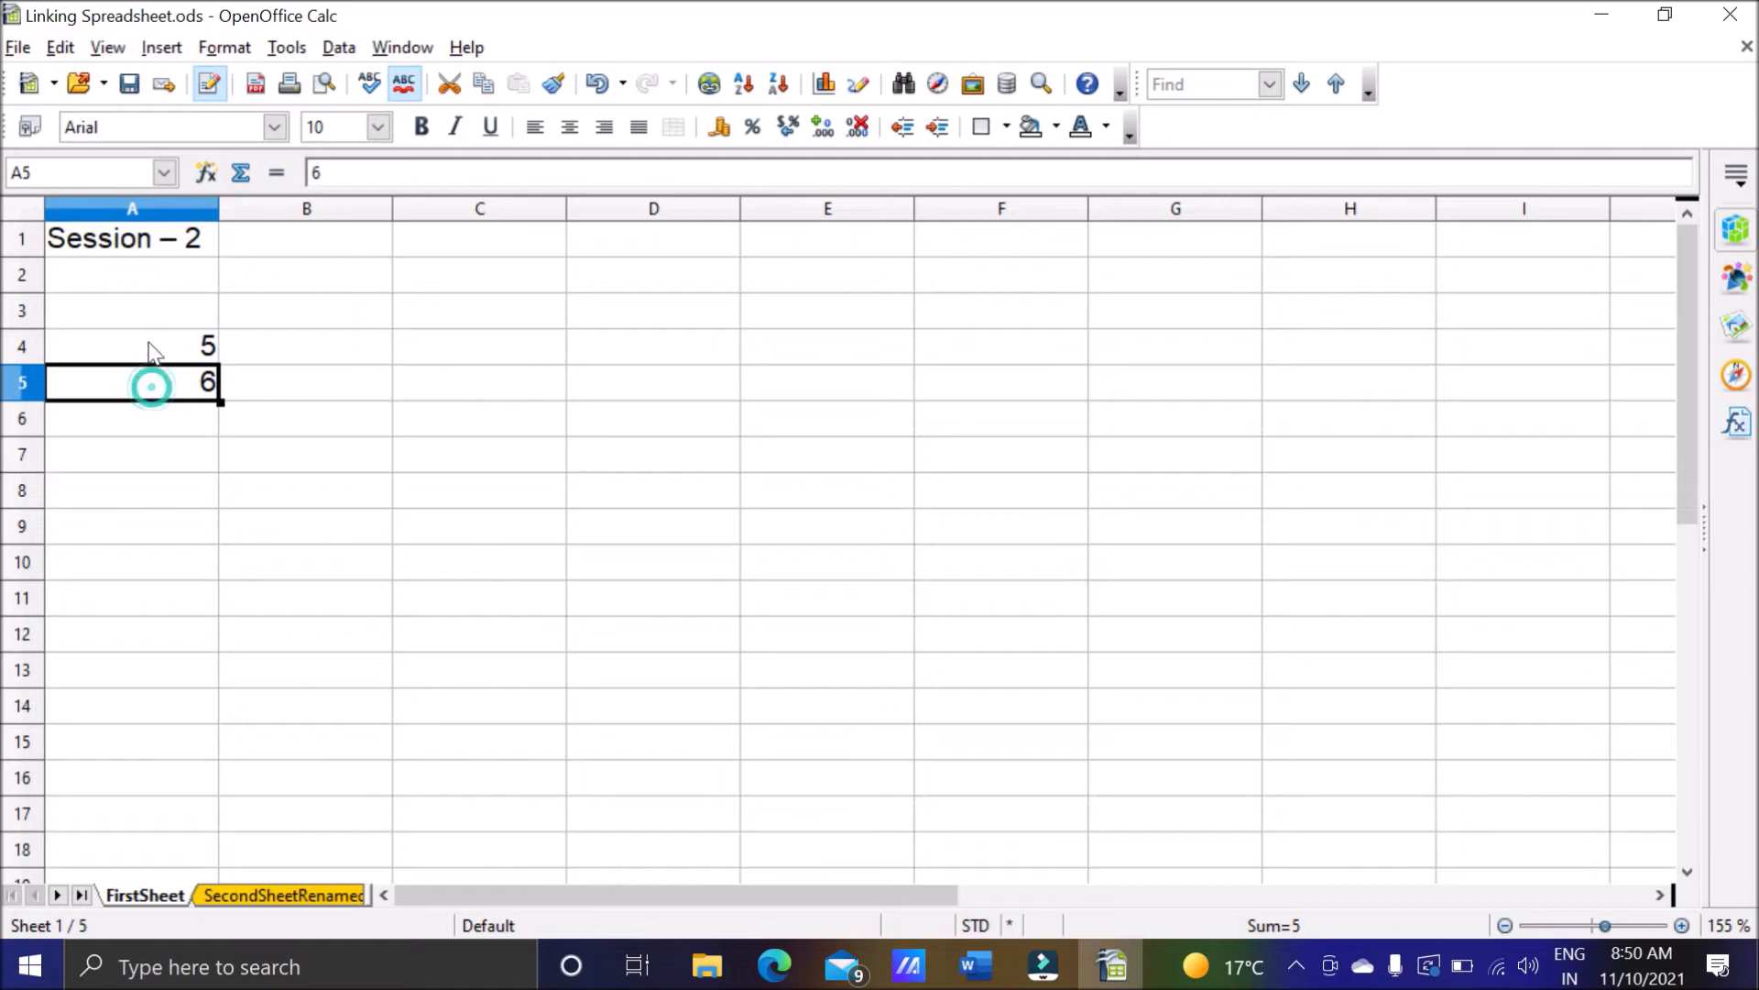
Add the two numbers in cell C5 with the formula =A4+A5, and check the formula and its source cells.
left_click(481, 394)
type("=")
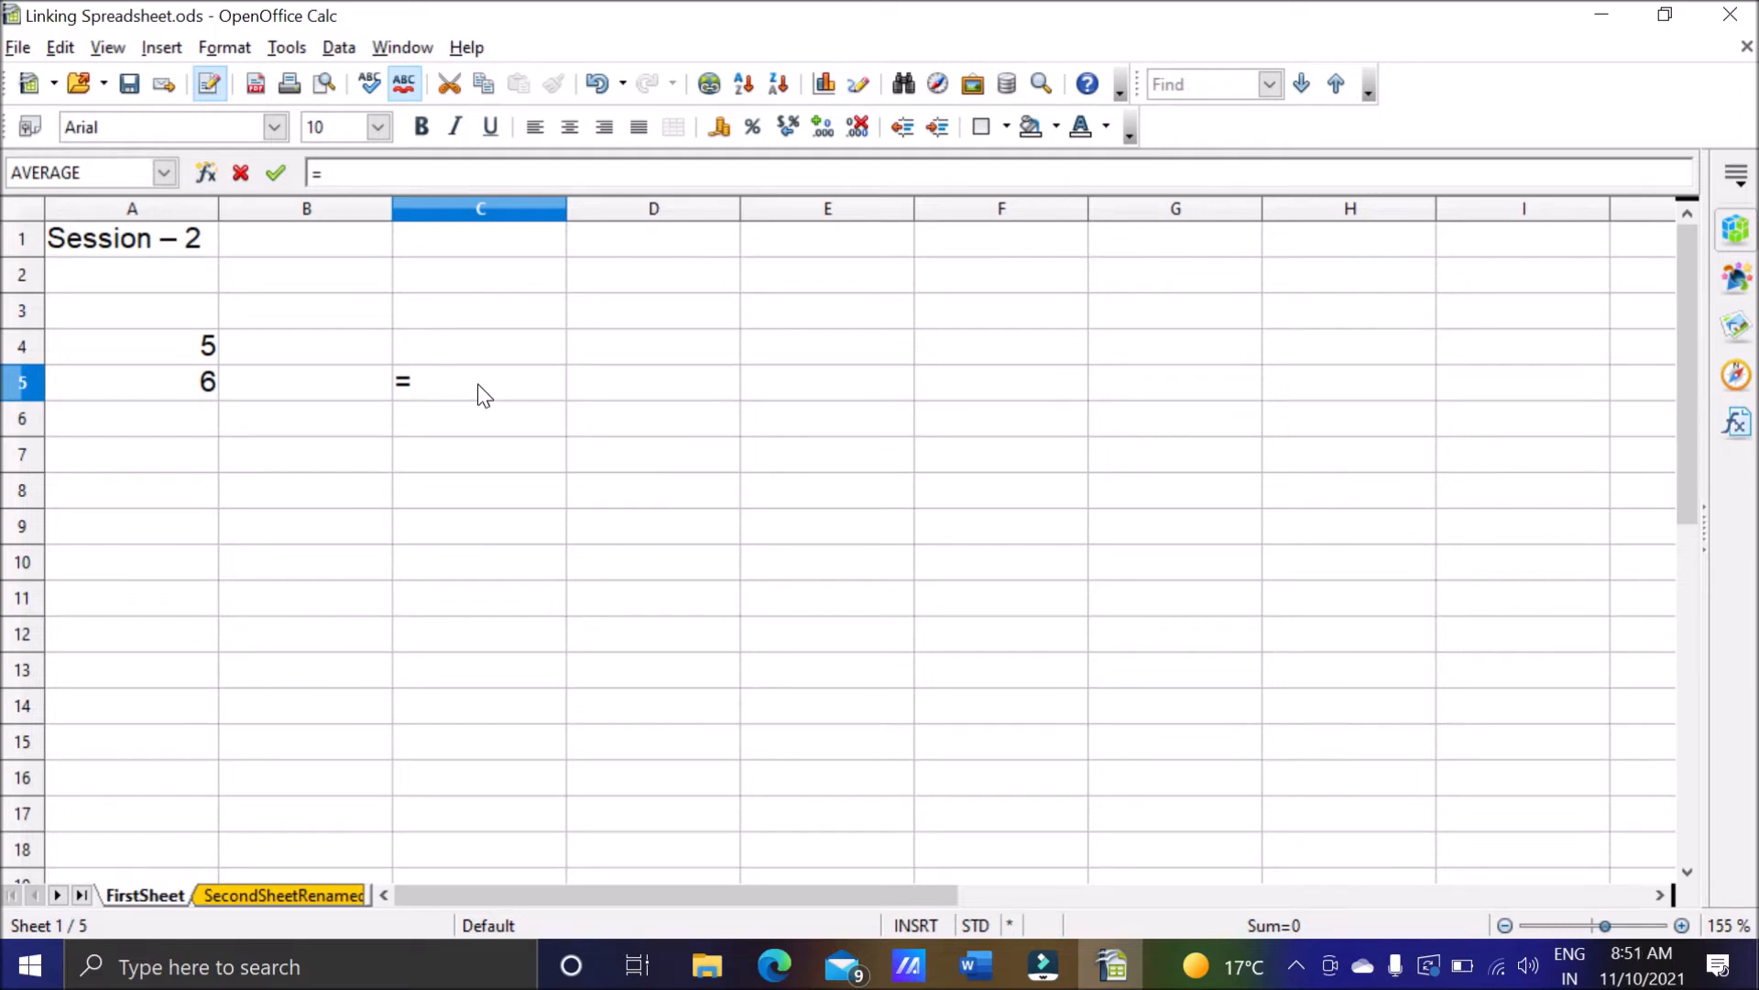
type("a4+a5")
key("Return")
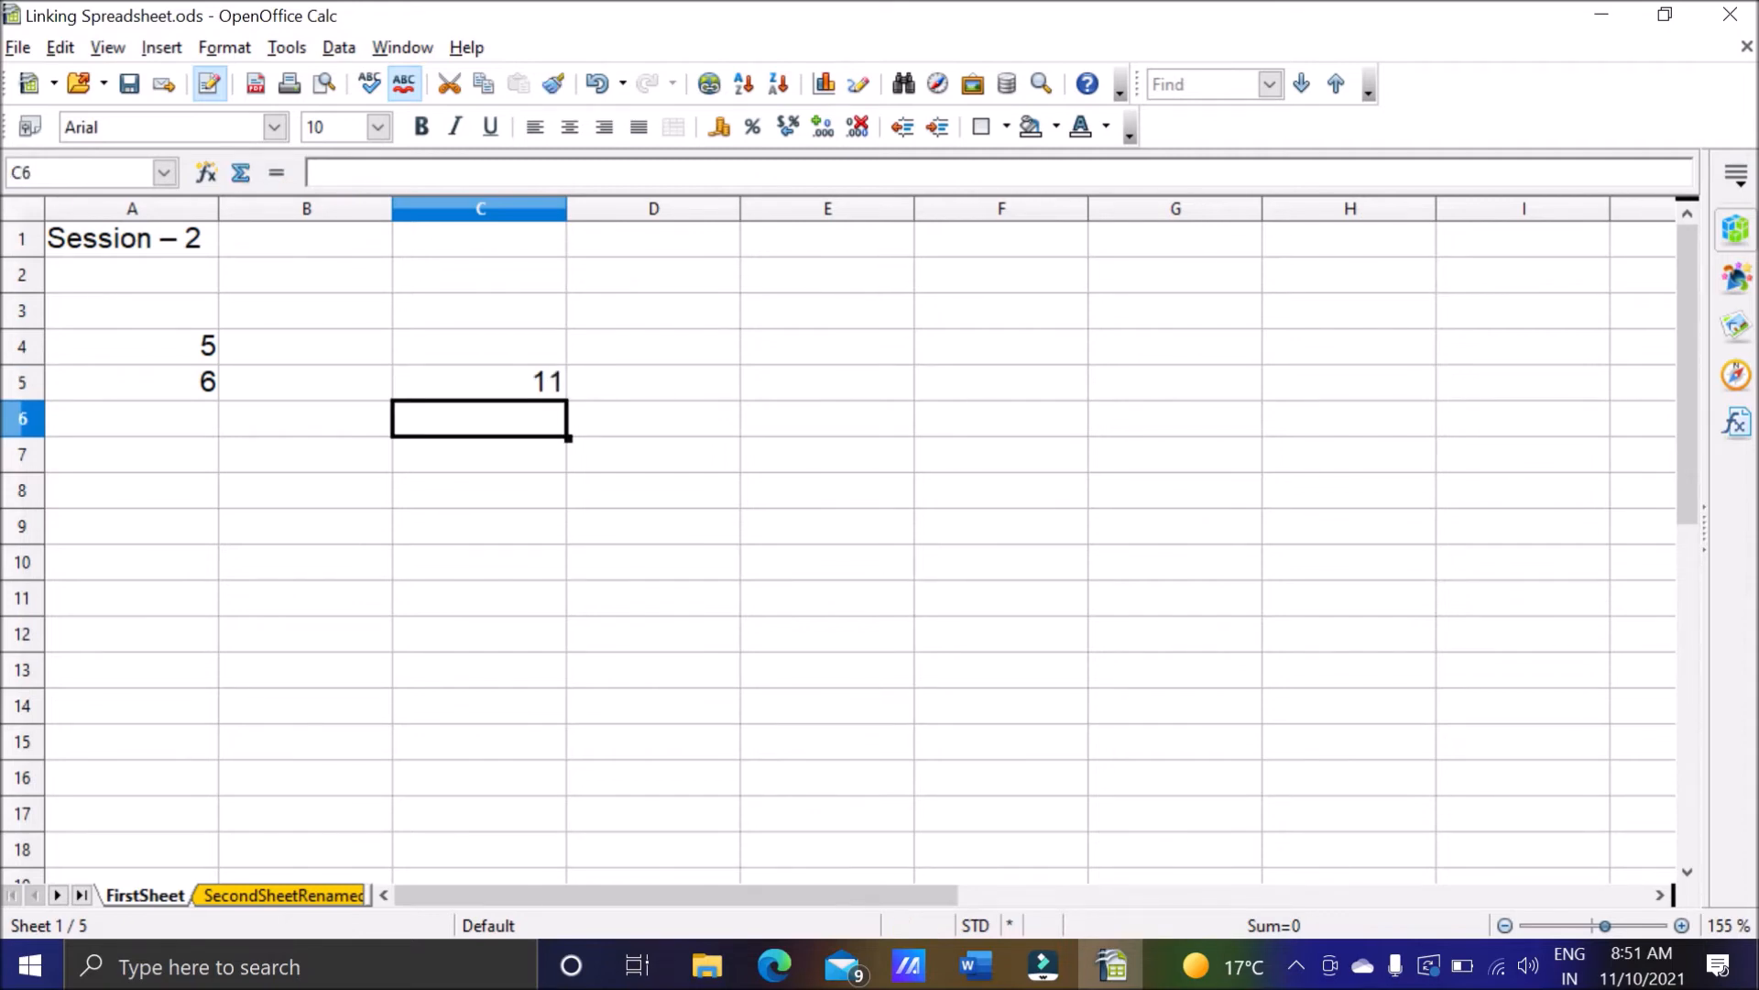
left_click(483, 381)
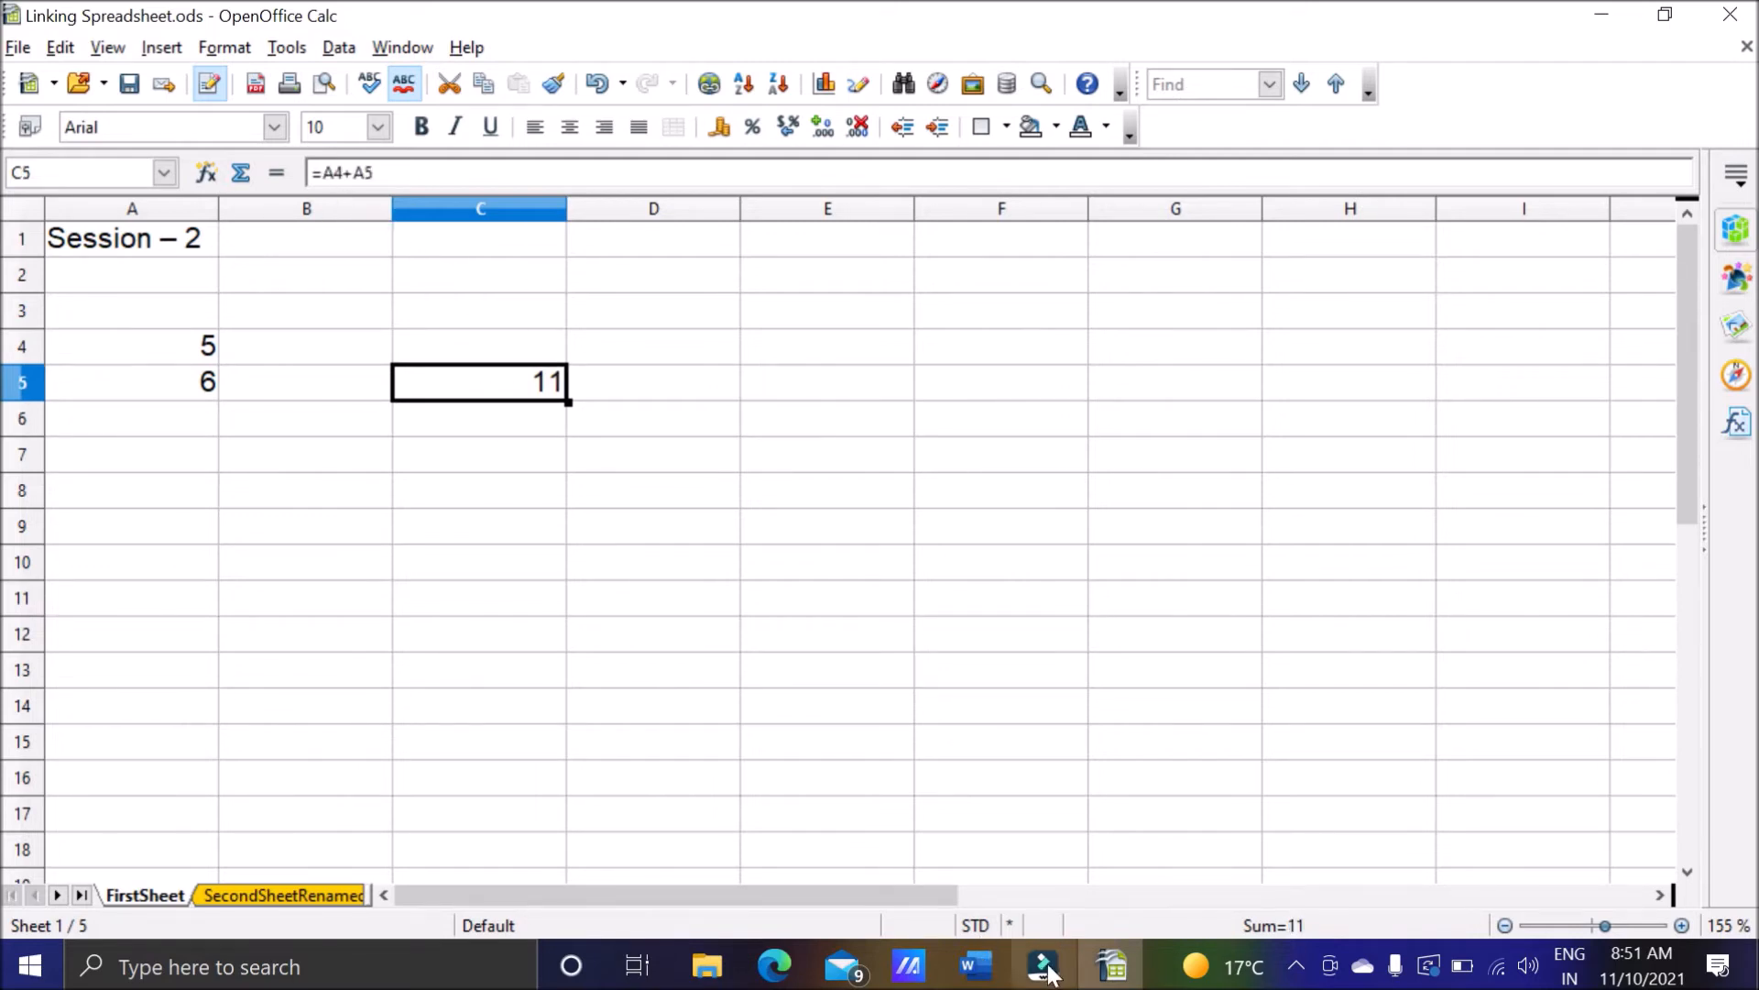
left_click(201, 352)
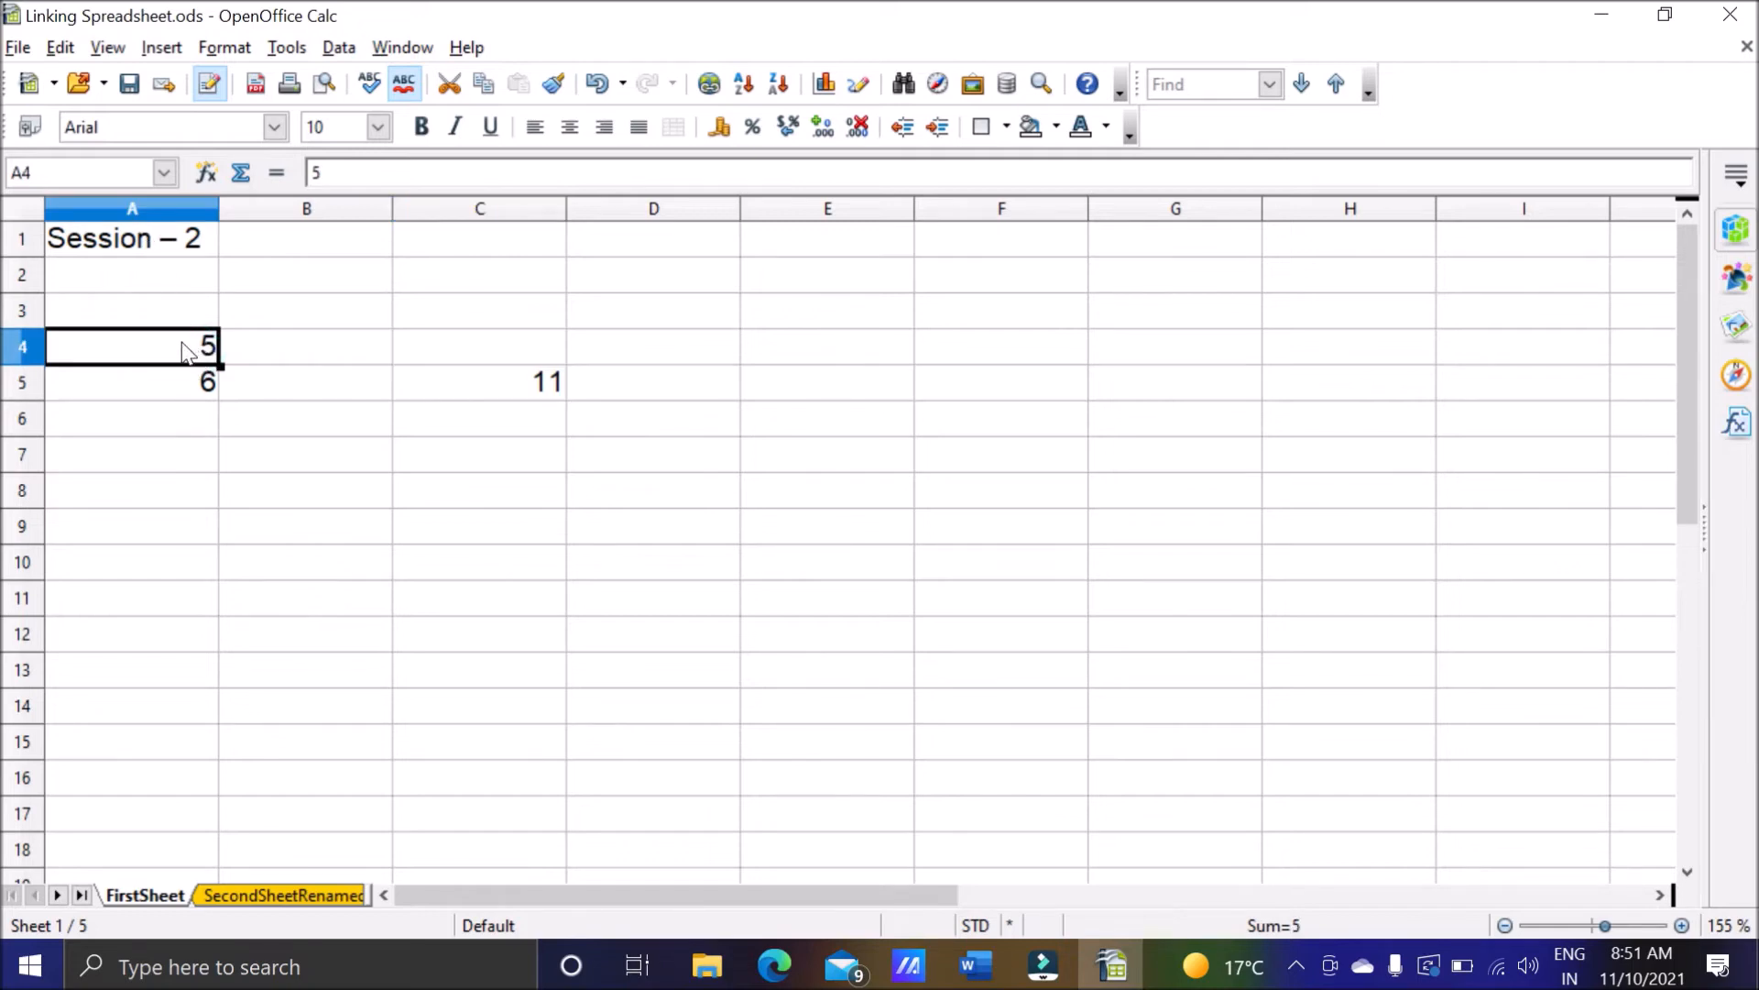
left_click(172, 392)
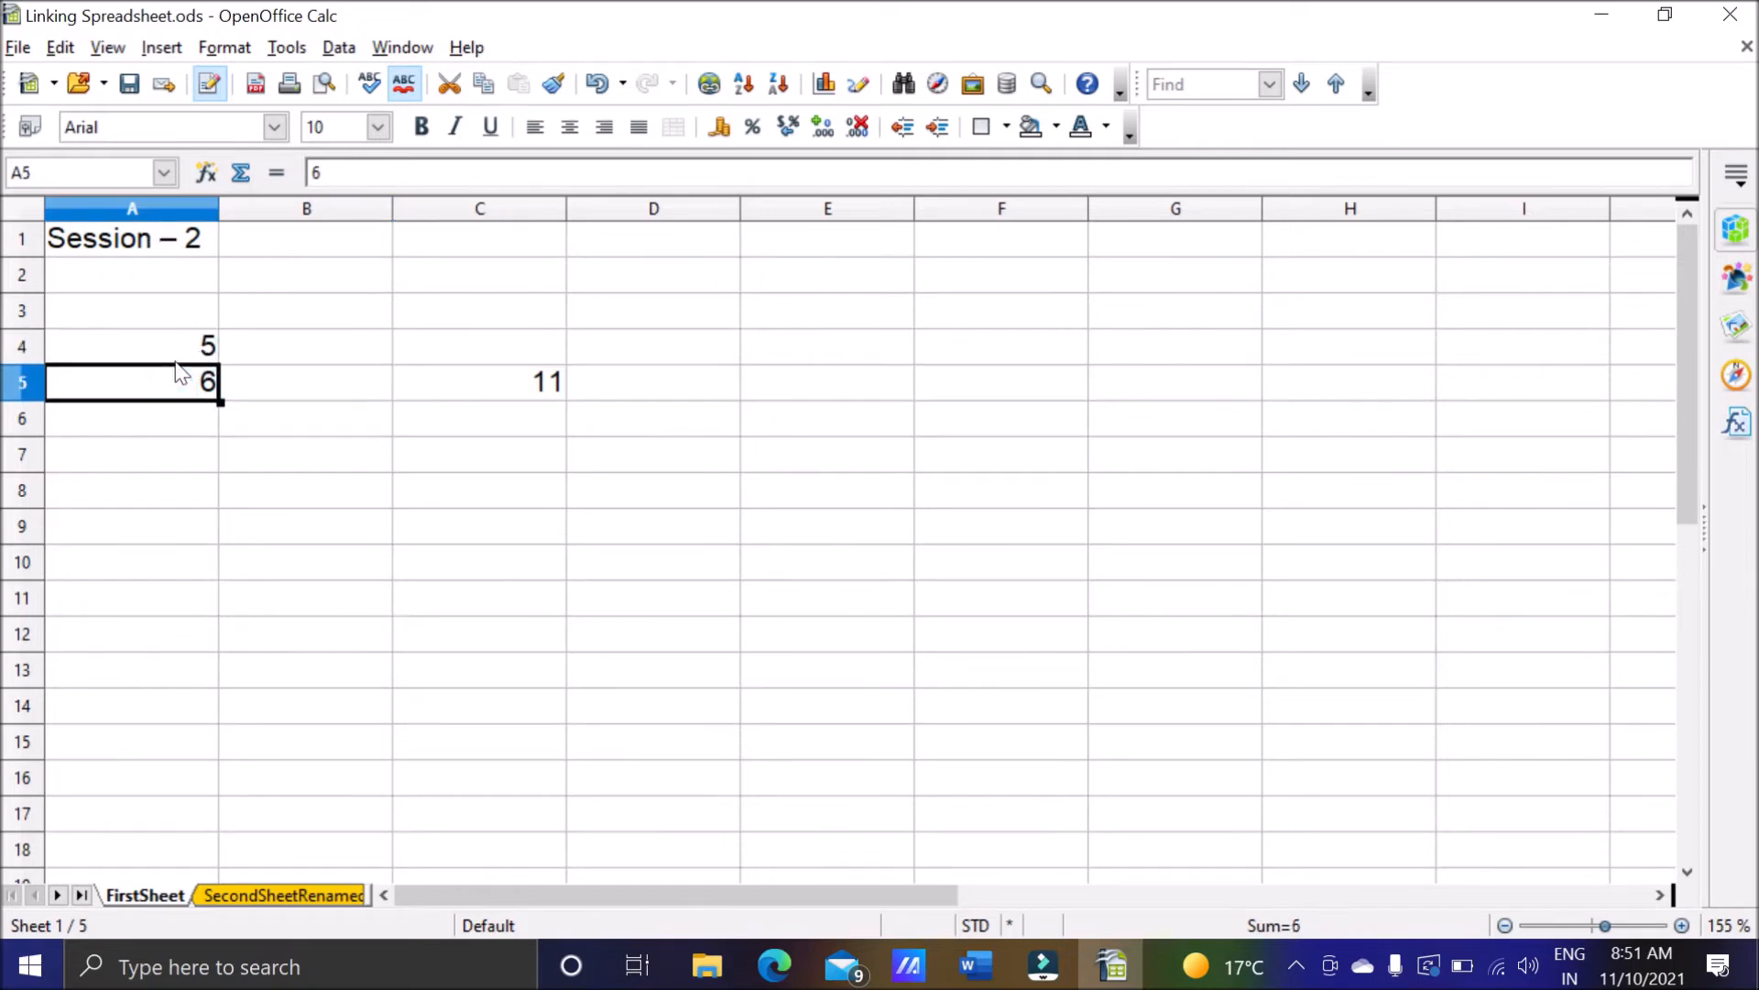
Switch to the Word notes and review what cell references in formulas can refer to, including data from contiguous cells.
left_click(976, 965)
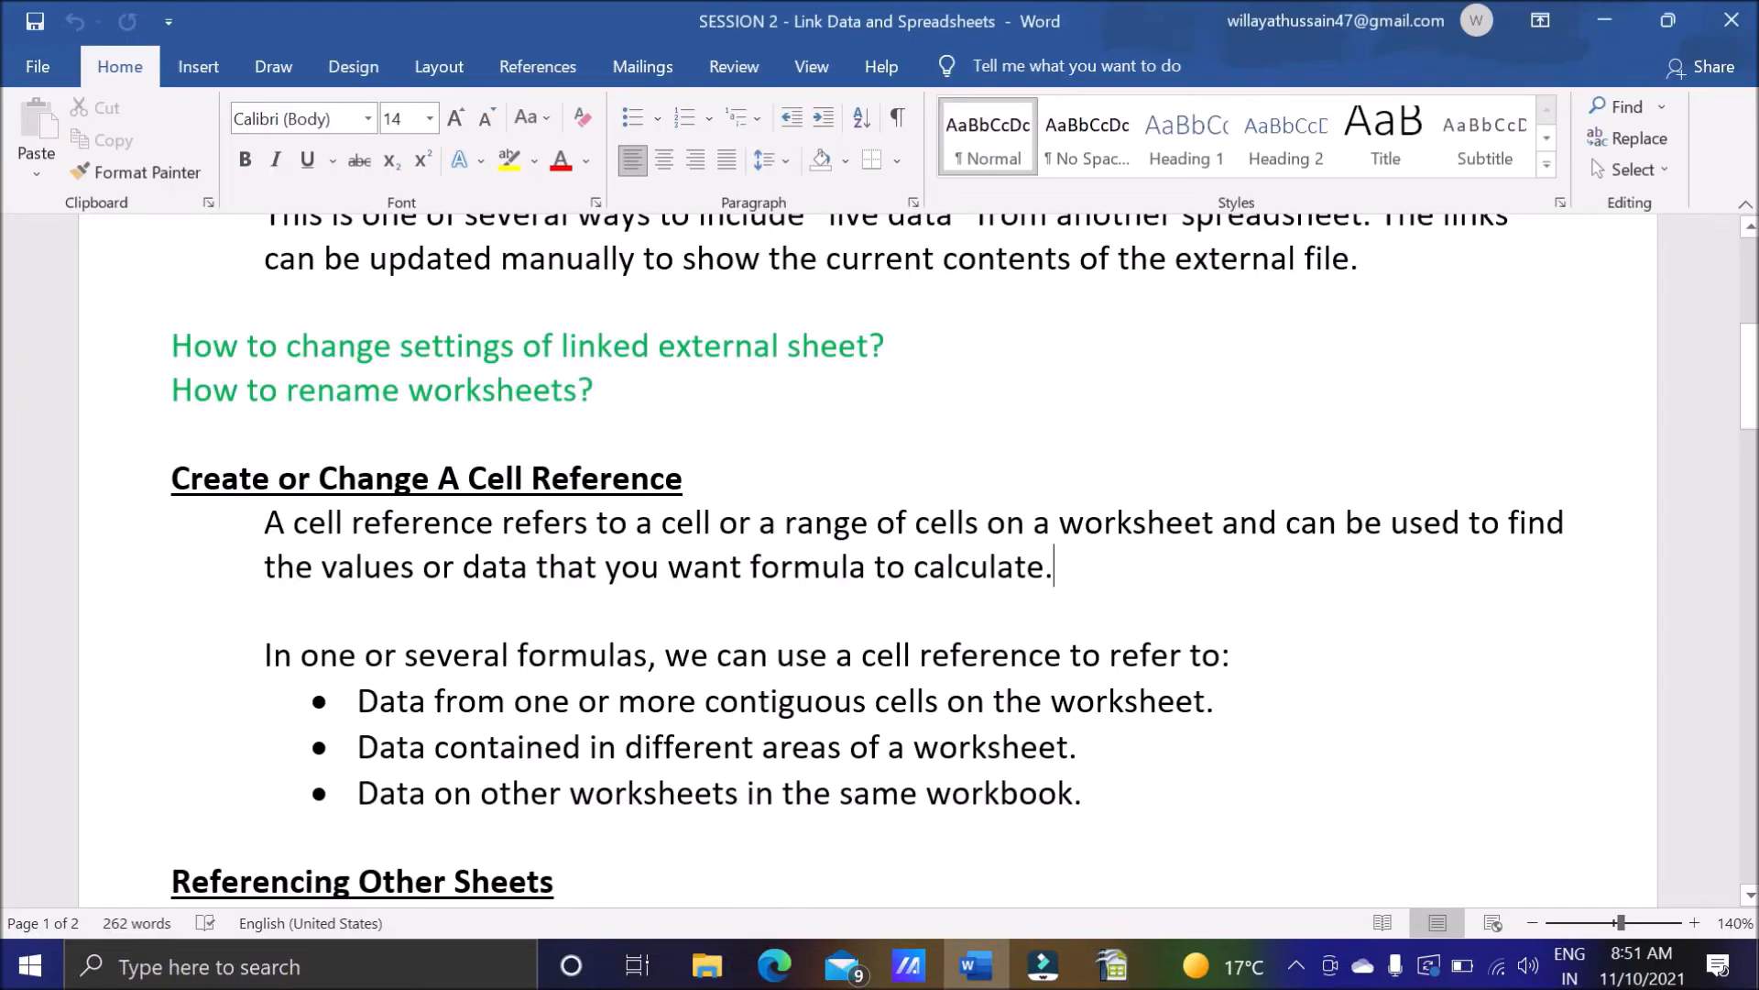
left_click_drag(322, 566, 420, 566)
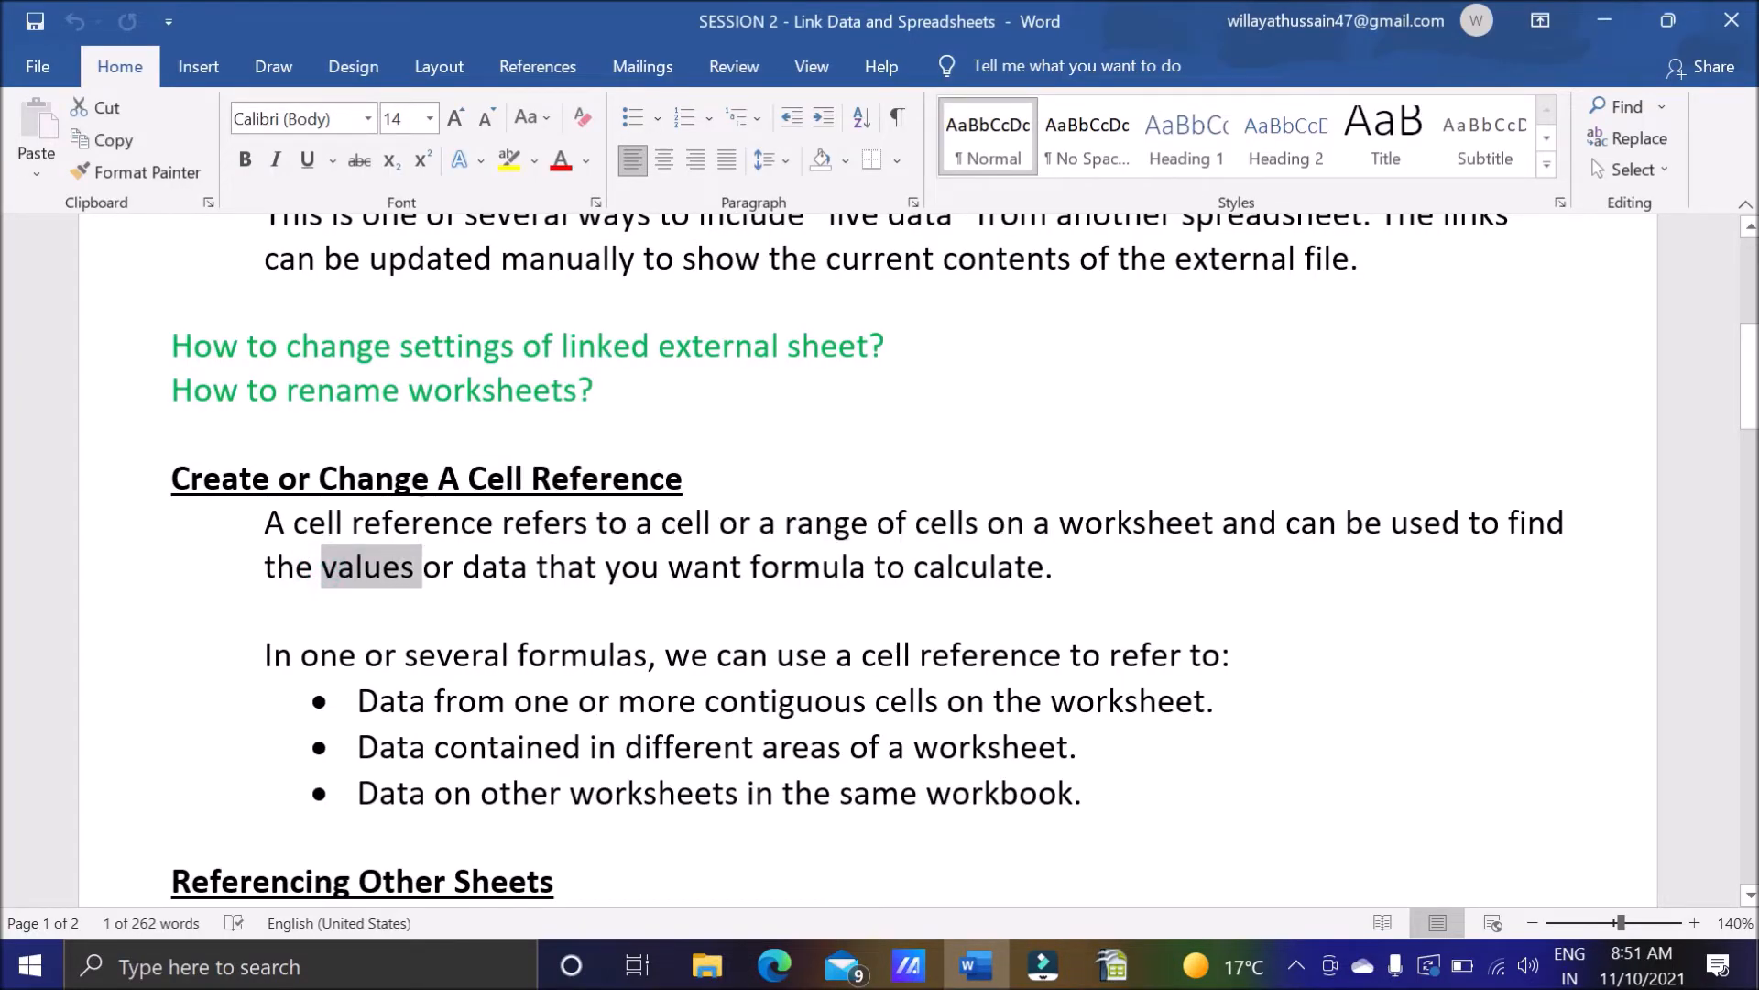
left_click_drag(529, 566, 483, 568)
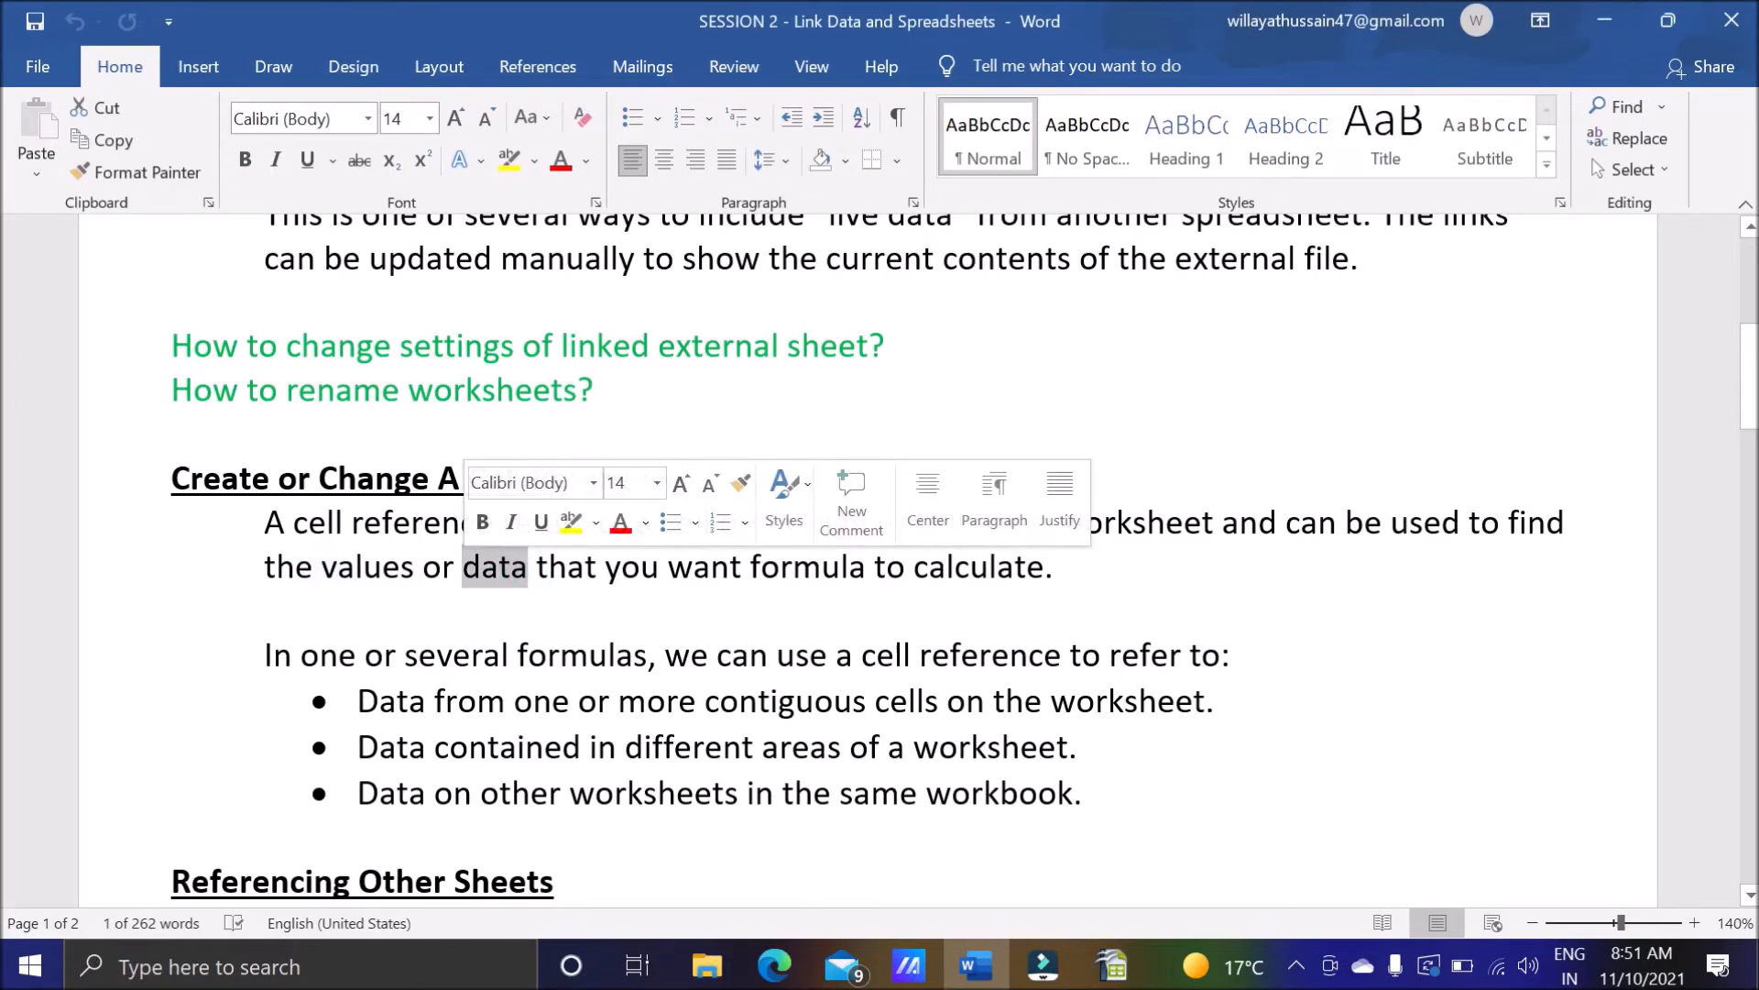
left_click_drag(275, 609, 737, 563)
left_click(1011, 602)
left_click_drag(265, 655, 648, 655)
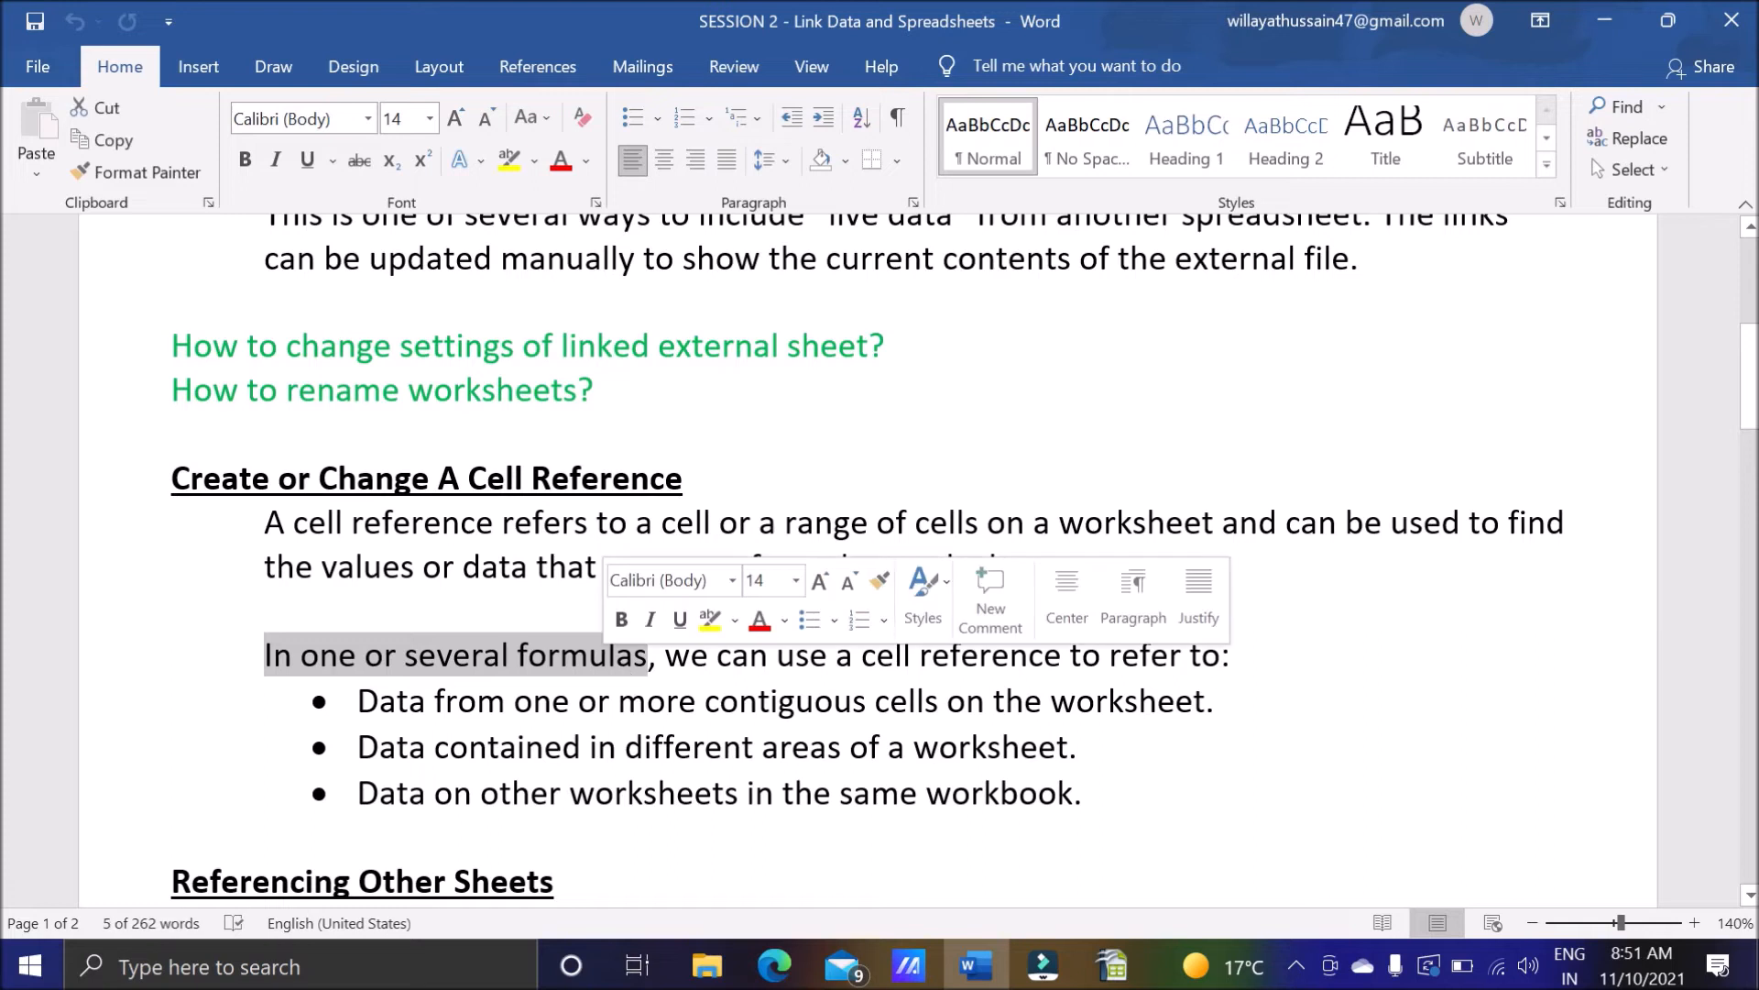
left_click_drag(861, 654, 1070, 654)
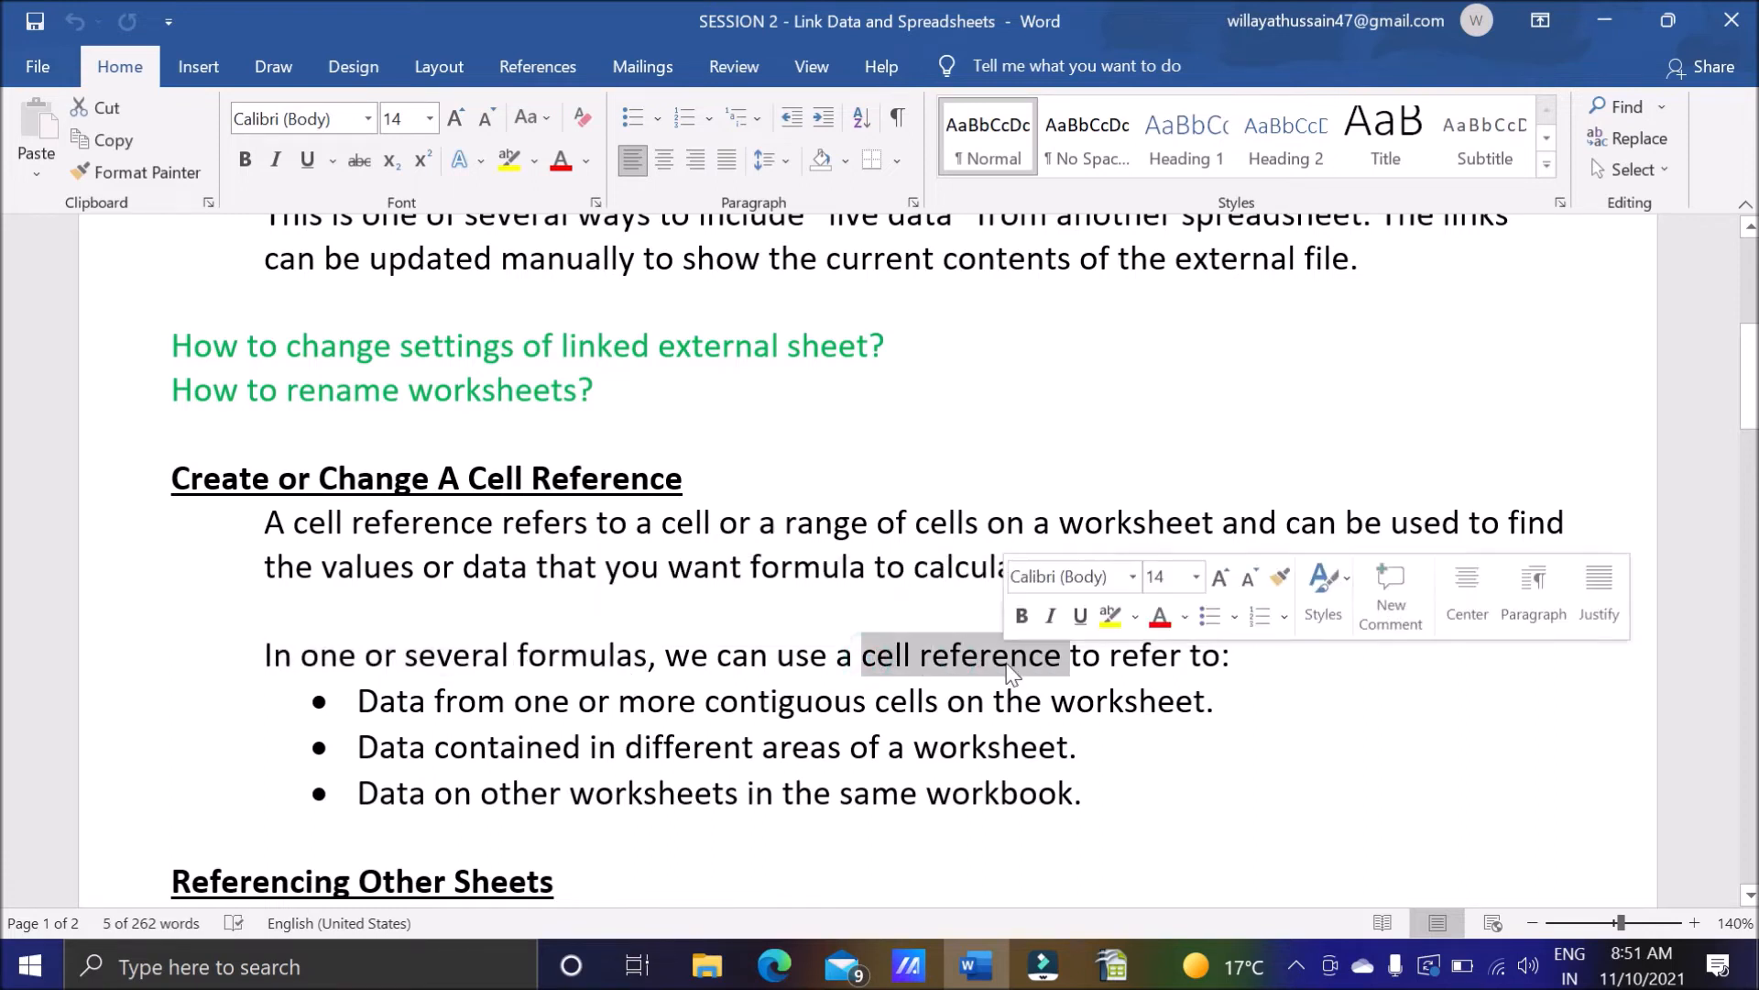
left_click_drag(513, 701, 597, 701)
left_click_drag(940, 701, 875, 701)
Switch to OpenOffice Calc and select the contiguous cells C8:E8 on FirstSheet.
left_click(1110, 965)
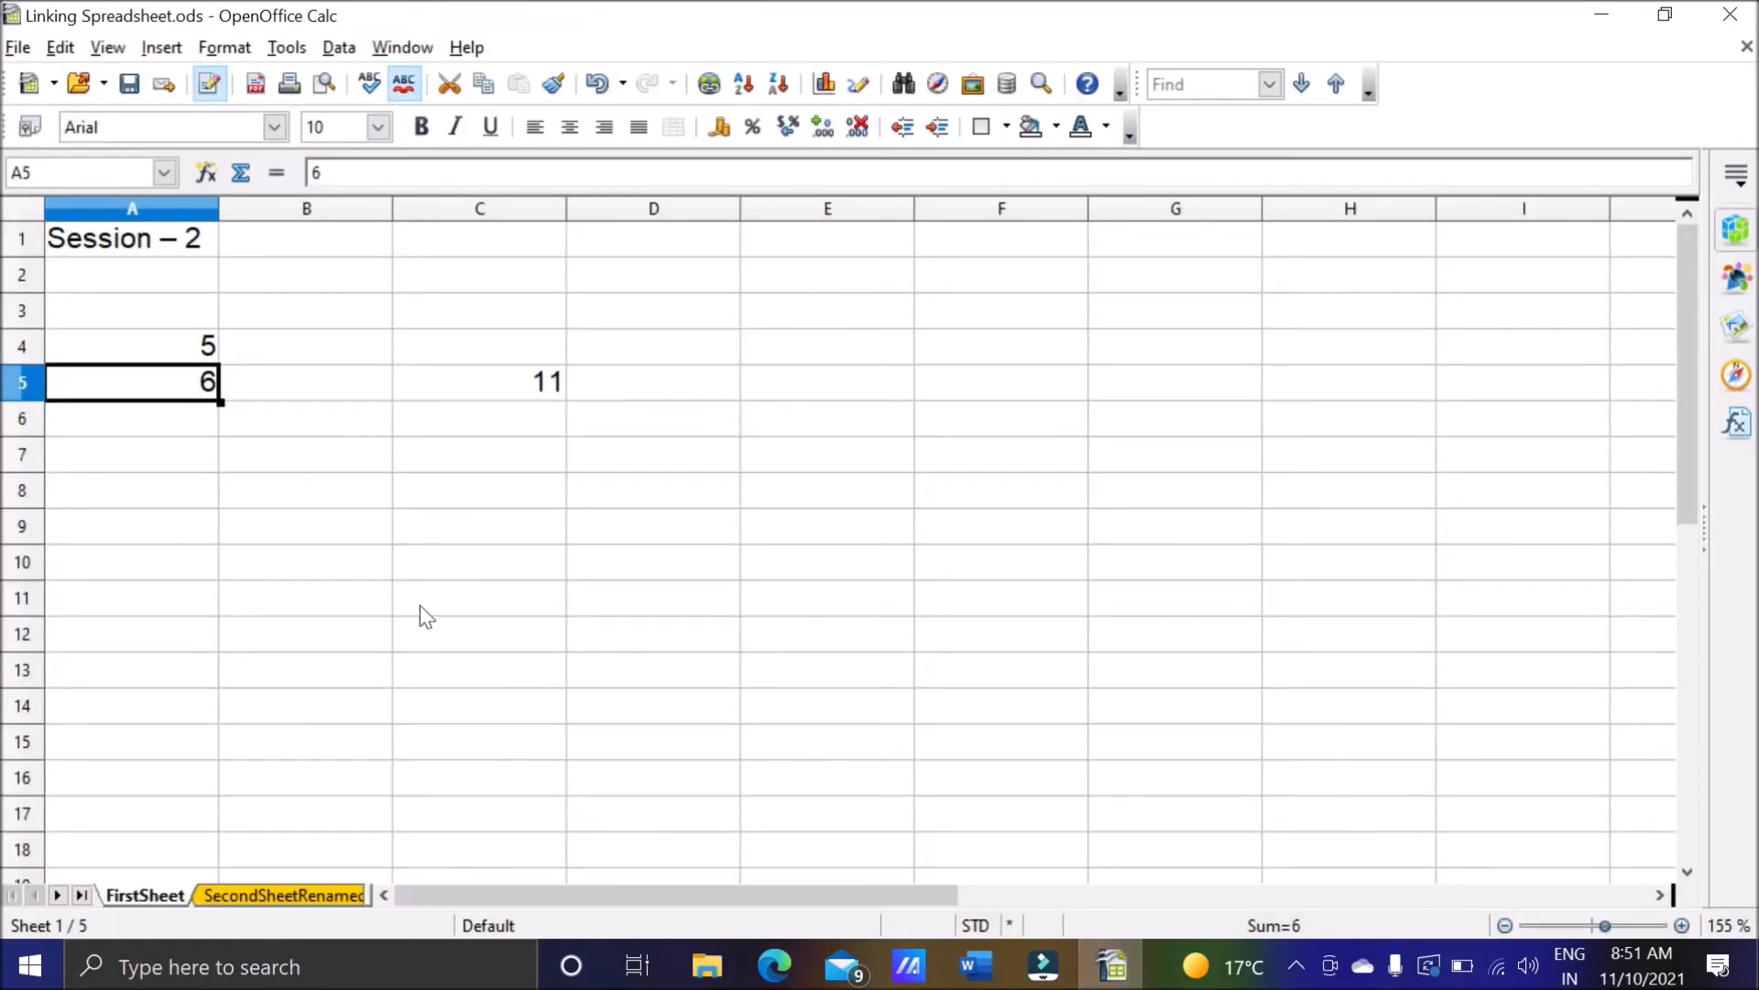
left_click(307, 492)
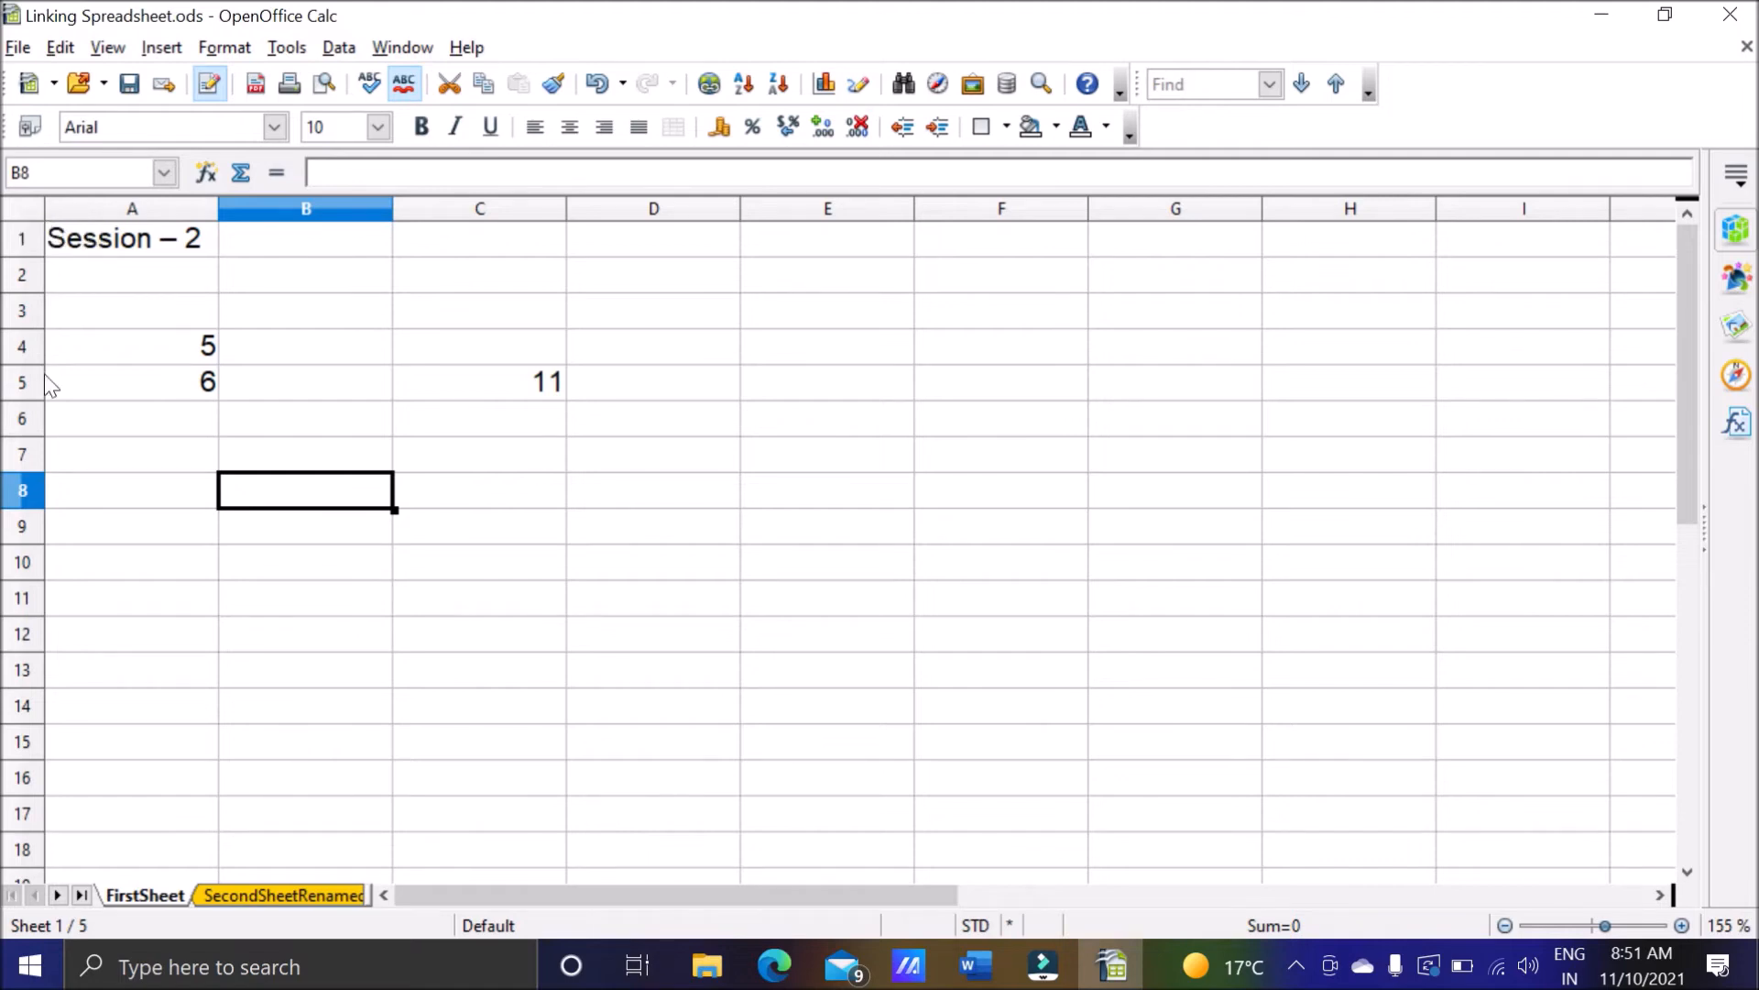
left_click(505, 487)
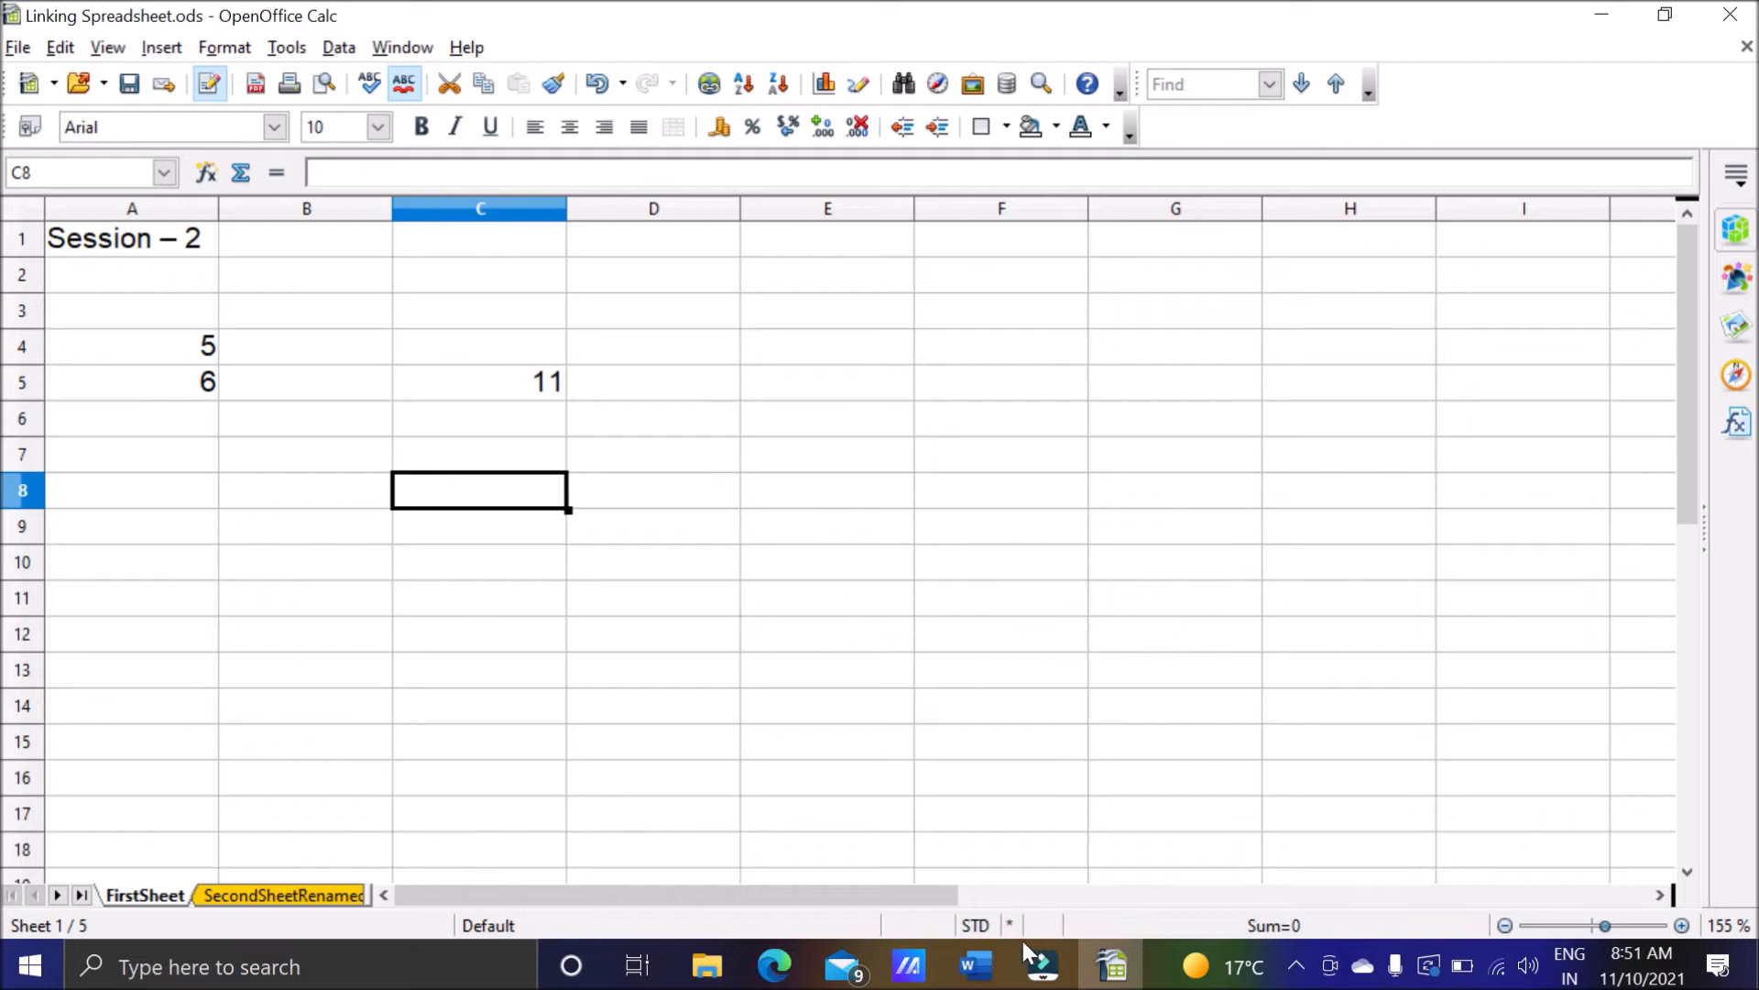
left_click_drag(538, 503, 785, 503)
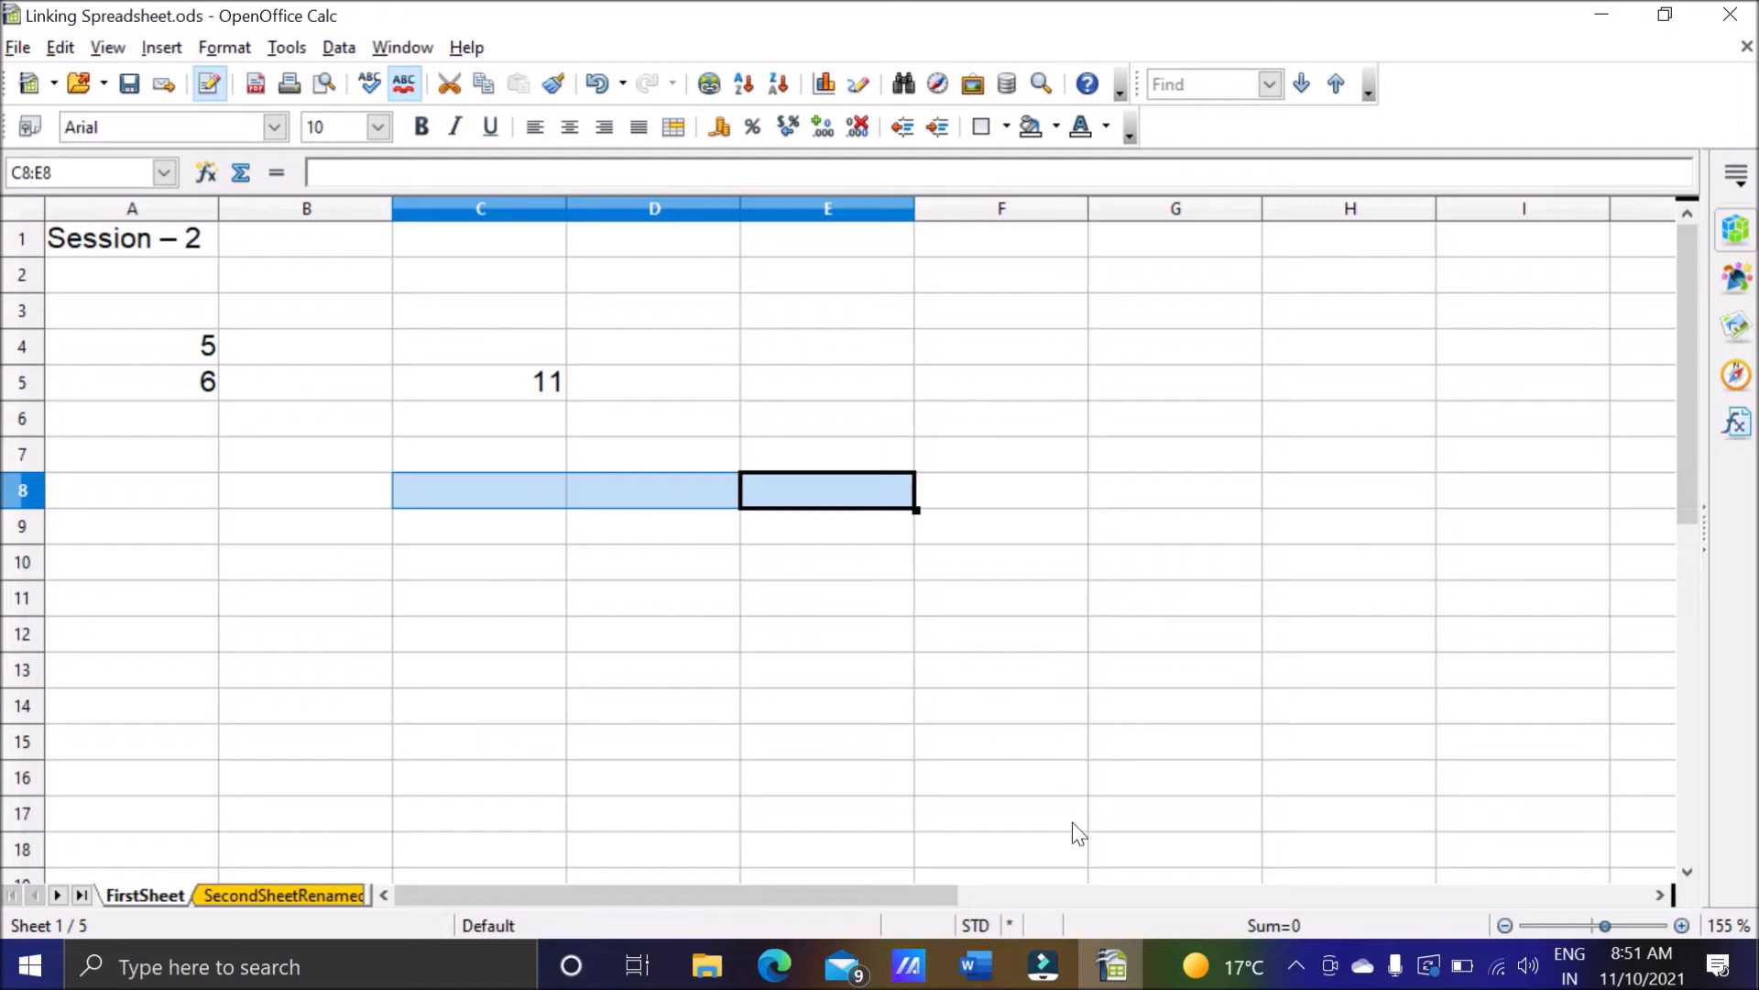
Switch to the Word notes and highlight the point about data contained in different areas of a worksheet.
left_click(977, 965)
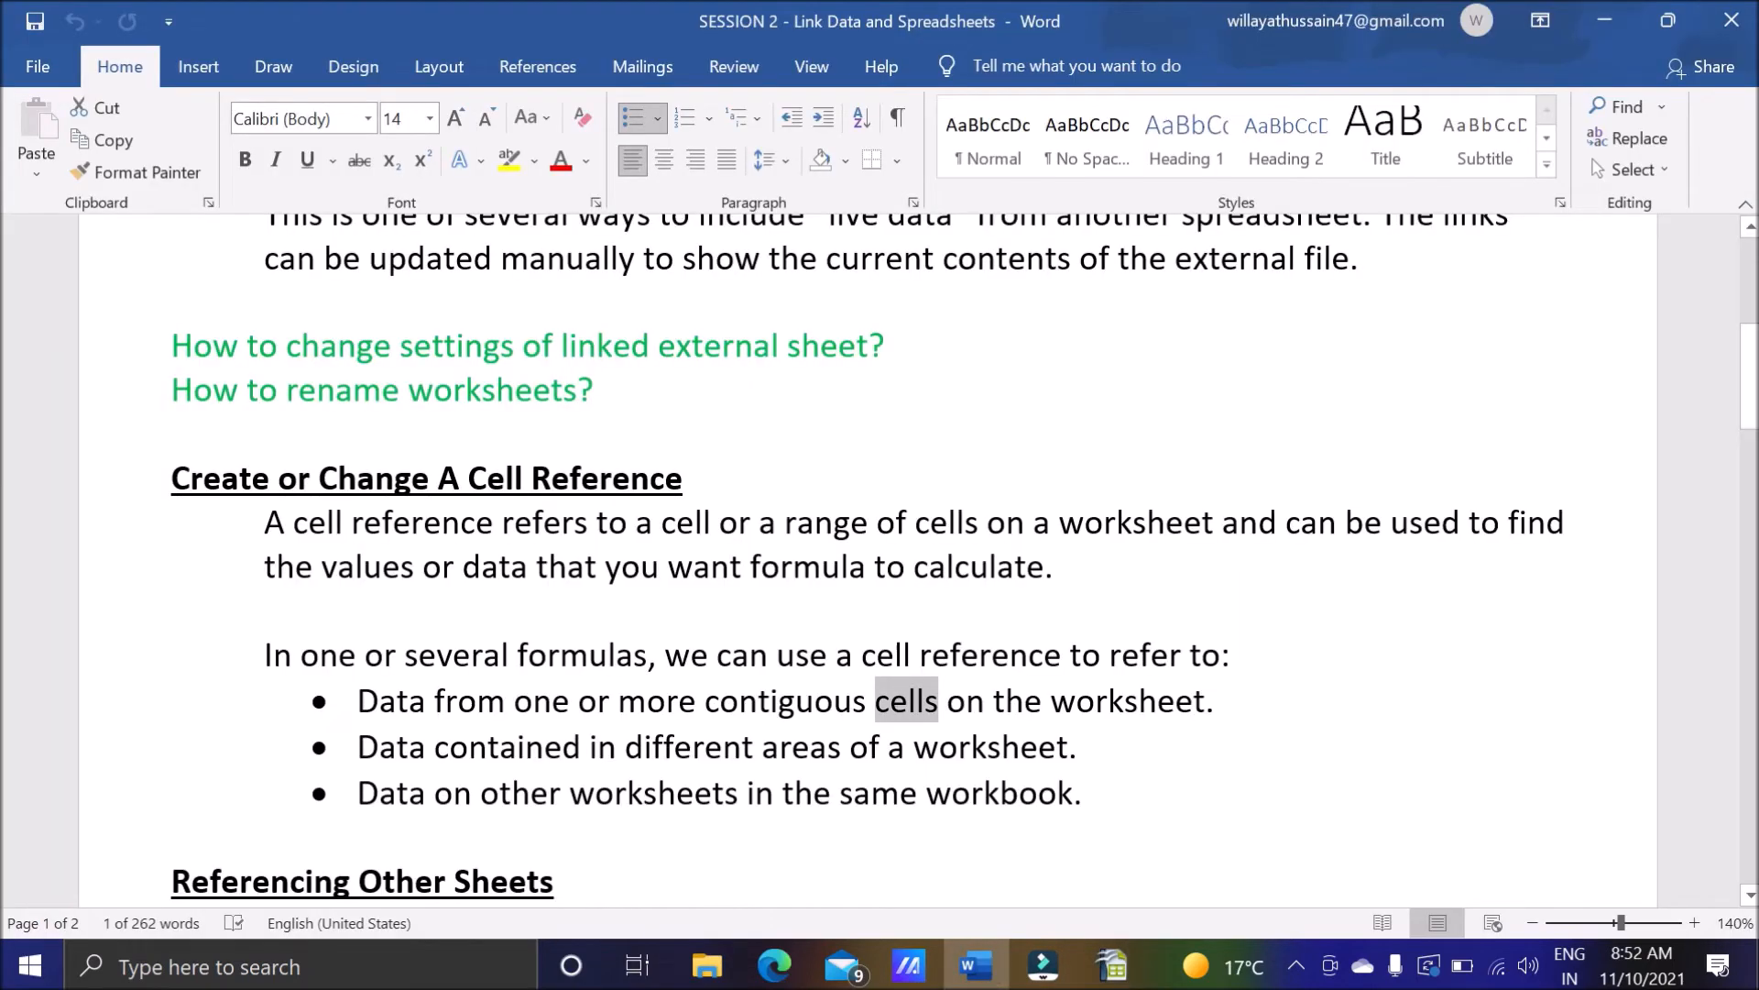
left_click_drag(358, 746, 1091, 750)
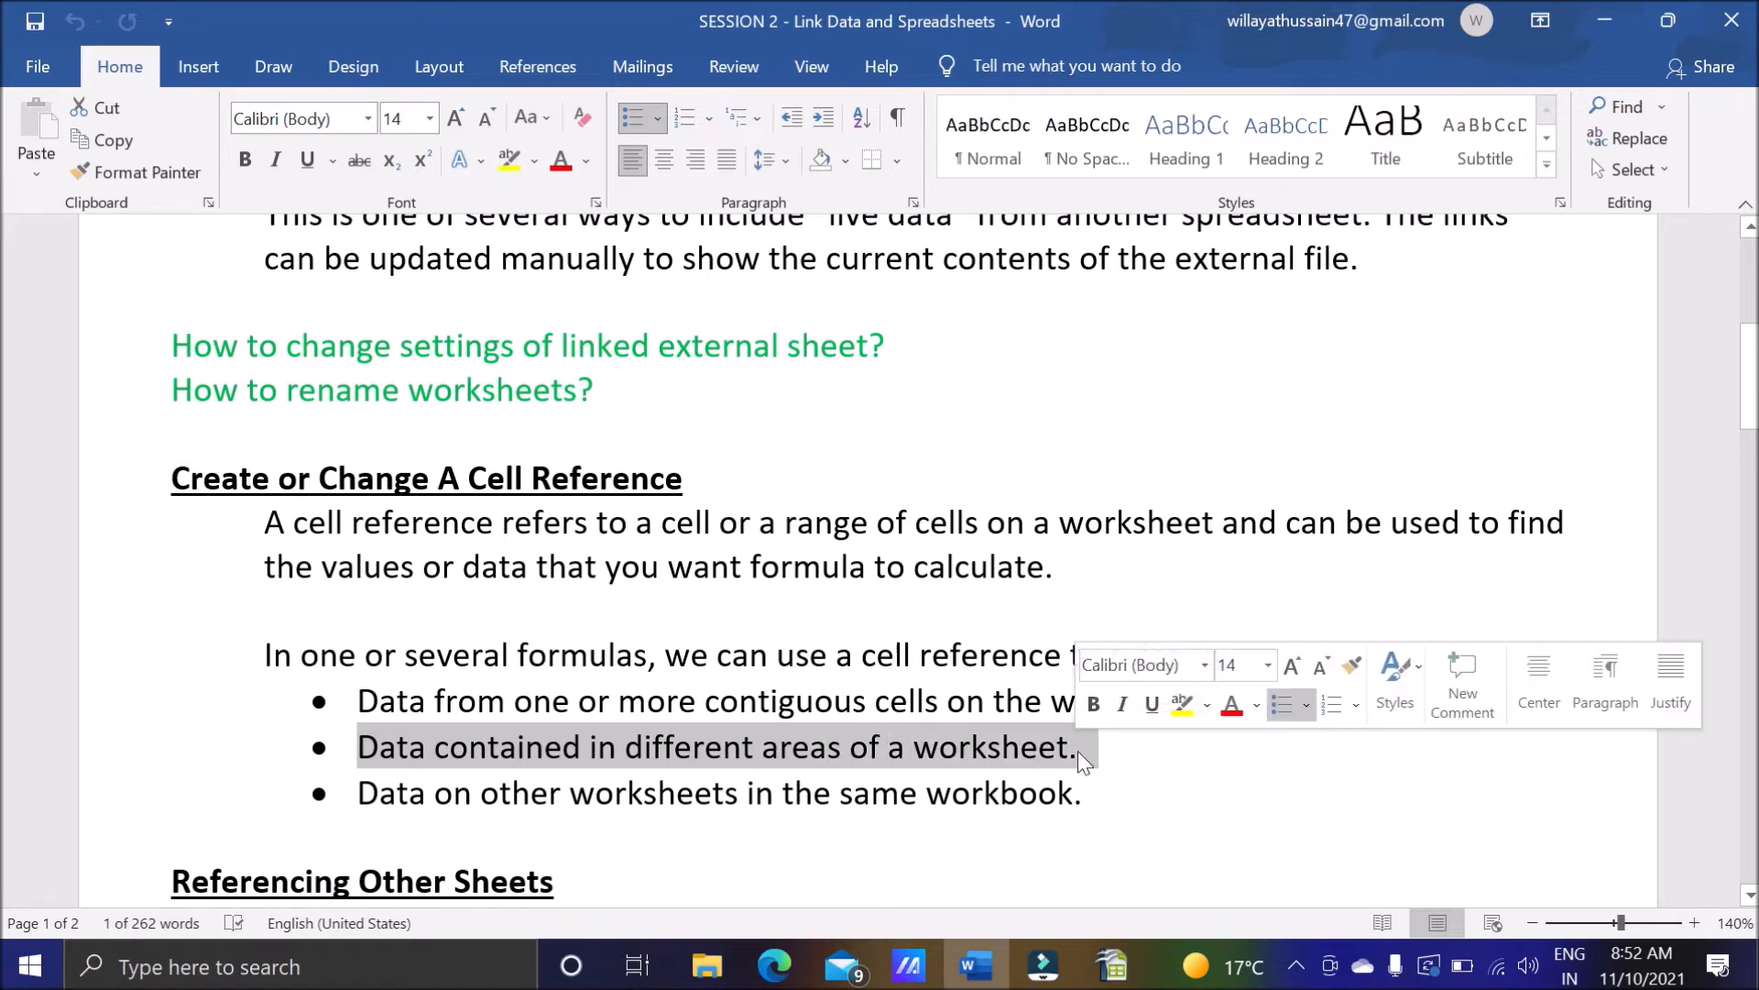
Switch to OpenOffice Calc and look through the other worksheets of the workbook, ending on Sheet3.
mouse_move(1112, 964)
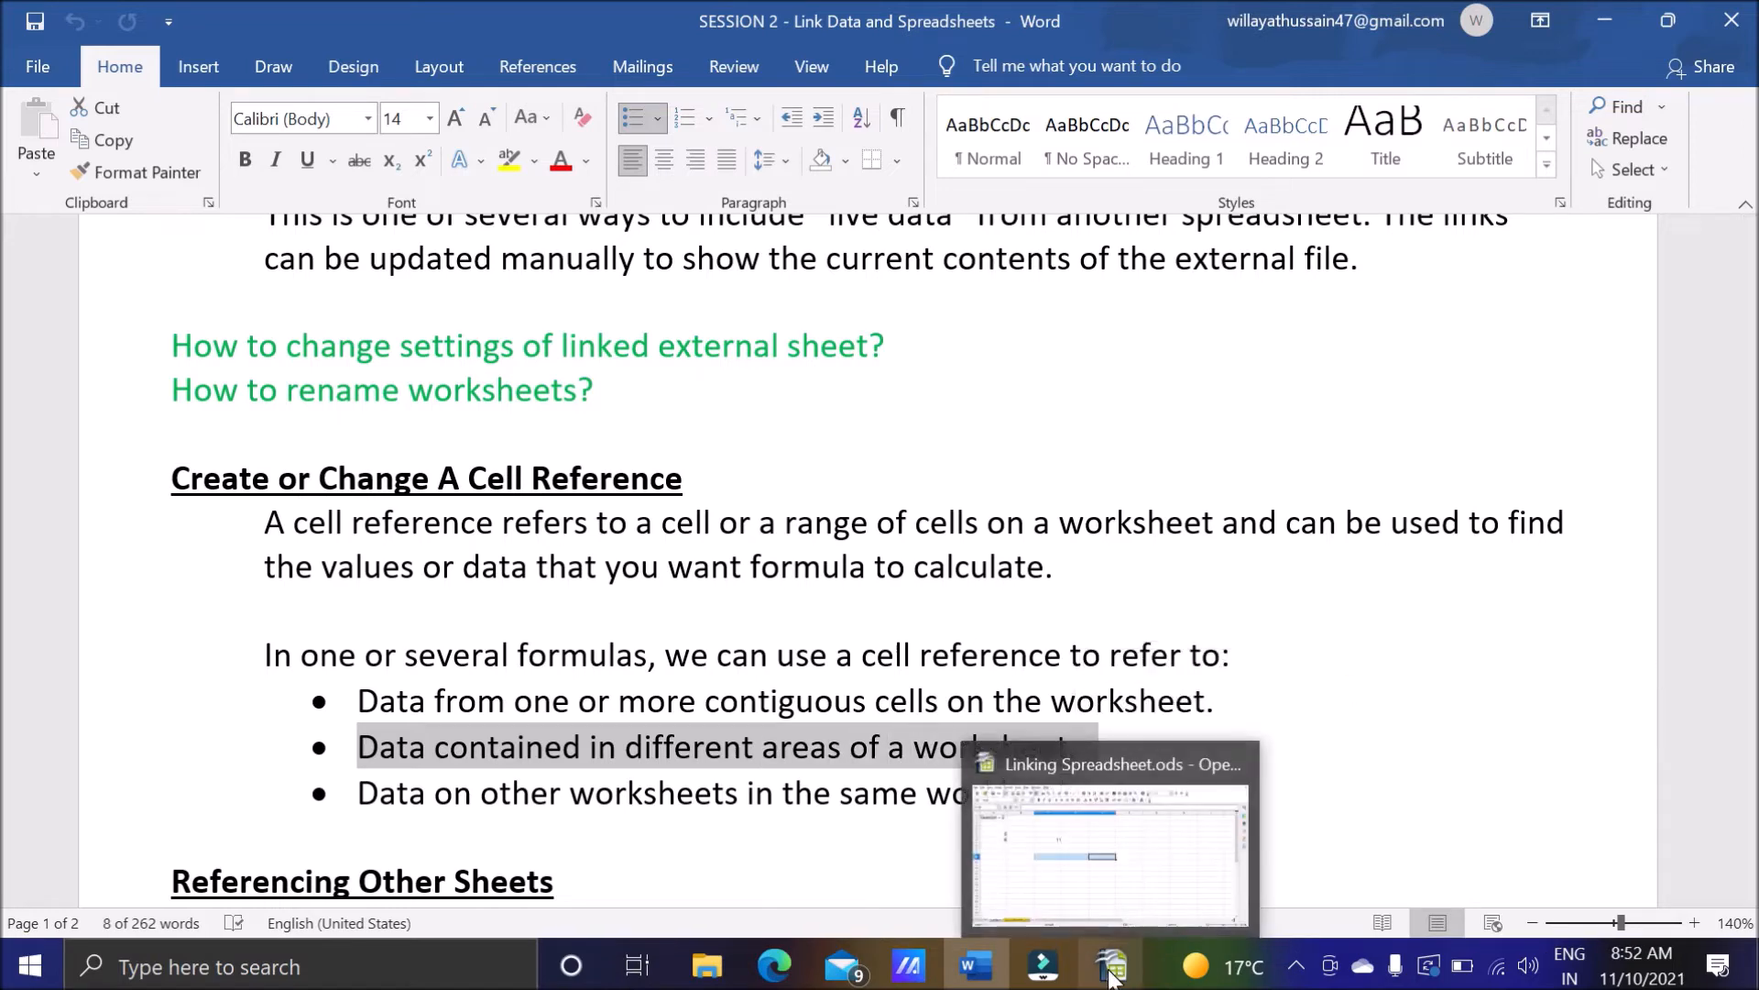
left_click(1063, 935)
left_click(240, 895)
left_click(314, 905)
left_click(215, 898)
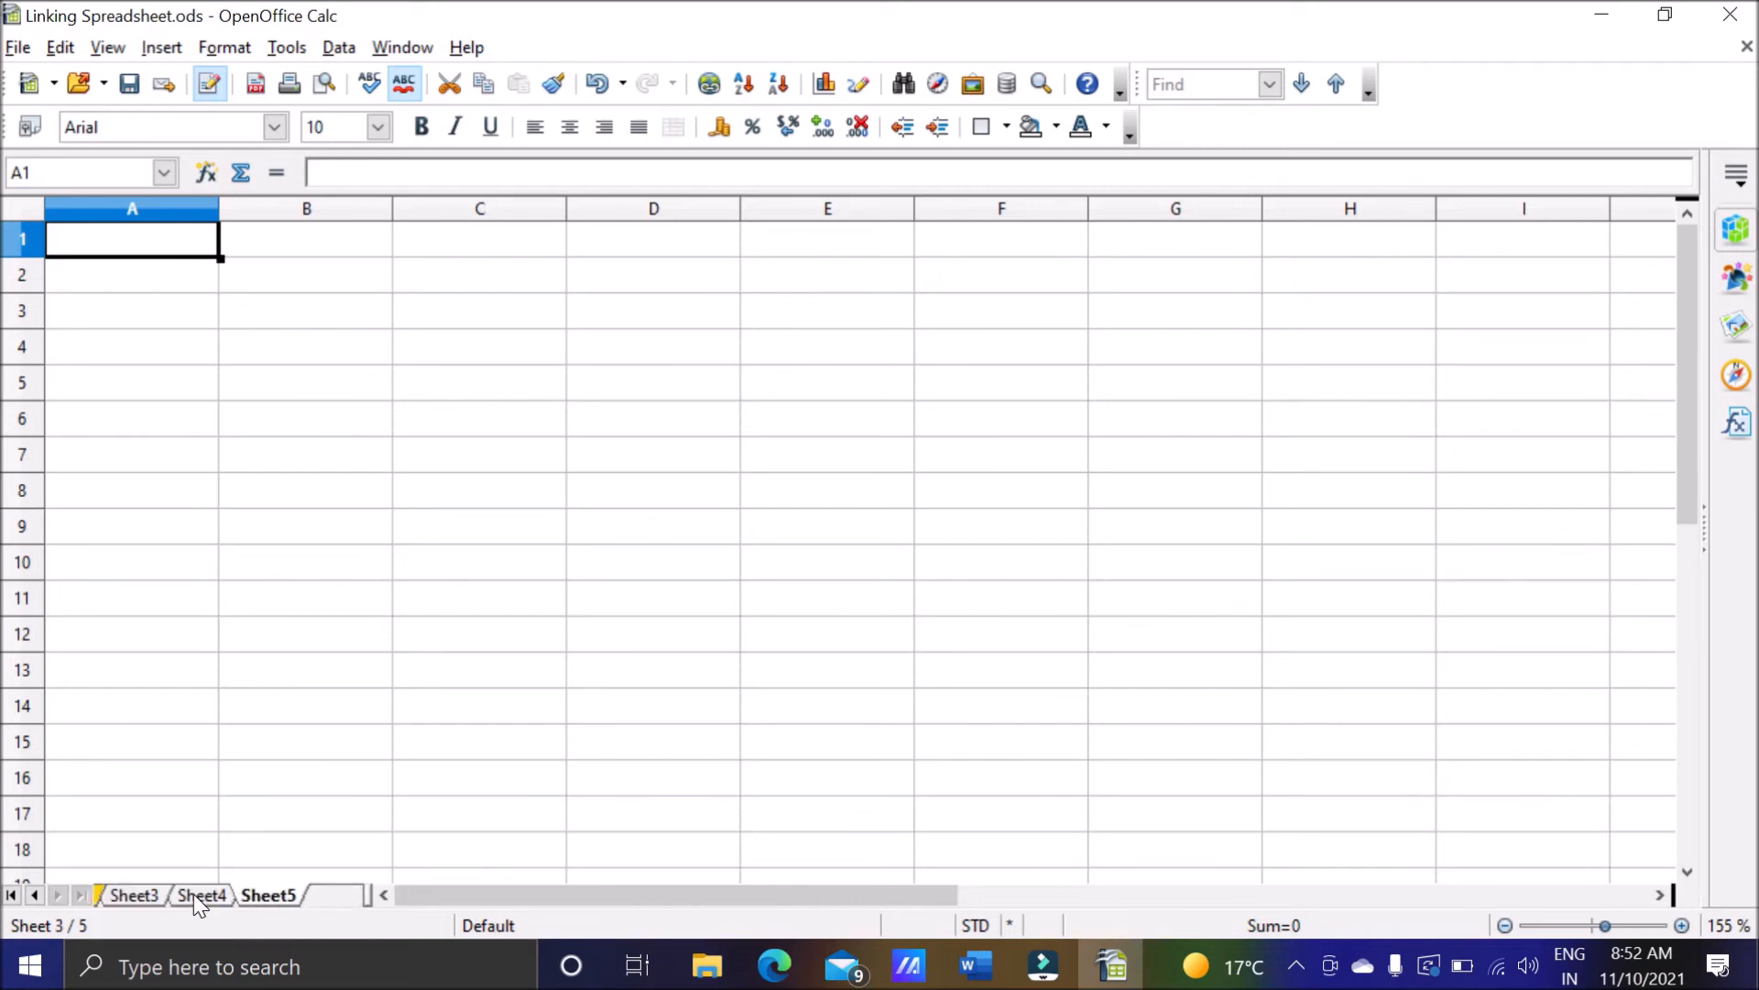
left_click(134, 896)
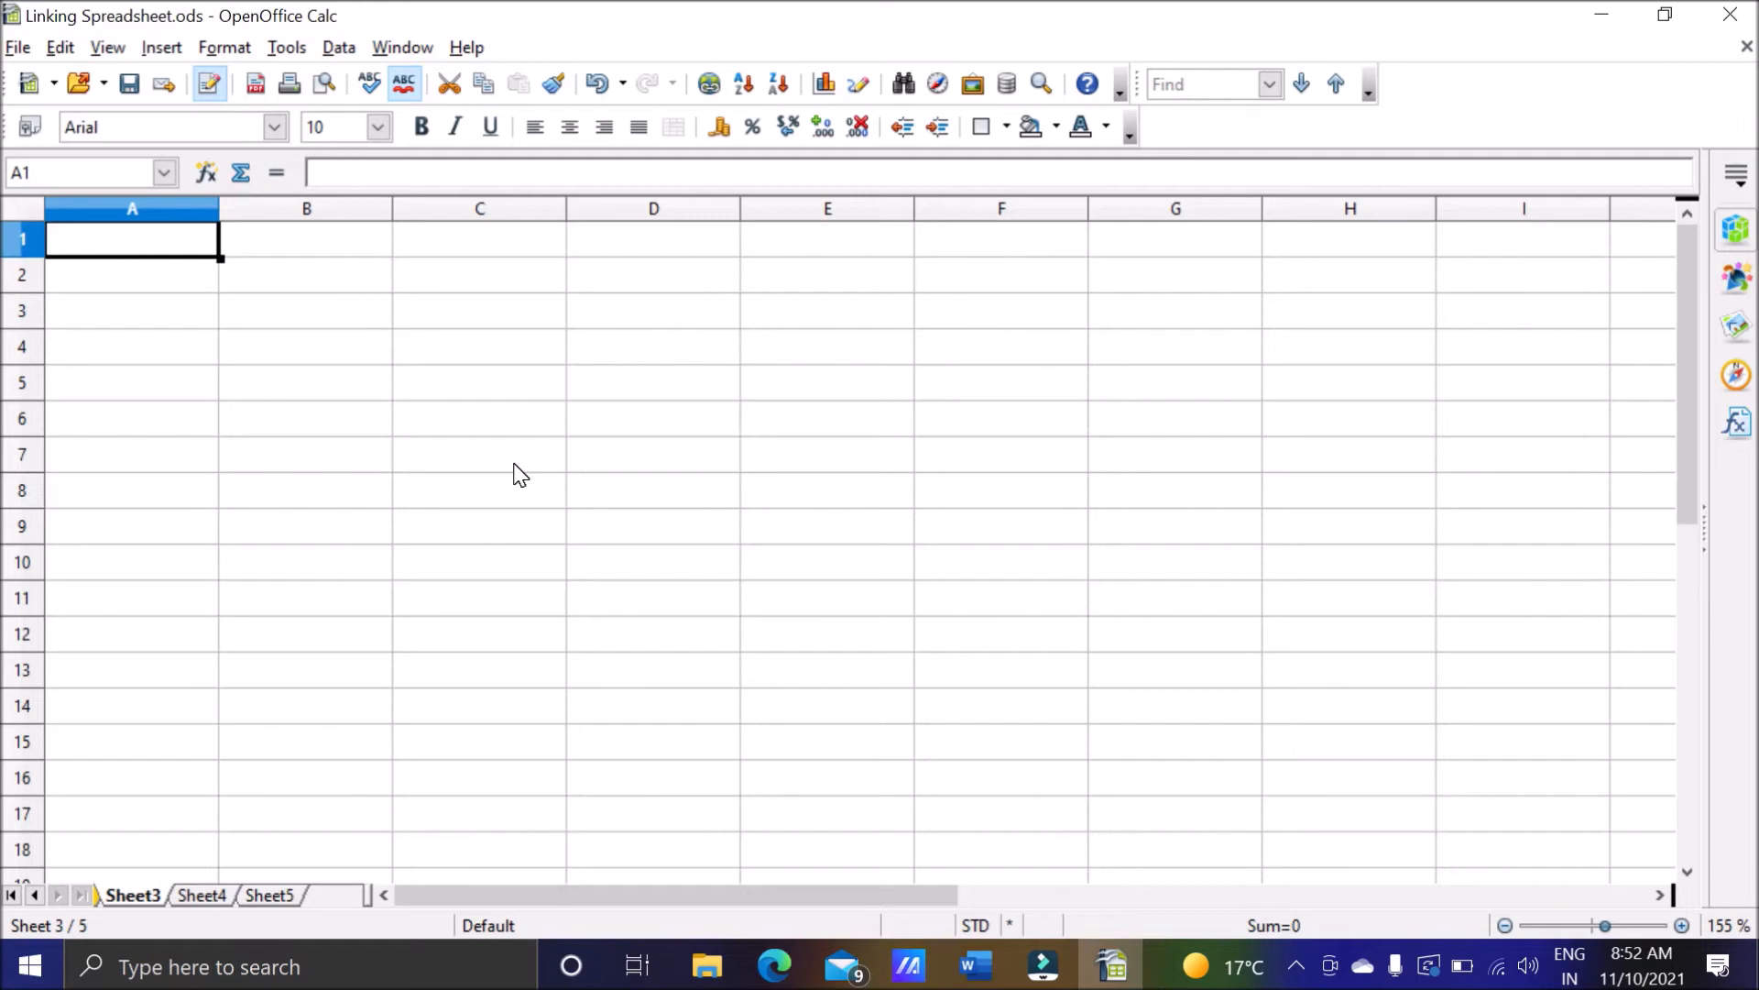
Switch to the Word notes, review the point about data on other worksheets, and highlight the heading Referencing Other Sheets.
left_click(976, 965)
scroll(871, 559, "down", 1)
left_click_drag(359, 611, 1102, 612)
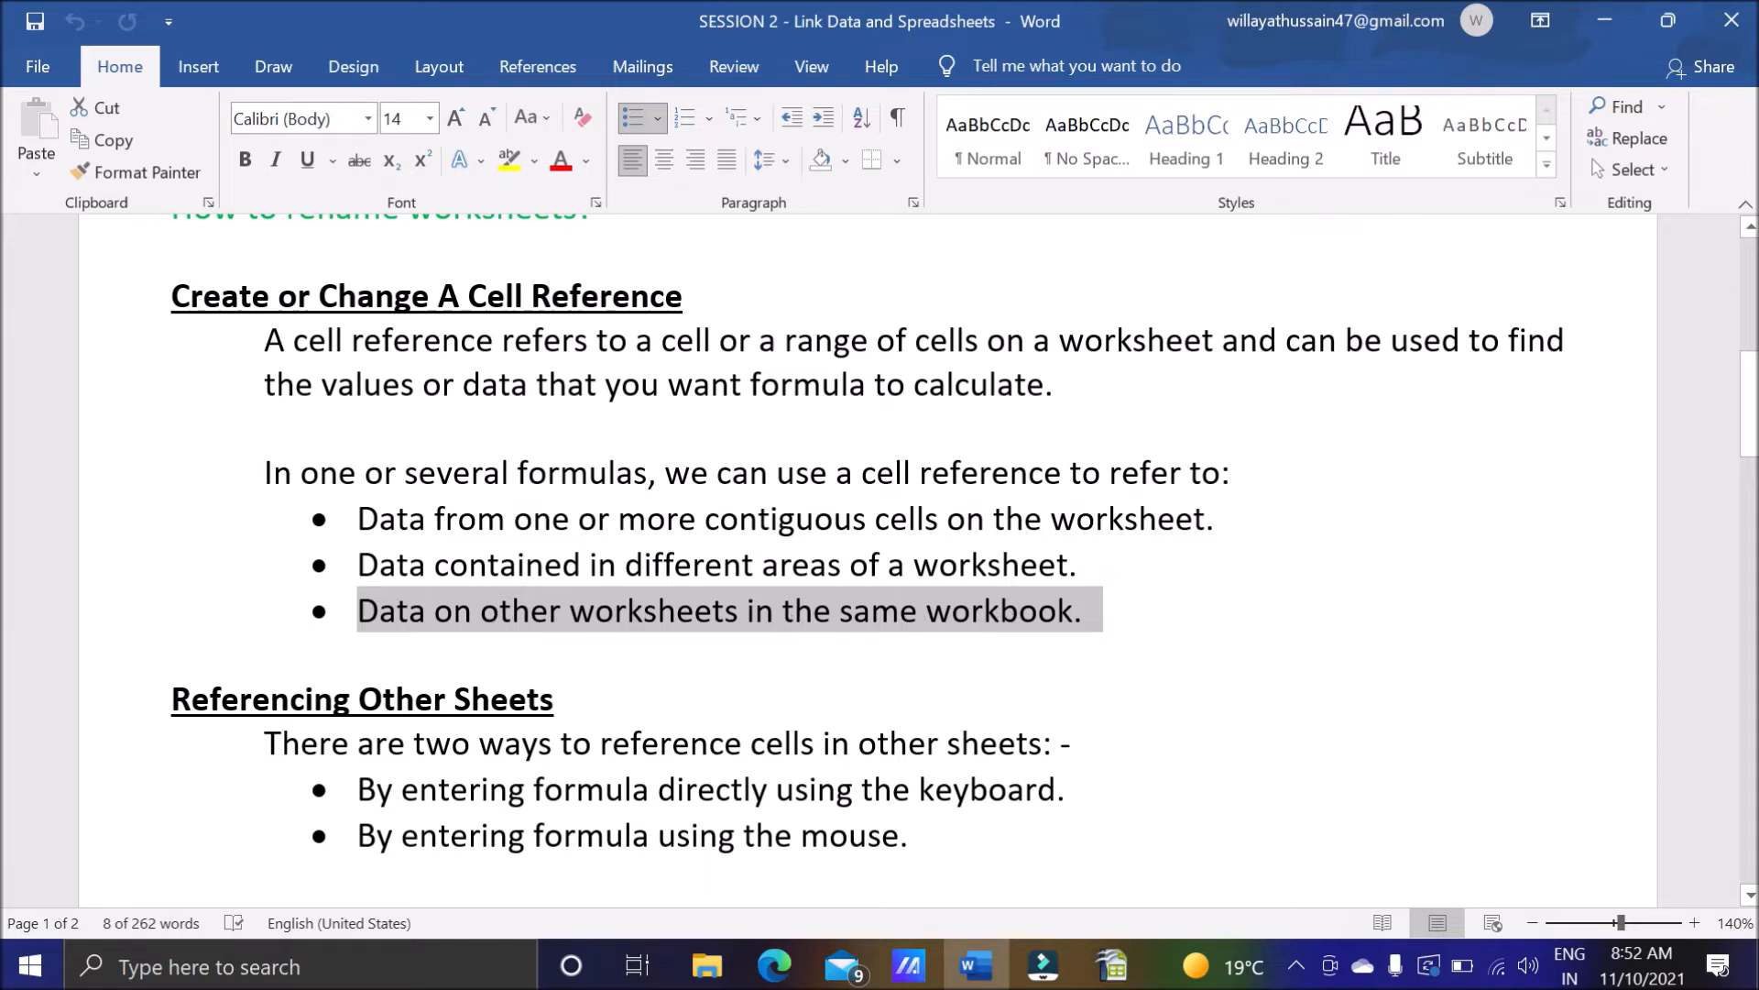
left_click(745, 572)
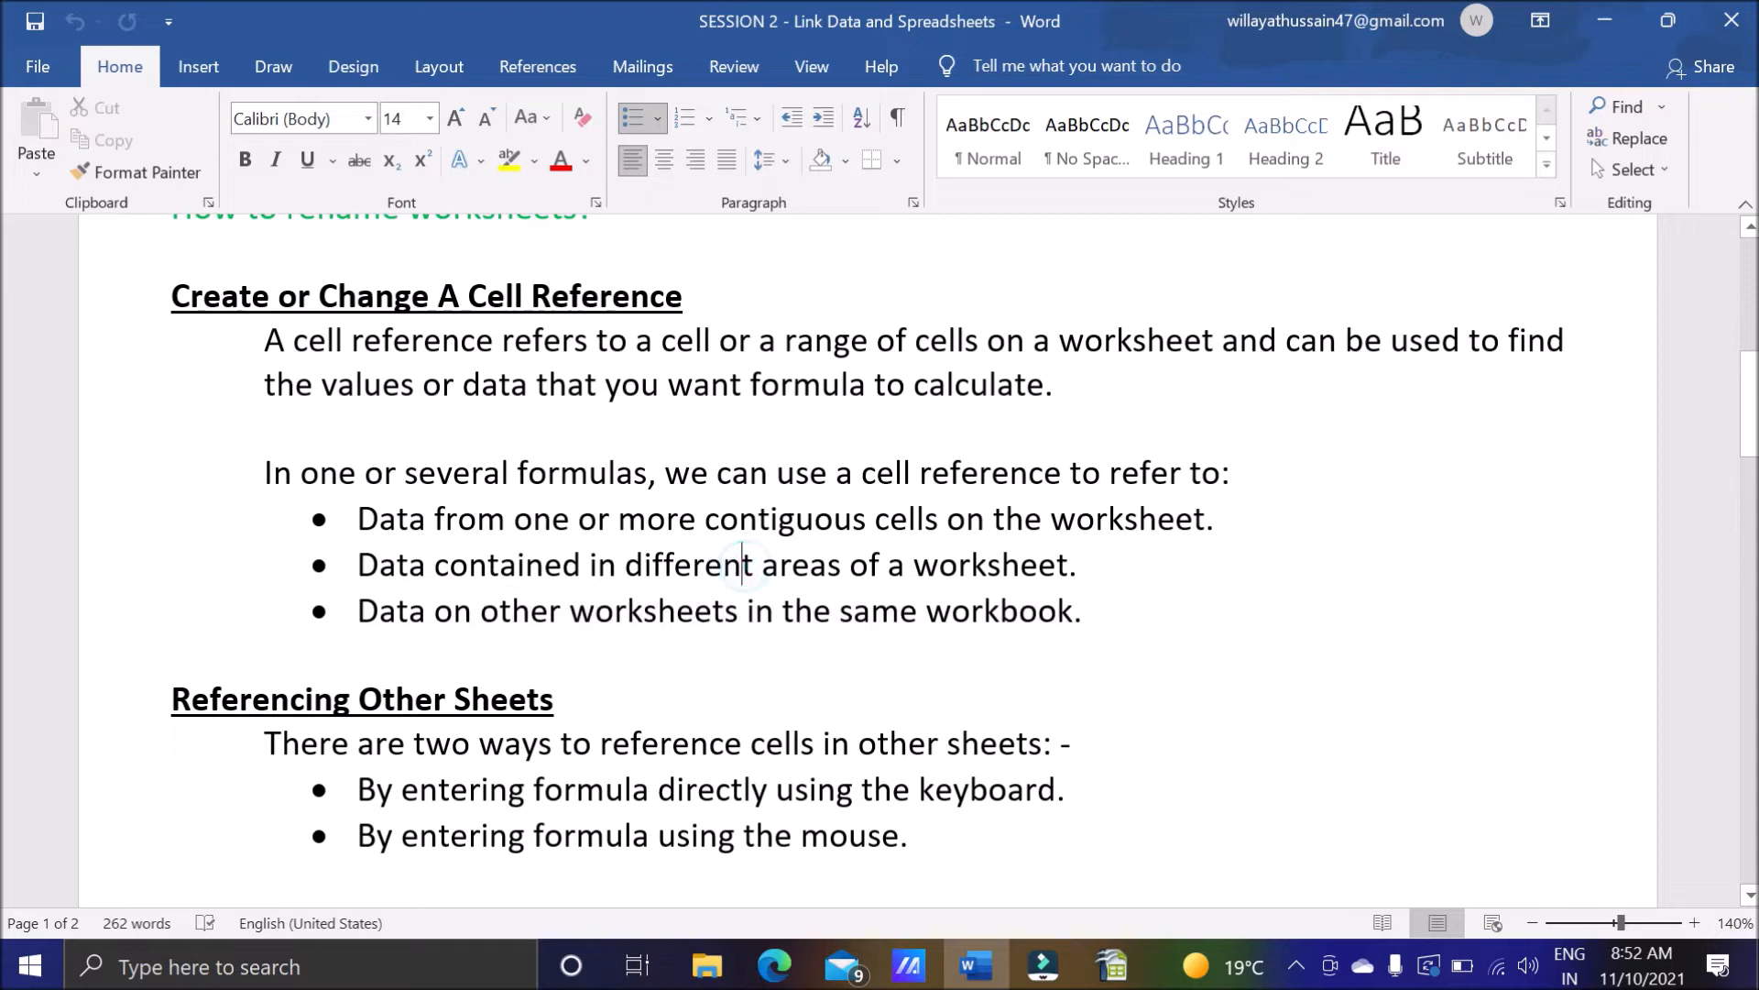
left_click(1124, 573)
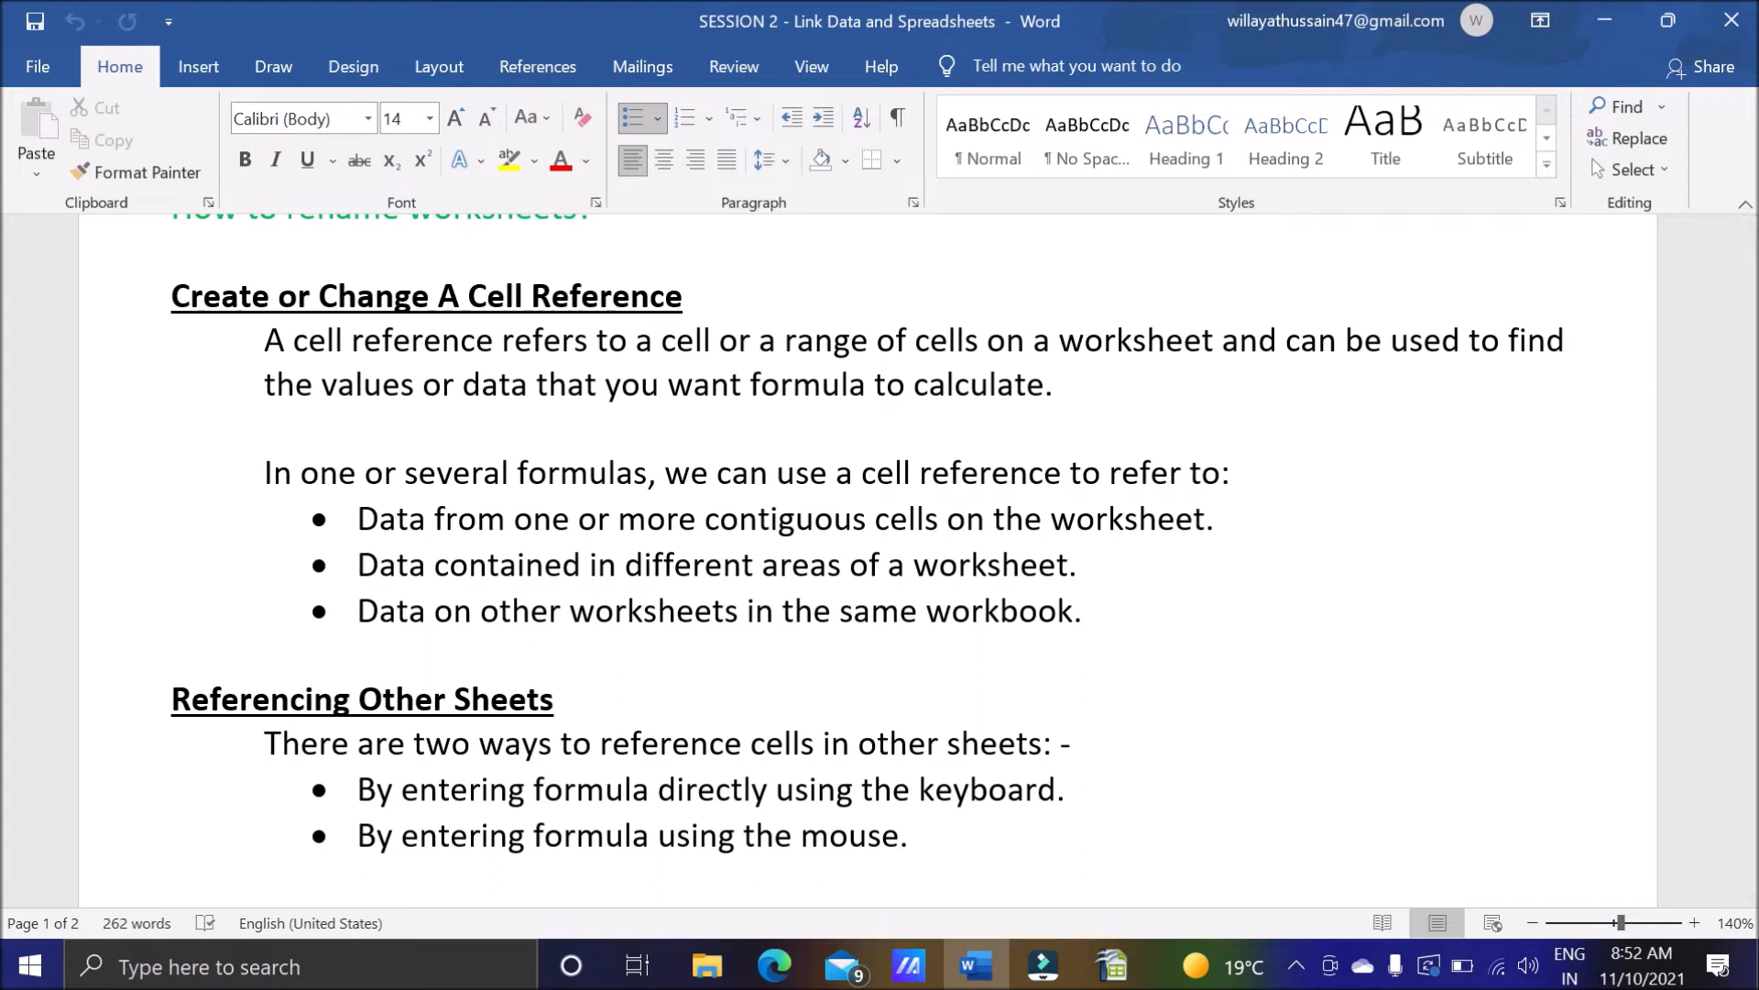
scroll(880, 559, "down", 4)
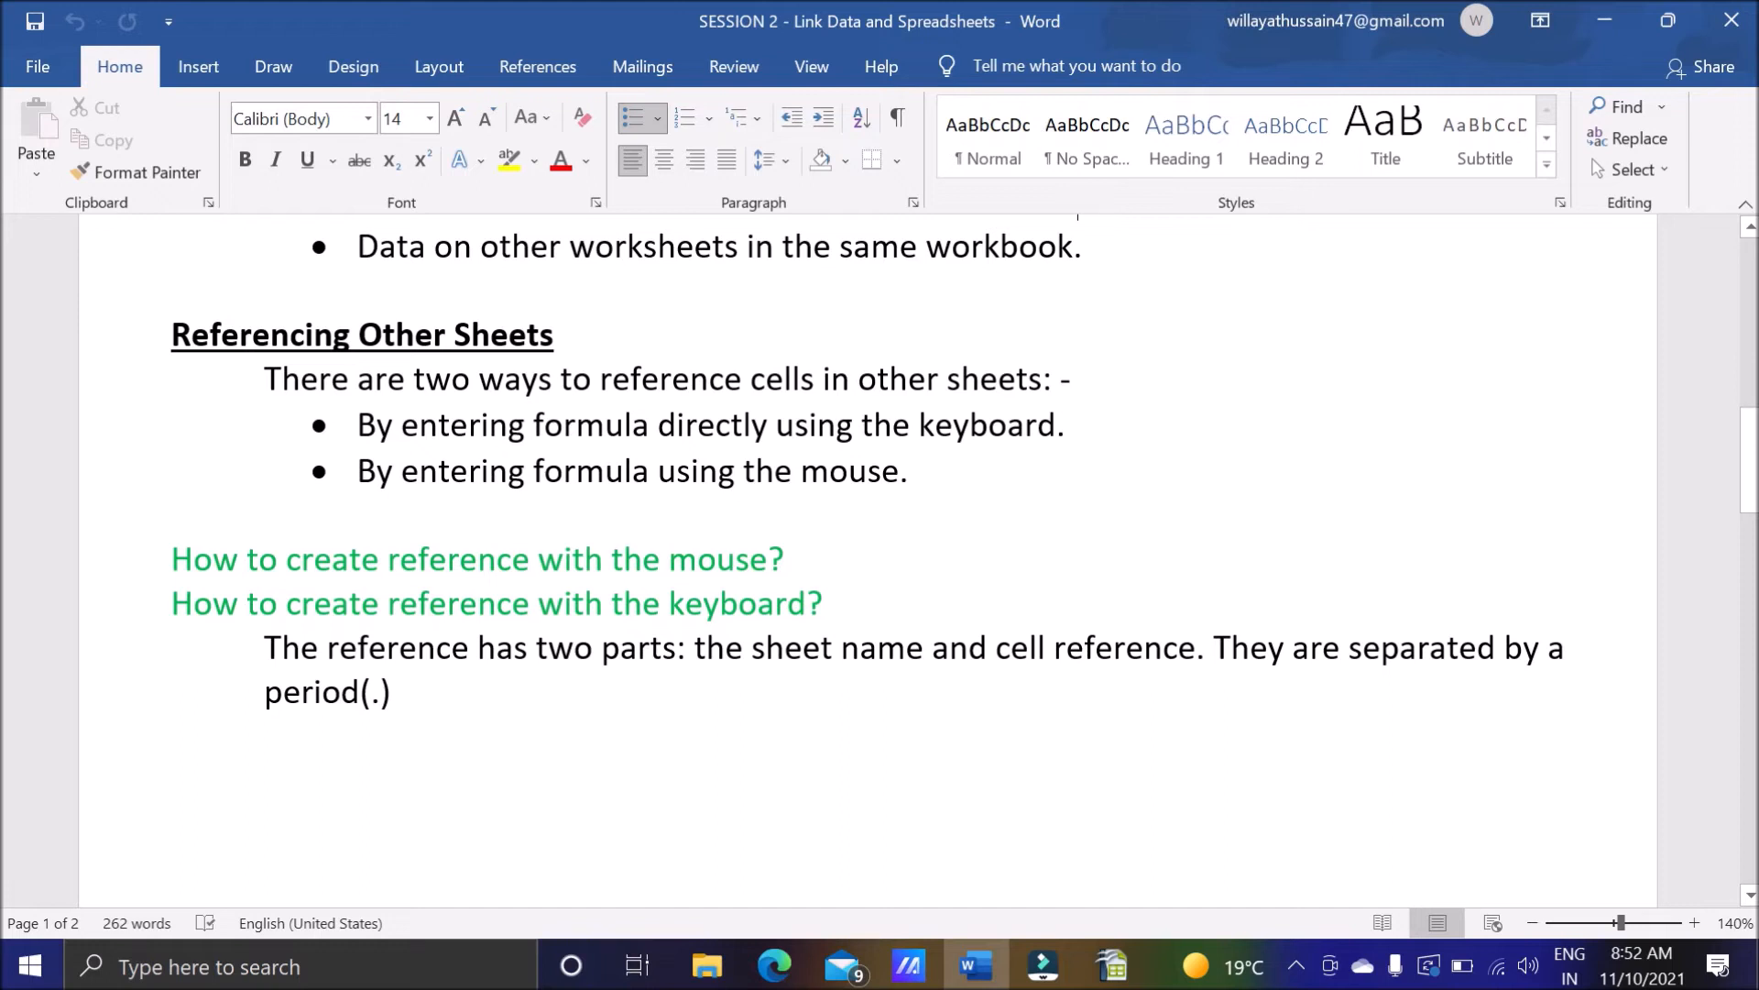
left_click_drag(165, 339, 563, 346)
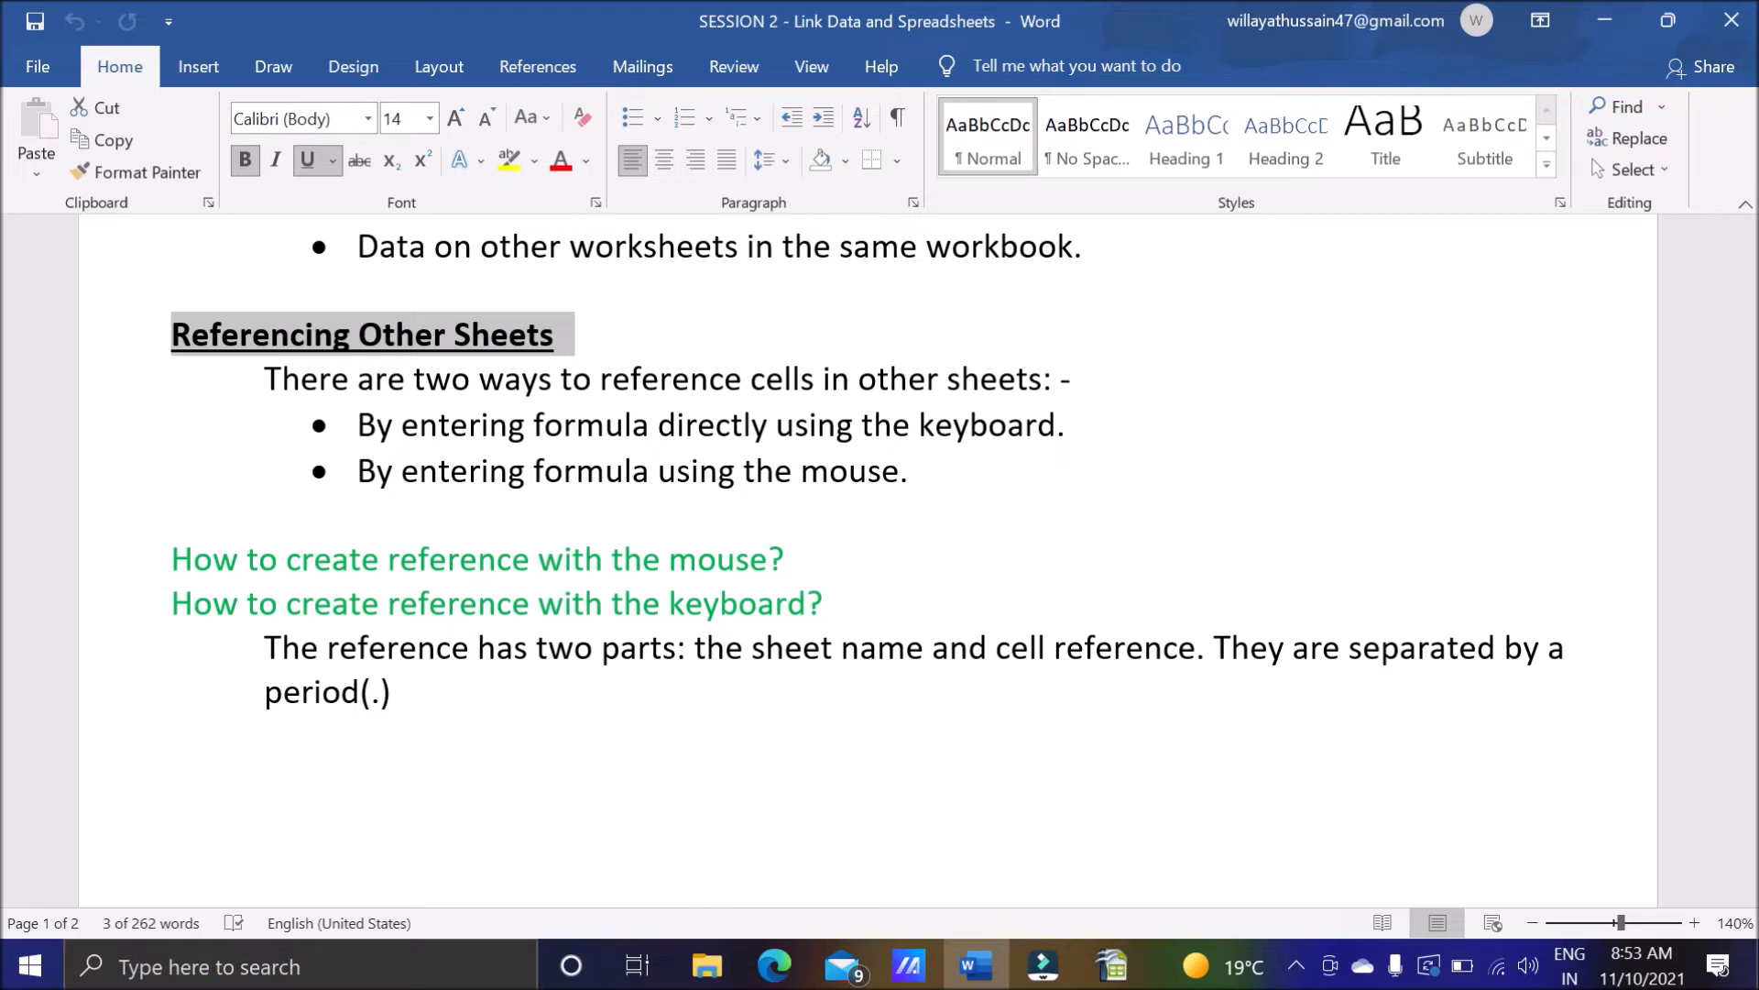
Switch to OpenOffice Calc and bring the FirstSheet and SecondSheetRenamed tabs into view.
left_click(1111, 965)
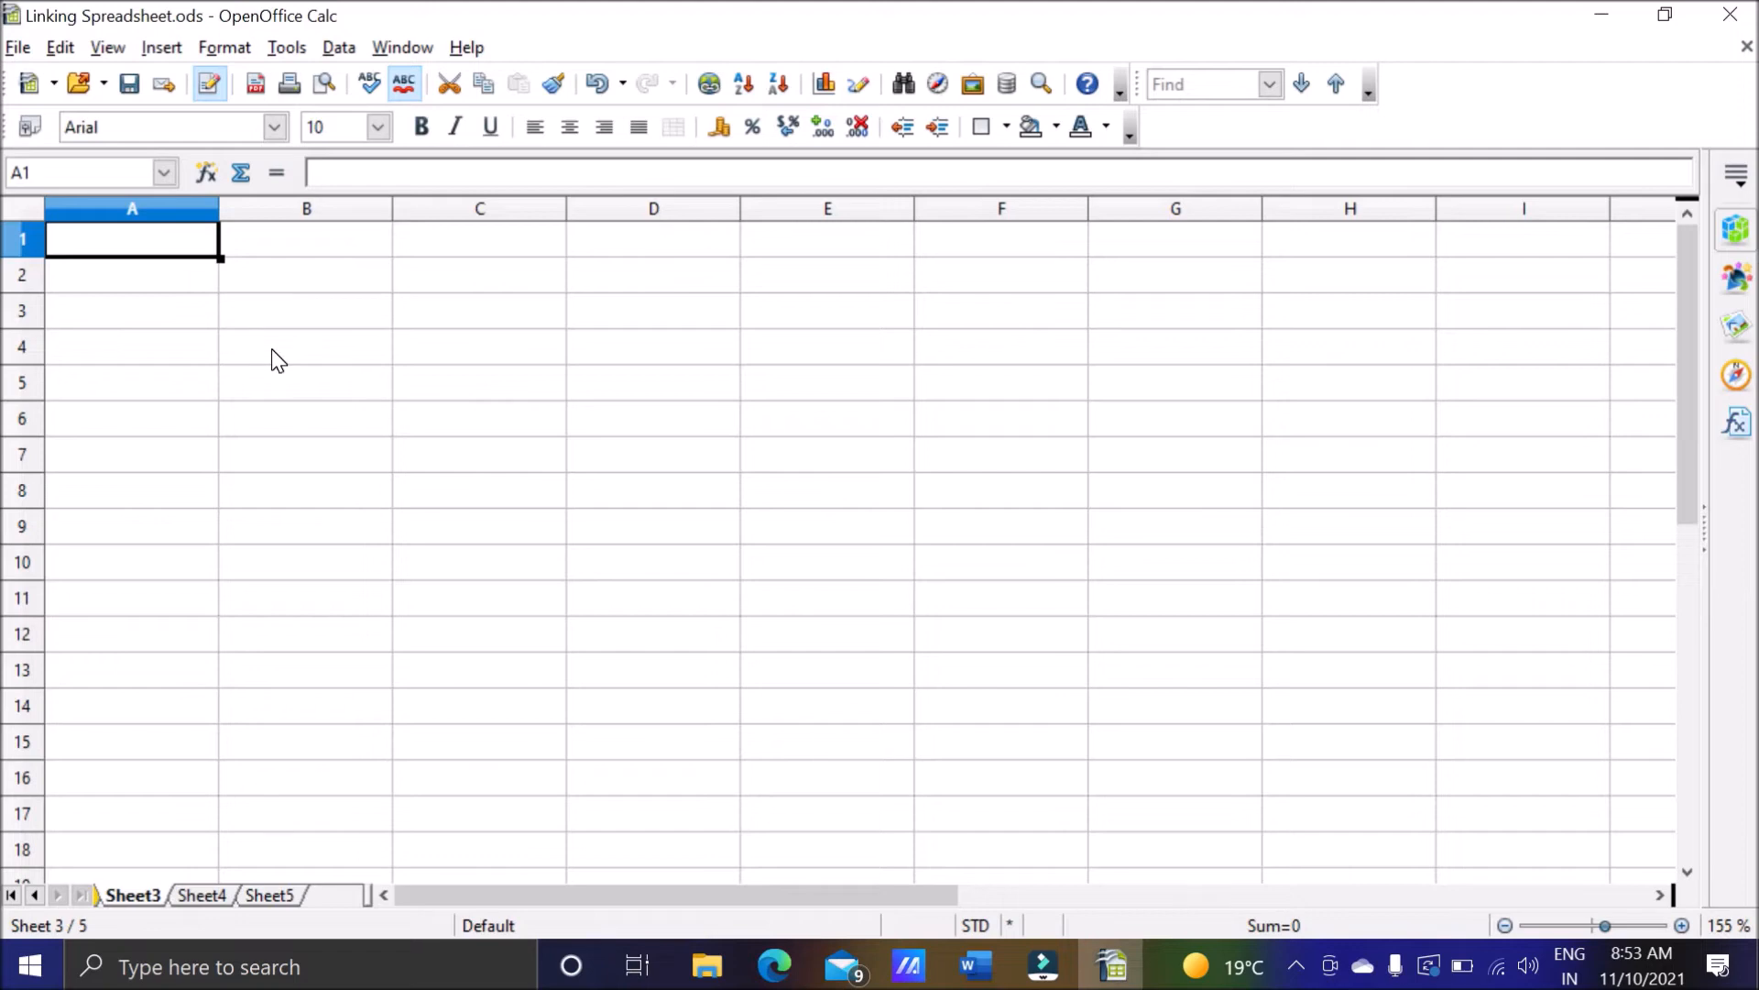
left_click(35, 894)
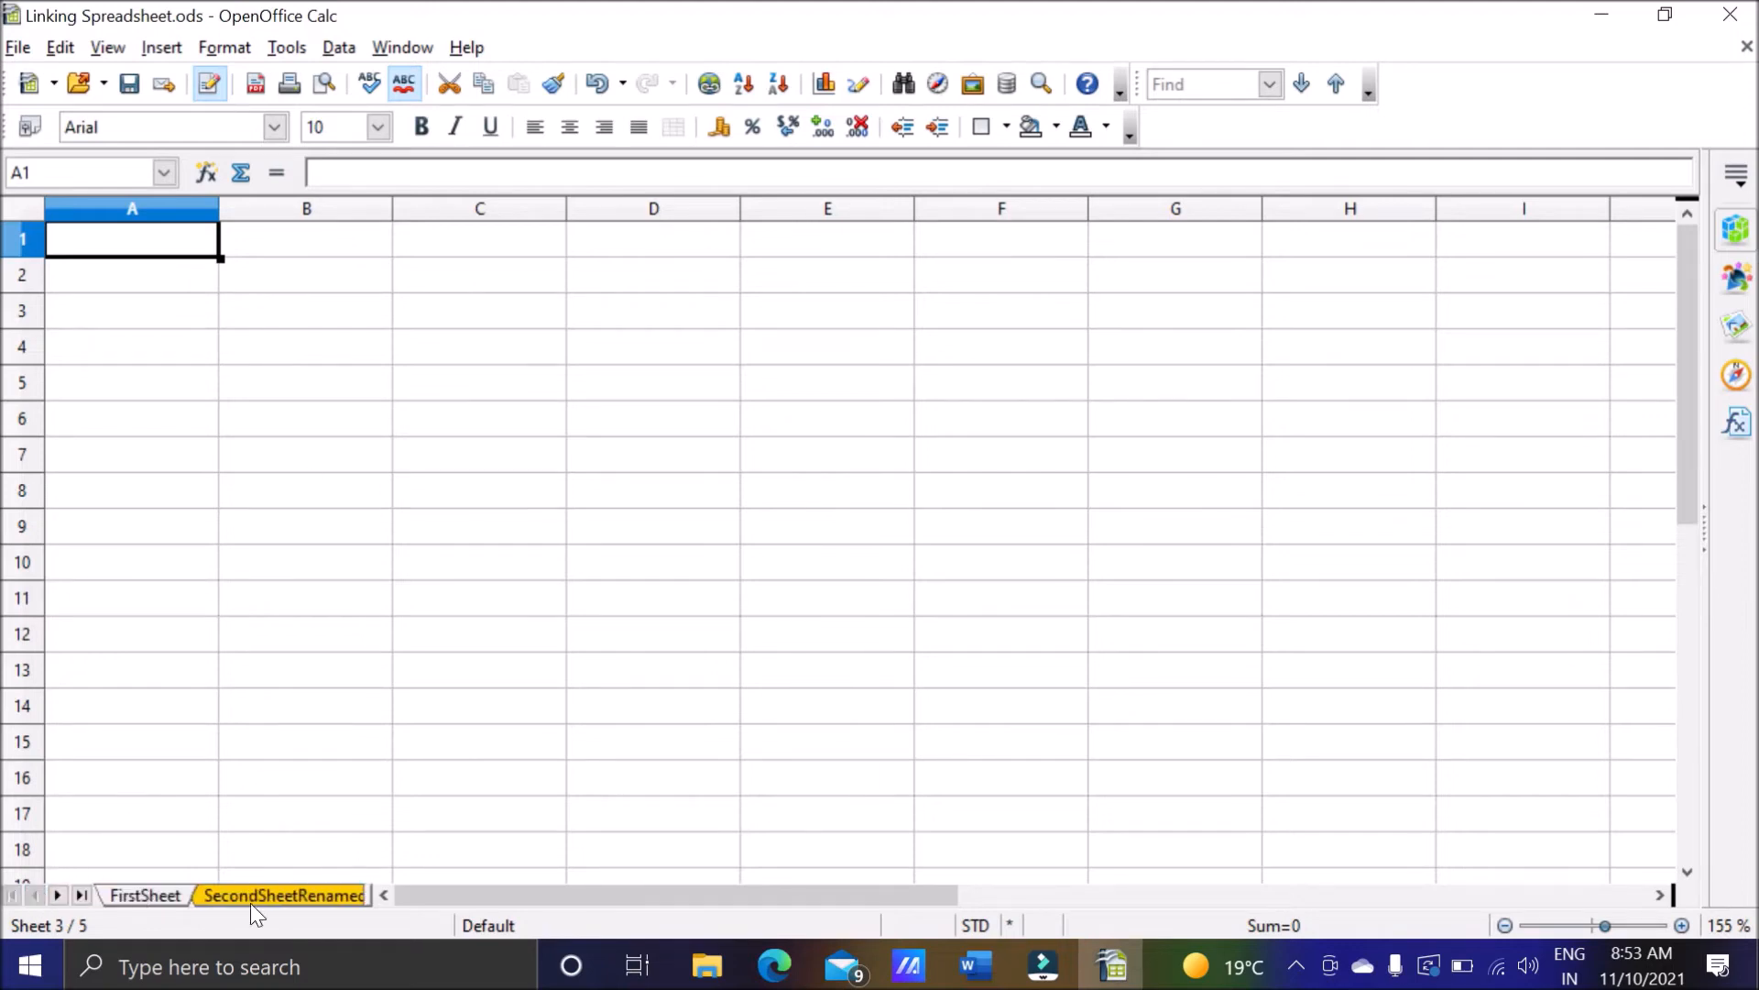
Switch to the Word notes and highlight the two ways to reference cells in other sheets: keyboard and mouse.
left_click(976, 965)
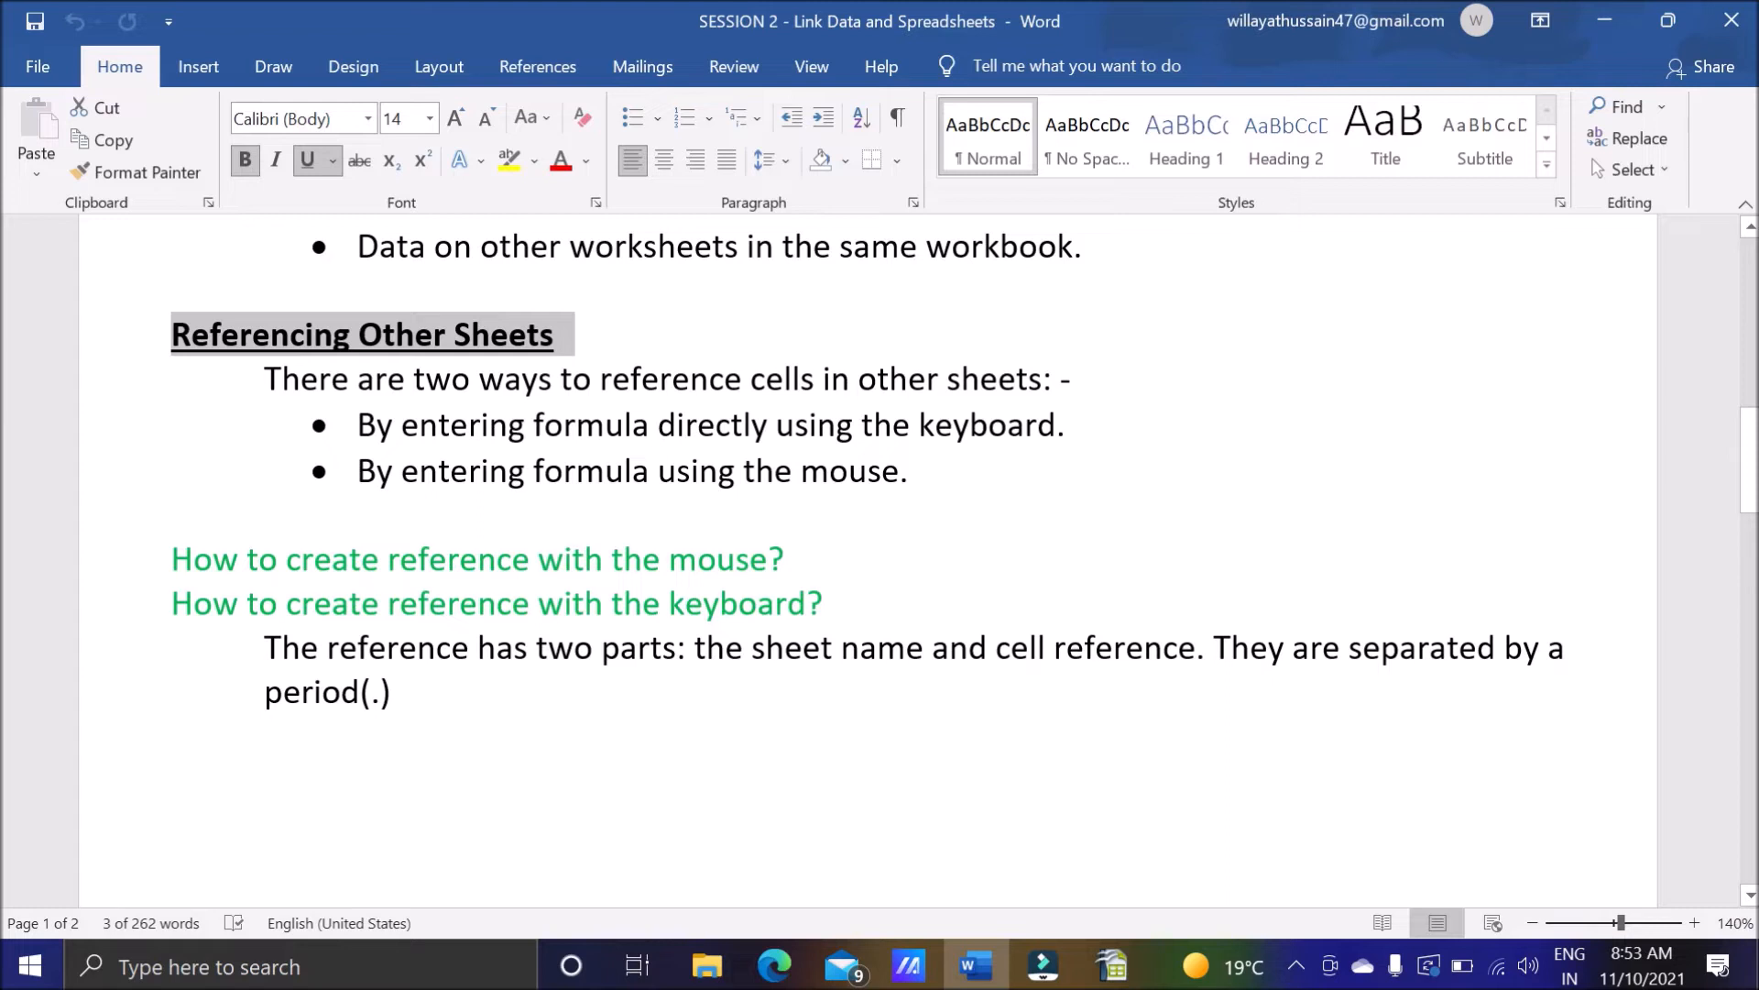
left_click_drag(920, 426, 1065, 426)
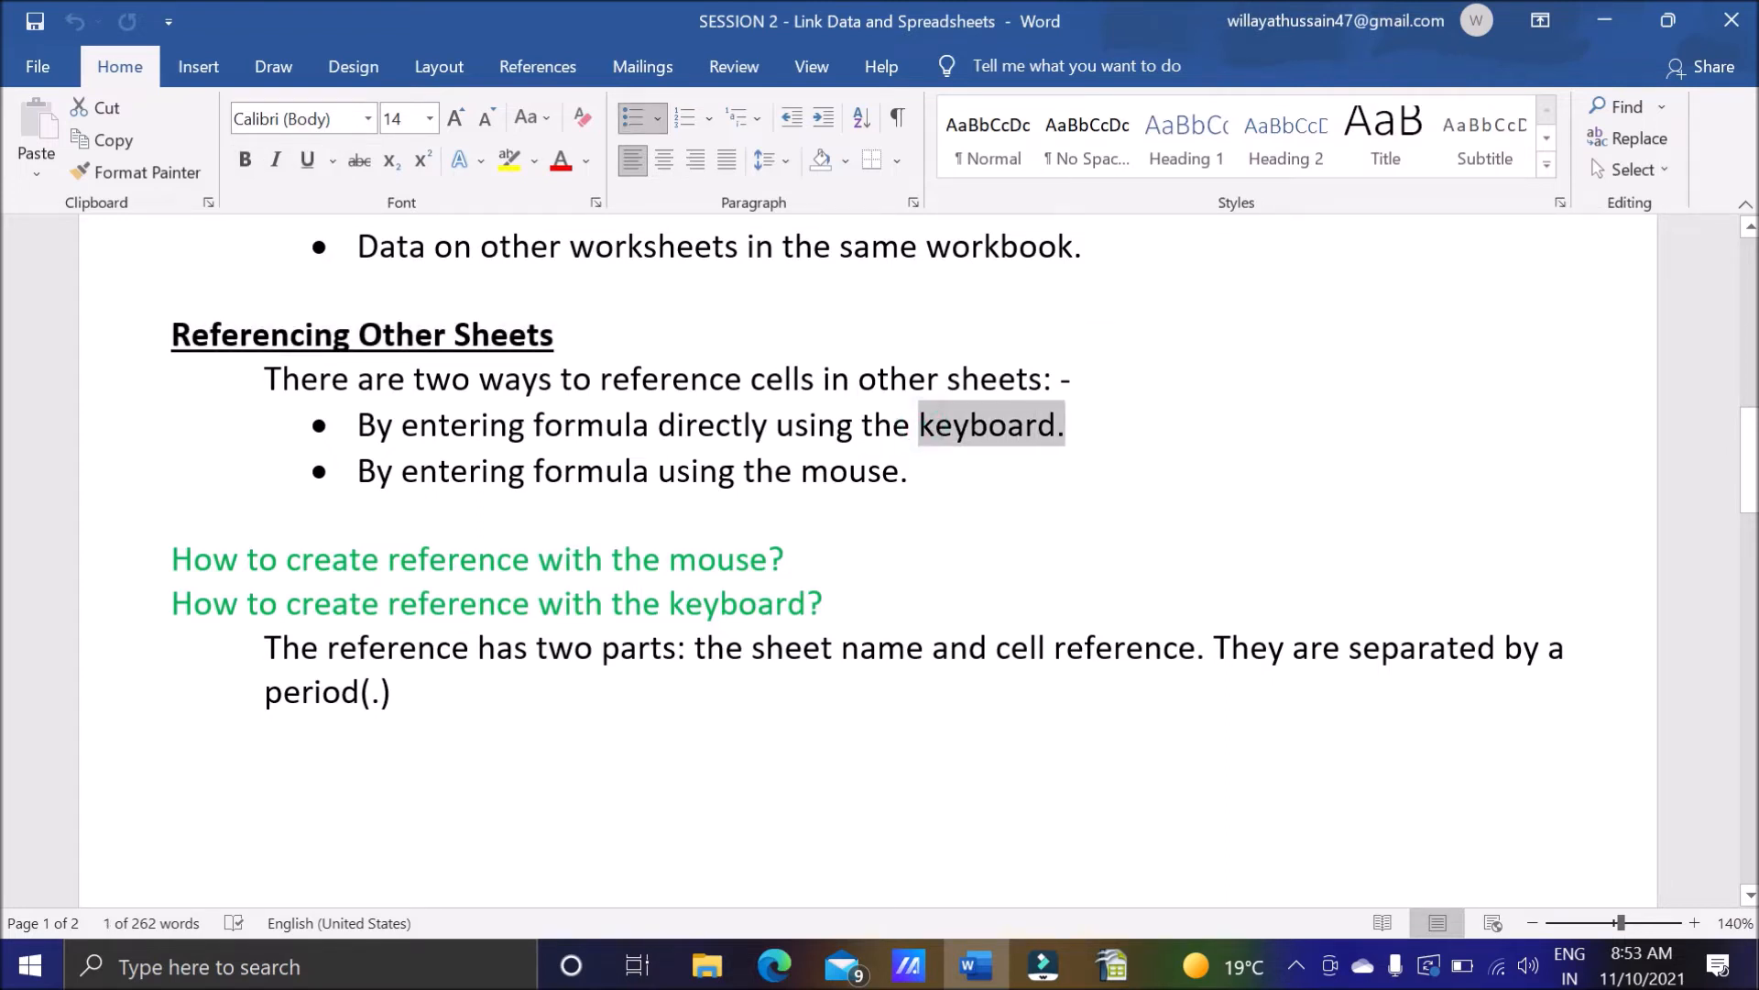
left_click_drag(801, 472, 910, 472)
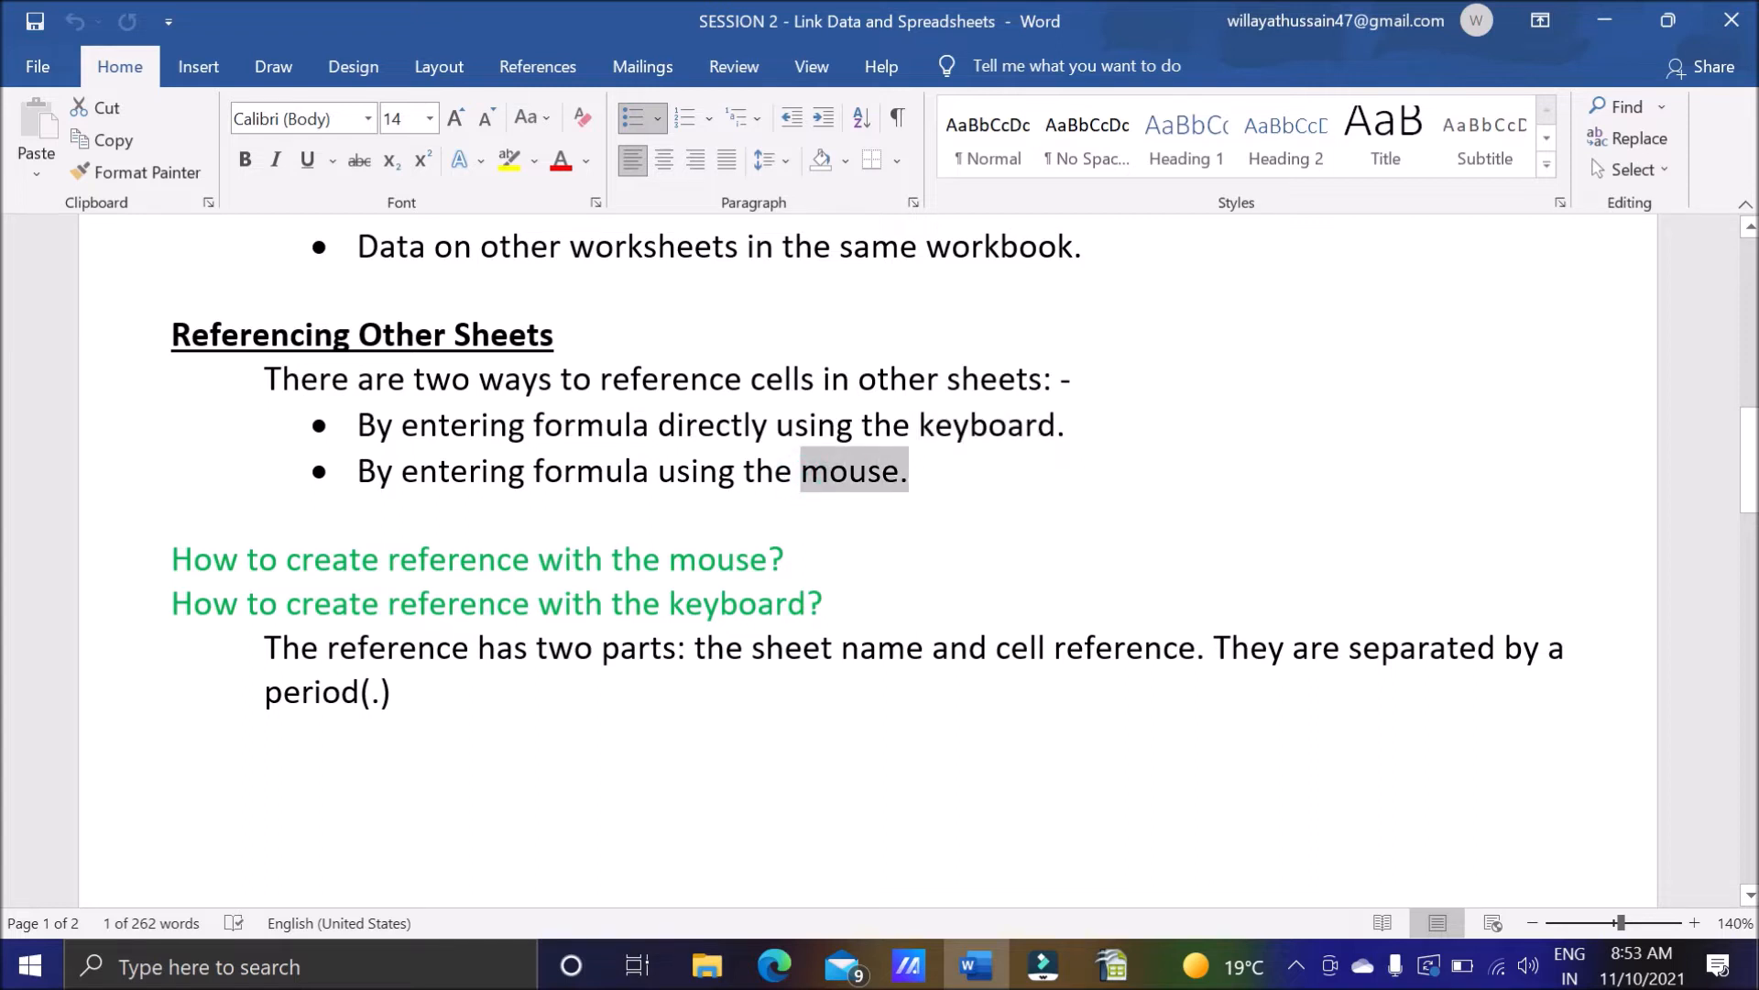
left_click(933, 486)
Switch to OpenOffice Calc and enter 78 in cell A3 of Sheet3, checking which sheet holds the value.
left_click(1111, 965)
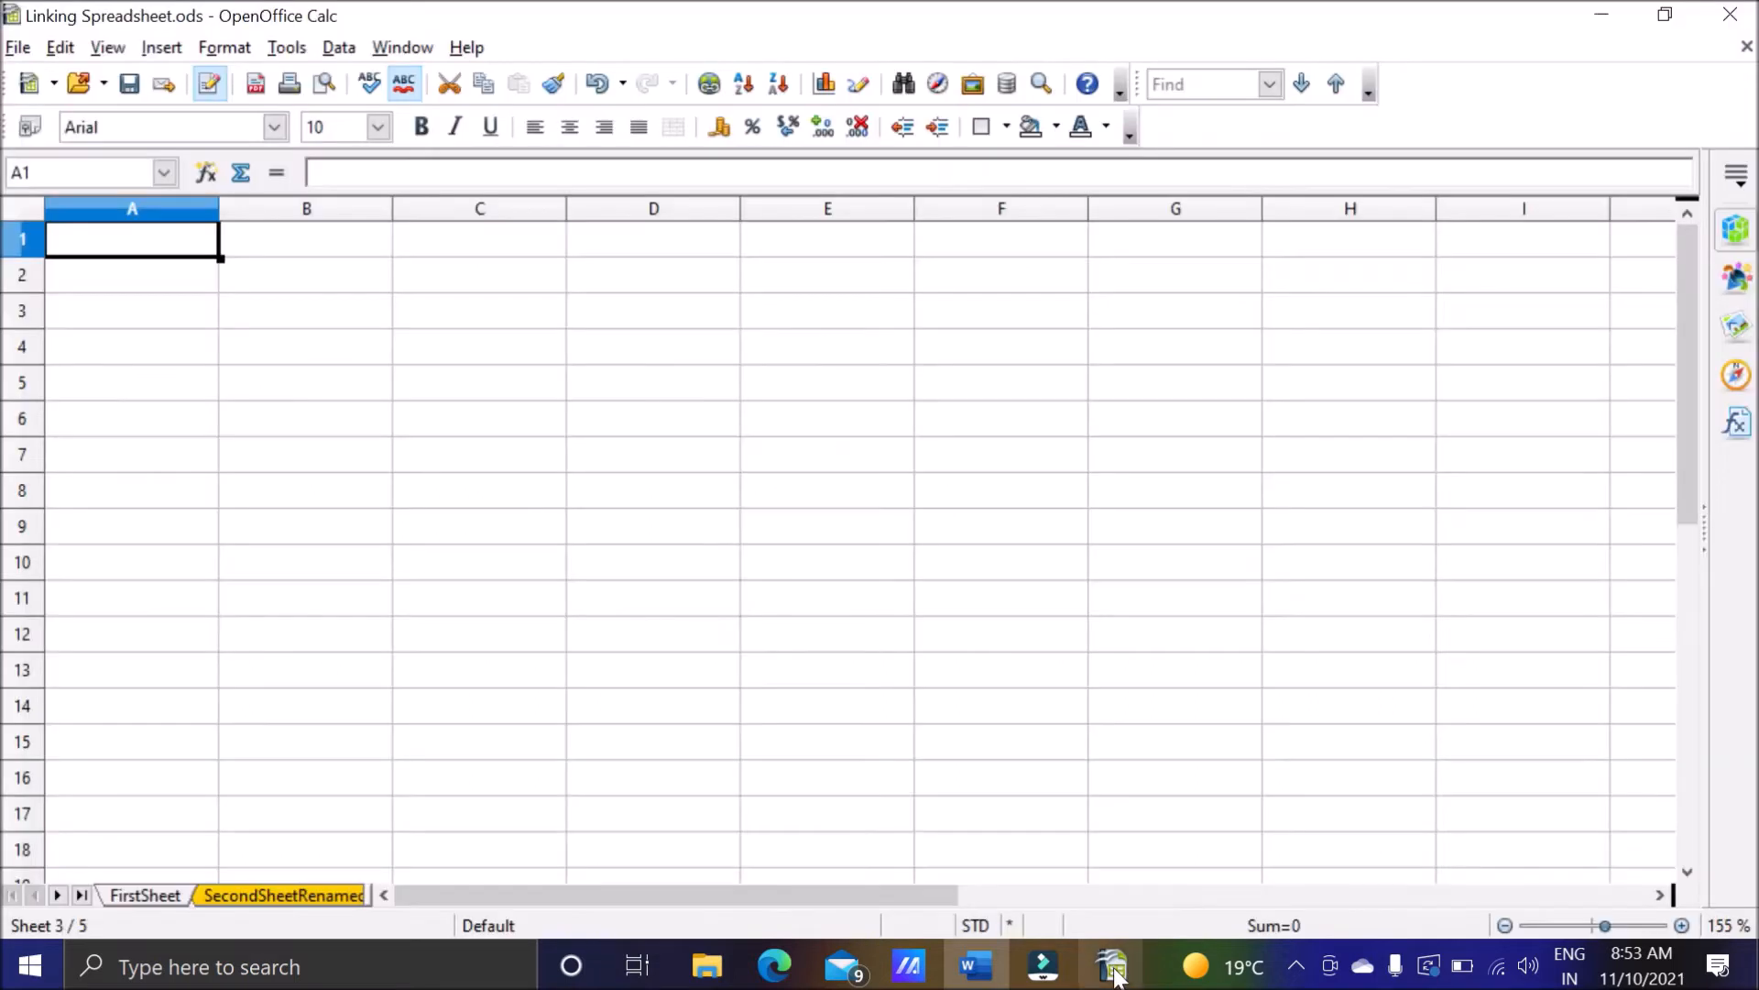
left_click(169, 309)
type("78")
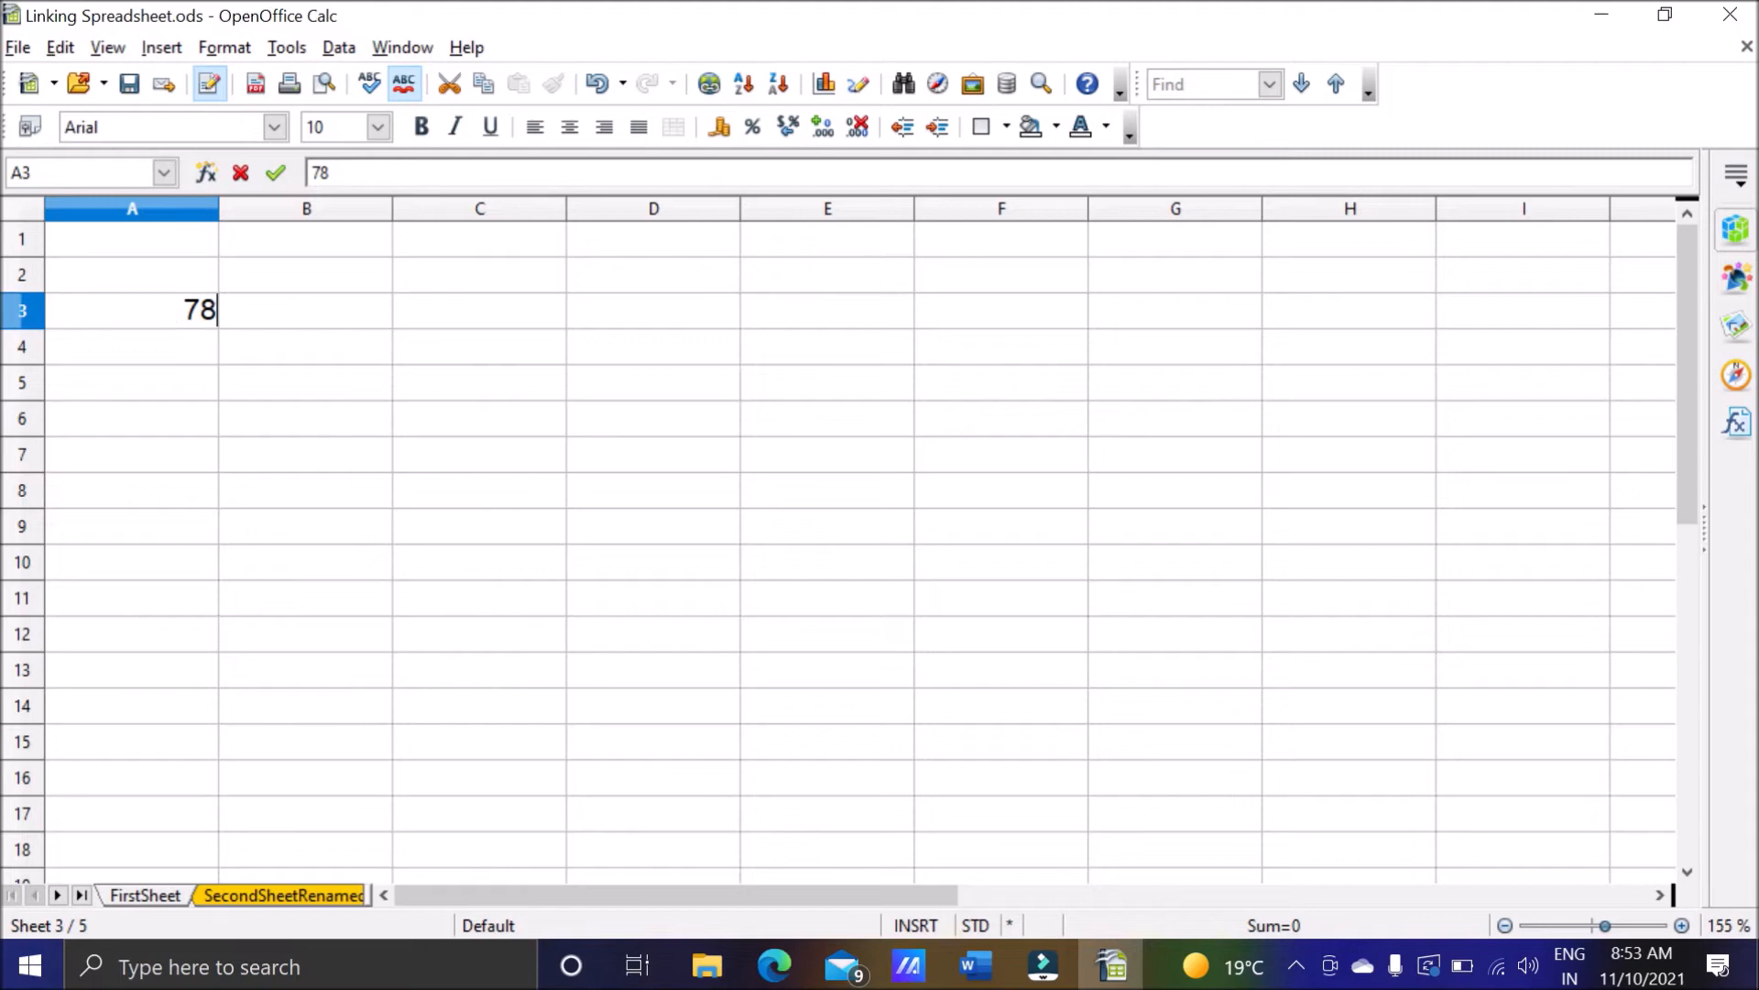
left_click(140, 896)
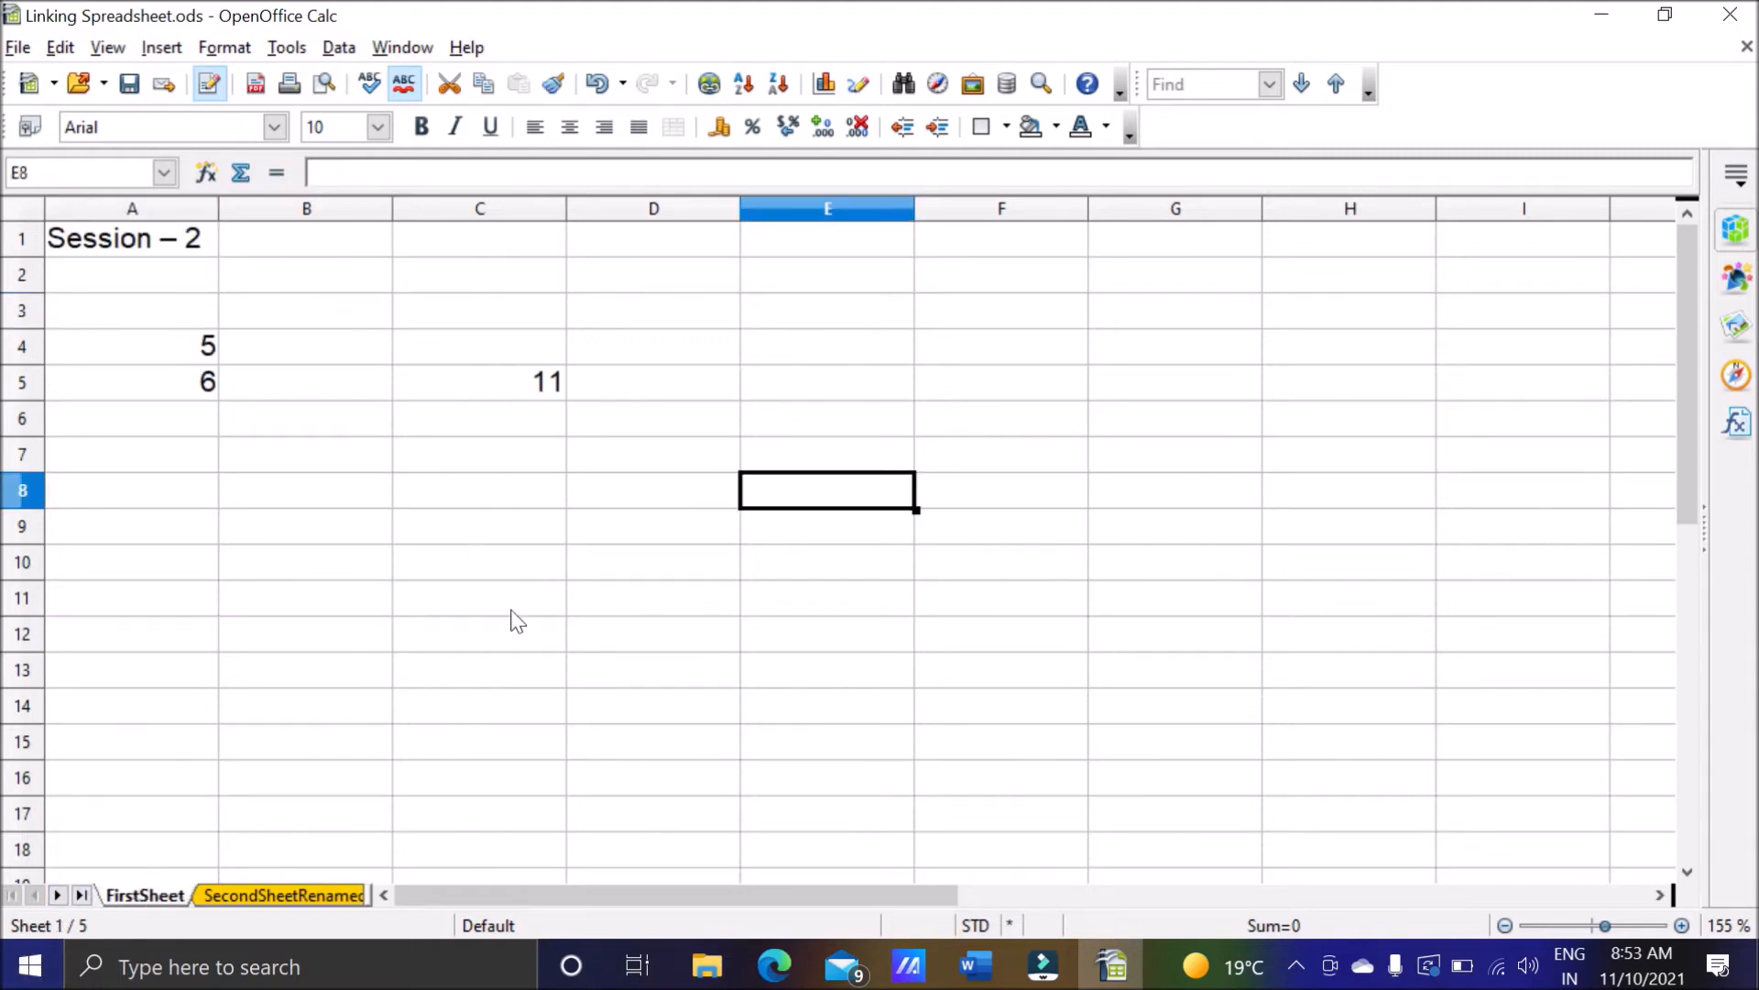
left_click(336, 900)
left_click(337, 900)
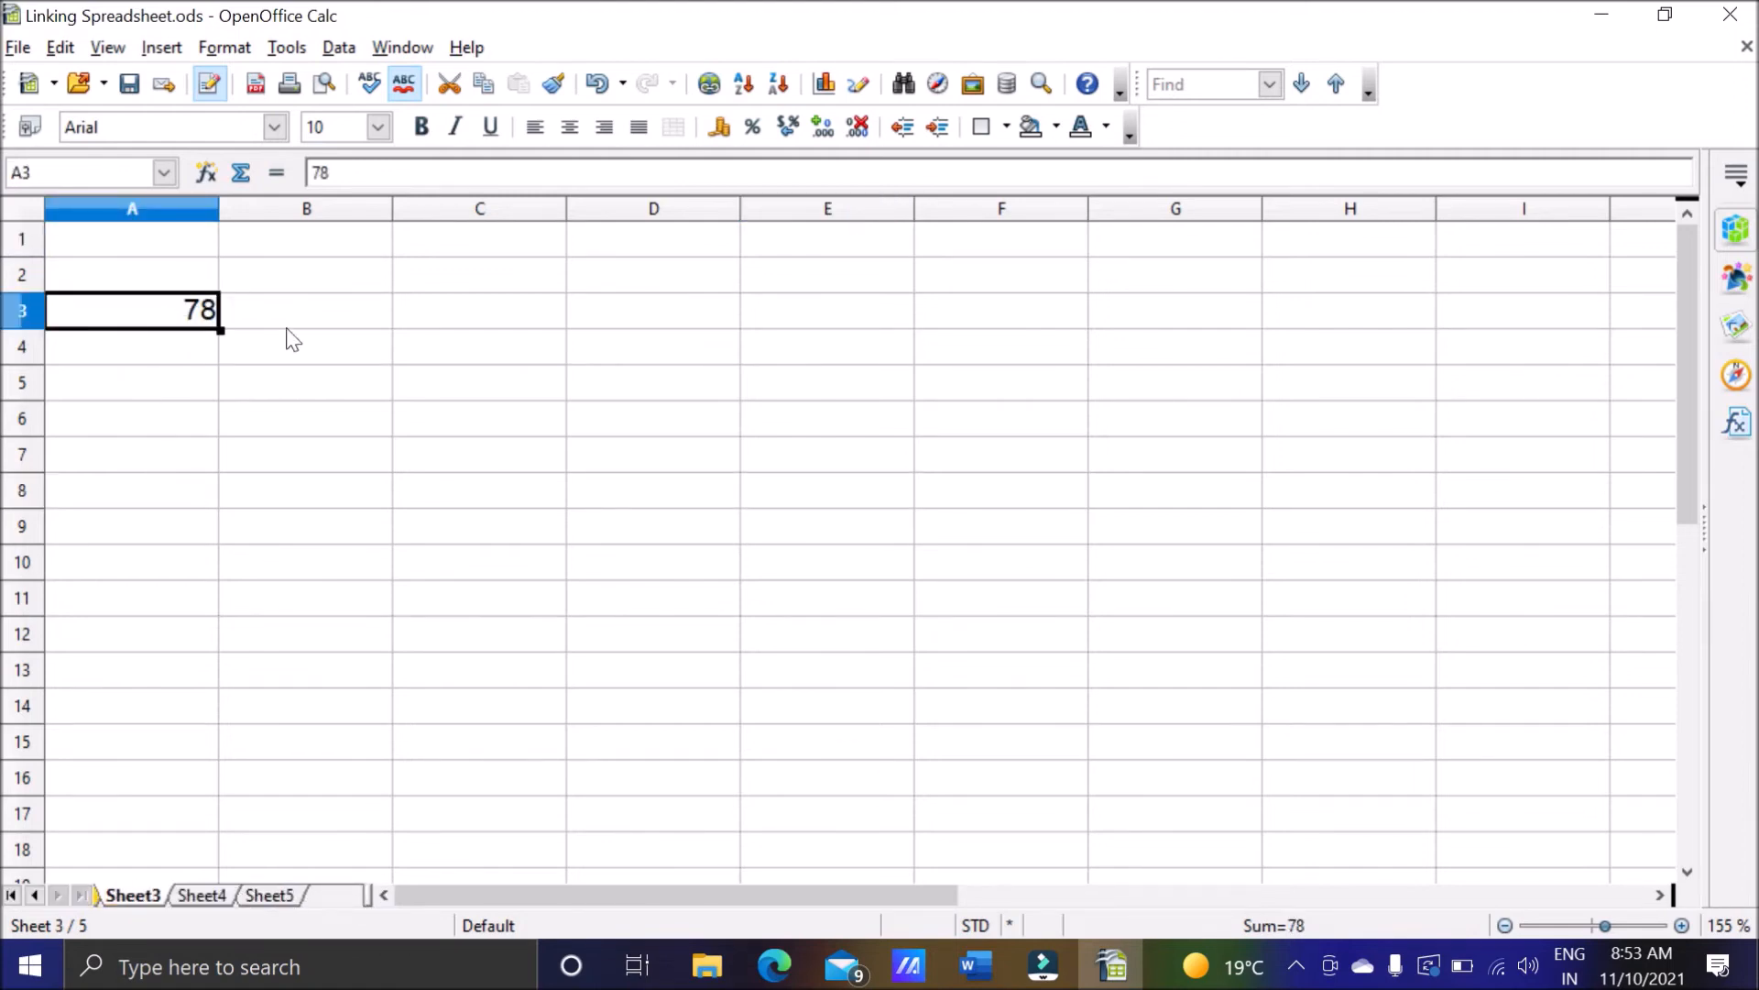
key("Down")
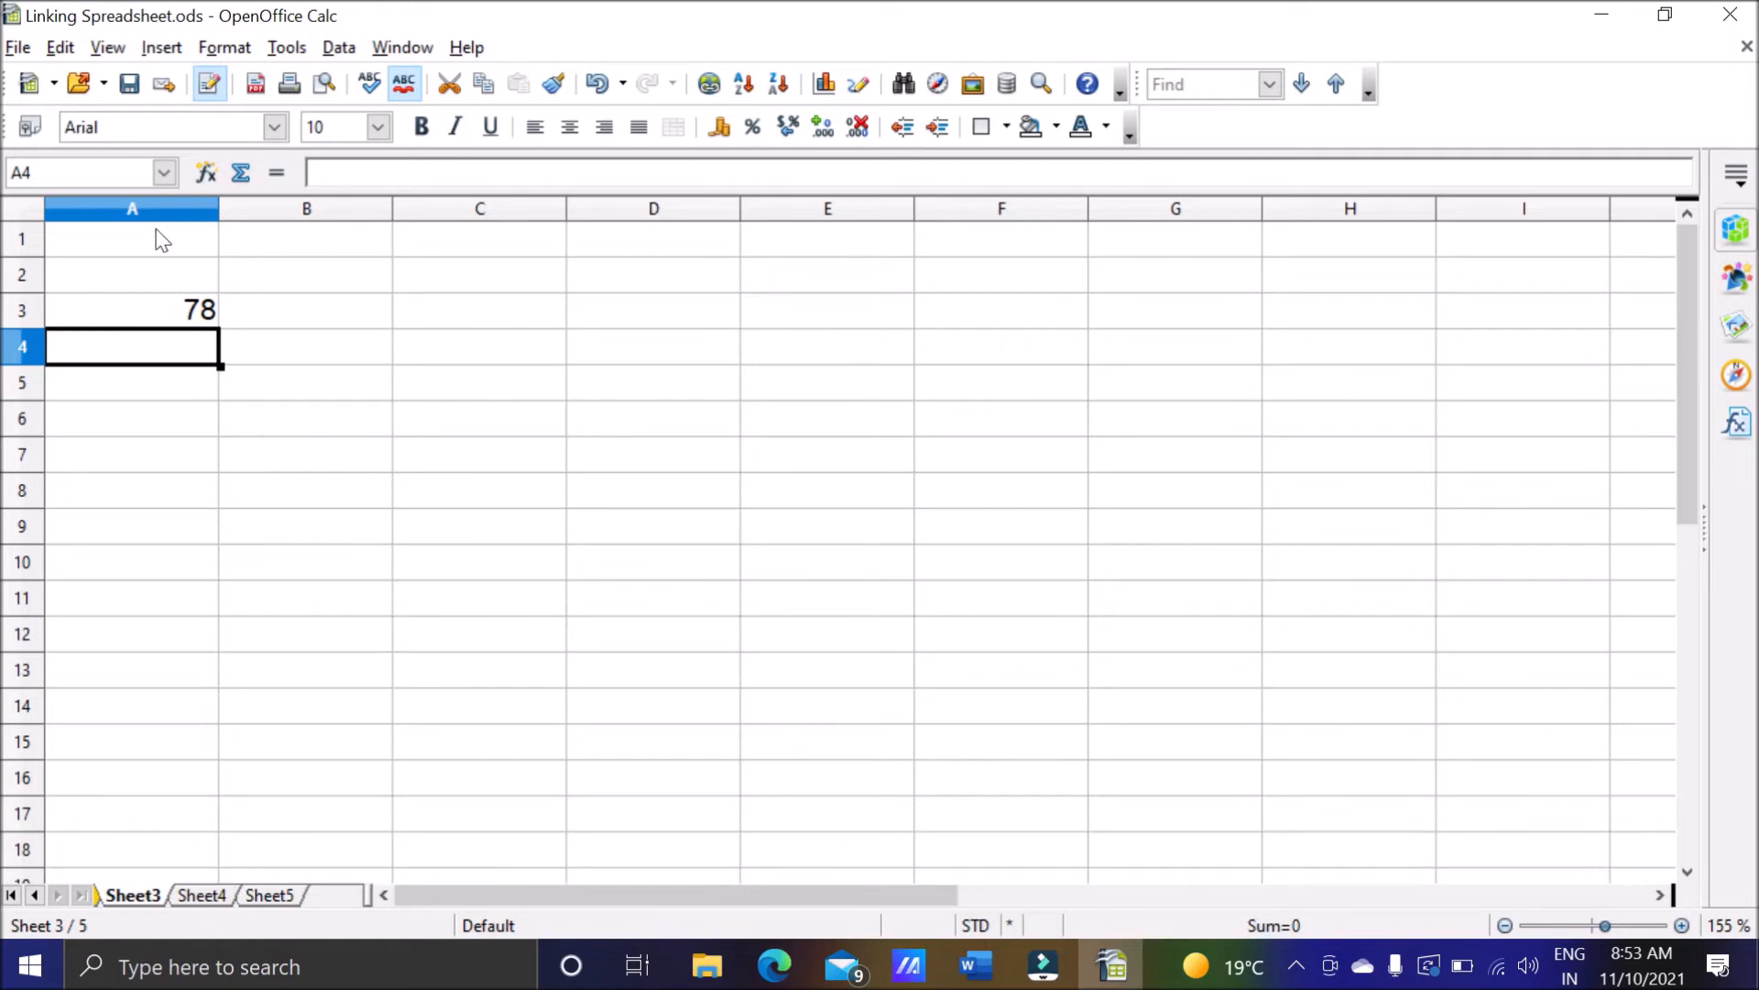
Enter 89 in cell A8 of Sheet4.
left_click(202, 896)
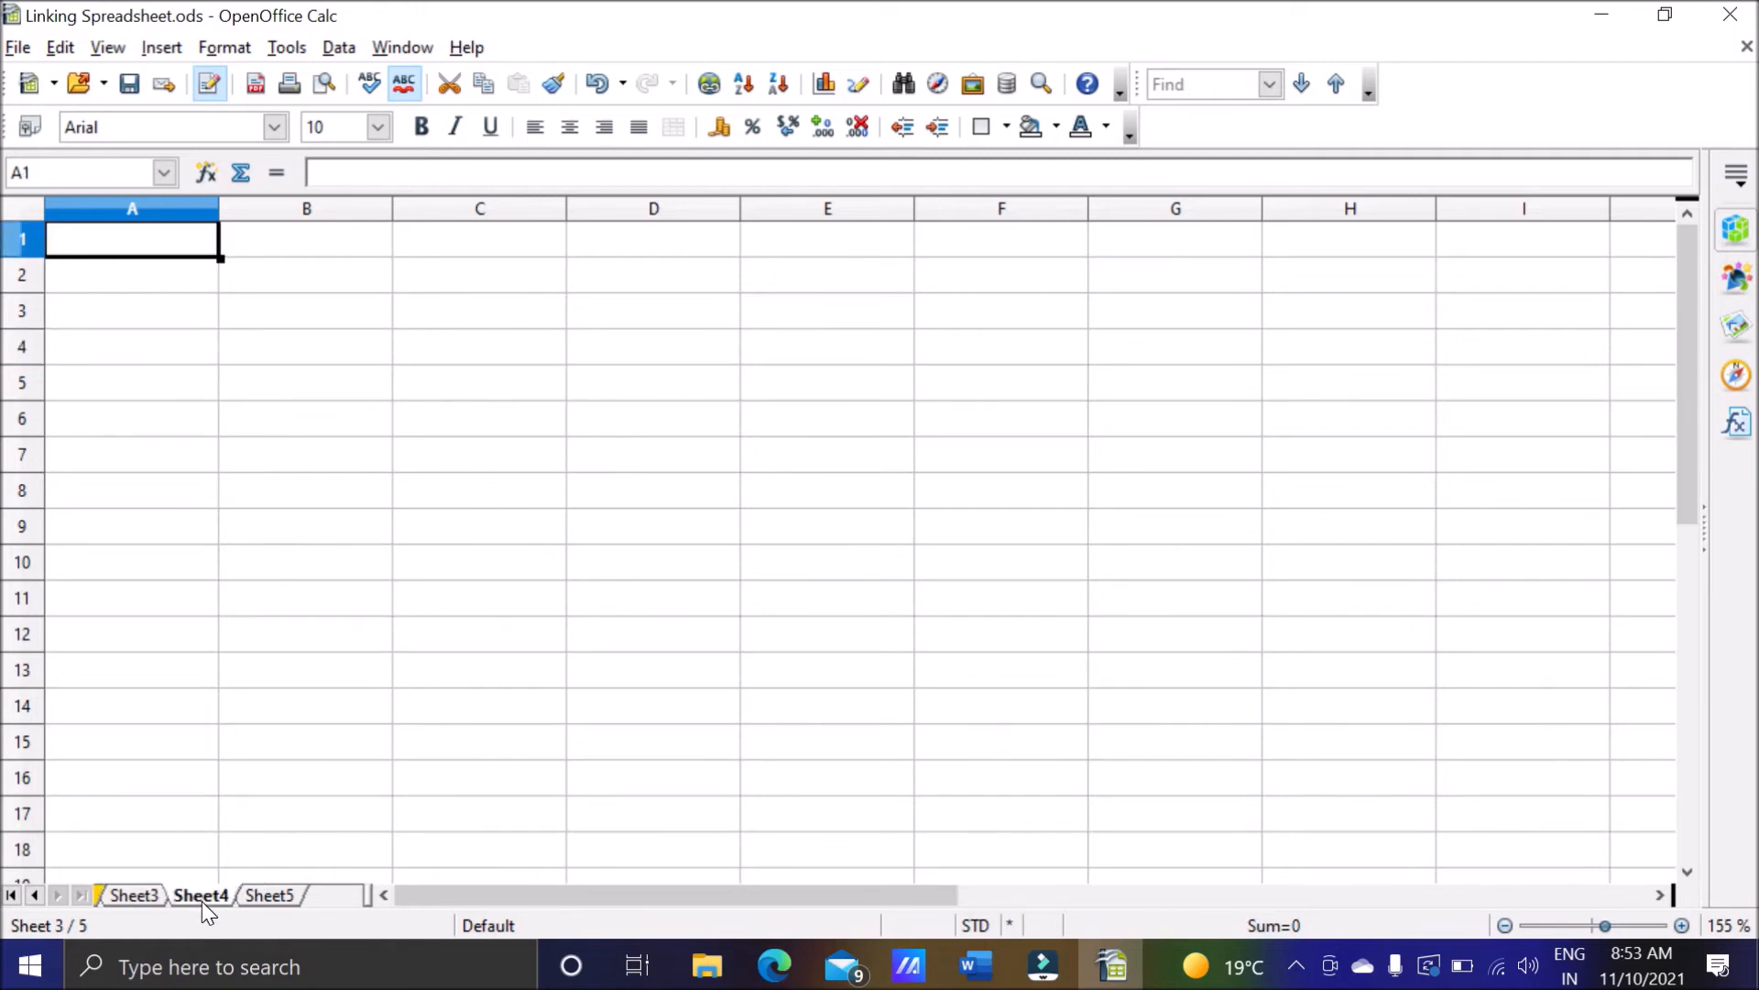
left_click(114, 490)
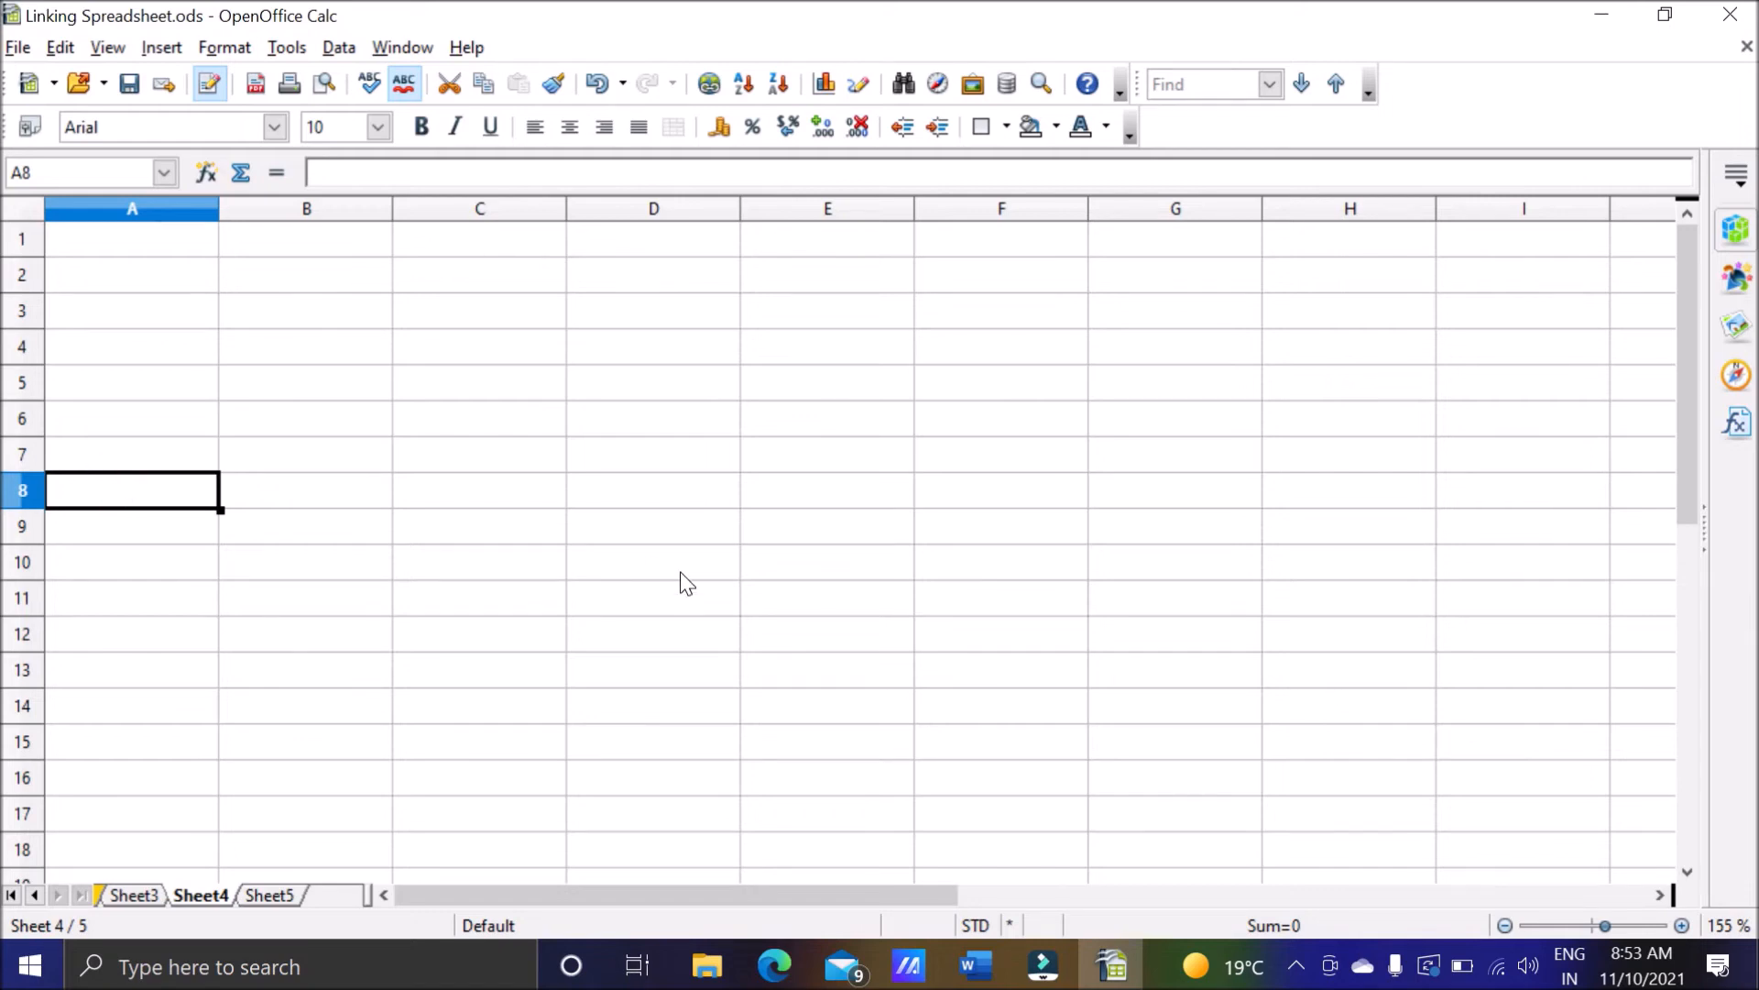
type("89")
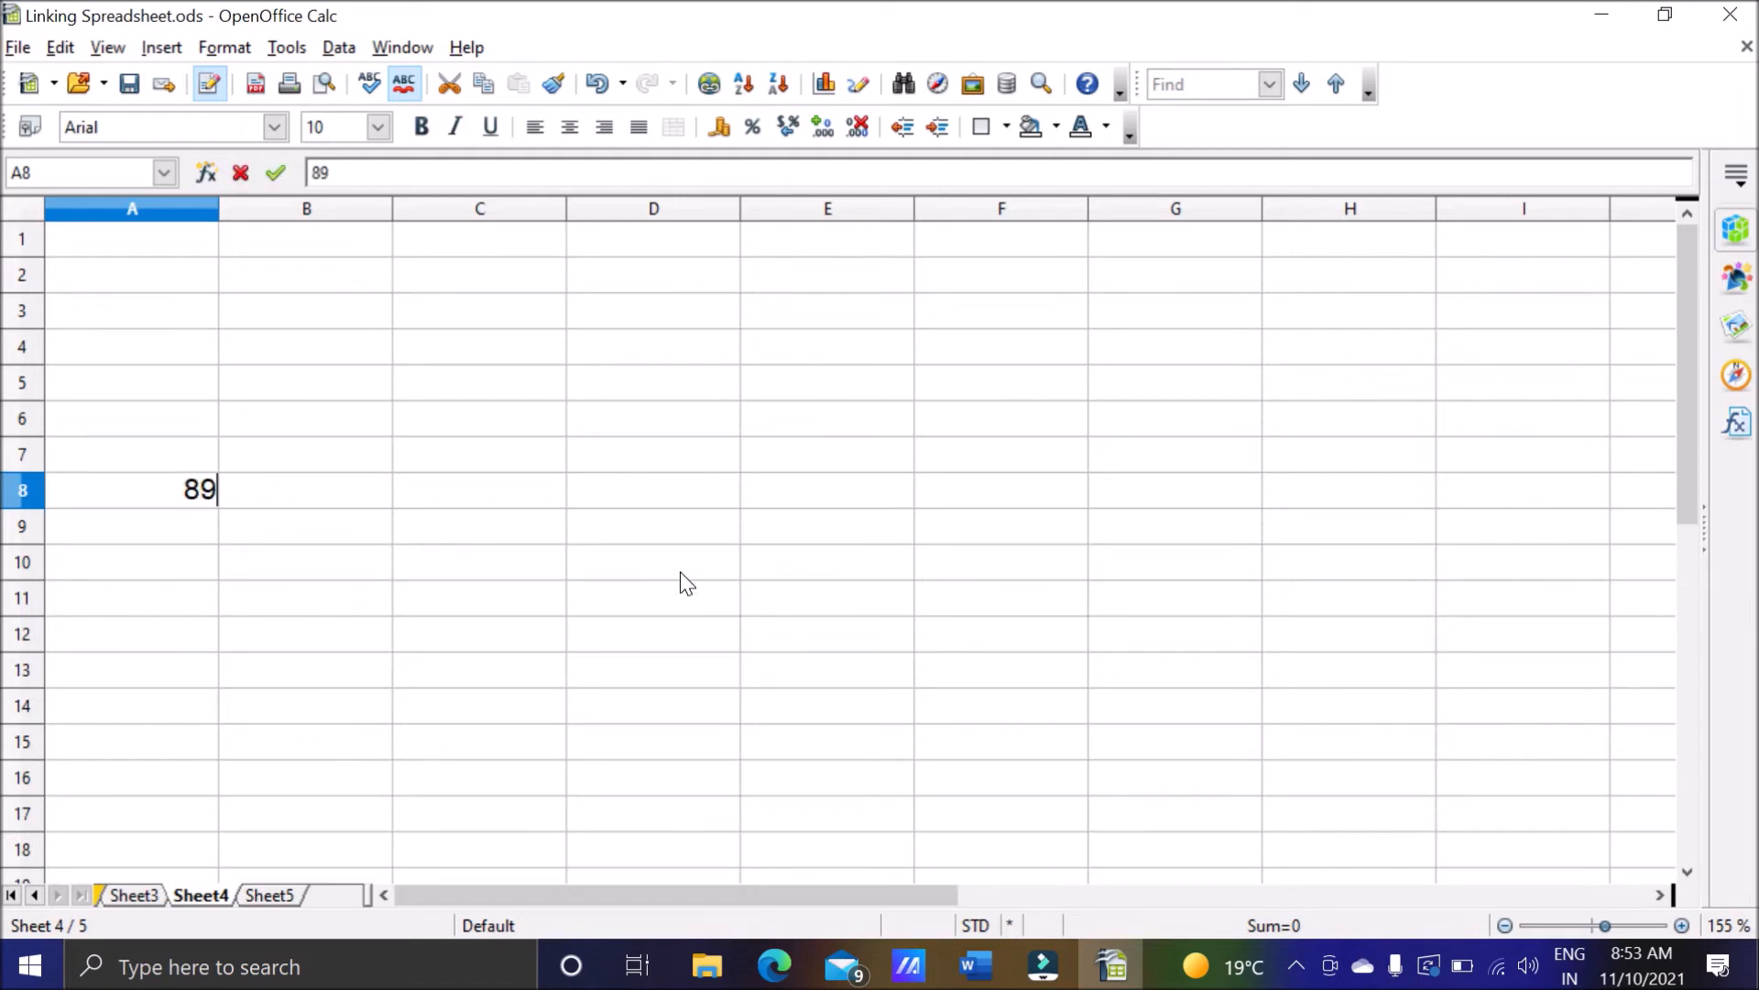
key("Return")
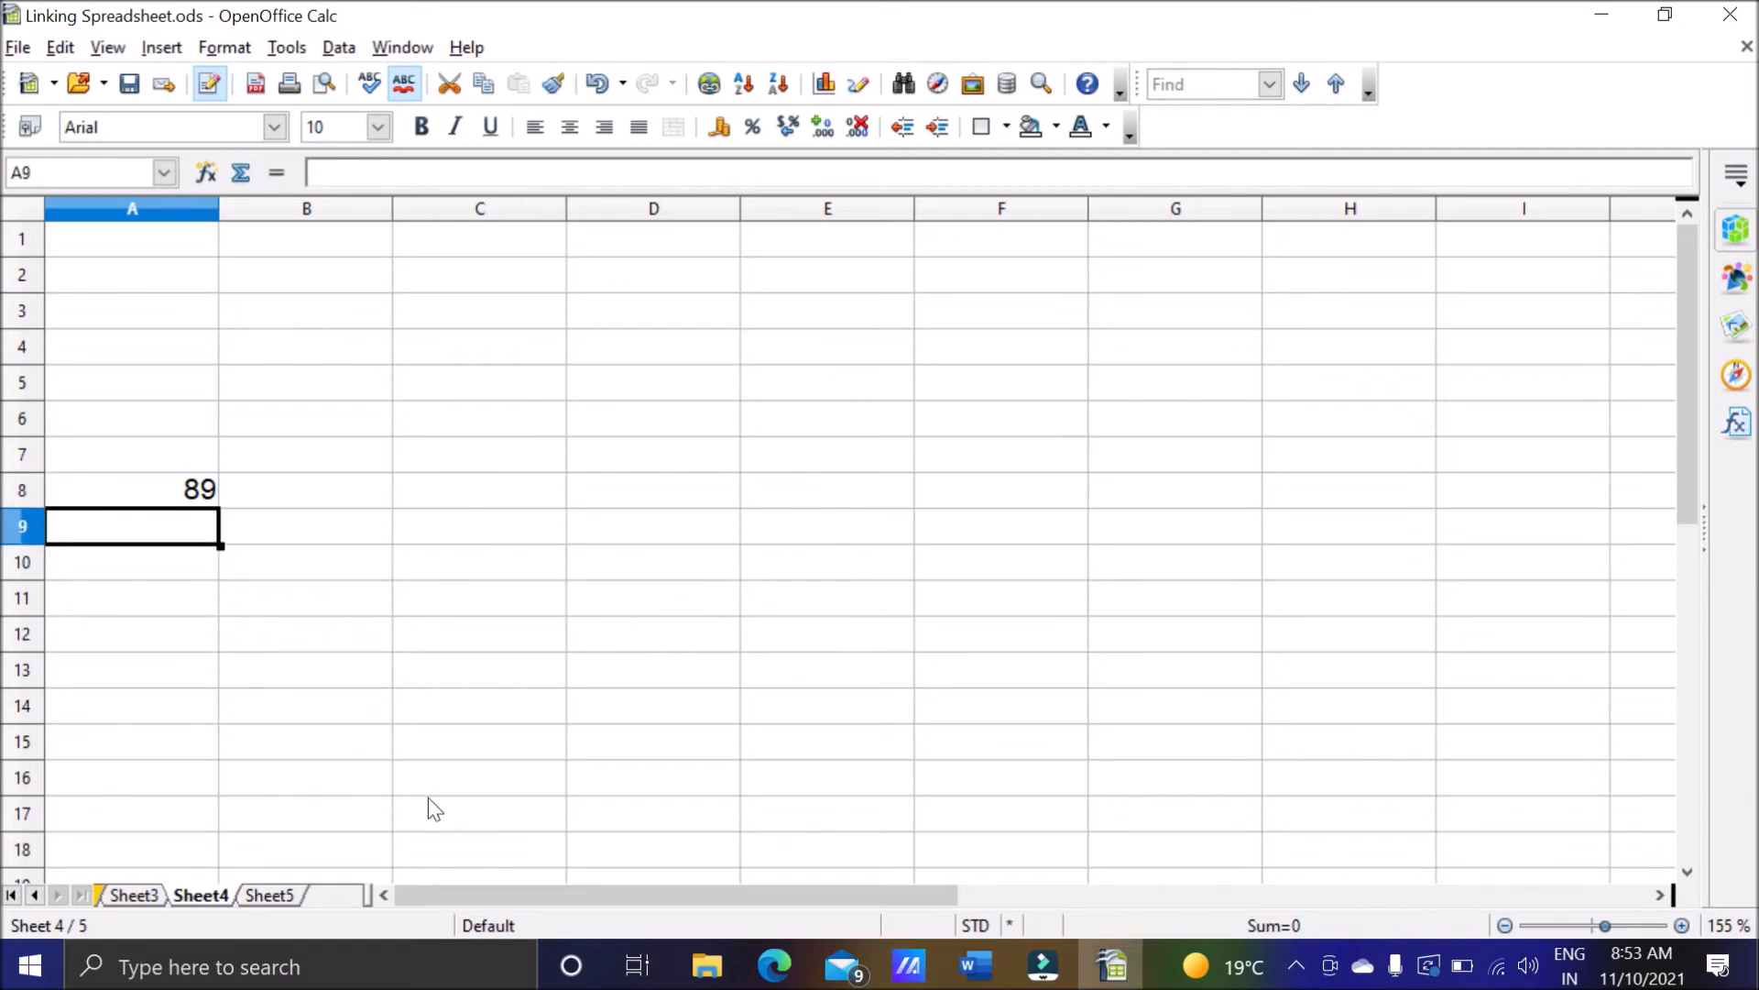
Select cell A6 on Sheet5 and check the numbers on Sheet3 and Sheet4 before returning to Sheet5.
left_click(281, 895)
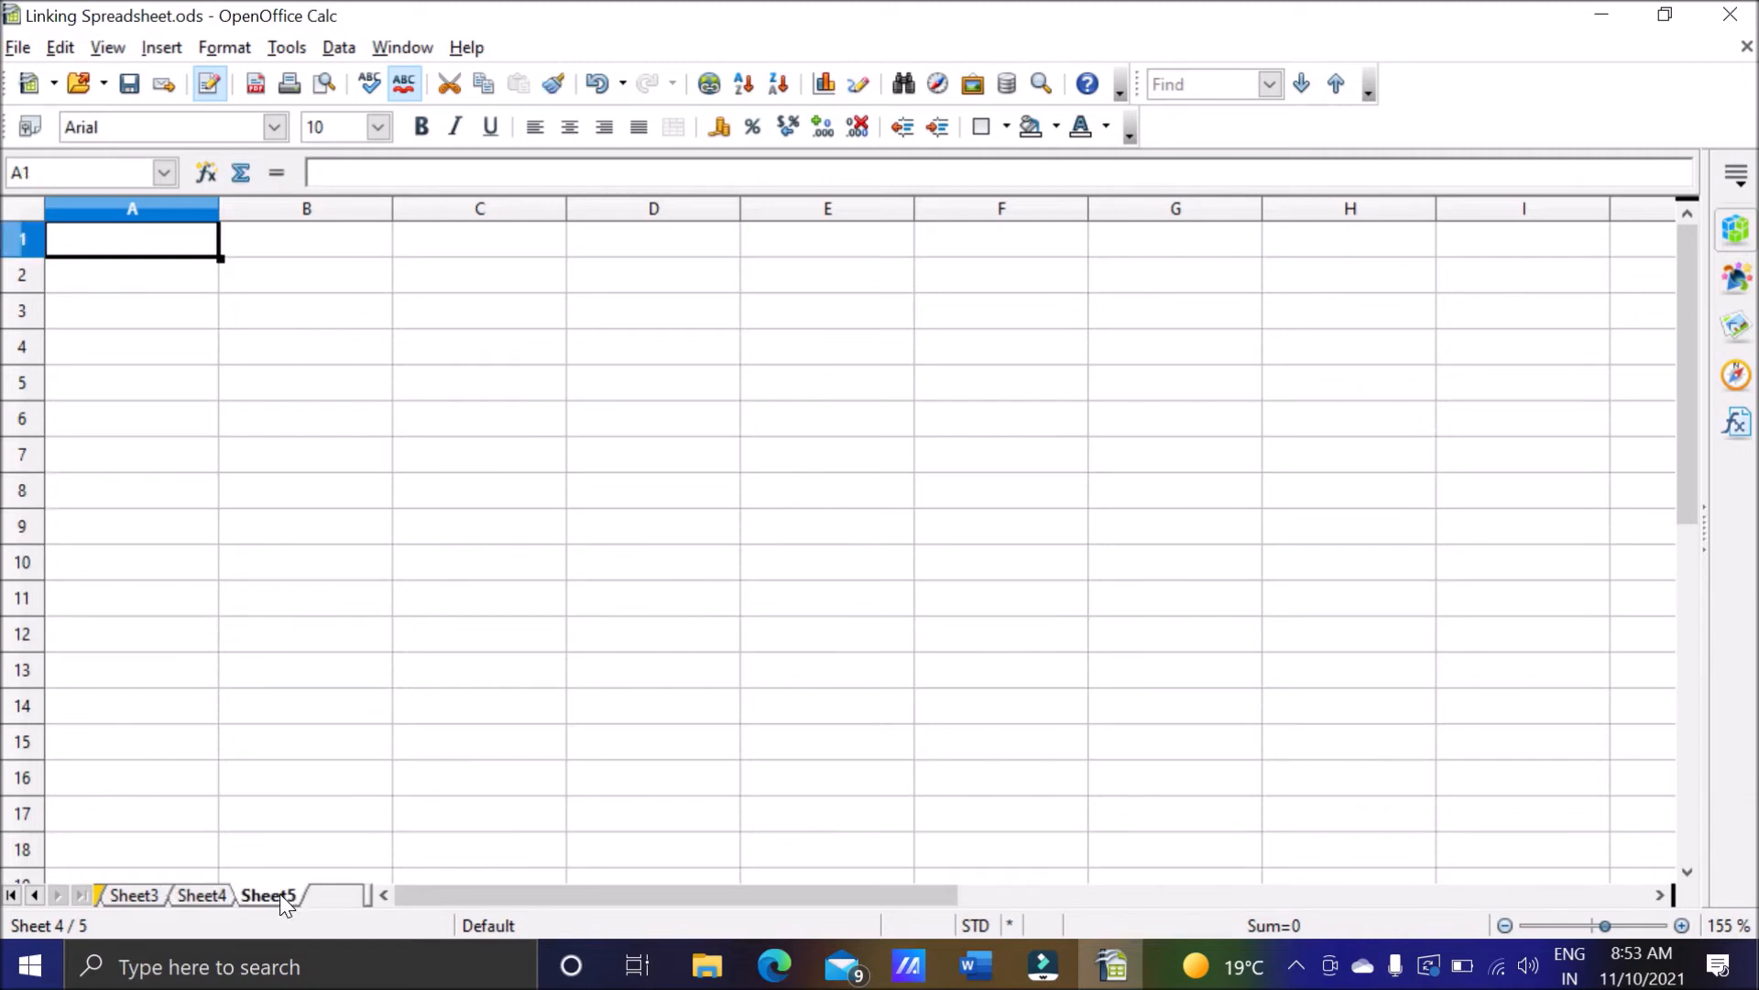
left_click(156, 414)
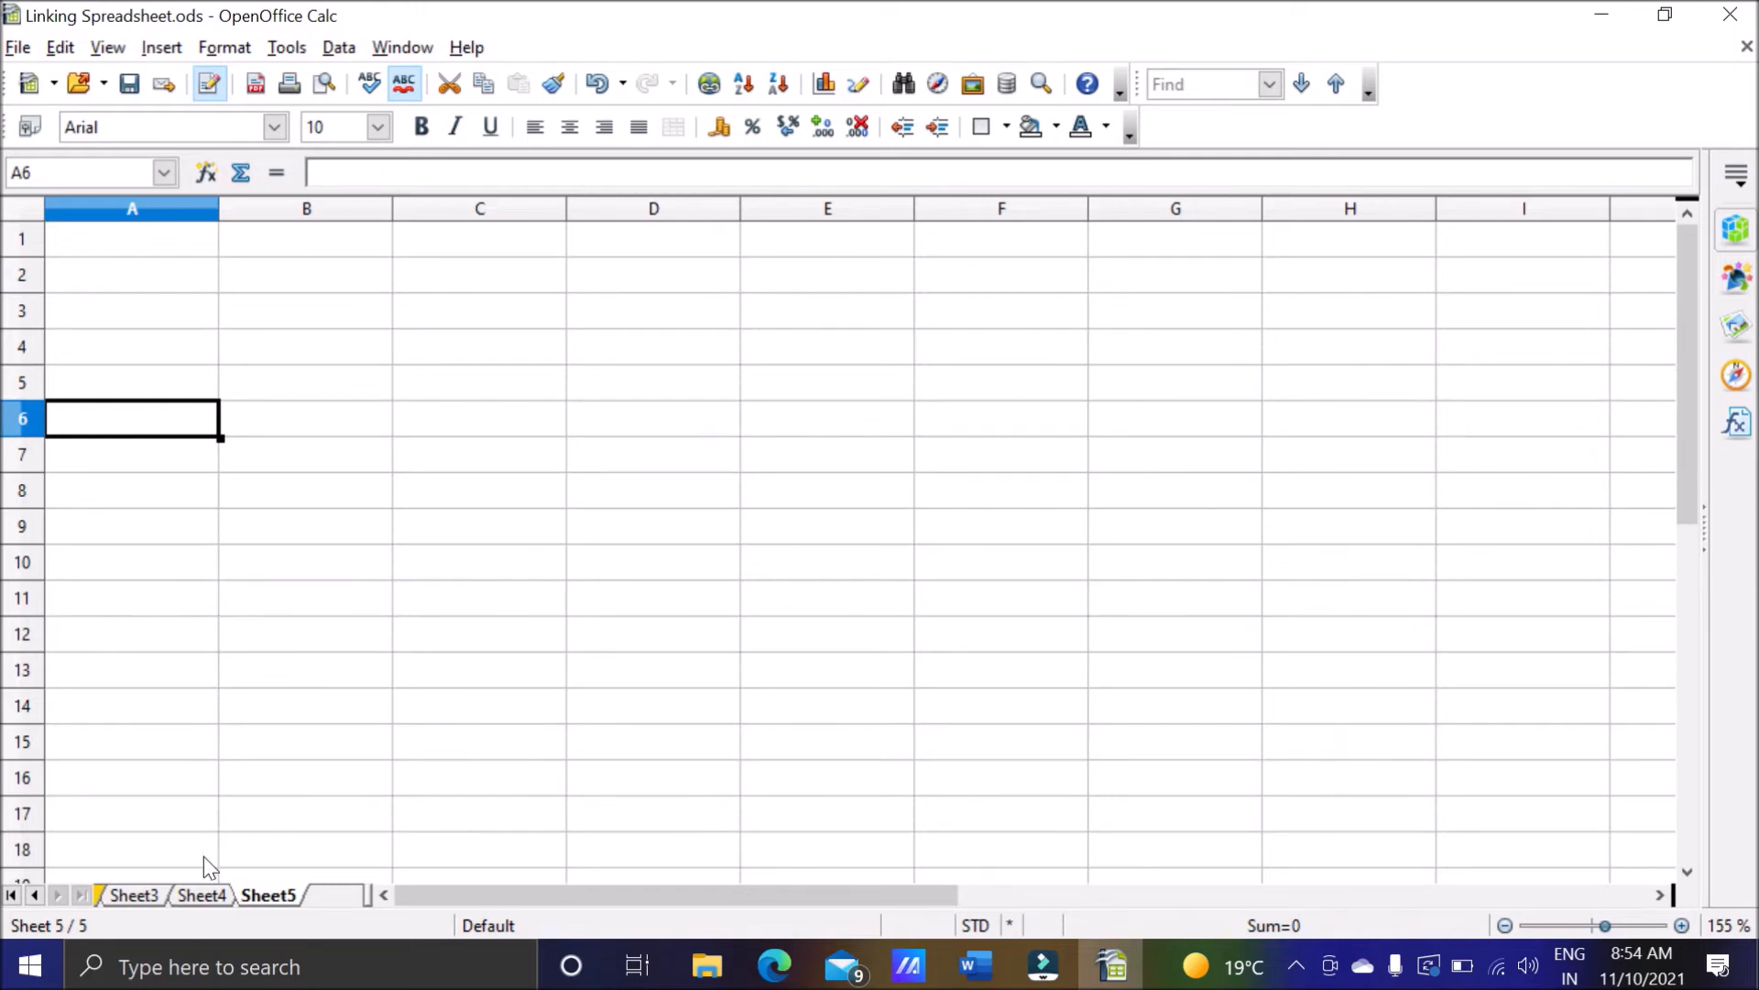
left_click(154, 895)
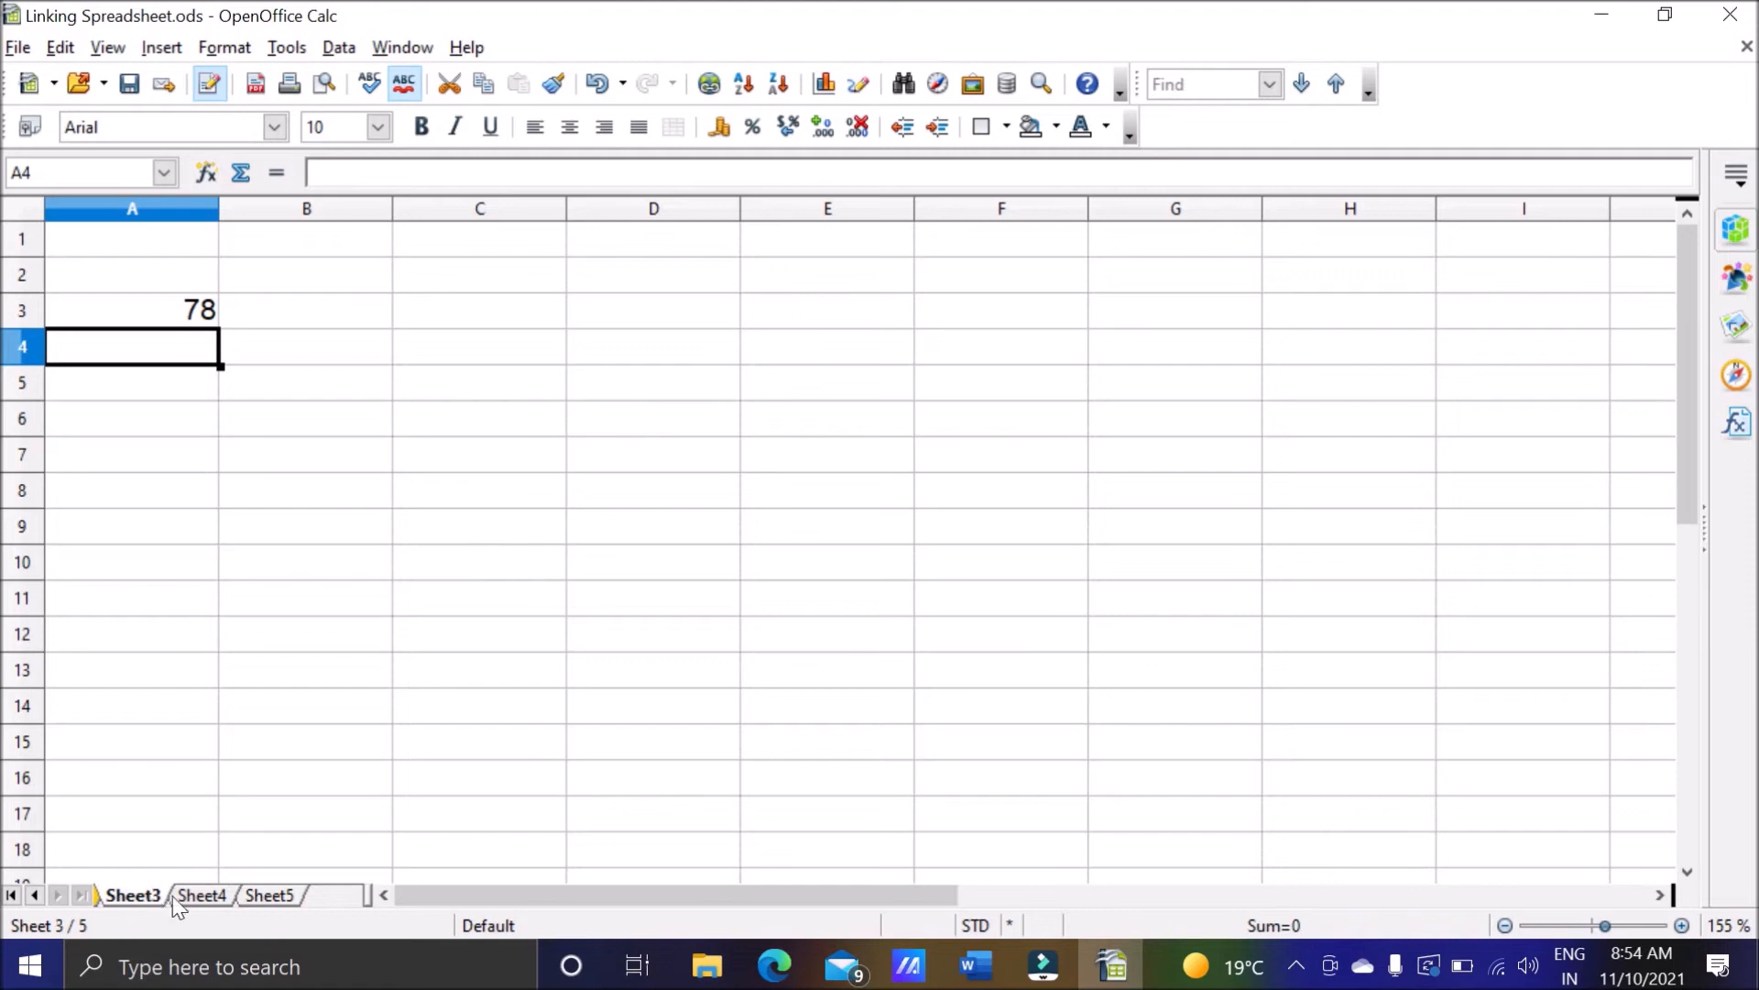
left_click(207, 898)
left_click(259, 897)
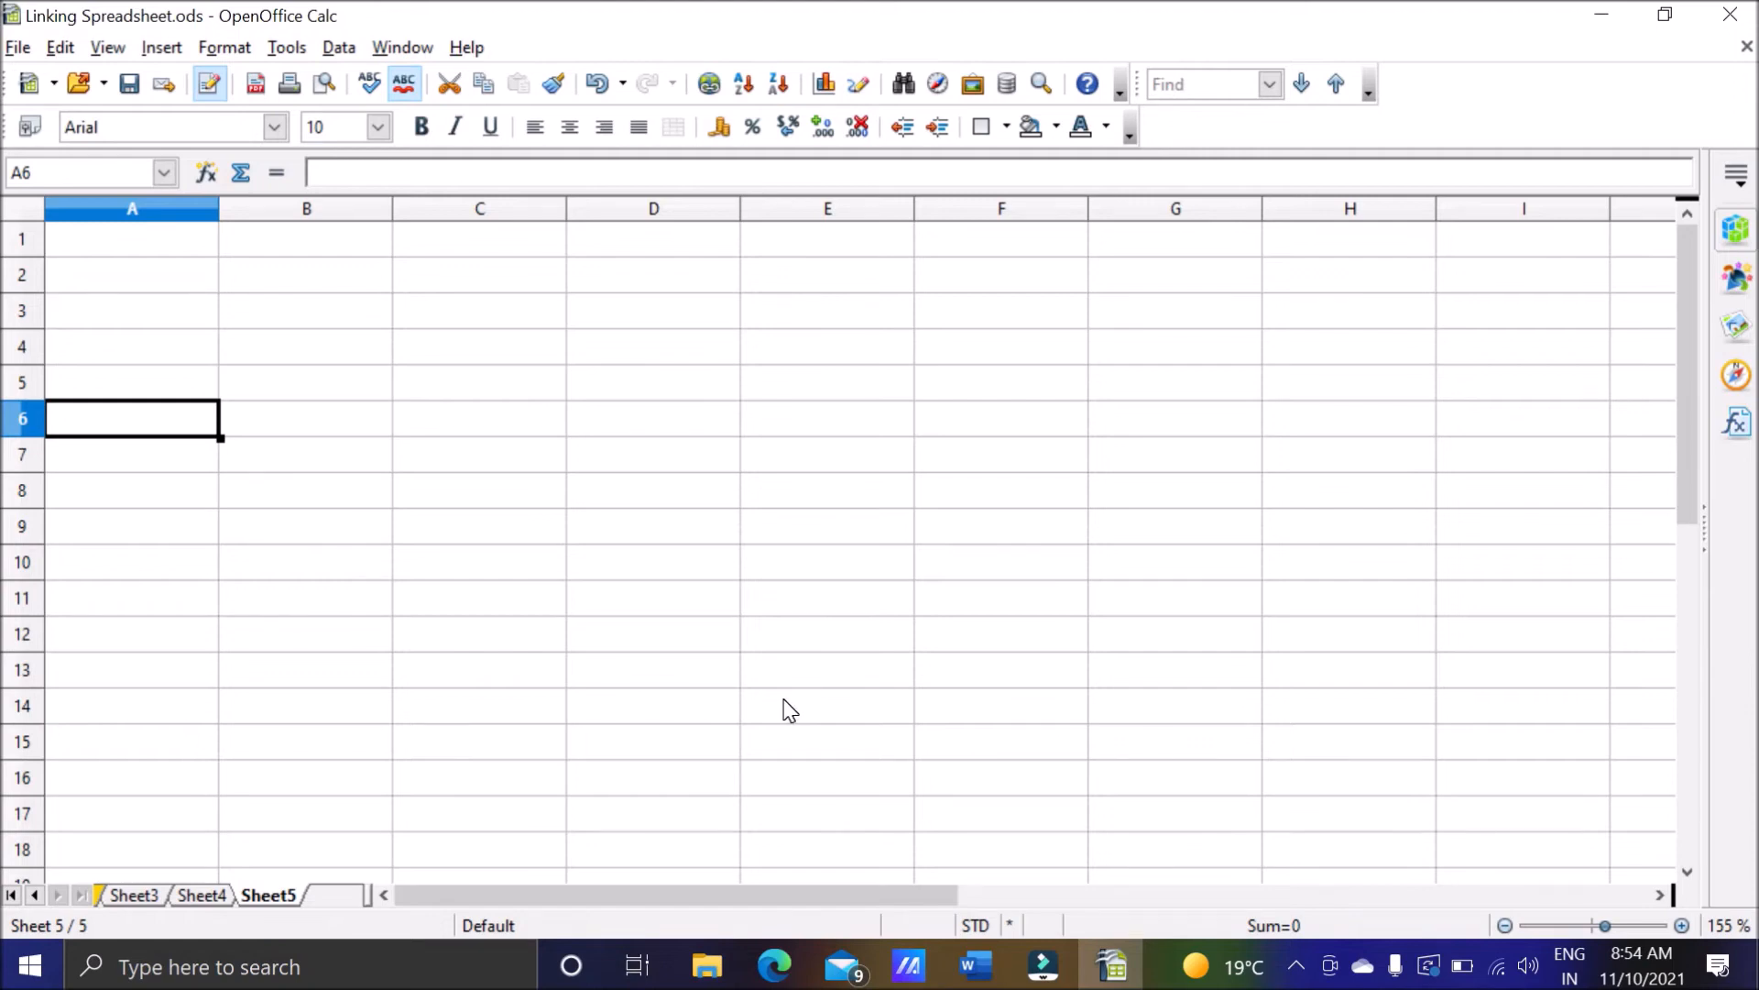
Start a formula in cell A6 of Sheet5 that references cell A3 of Sheet3, giving =Sheet3.A3.
type("=")
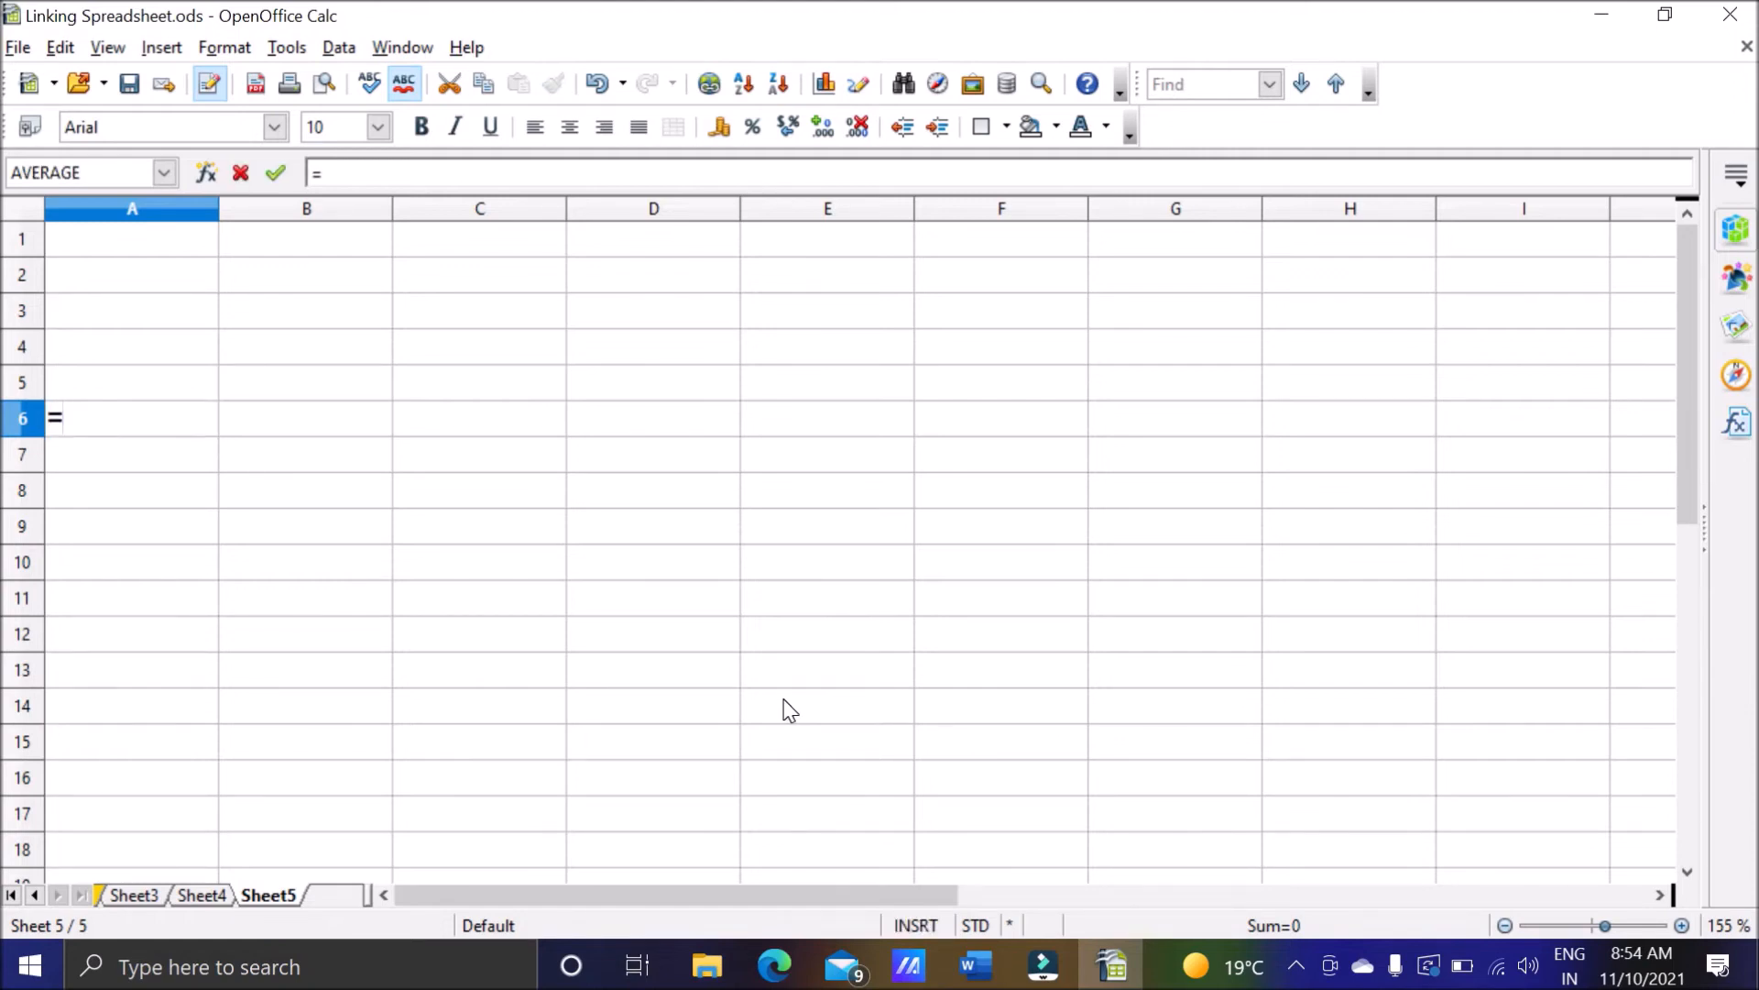
left_click(139, 902)
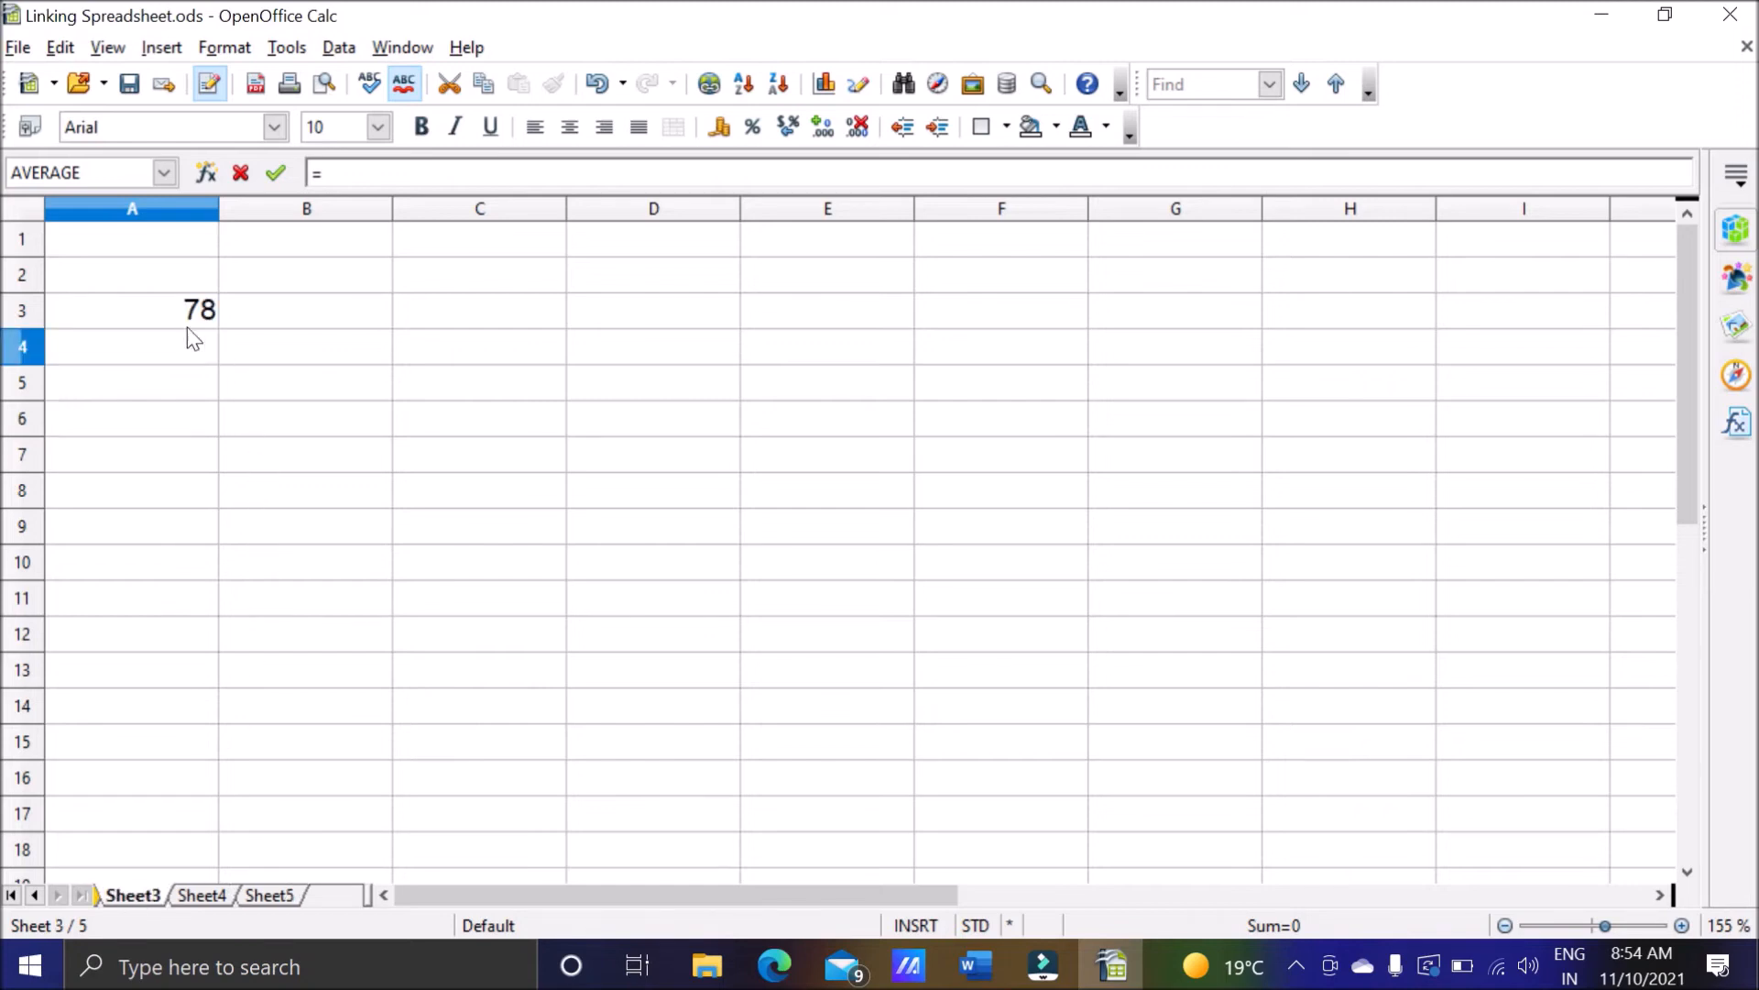
left_click(158, 314)
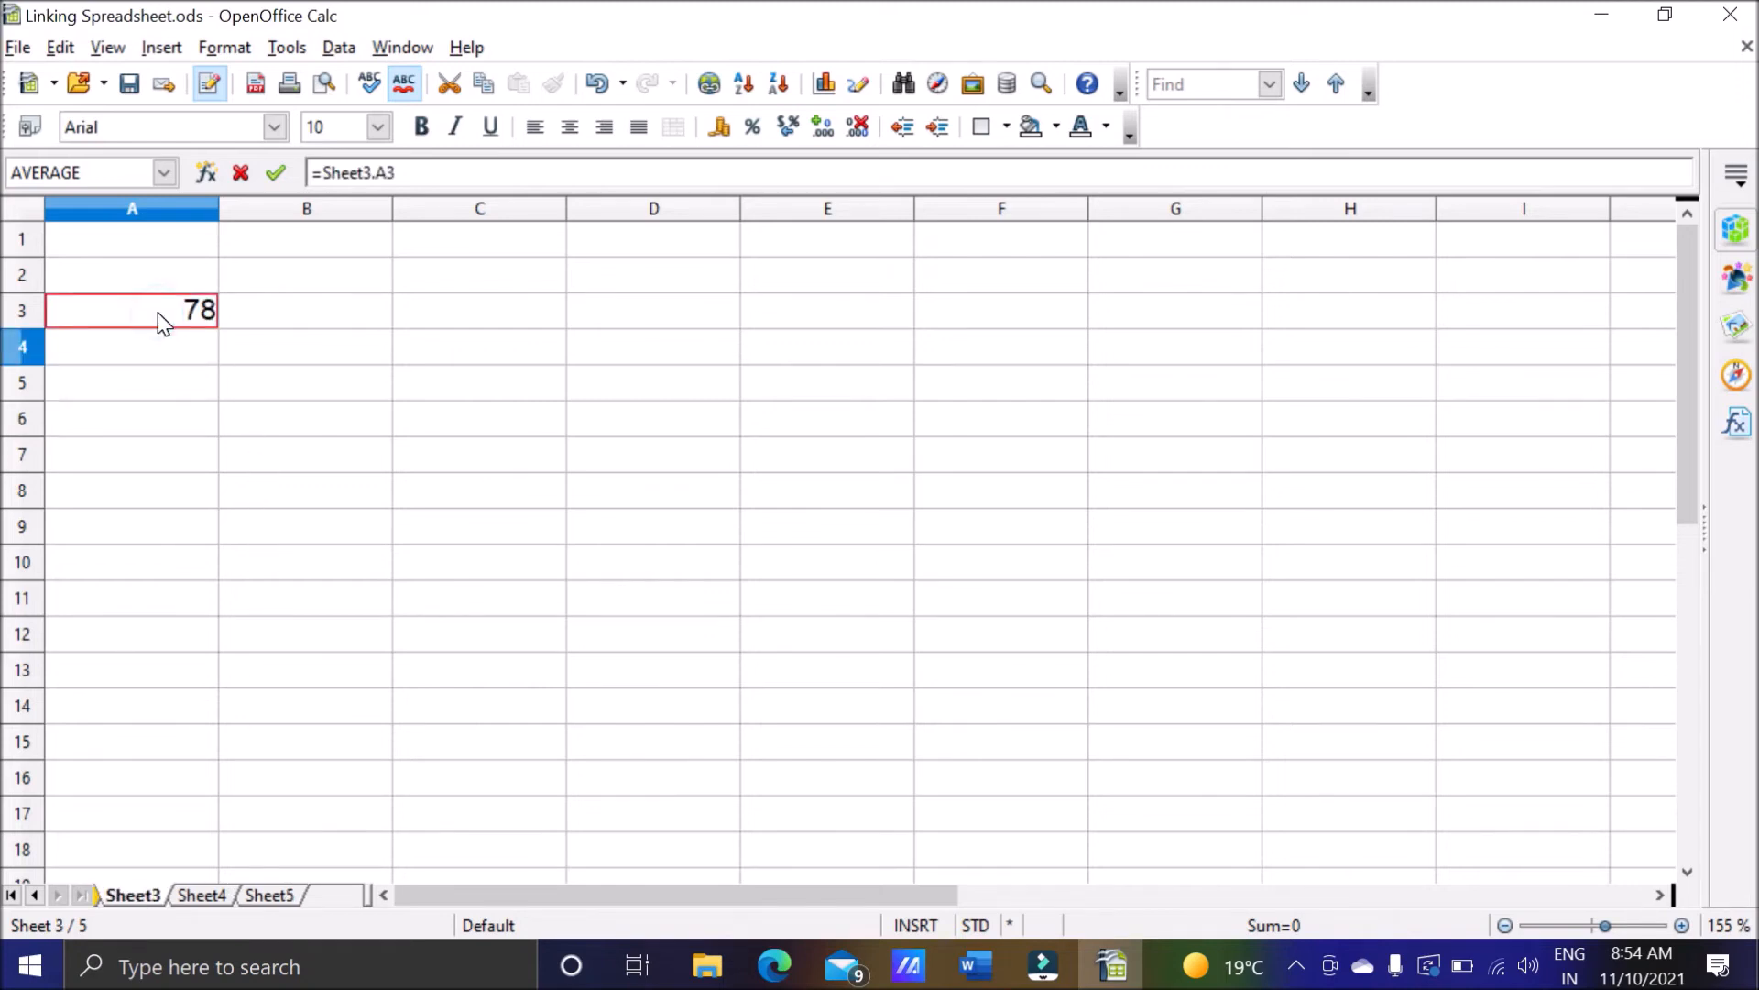
left_click(275, 894)
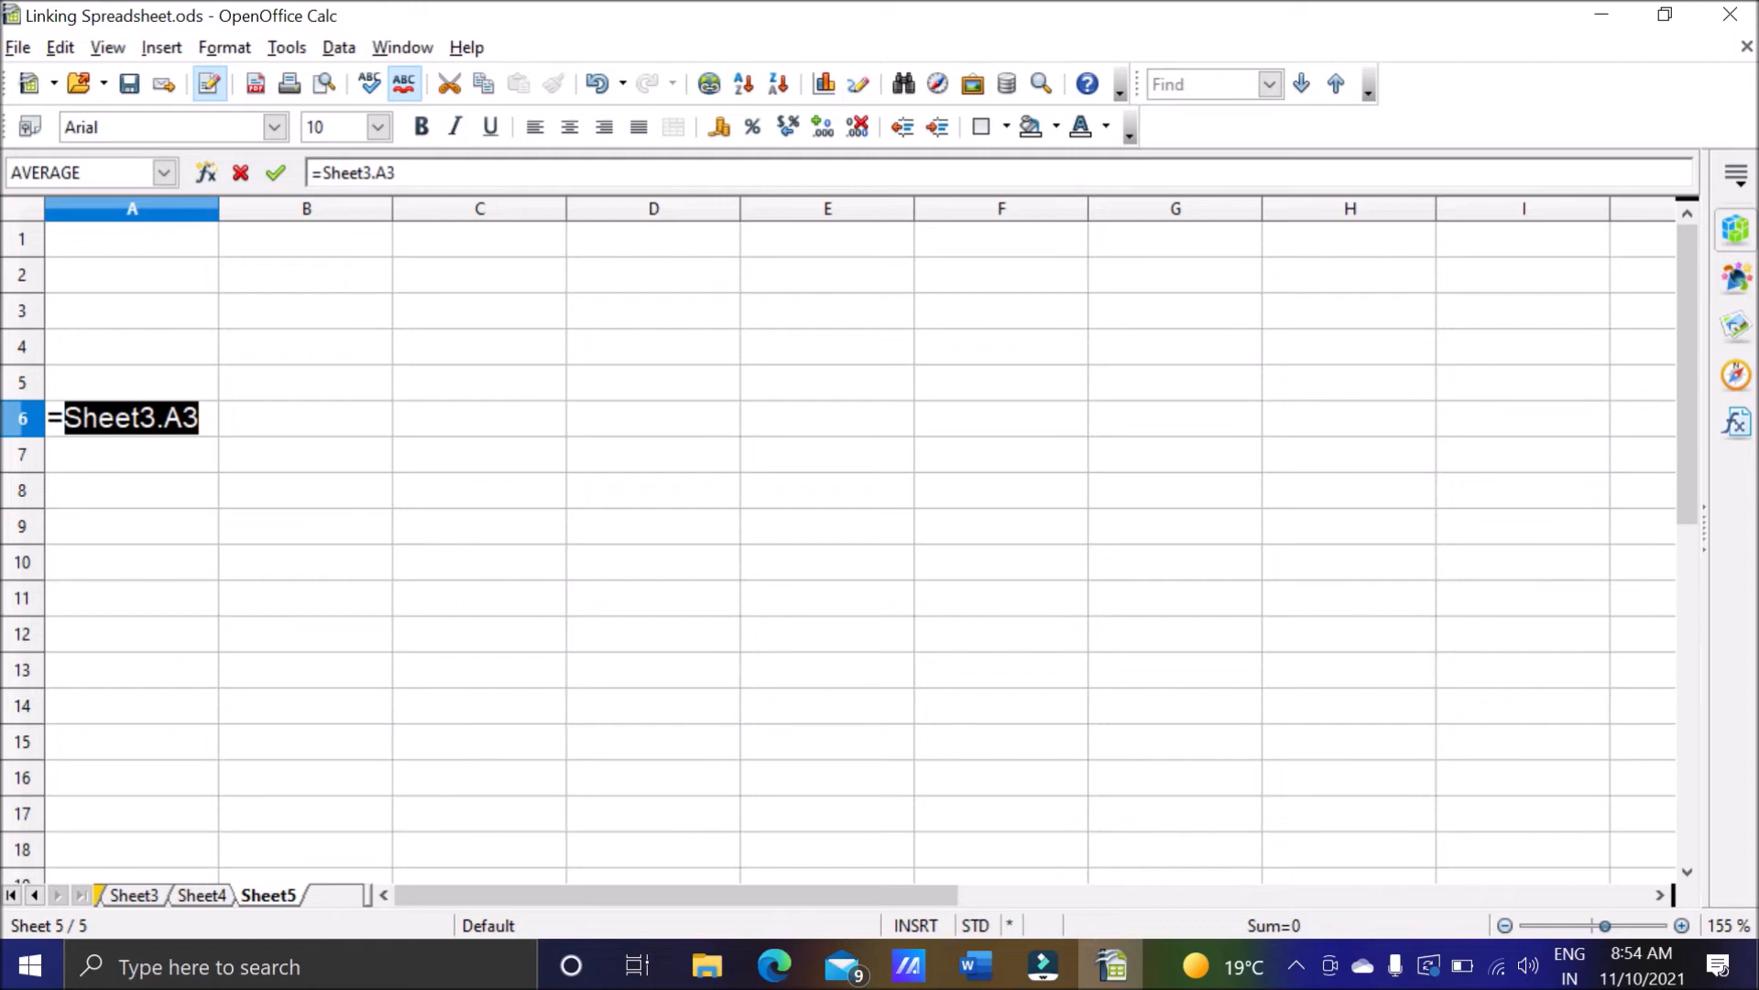
Add cell A8 of Sheet4 to the formula in cell A6 of Sheet5, completing it as =Sheet3.A3+Sheet4.A8, and reselect the cell.
left_click(147, 896)
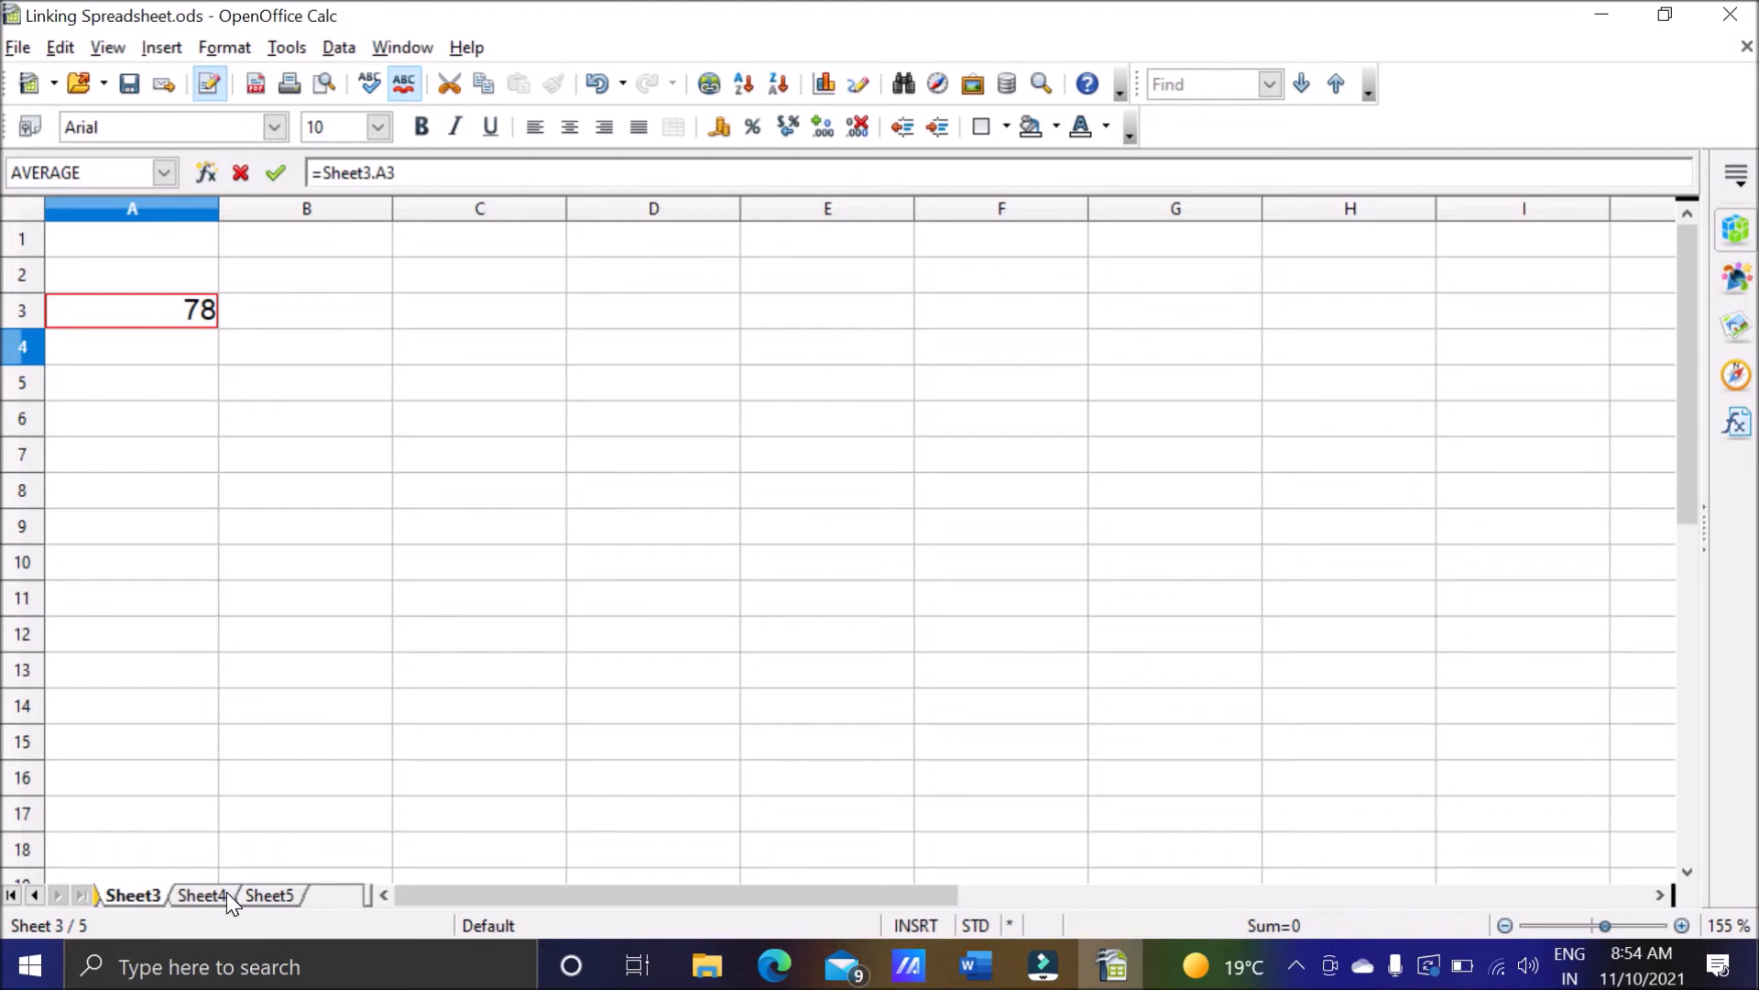
left_click(254, 895)
left_click(209, 418)
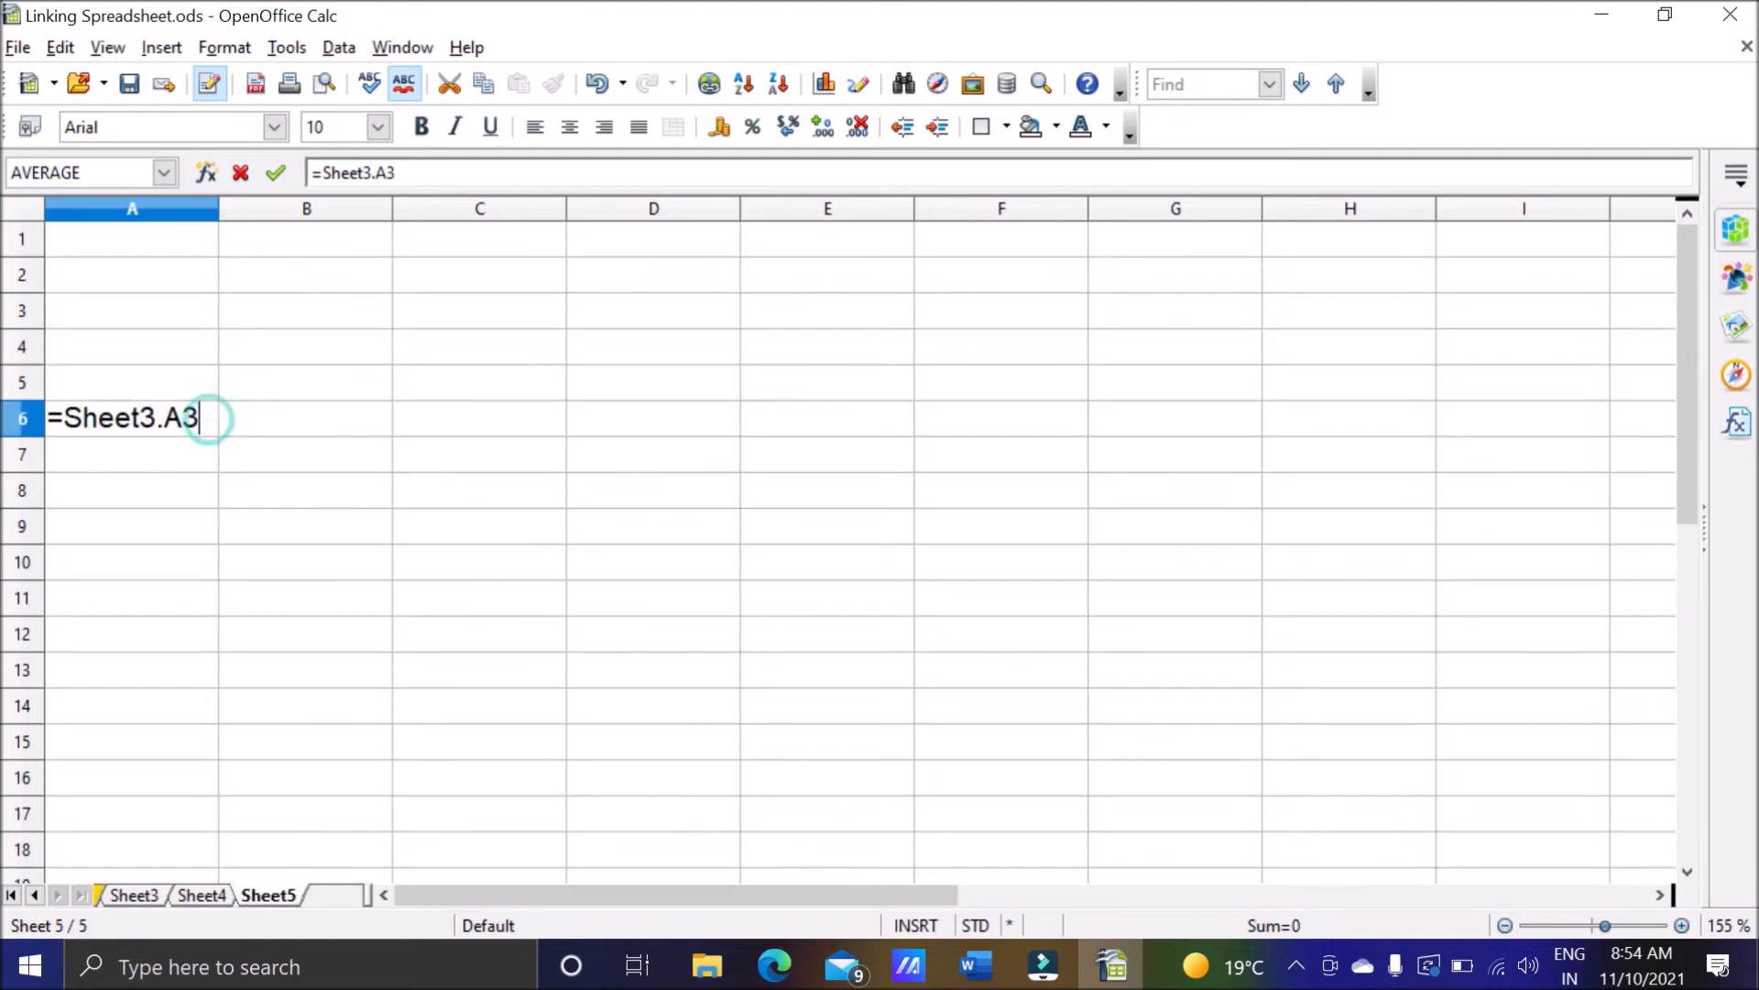
type("+")
left_click(203, 895)
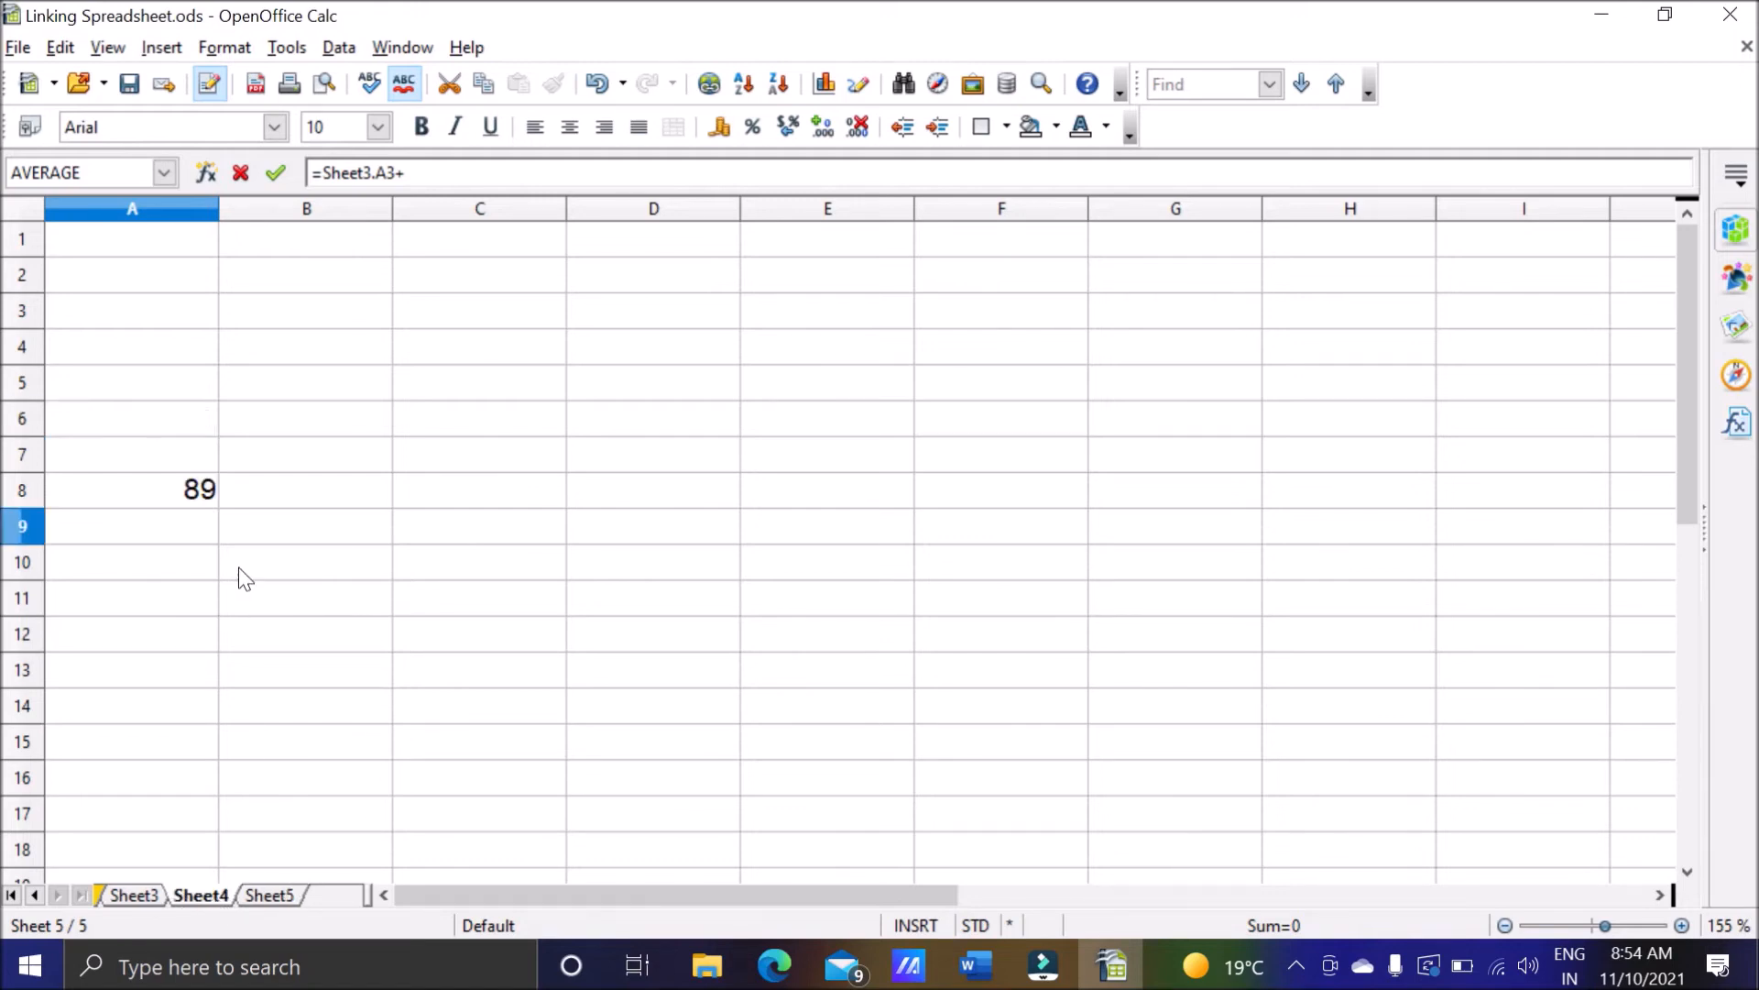
left_click(182, 505)
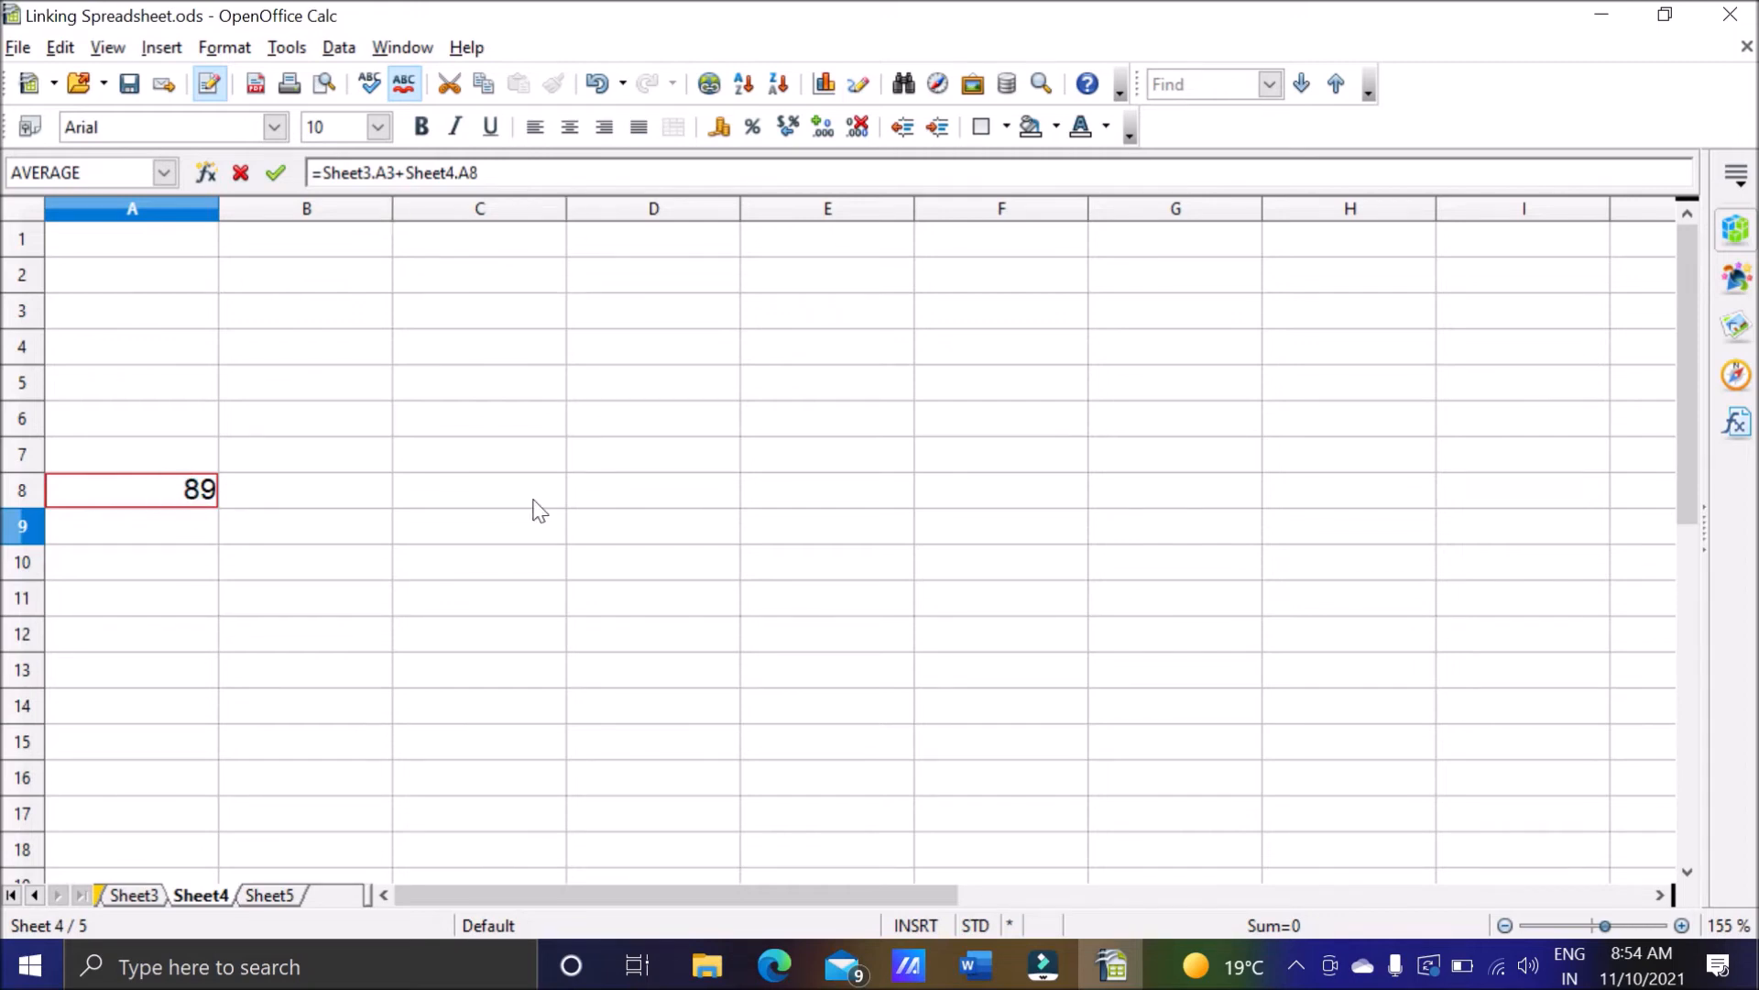
left_click(293, 895)
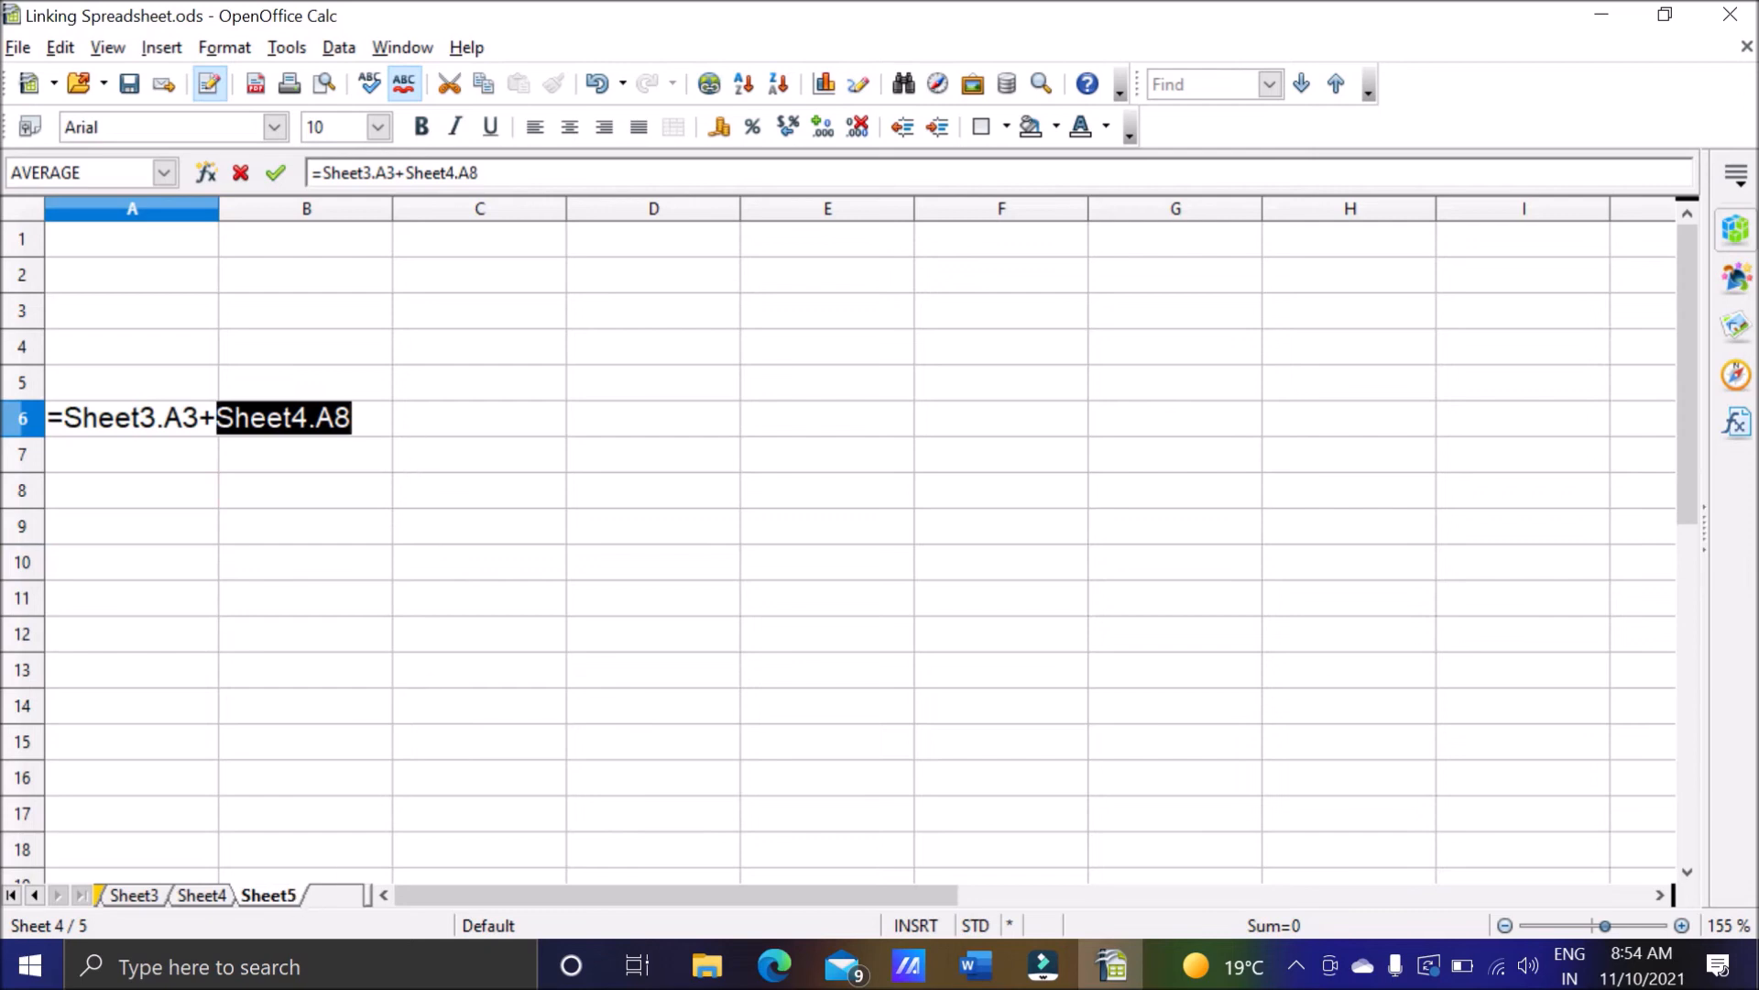
left_click(367, 417)
key("Return")
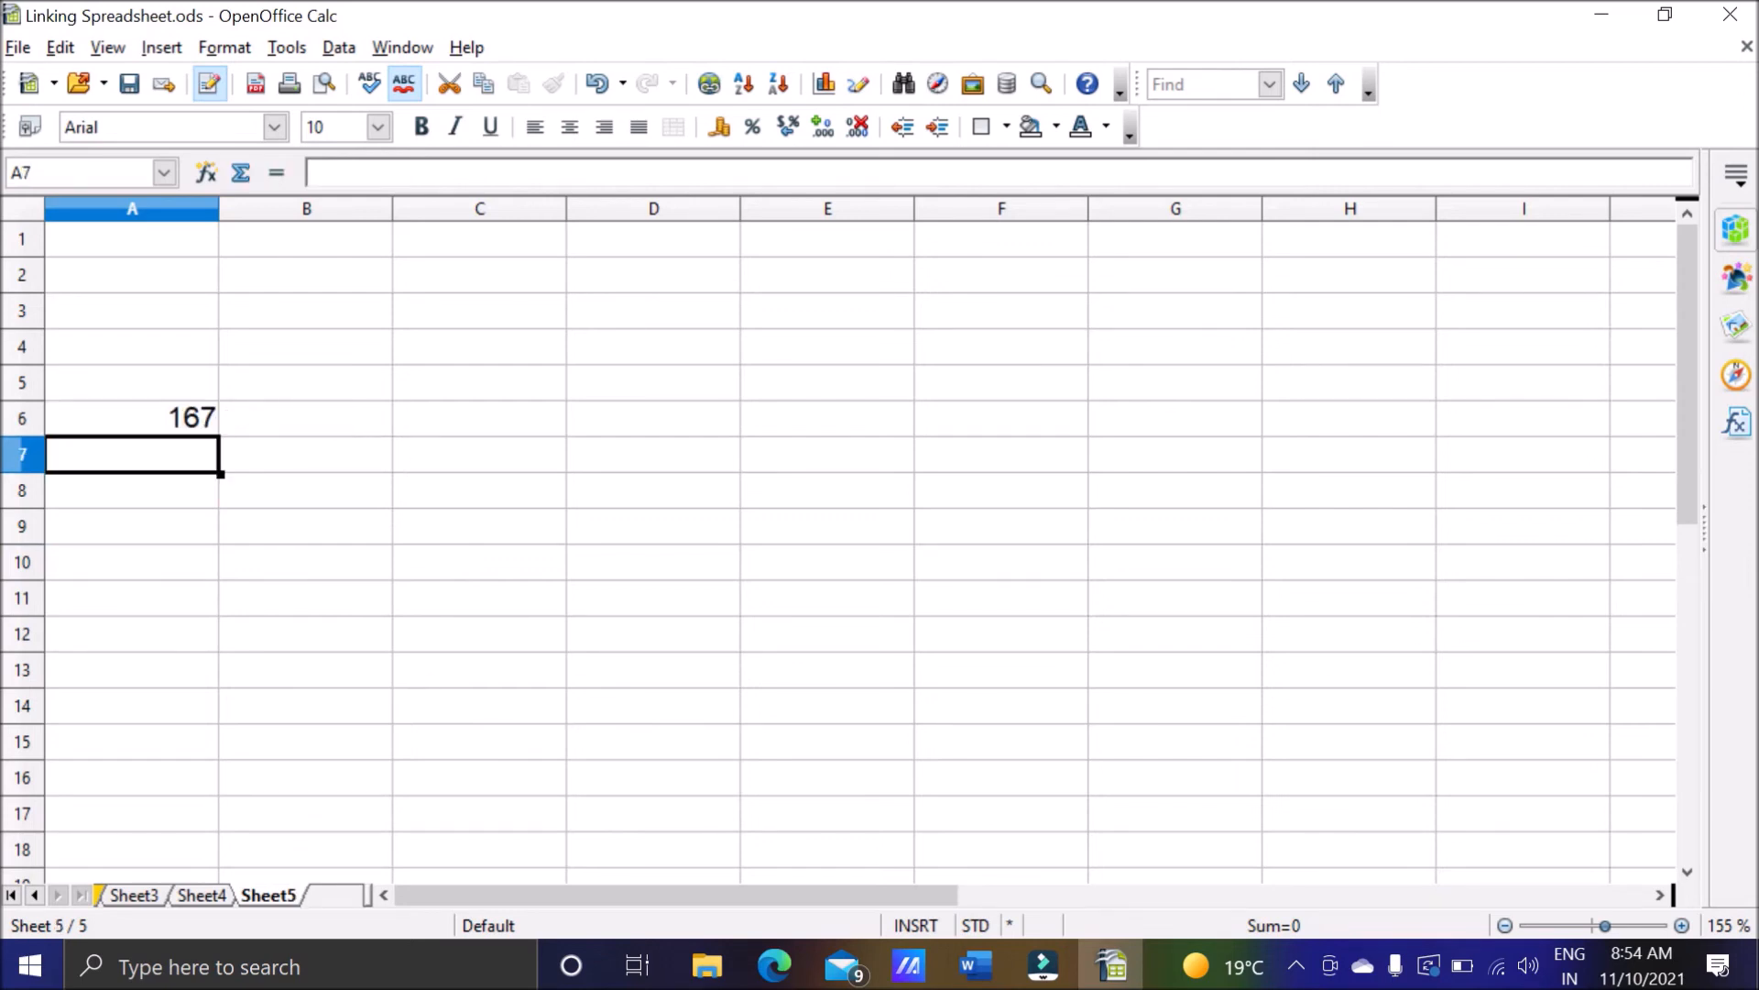
left_click(164, 426)
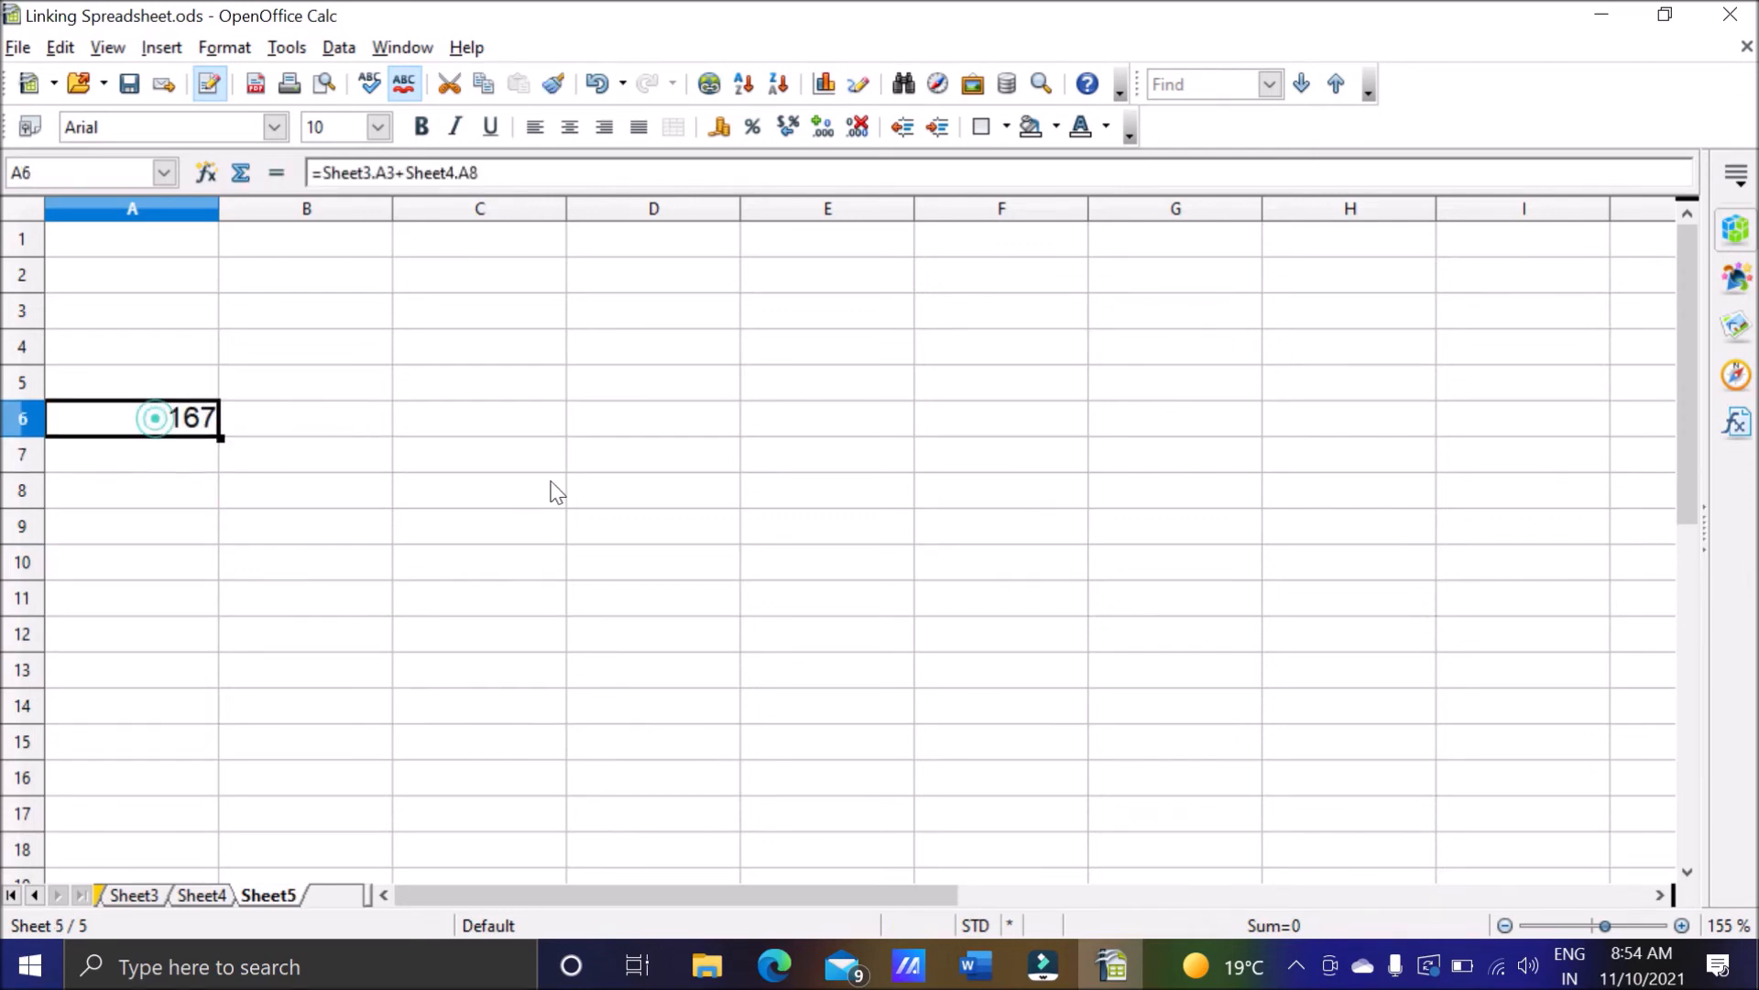
Change cell A3 of Sheet3 to 80 and return to Sheet5 to check the linked formula in cell A6.
left_click(146, 897)
left_click(193, 319)
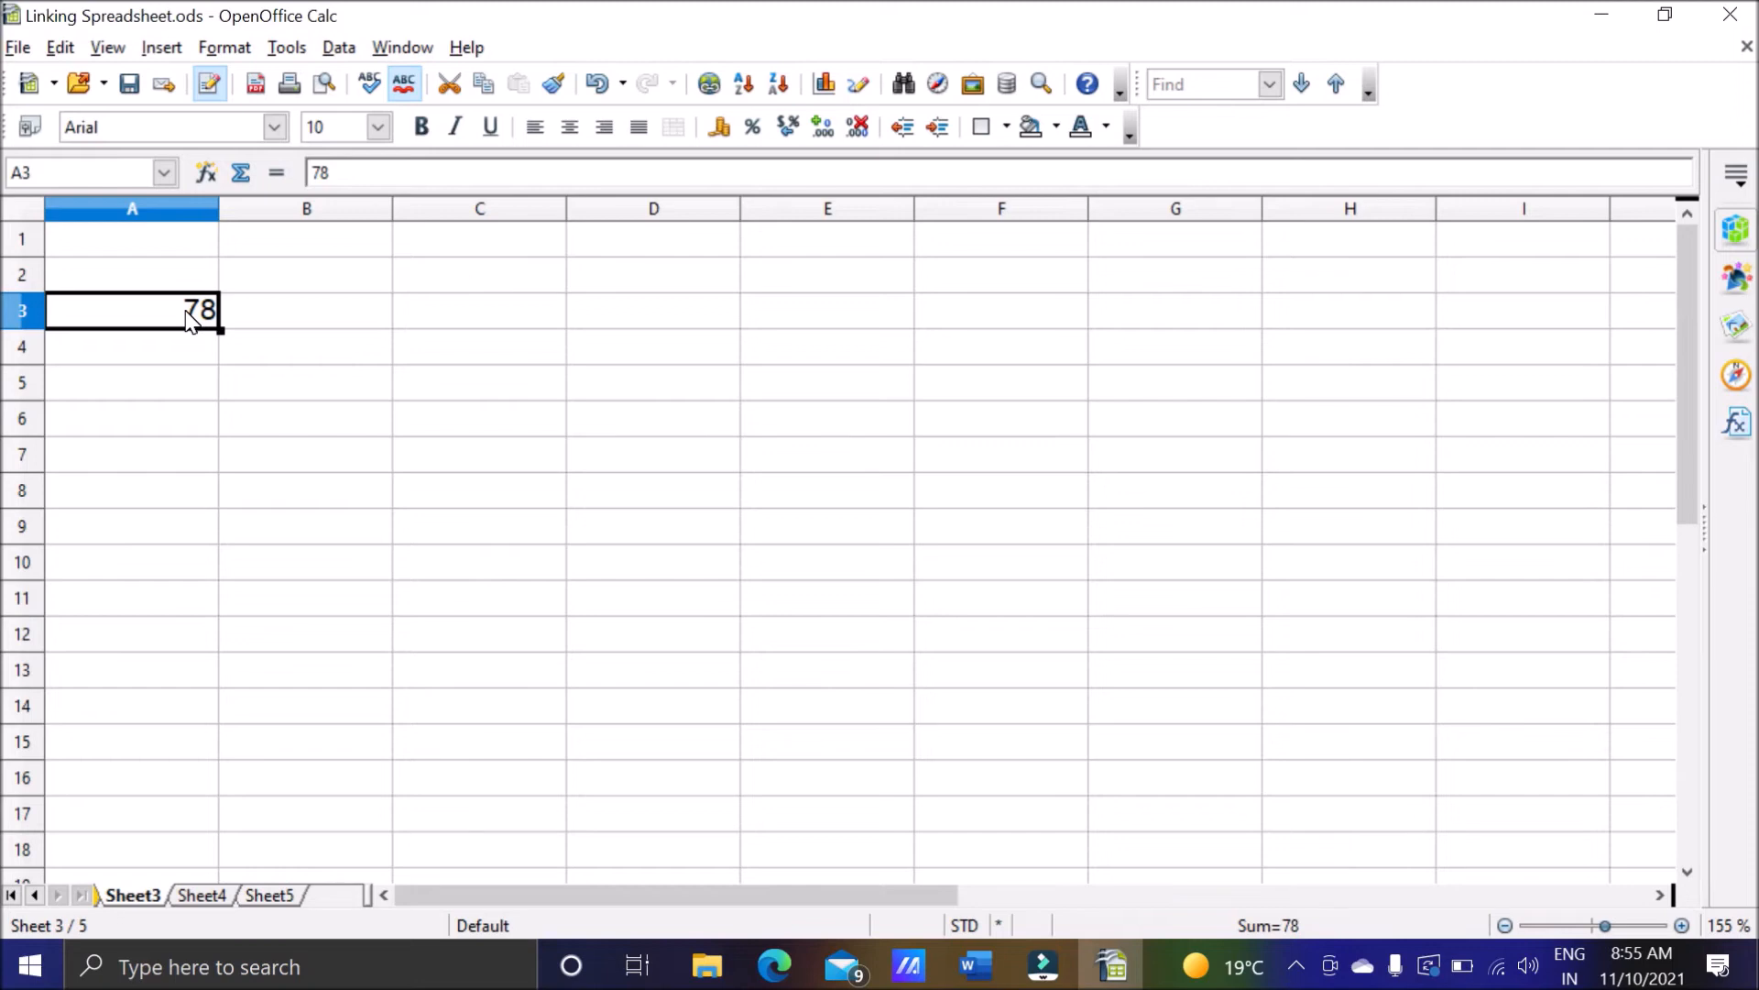
left_click(275, 895)
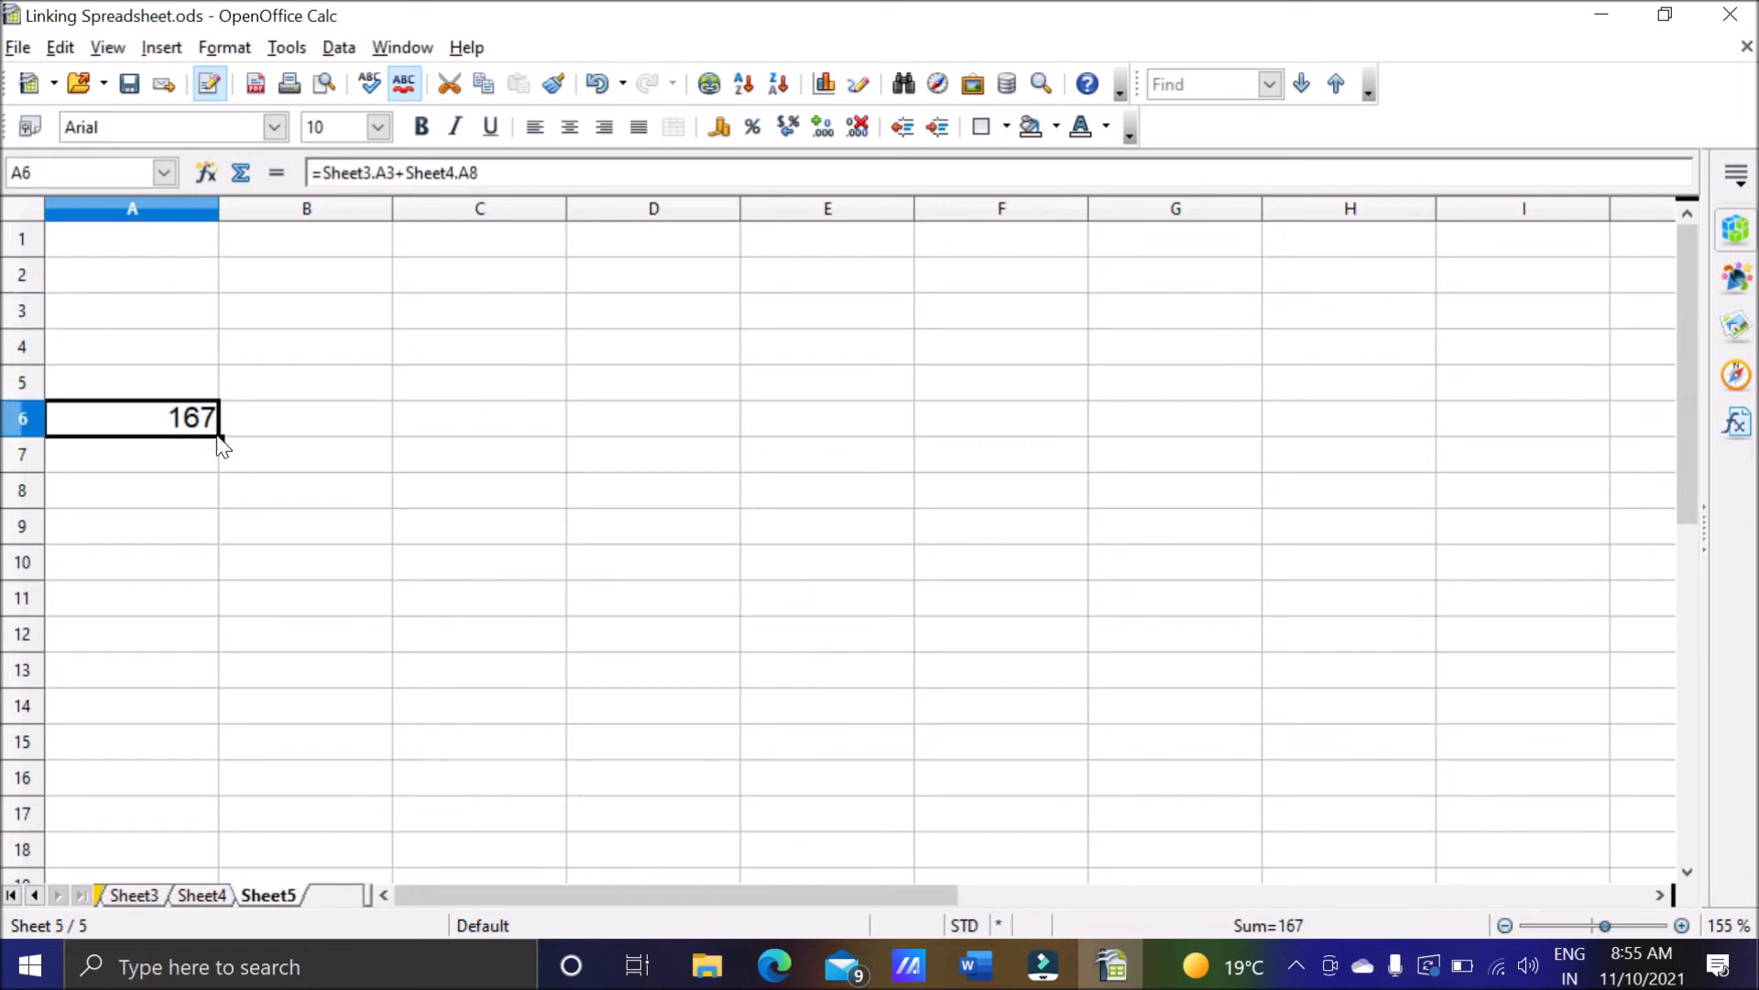
left_click(133, 896)
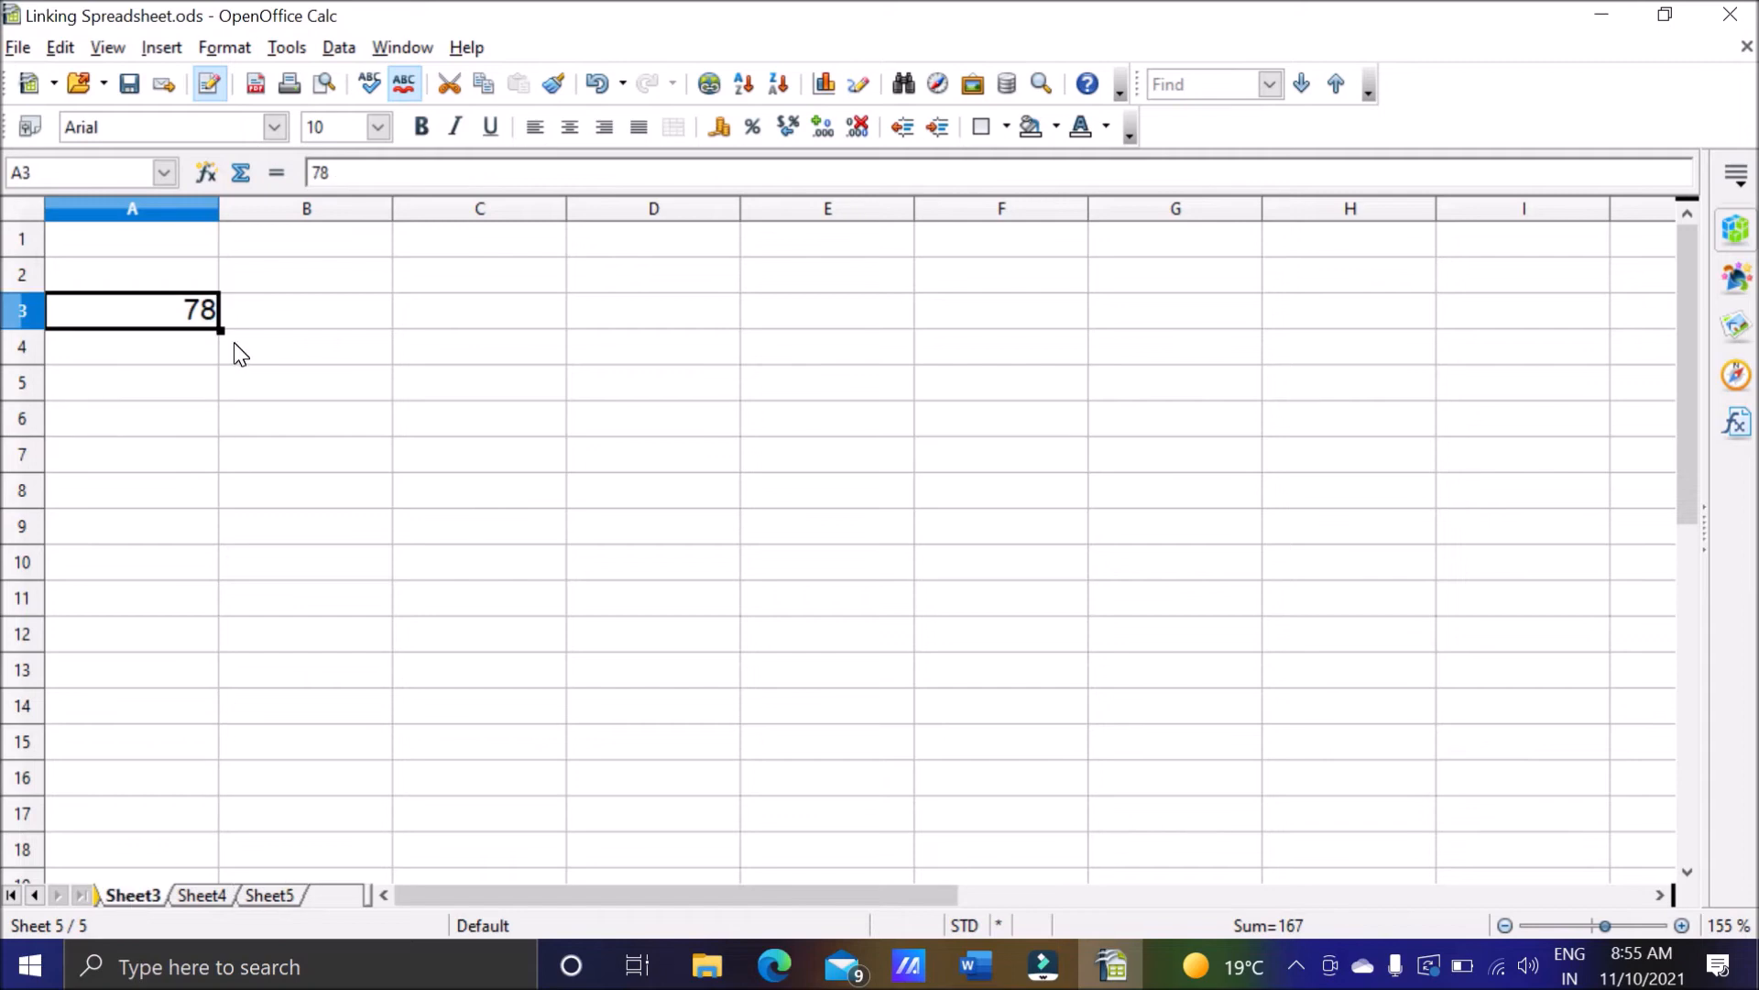
type("80")
key("Return")
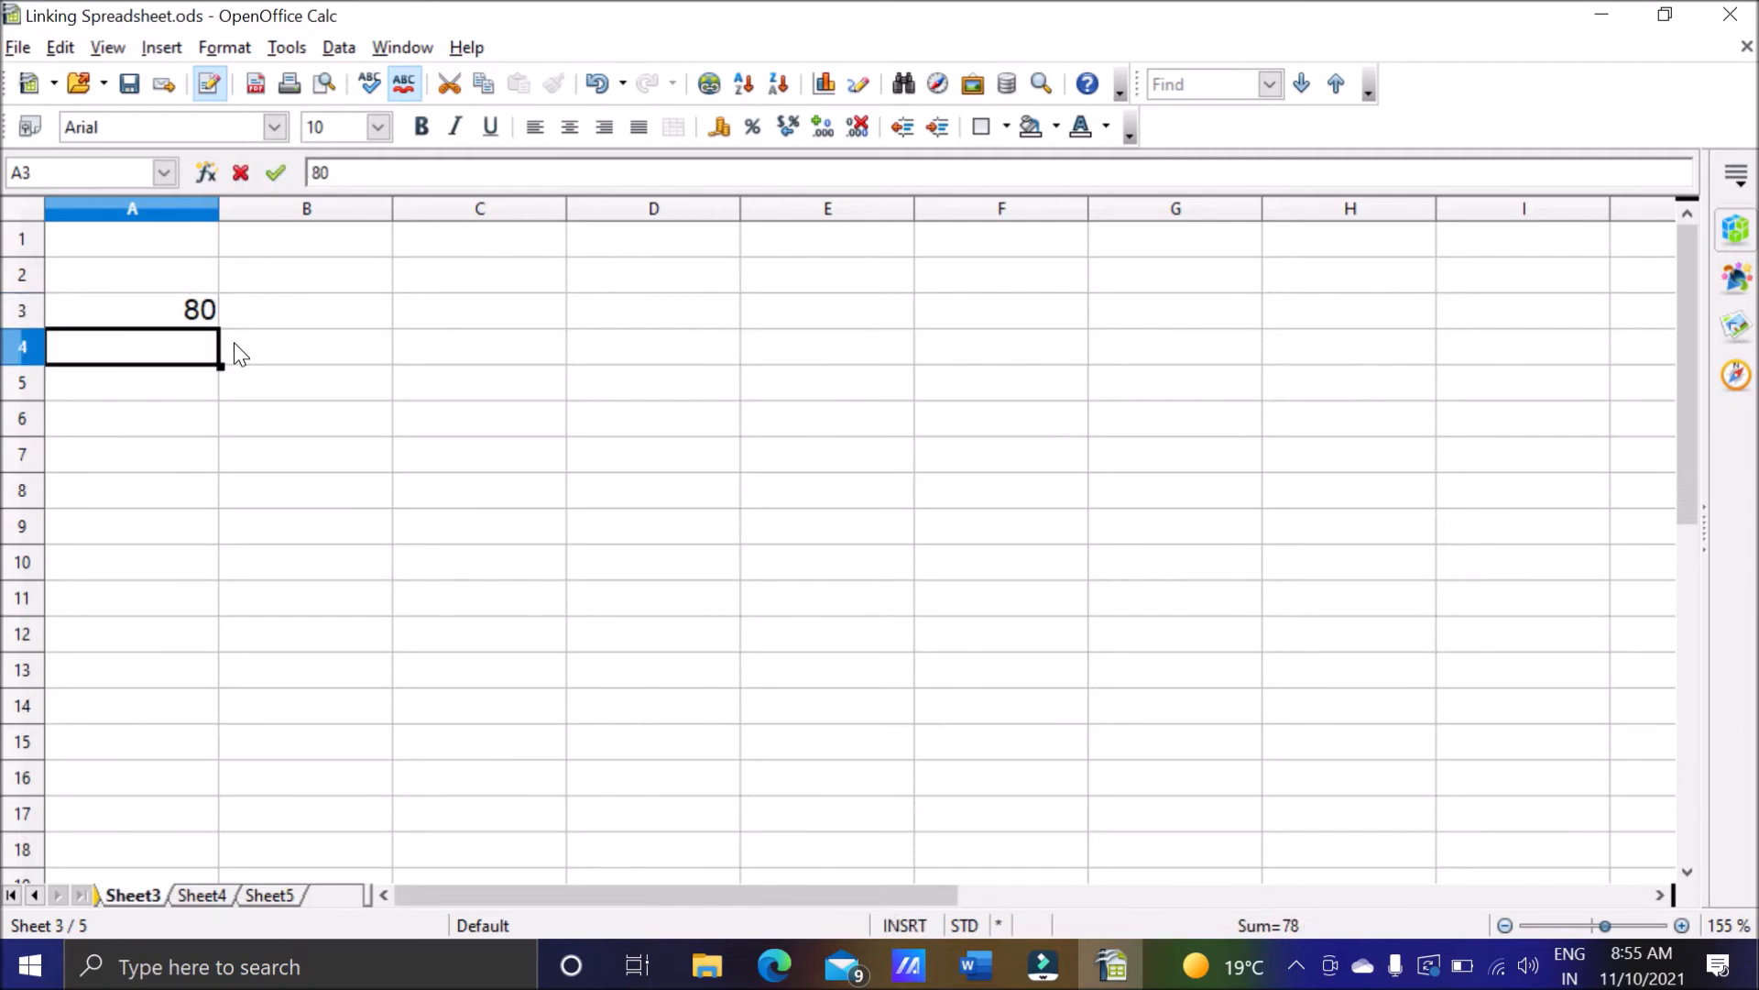
left_click(266, 896)
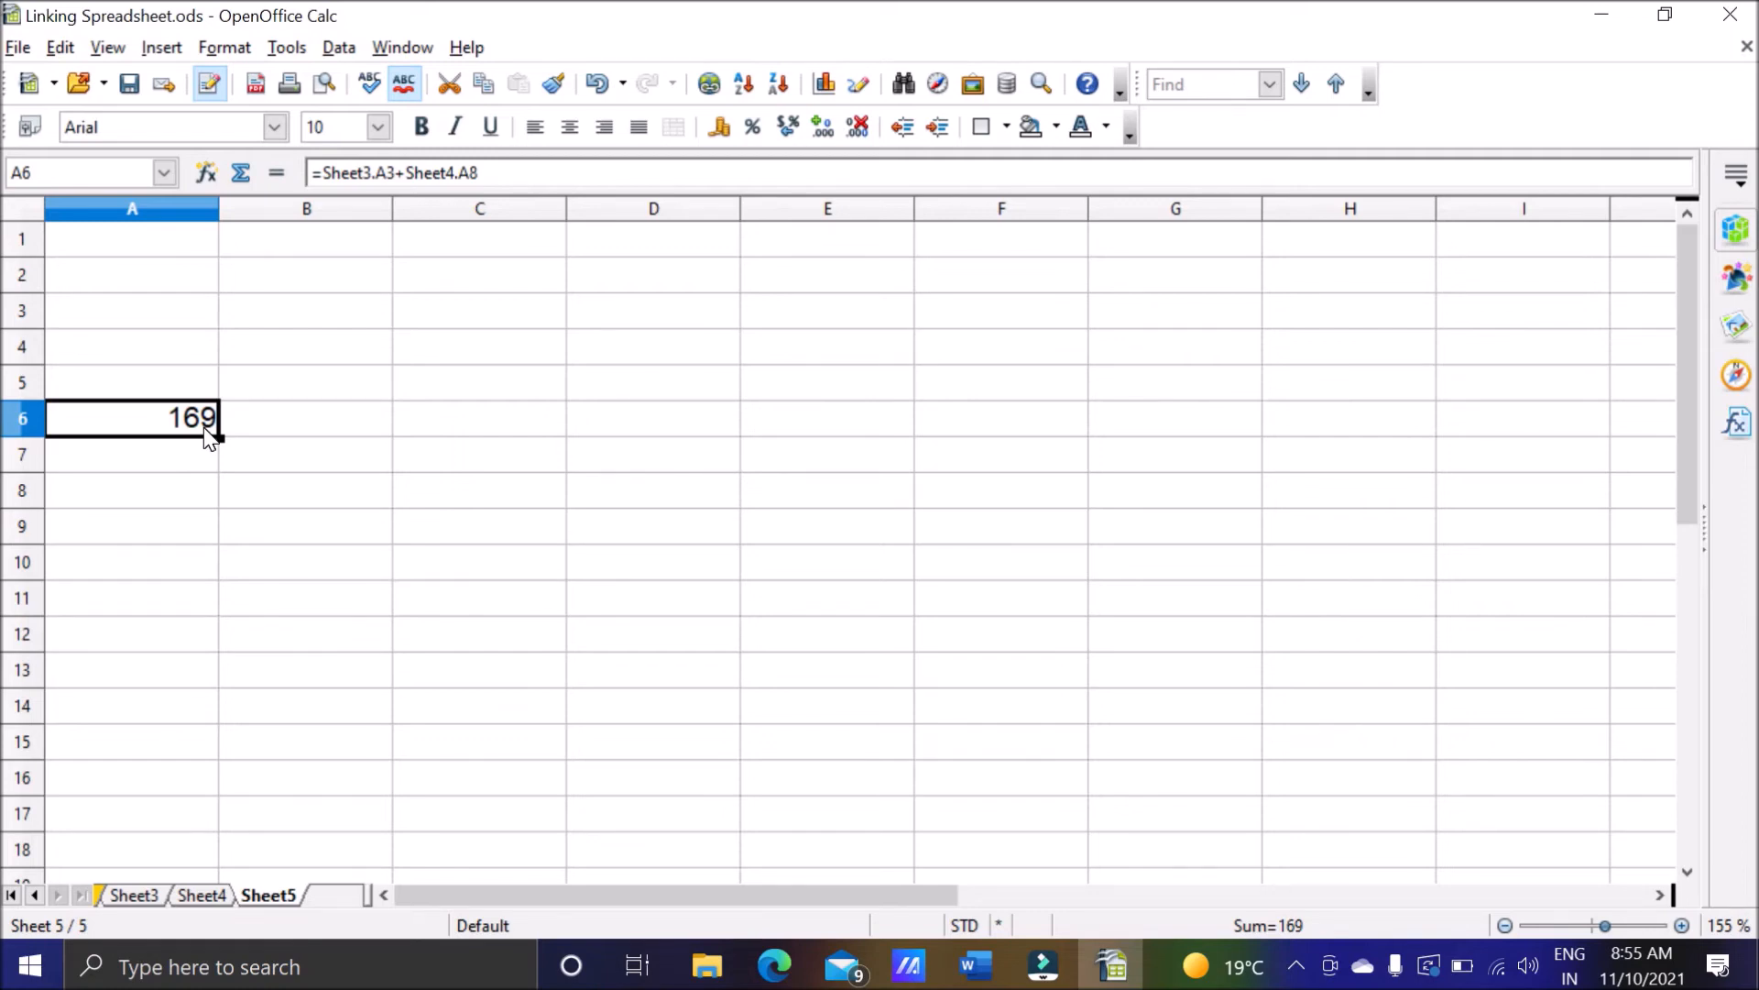
Enter 80 in cell C3 of Sheet5 and the formula =C3 in cell D3.
left_click(459, 312)
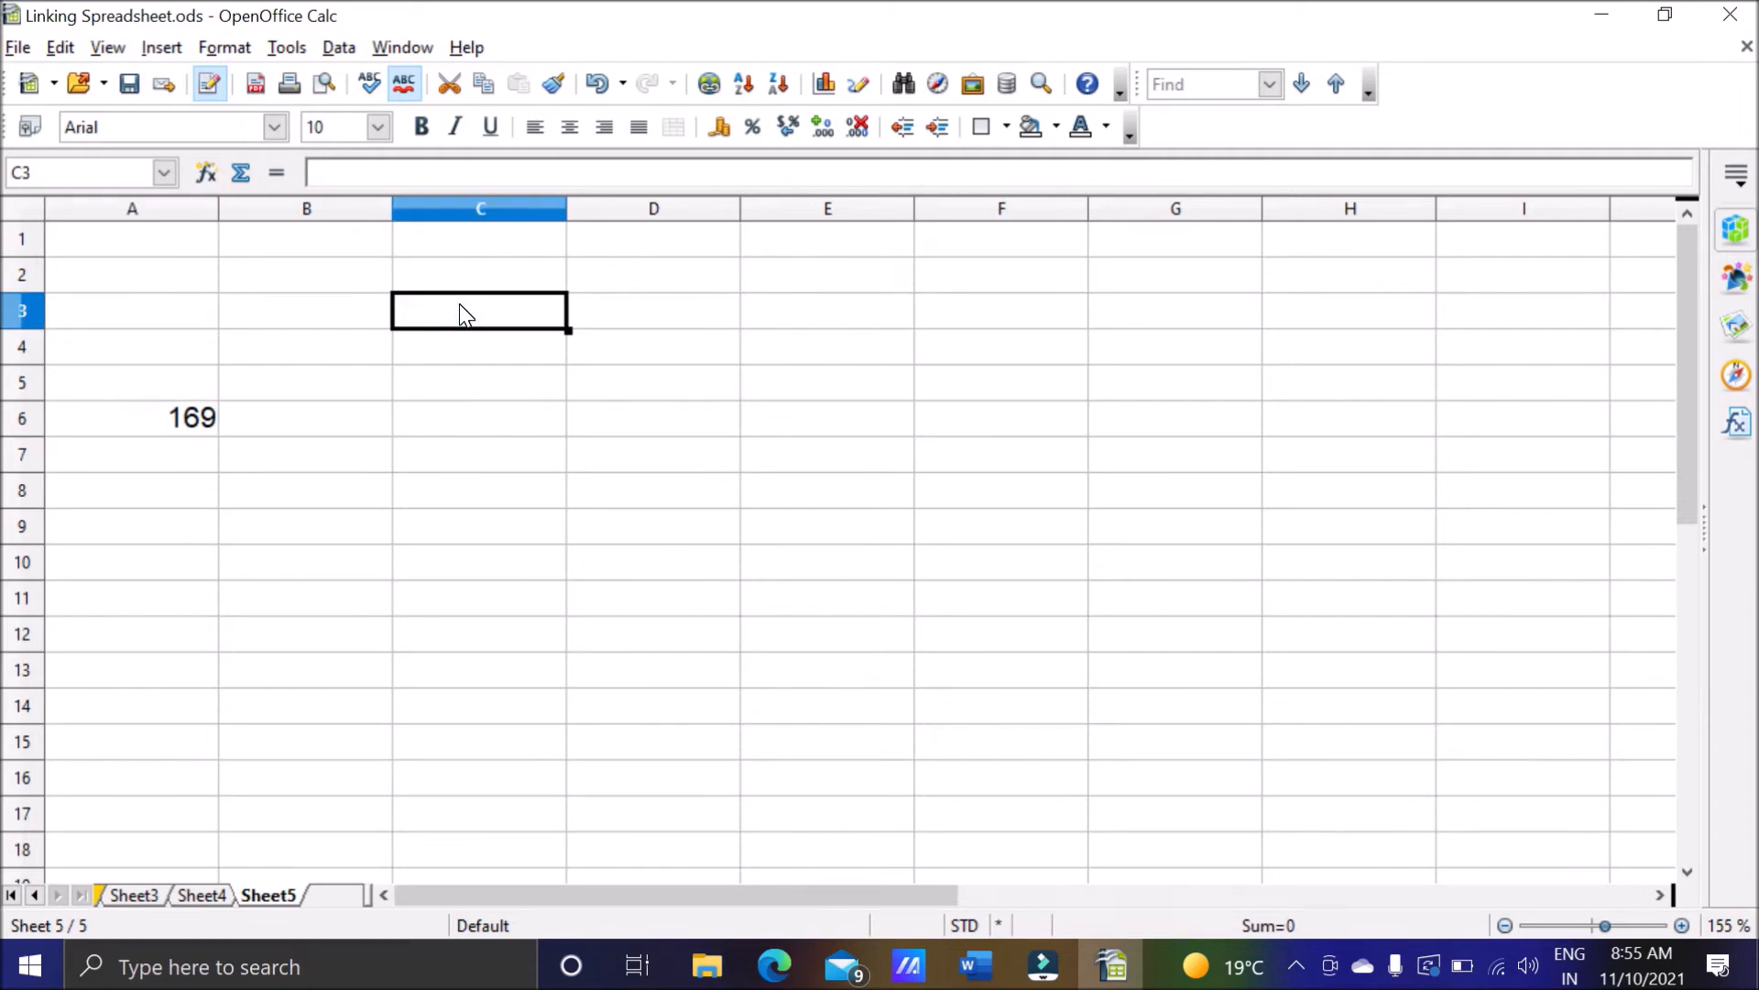
type("80")
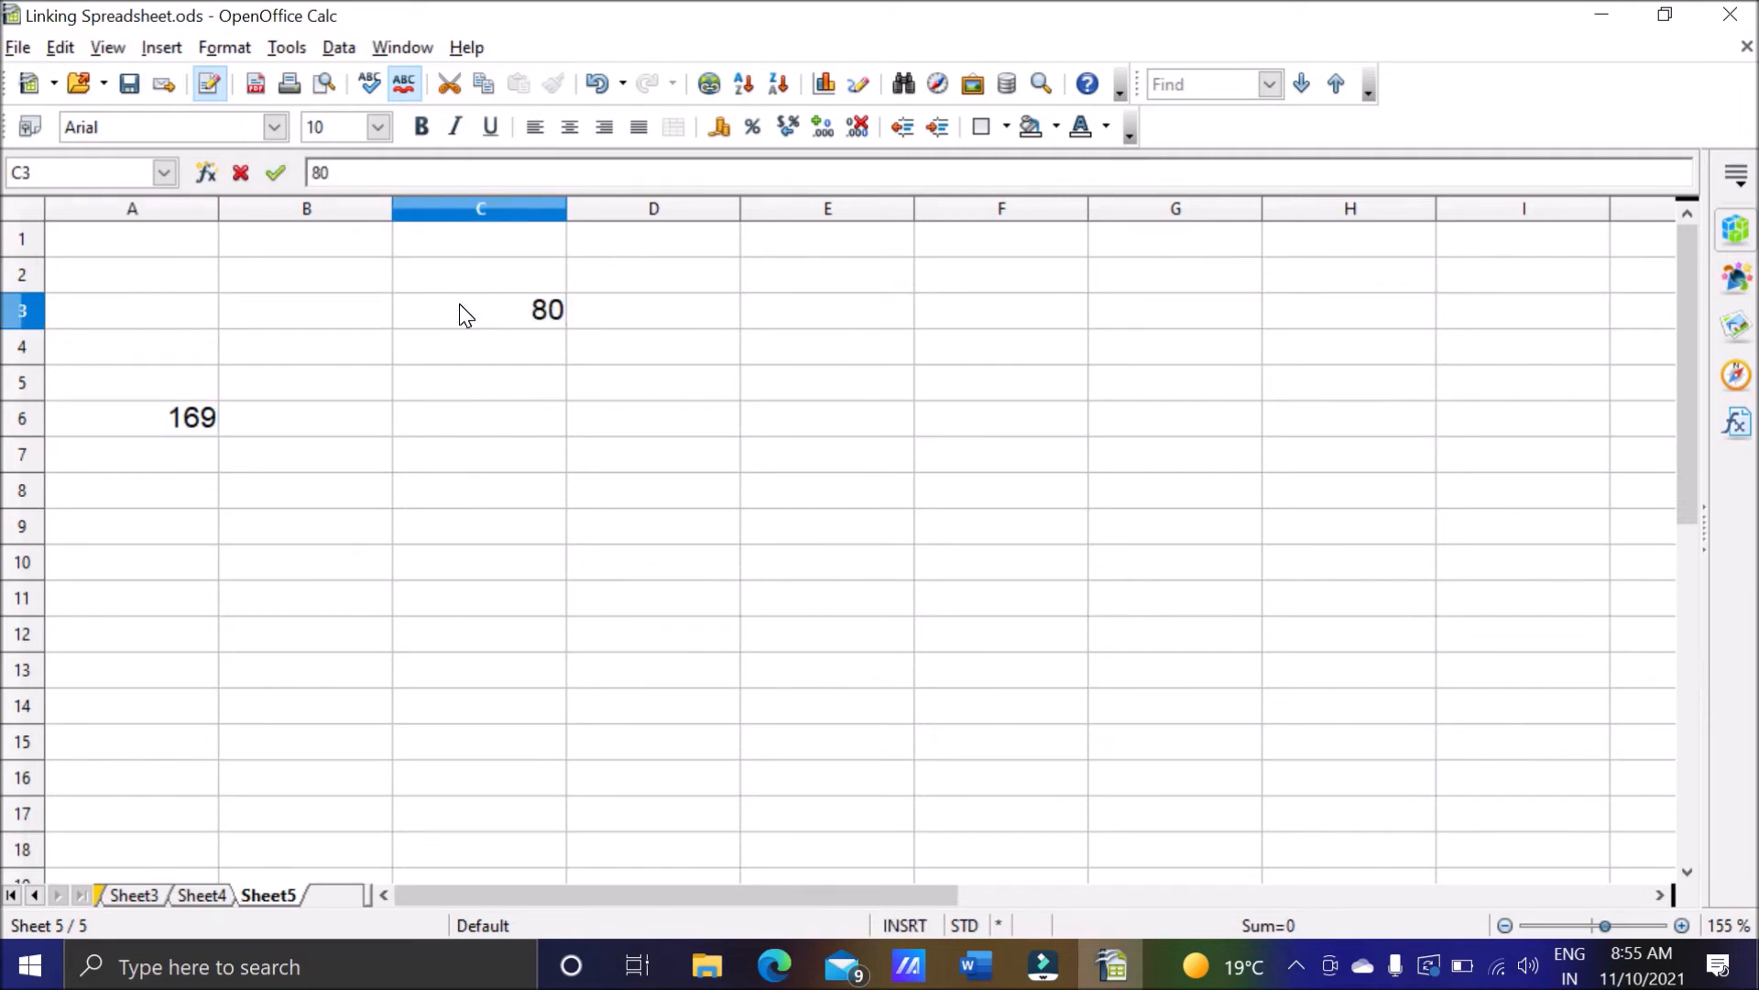
key("Tab")
type("=")
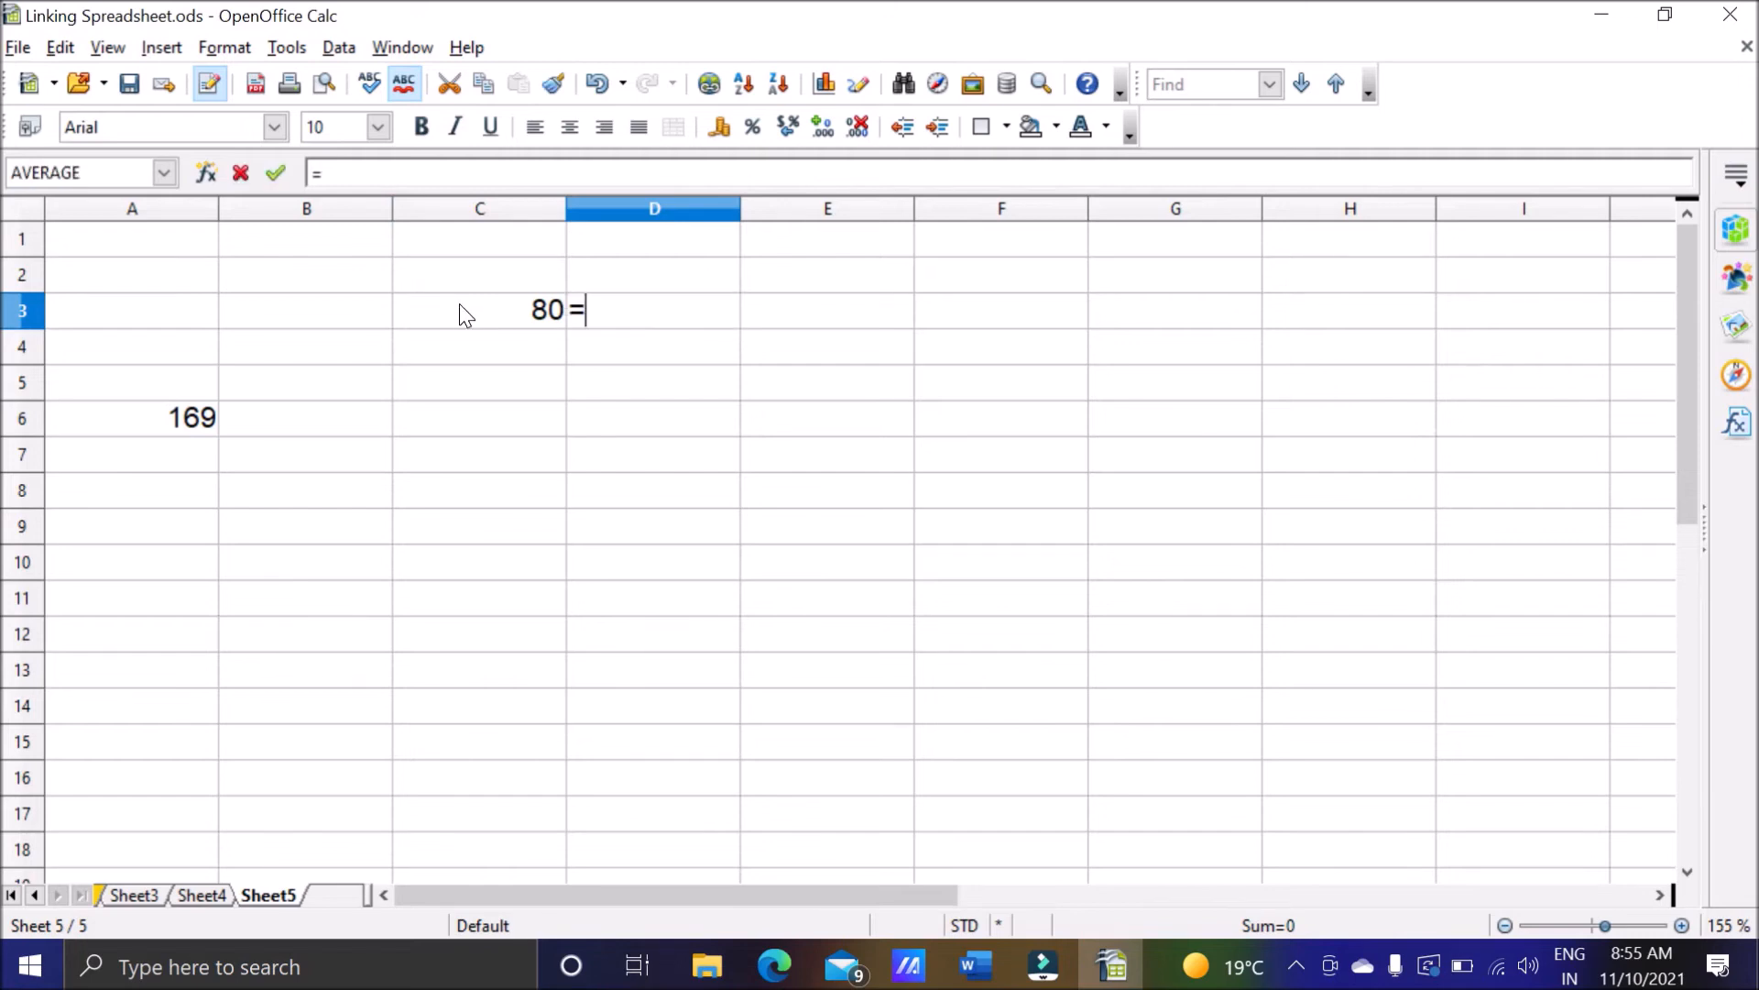
left_click(484, 314)
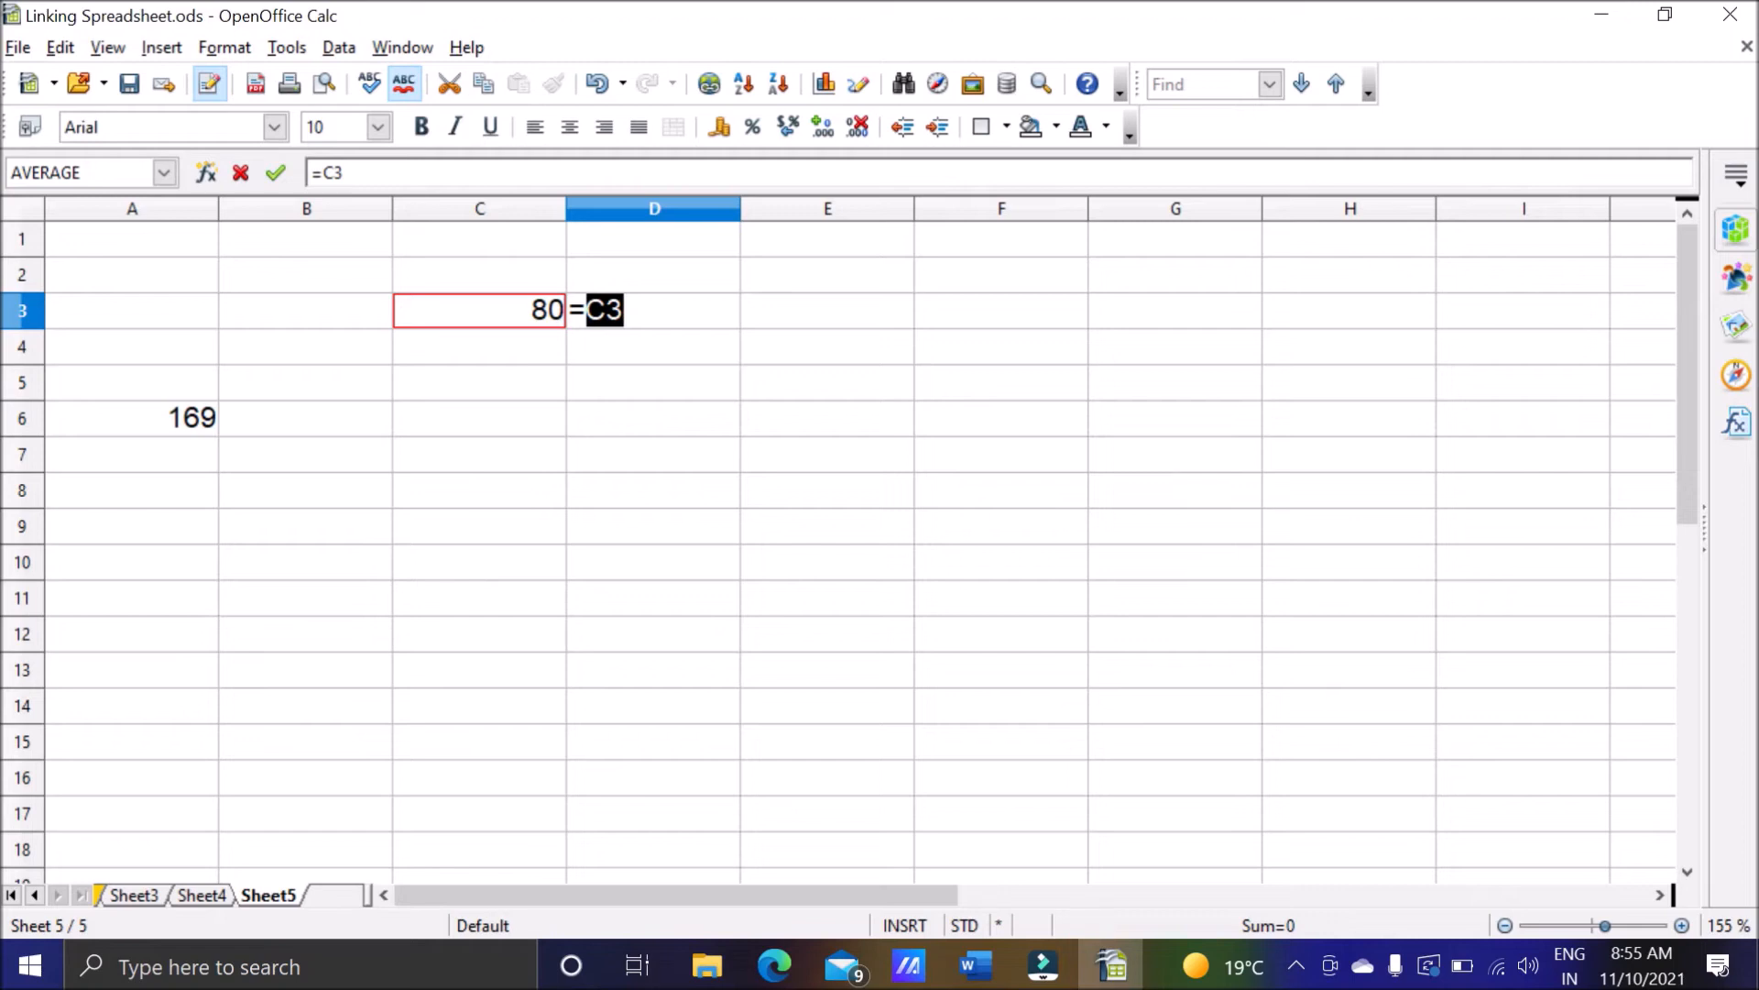
left_click(632, 310)
key("Return")
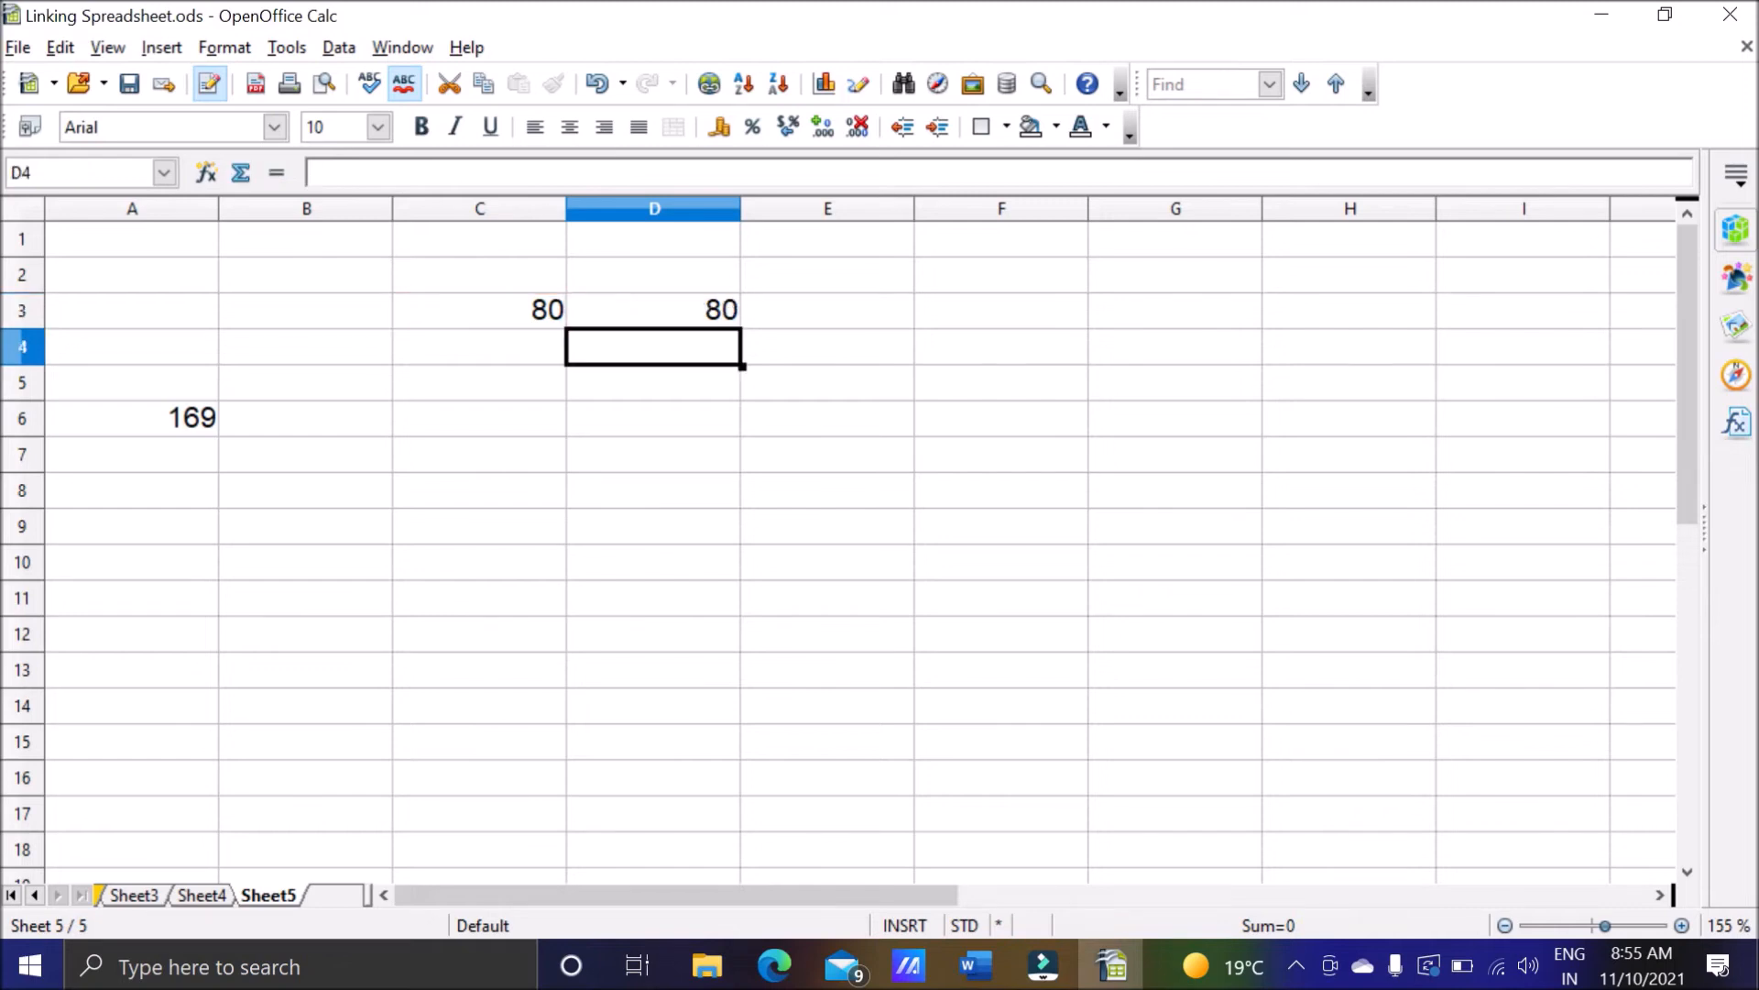
Compare the contents of cells D3 and C3 on Sheet5 by selecting them alternately.
left_click(680, 321)
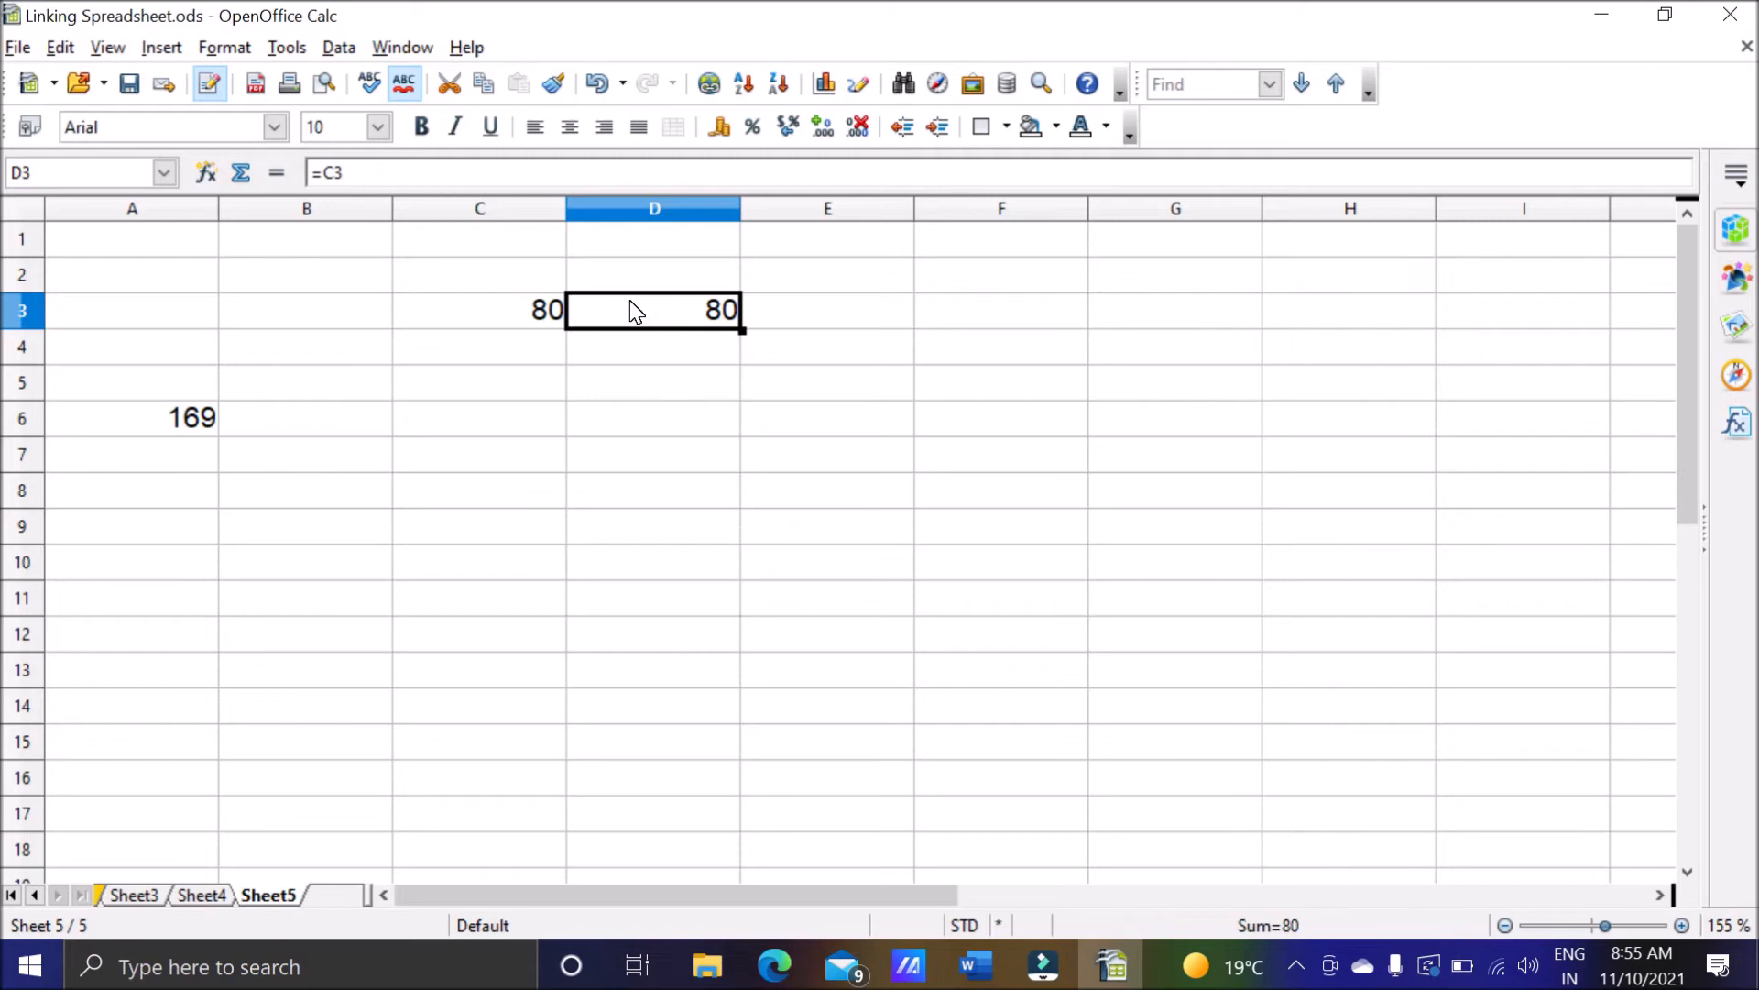
left_click(516, 309)
left_click(605, 304)
left_click(513, 311)
left_click(641, 322)
left_click(556, 317)
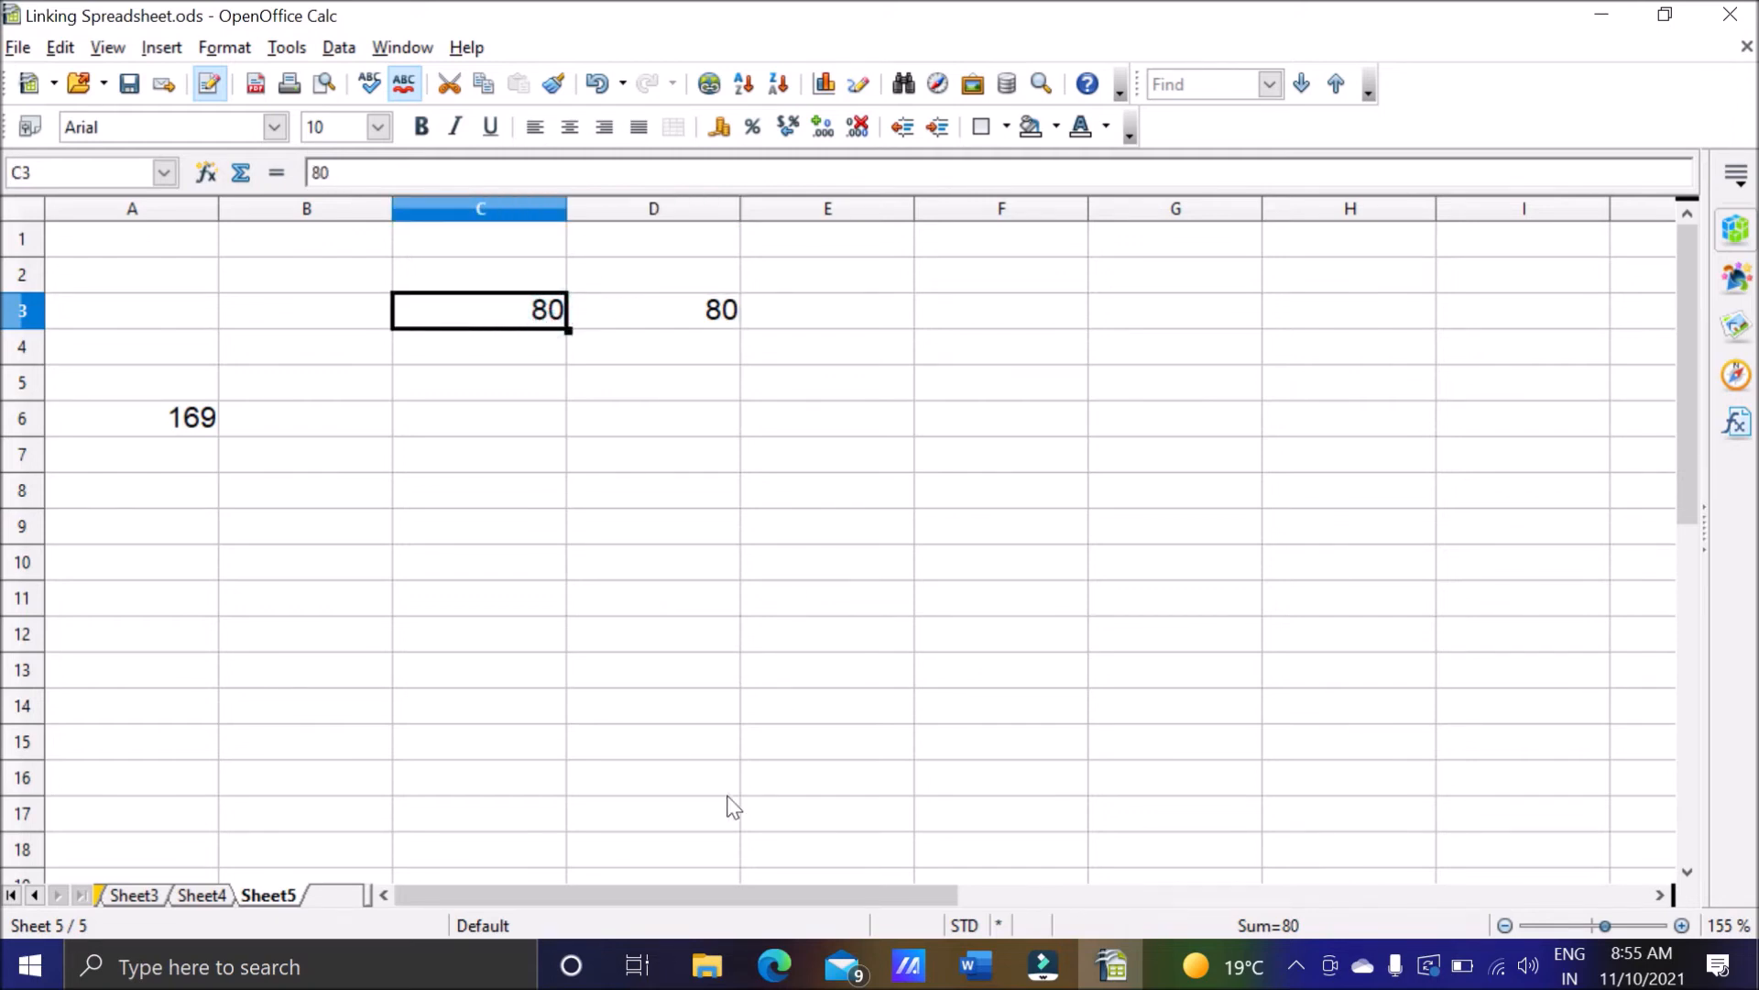
Switch to the Word notes and review the Referencing Other Sheets section, highlighting the text on creating references with the keyboard.
left_click(976, 964)
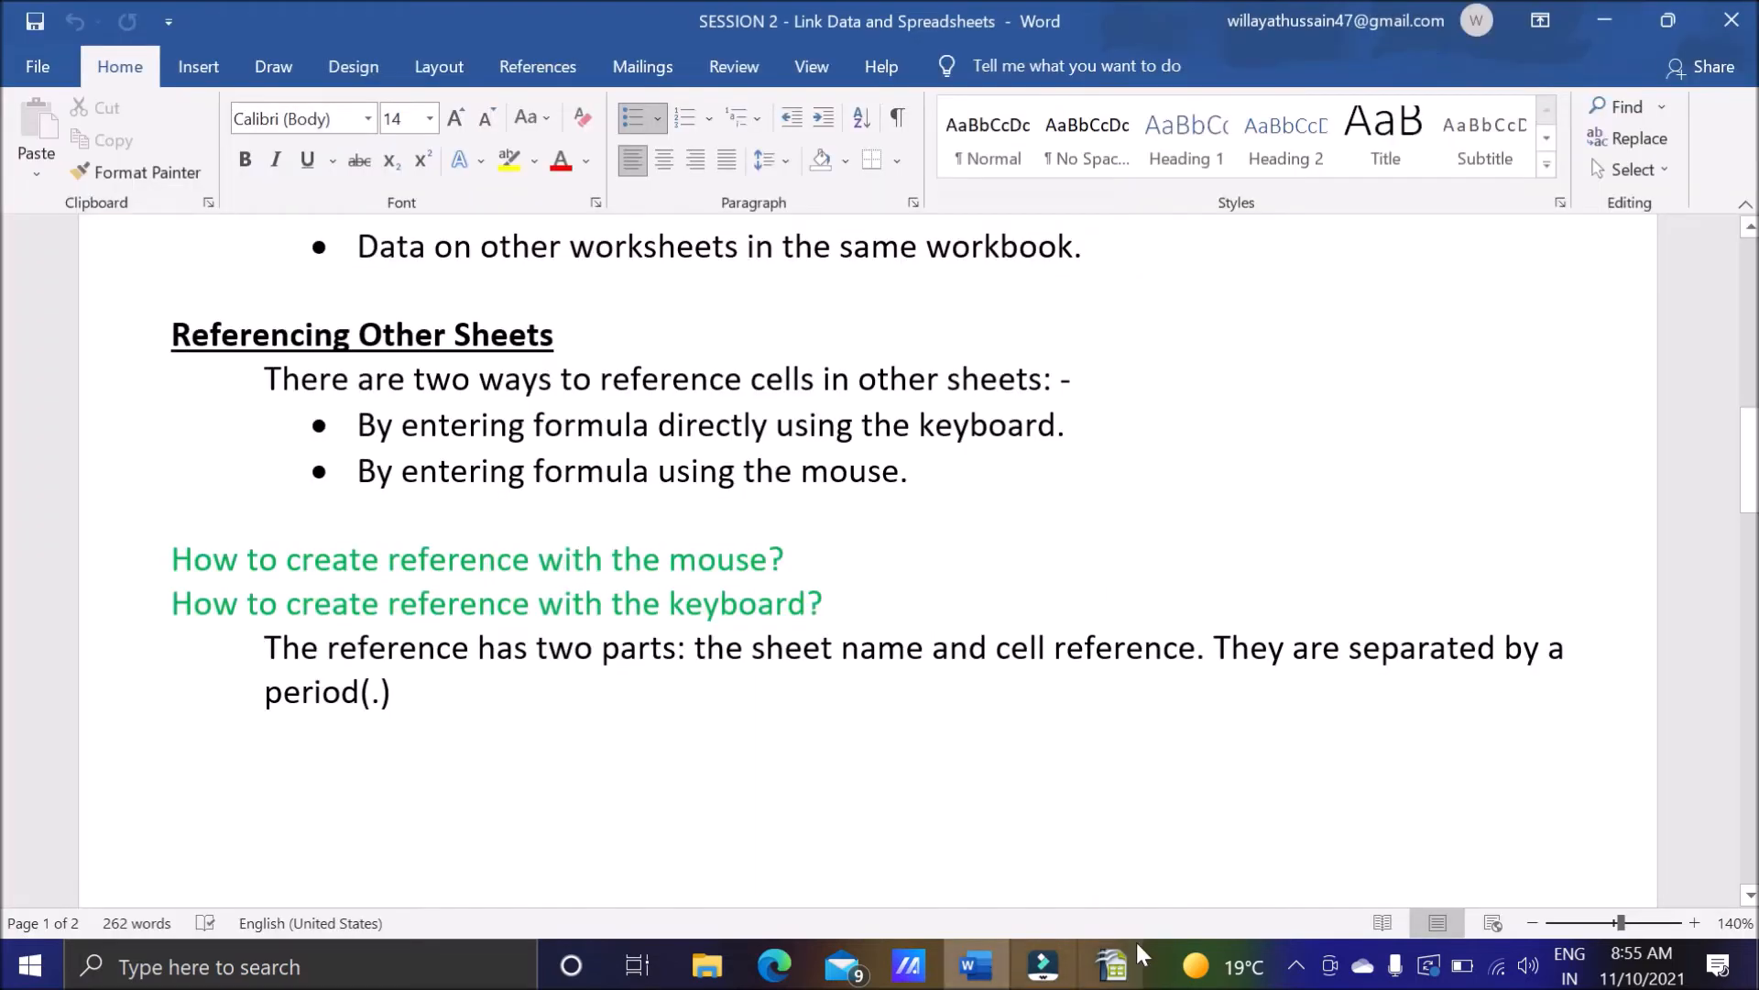
scroll(917, 458, "down", 1)
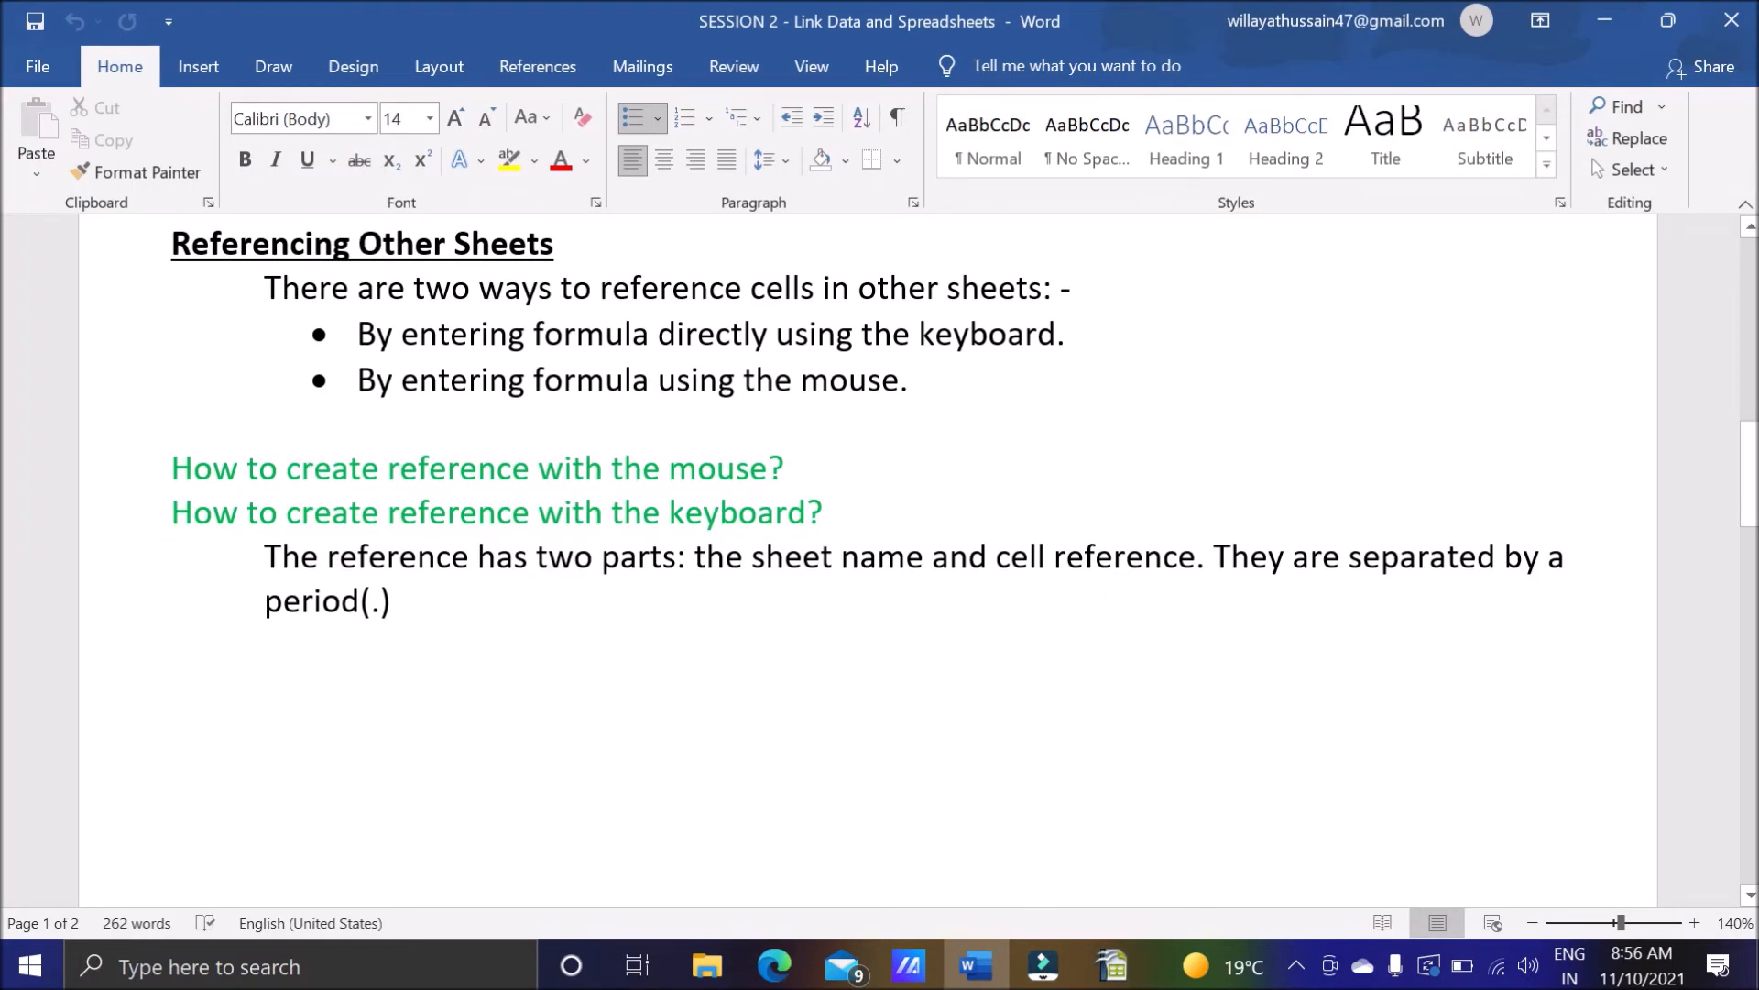
left_click_drag(1066, 333, 919, 333)
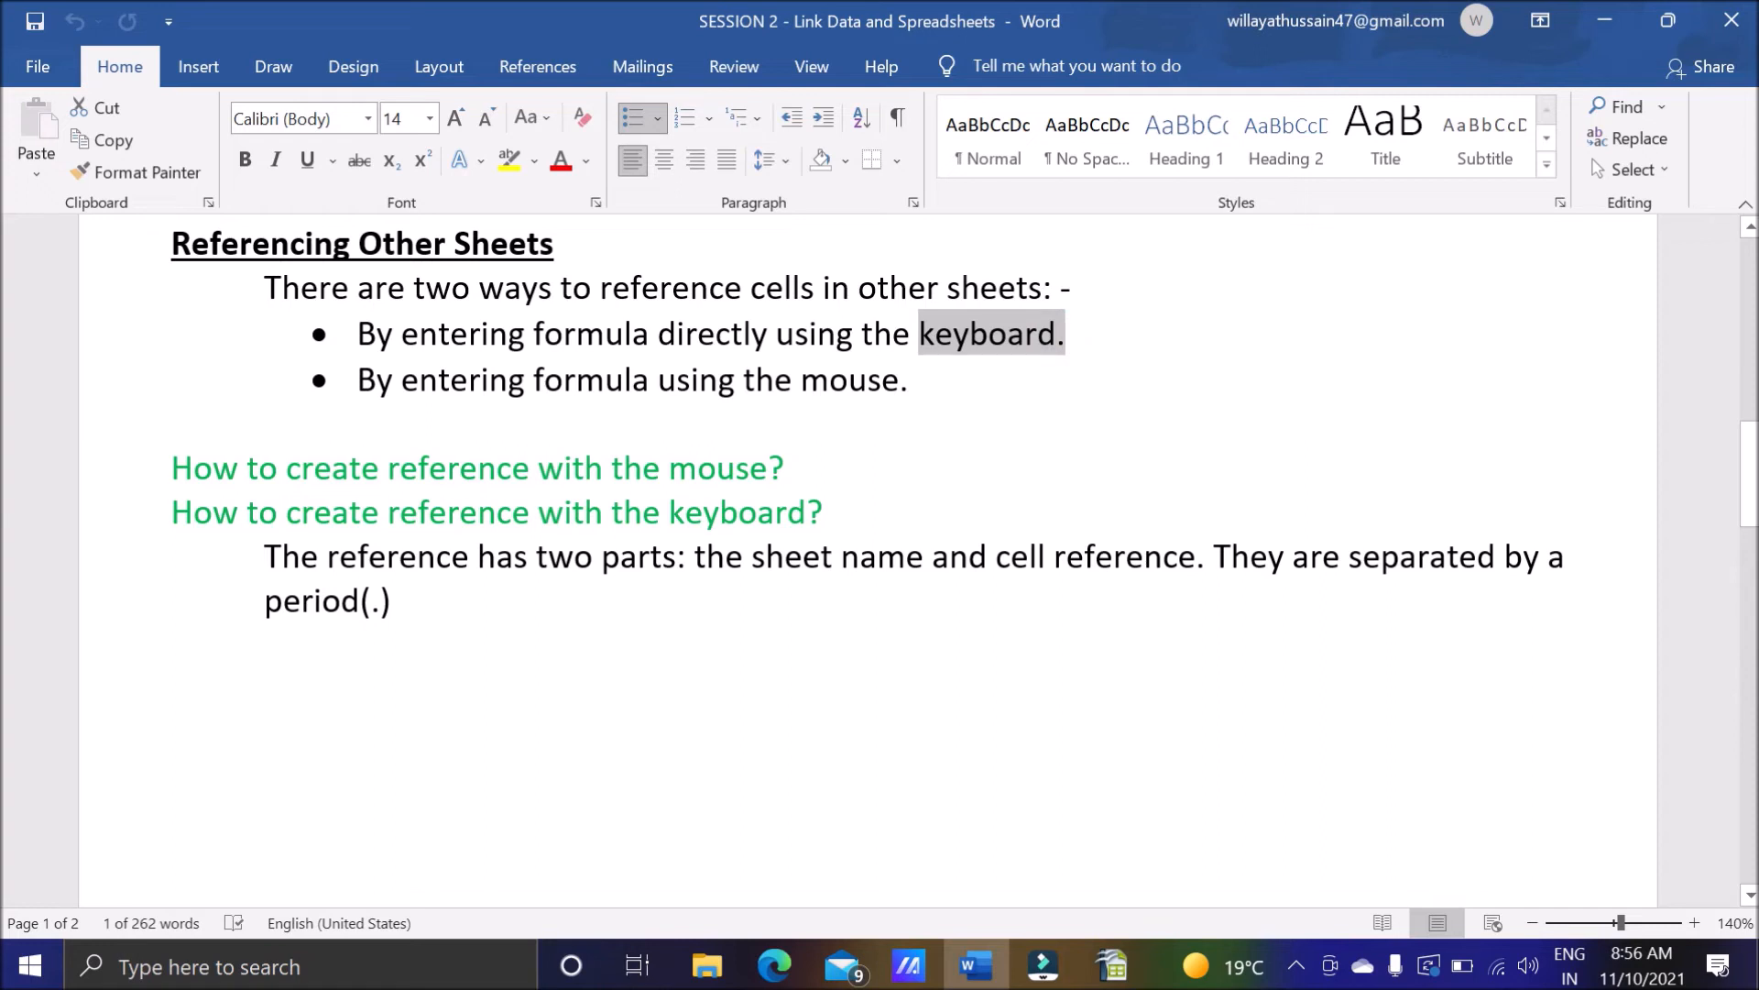
left_click_drag(387, 468, 387, 513)
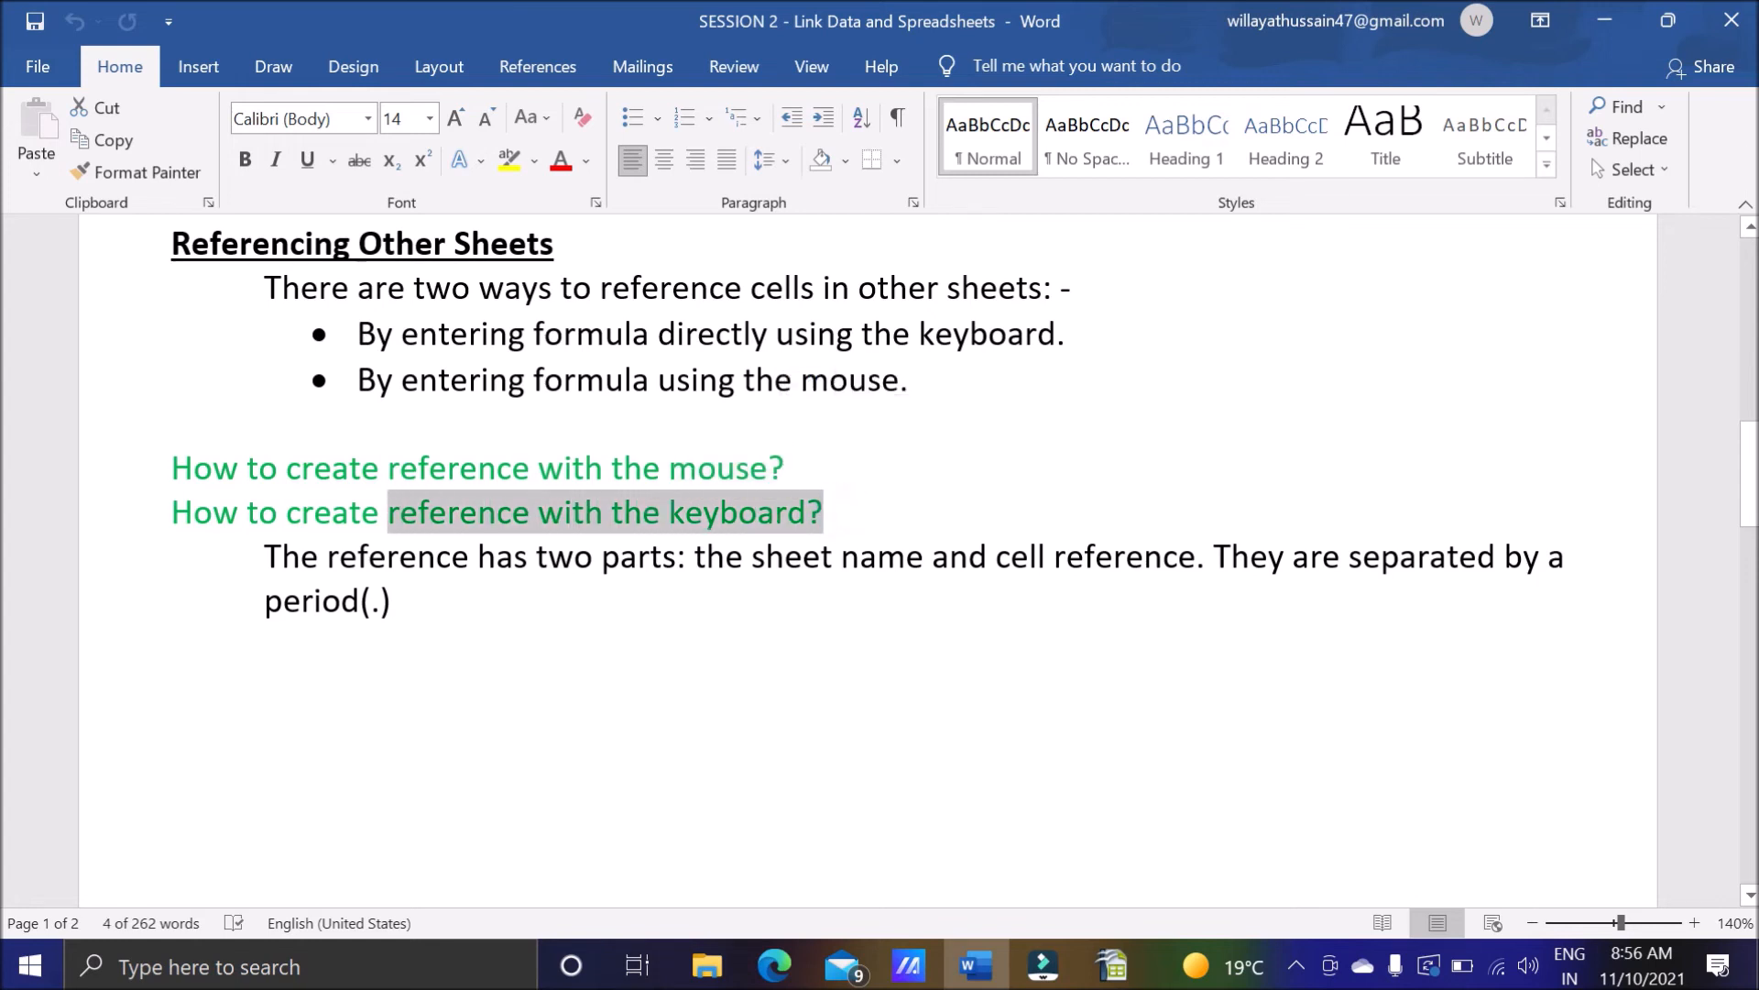
Switch back to OpenOffice Calc and enter 100 in cell A9 of Sheet3.
left_click(1111, 966)
left_click(134, 895)
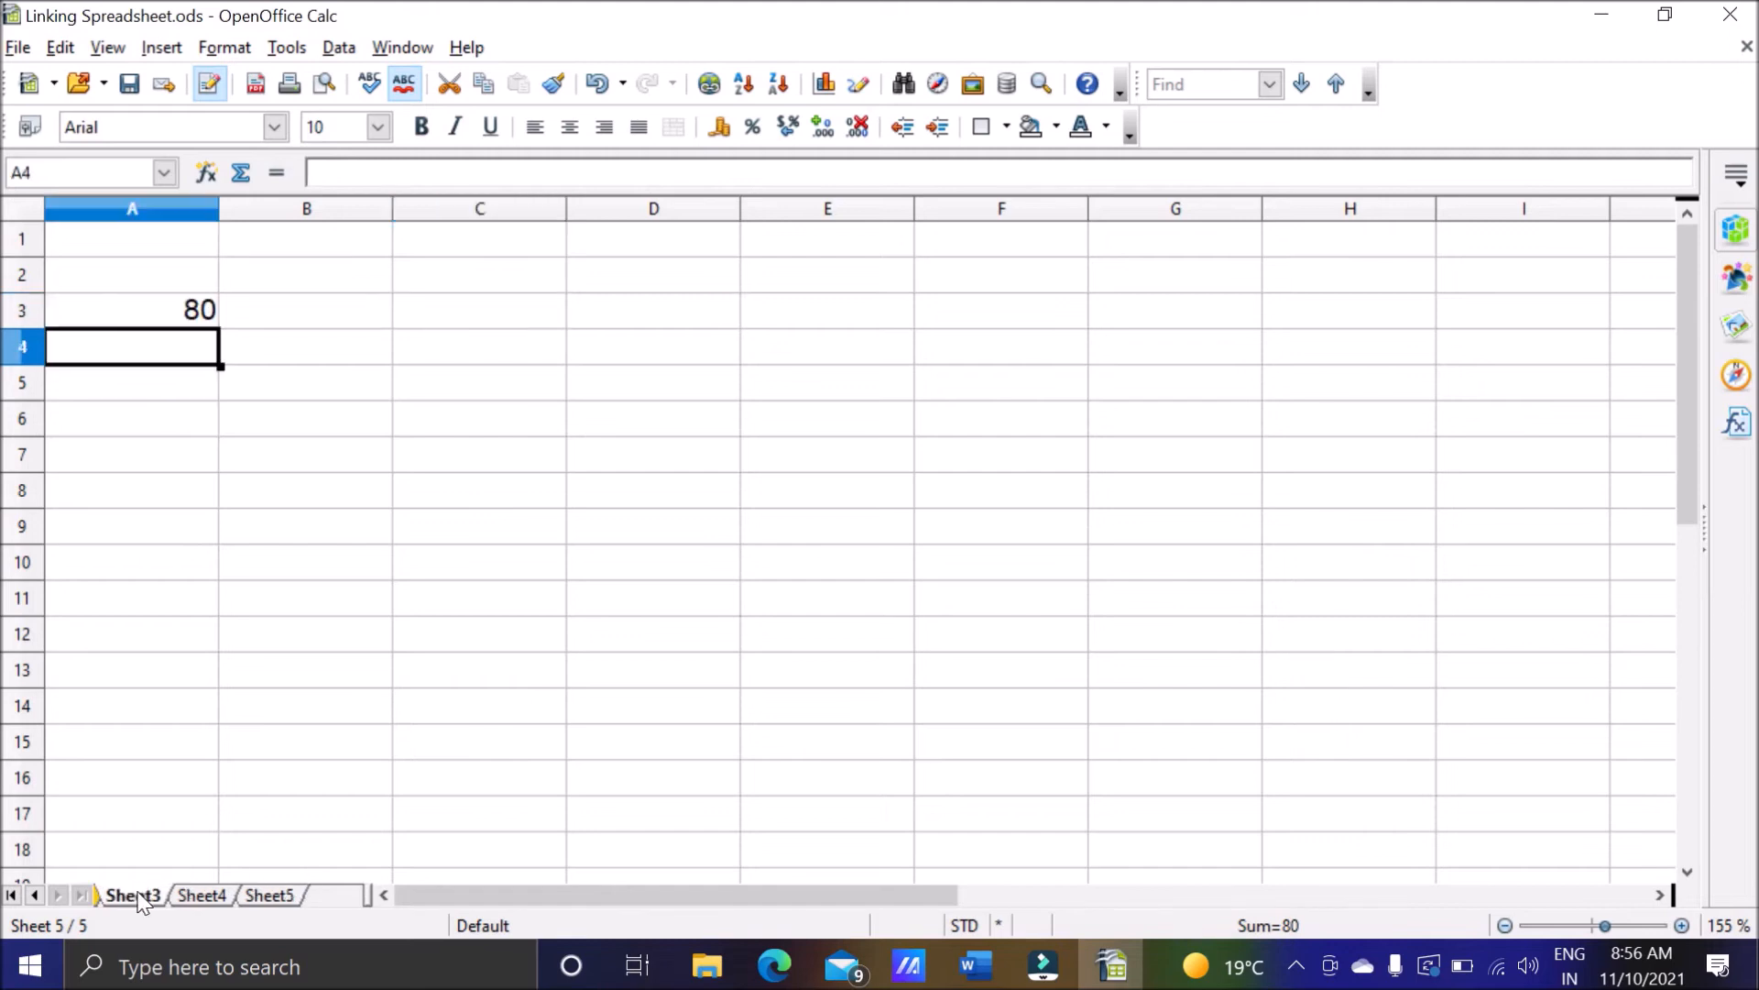
left_click(185, 530)
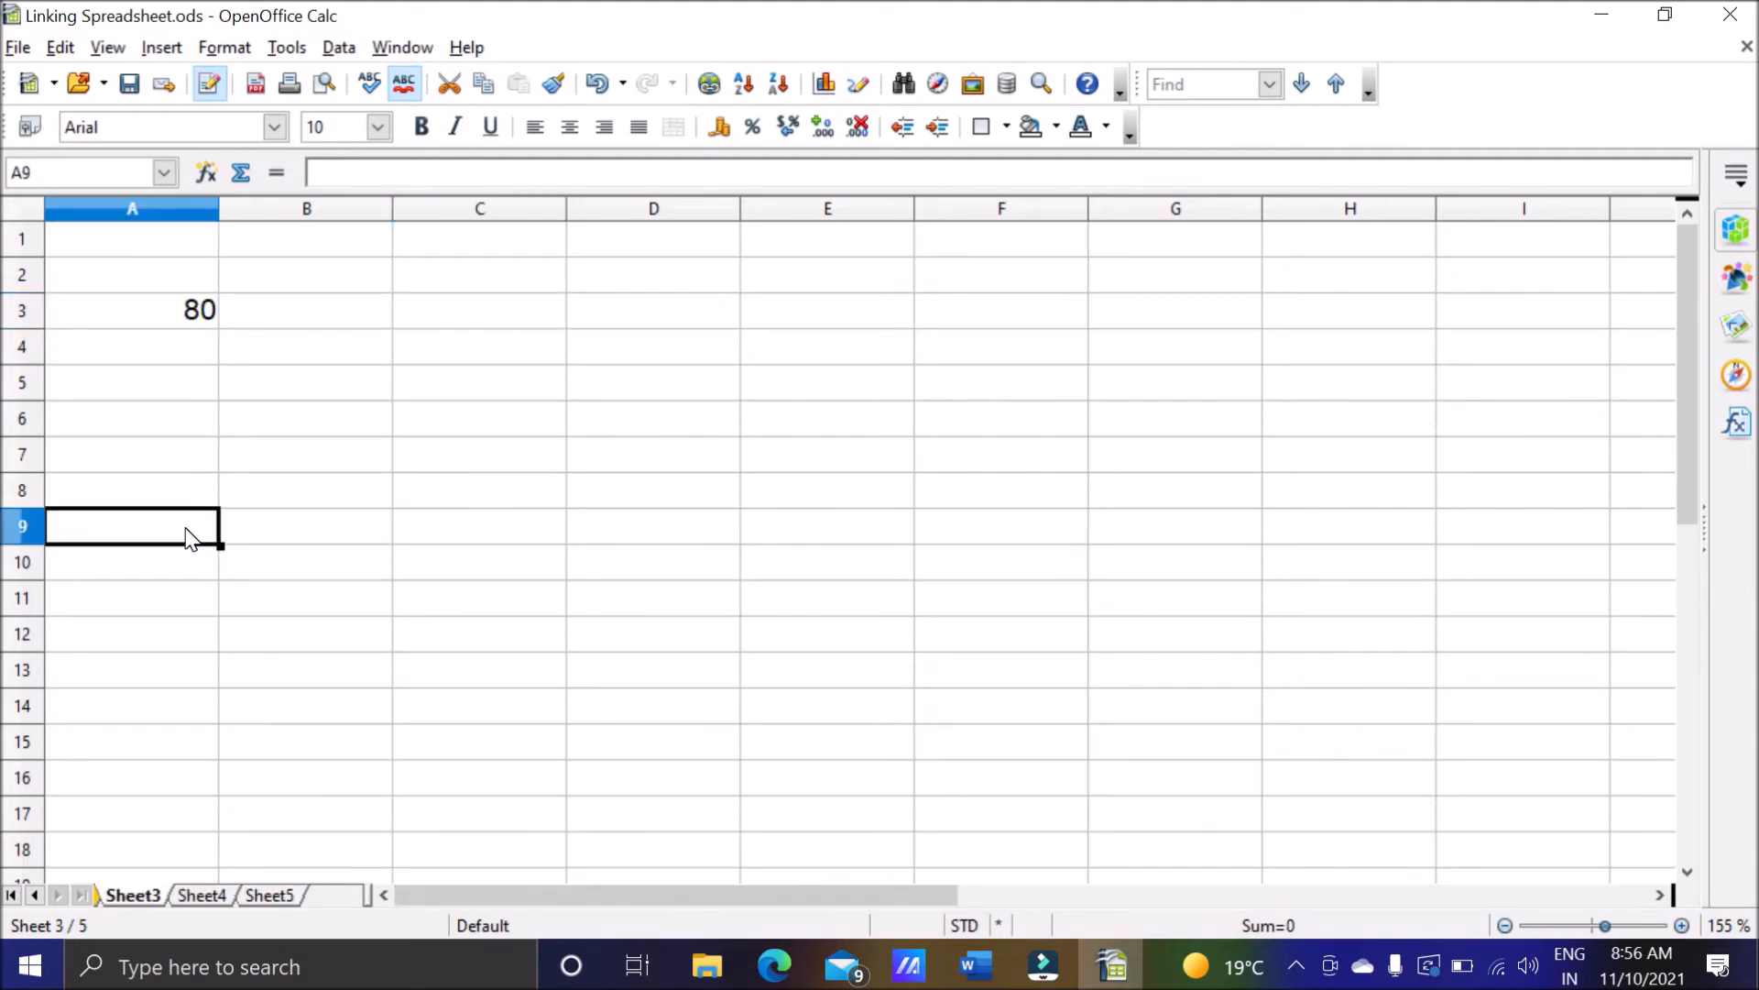
type("100")
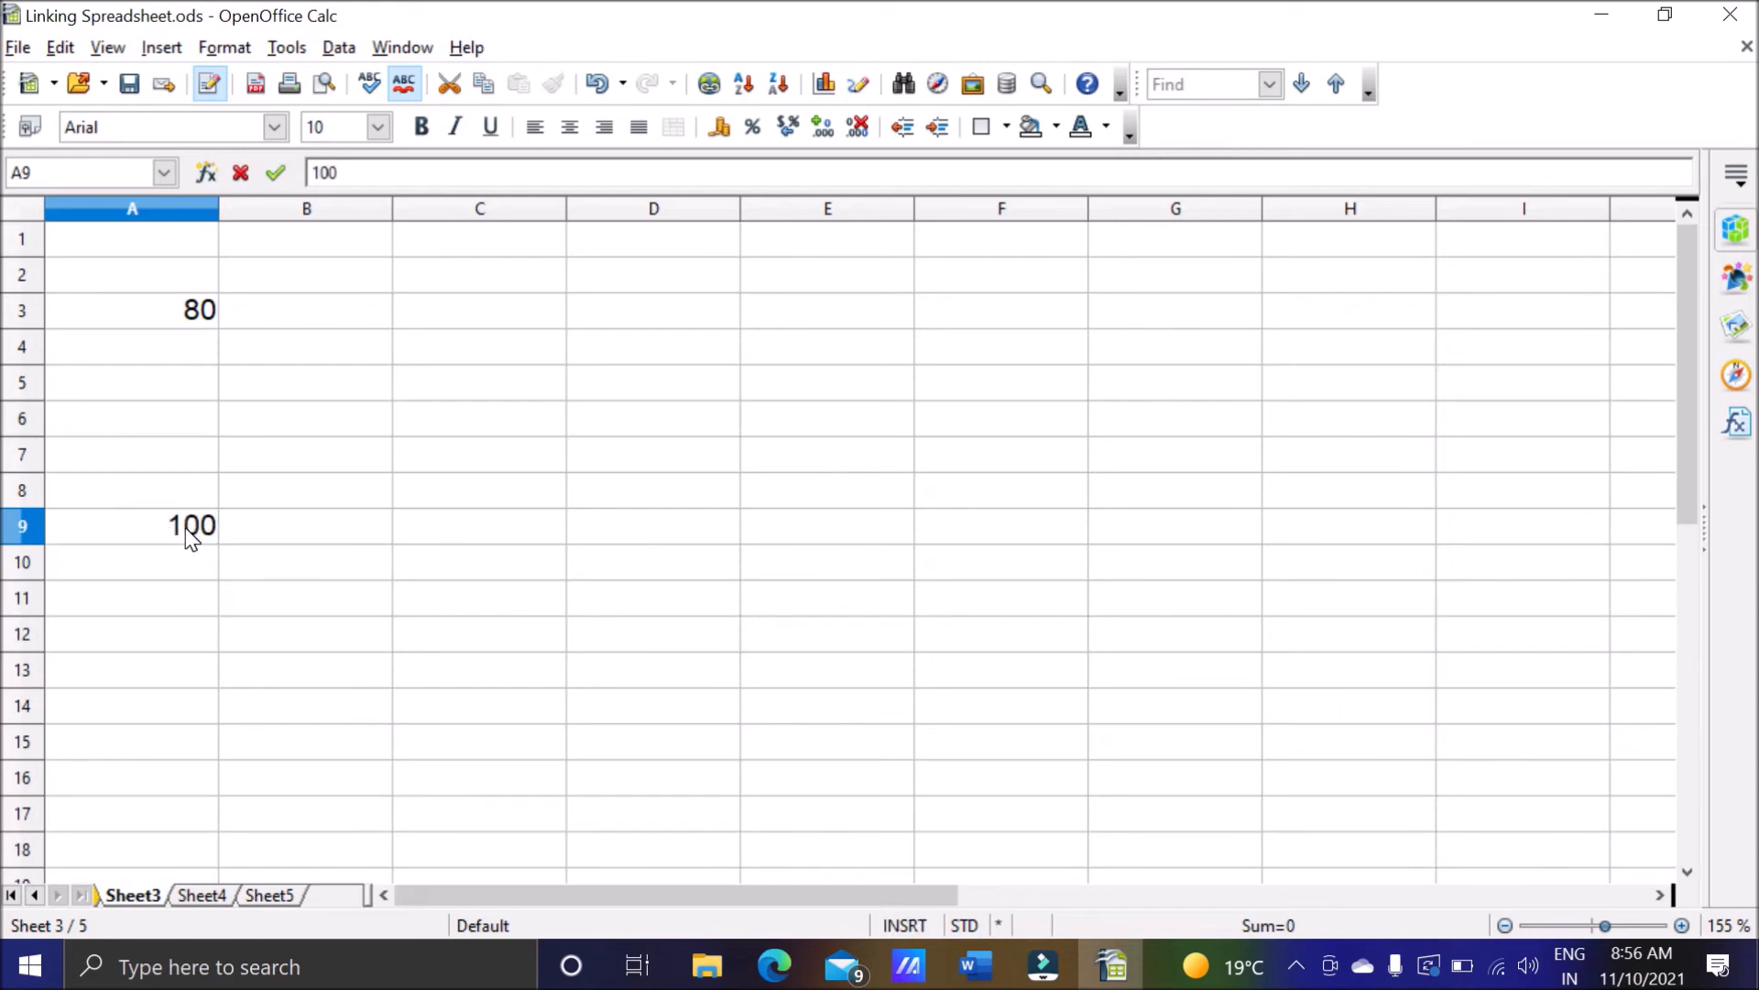
key("Return")
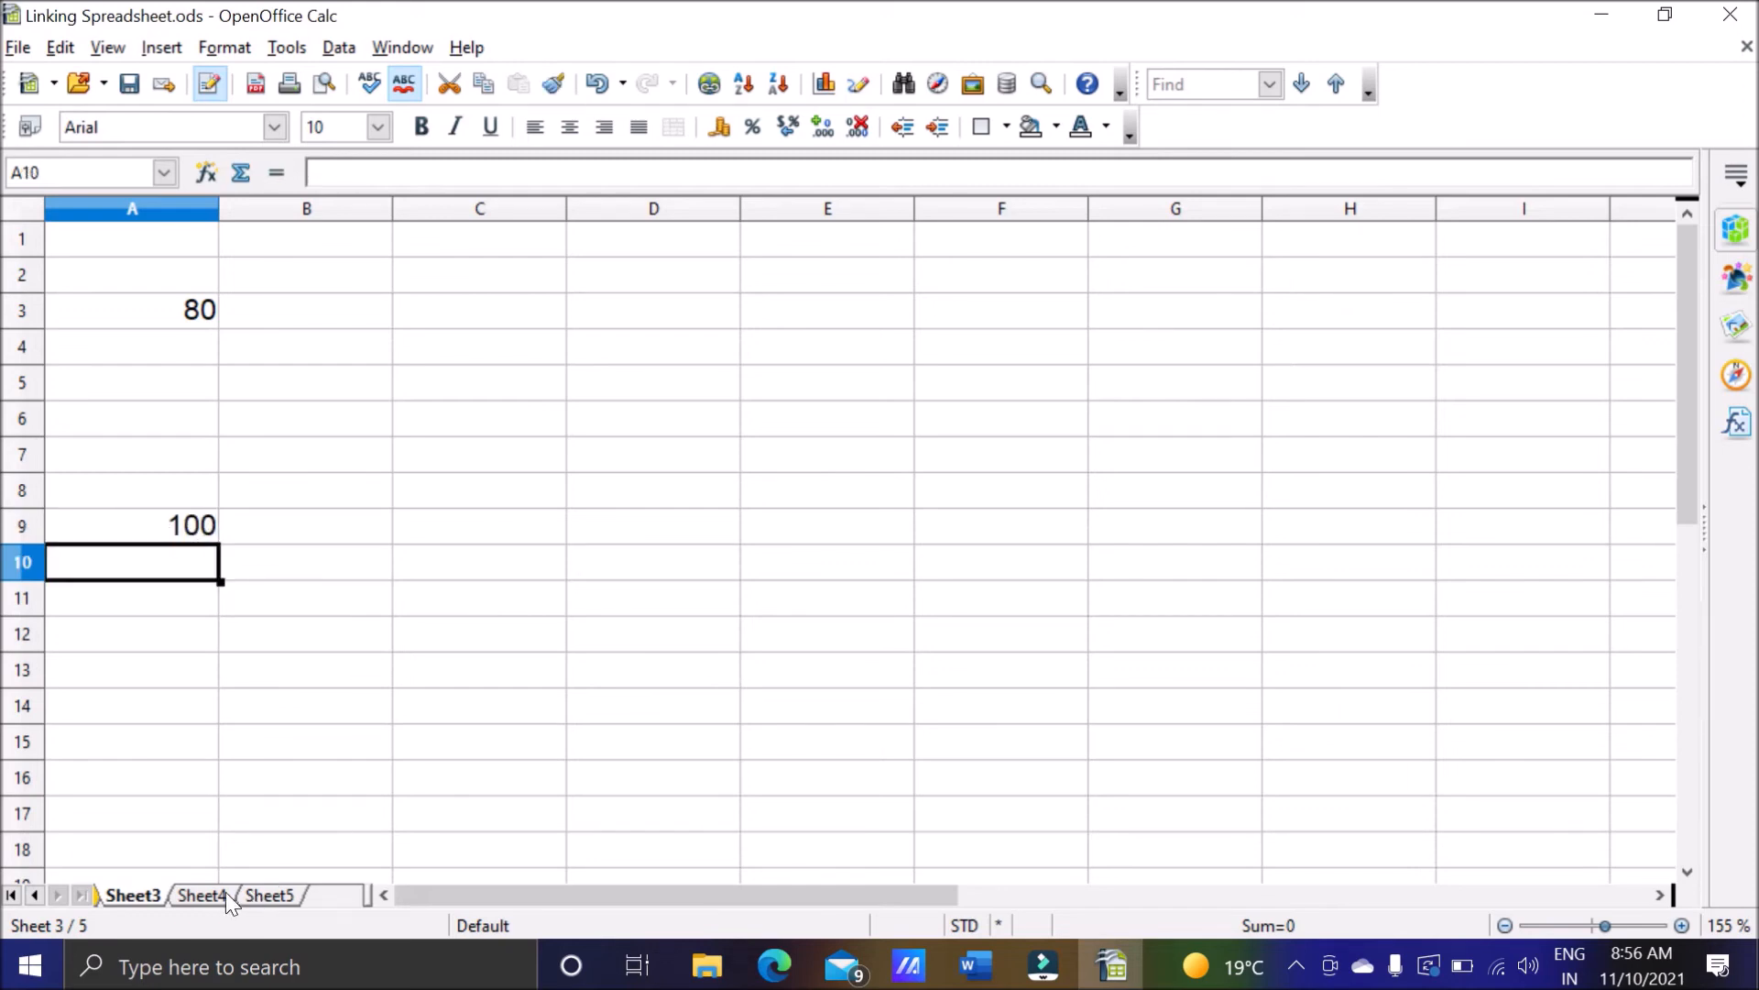
Enter 102 in cell A3 of Sheet4.
left_click(204, 894)
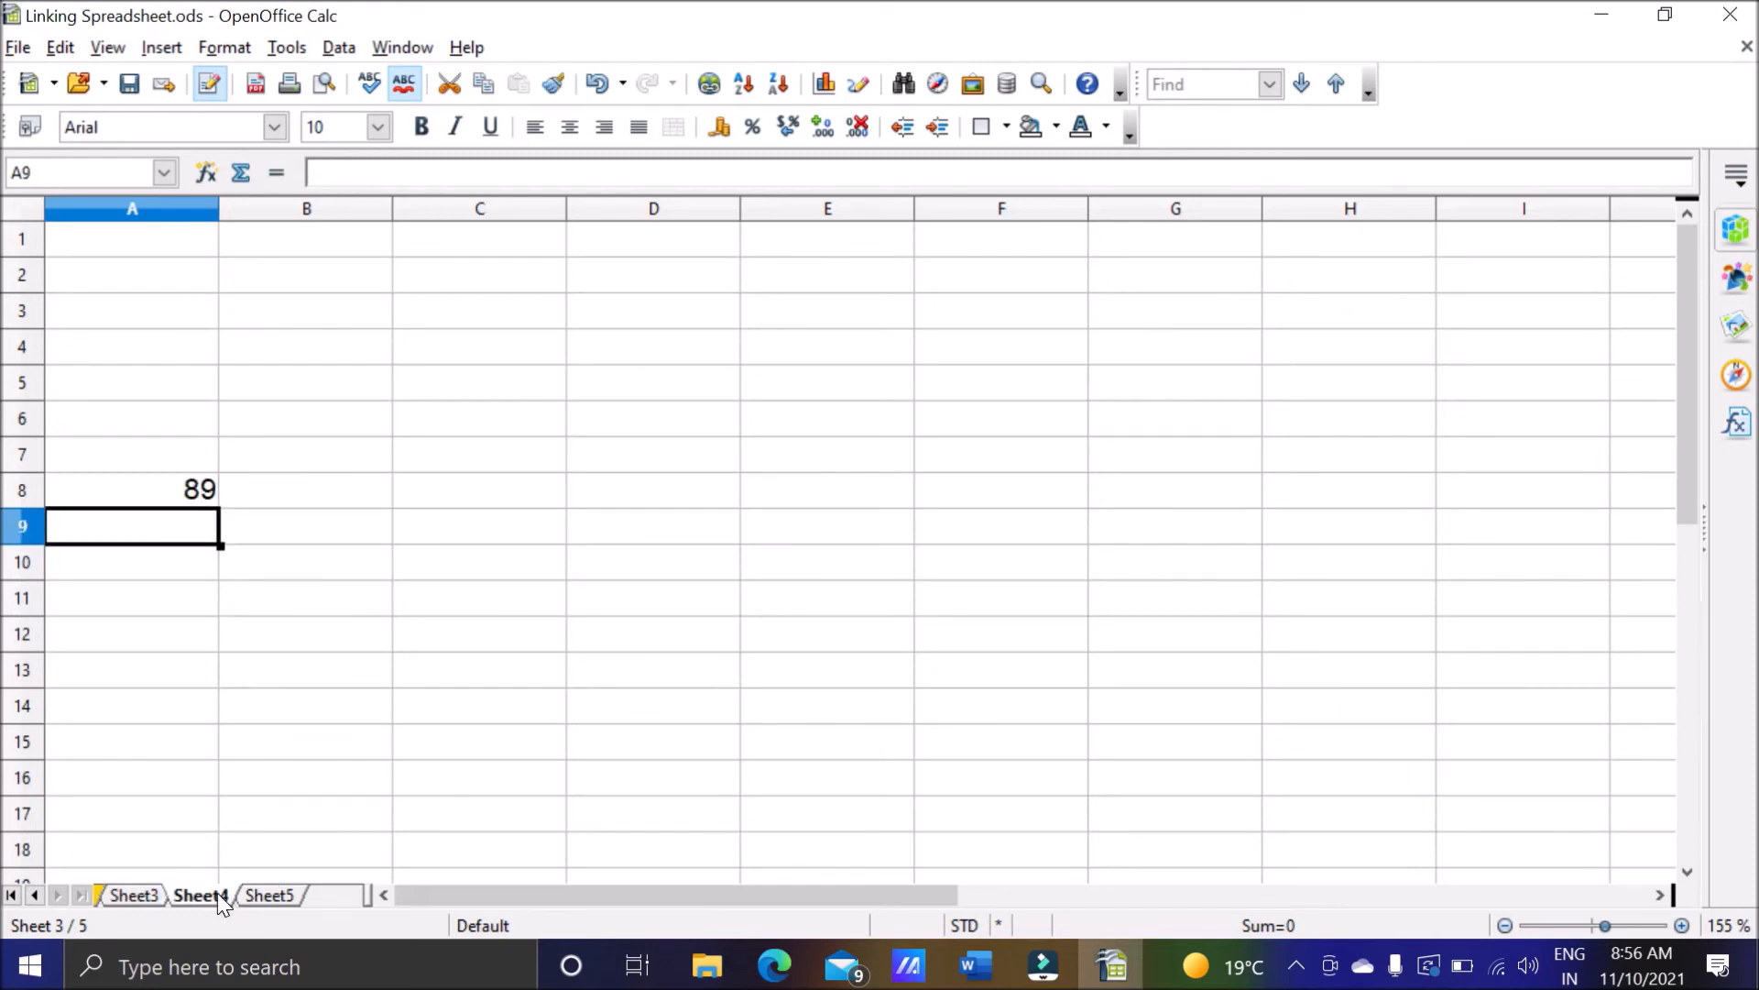
left_click(163, 317)
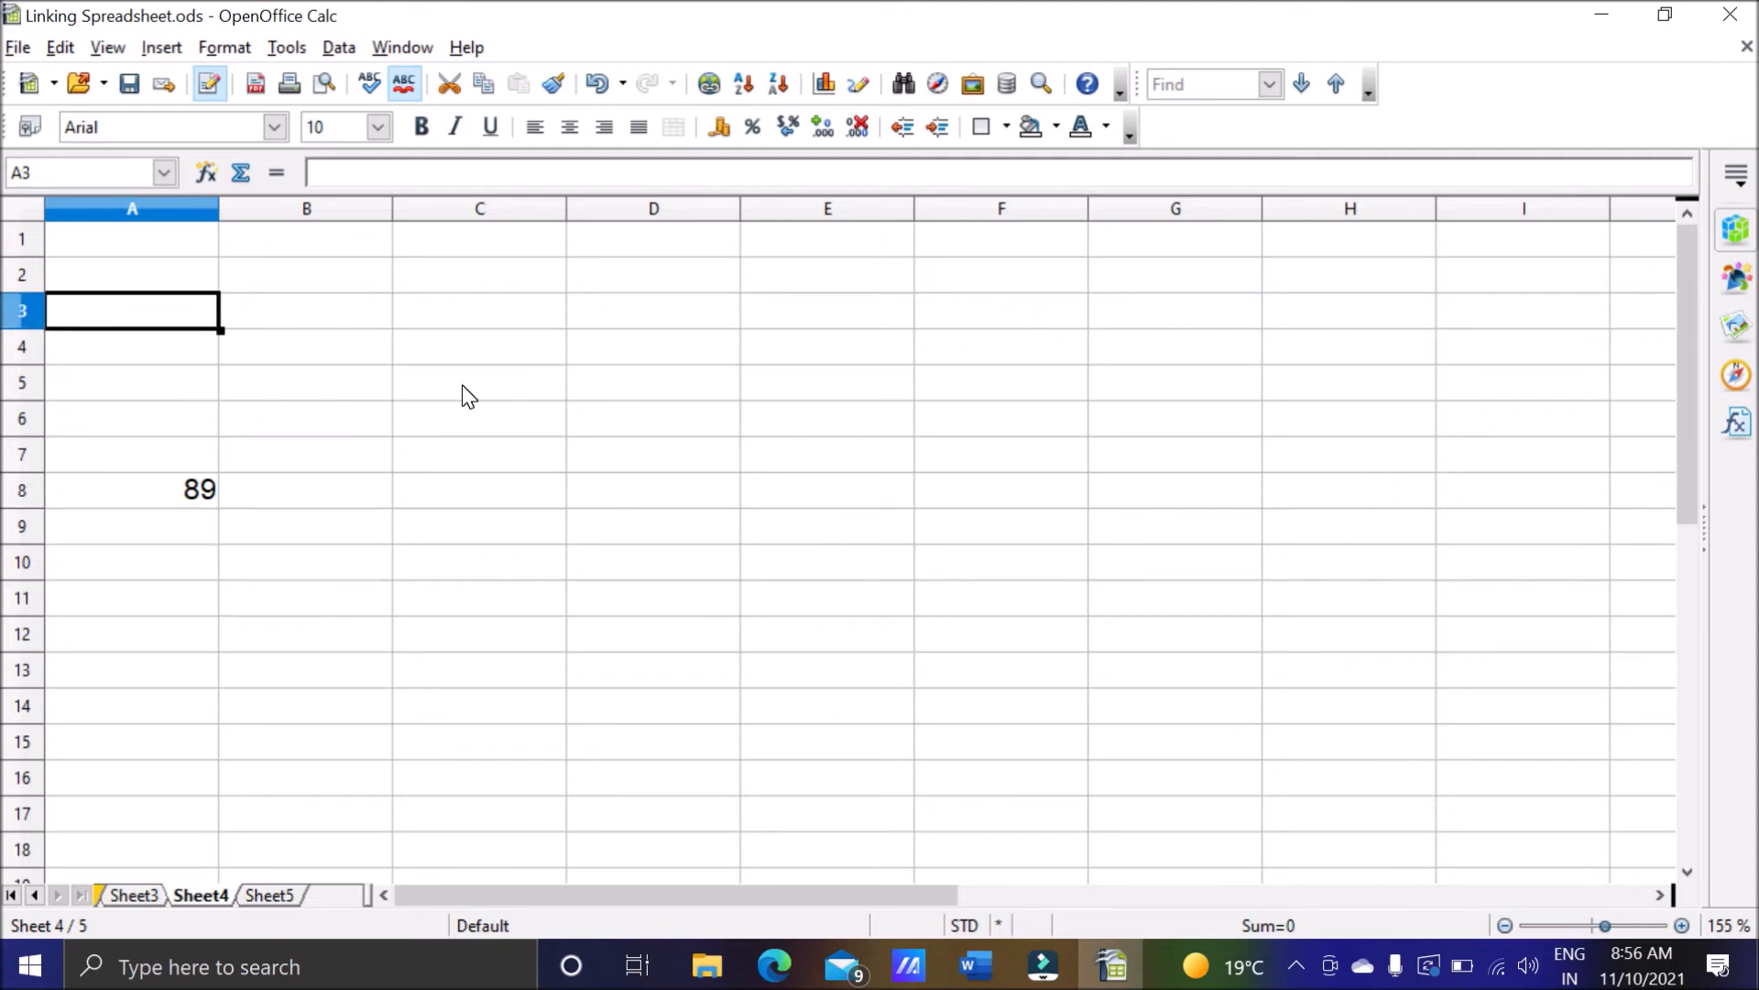
type("102")
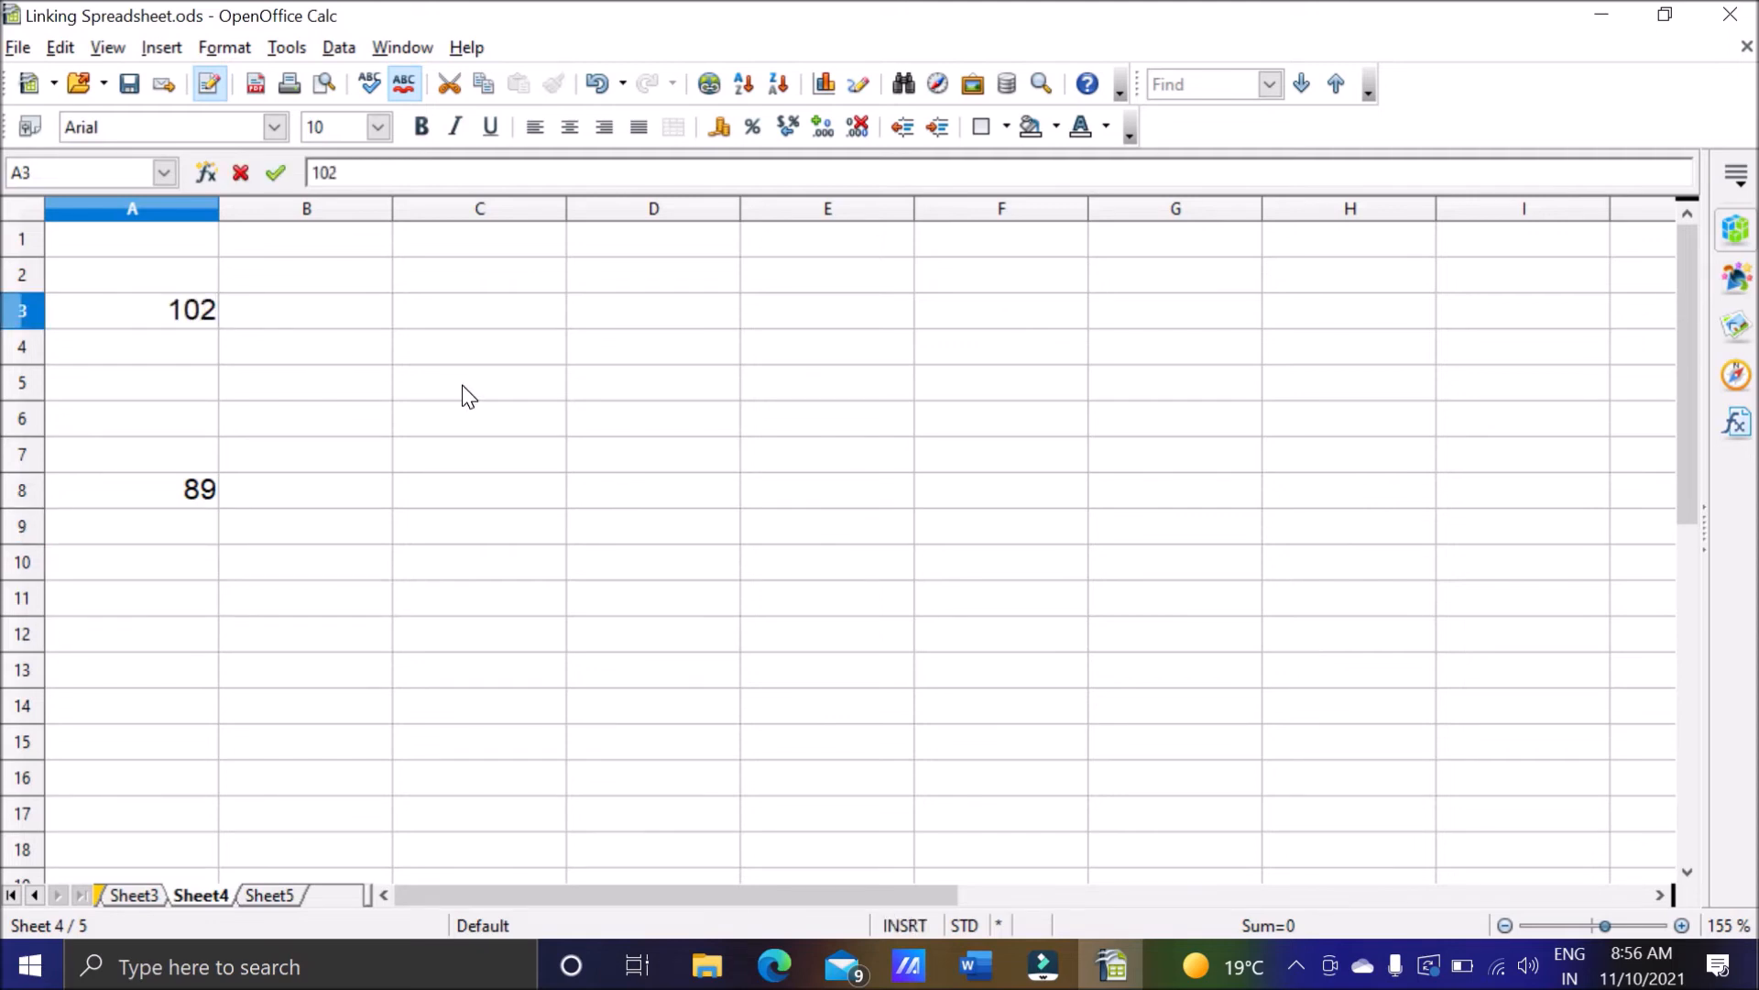
key("Return")
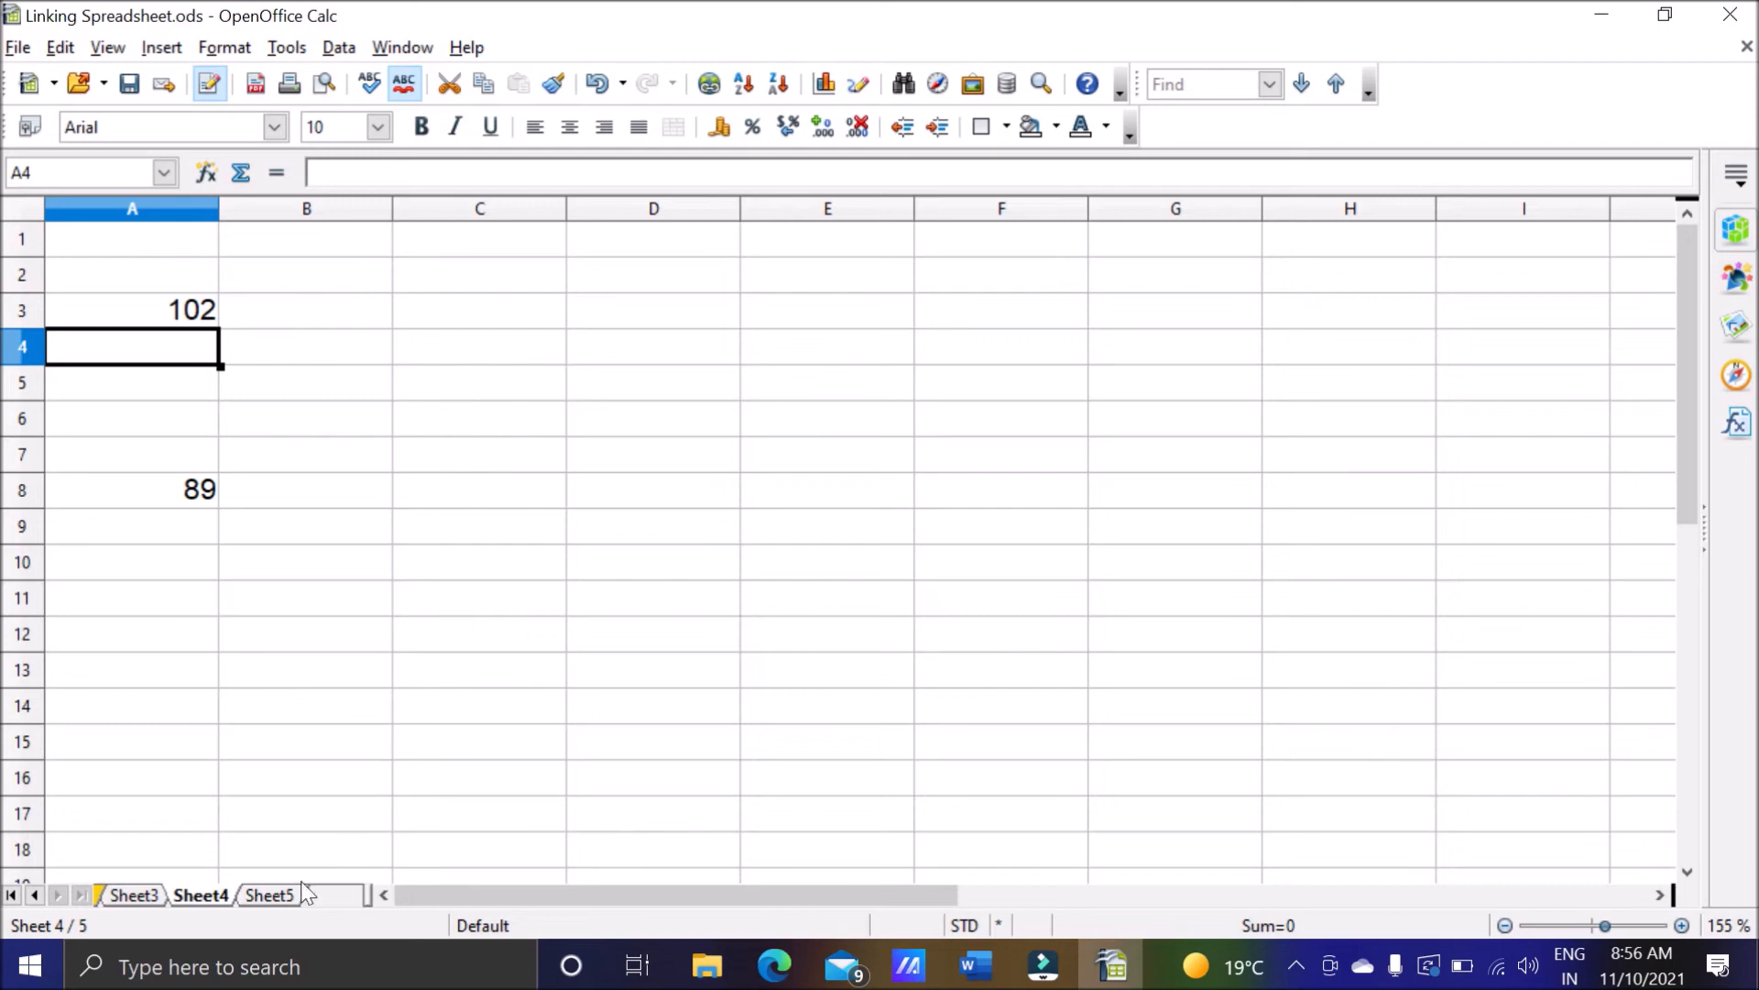
Start a formula in cell A10 of Sheet5 with the sheet name, giving =Sheet3.
left_click(268, 895)
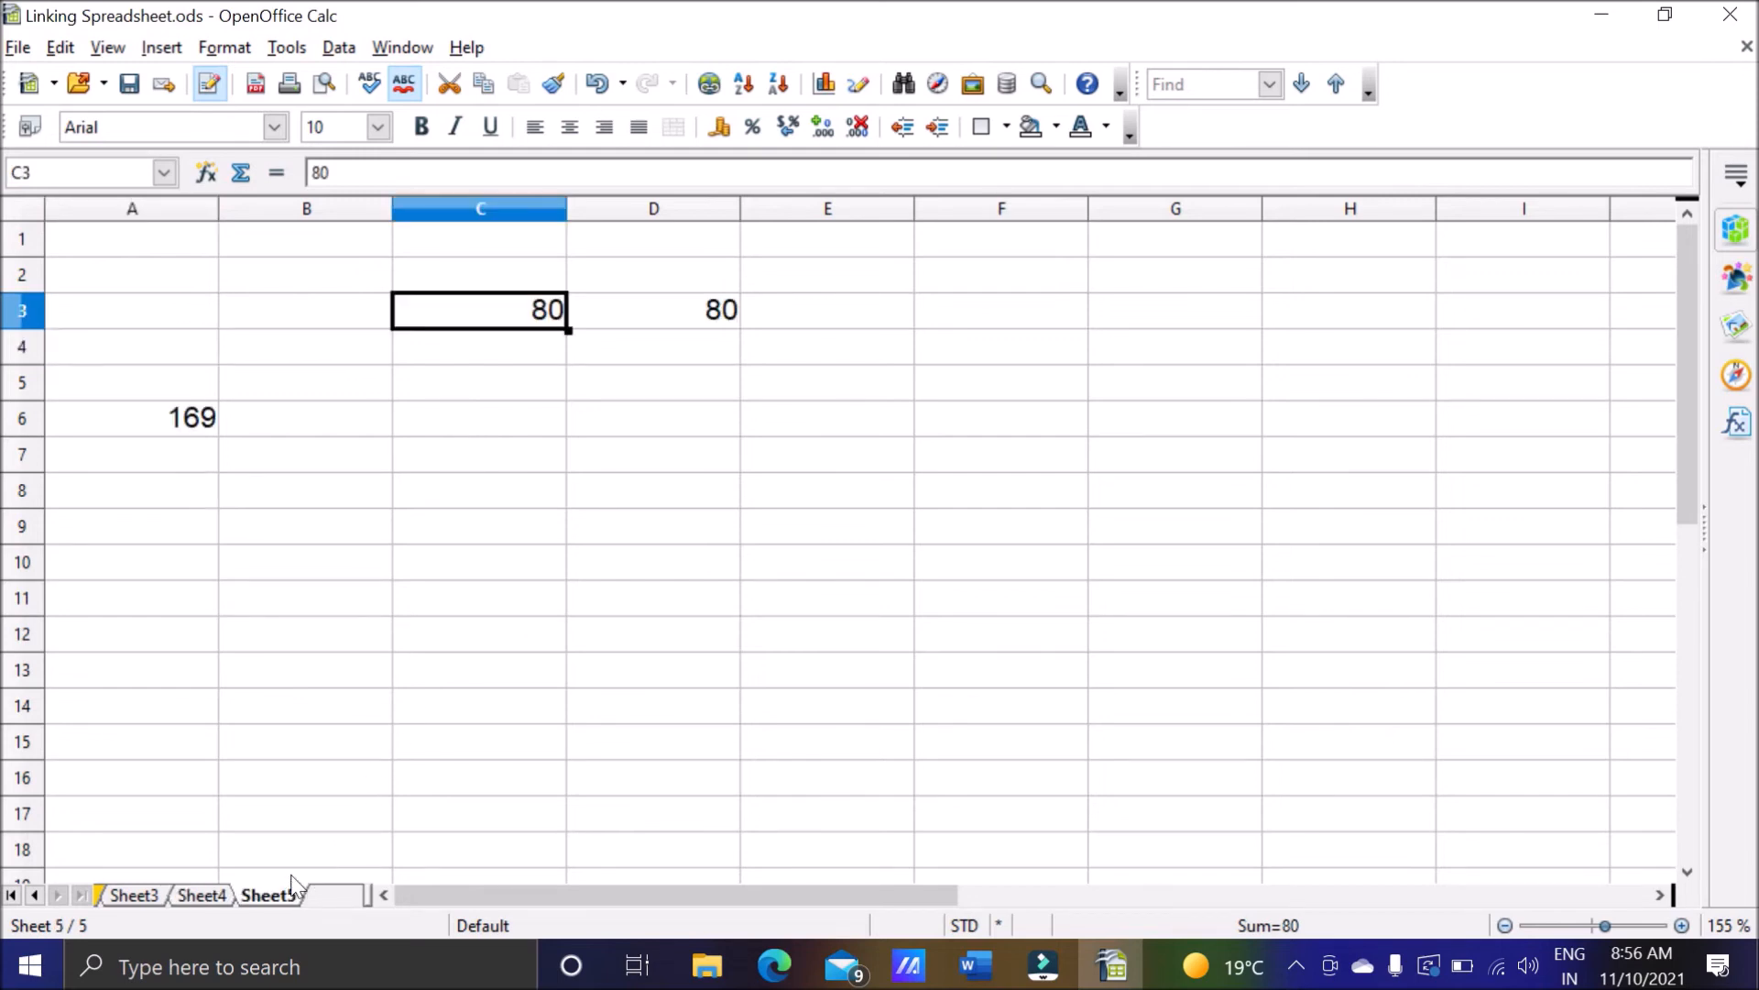
left_click(180, 580)
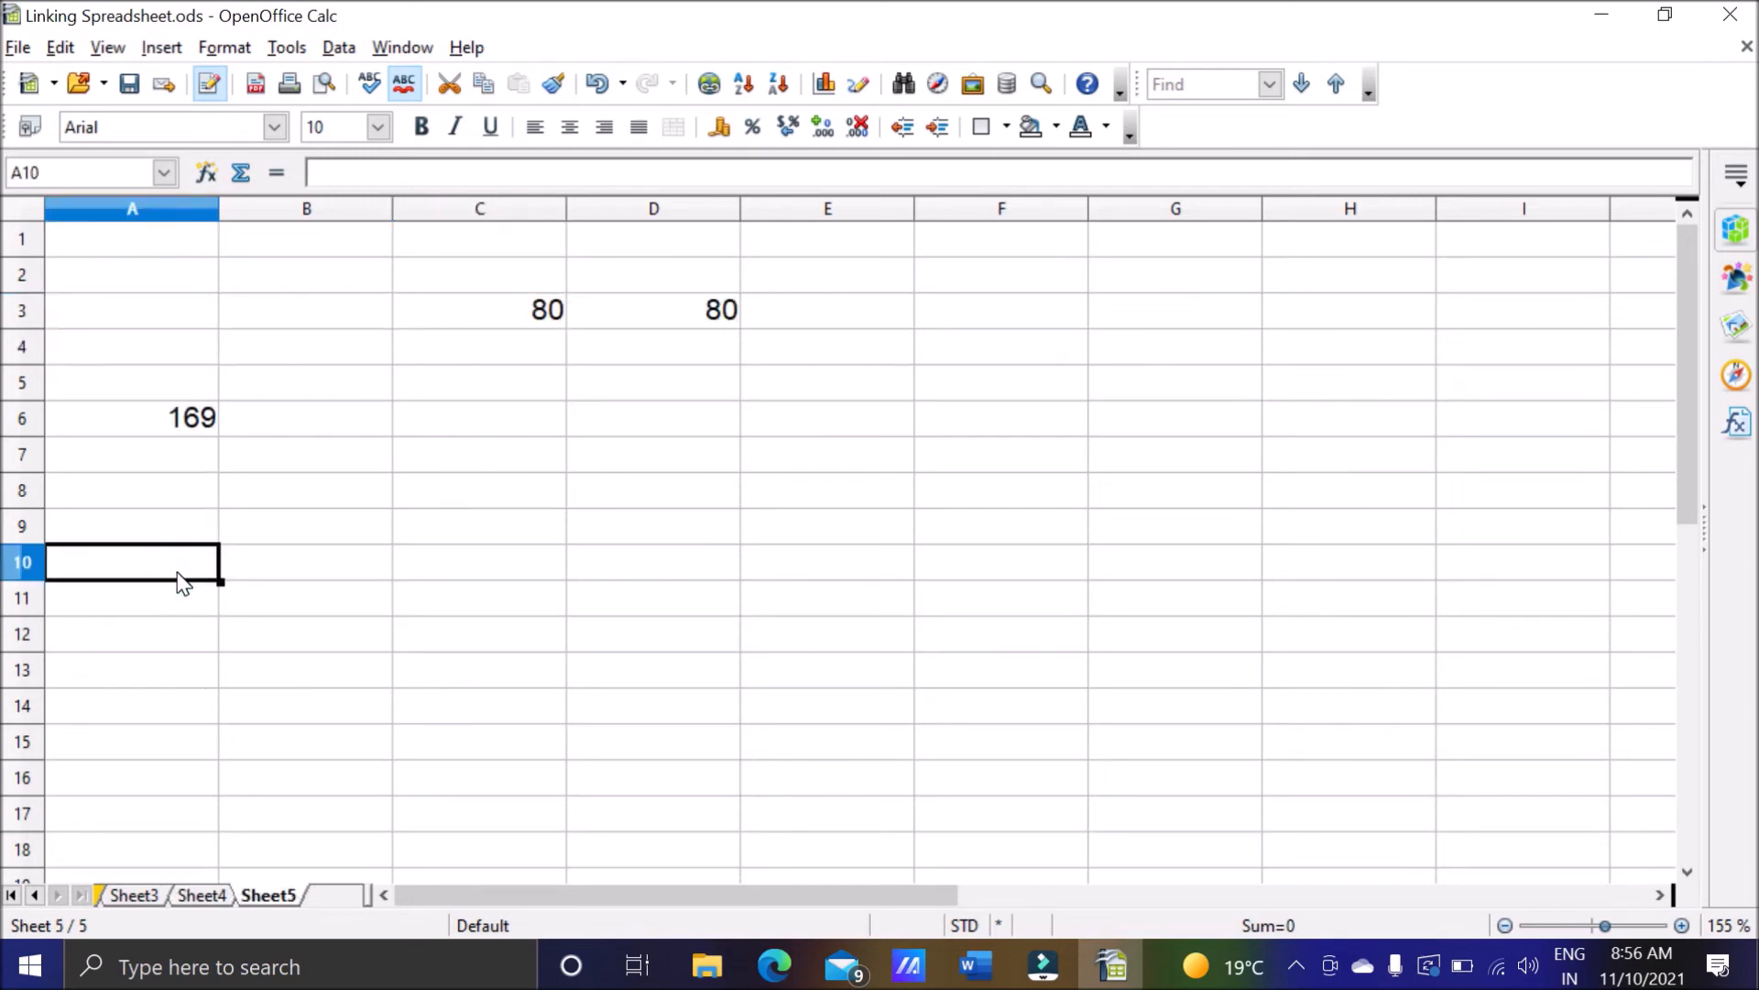
type("=")
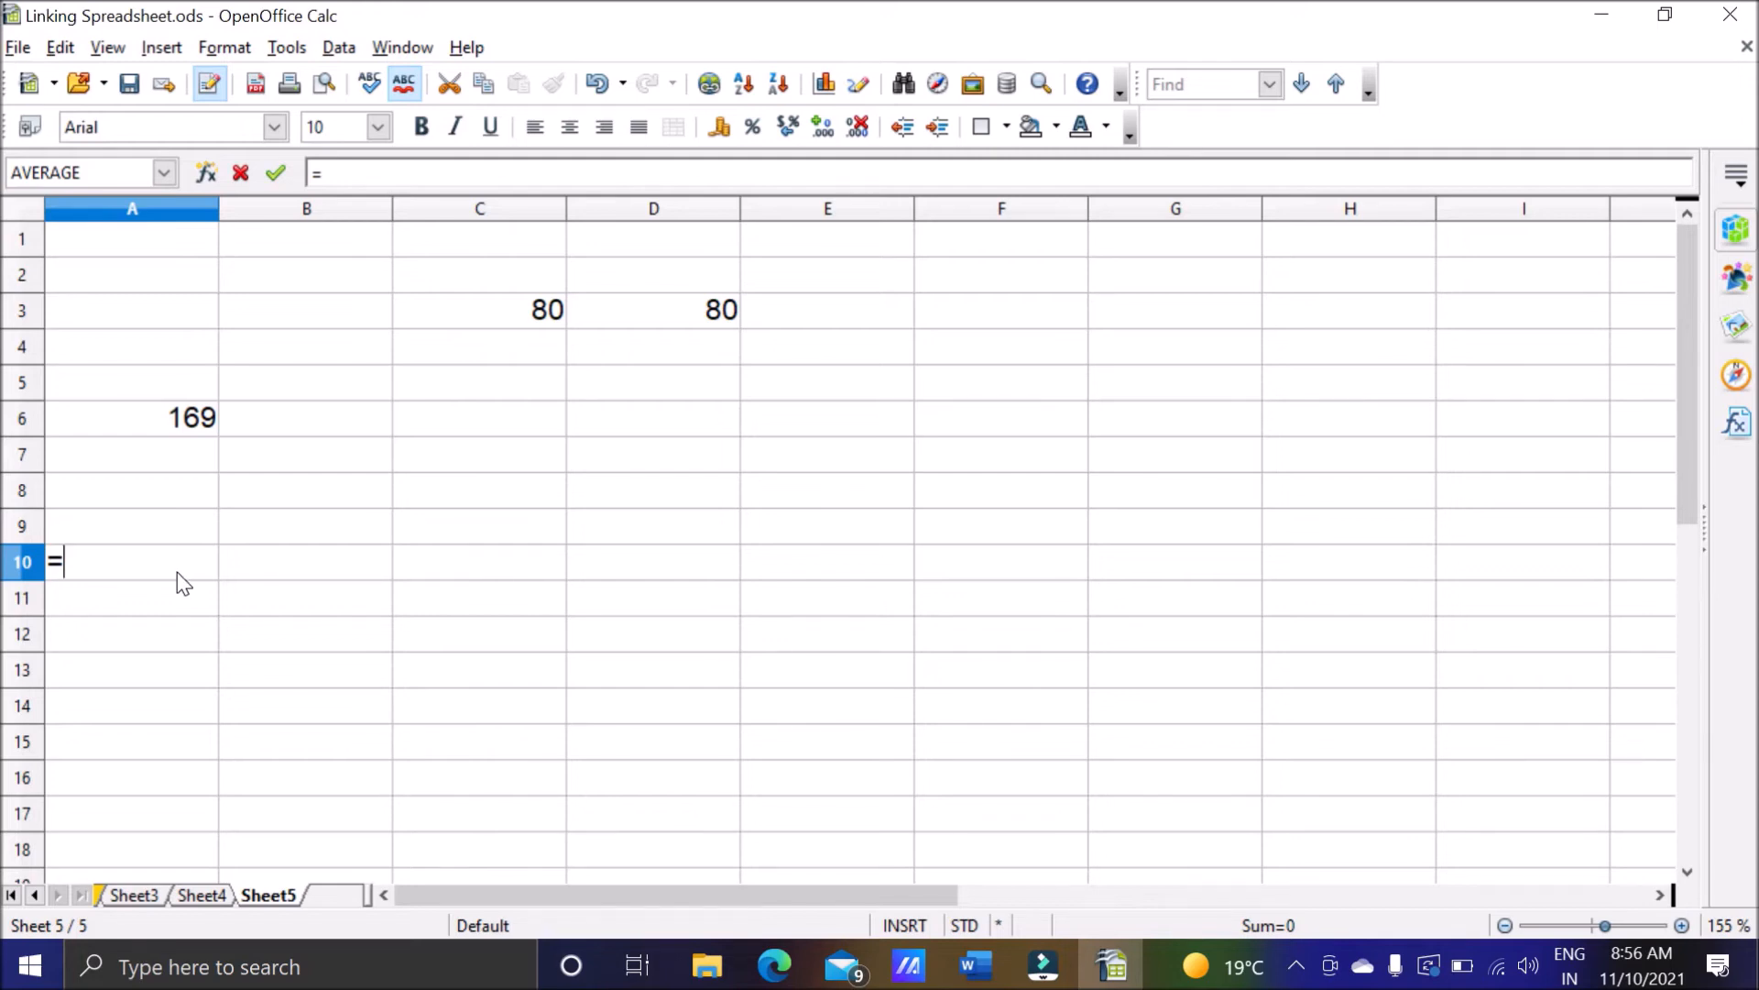
type("Sheet")
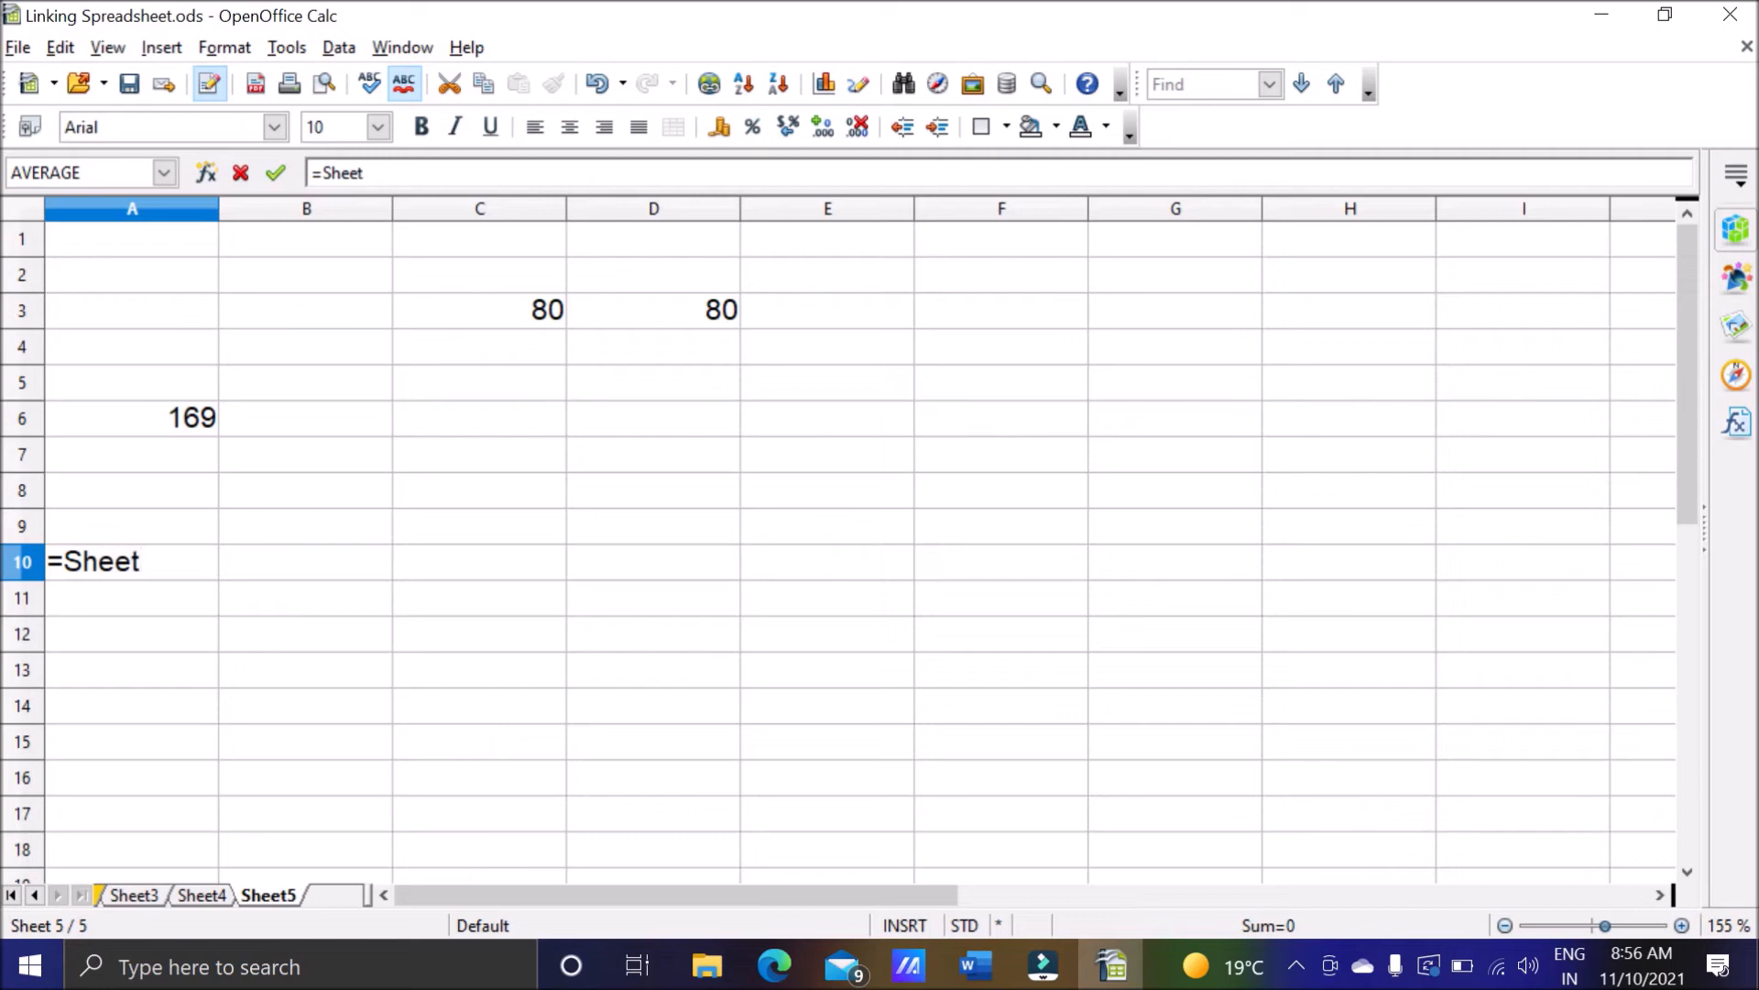
type("3")
type("'")
key("Left")
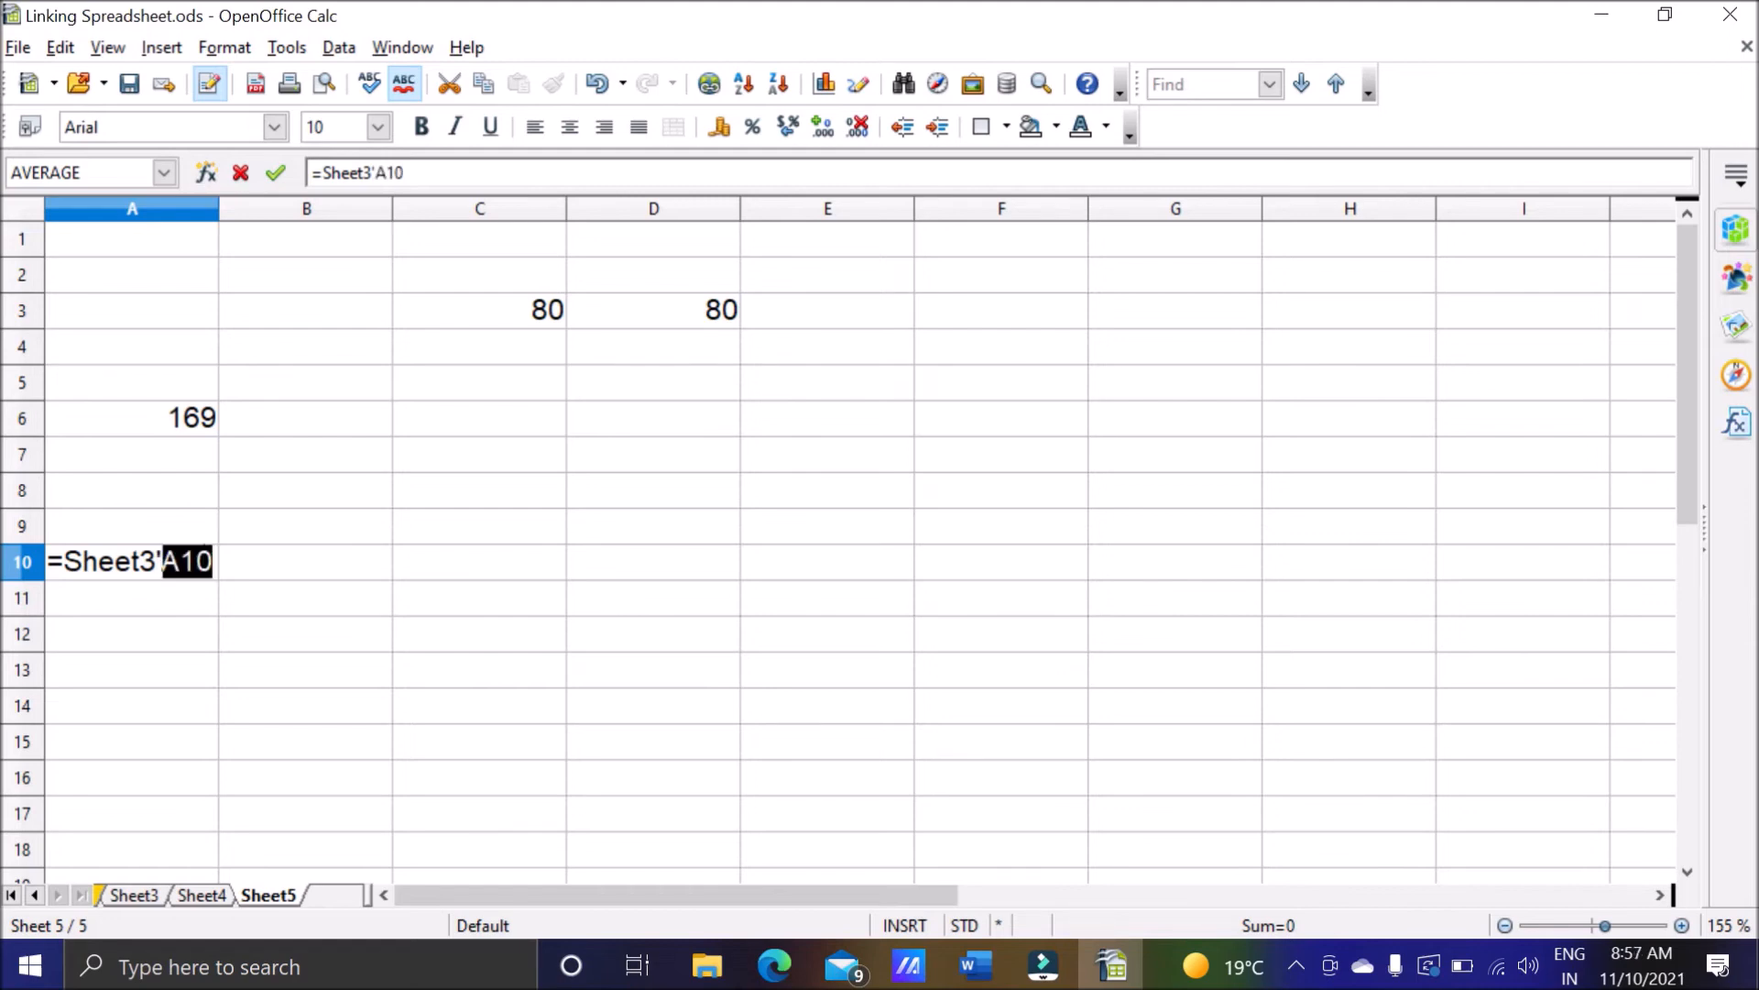
key("BackSpace")
key("BackSpace")
key("BackSpace")
key("BackSpace")
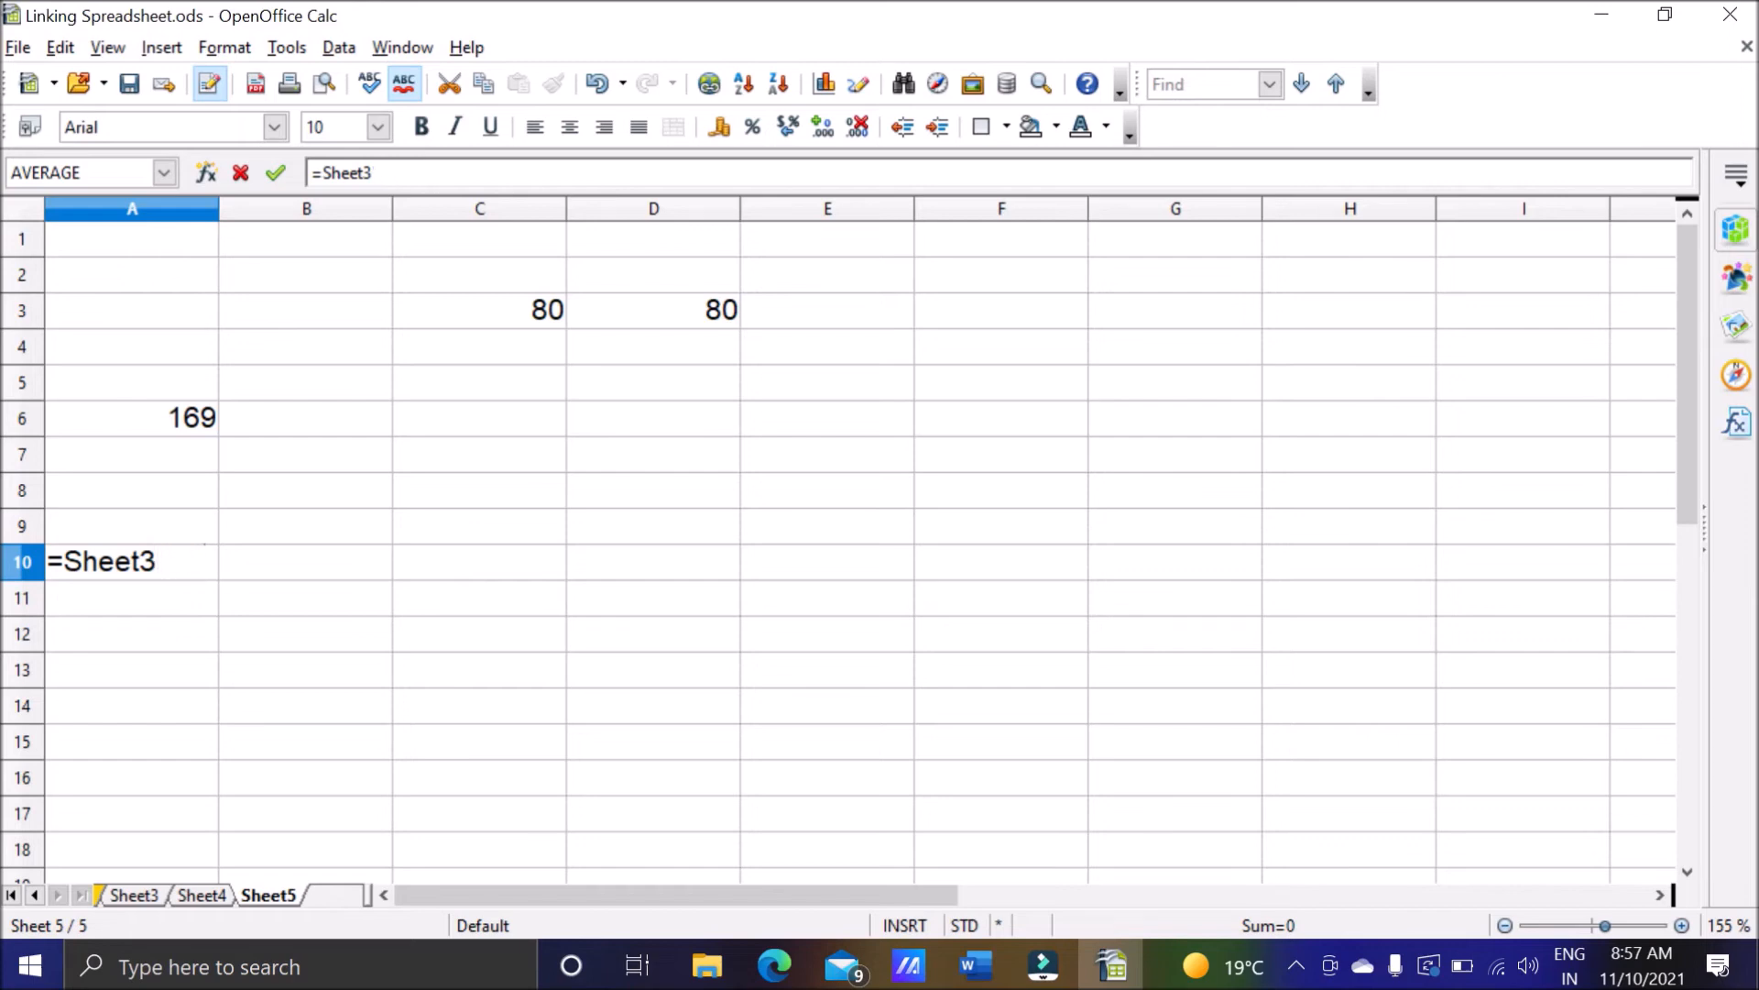
left_click(62, 560)
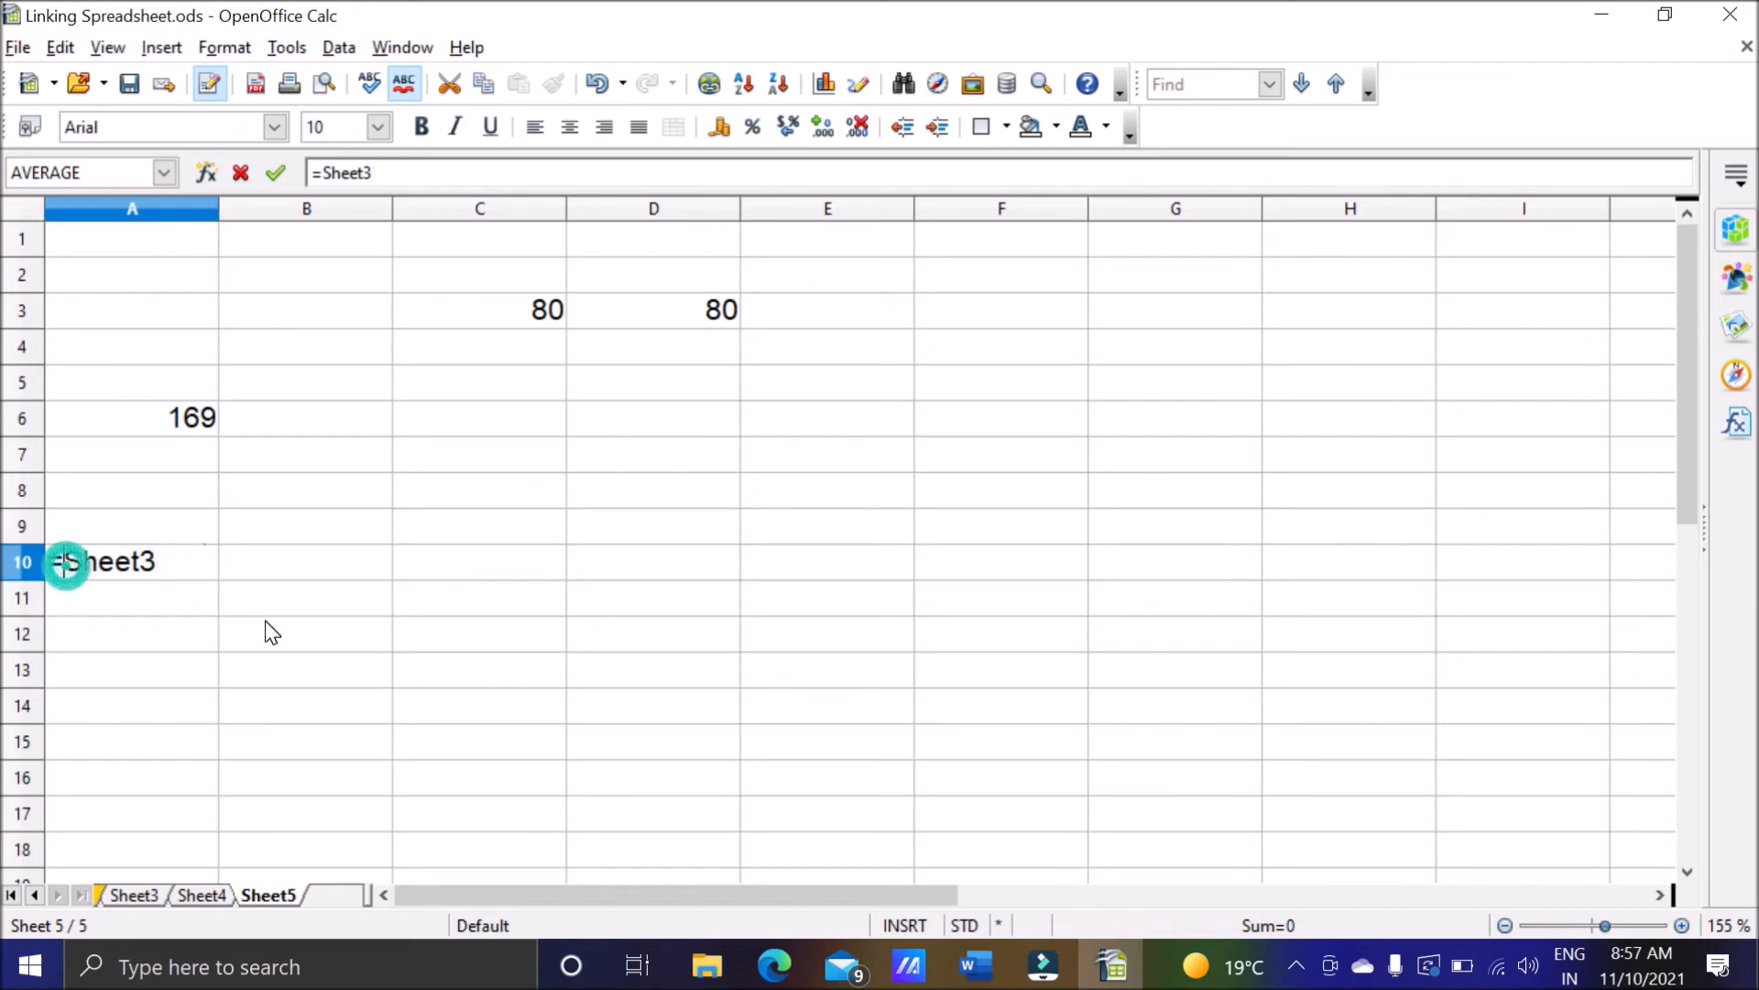
type("'")
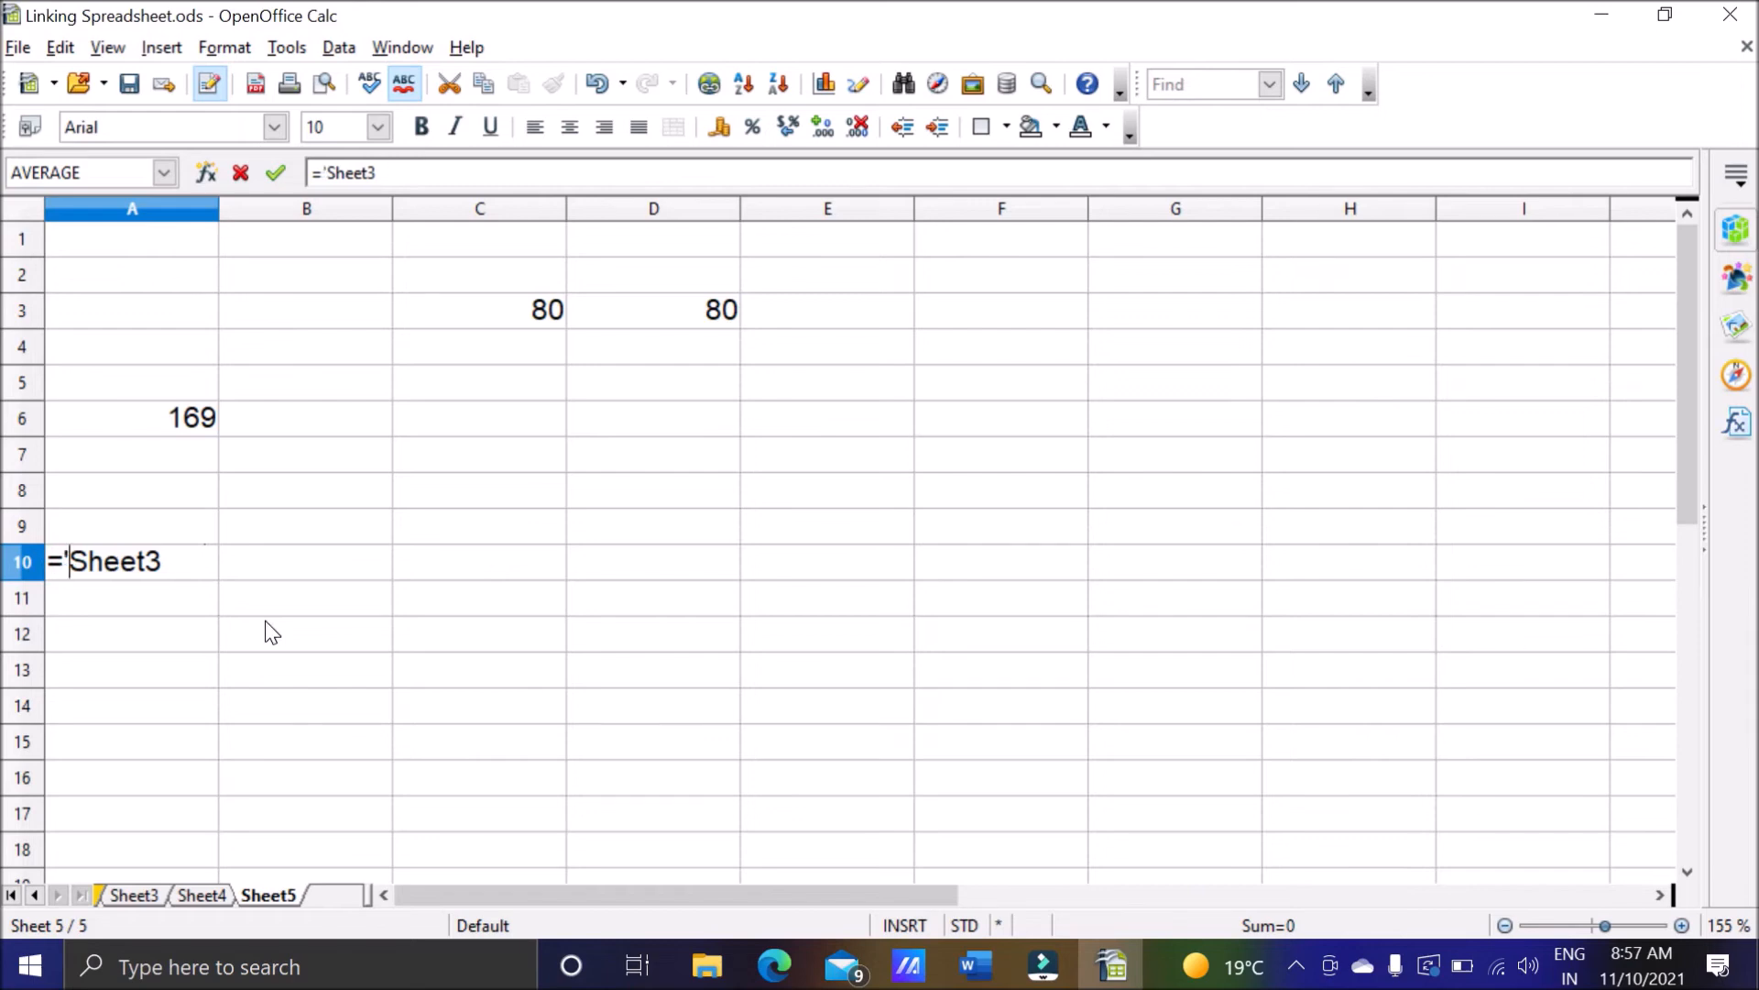
key("BackSpace")
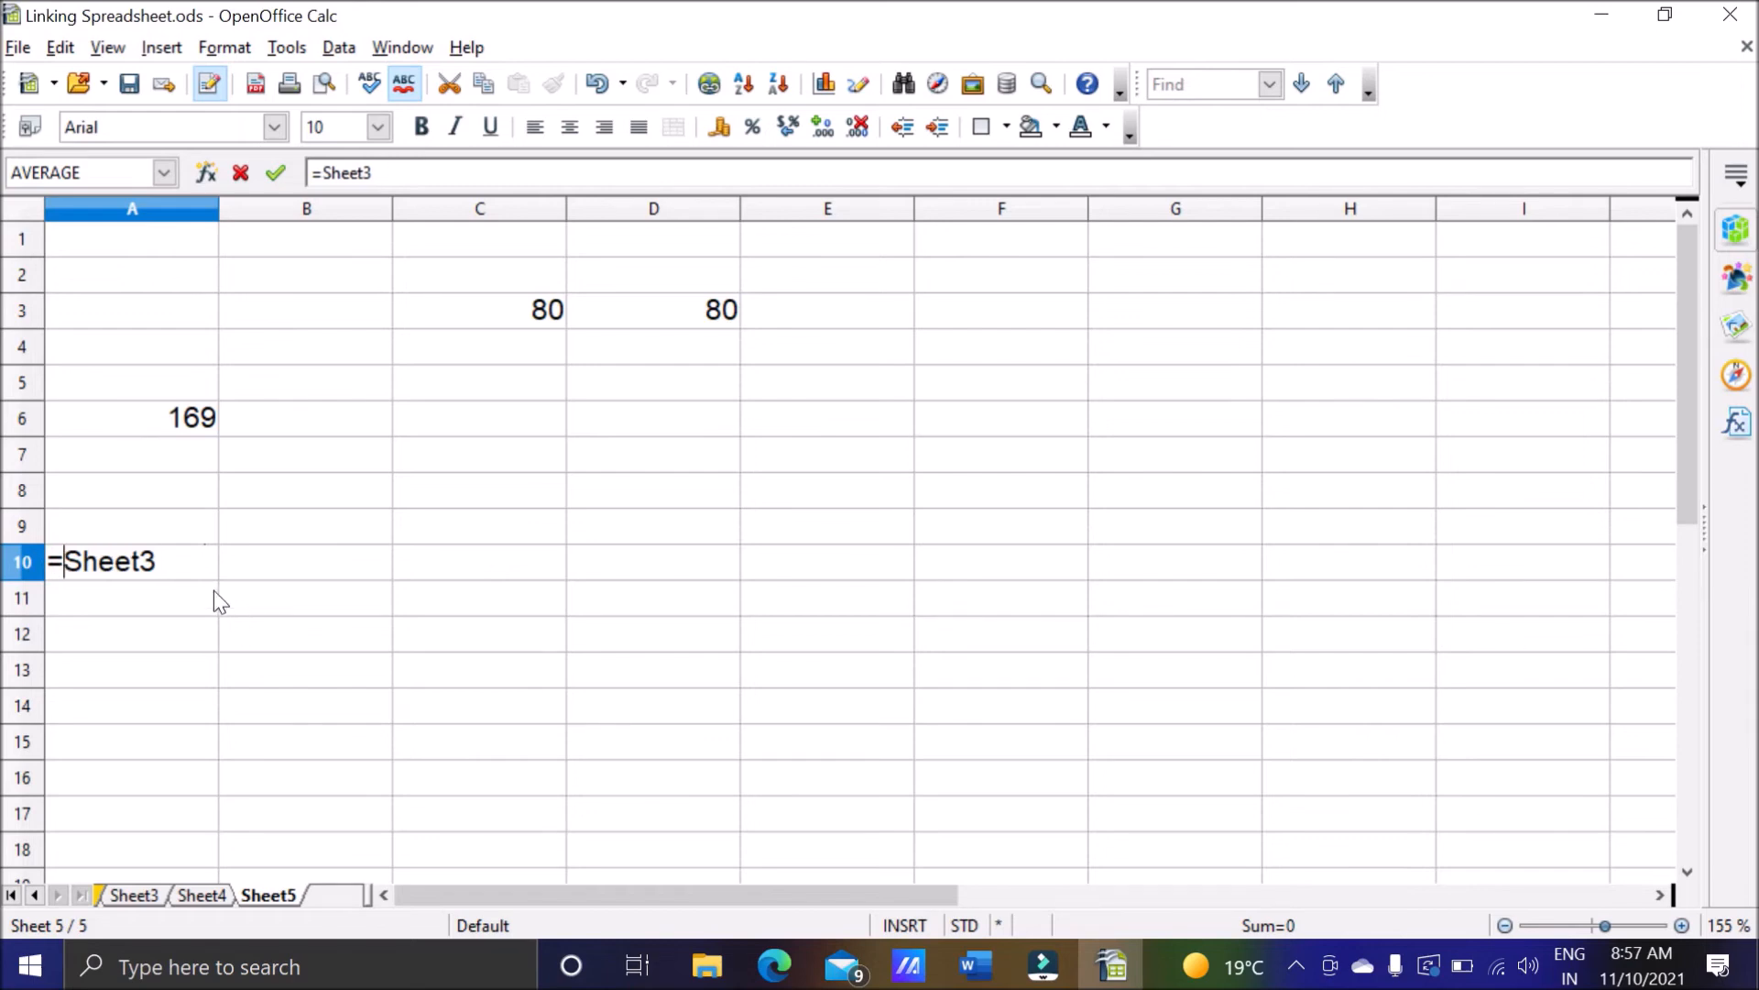
Check the source cell on Sheet3 and extend the formula in cell A10 of Sheet5 to =Sheet3.a9.
left_click(177, 562)
left_click(155, 896)
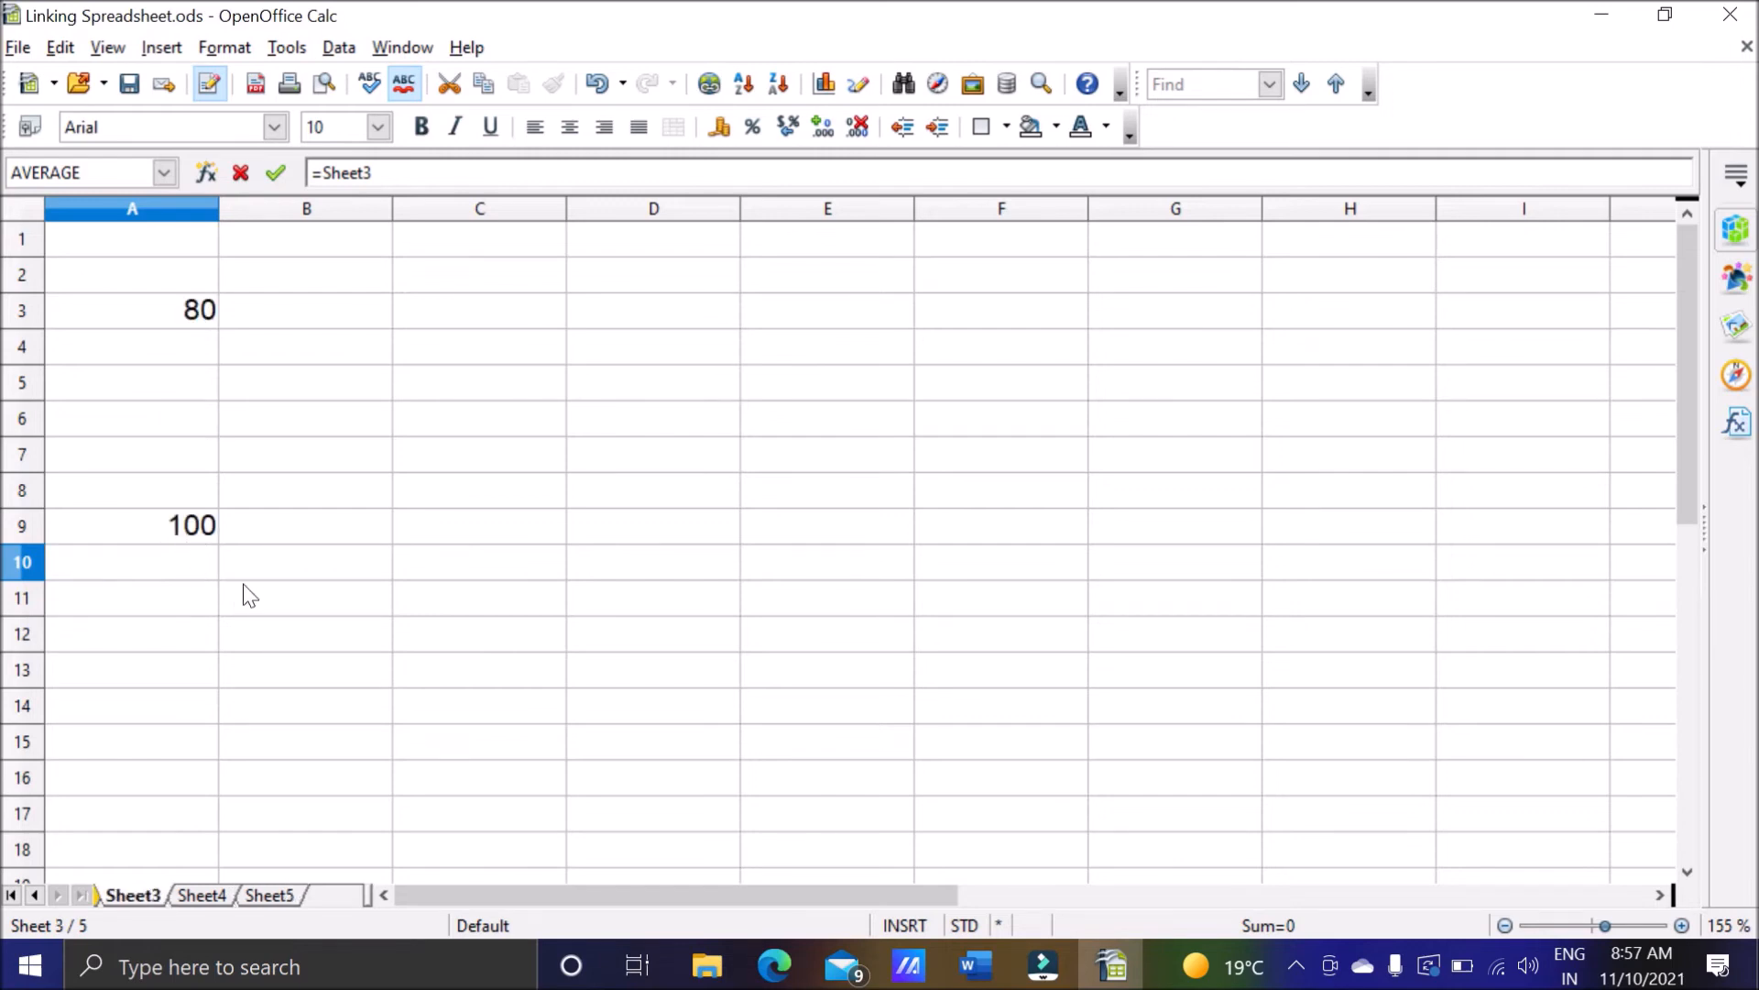
left_click(270, 893)
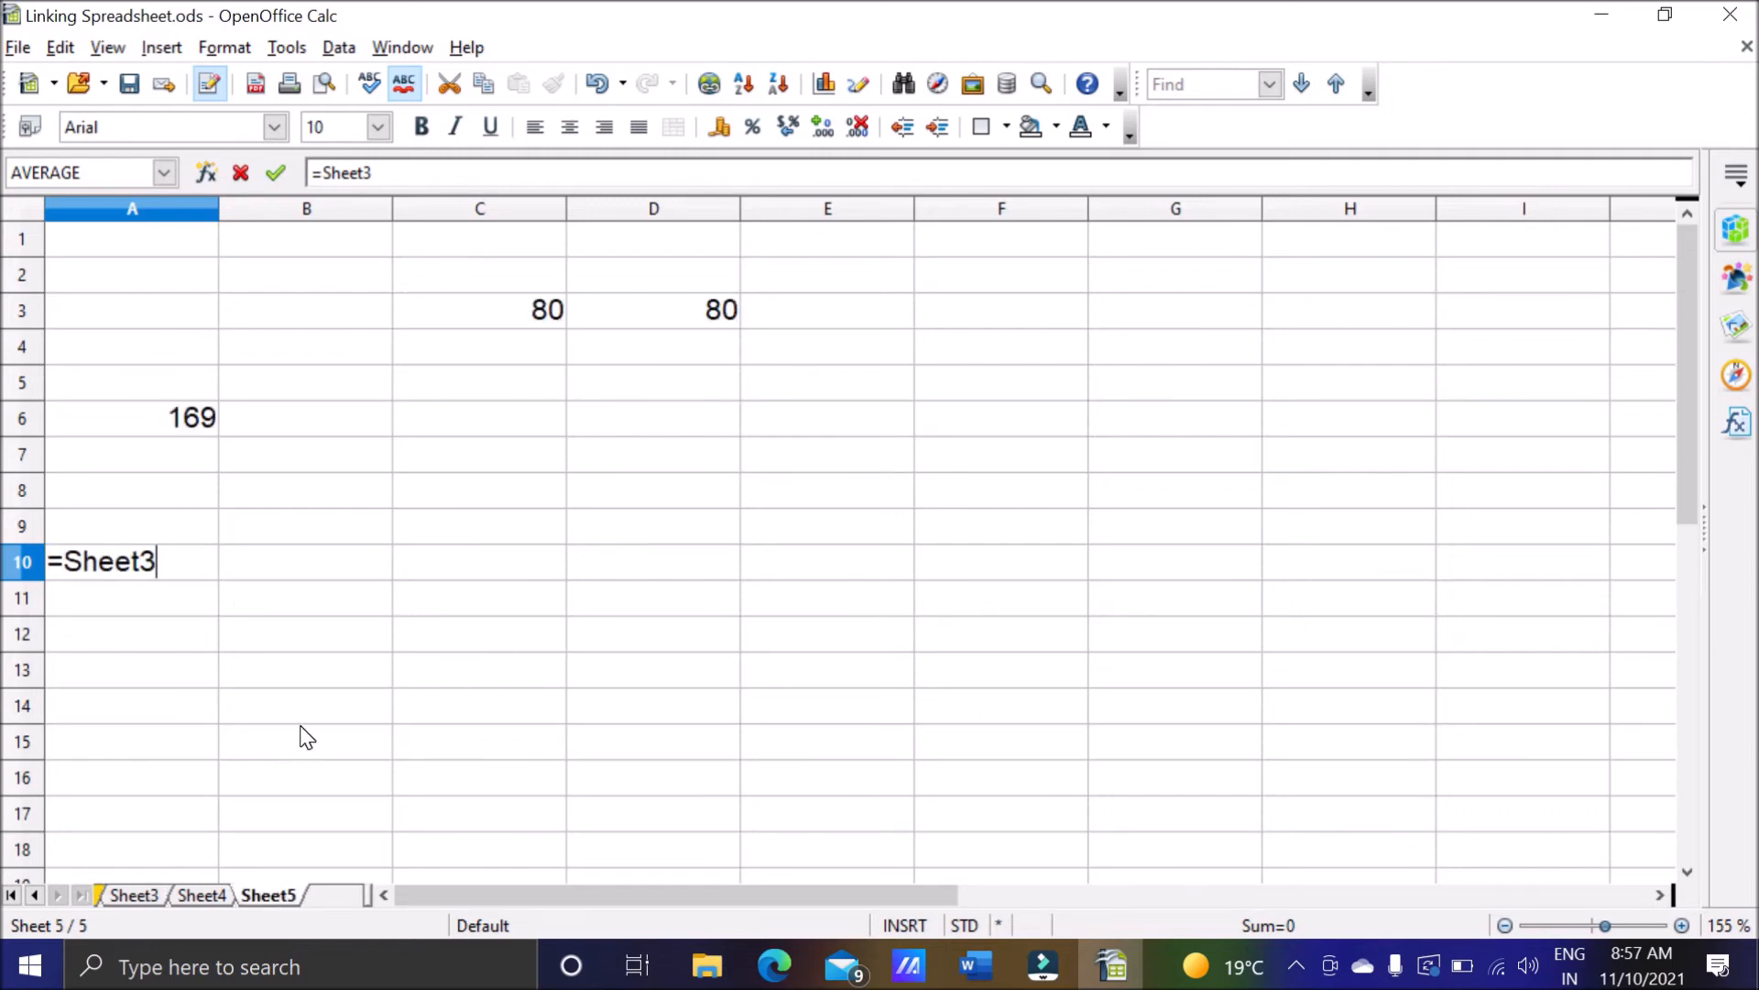
type(".a")
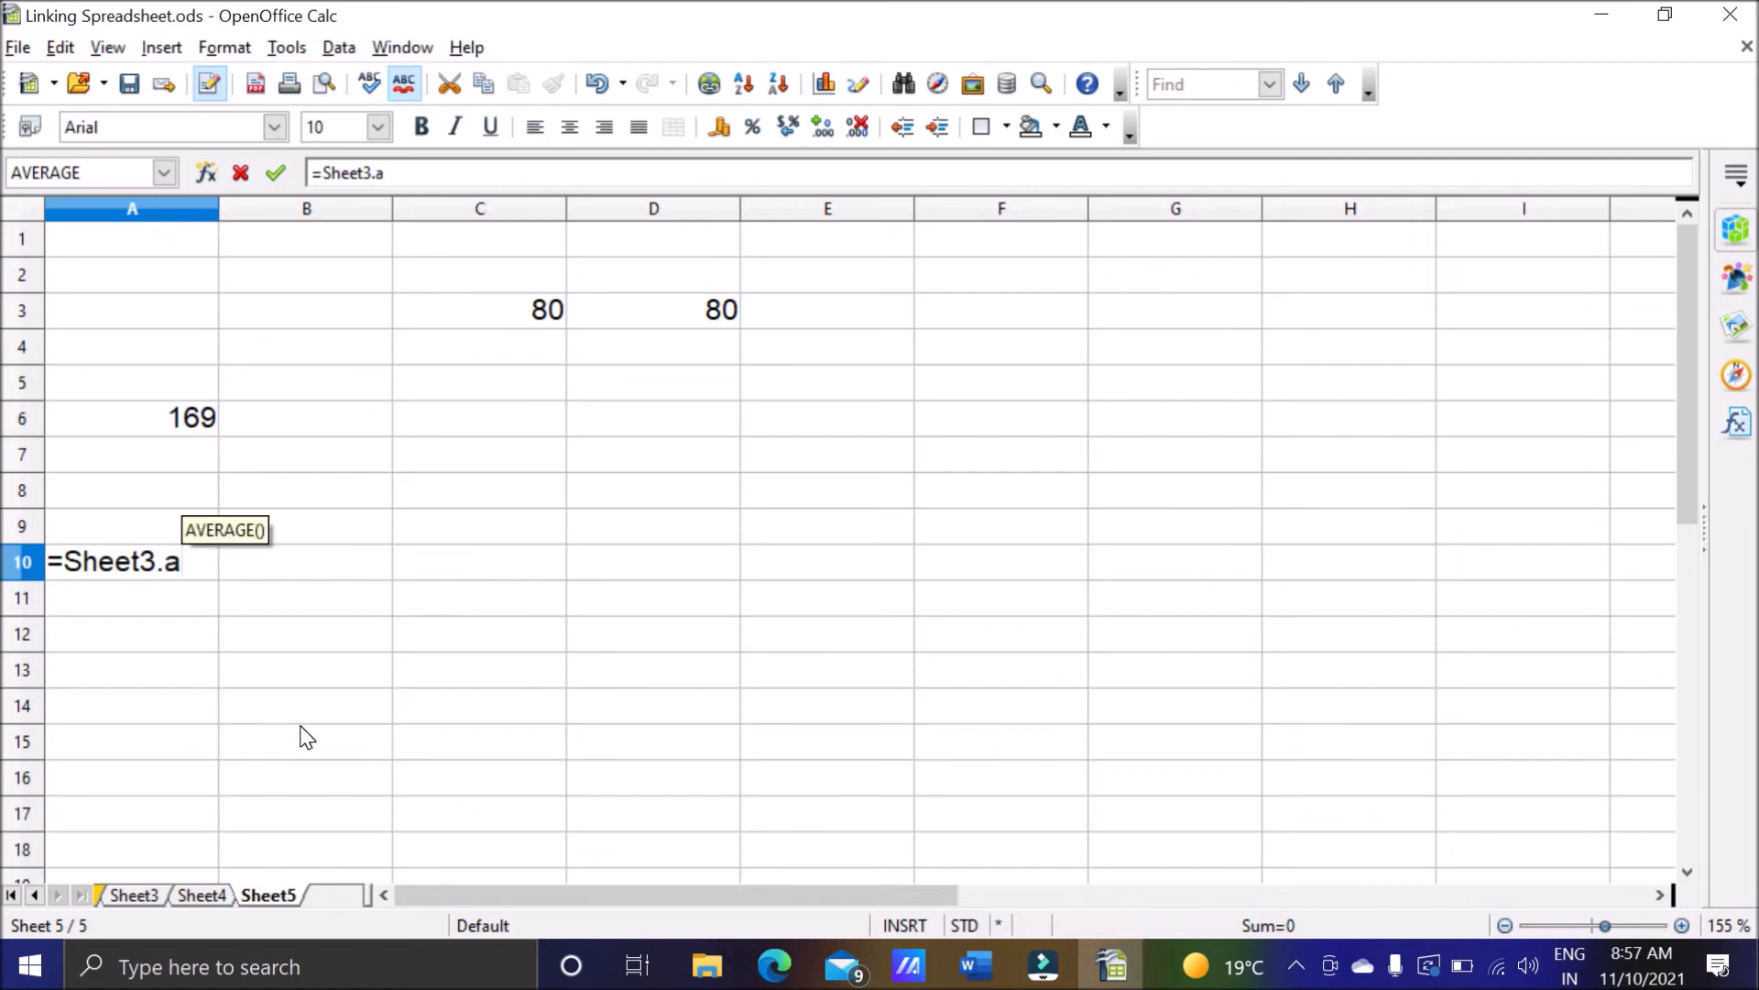
type("9")
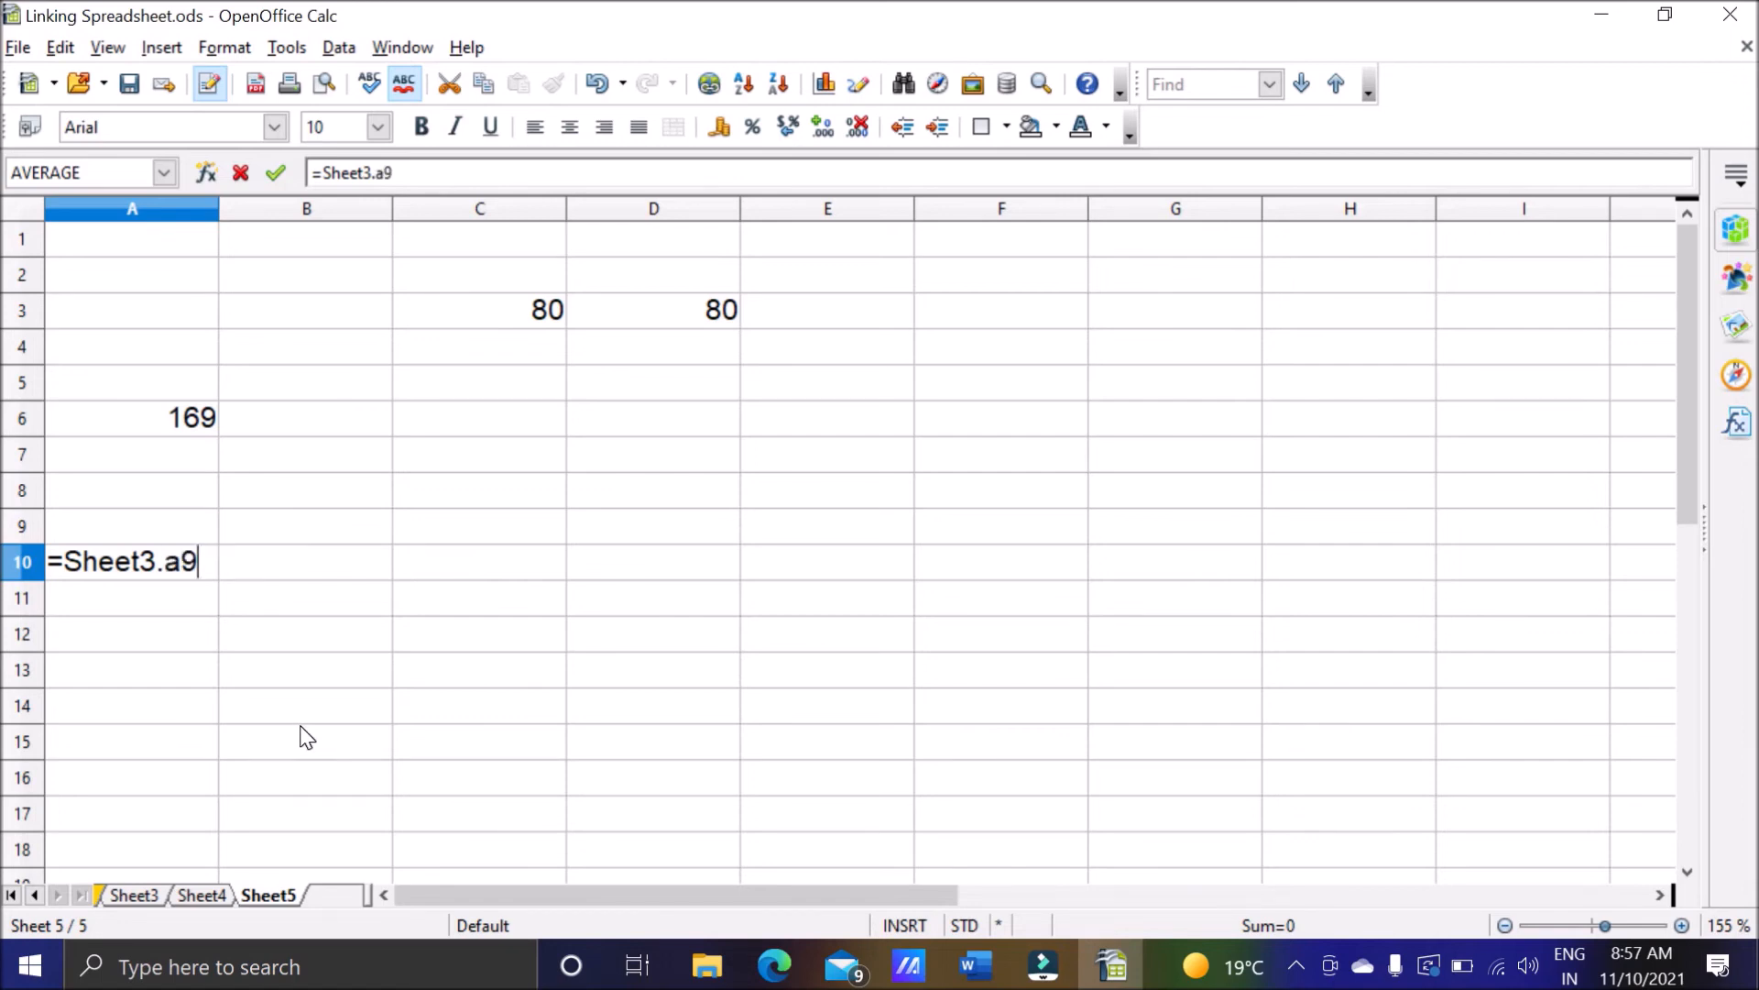
type("+Sheet4")
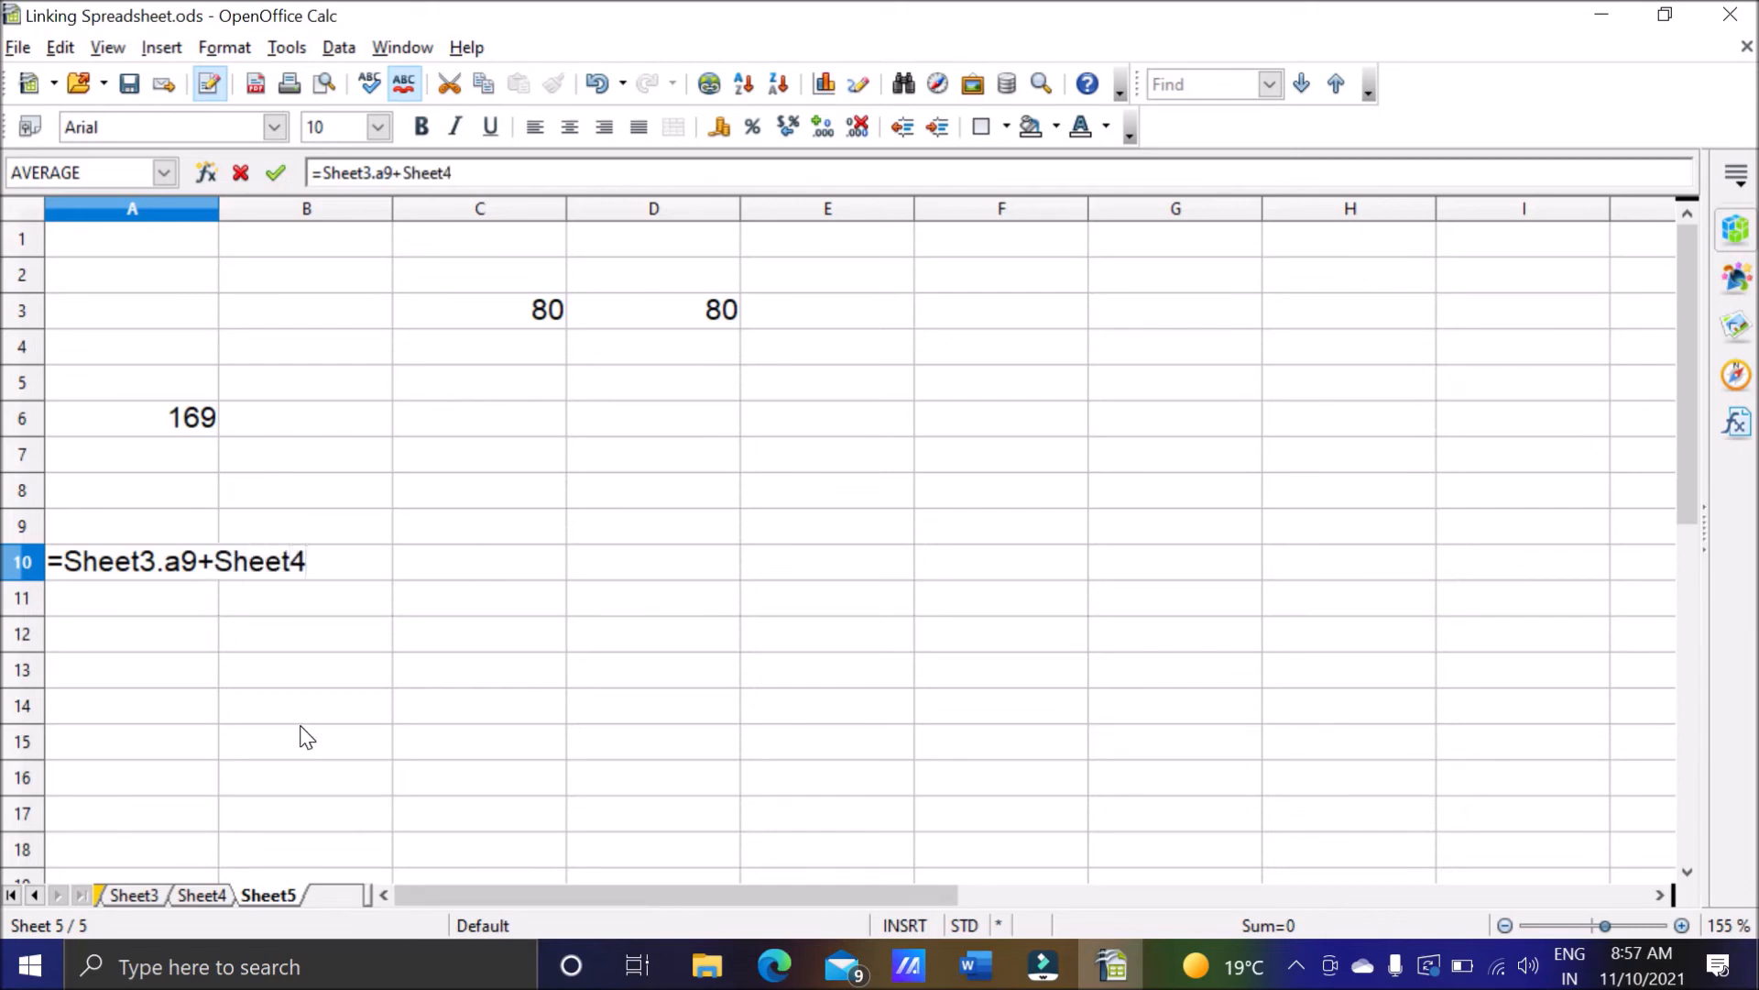
type(".")
Add cell A3 of Sheet4 to the formula in cell A10 of Sheet5, completing it as =Sheet3.a9+Sheet4.a3.
left_click(228, 892)
left_click(252, 893)
type("a3")
left_click(275, 173)
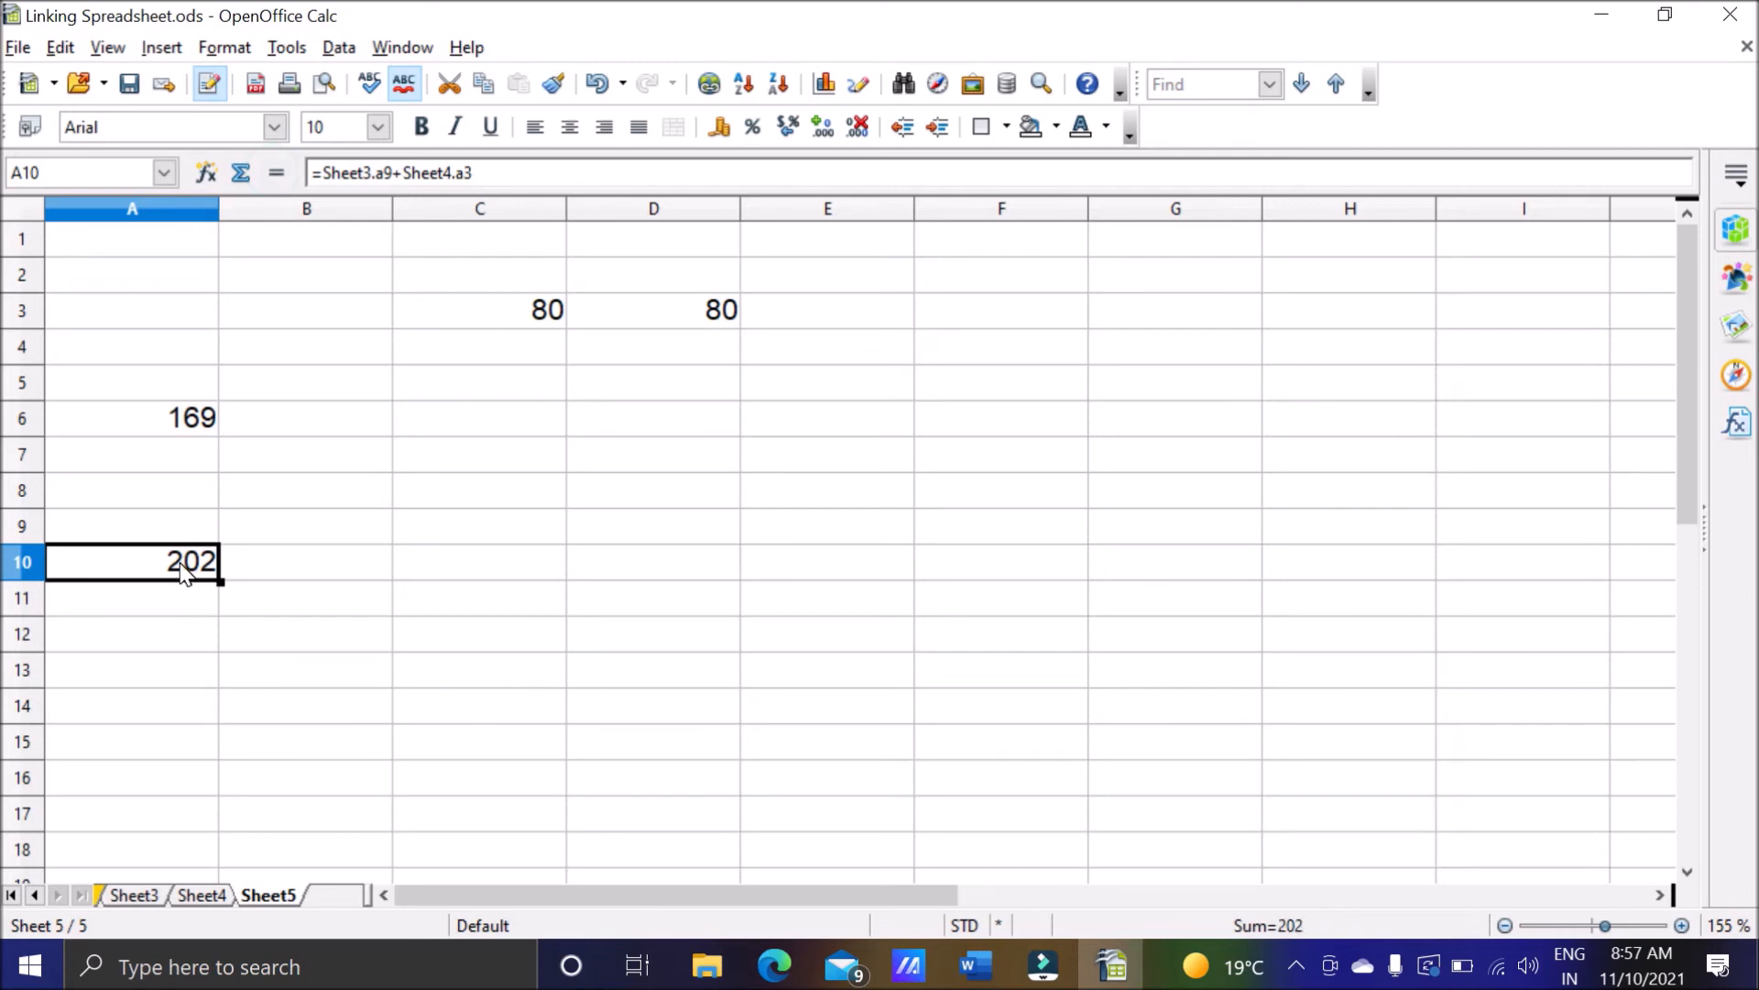
Review the Sheet3 and Sheet4 source cells and the Sheet5 formula, and look through the workbook's sheets from FirstSheet onward.
left_click(136, 900)
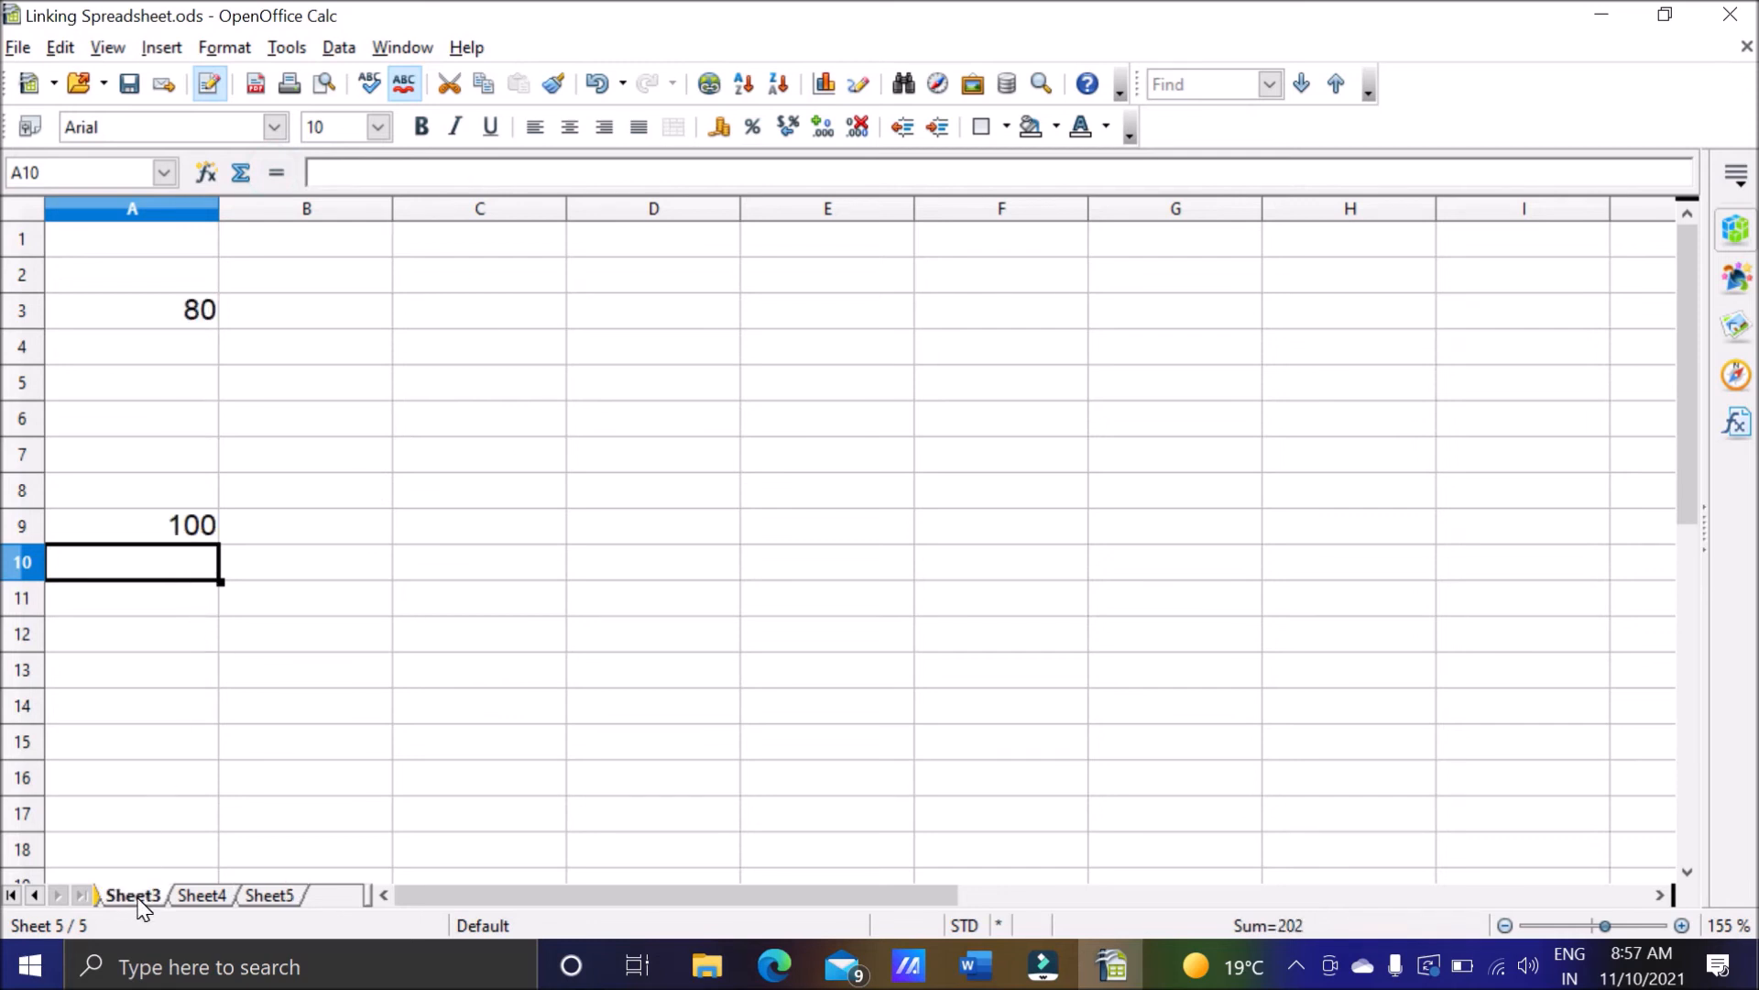
left_click(202, 896)
left_click(267, 896)
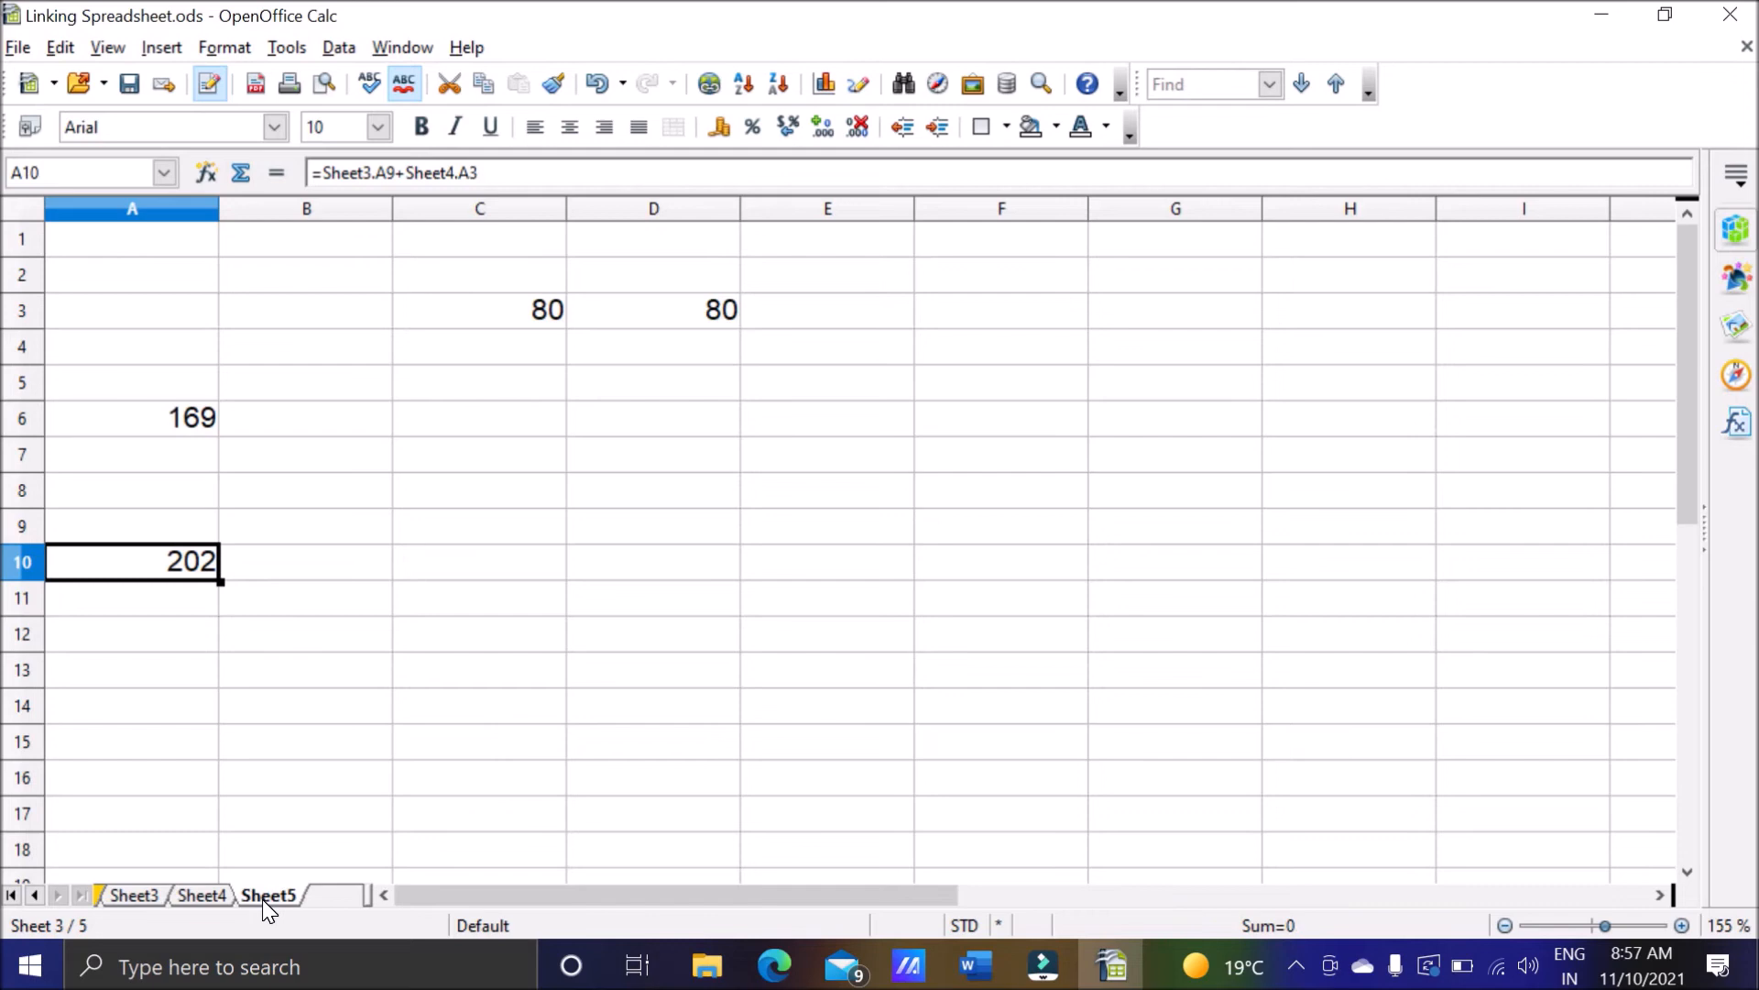
left_click(154, 902)
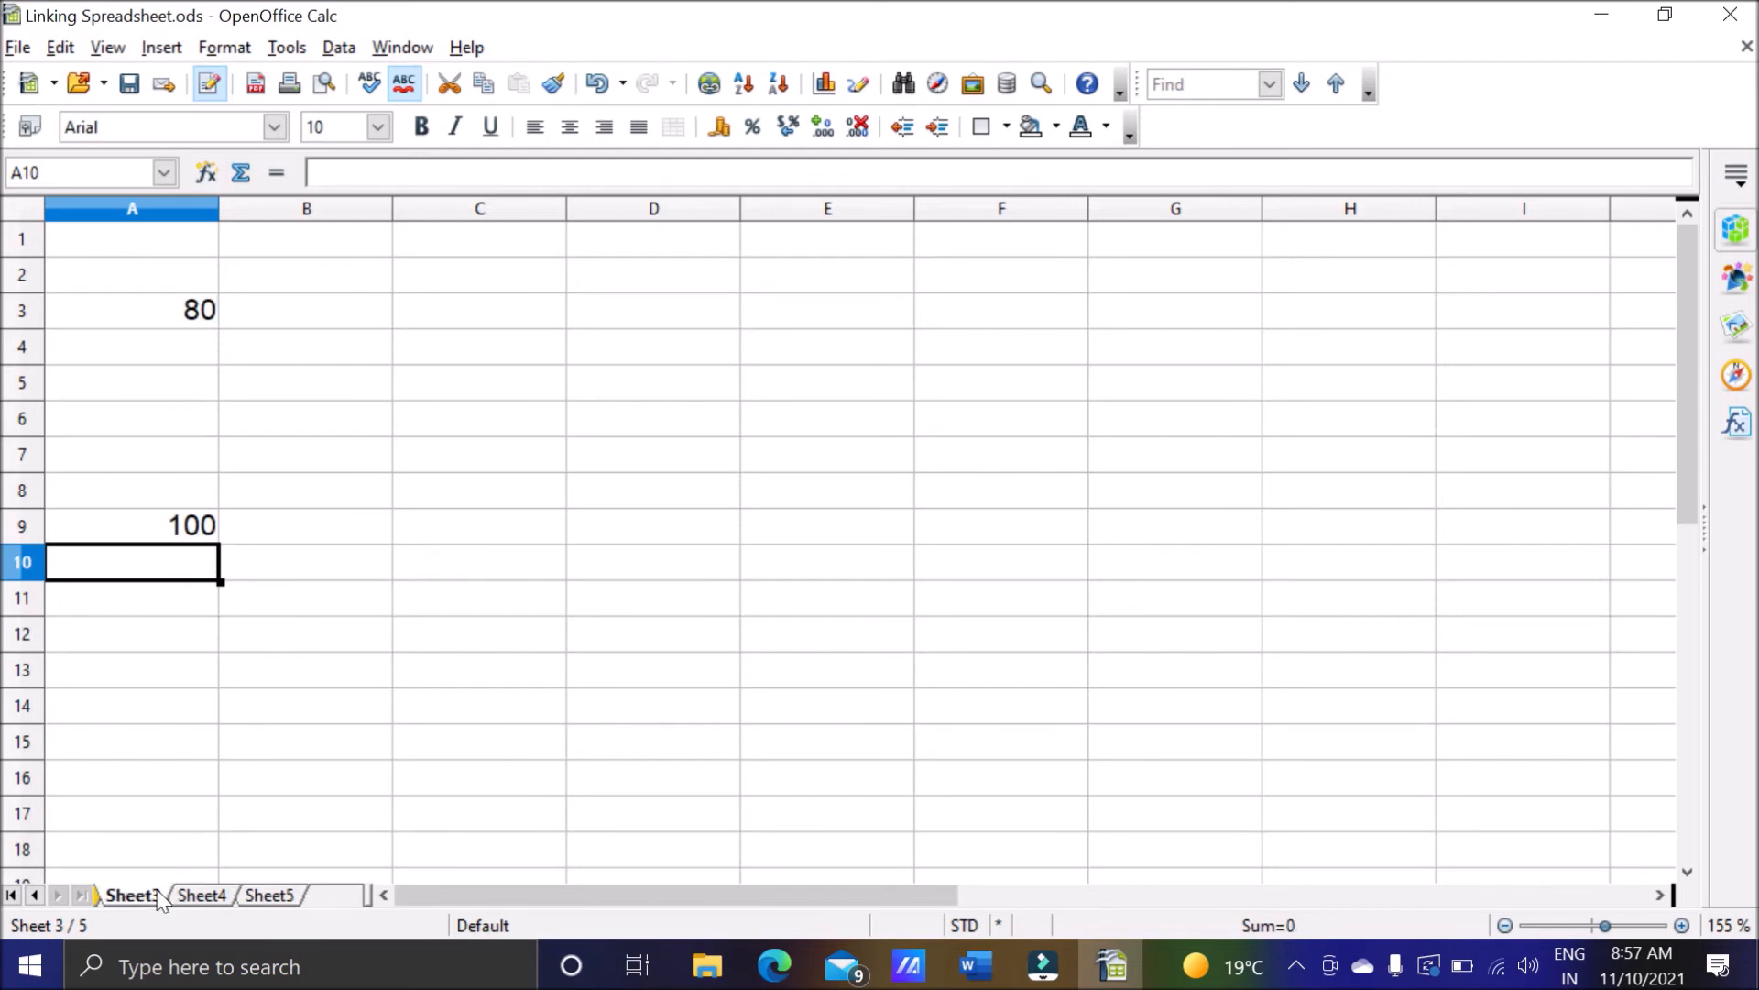
double_click(35, 904)
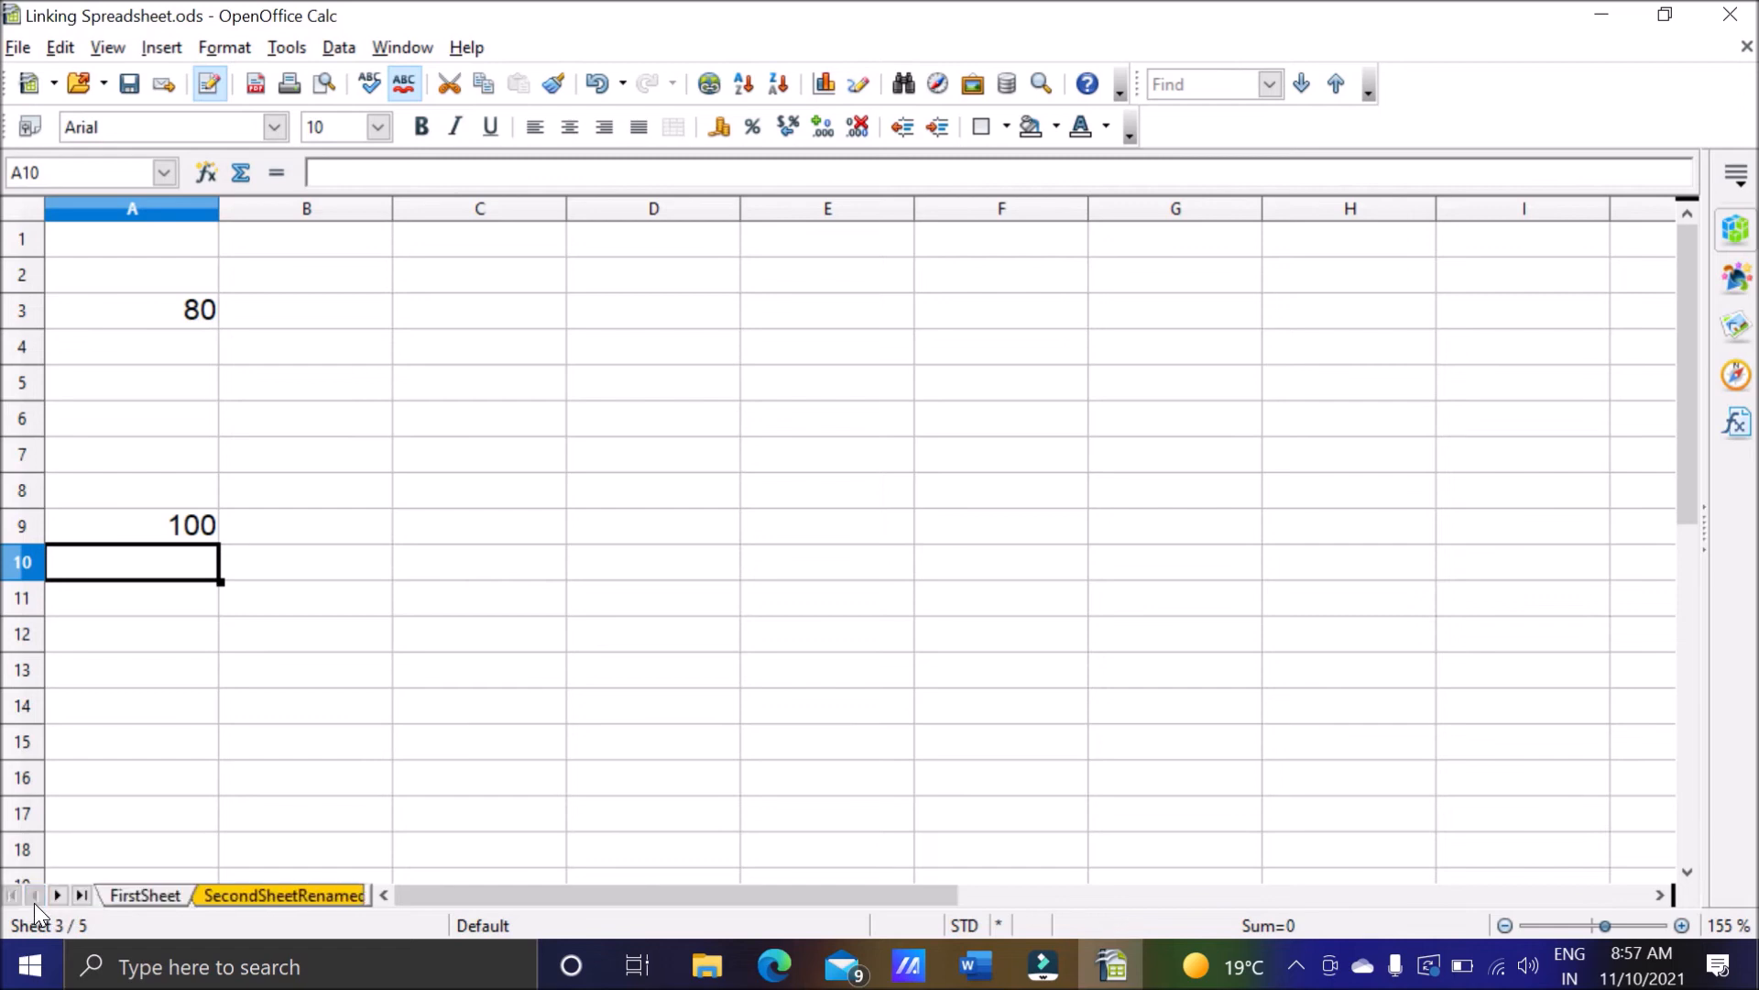
left_click(59, 894)
left_click(58, 894)
left_click(204, 898)
left_click(263, 897)
left_click(197, 900)
left_click(152, 898)
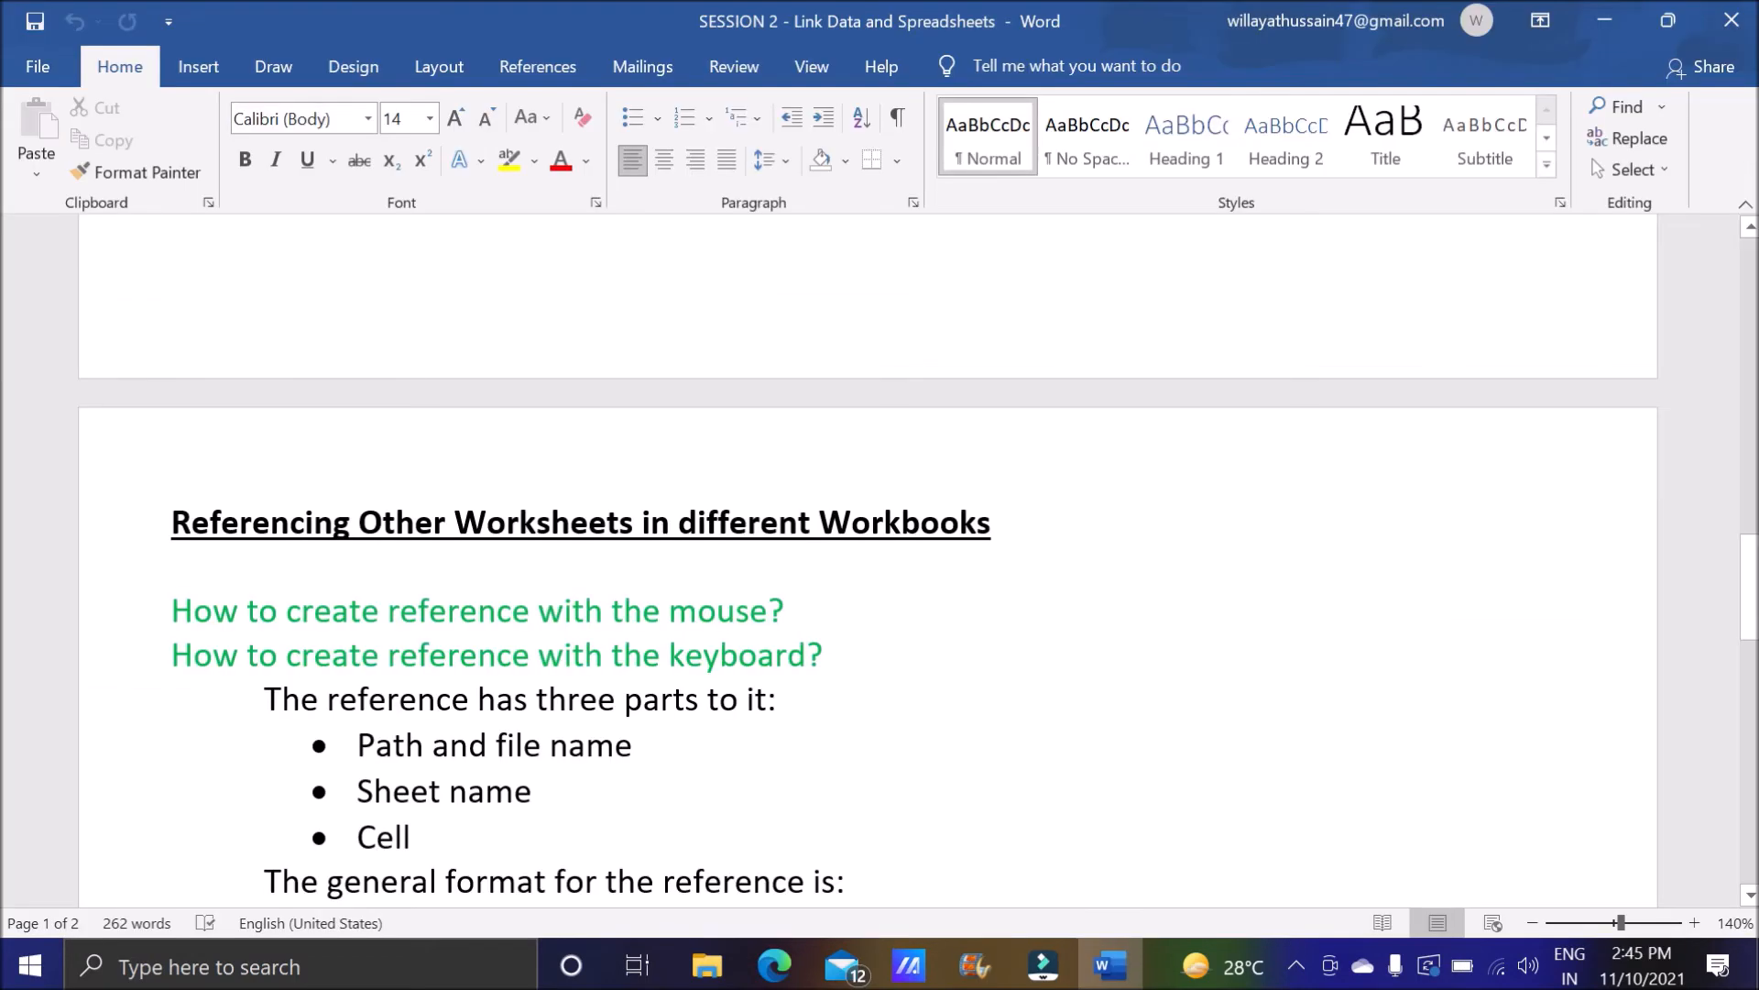
Read the Word notes on referencing worksheets in different workbooks, including the mouse and keyboard methods.
left_click_drag(172, 523, 1013, 524)
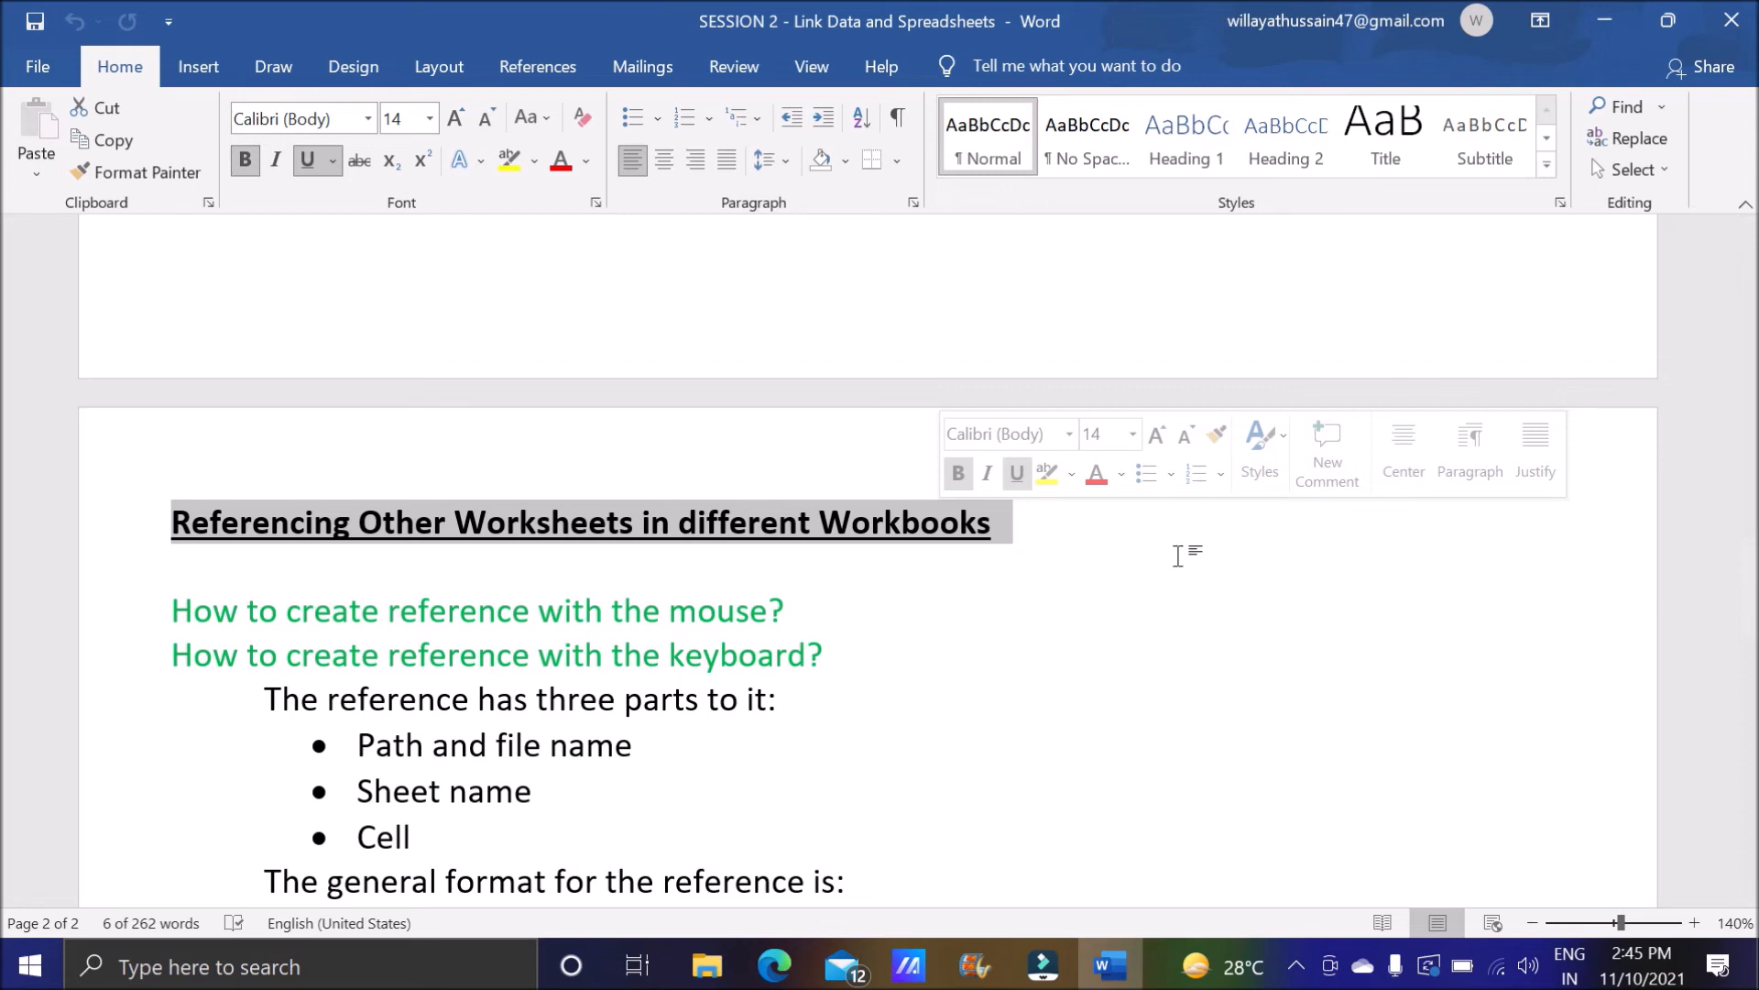
left_click(1059, 536)
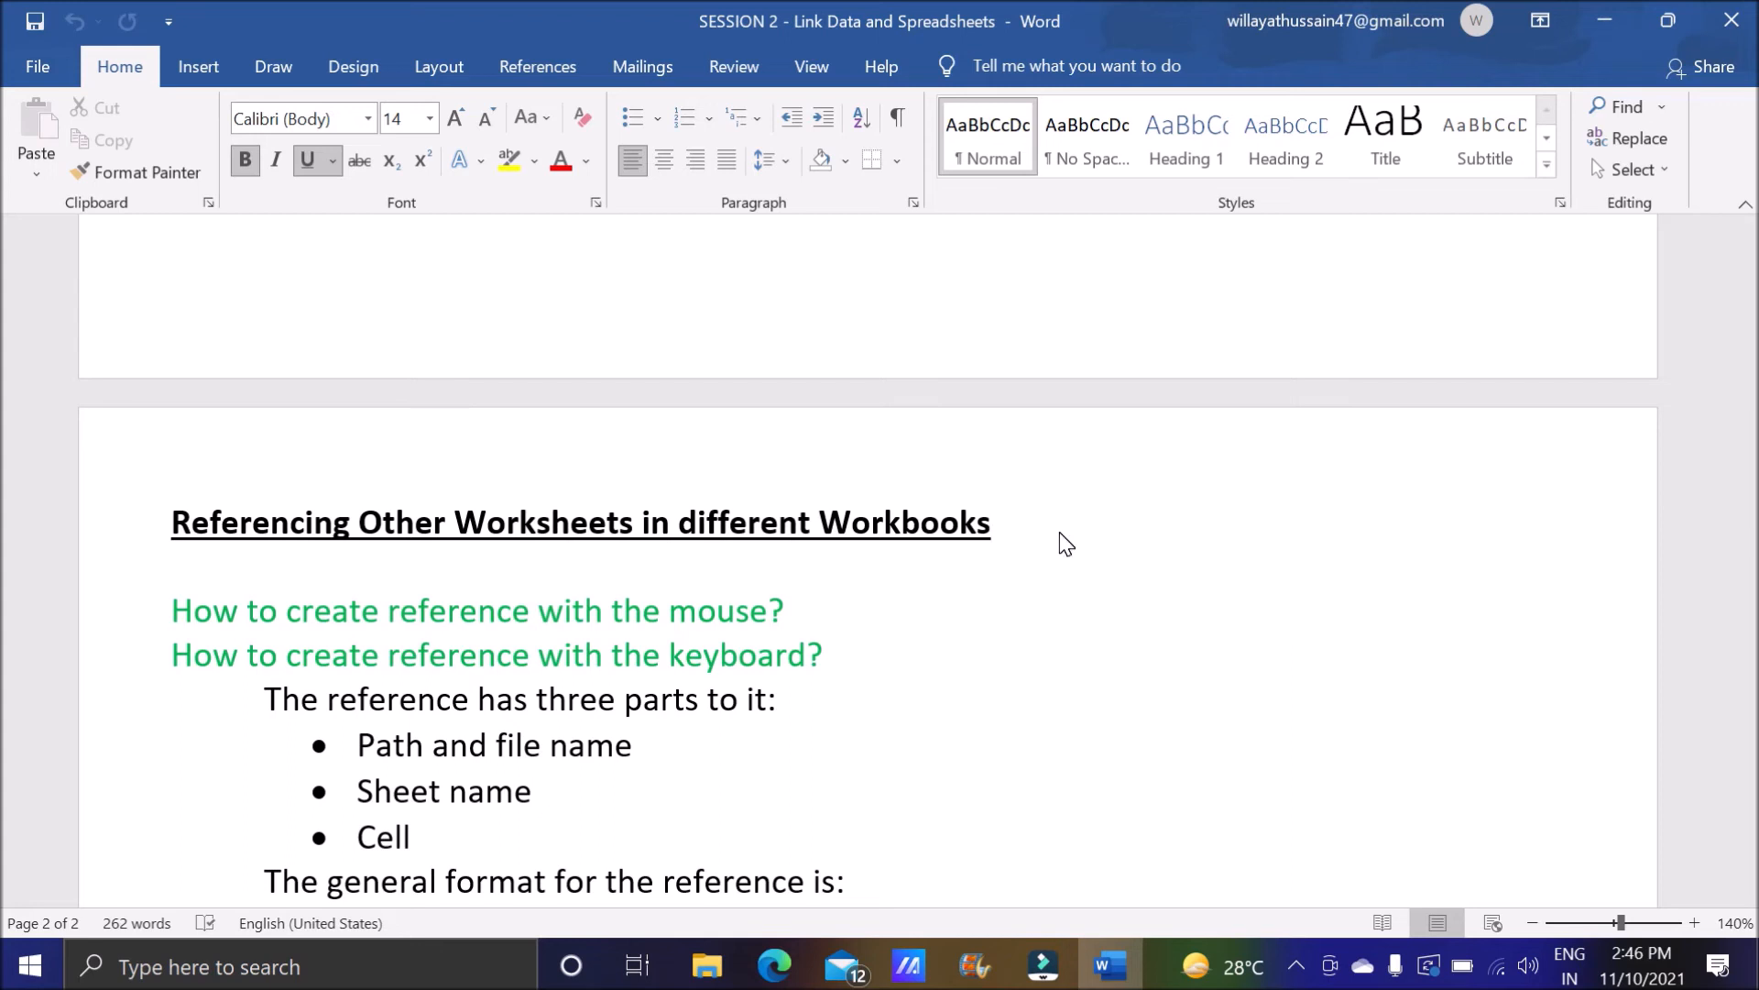
scroll(880, 550, "down", 2)
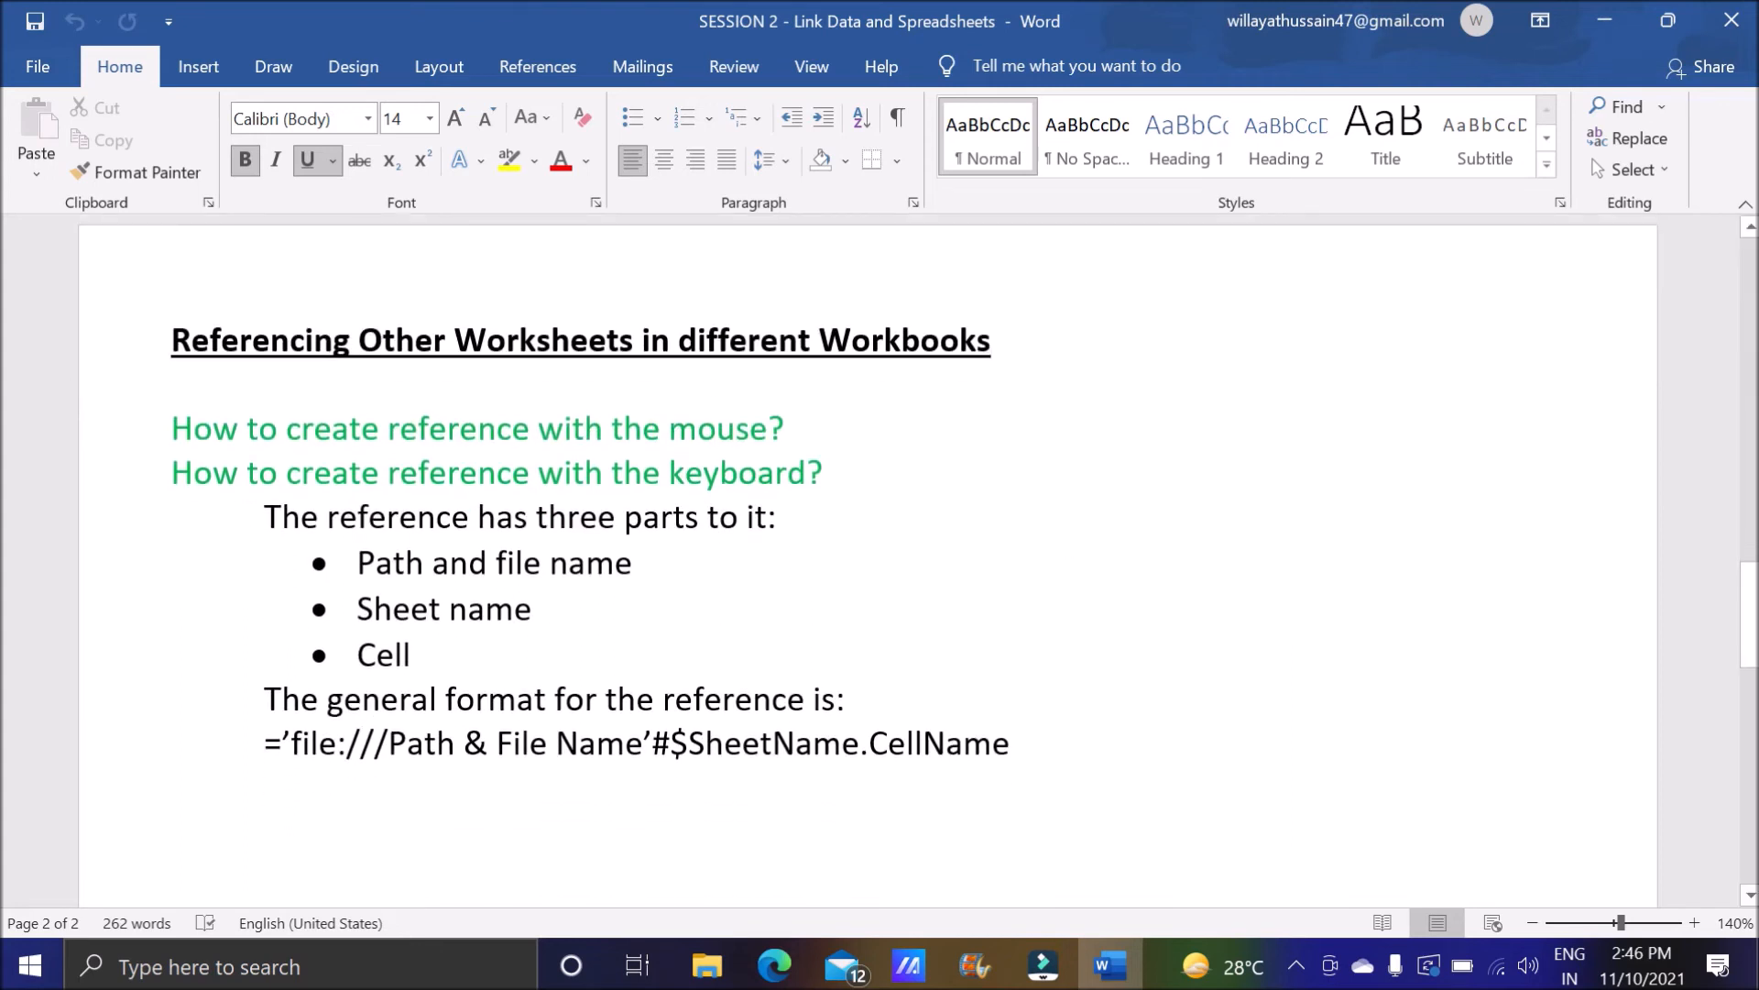
left_click_drag(172, 428, 806, 428)
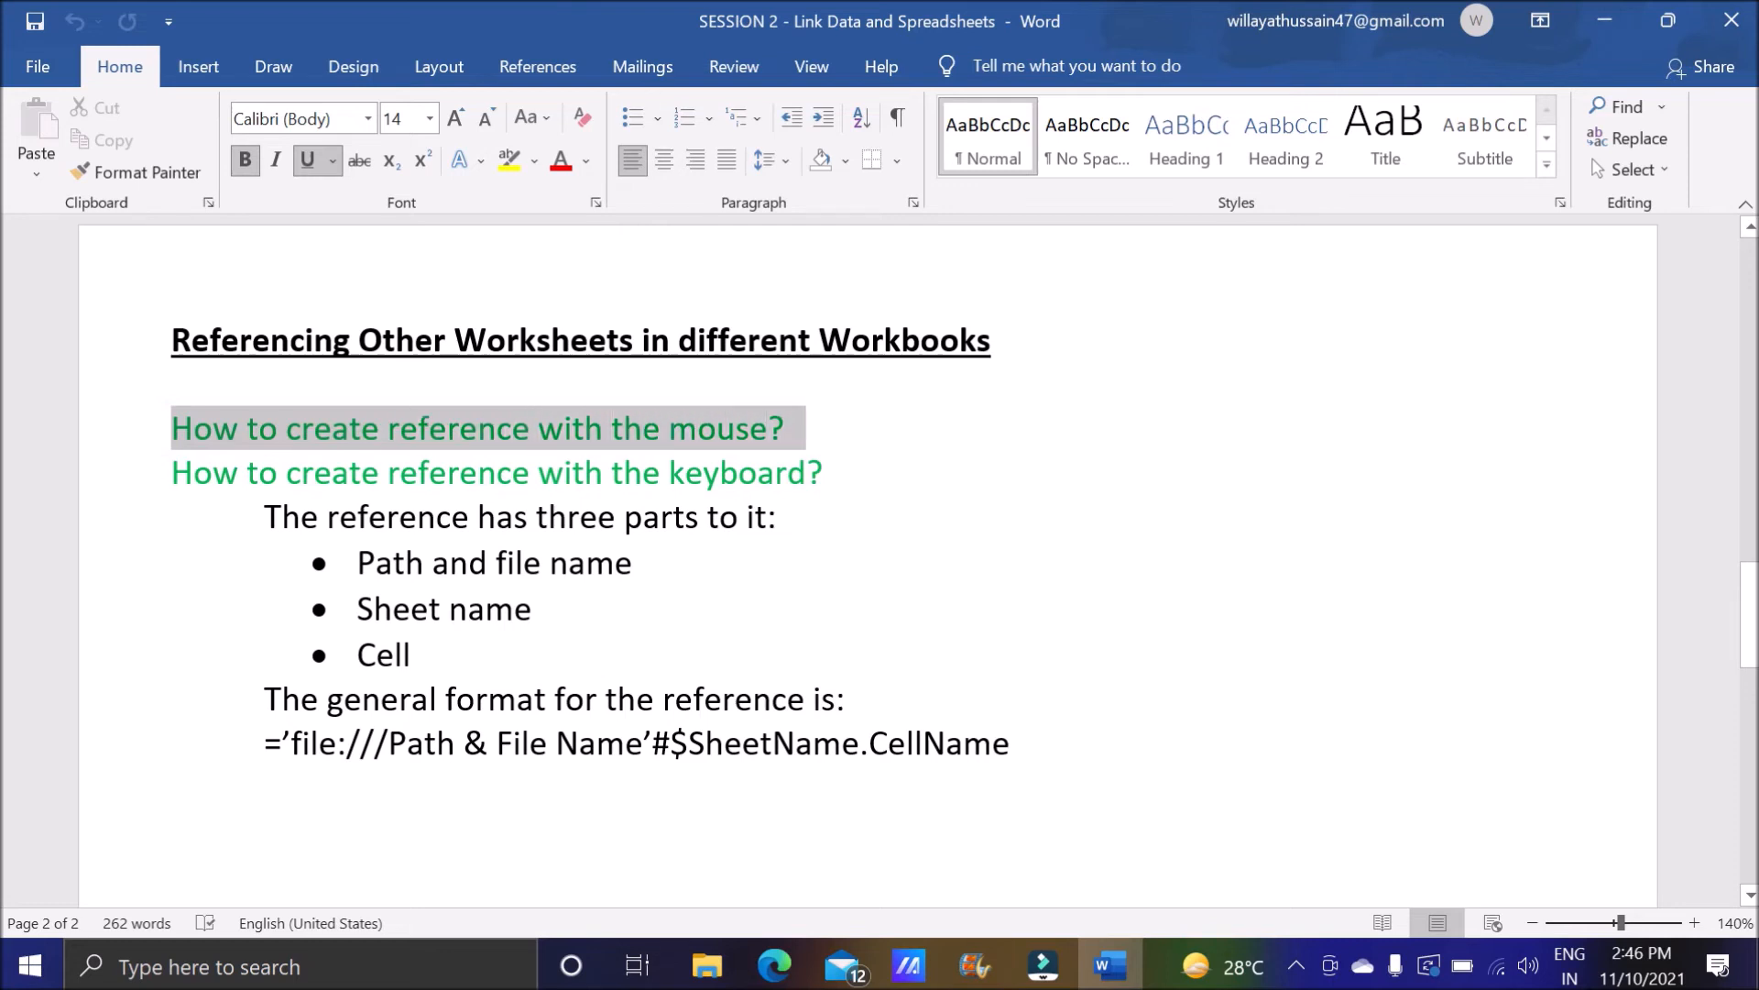
left_click_drag(170, 472, 841, 472)
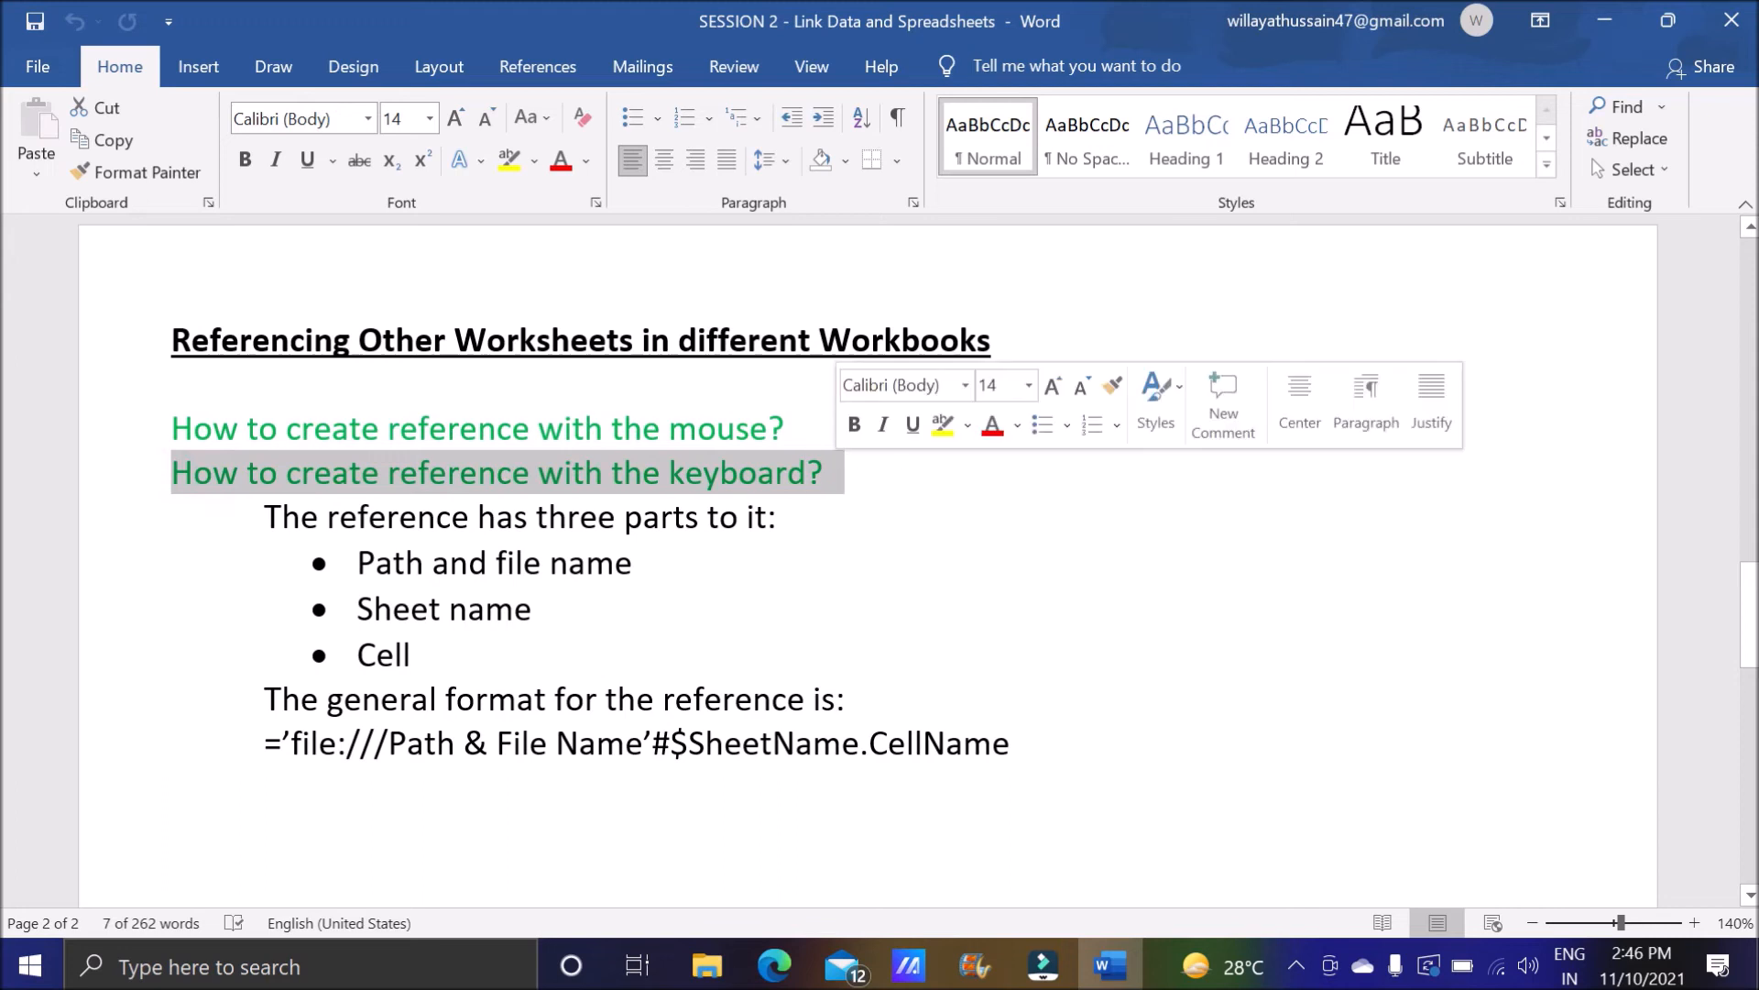
left_click_drag(171, 428, 805, 428)
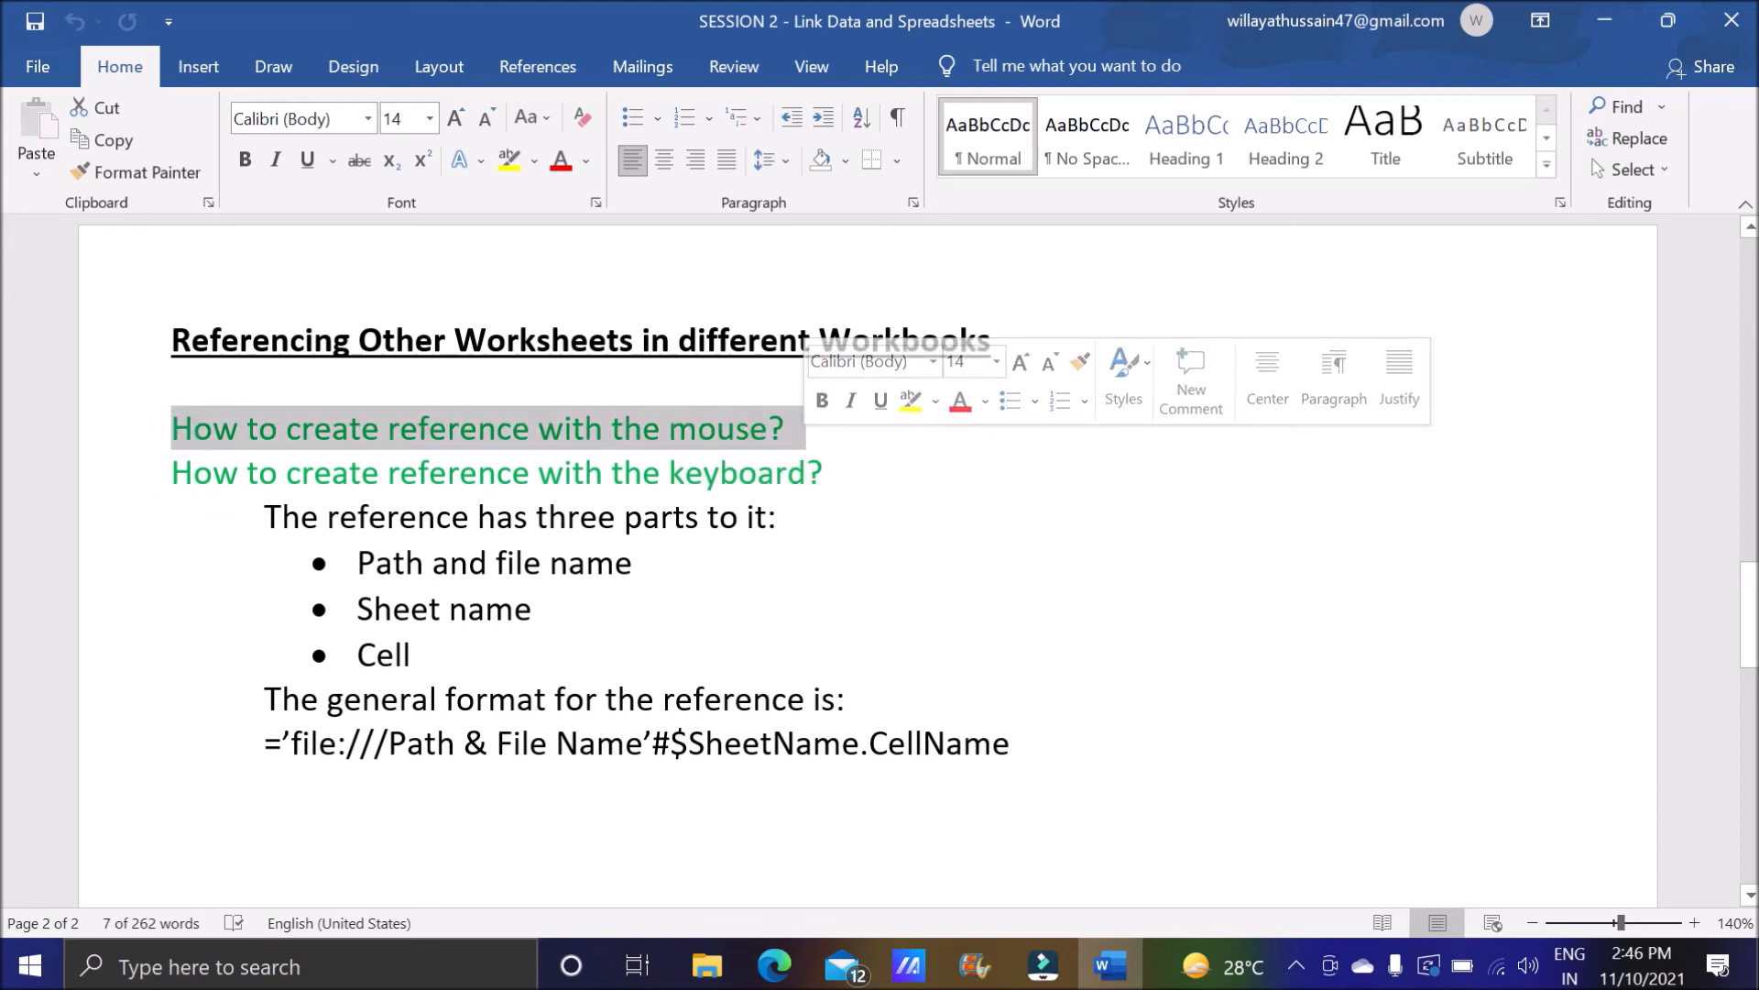
left_click(888, 475)
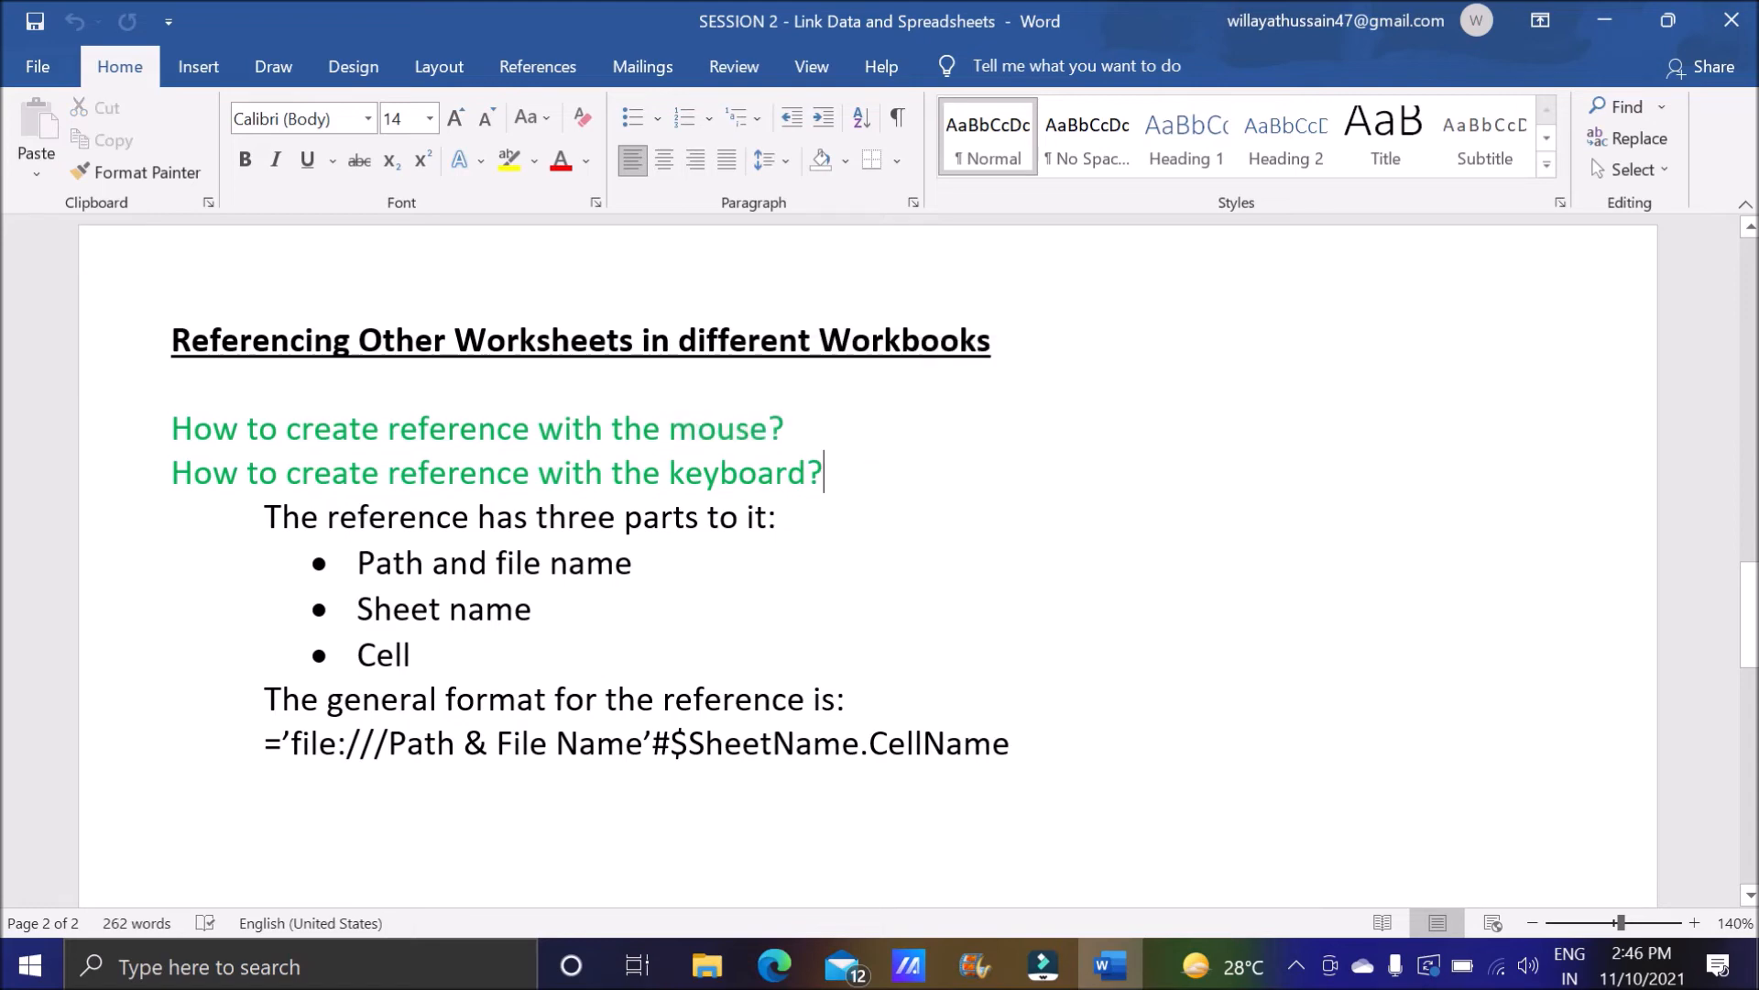
Minimize Word and create a new spreadsheet in OpenOffice from the desktop.
left_click(1604, 20)
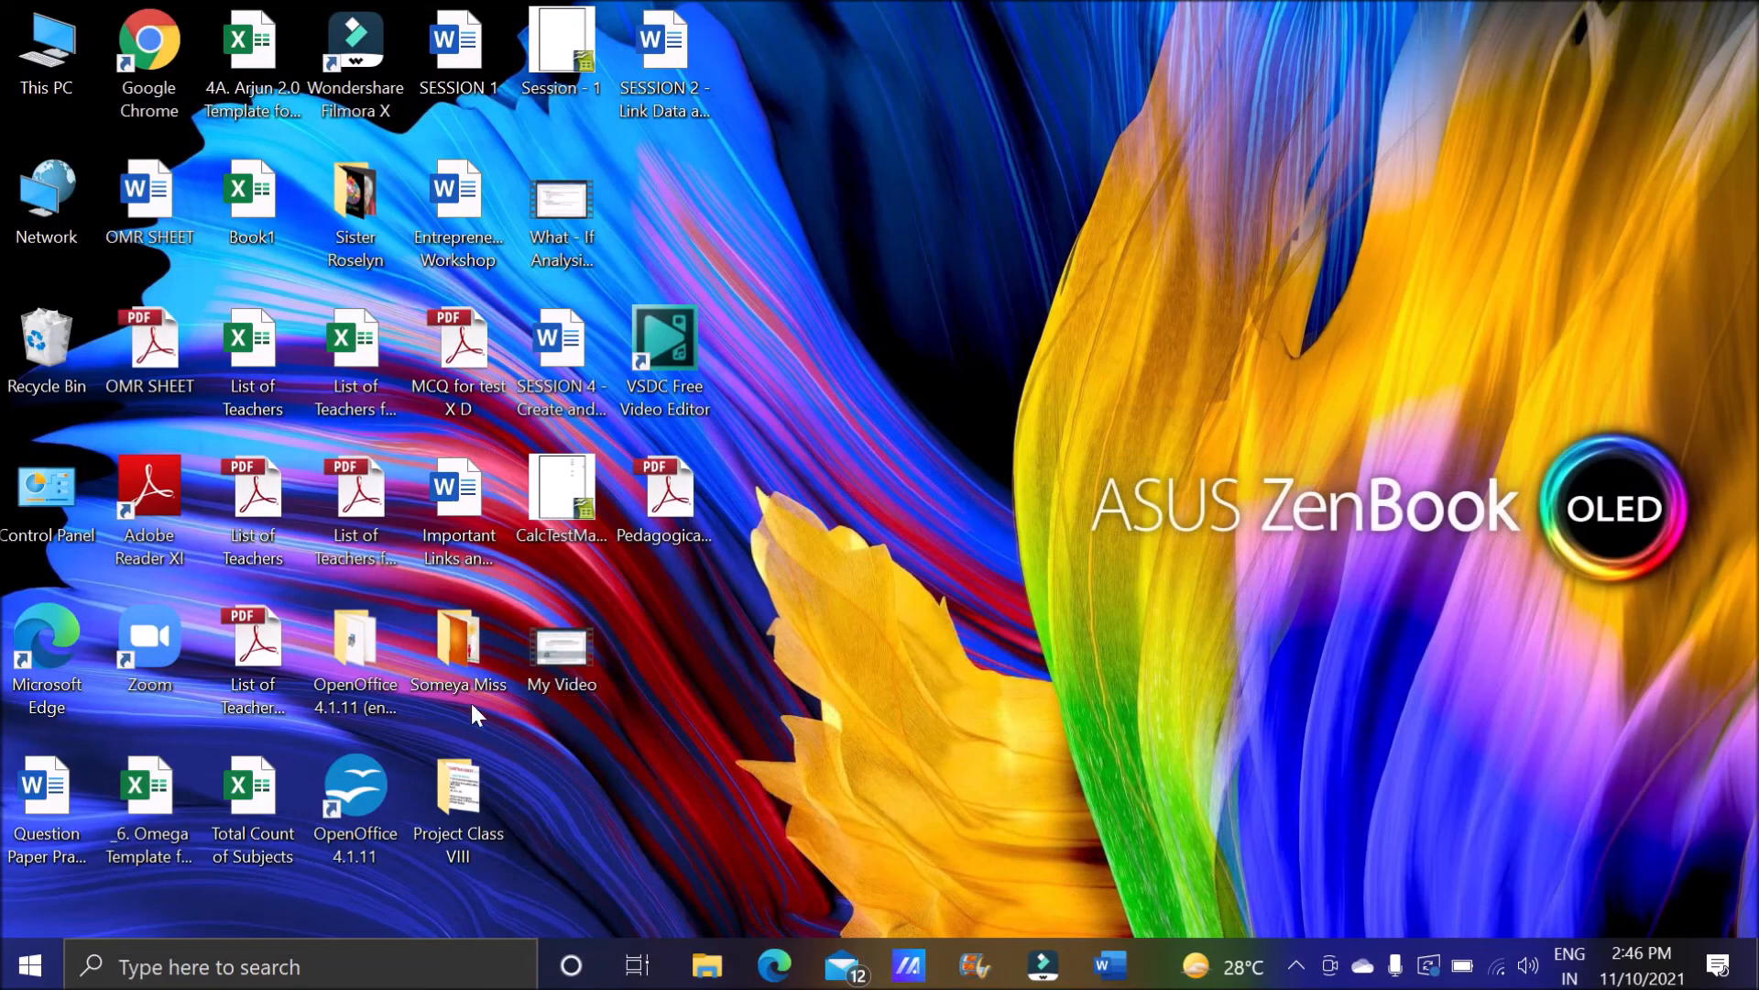
double_click(384, 775)
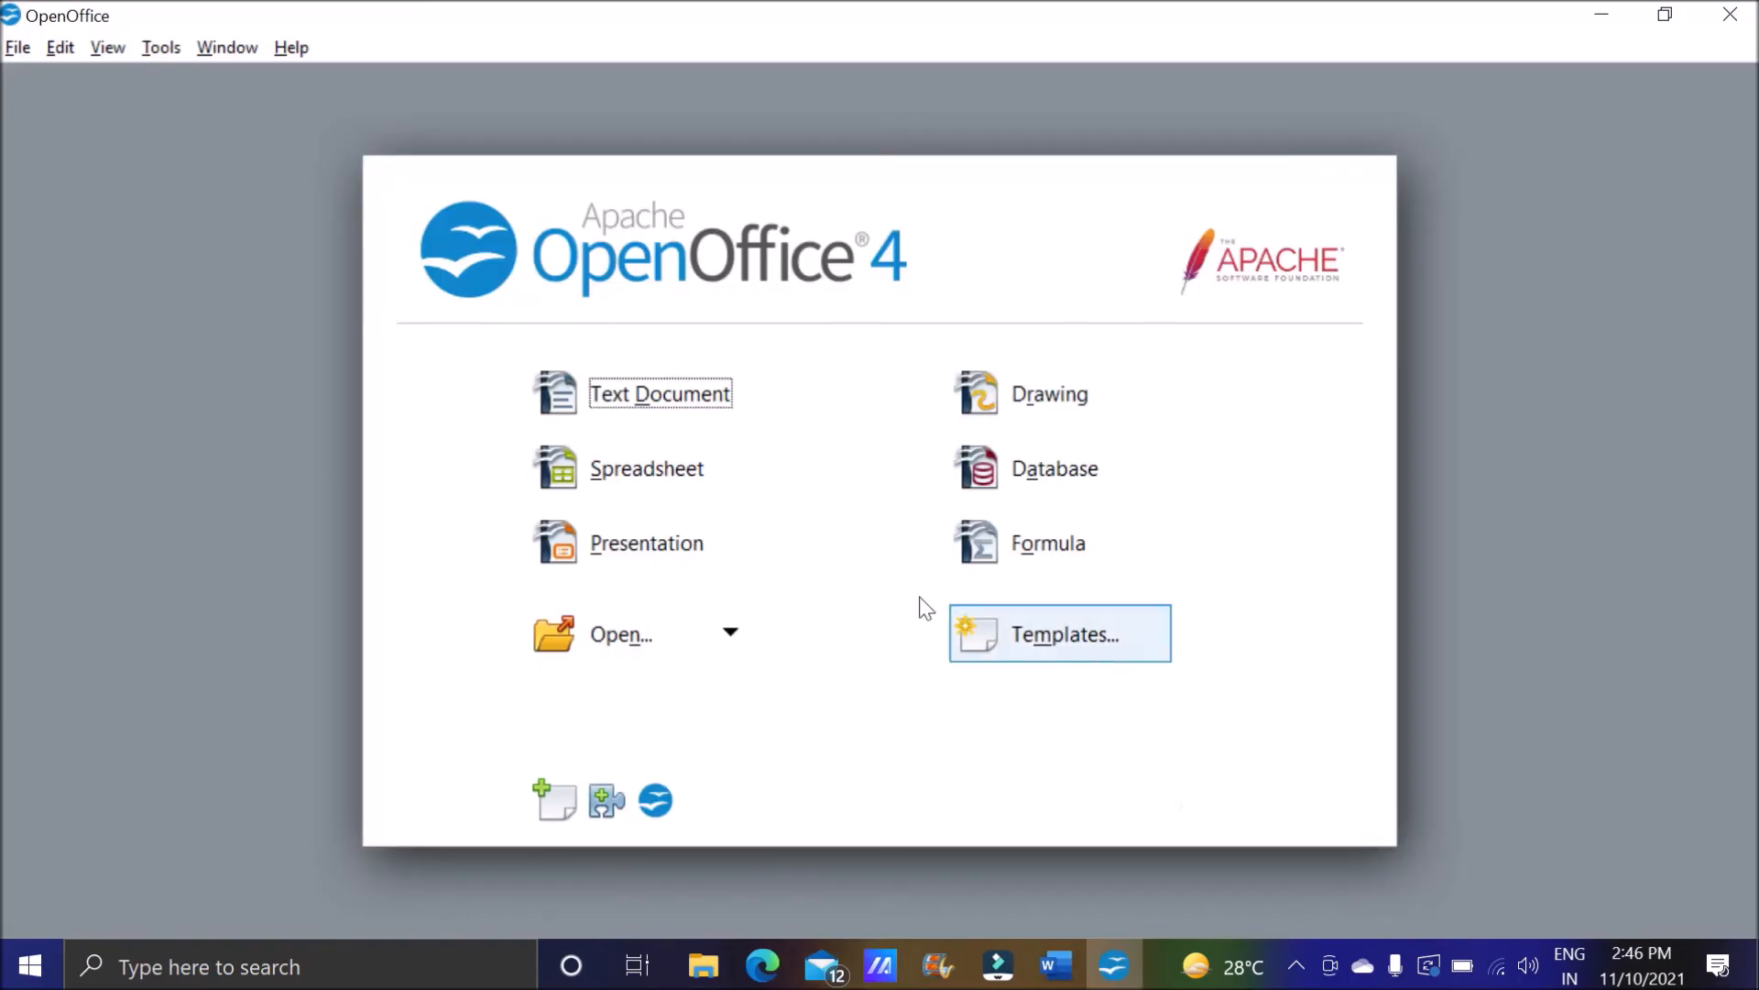
left_click(713, 491)
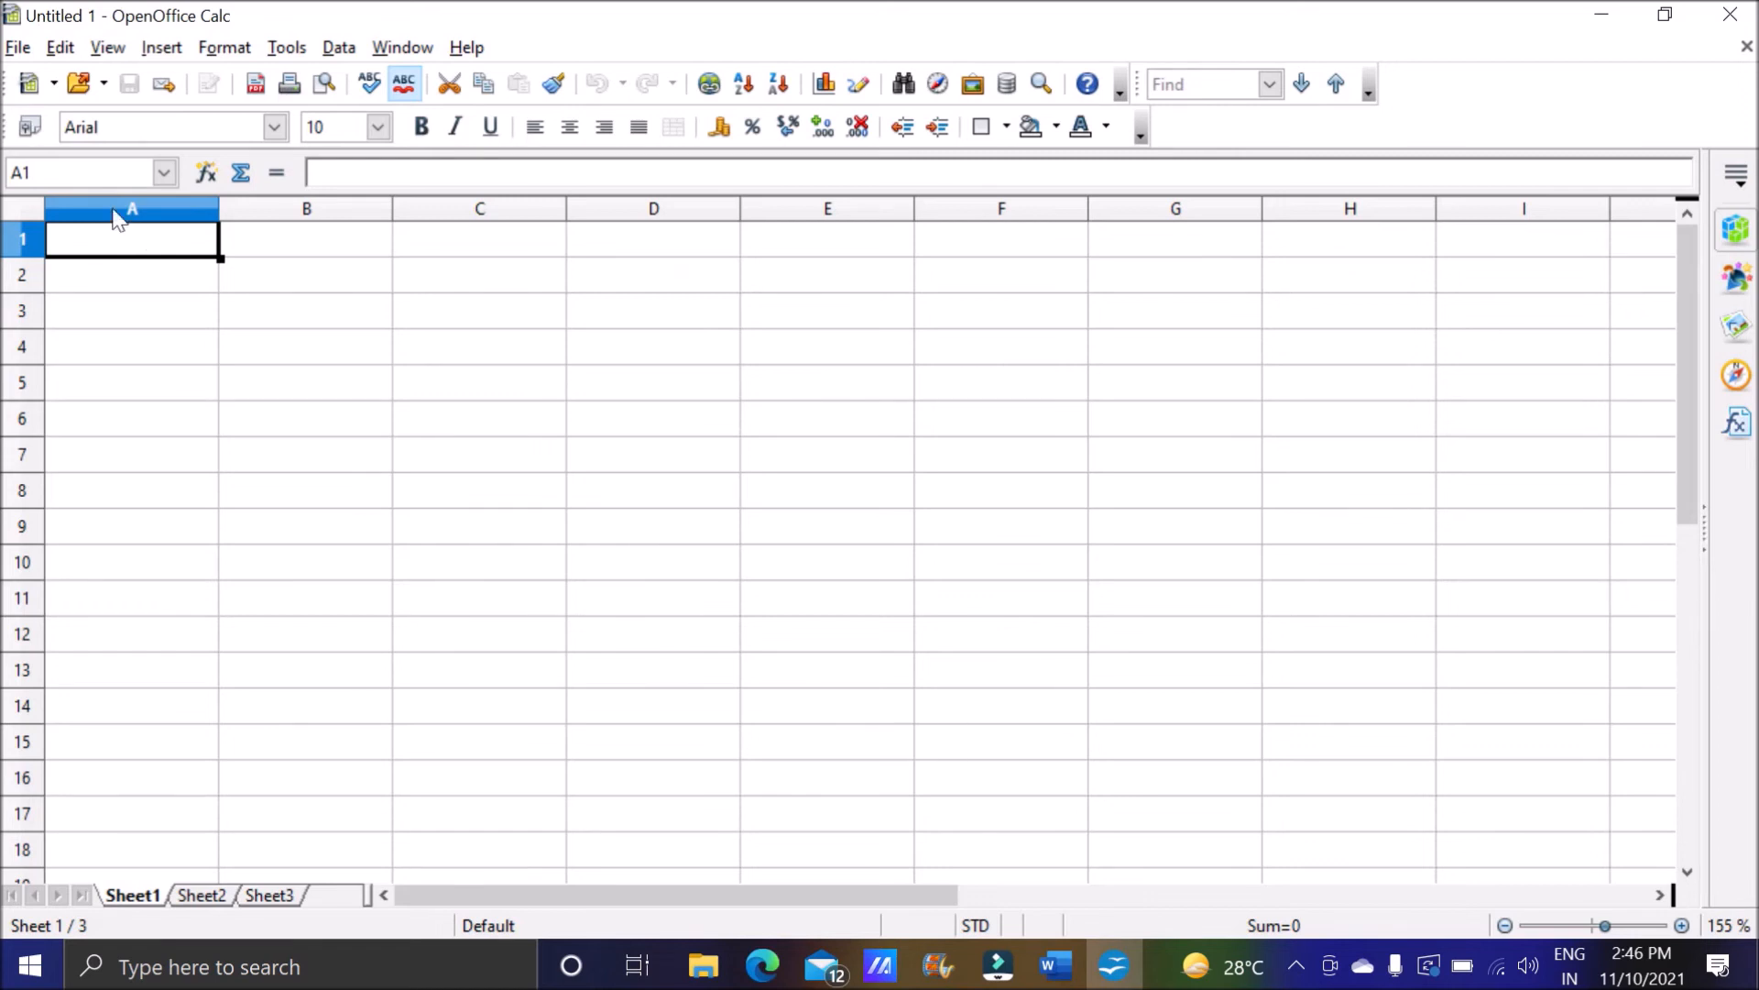
Enter 400 in cell A1 of Sheet1.
left_click(18, 48)
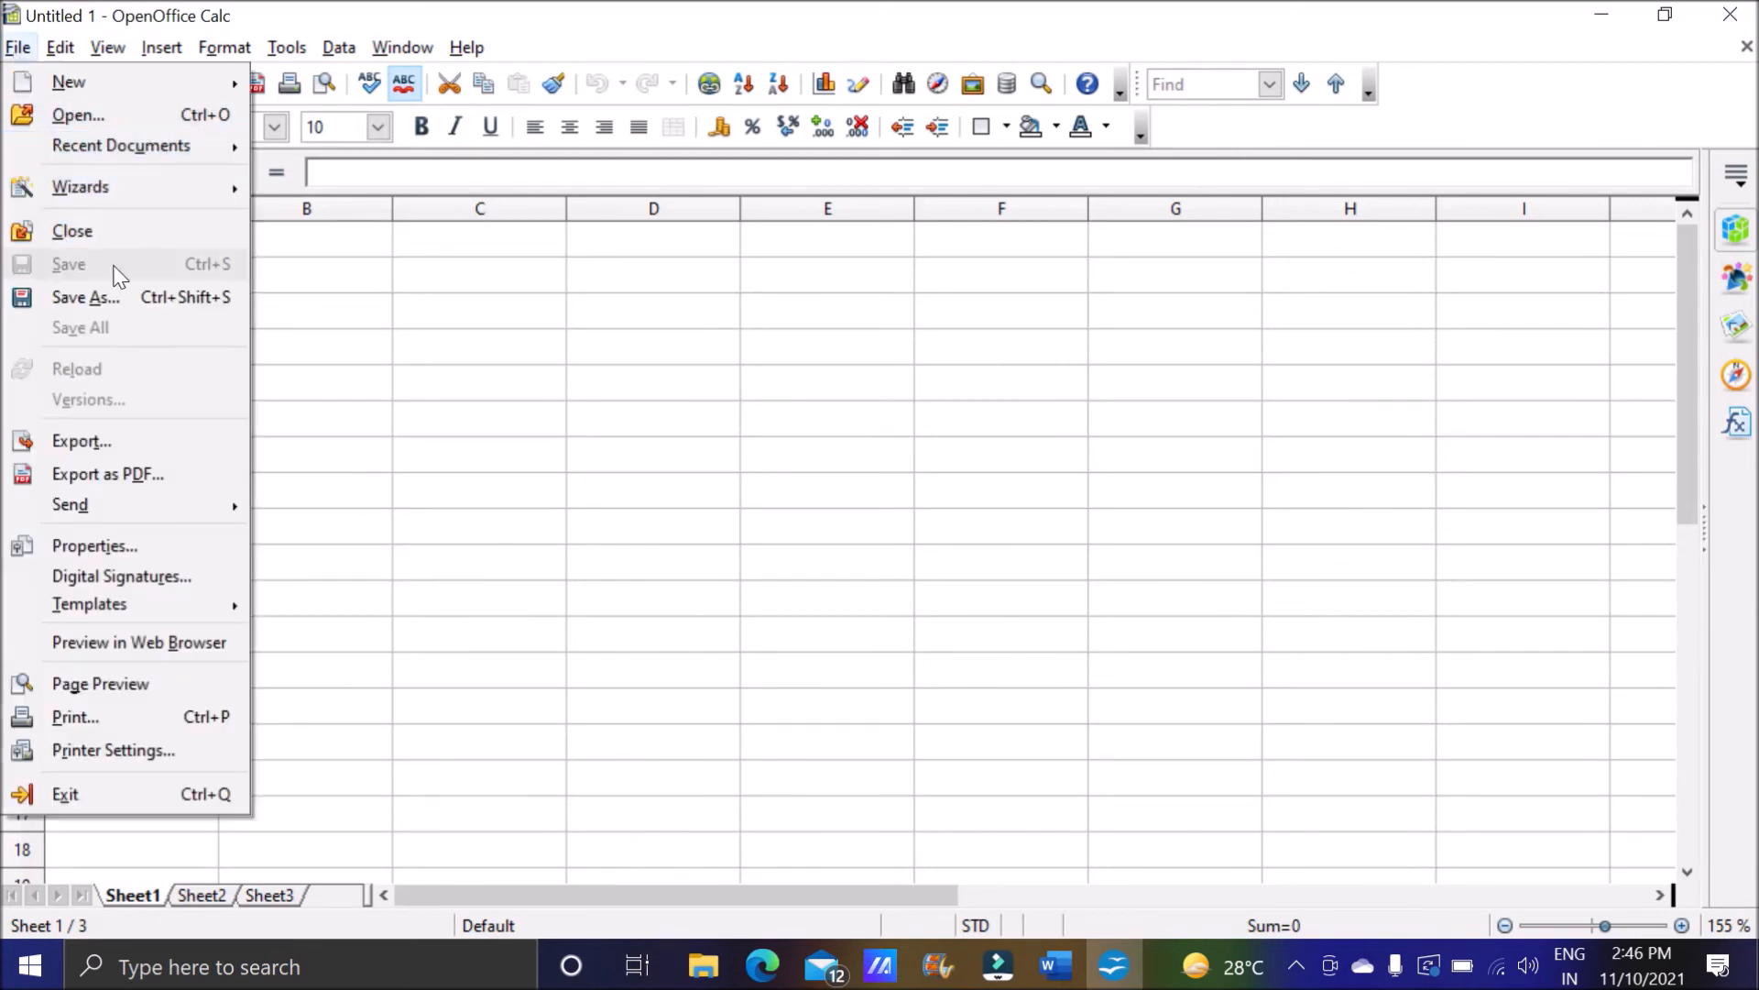
left_click(379, 279)
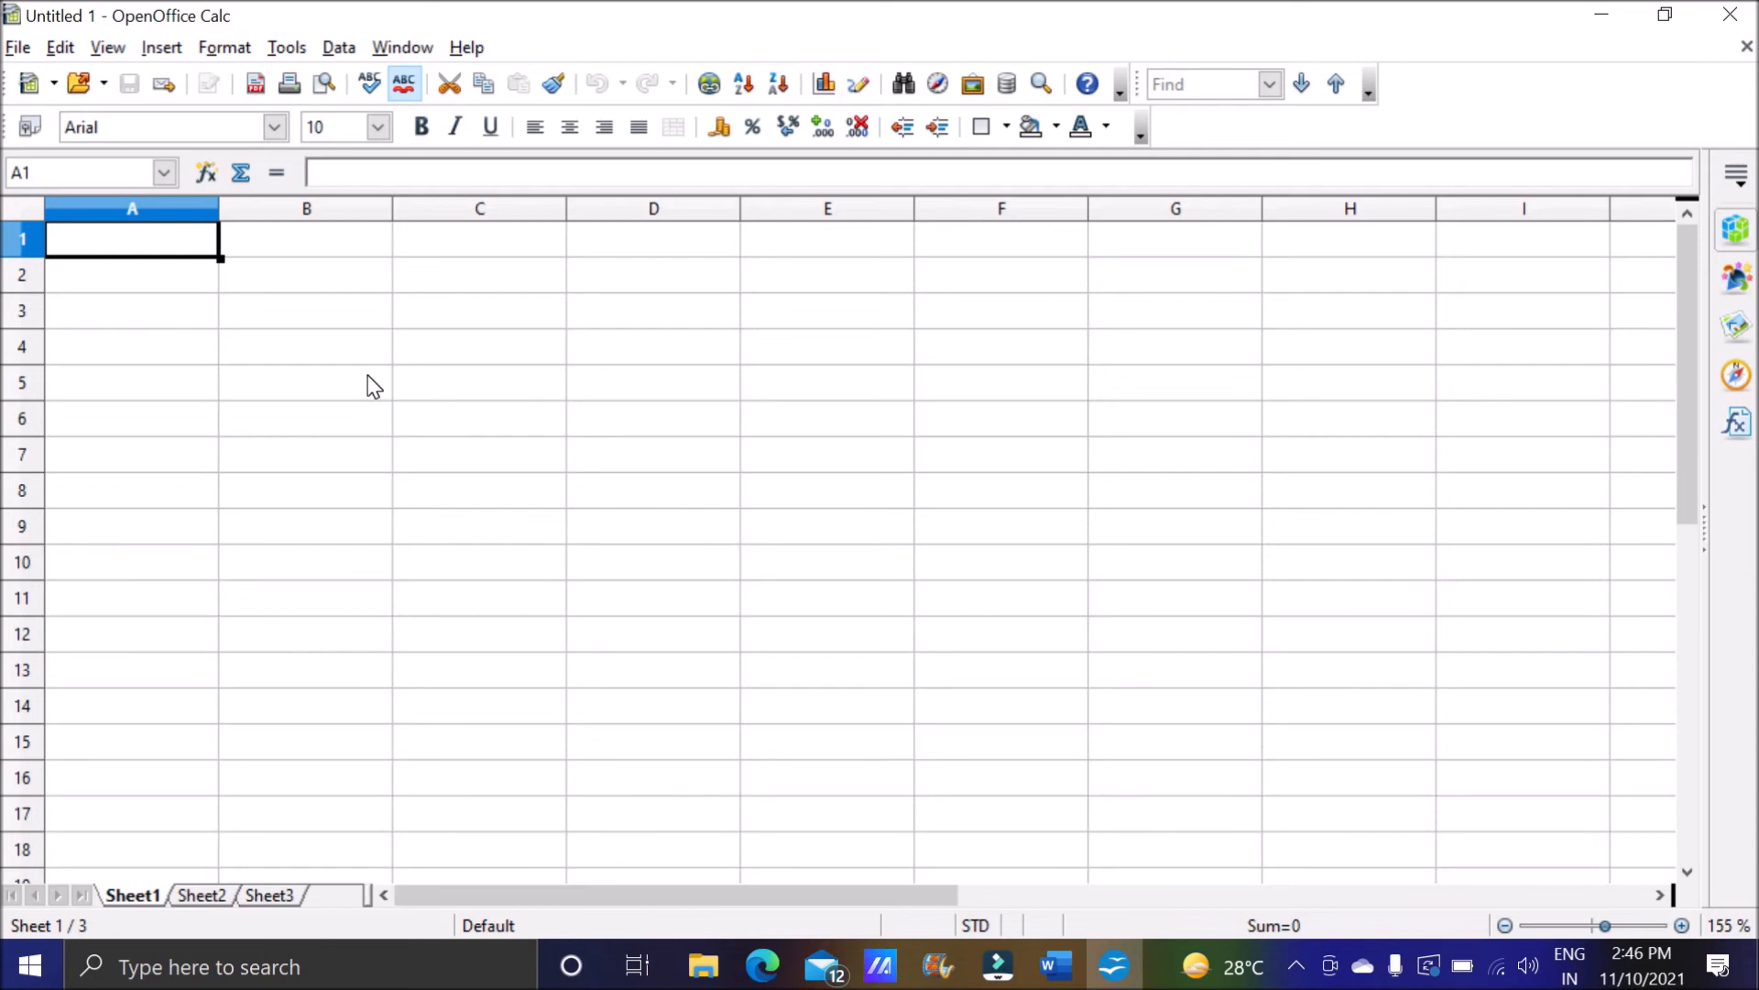
type("400")
key("Return")
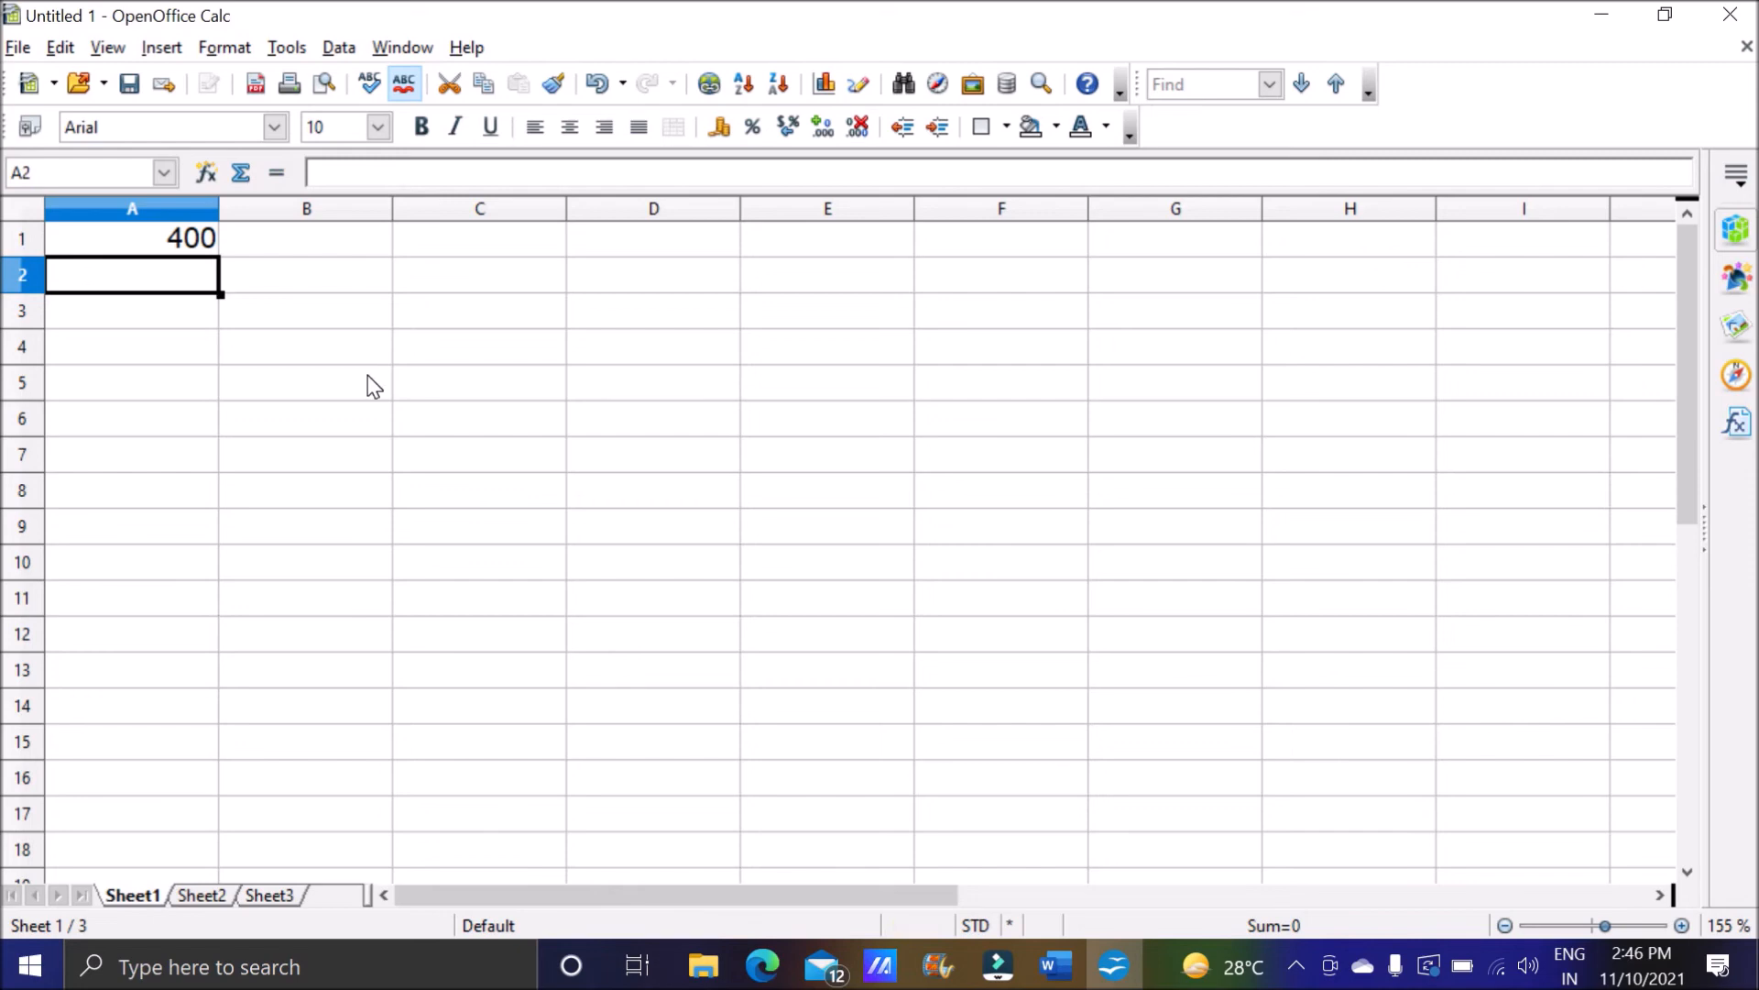
left_click(199, 894)
left_click(131, 895)
left_click(199, 894)
left_click(147, 280)
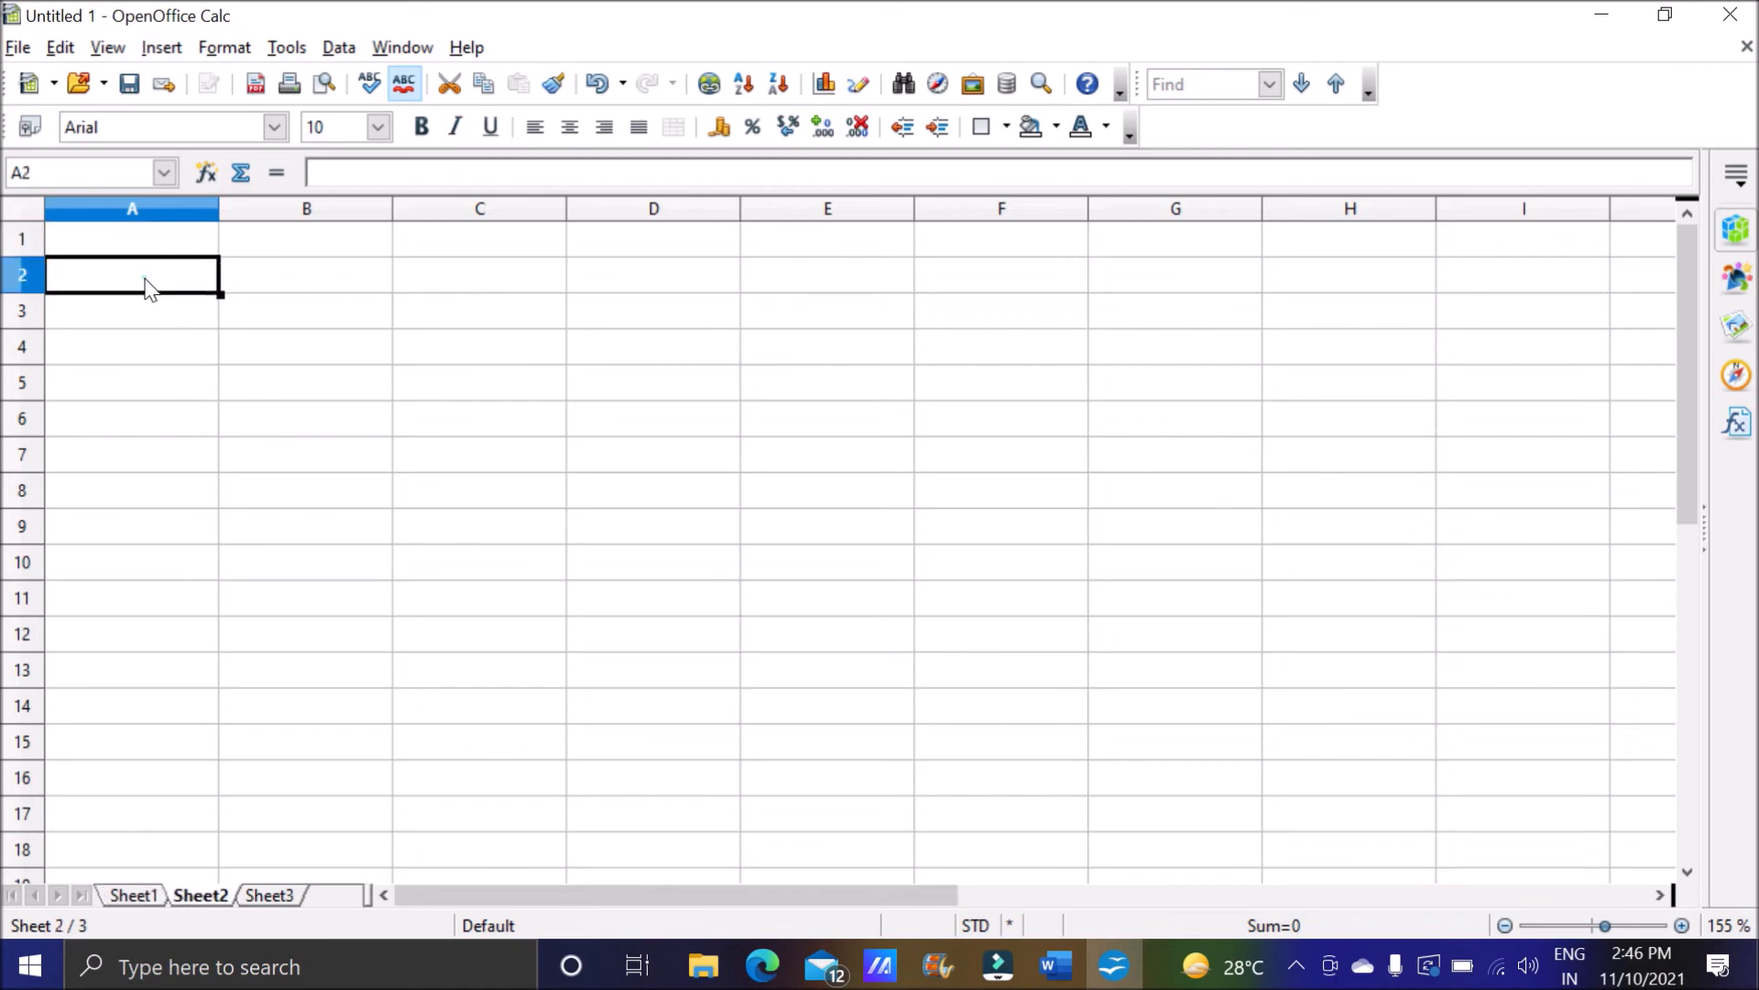
type("=")
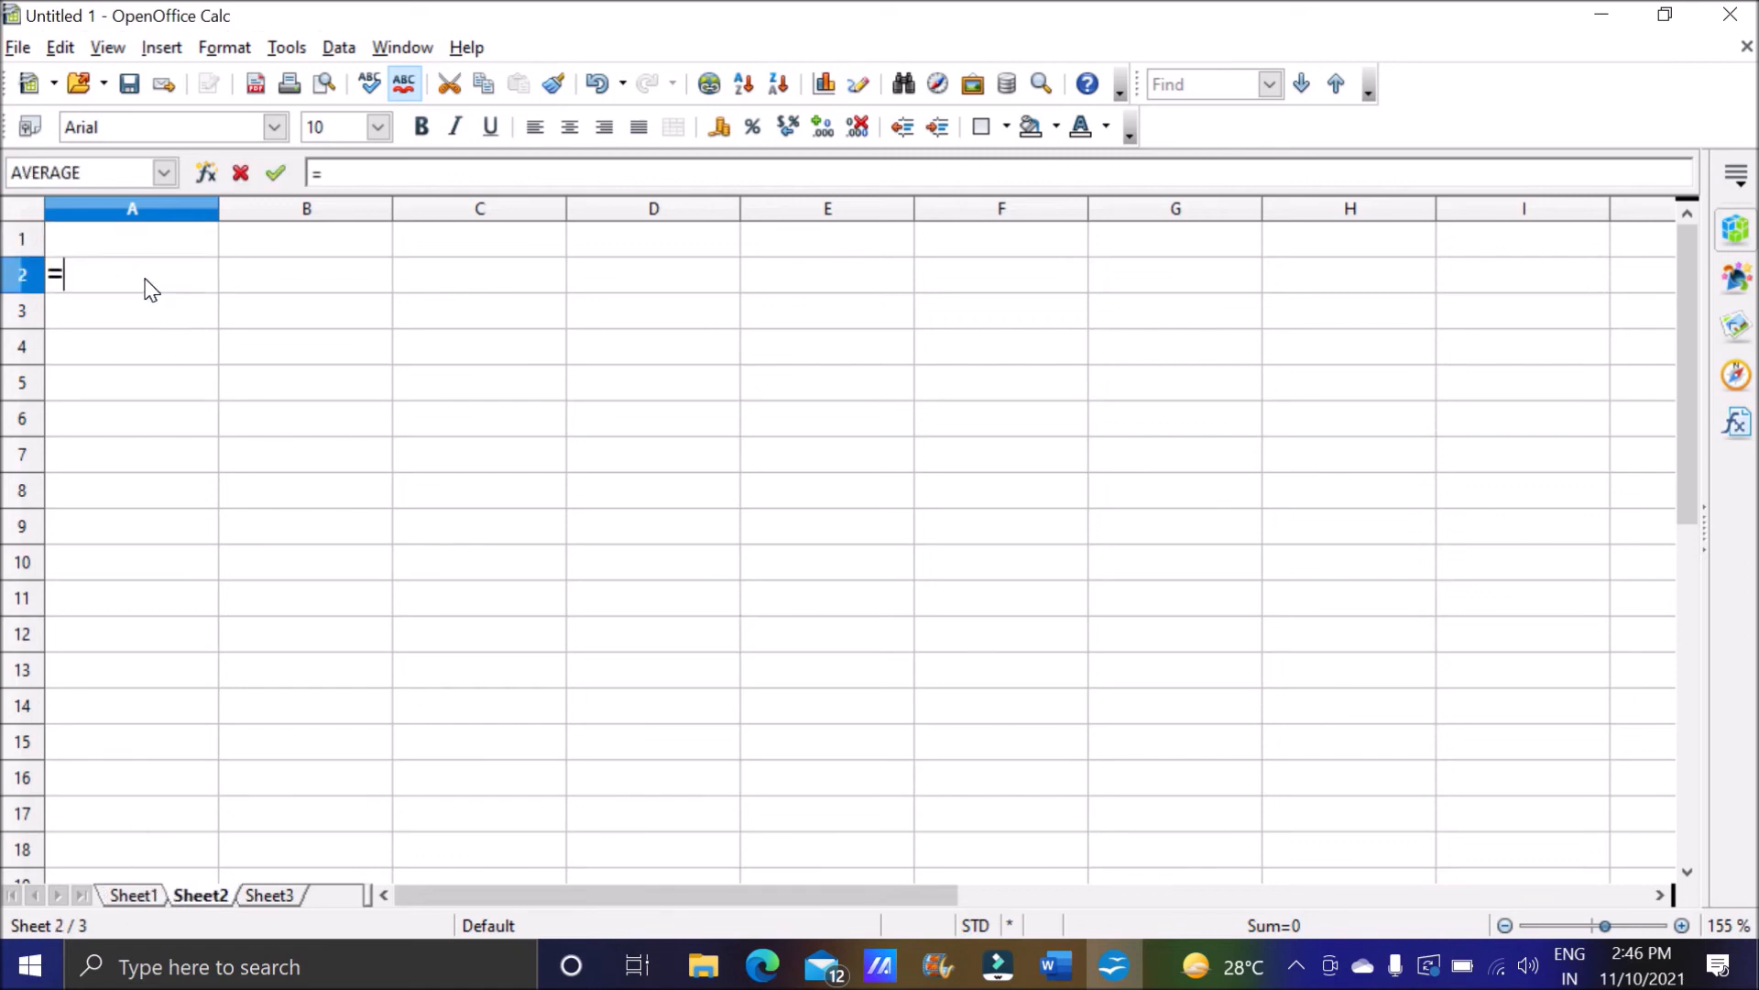
key("BackSpace")
Save the workbook to the Desktop as Linking Spreadsheet in ODF Spreadsheet (.ods) format.
left_click(20, 52)
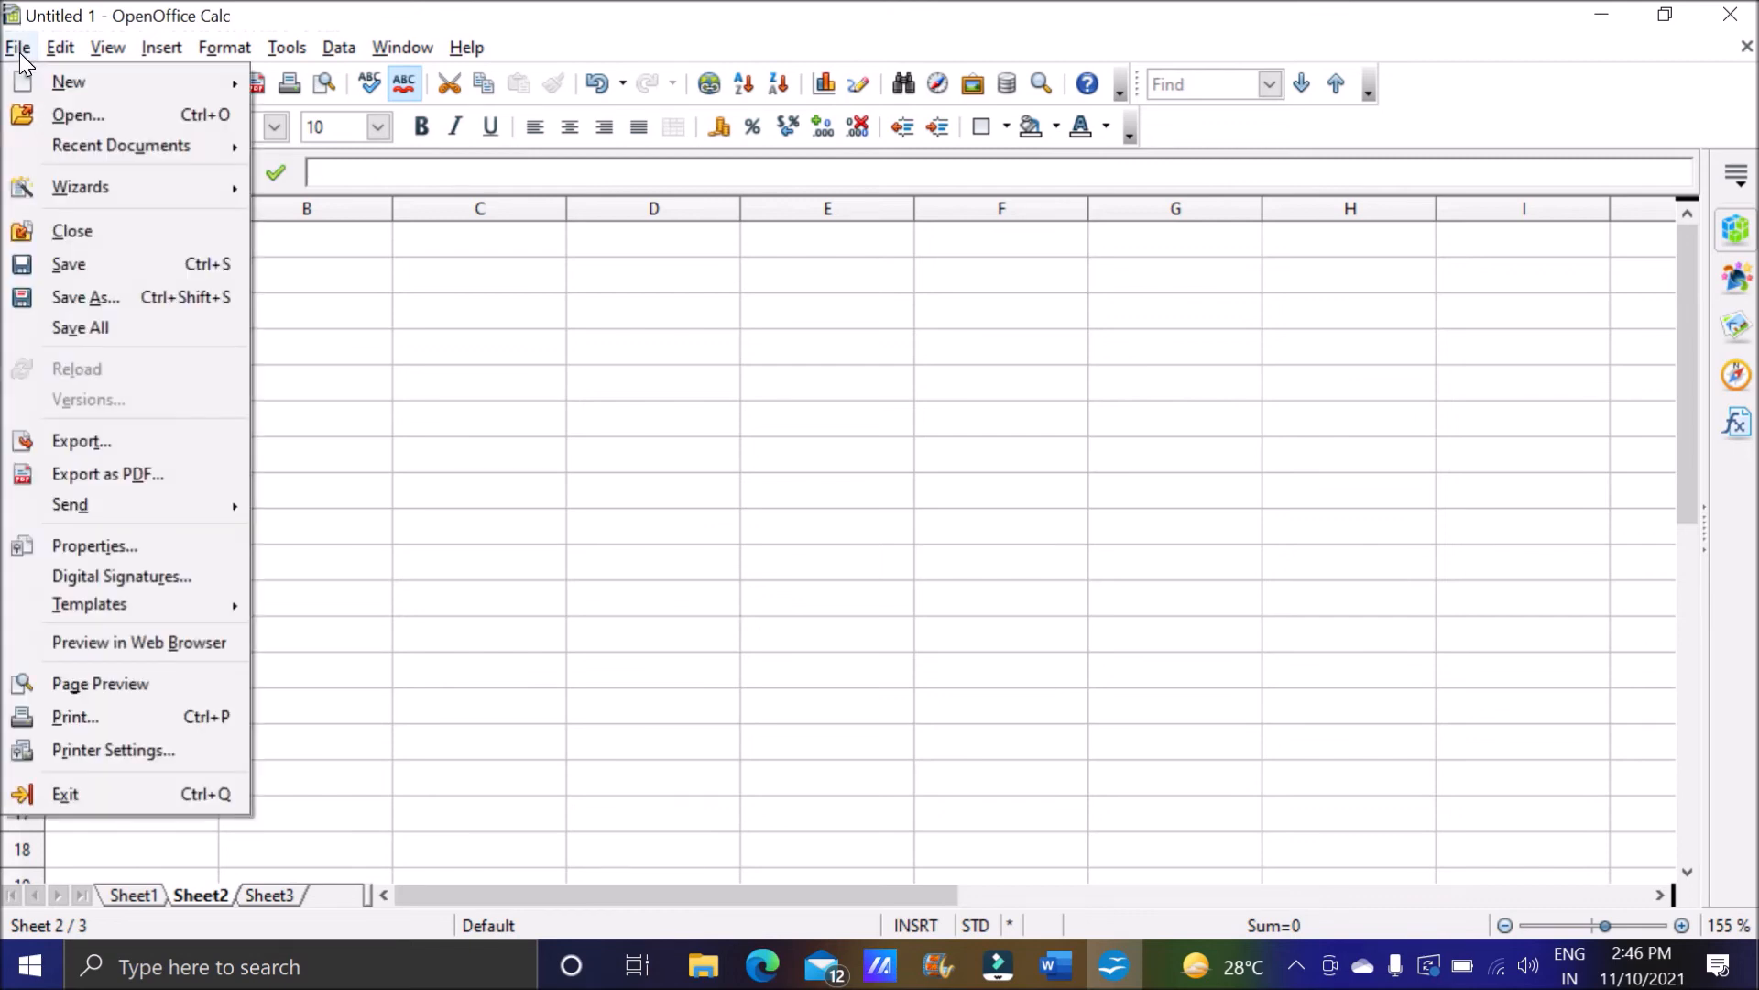
left_click(102, 261)
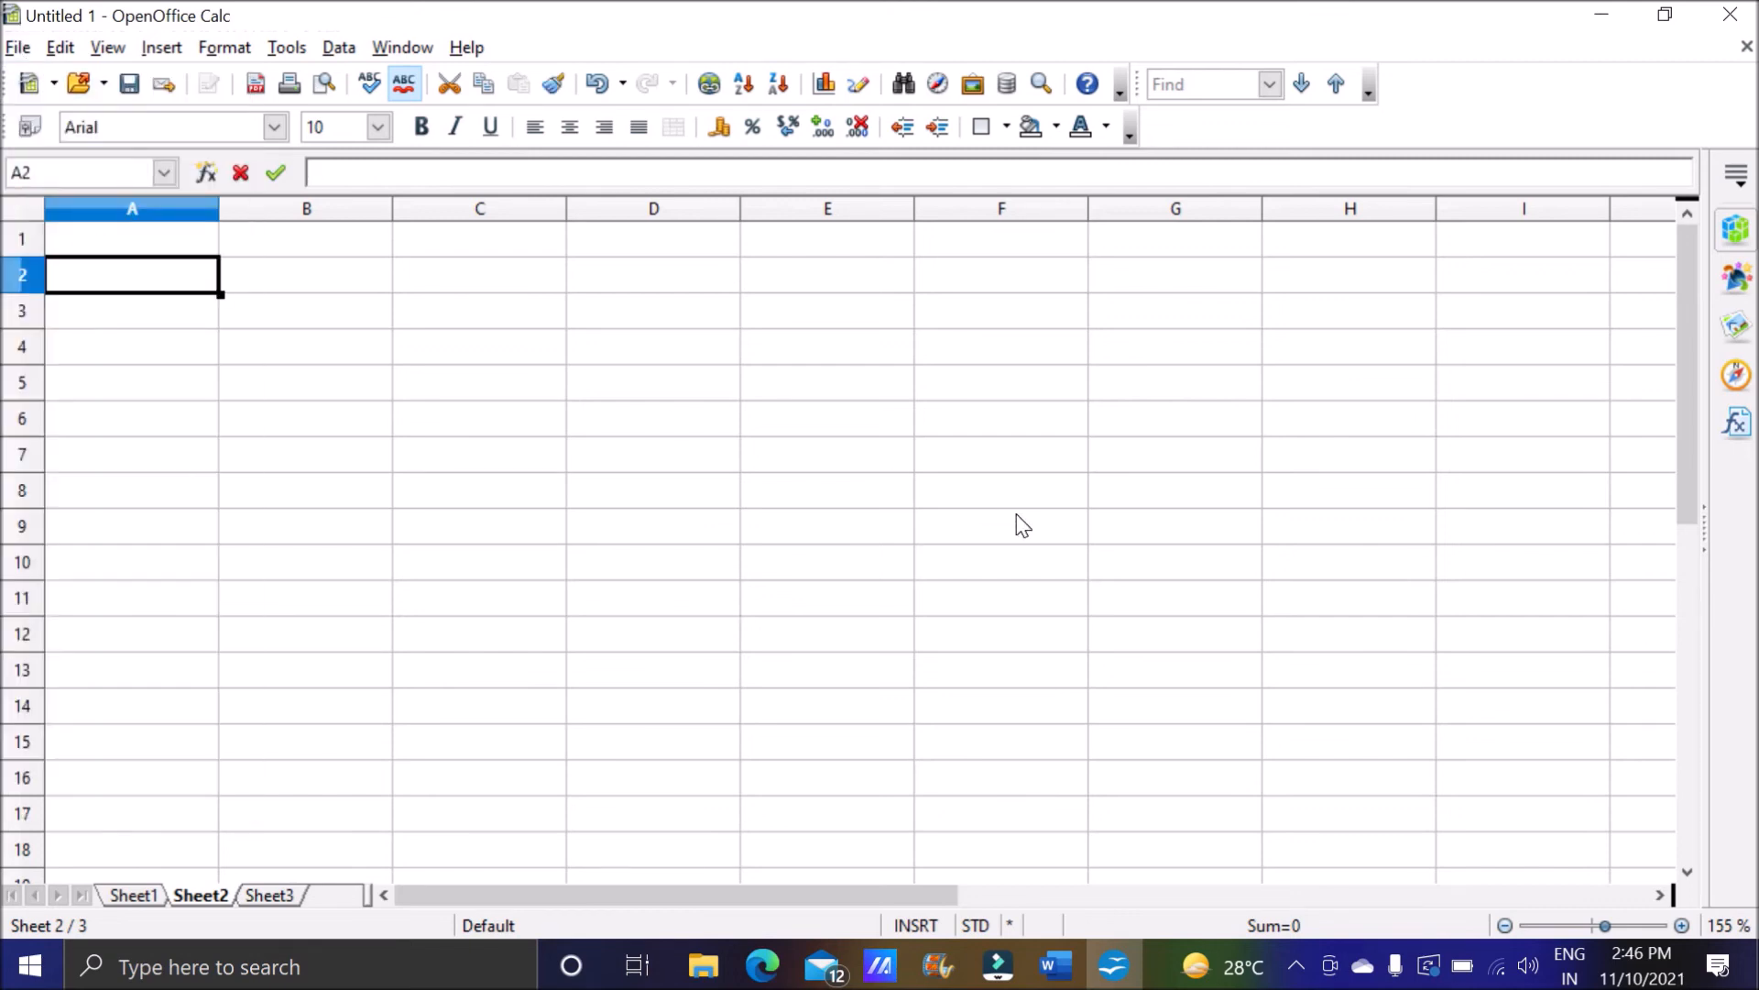
type("Li")
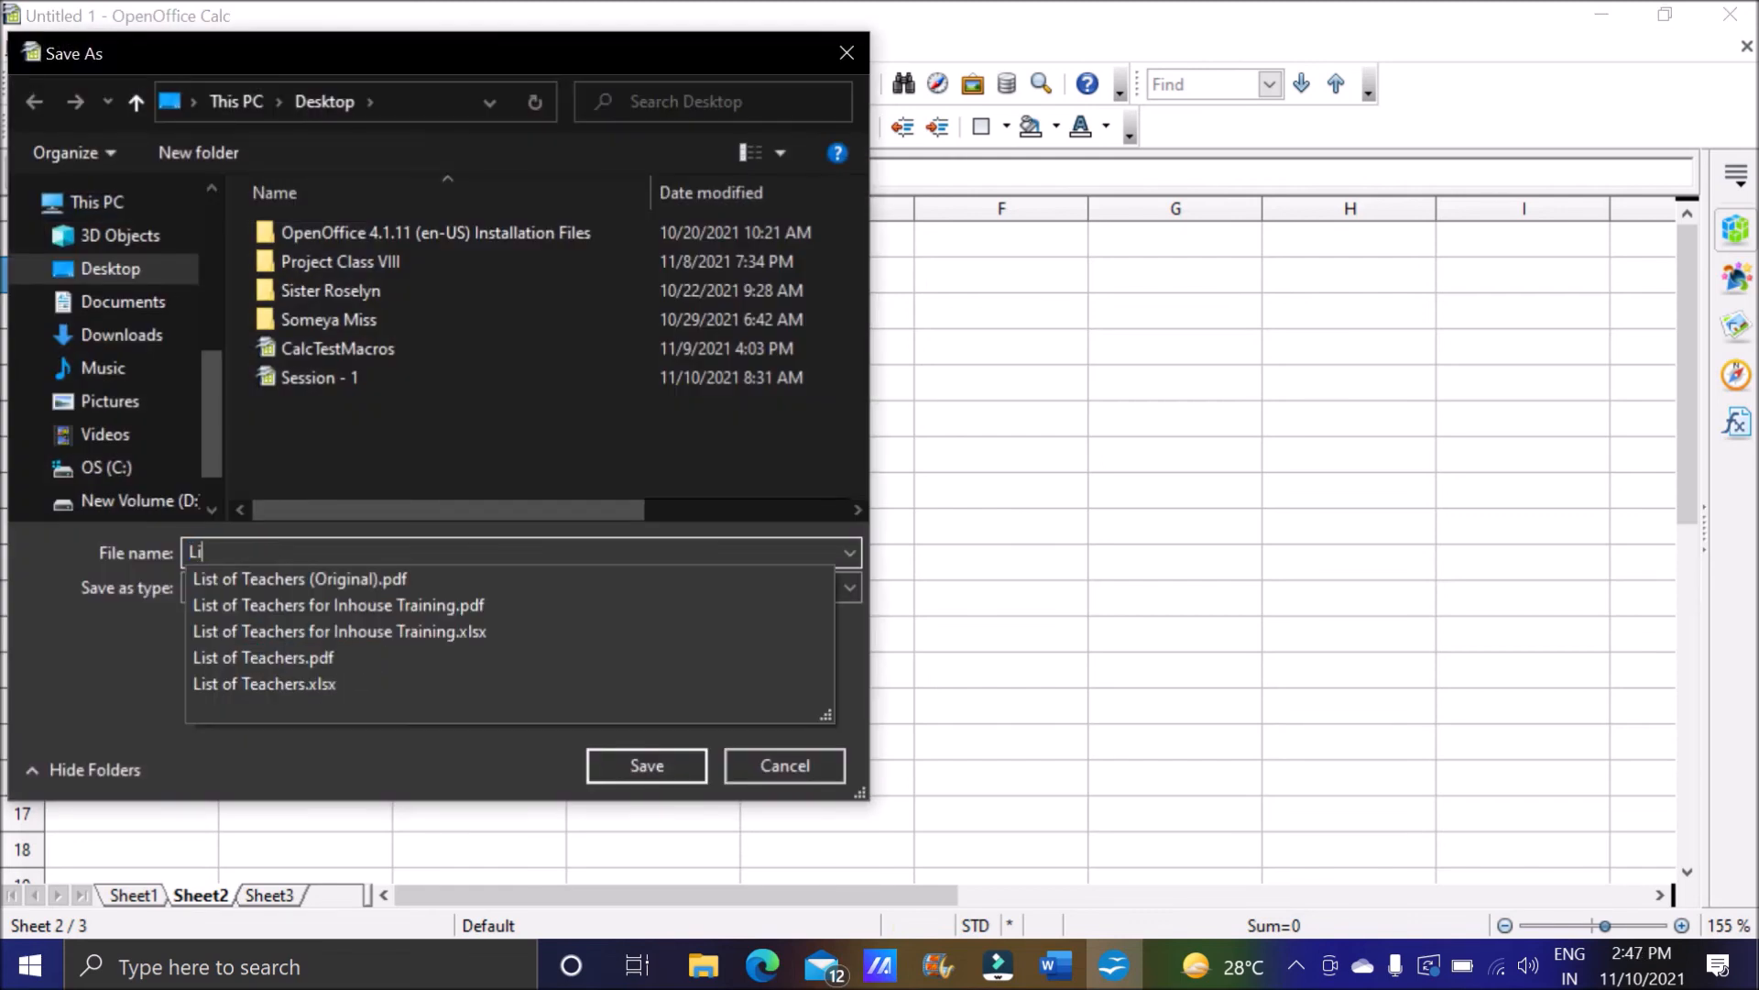
type("nking")
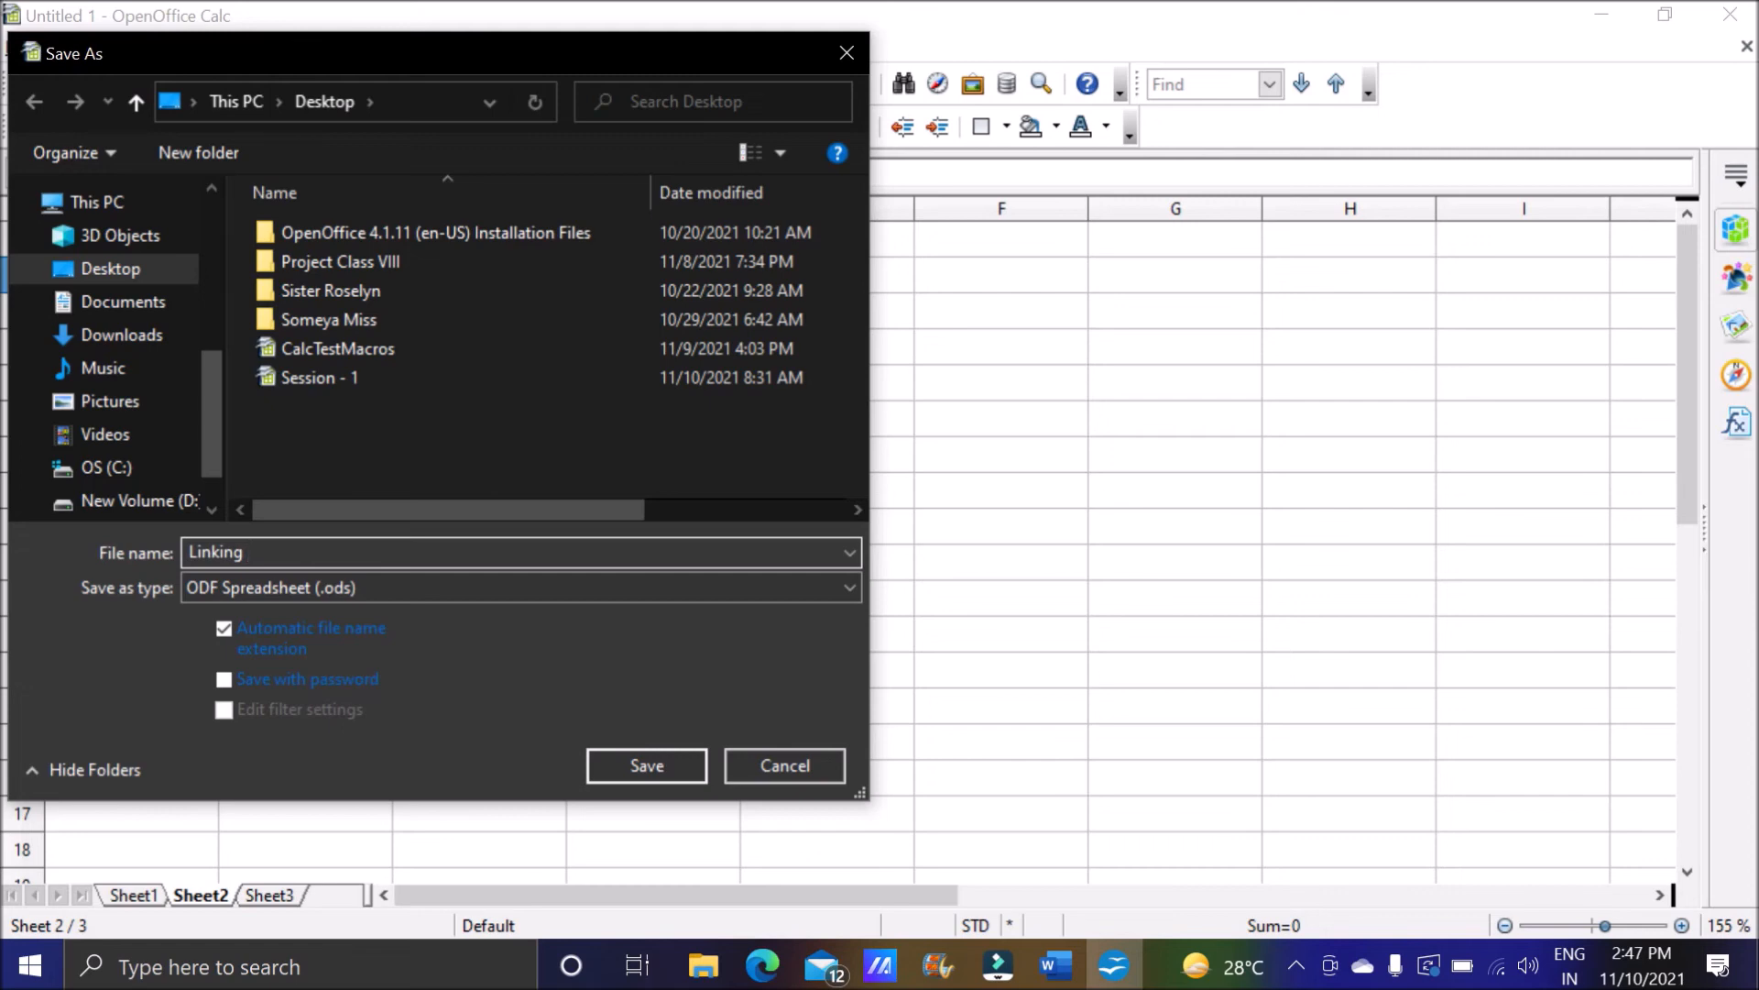
type("Spreadsheet")
left_click(603, 751)
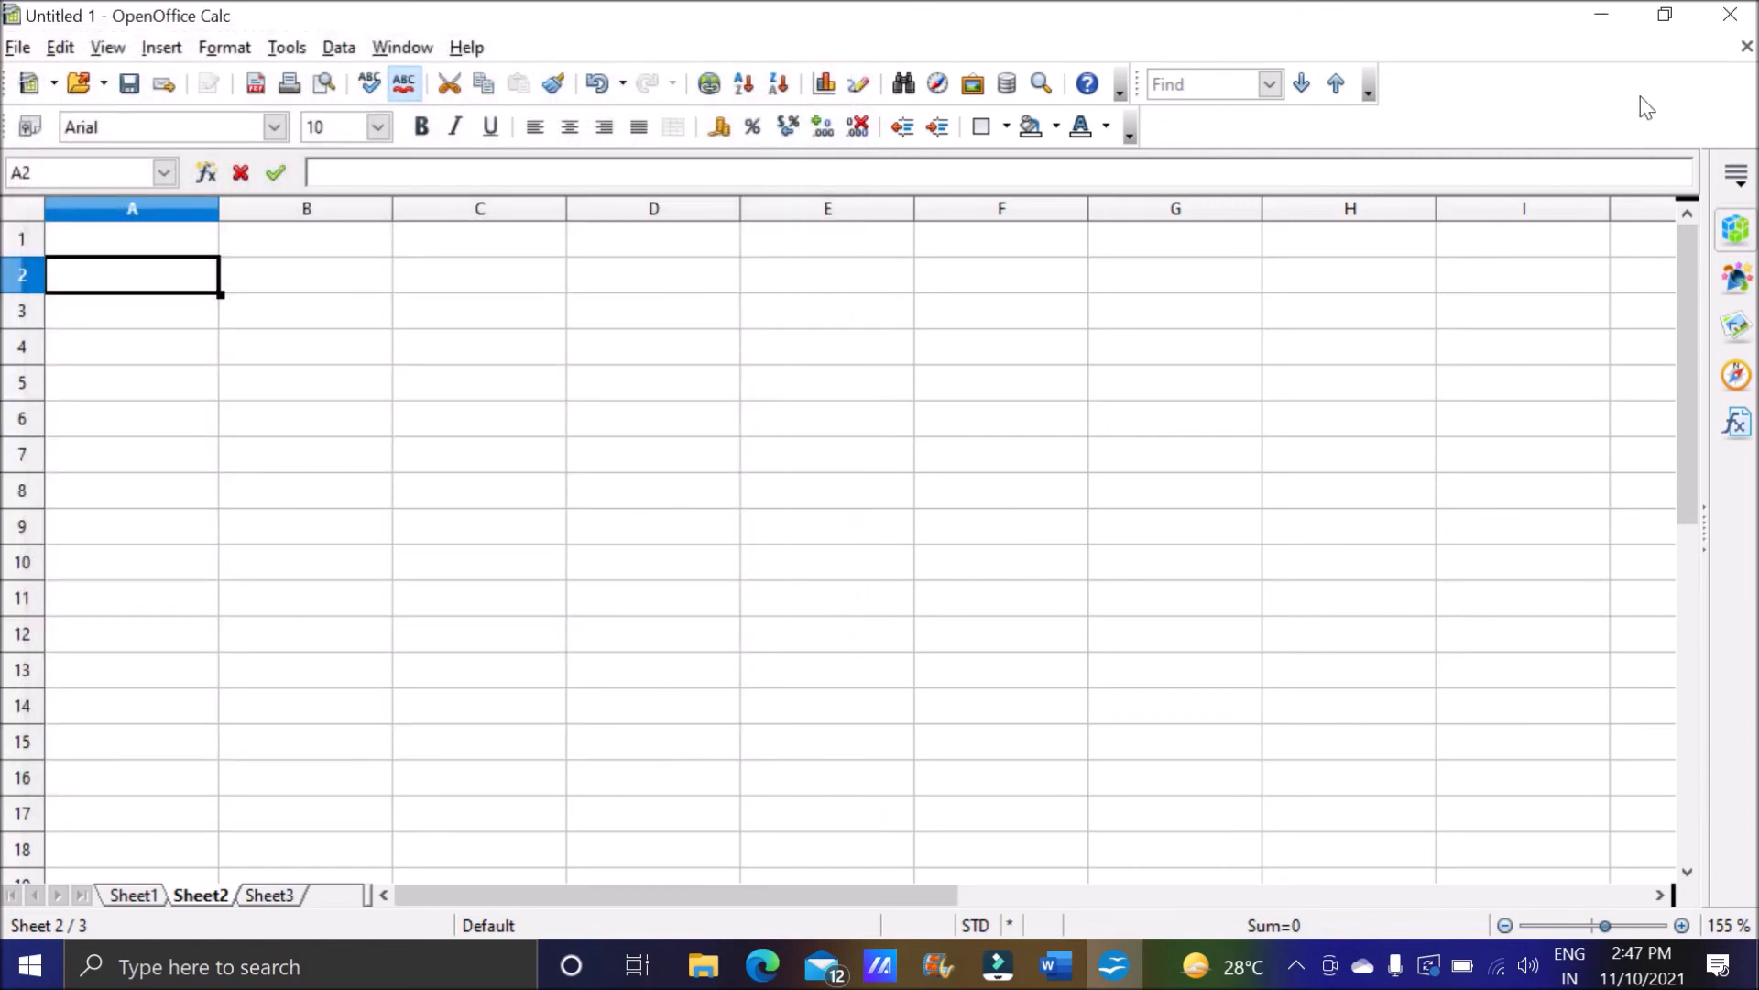
Check the saved Linking Spreadsheet file on the desktop and open it from there to view its file name.
left_click(1604, 17)
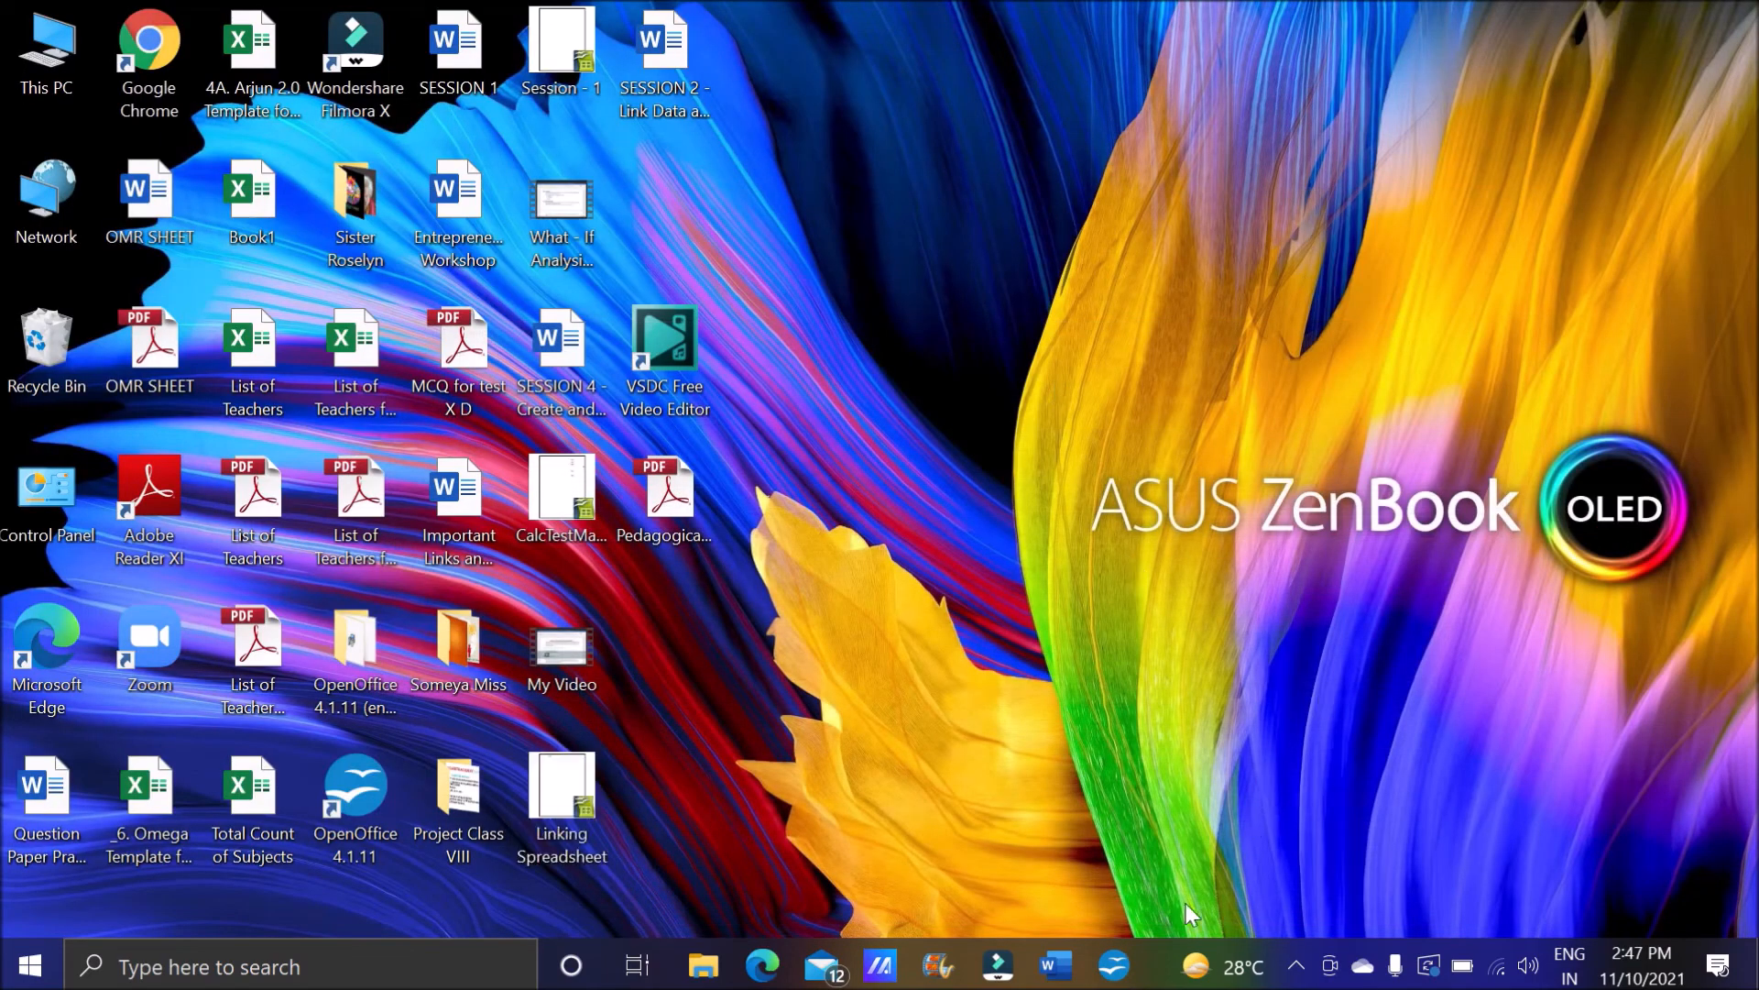
left_click(1122, 958)
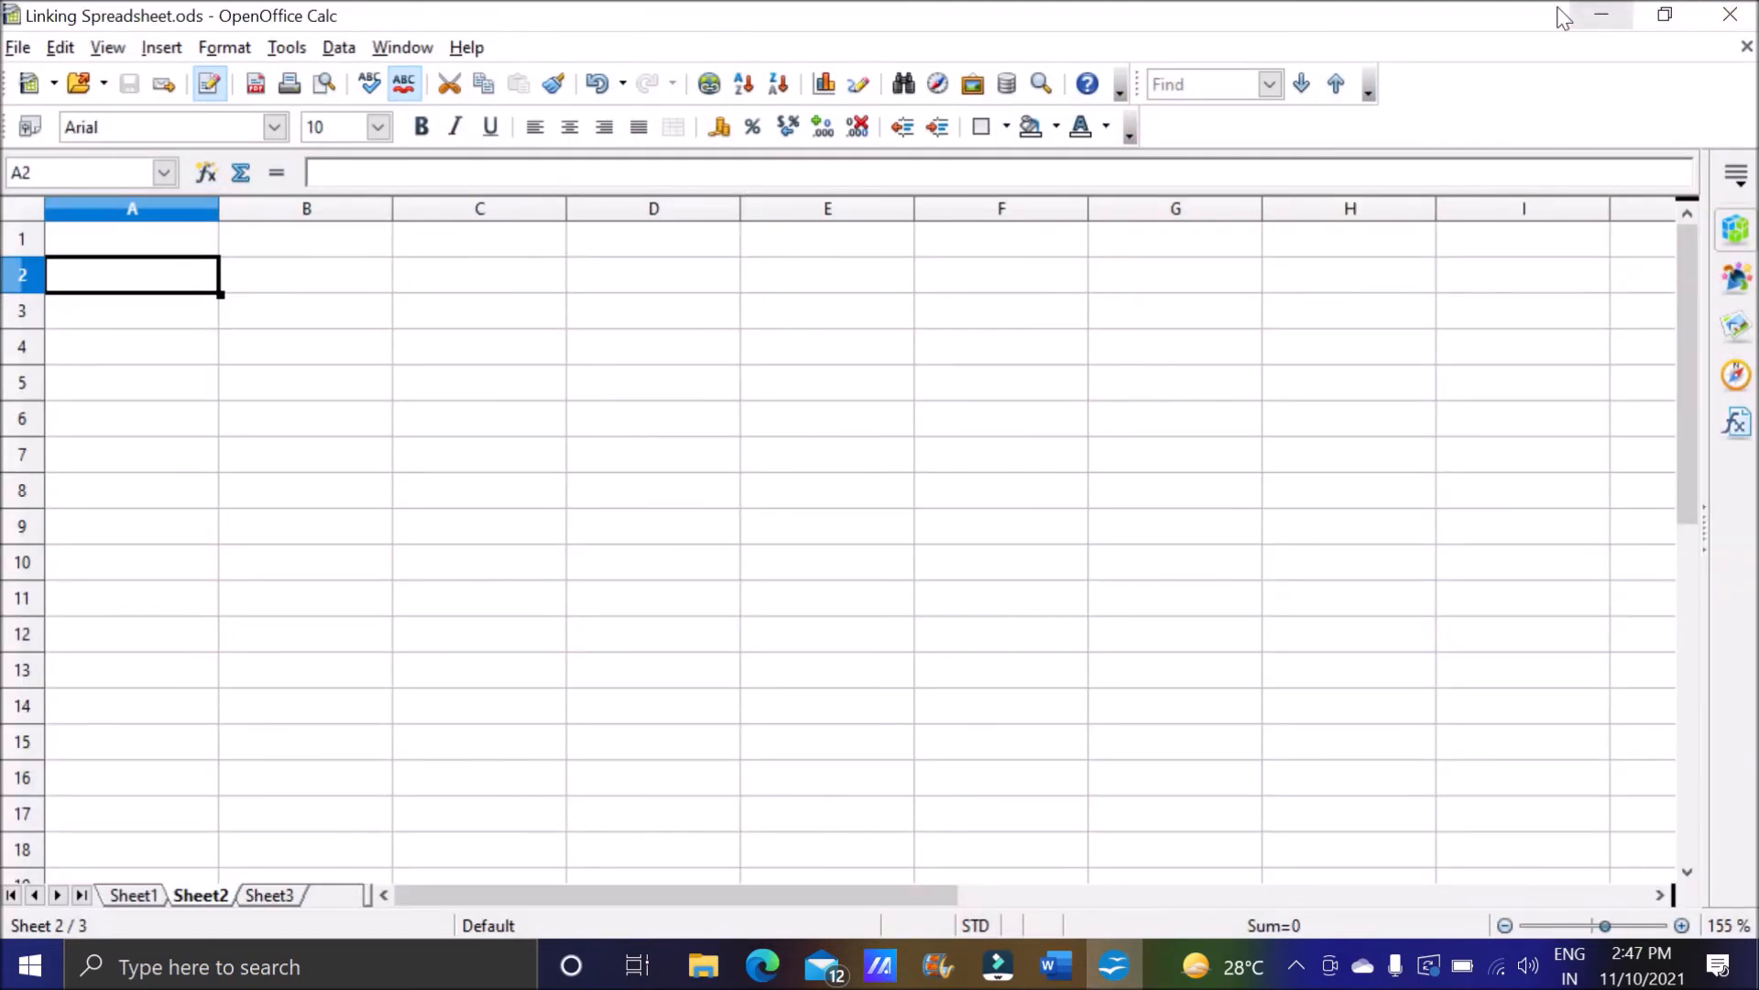
left_click(1602, 16)
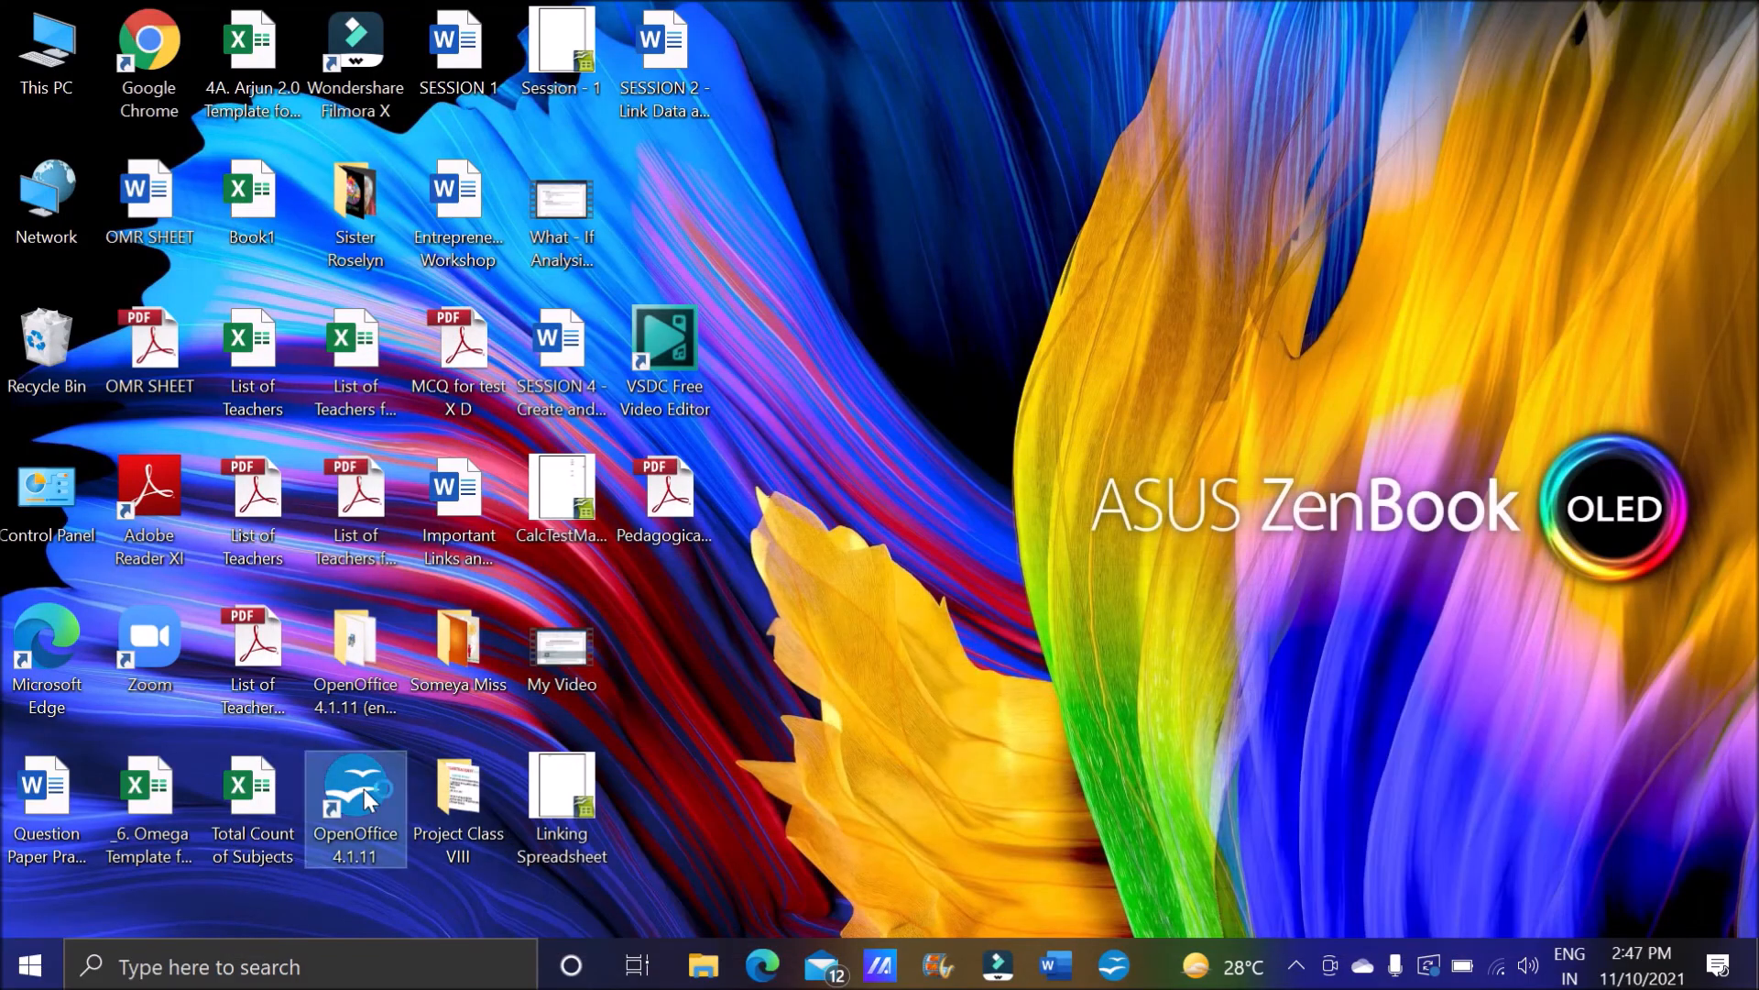
double_click(561, 793)
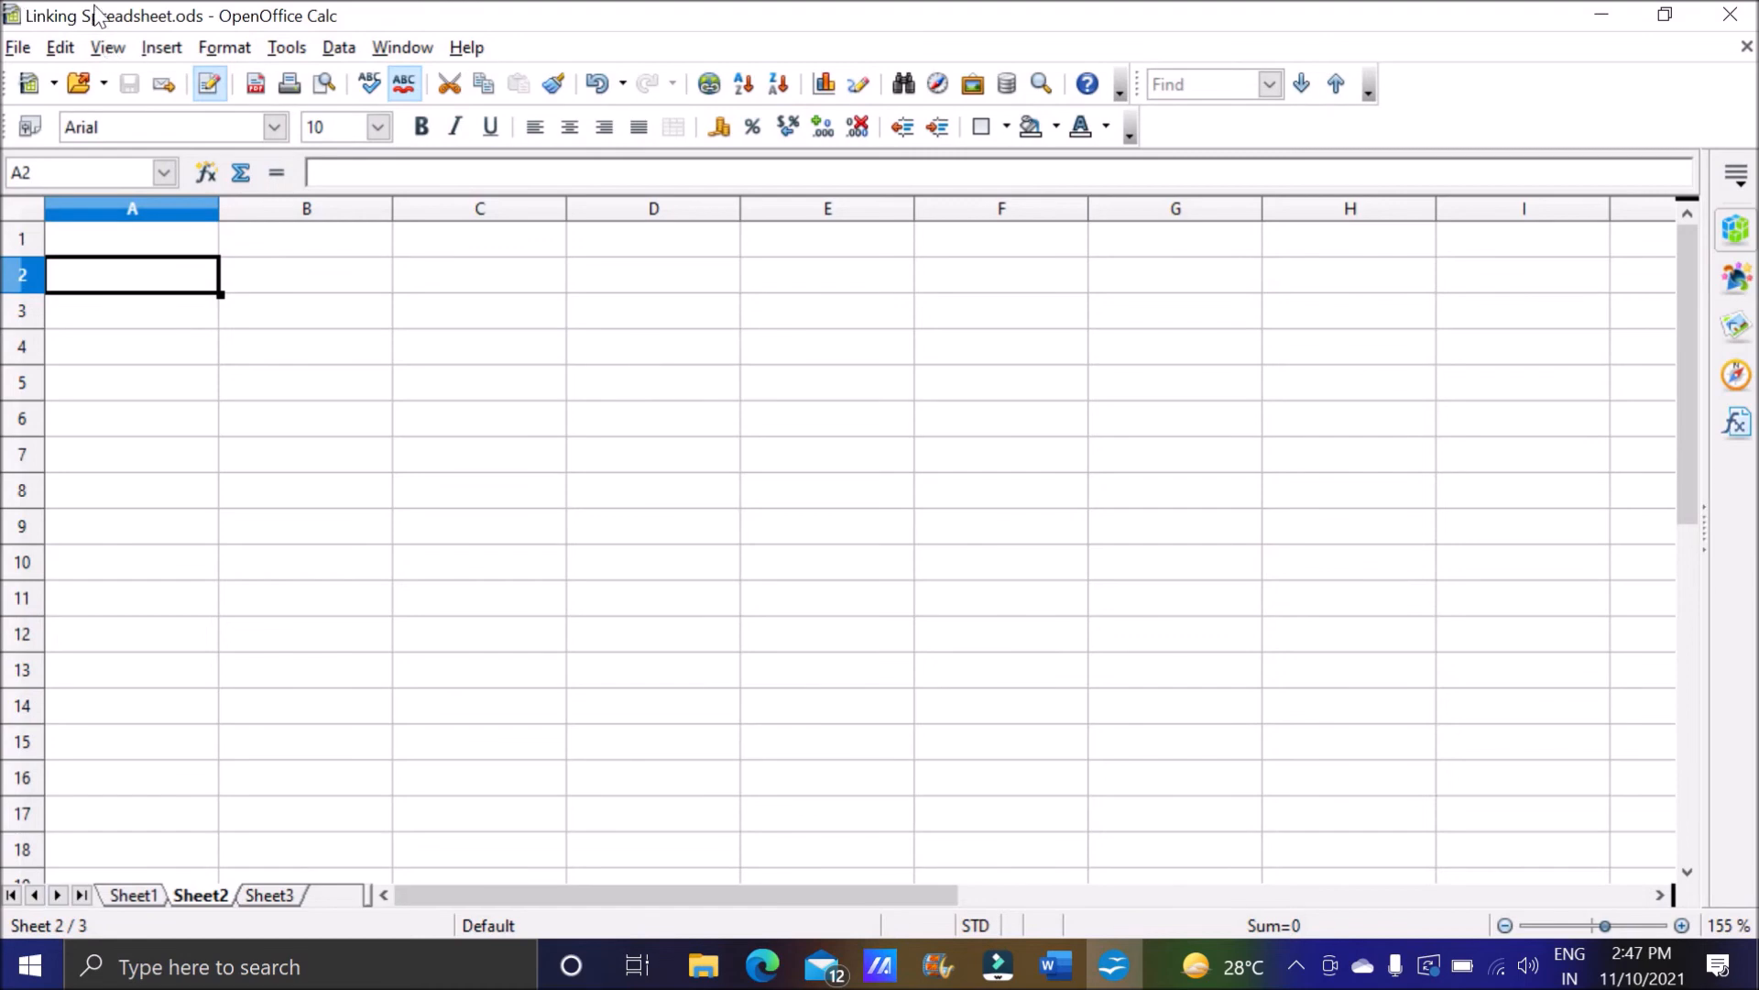
left_click(1602, 16)
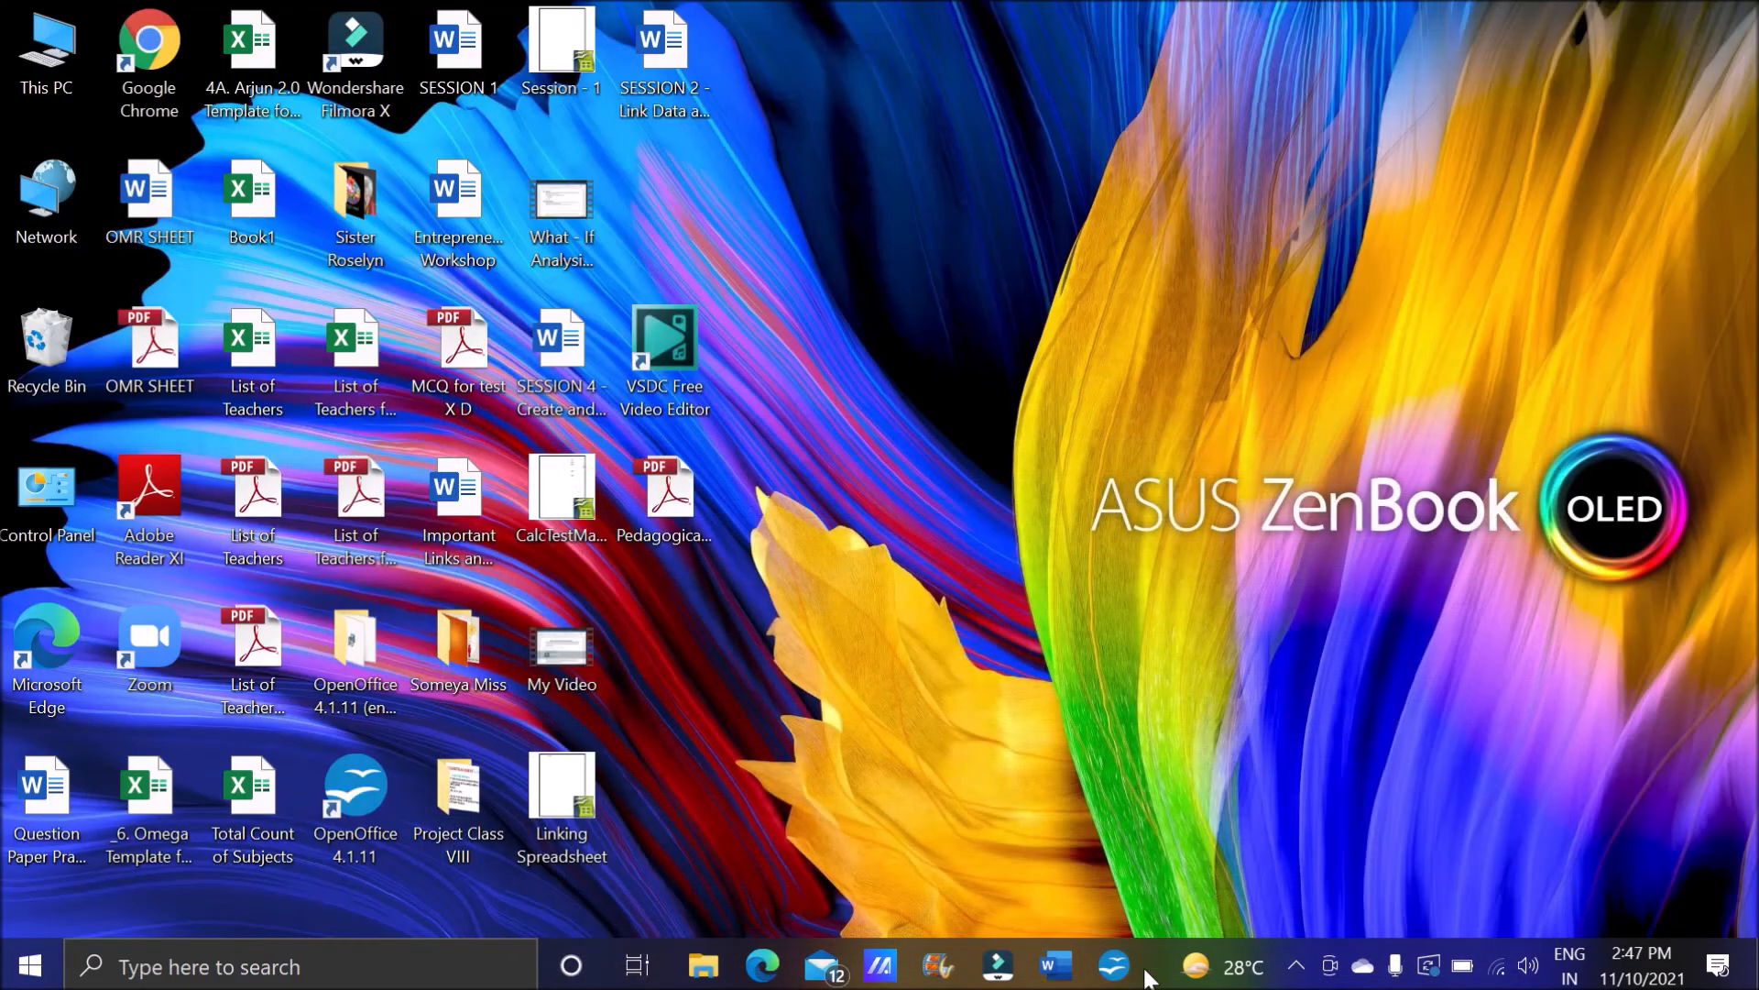
left_click(1142, 971)
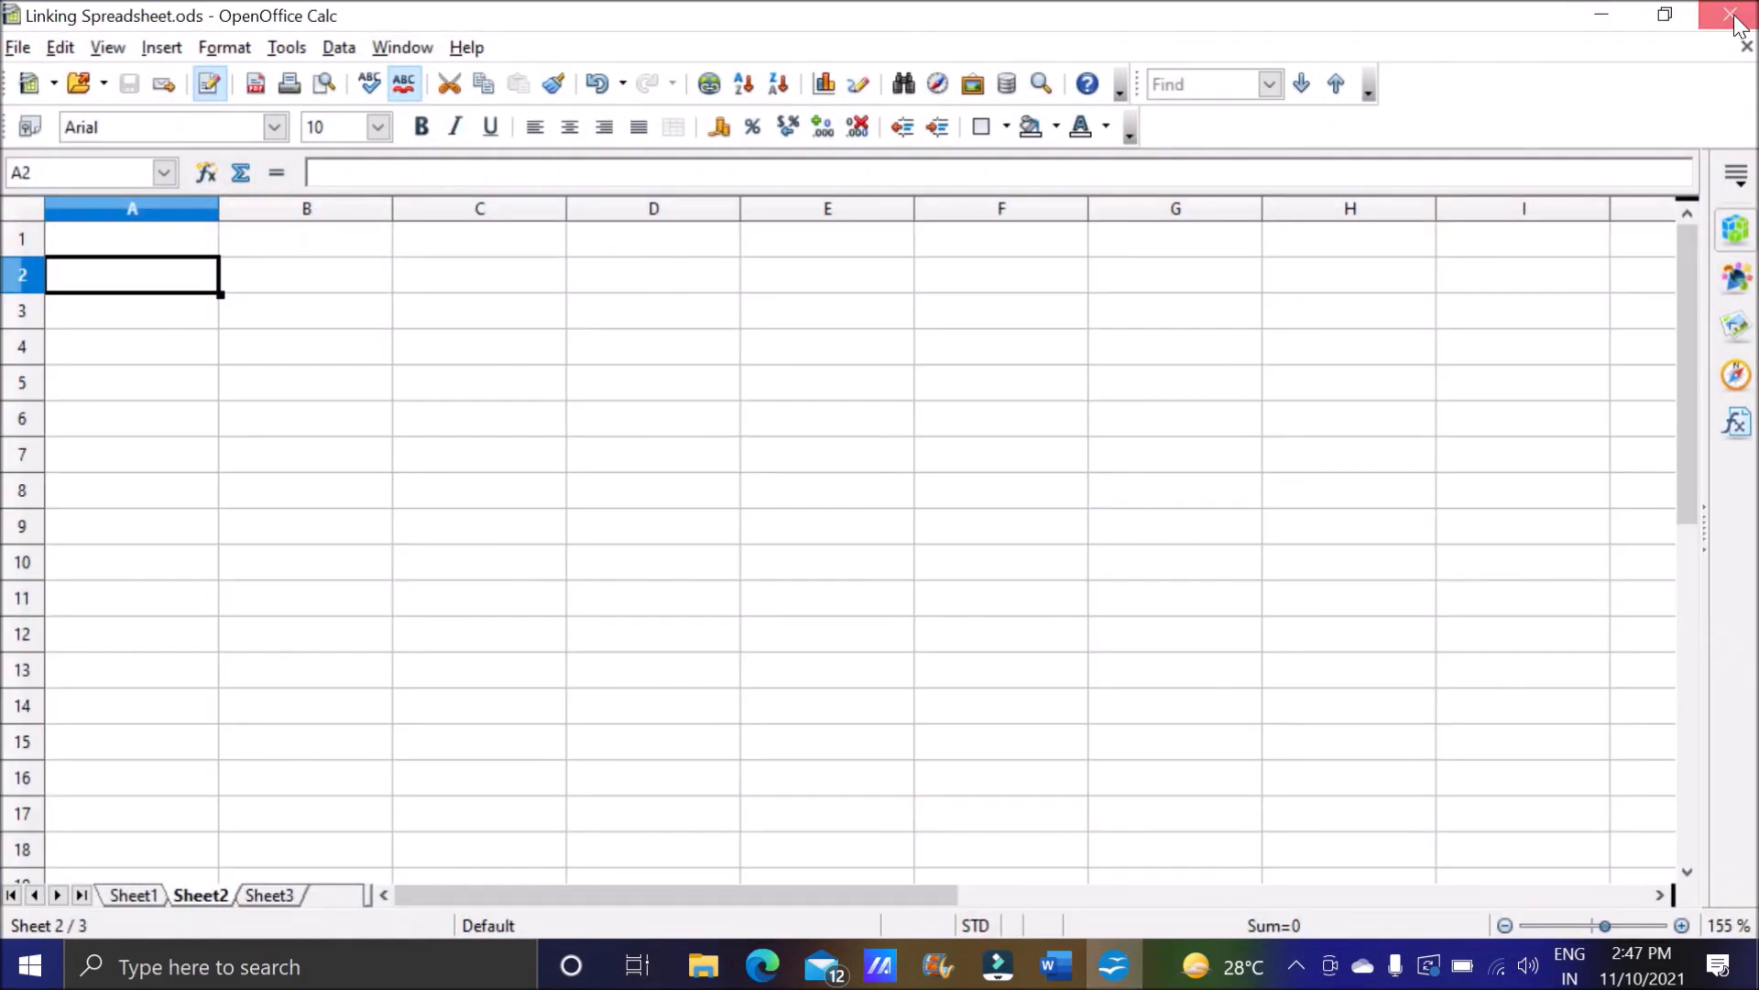
Close the Linking Spreadsheet workbook and create another new OpenOffice spreadsheet.
left_click(1732, 16)
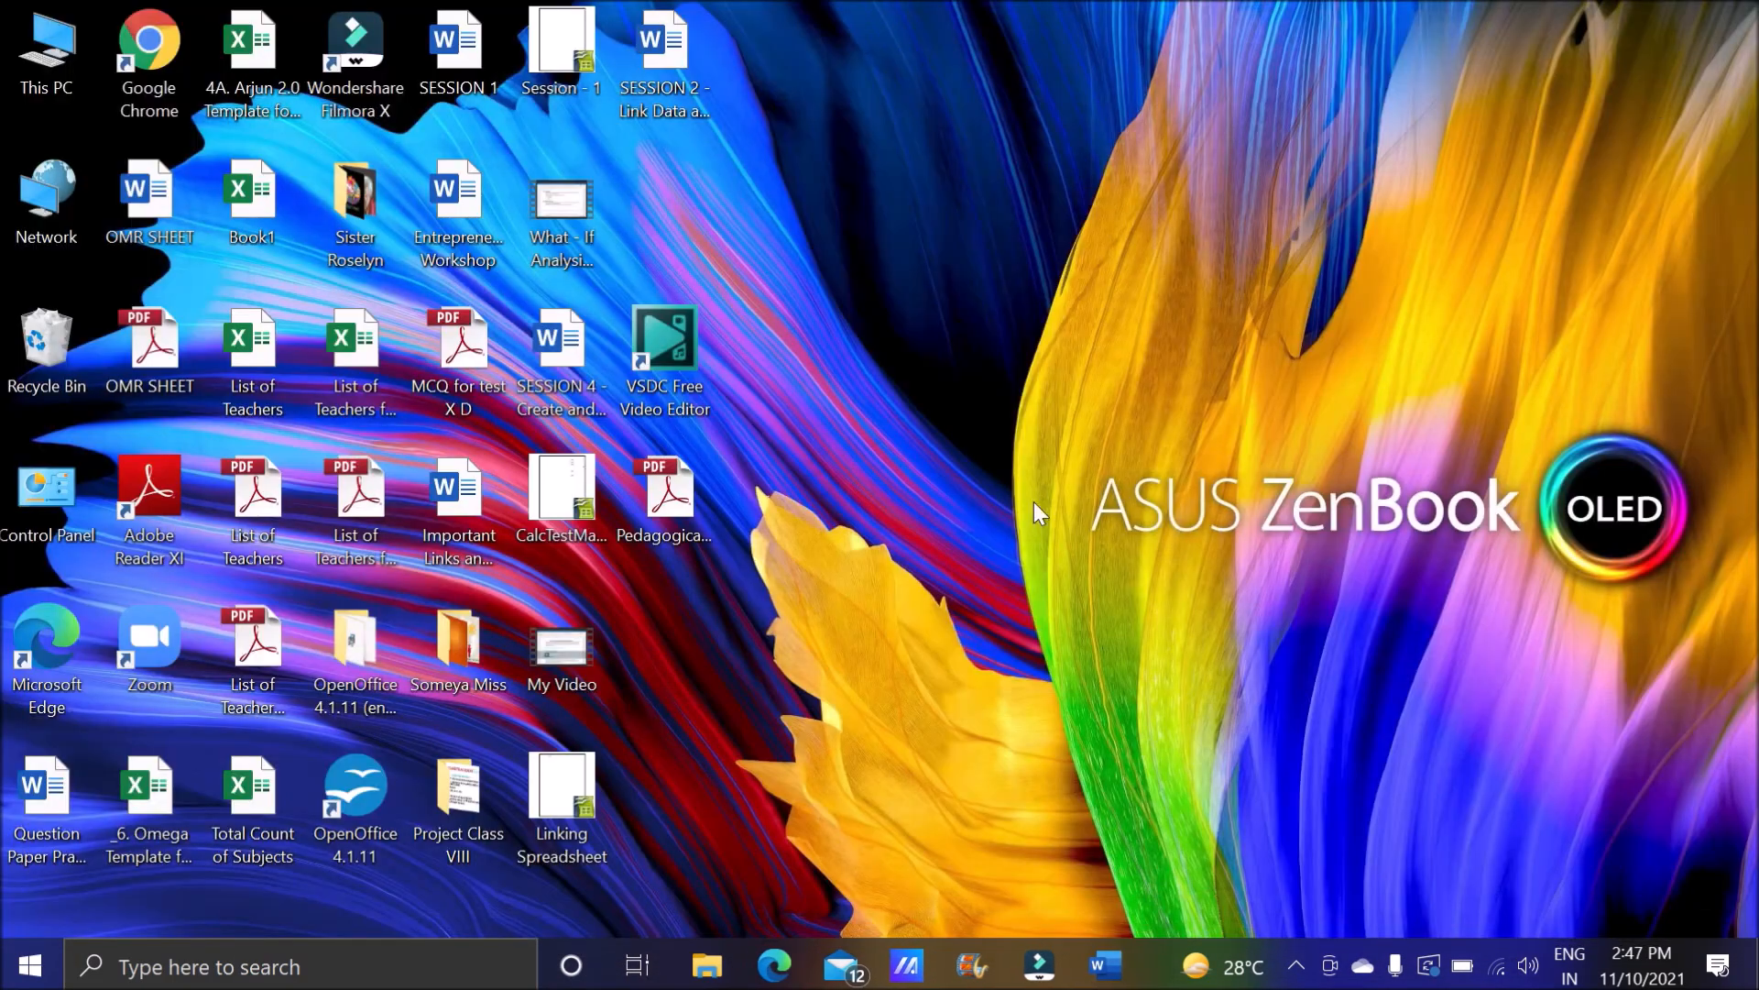
double_click(372, 812)
left_click(656, 484)
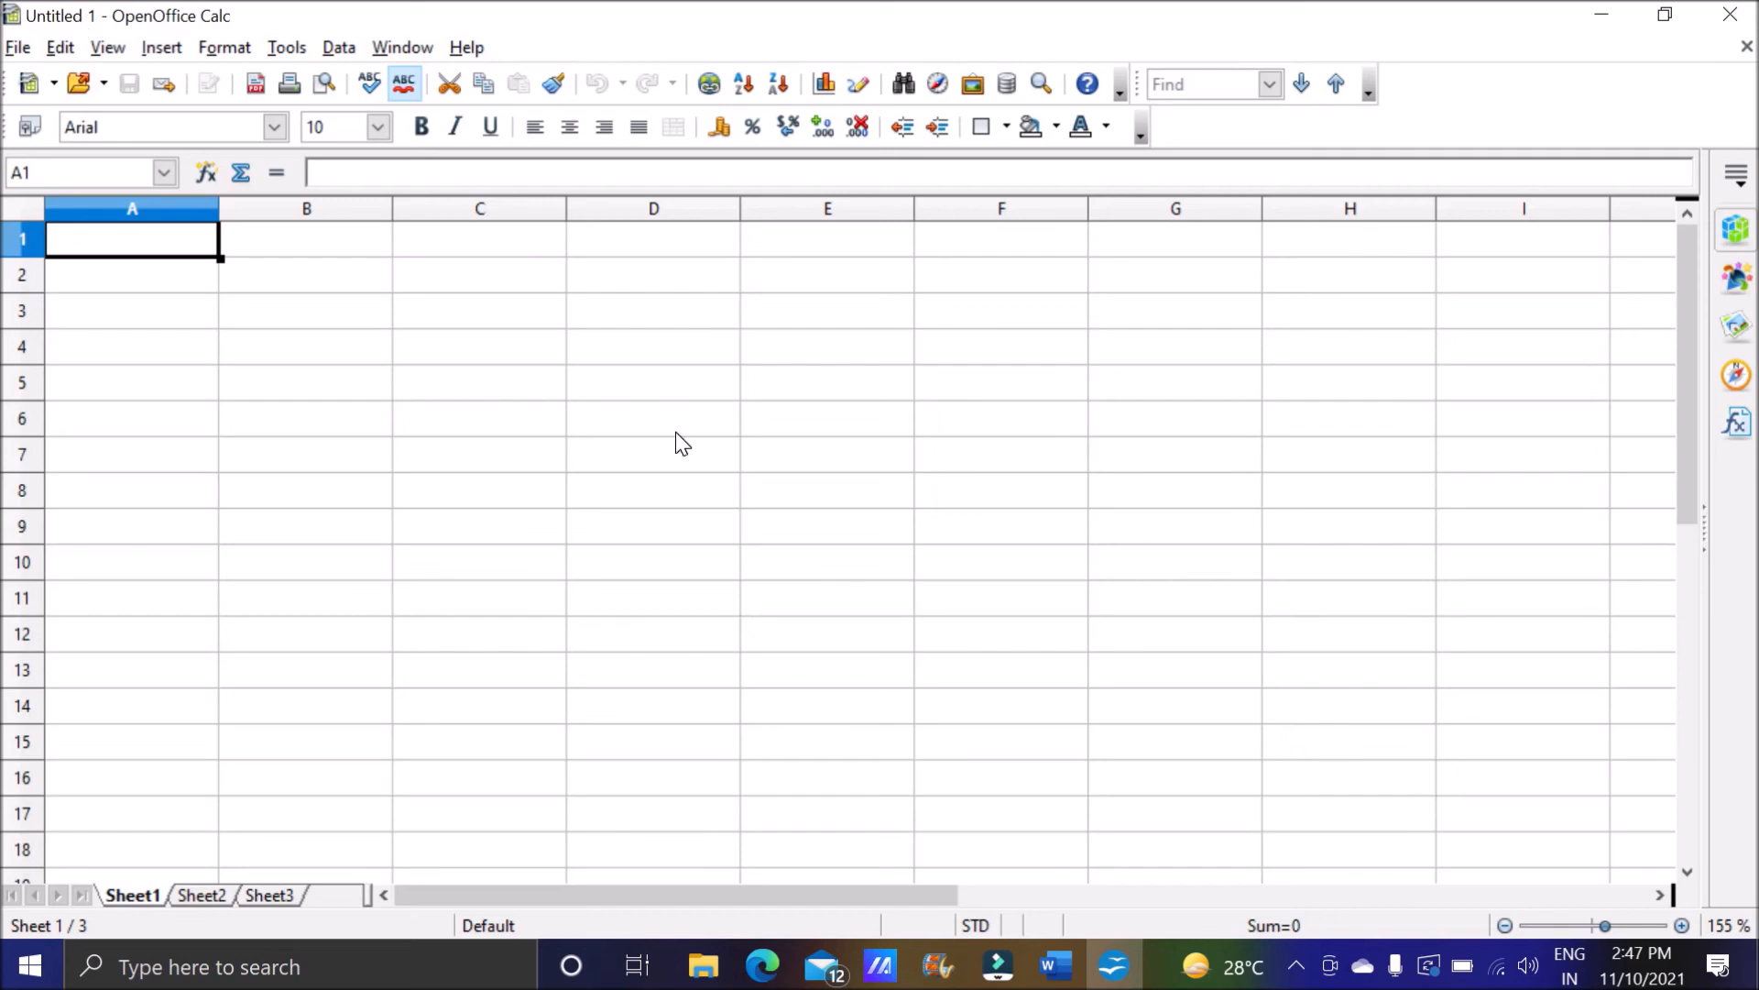
Enter 500 in cell A3 of Sheet1 in the new spreadsheet.
left_click(159, 303)
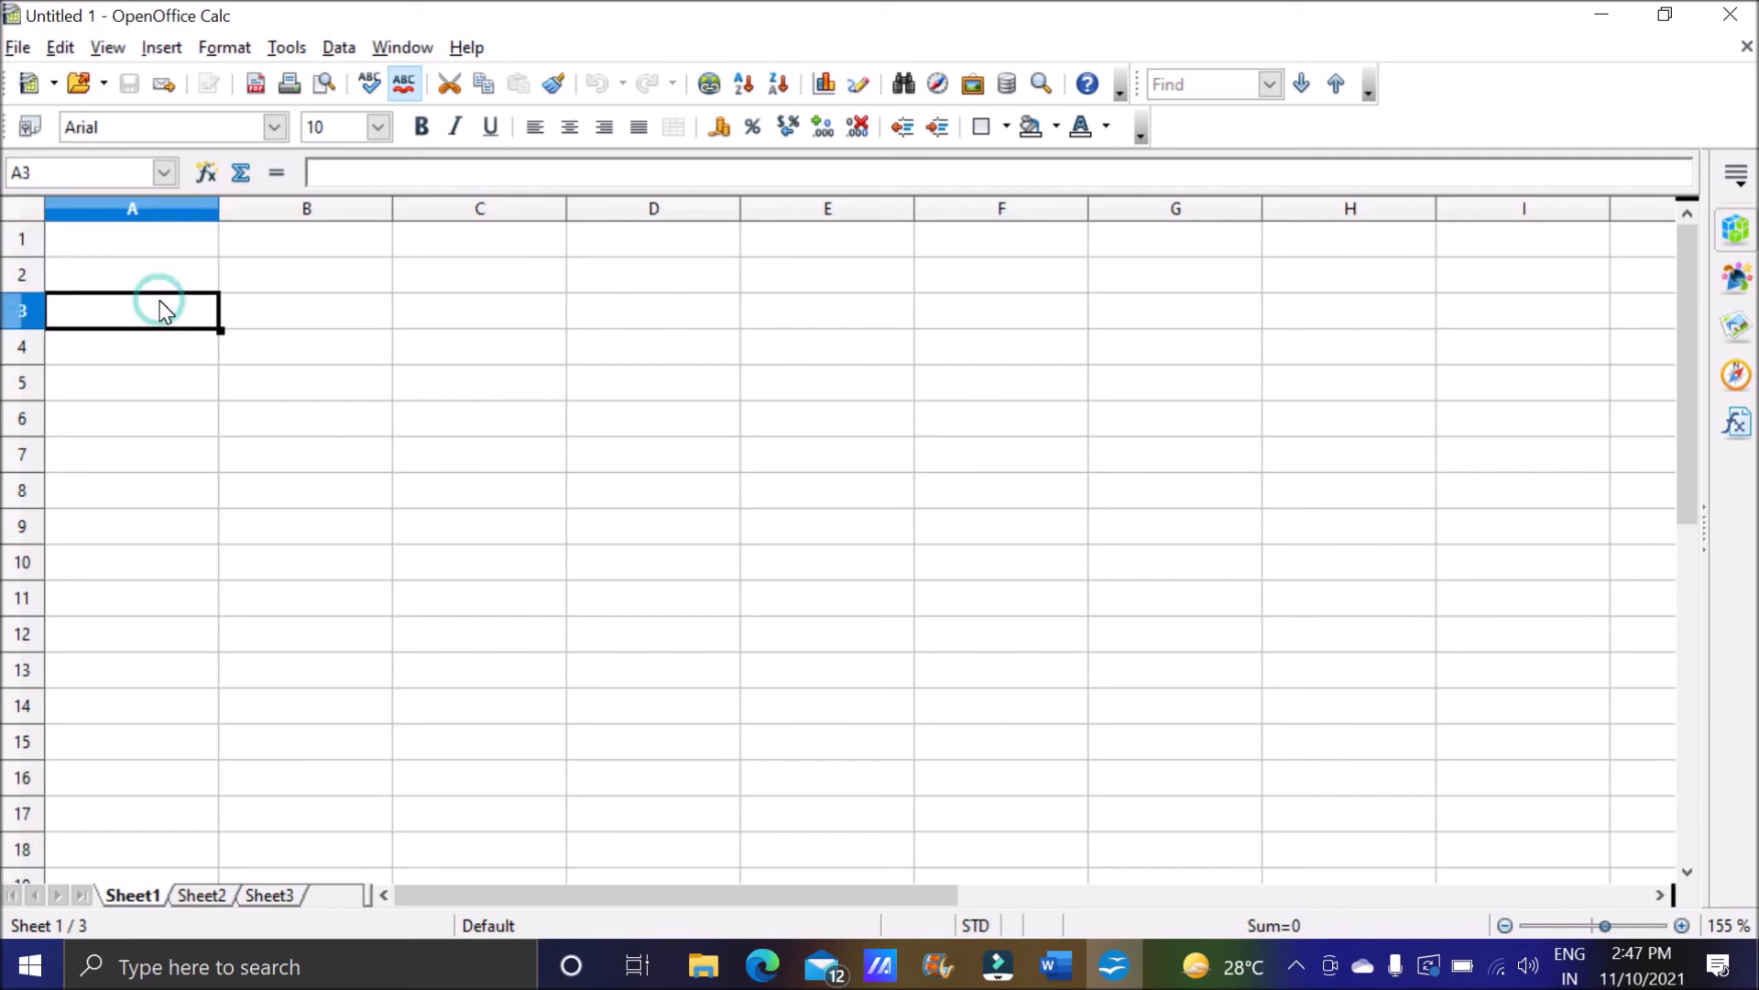
type("500")
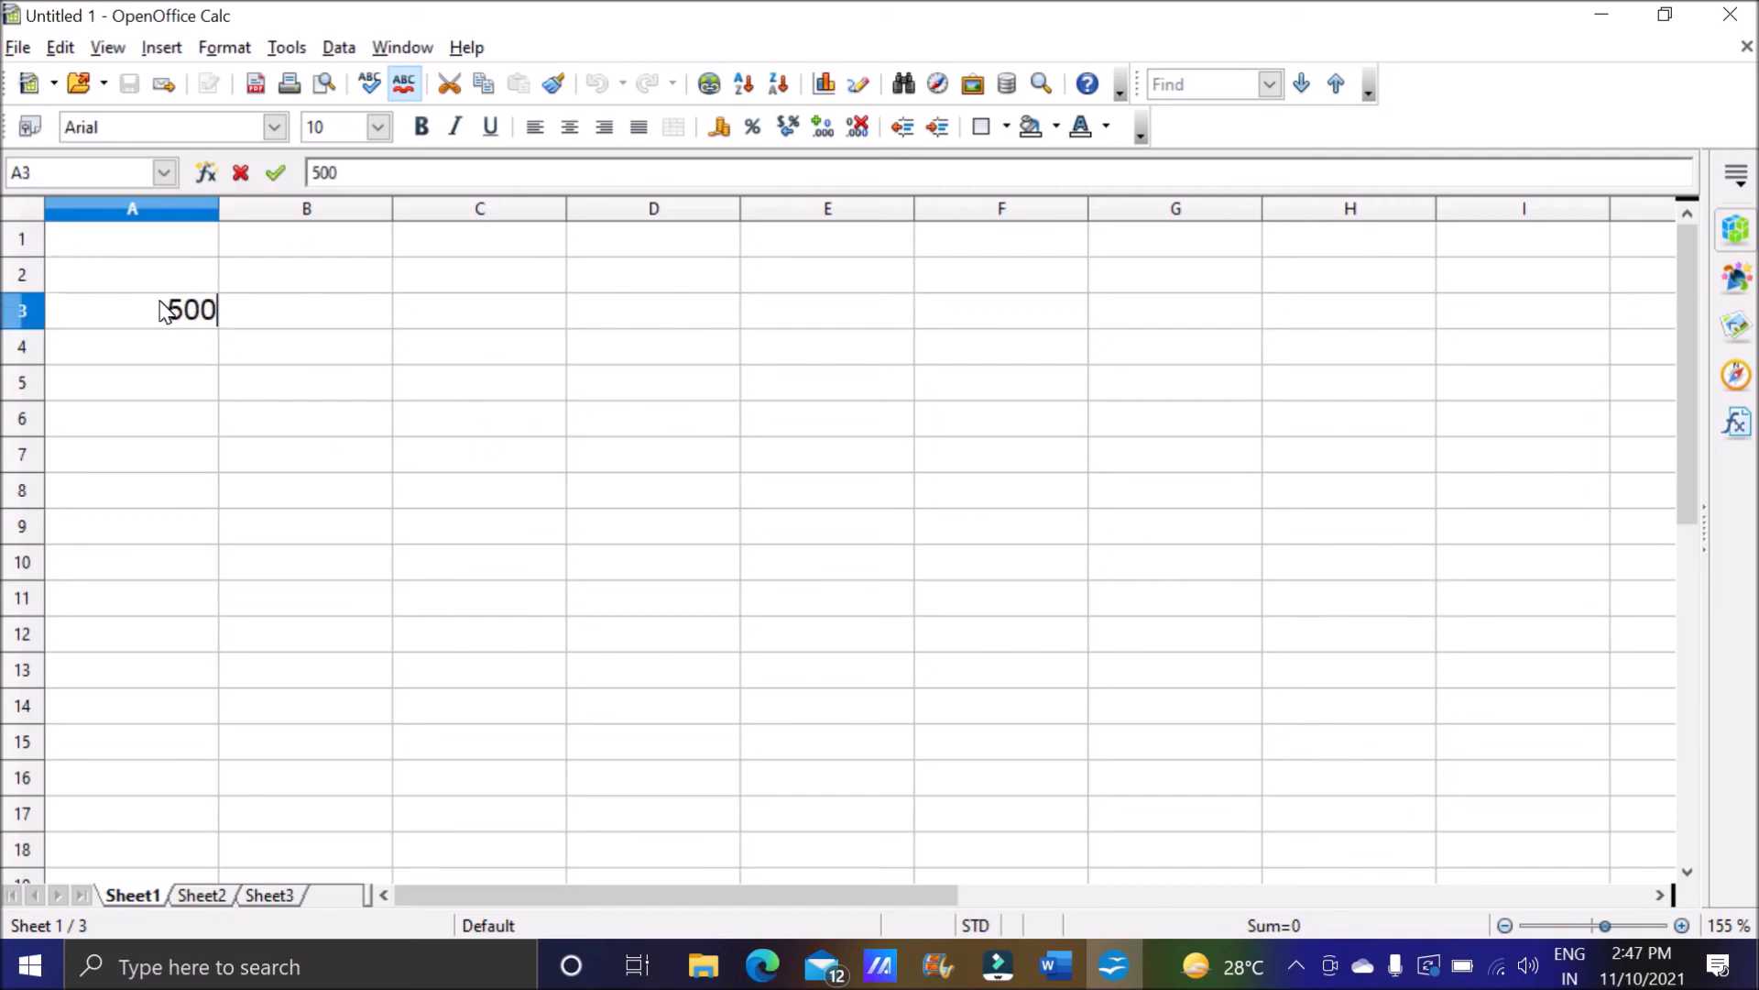
key("Return")
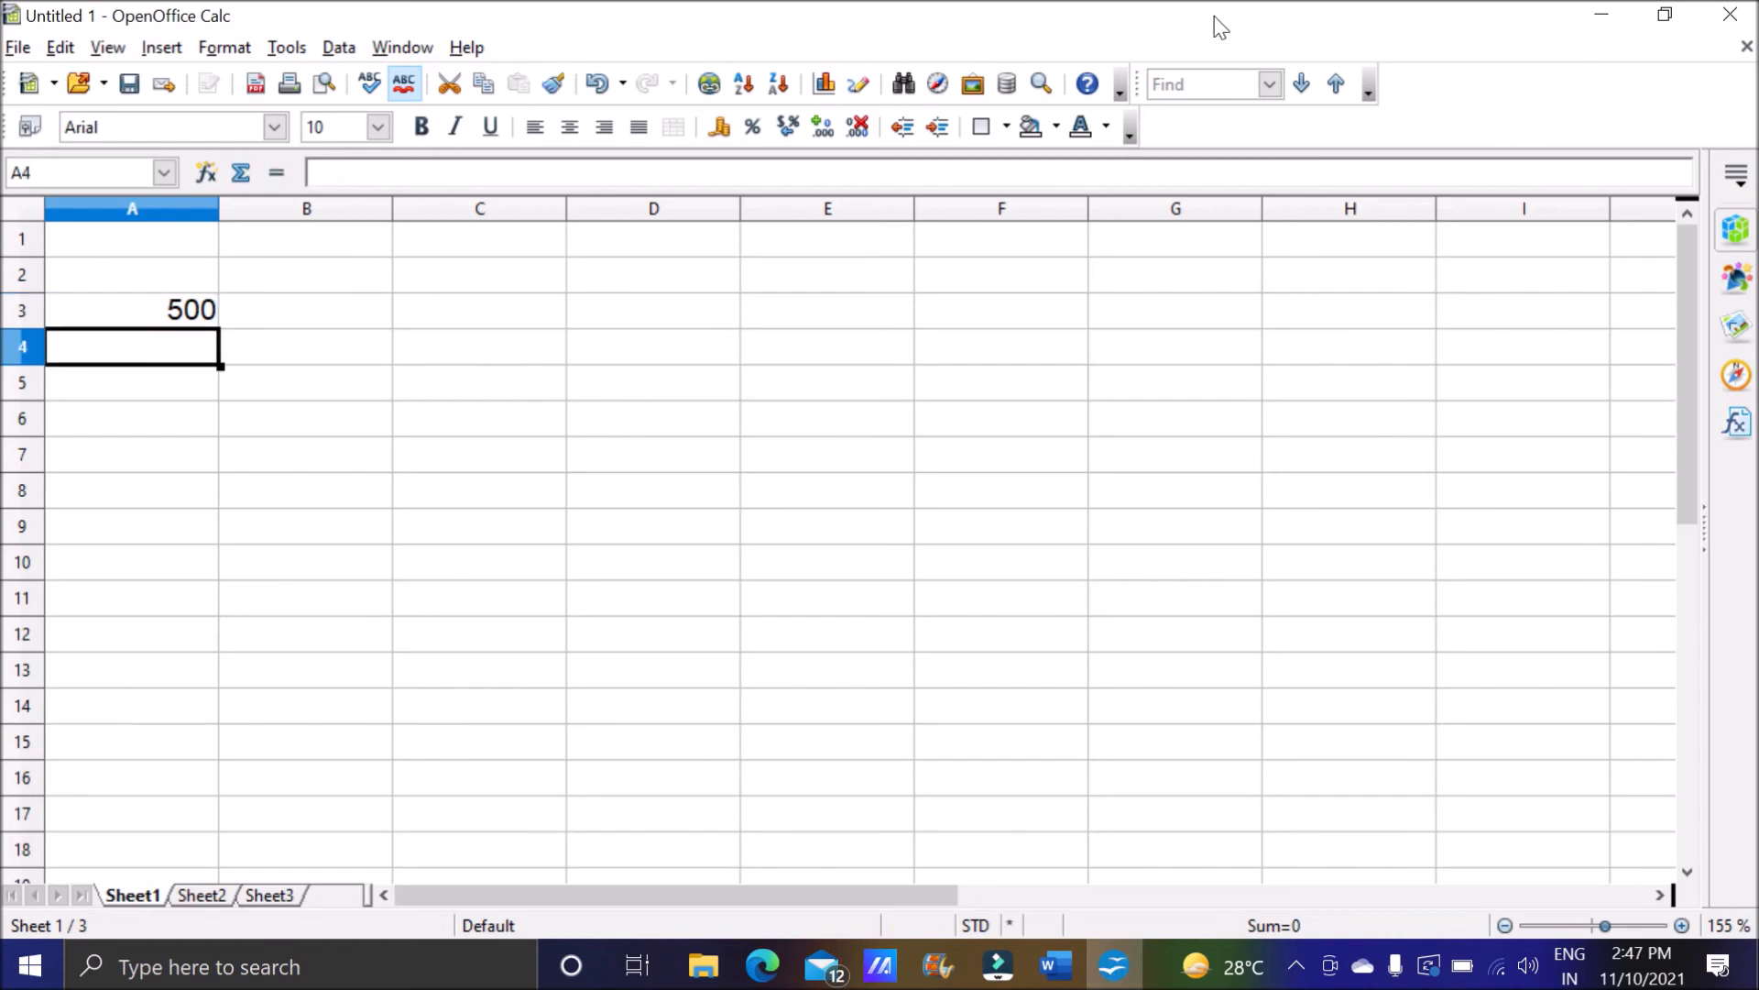
Open the Linking Spreadsheet file from the desktop and switch between it and the untitled workbook, ending on Linking Spreadsheet.
left_click(1621, 13)
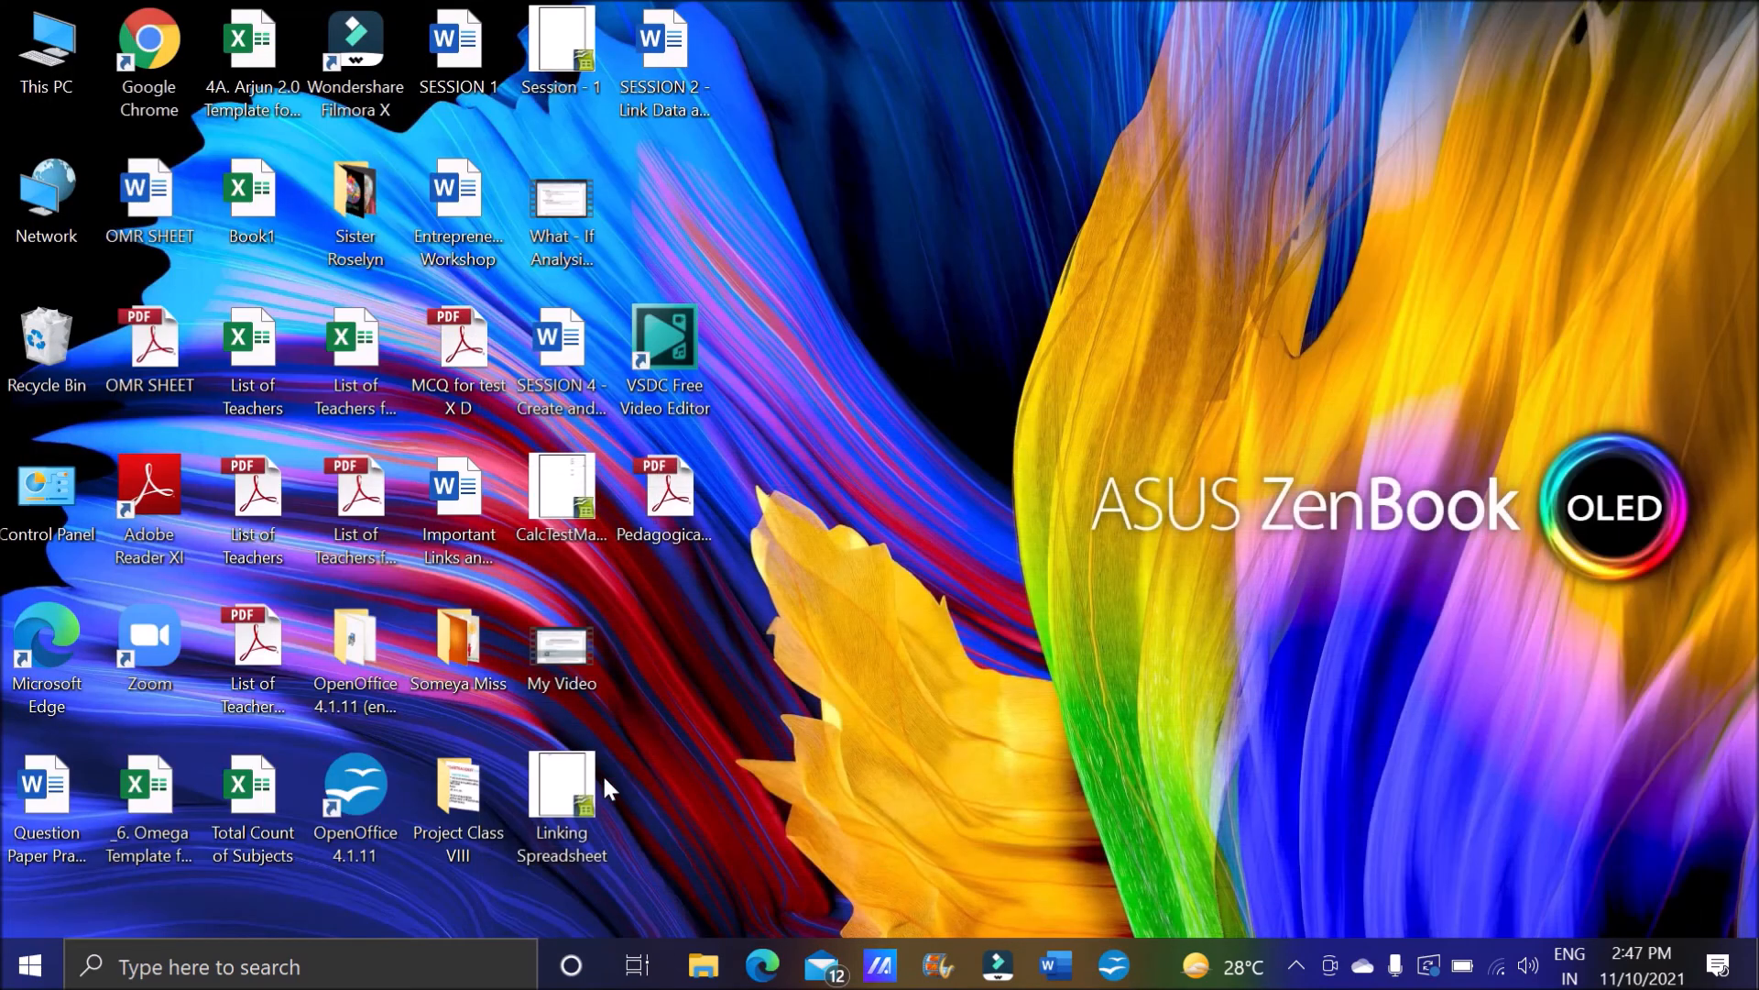
double_click(594, 779)
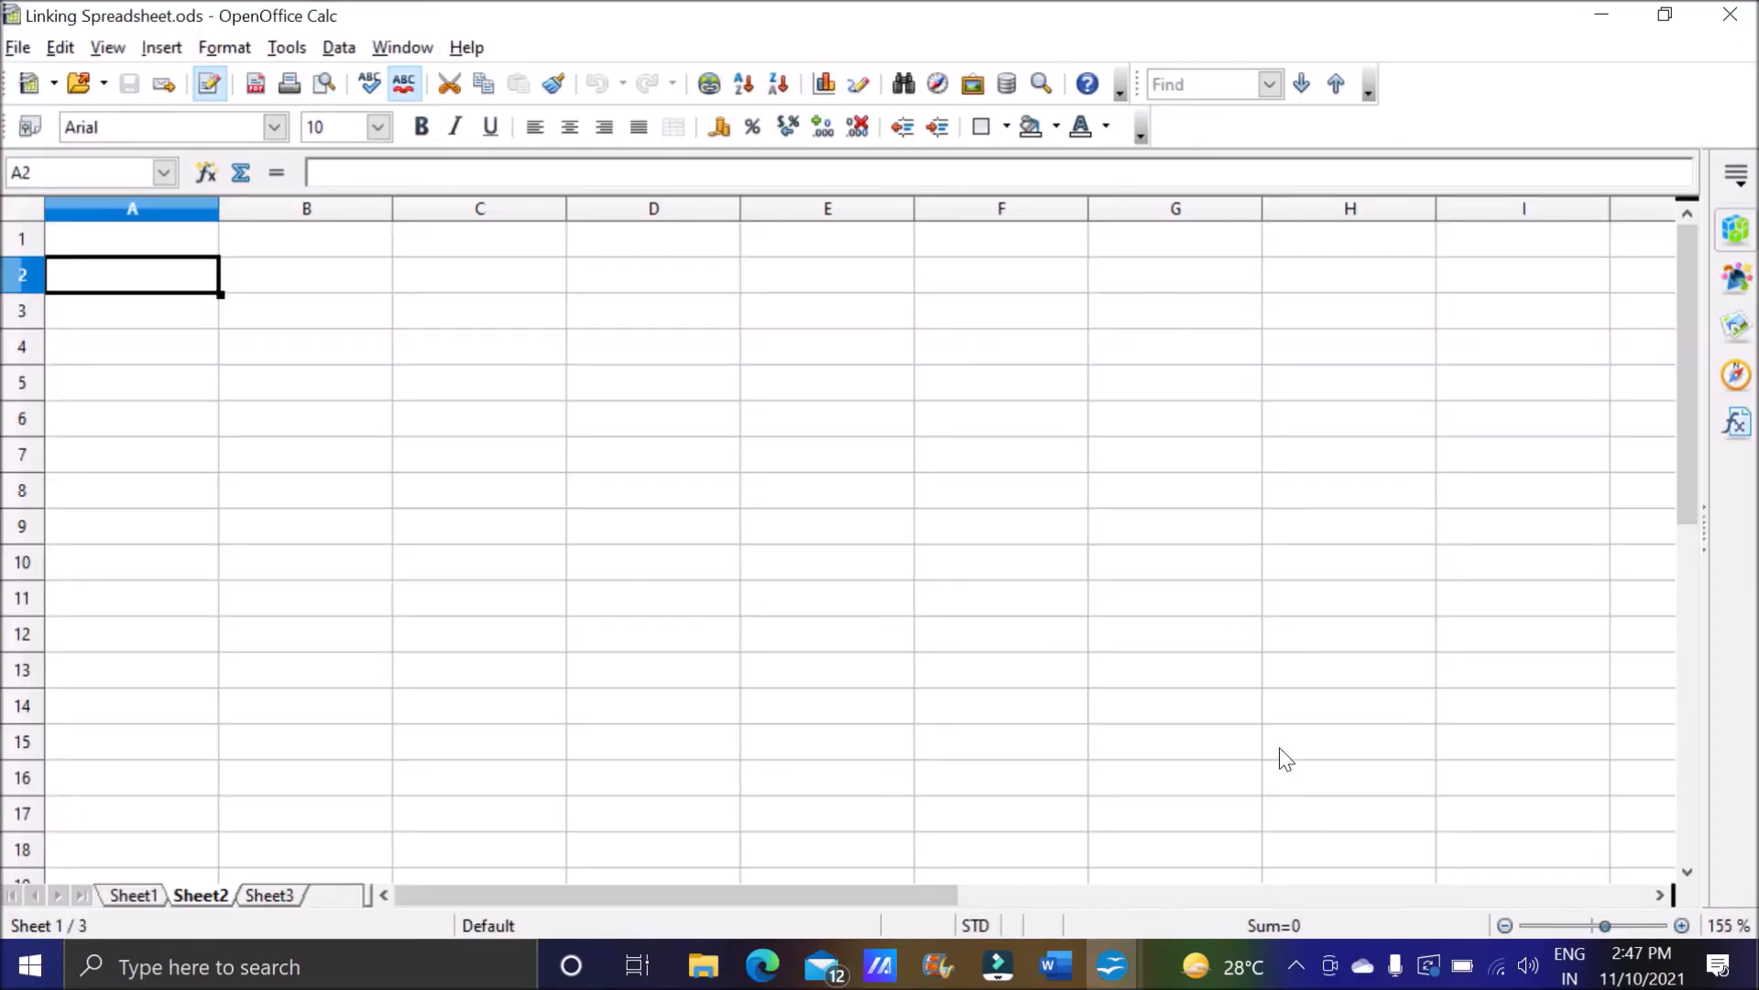
mouse_move(1112, 965)
left_click(1190, 854)
mouse_move(1111, 965)
left_click(1022, 854)
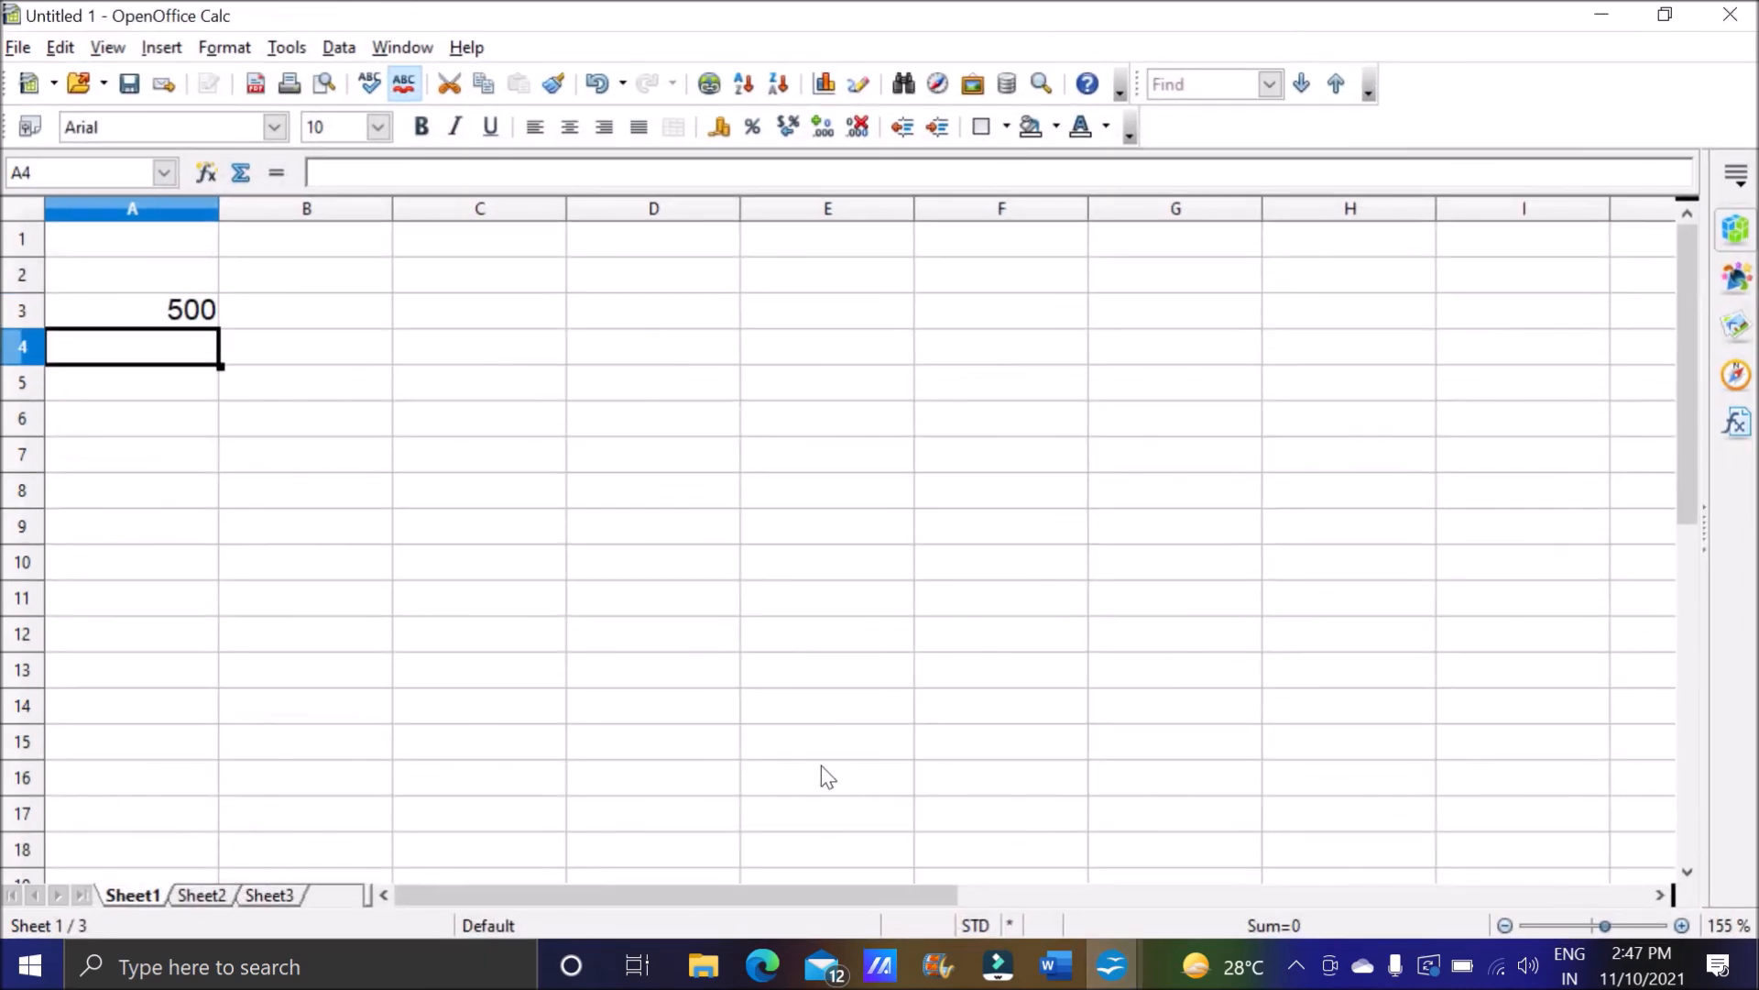
mouse_move(1111, 965)
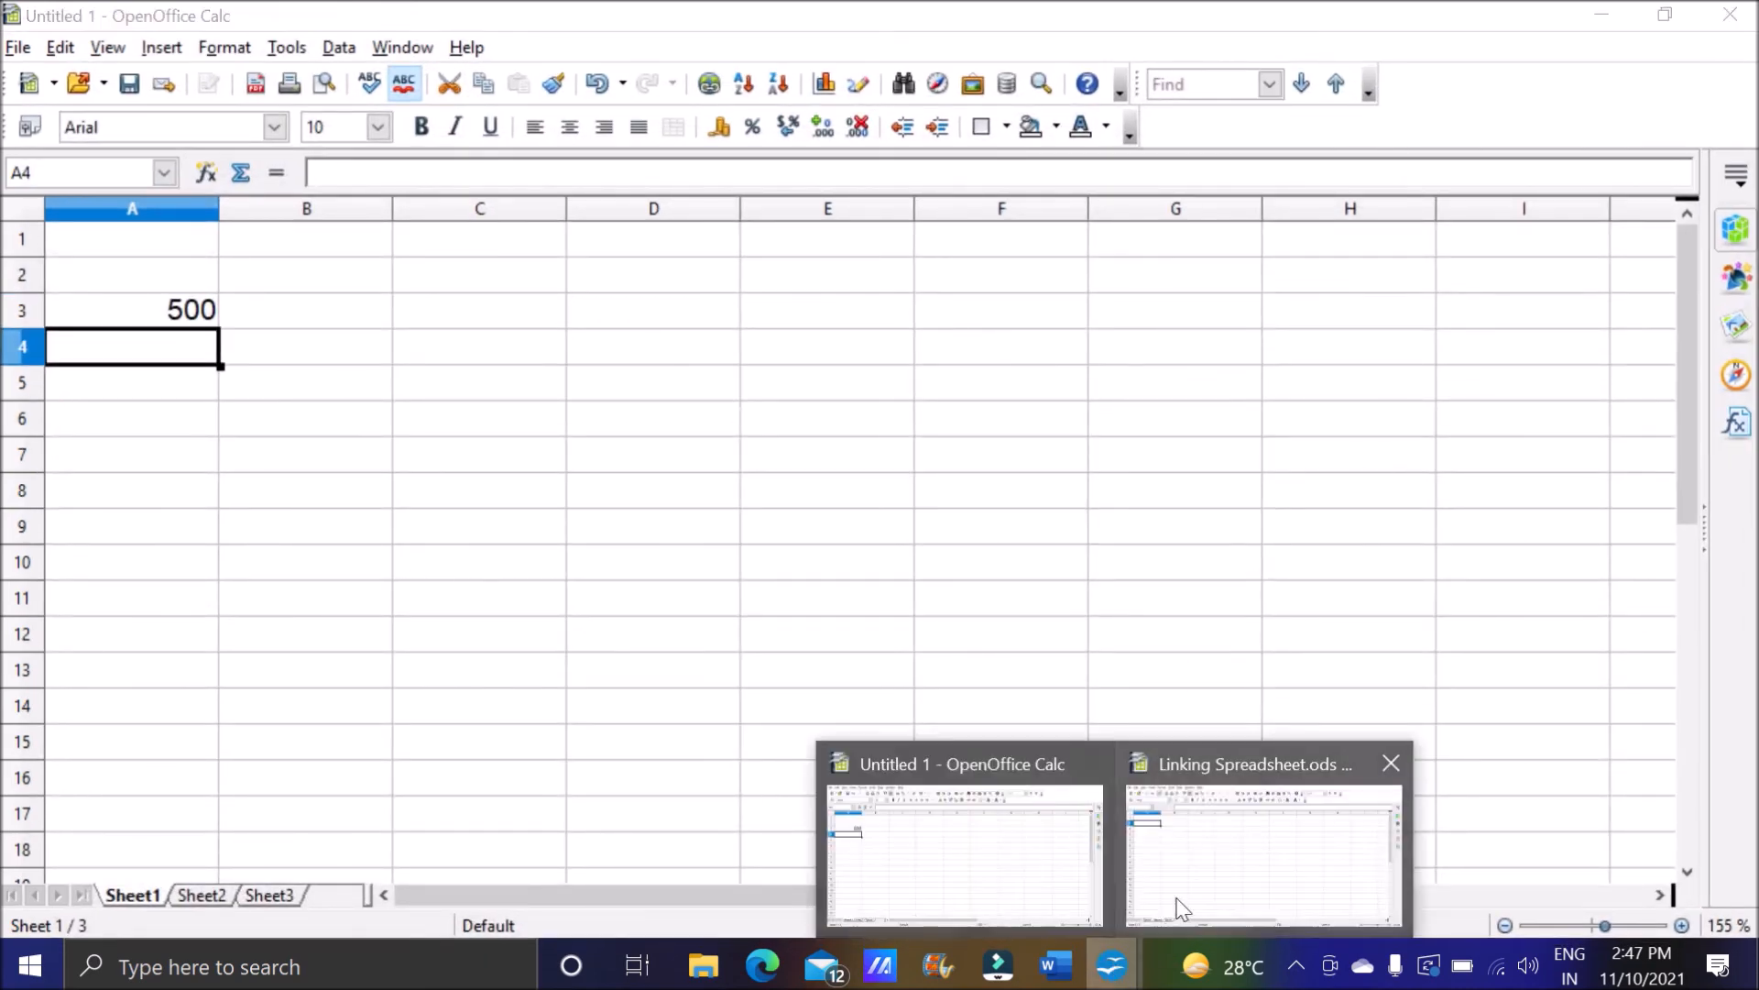
left_click(1231, 852)
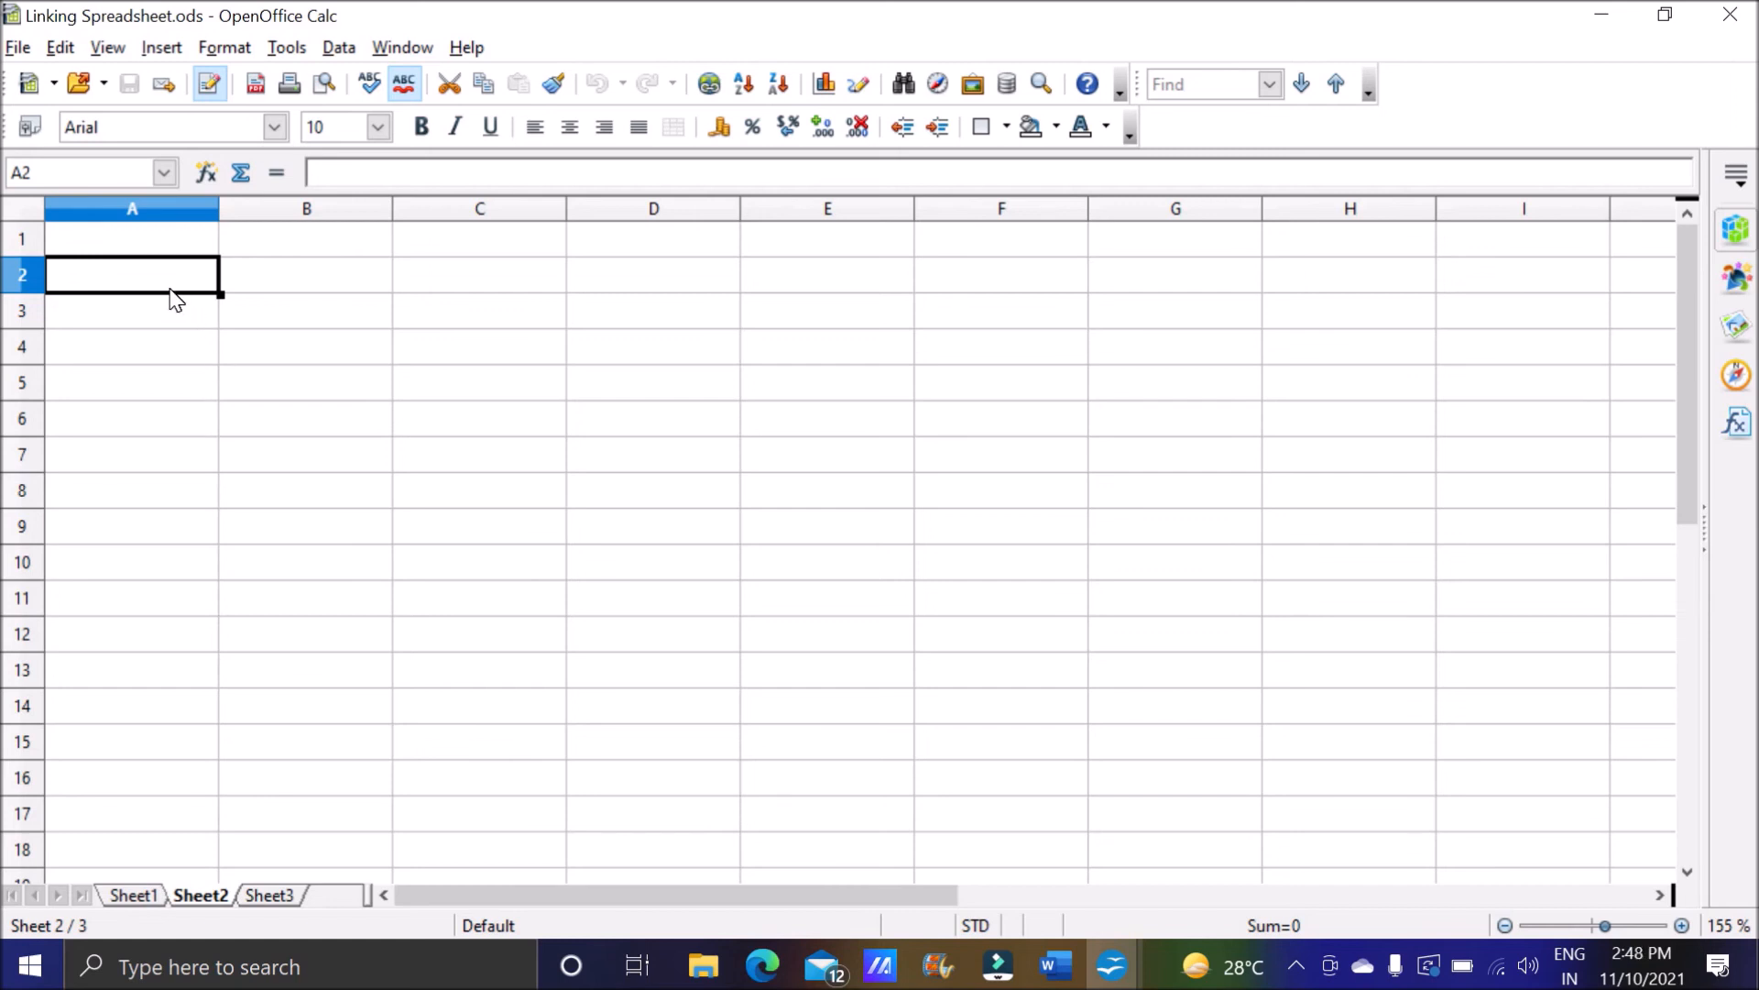
Start a formula with = in cell A2 of Sheet2 and try to reference cell A3 of the unsaved workbook.
type("=")
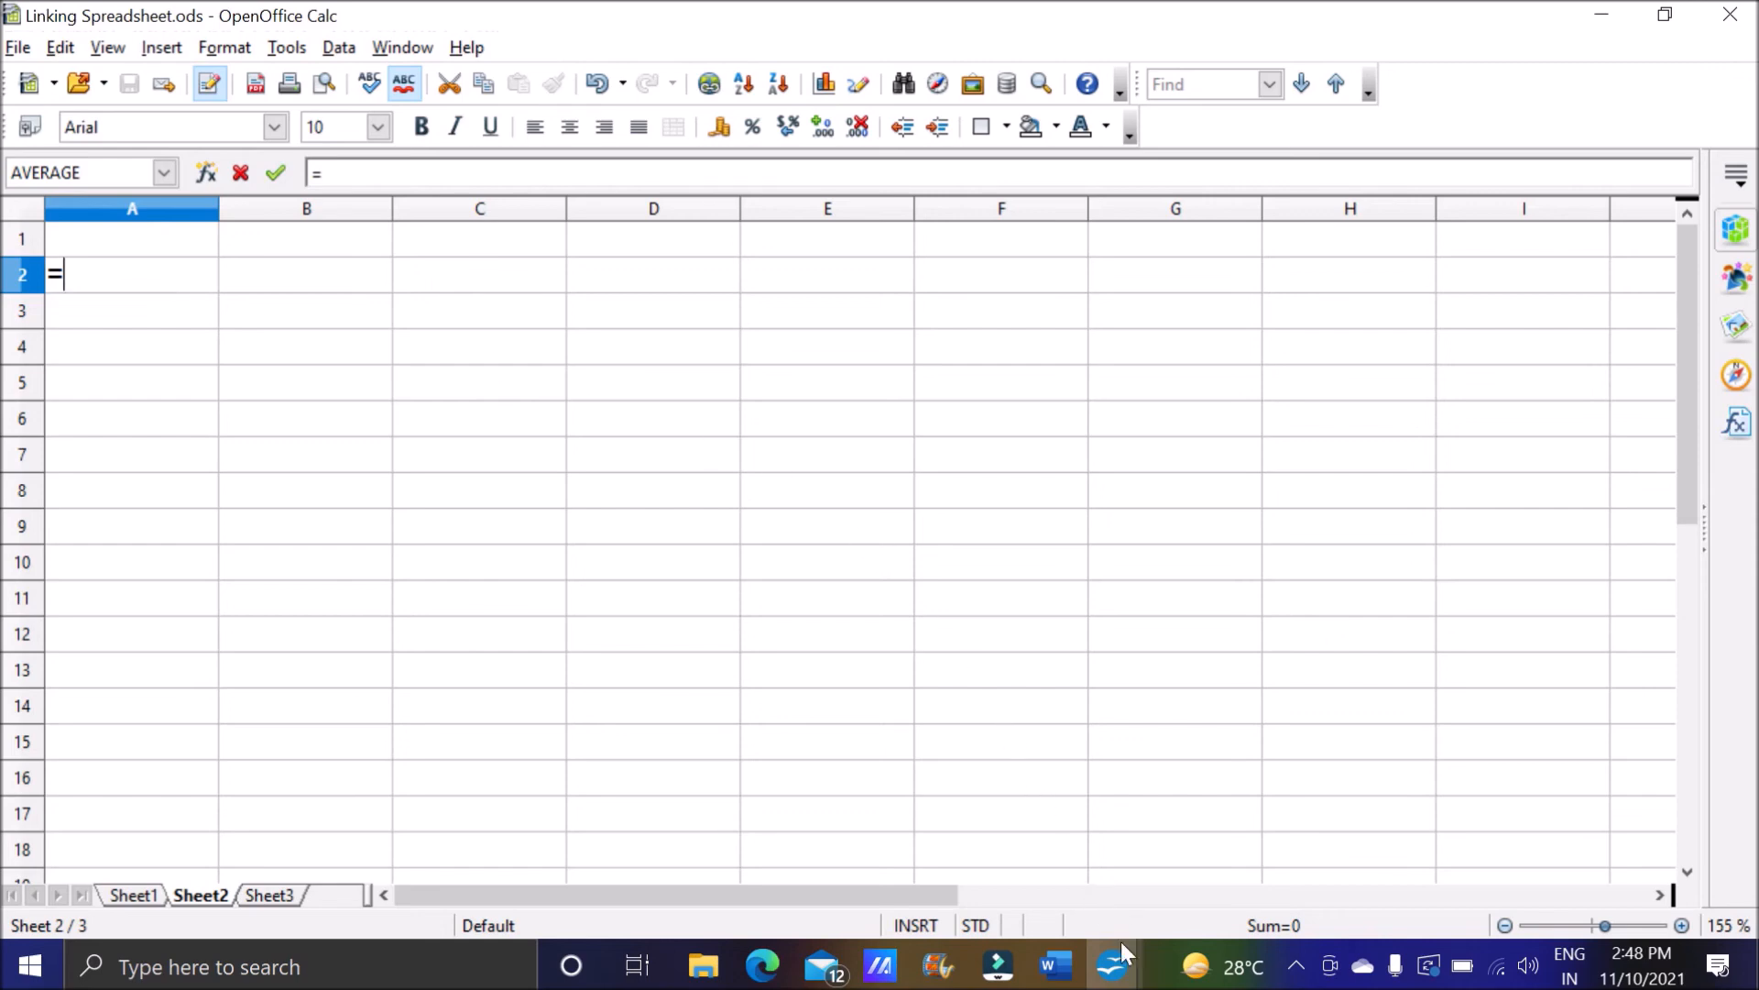
left_click(1111, 964)
left_click(1024, 854)
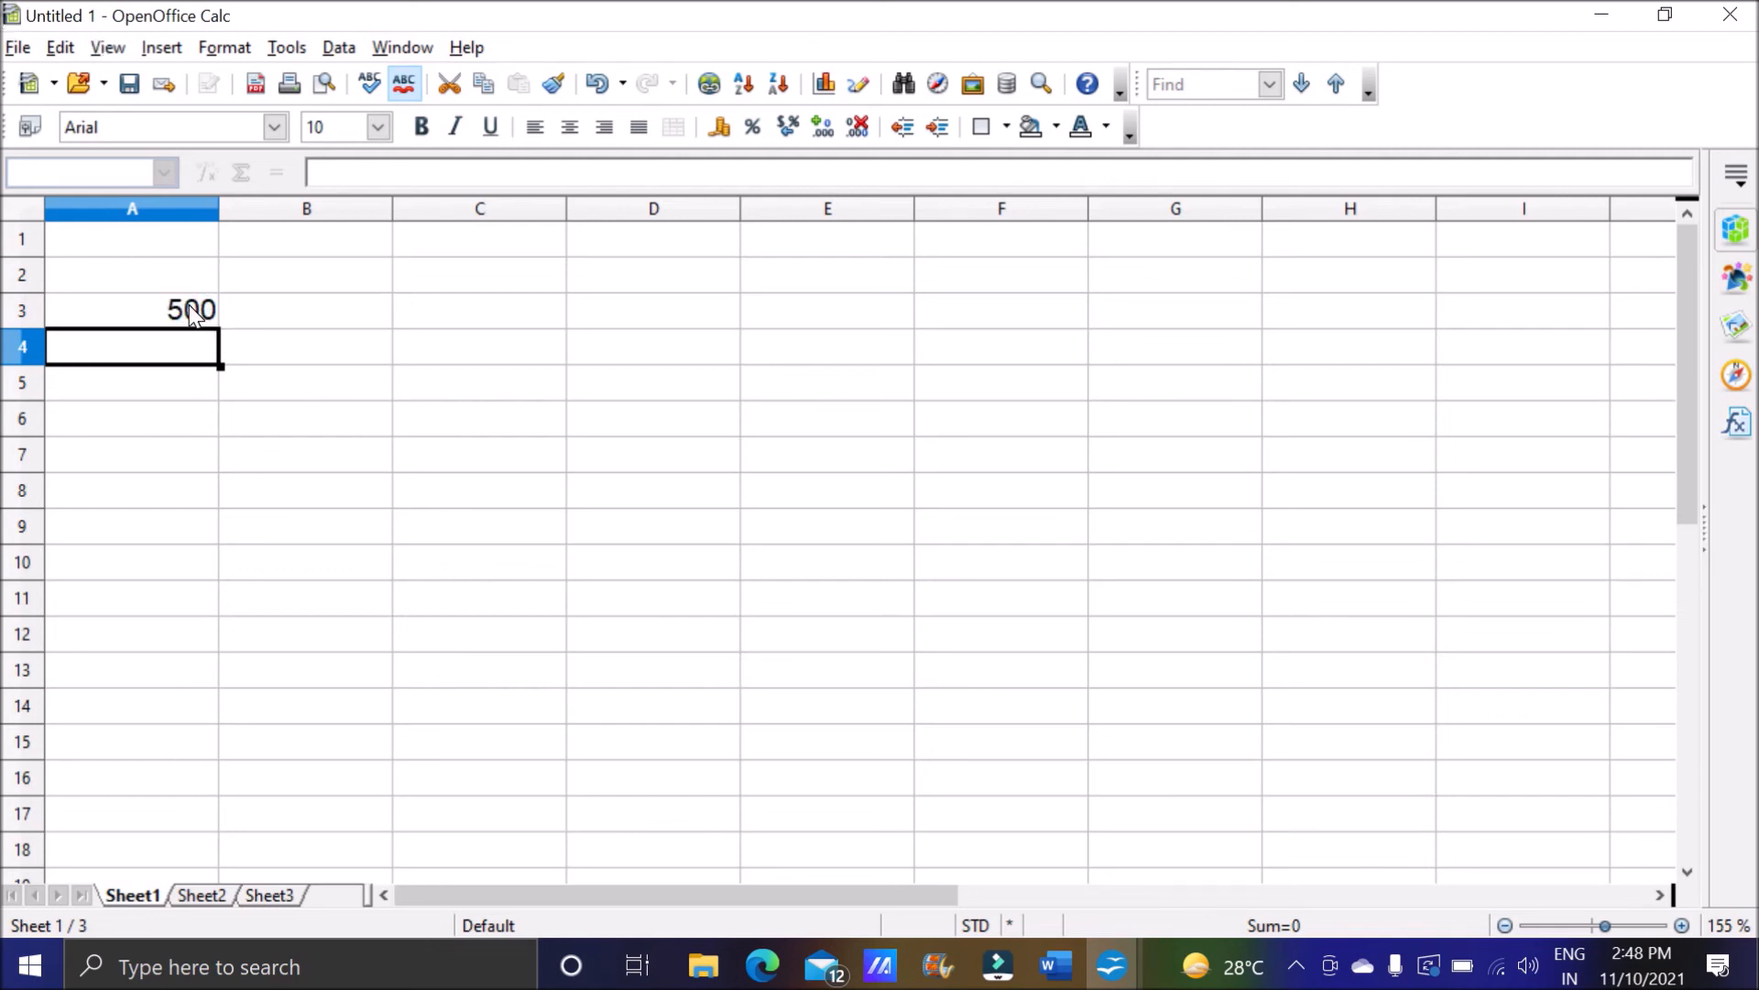
left_click(1127, 964)
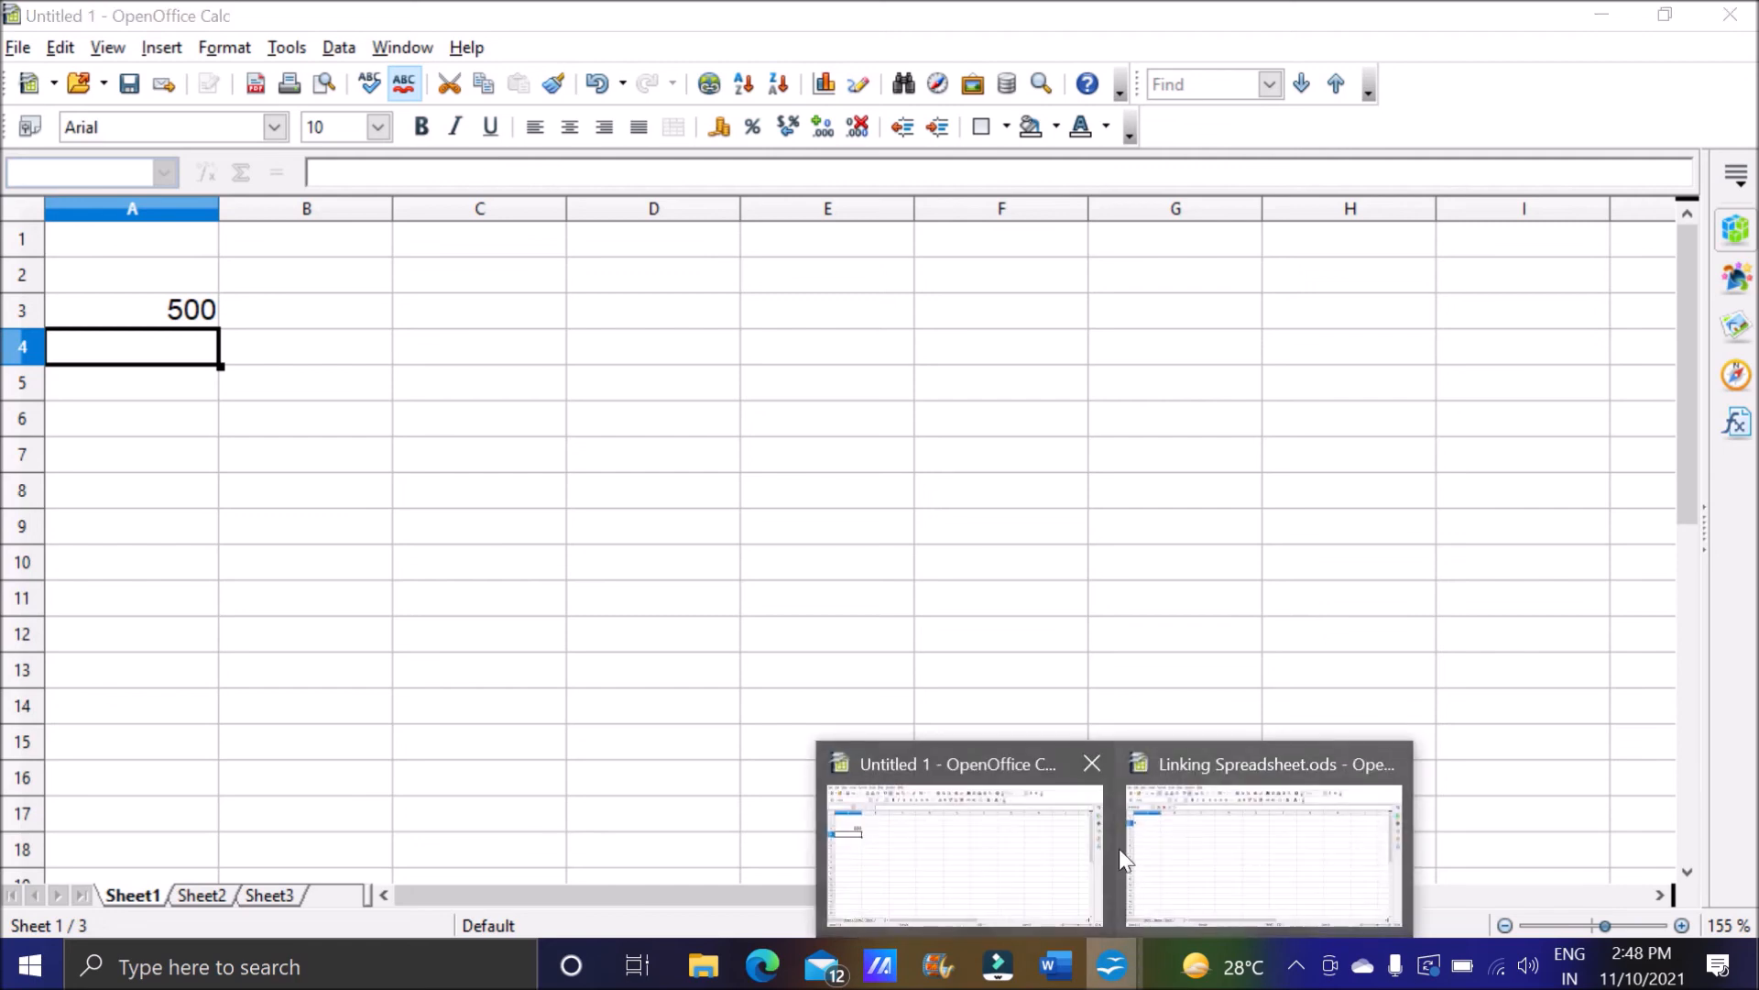
left_click(1131, 864)
left_click(95, 273)
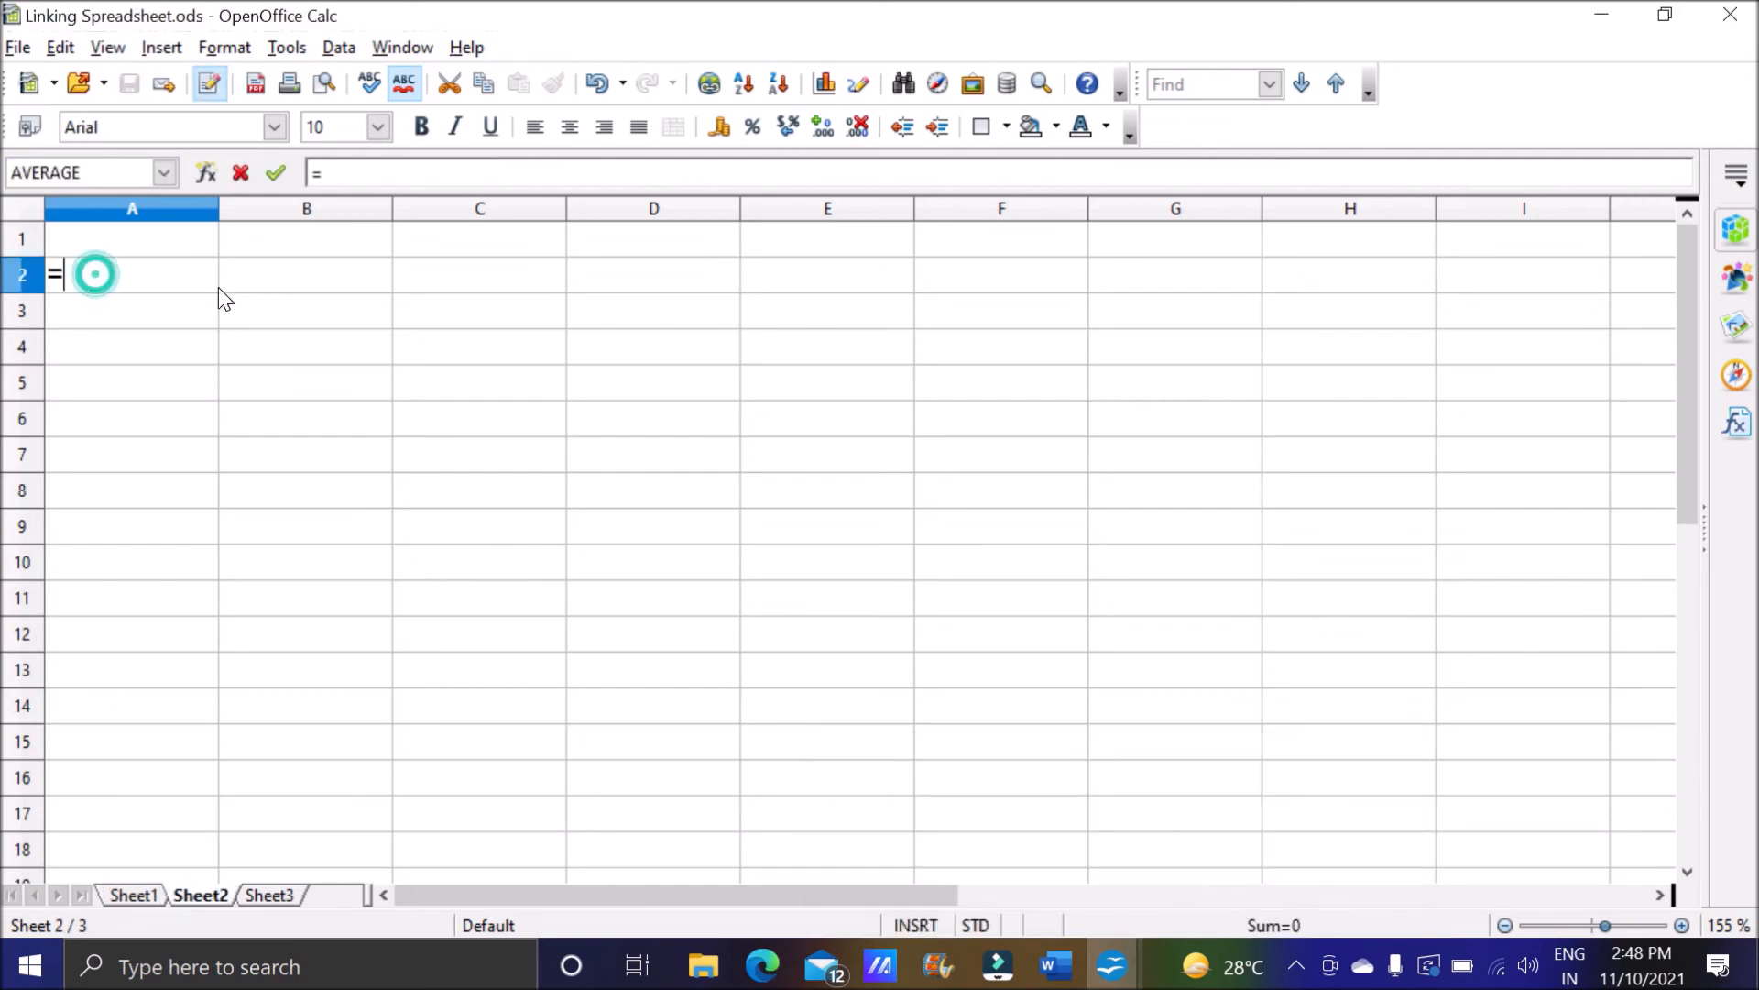
Save the untitled workbook to the Desktop as Untitled 1 in ODF Spreadsheet (.ods) format.
left_click(1116, 969)
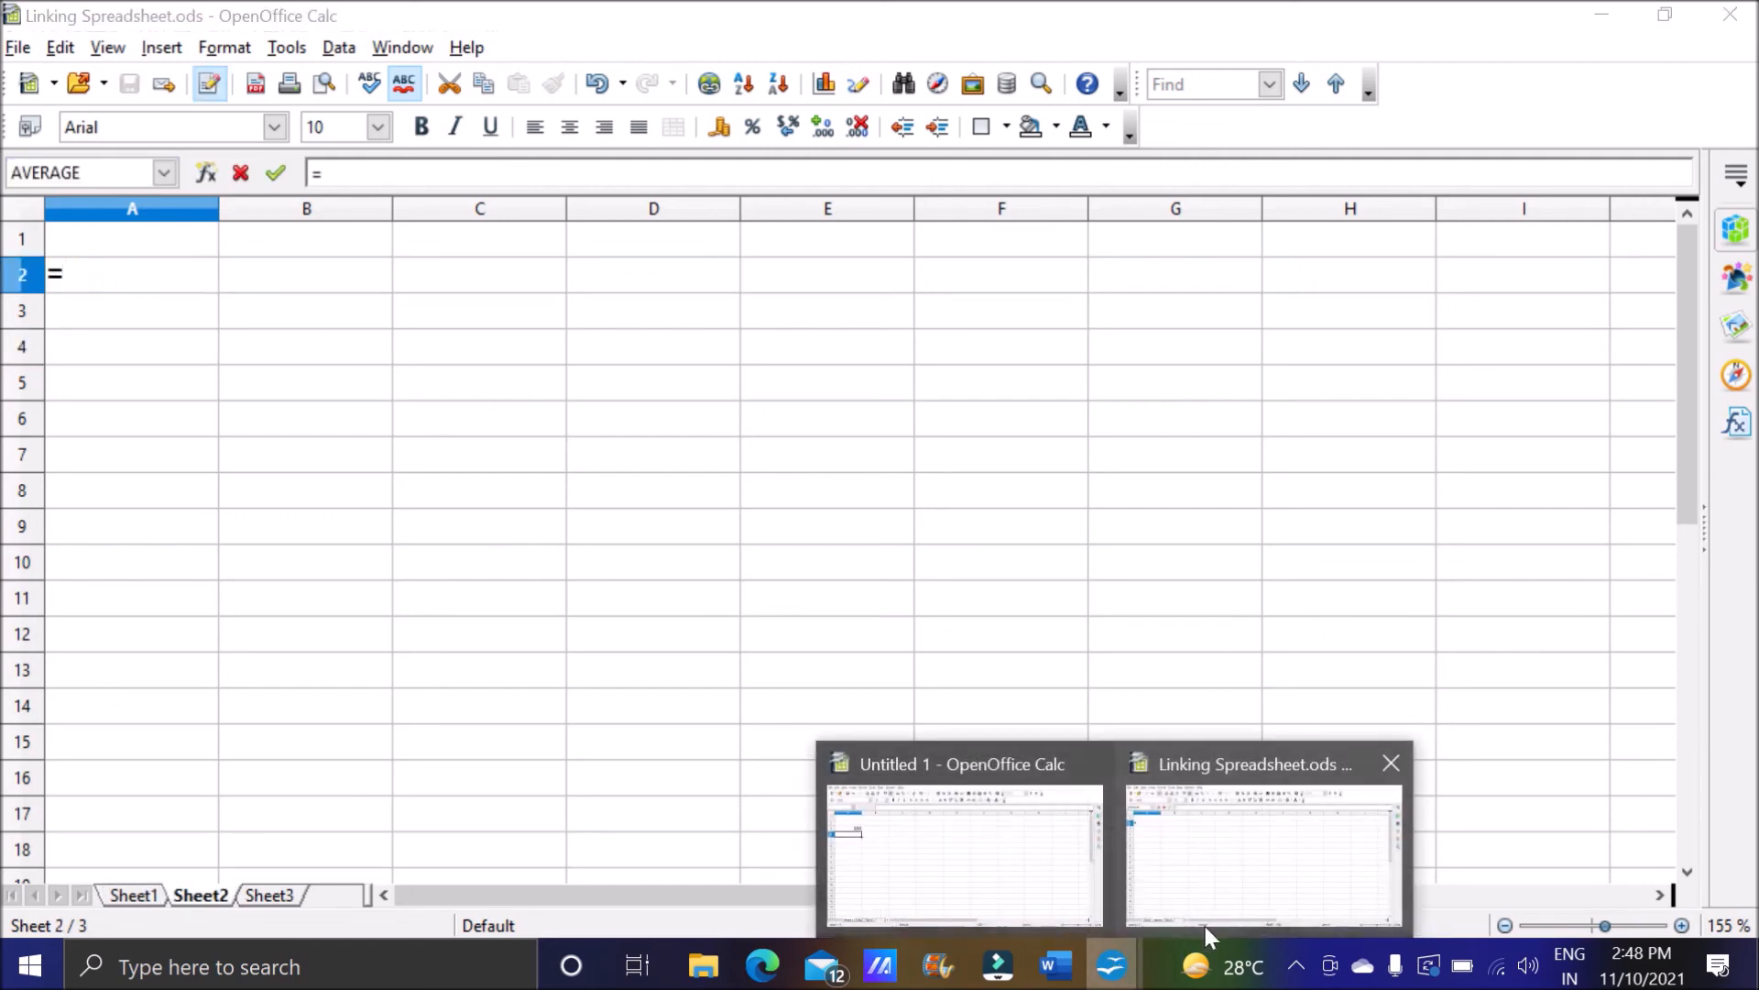
left_click(1004, 875)
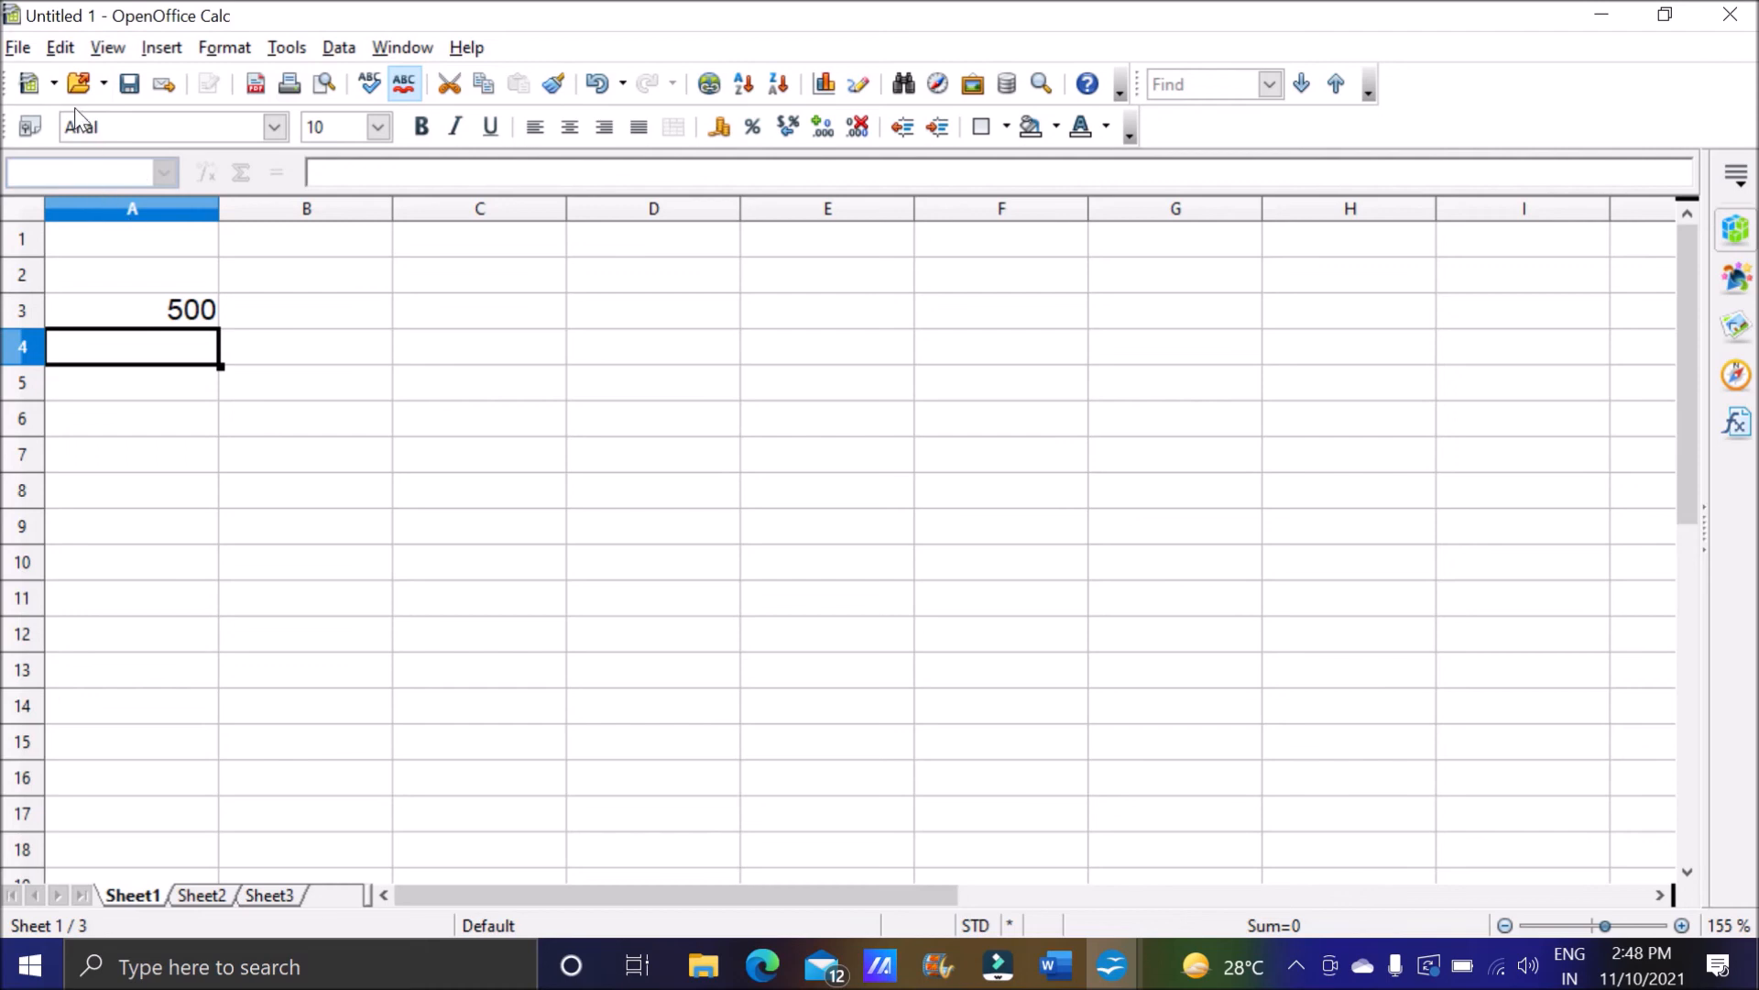
left_click(18, 46)
left_click(101, 263)
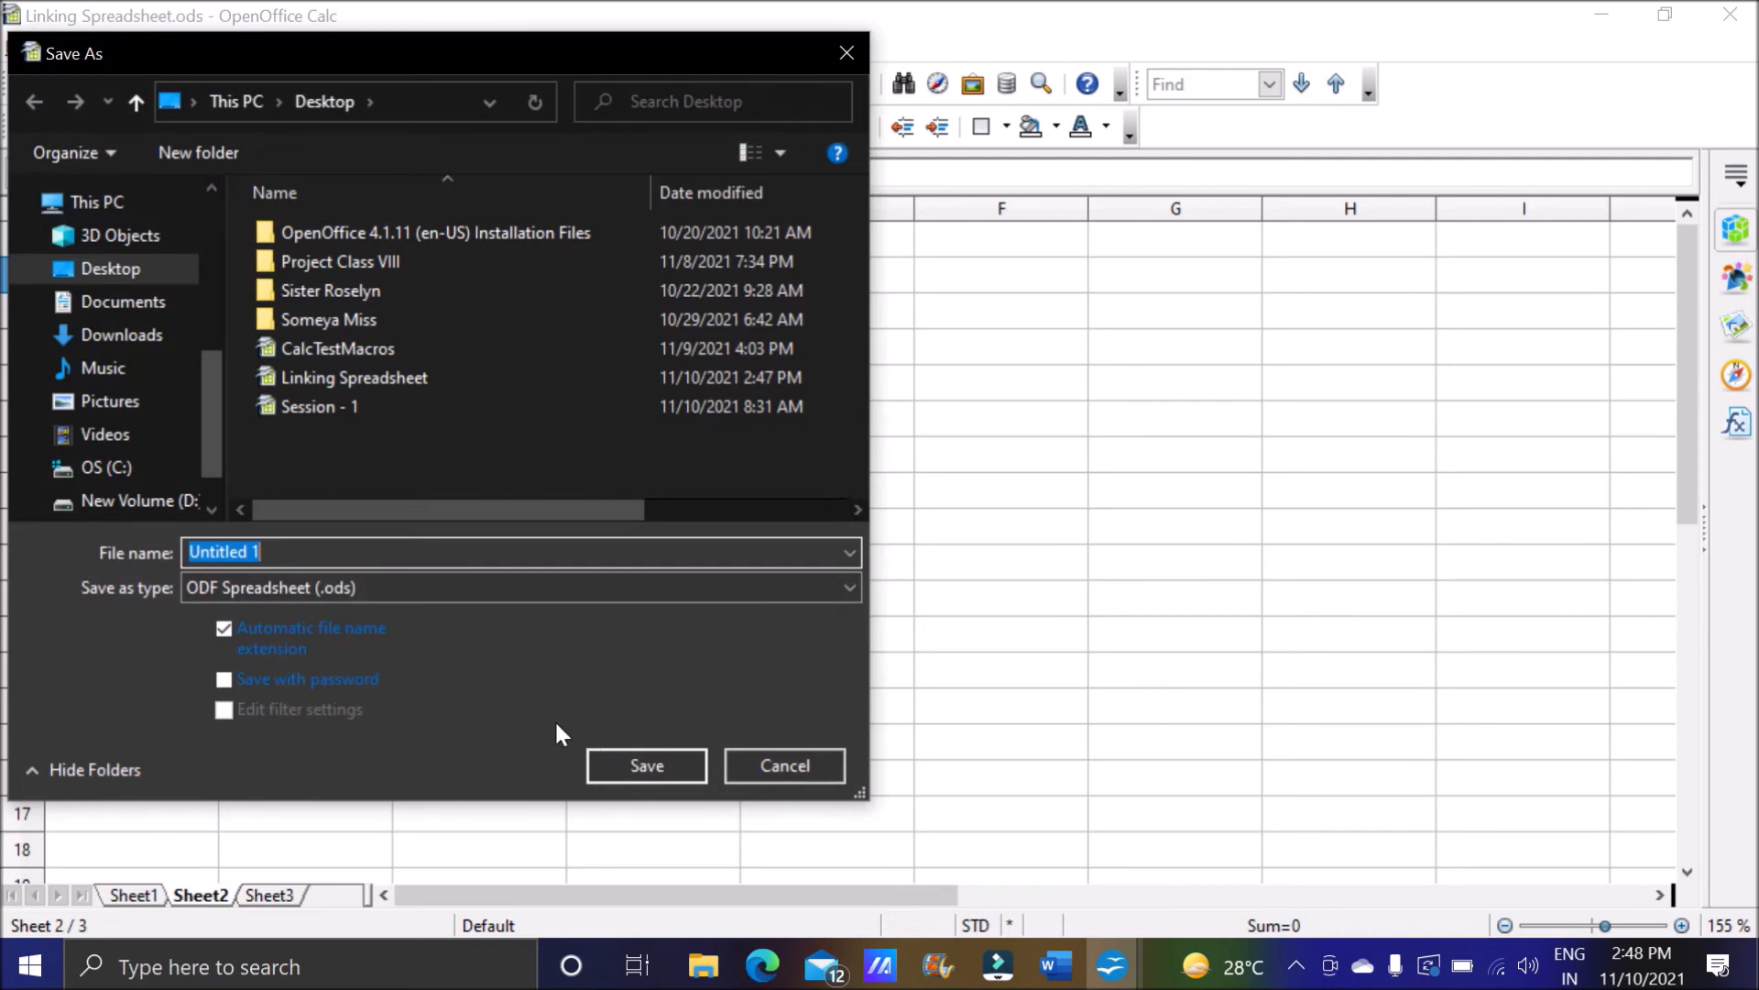
left_click(602, 765)
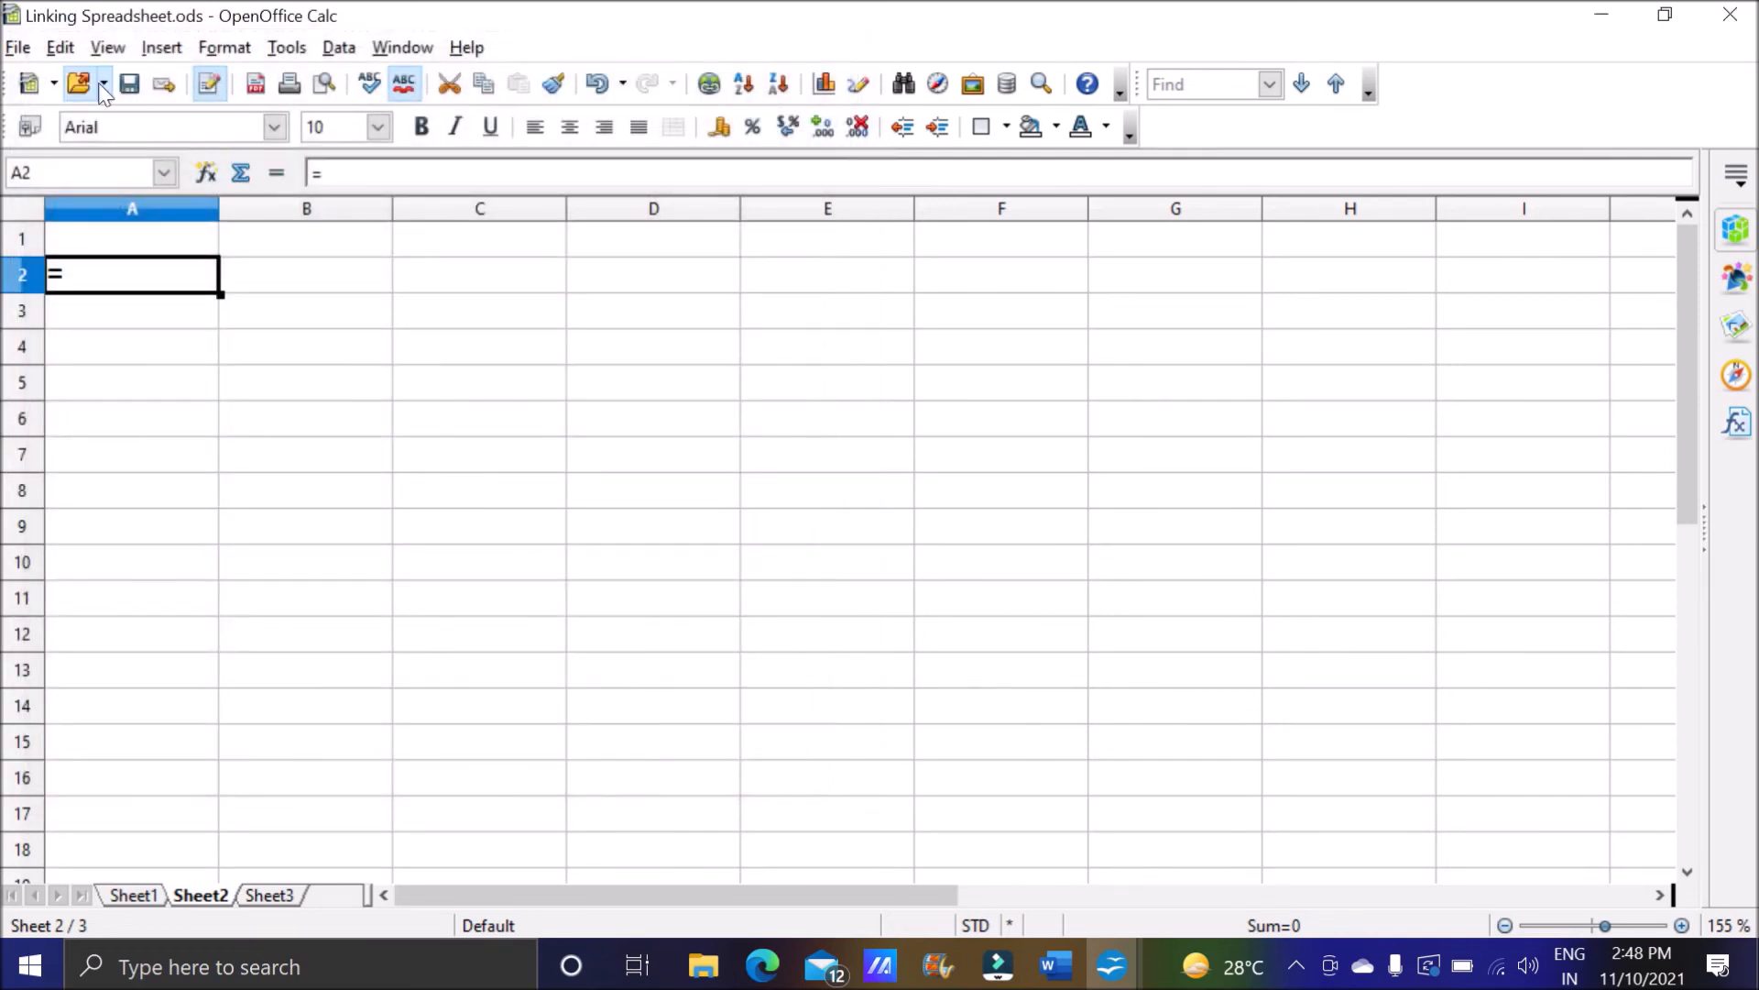
Continue the formula in A2 of Sheet2 in Linking Spreadsheet with a reference to cell A3 on Sheet1 of Untitled 1.ods.
left_click(1127, 980)
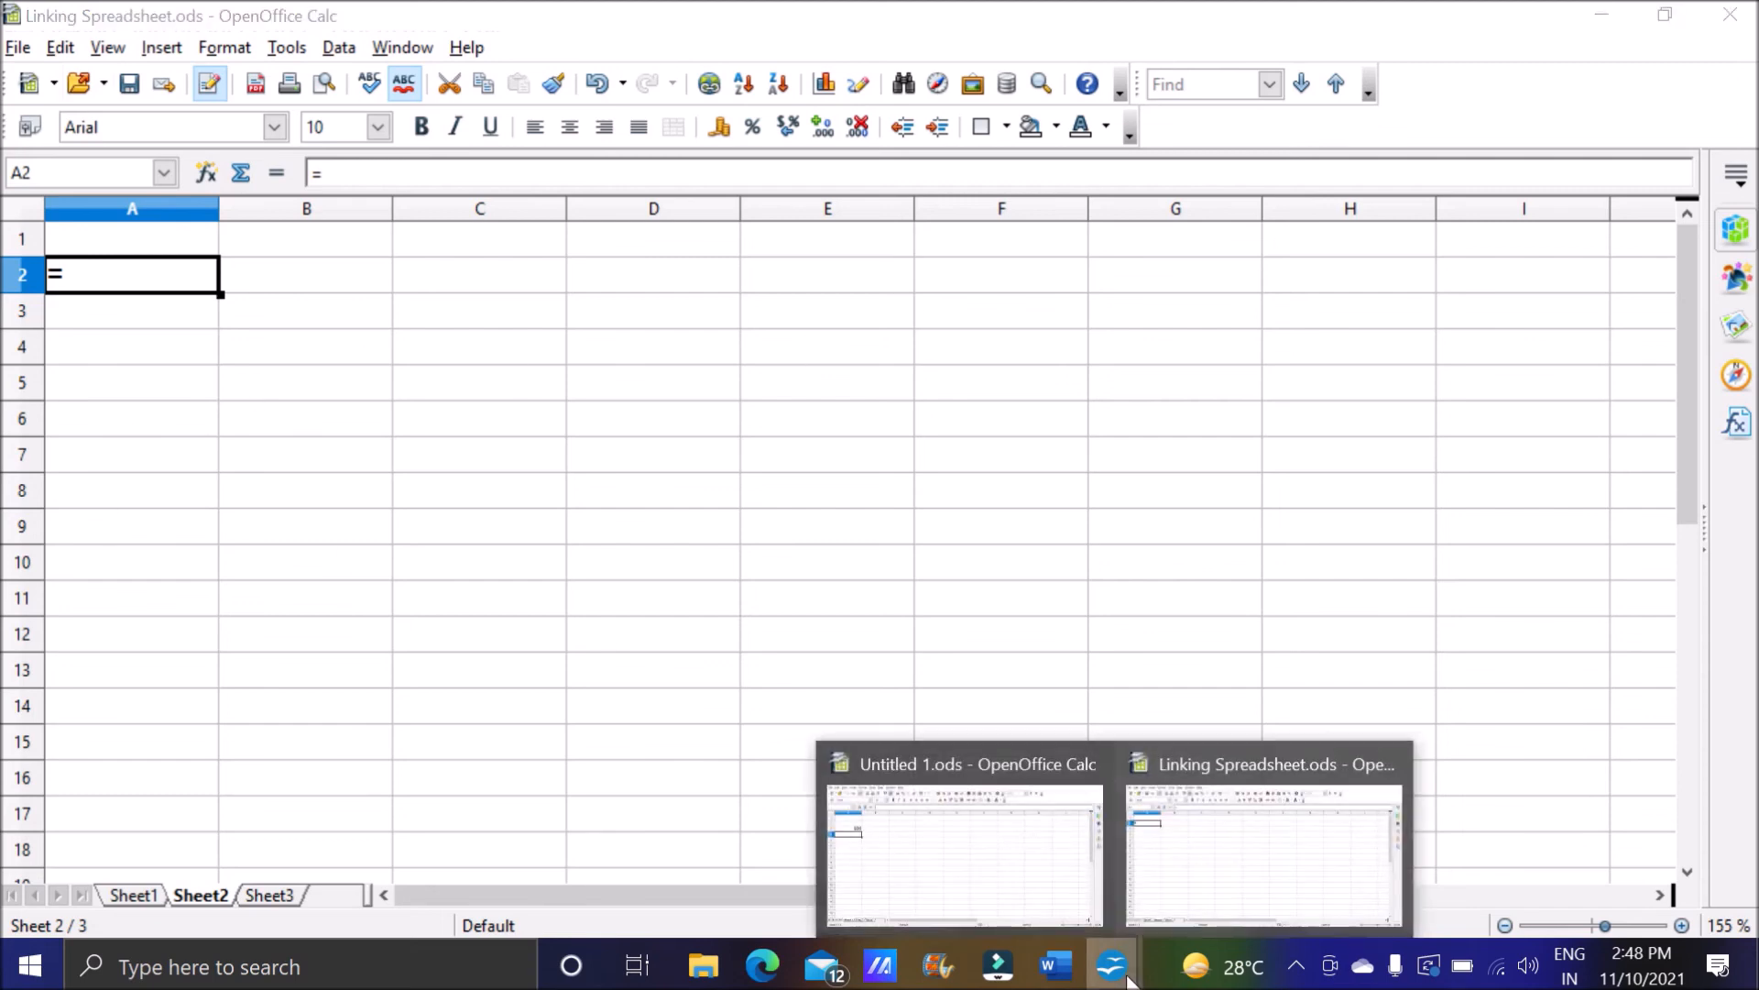
left_click(1229, 864)
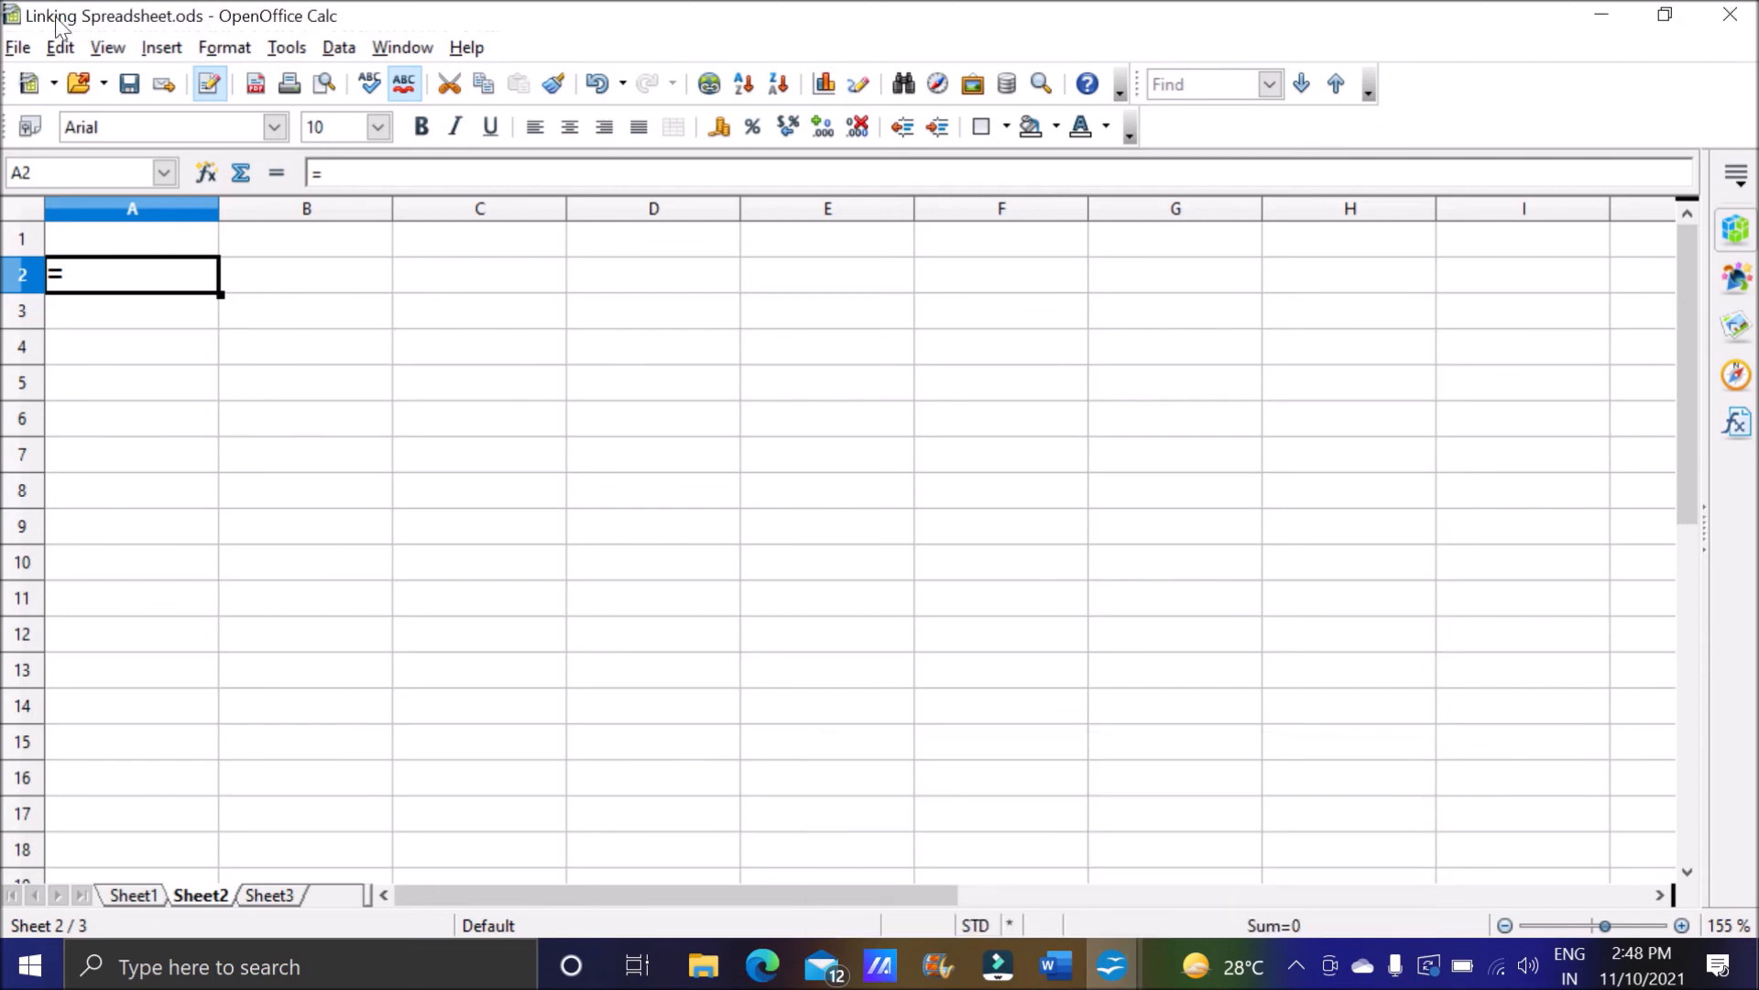
double_click(167, 280)
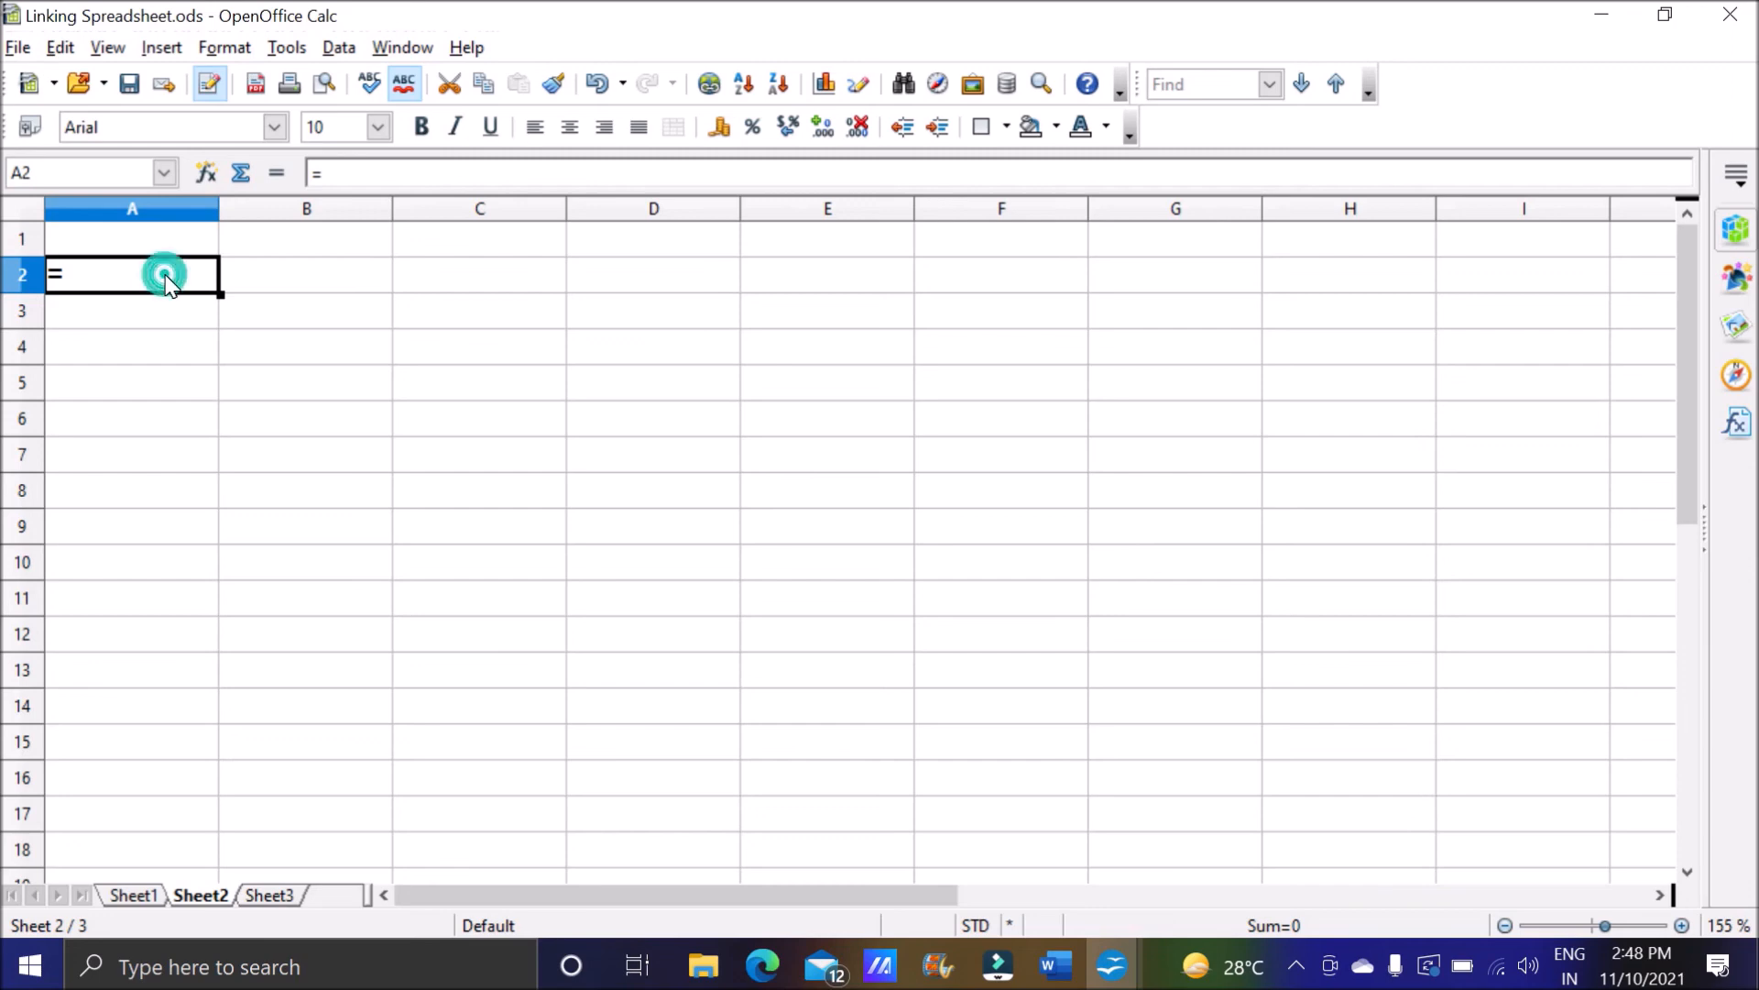
left_click(1111, 965)
left_click(1002, 885)
left_click(182, 309)
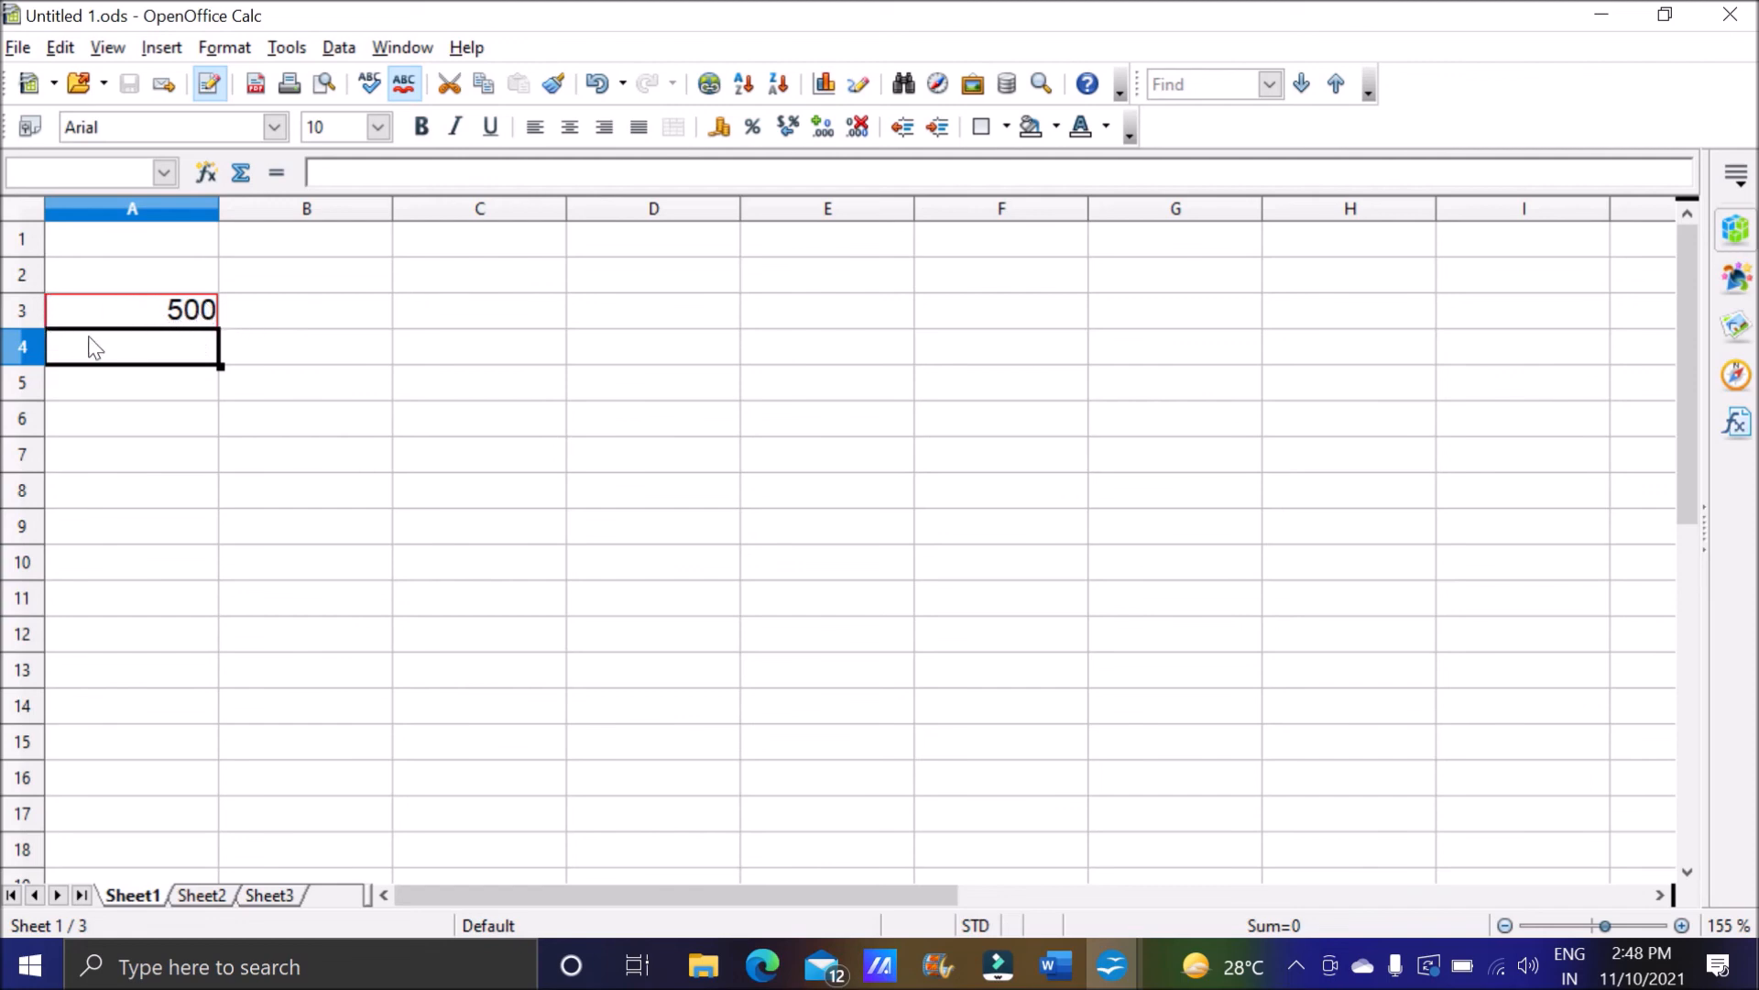
mouse_move(1125, 960)
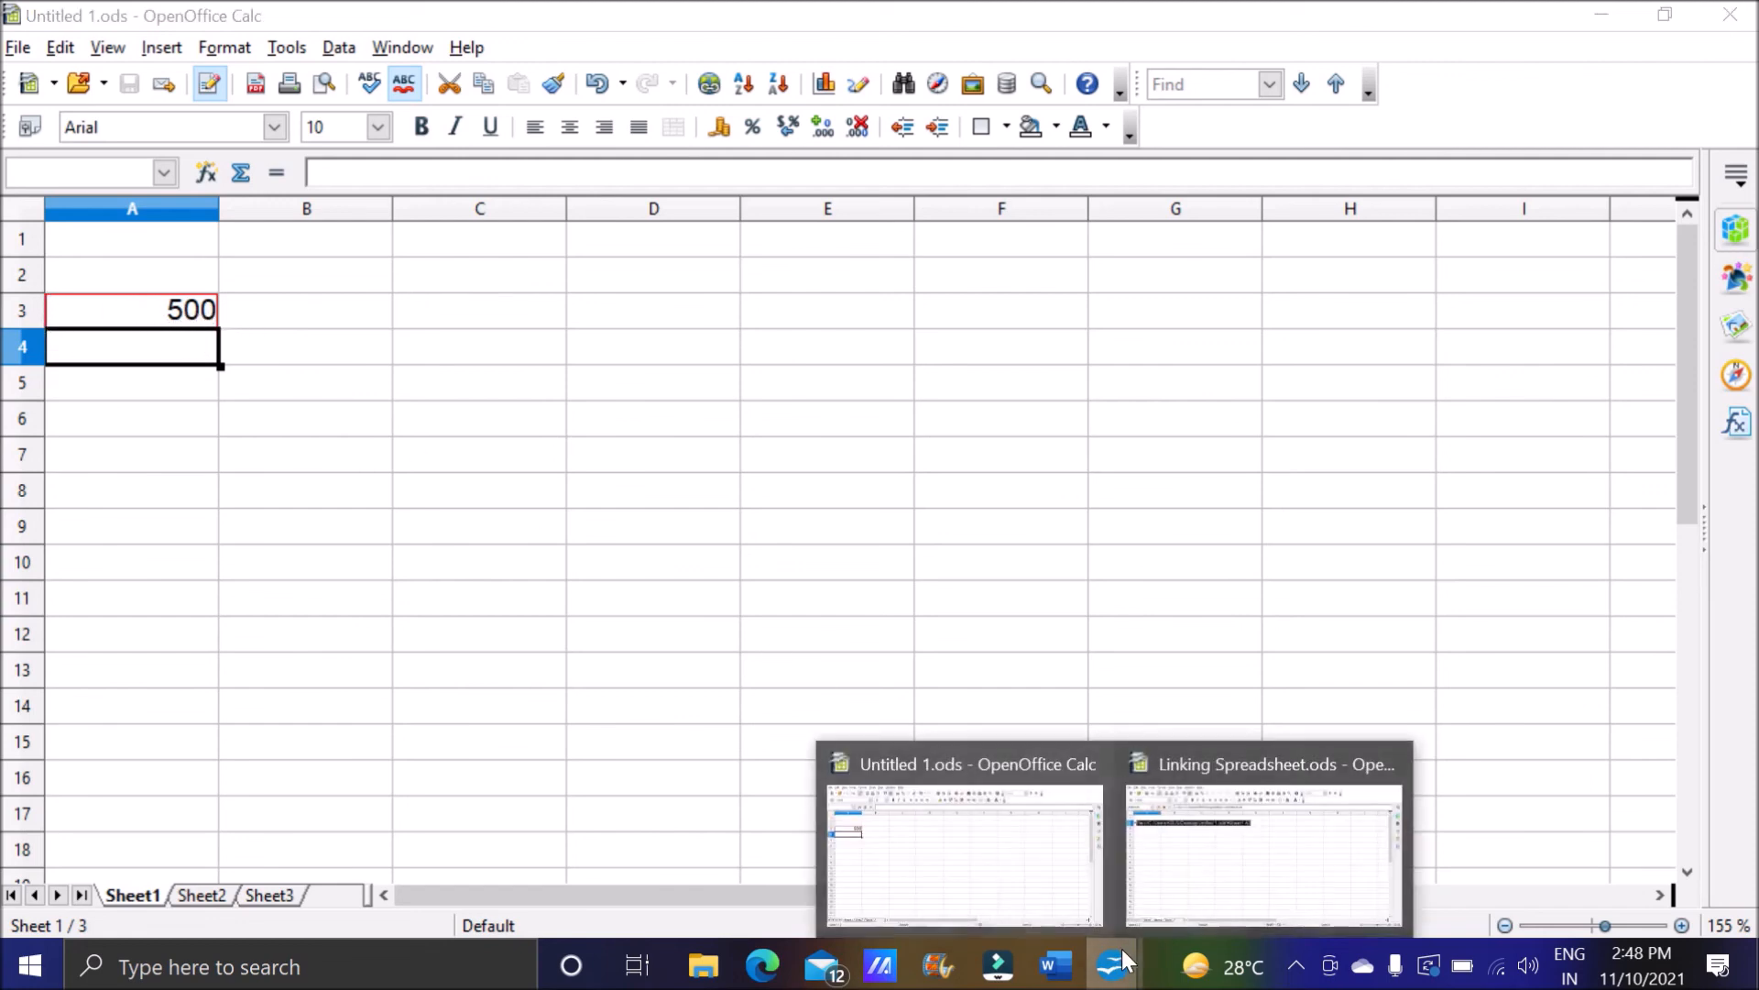
left_click(1194, 903)
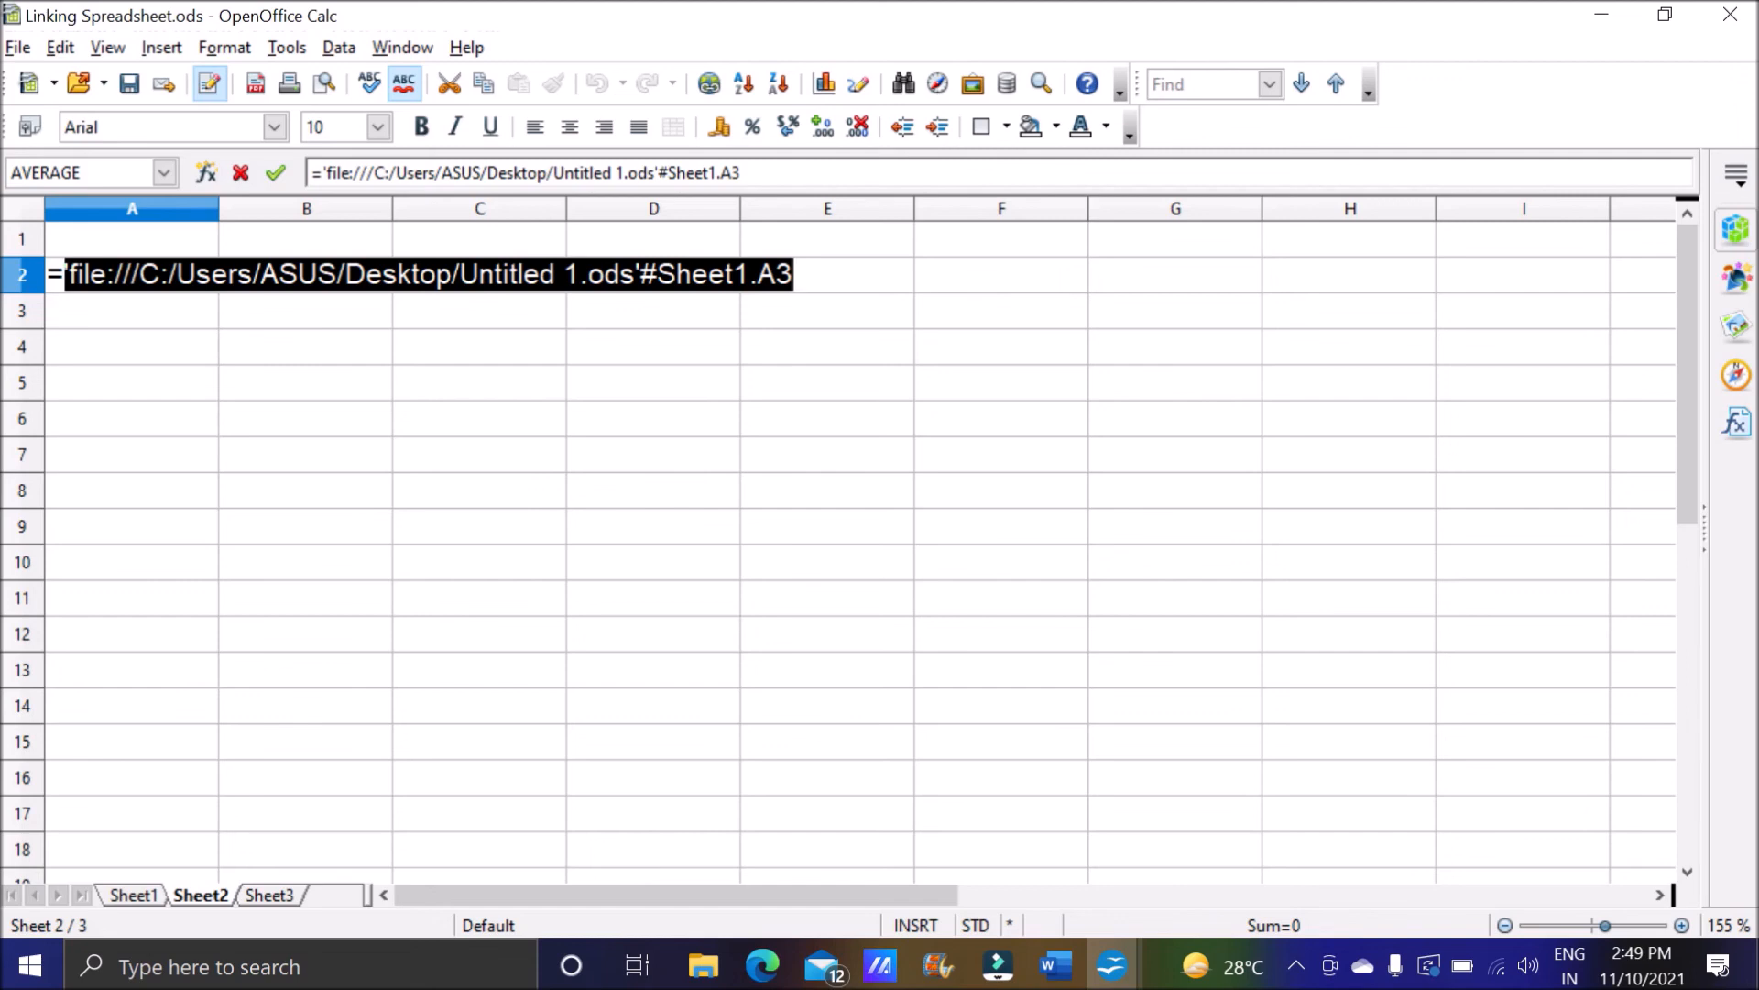
Add +Sheet1.A1 from the same workbook to the formula in A2, enter it and accept updating all links.
left_click(803, 275)
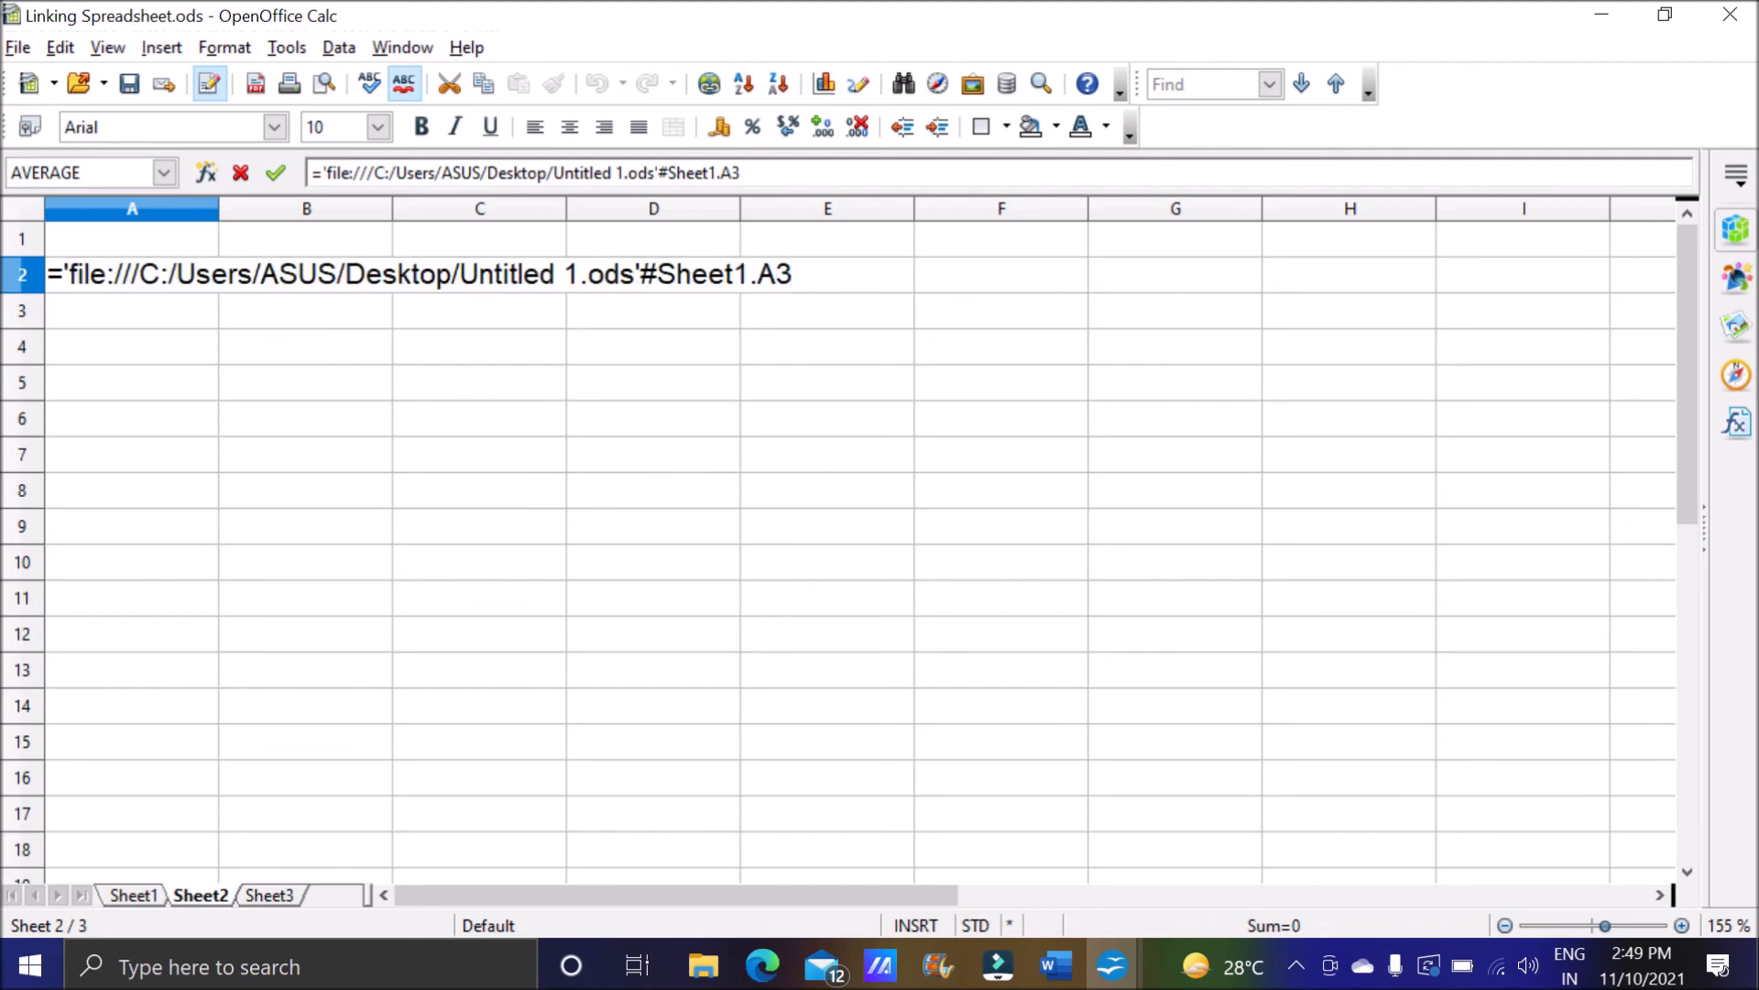
type("+")
left_click(134, 894)
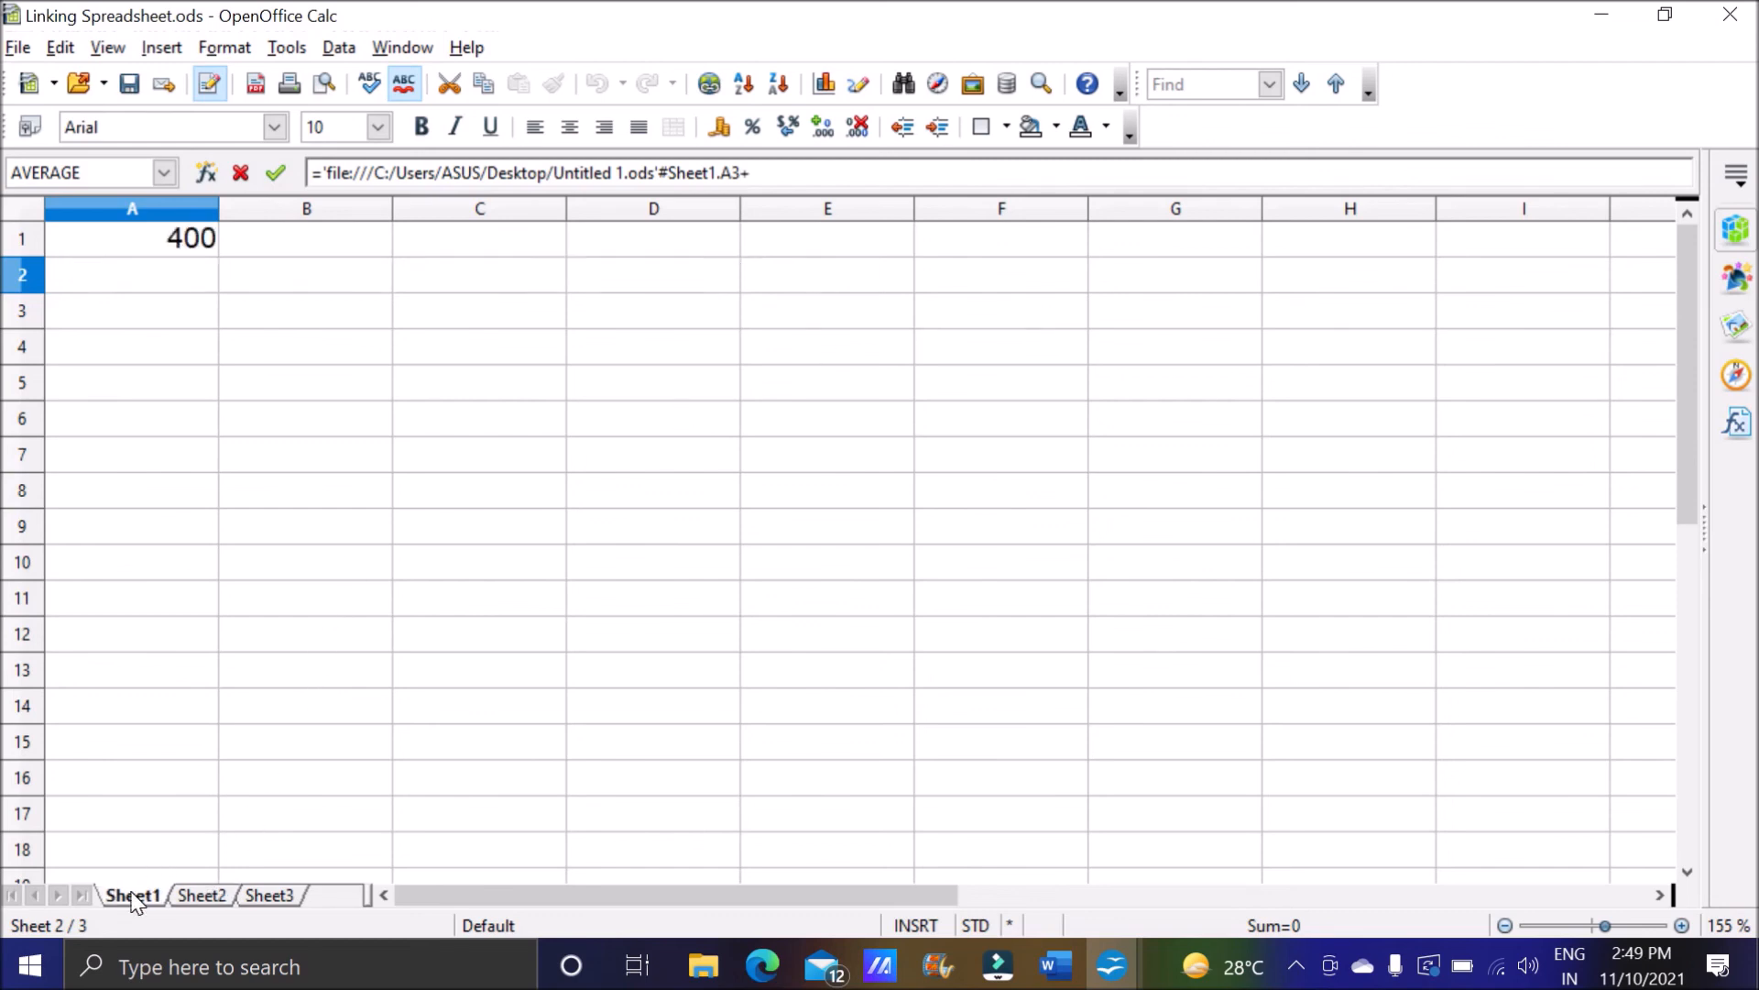
left_click(192, 248)
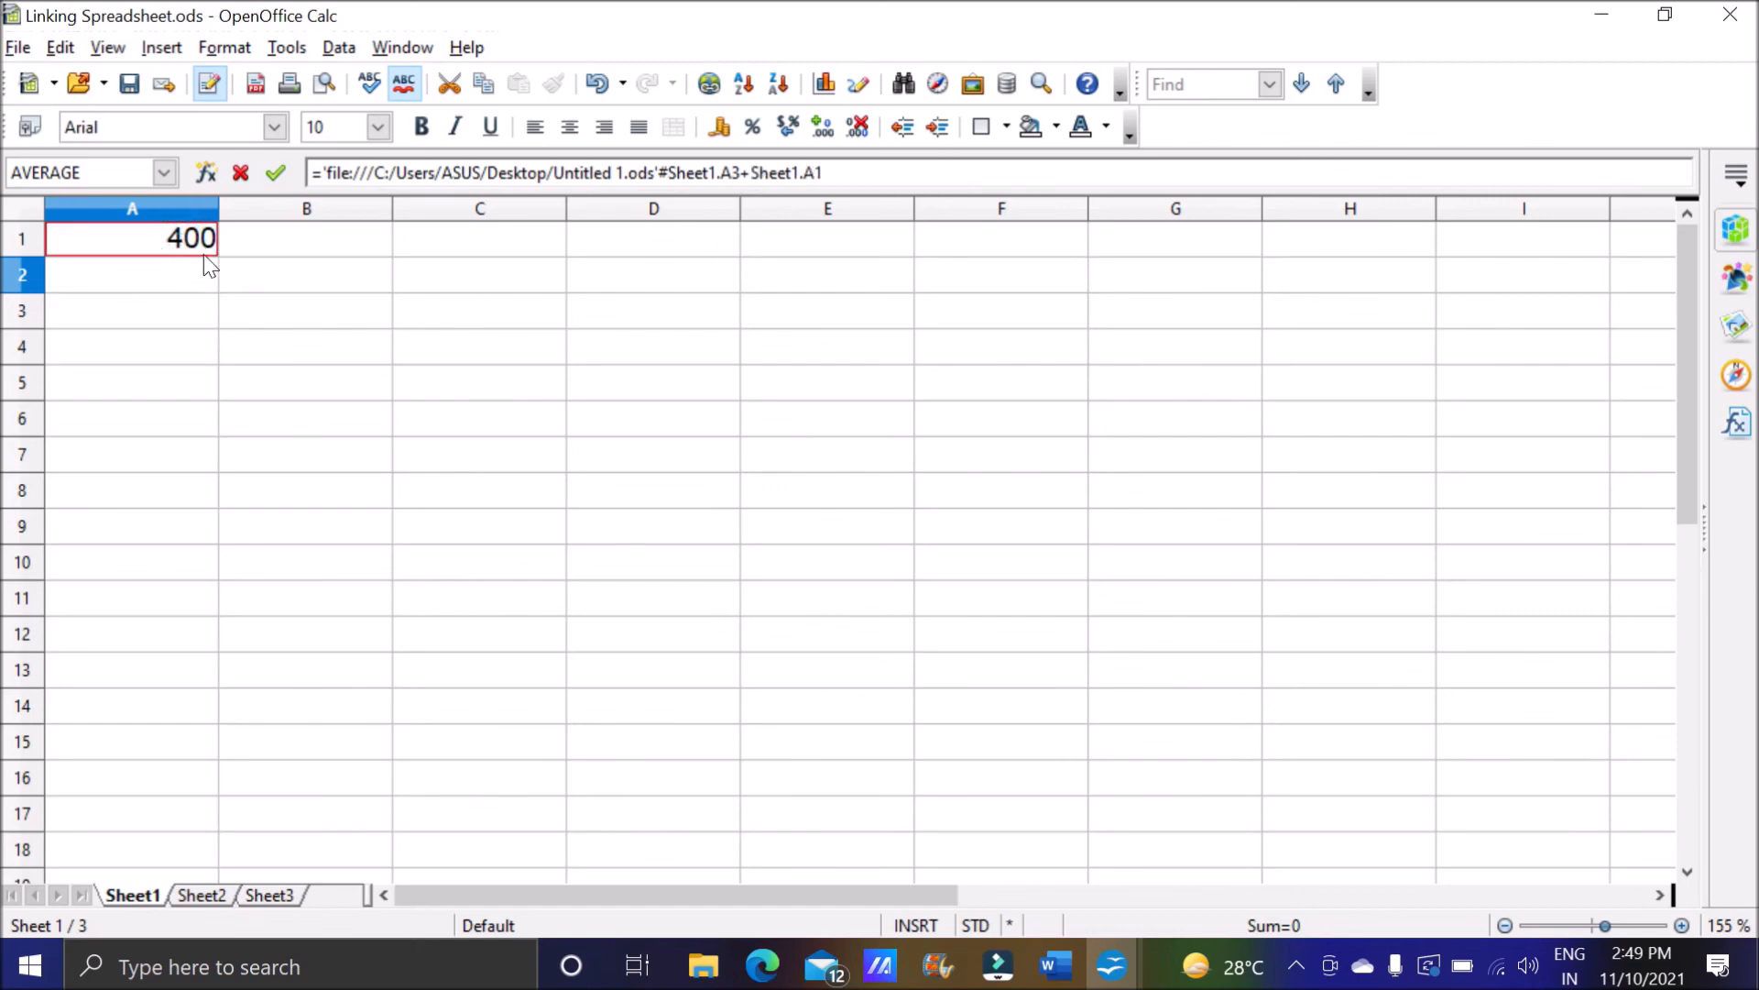
left_click(203, 896)
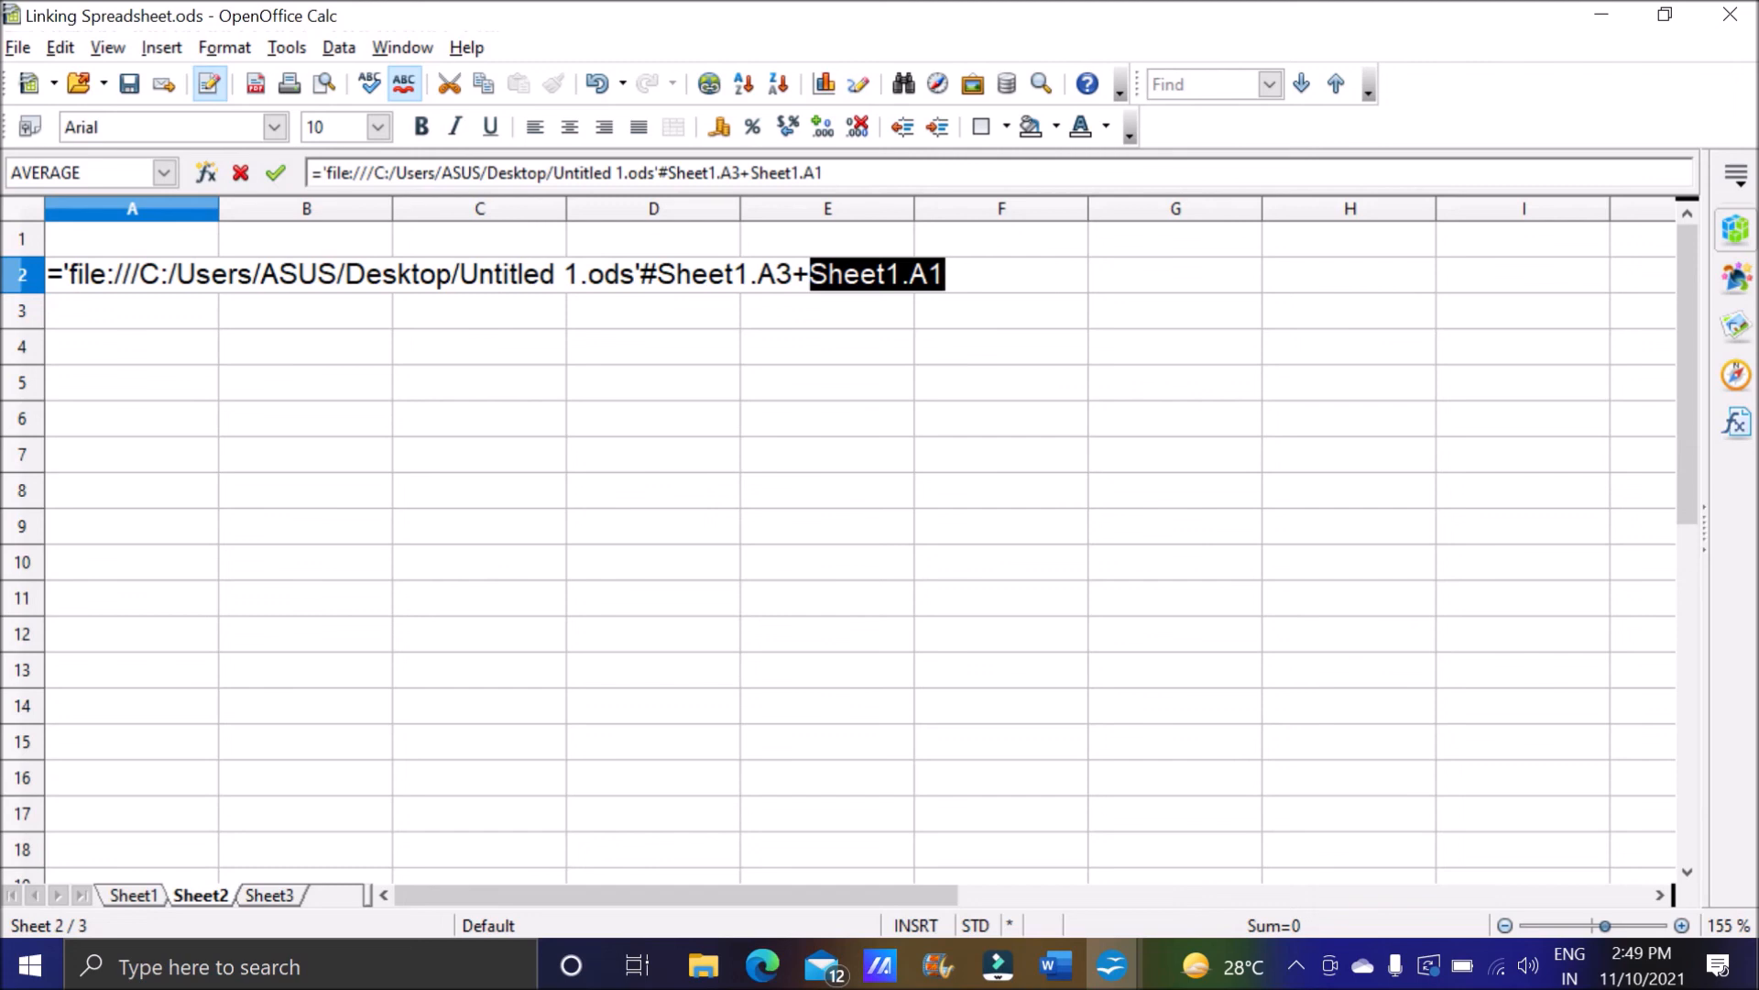
left_click(948, 274)
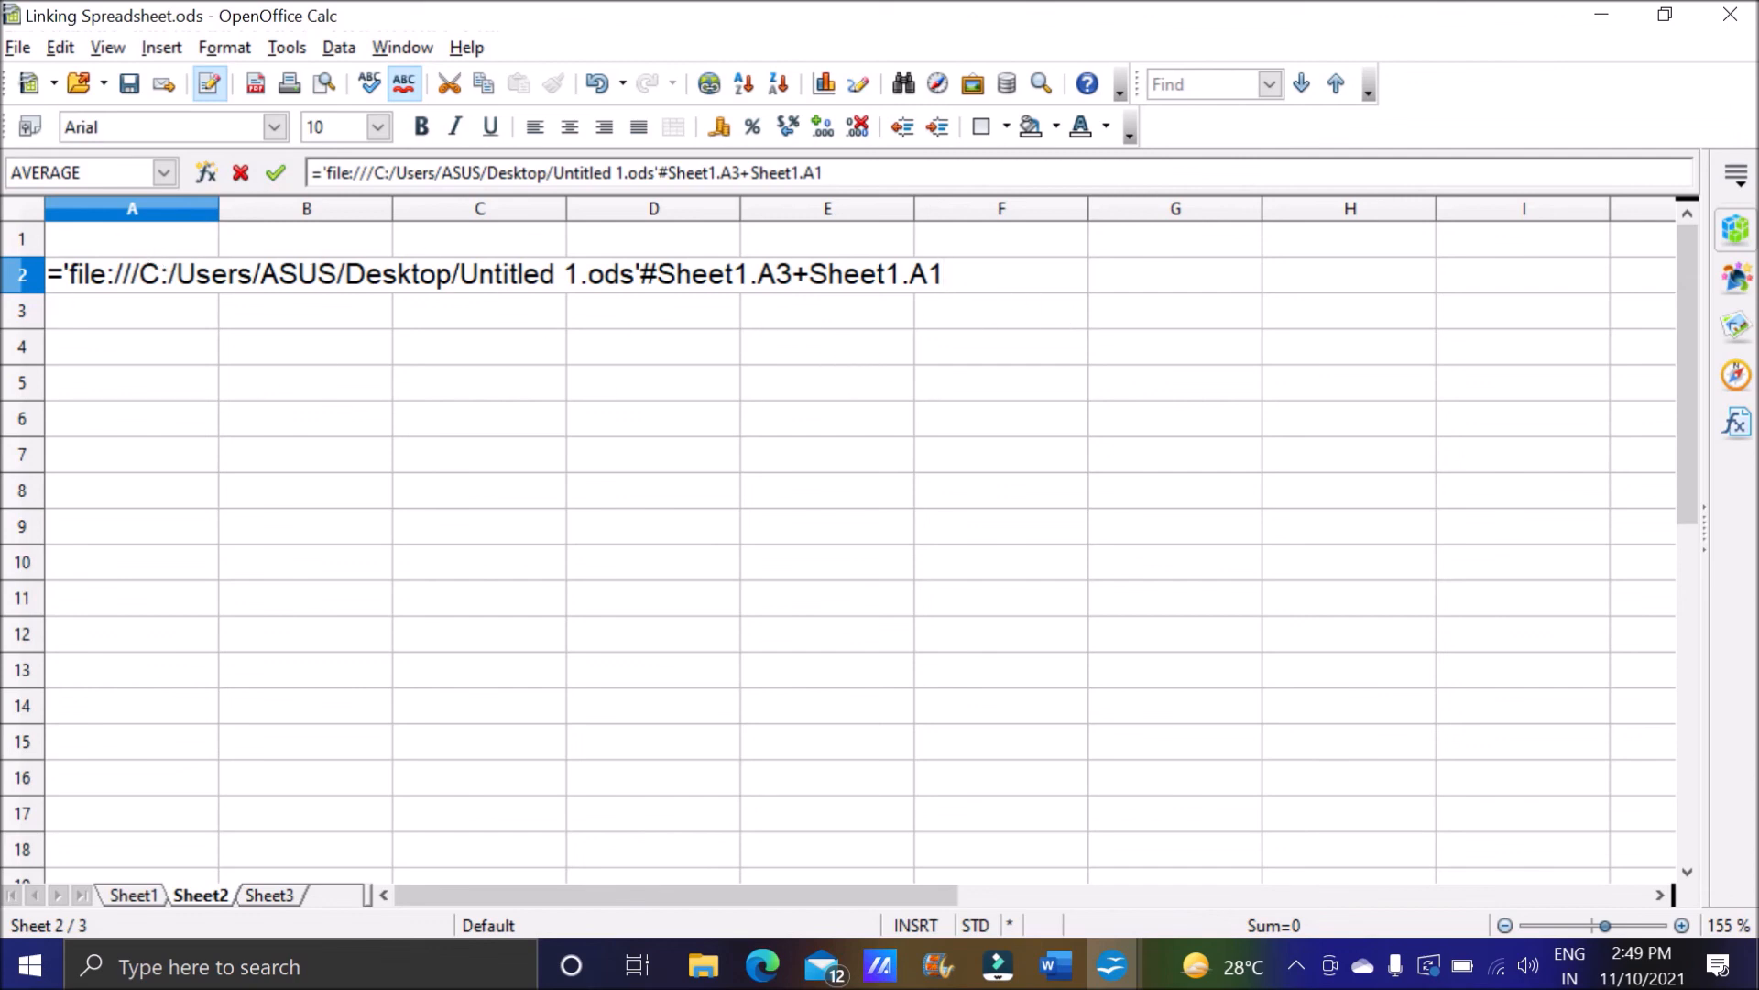
key("Return")
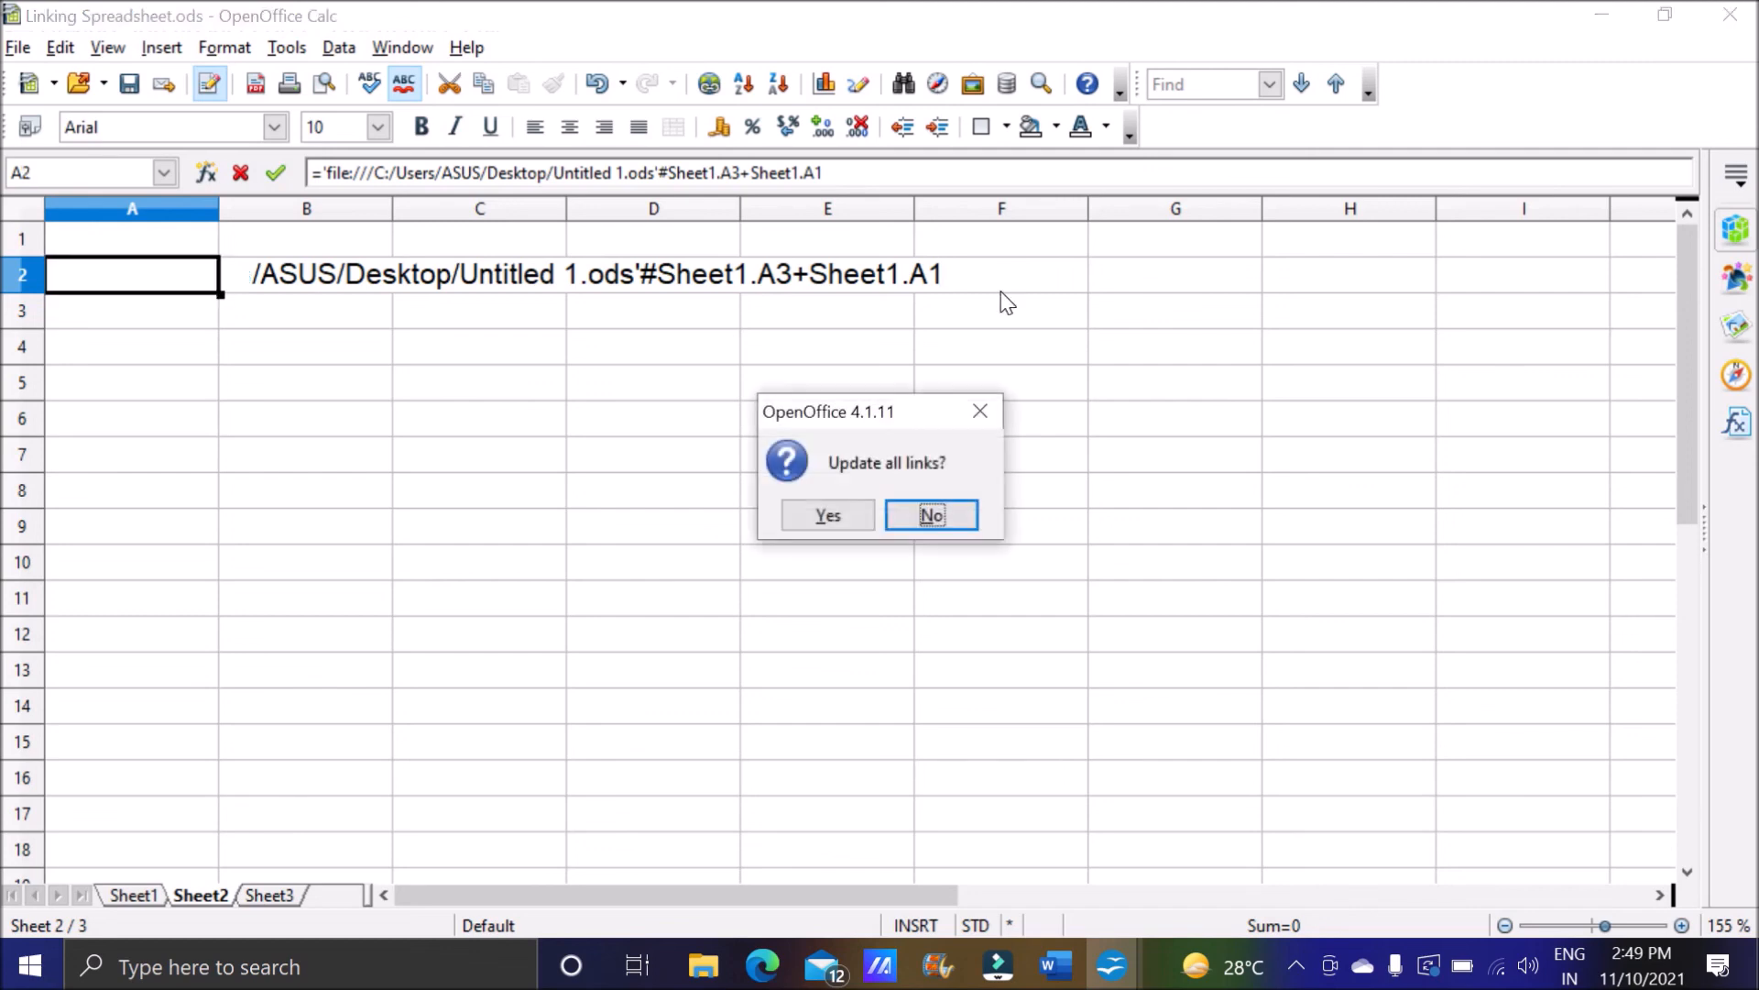
left_click(845, 524)
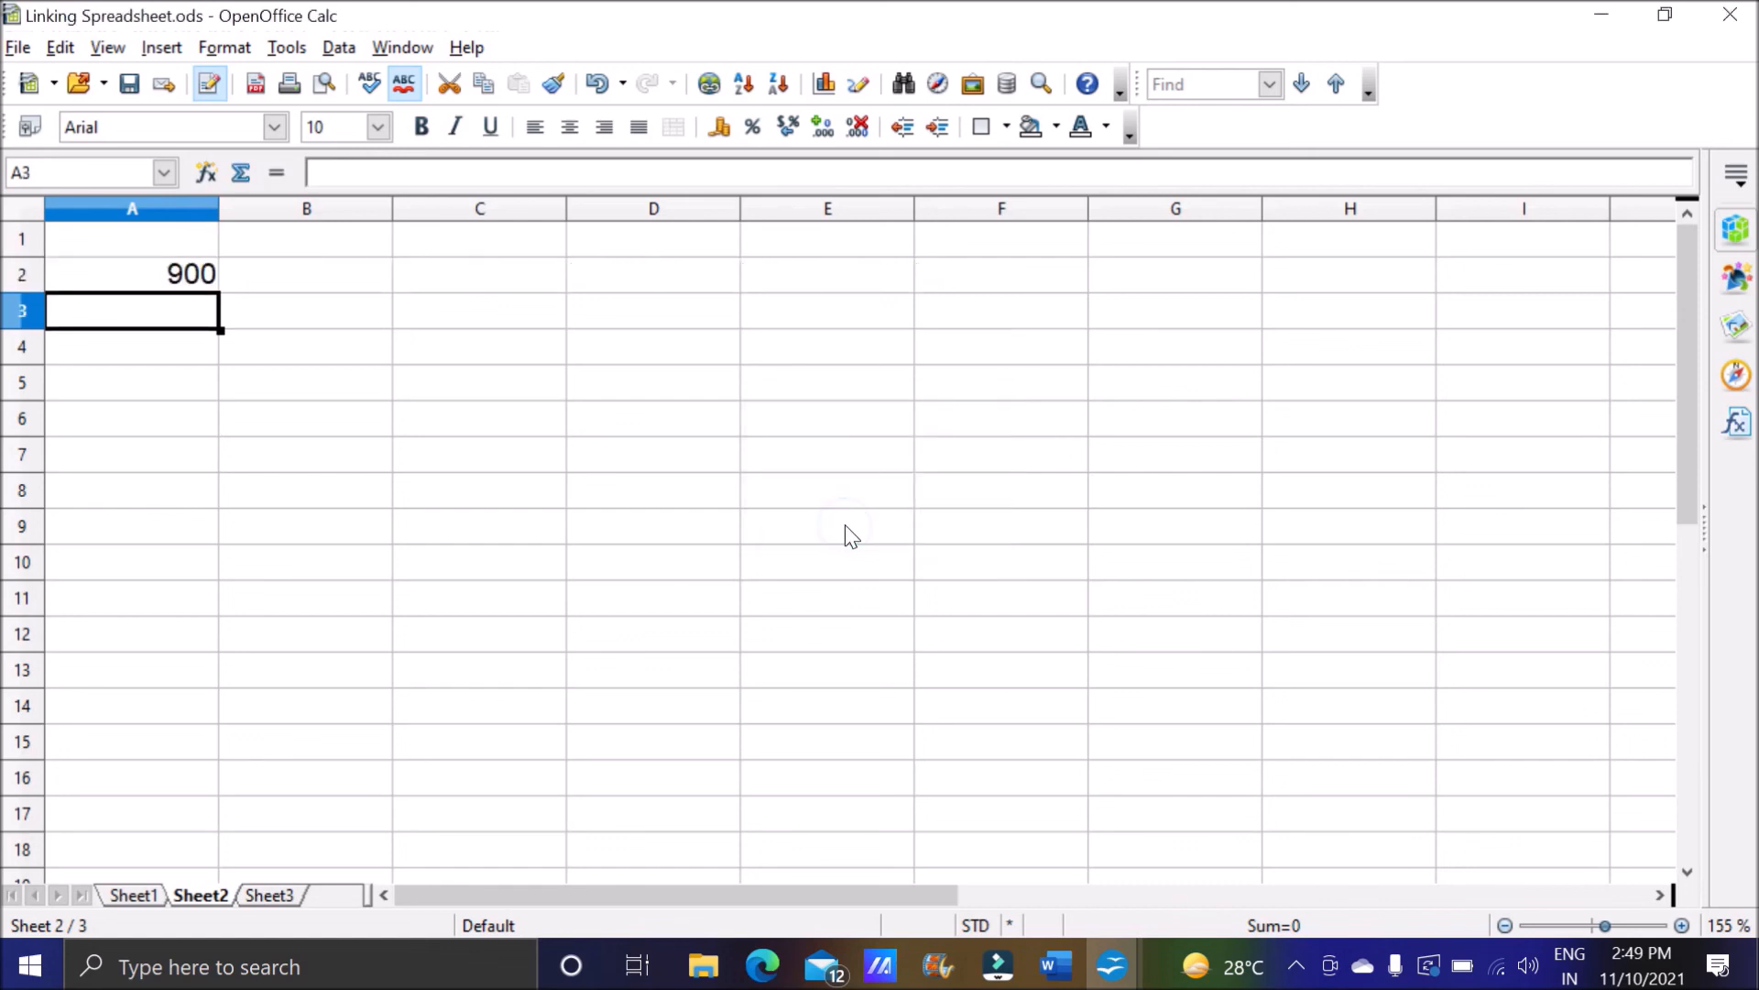
Check the linked formula in A2 of Sheet2 against its sources, A1 on Sheet1 and A3 in Untitled 1.ods.
left_click(188, 284)
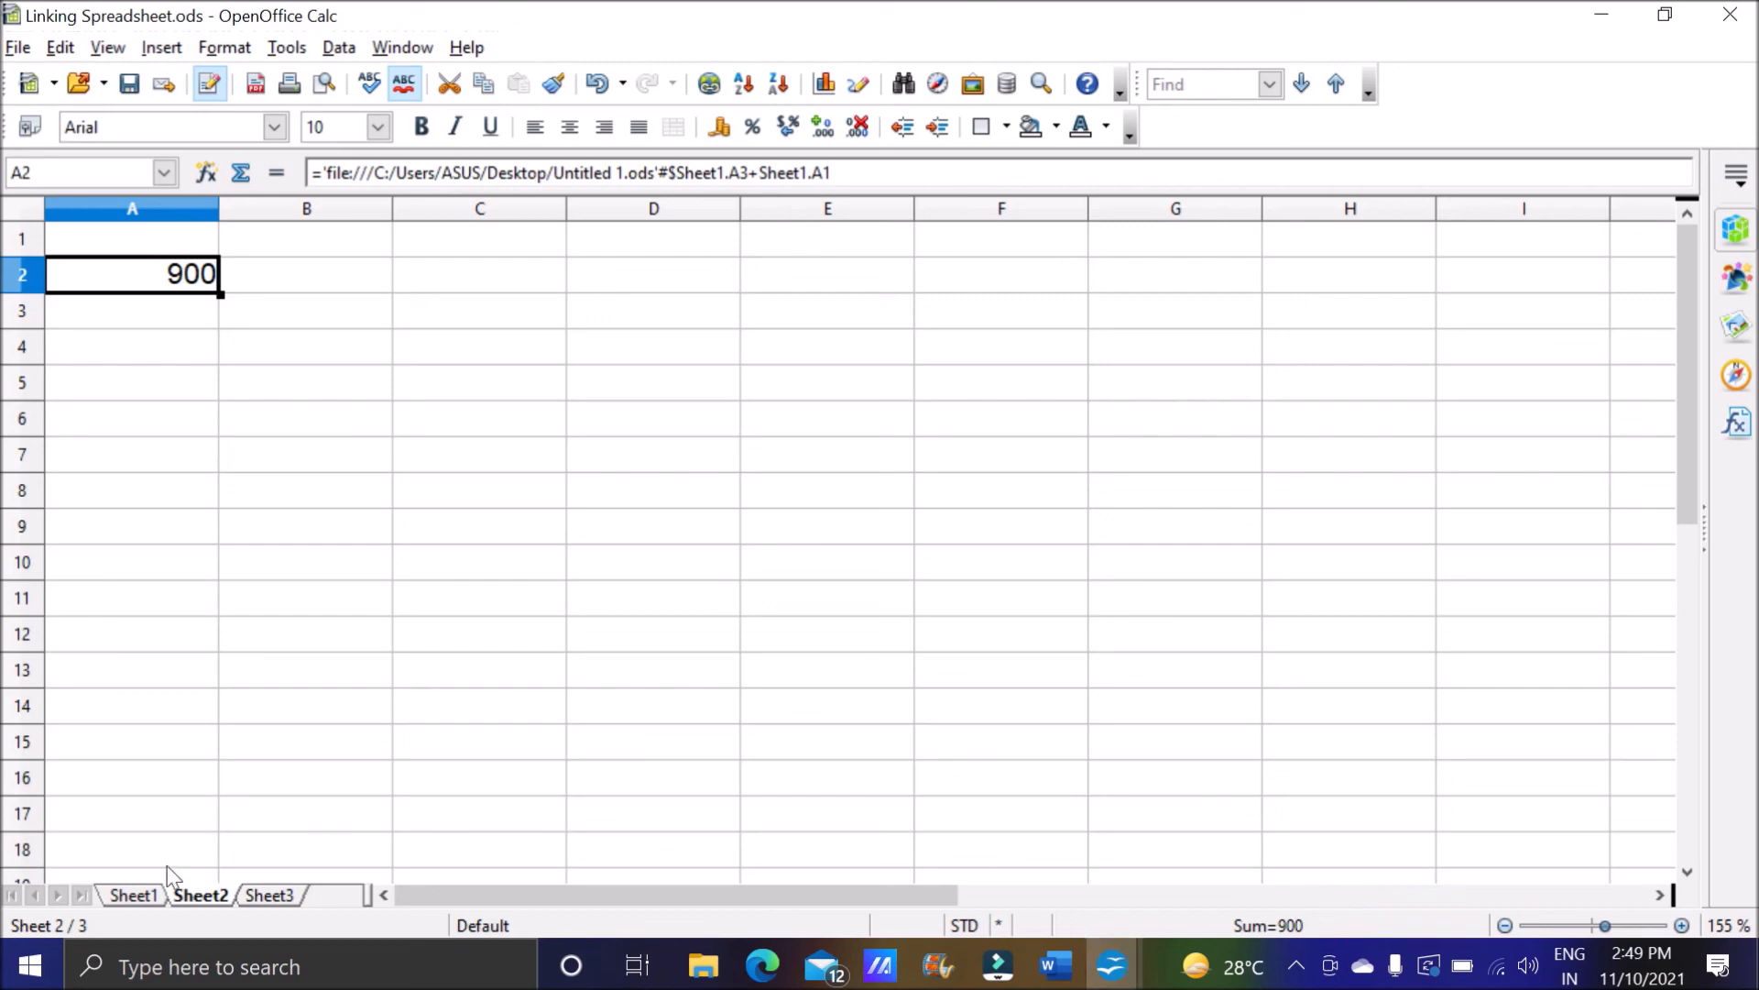
left_click(137, 895)
left_click(177, 242)
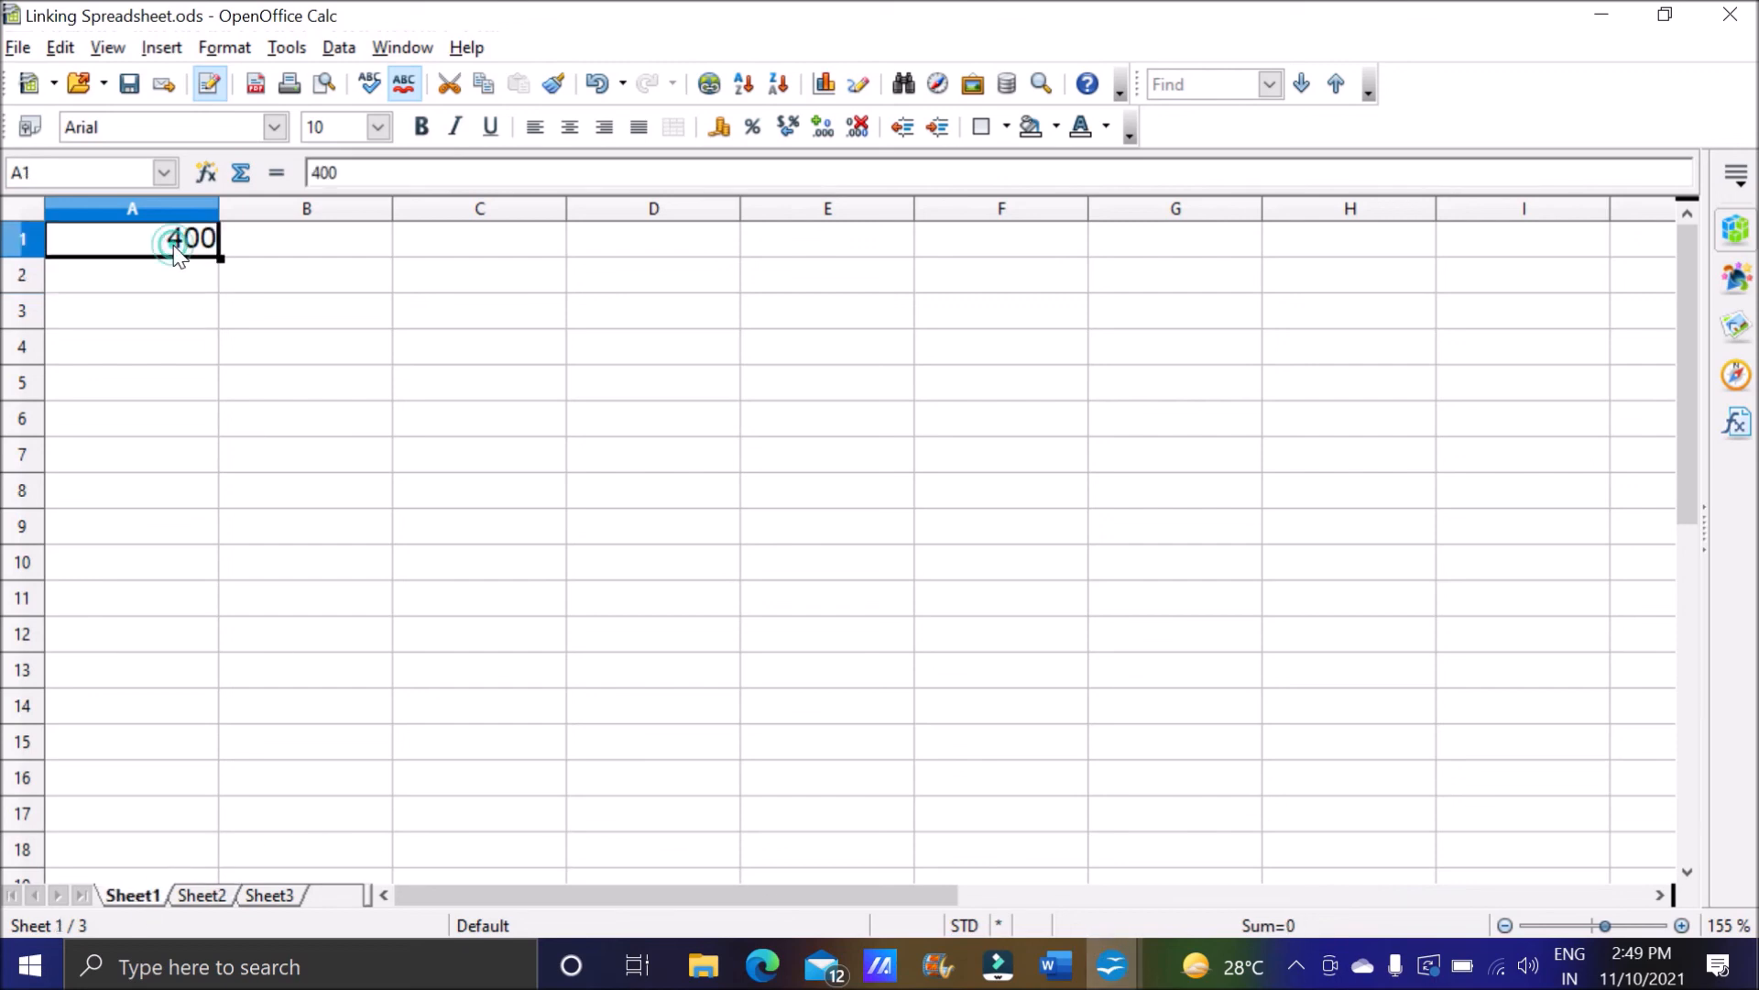
left_click(1118, 983)
left_click(1035, 875)
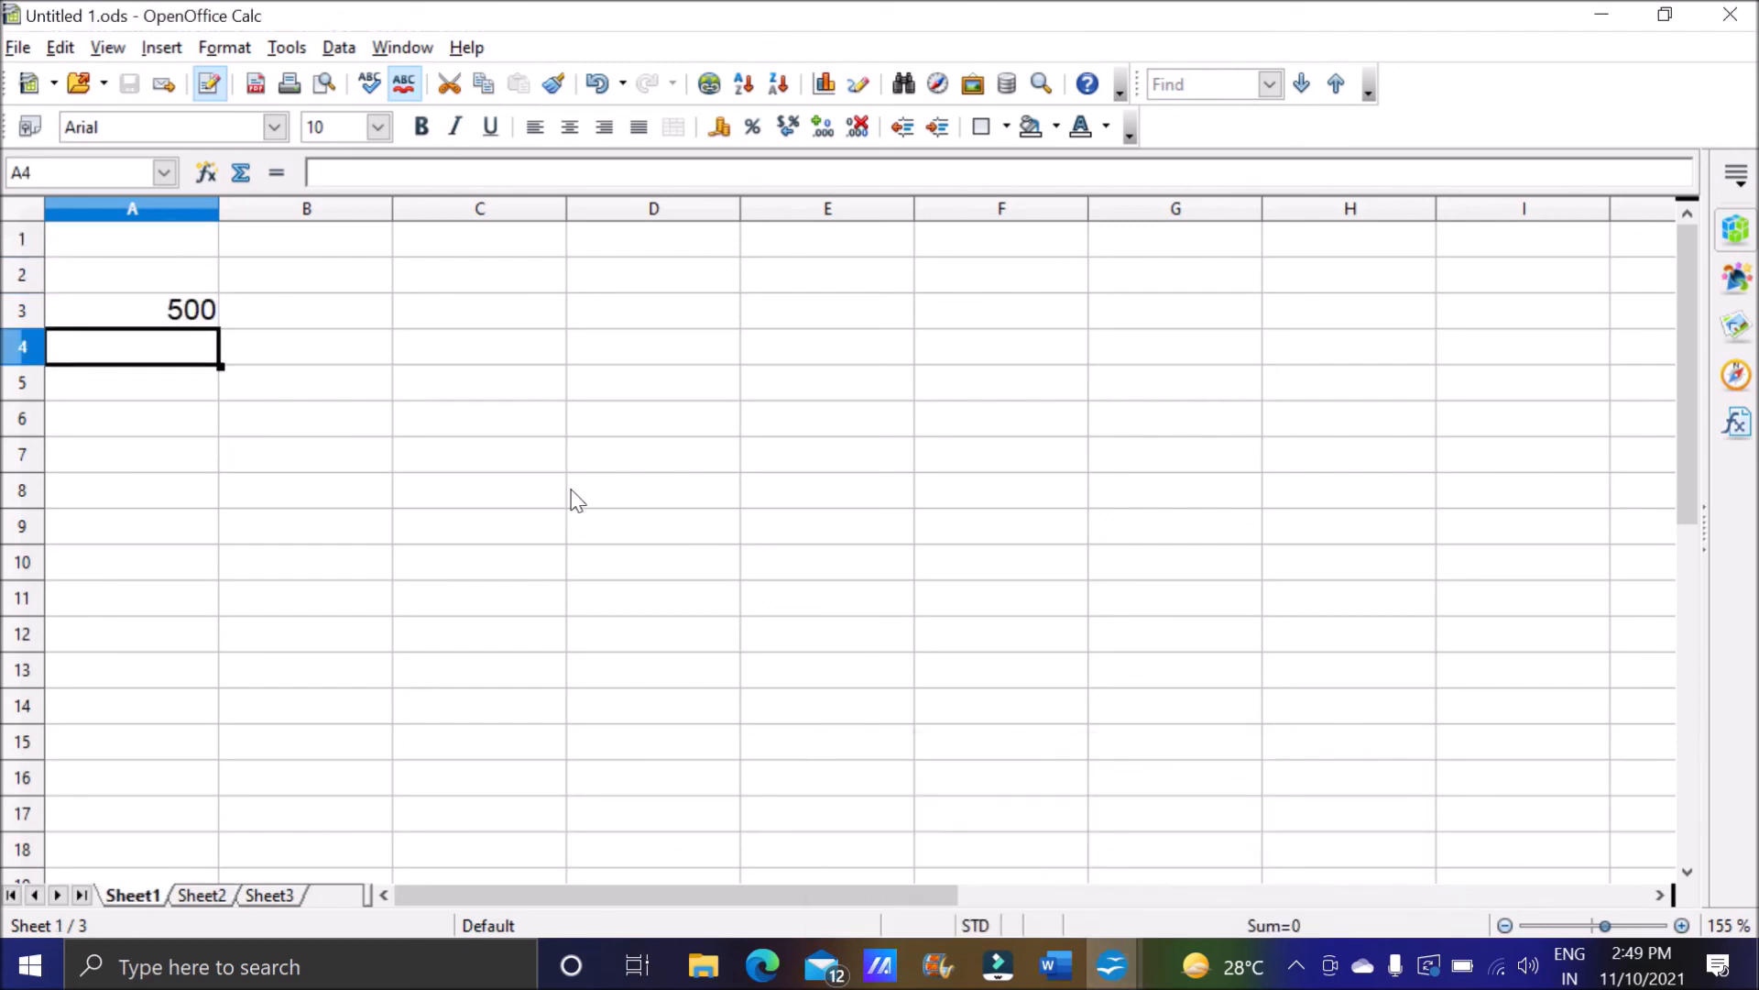
left_click(179, 309)
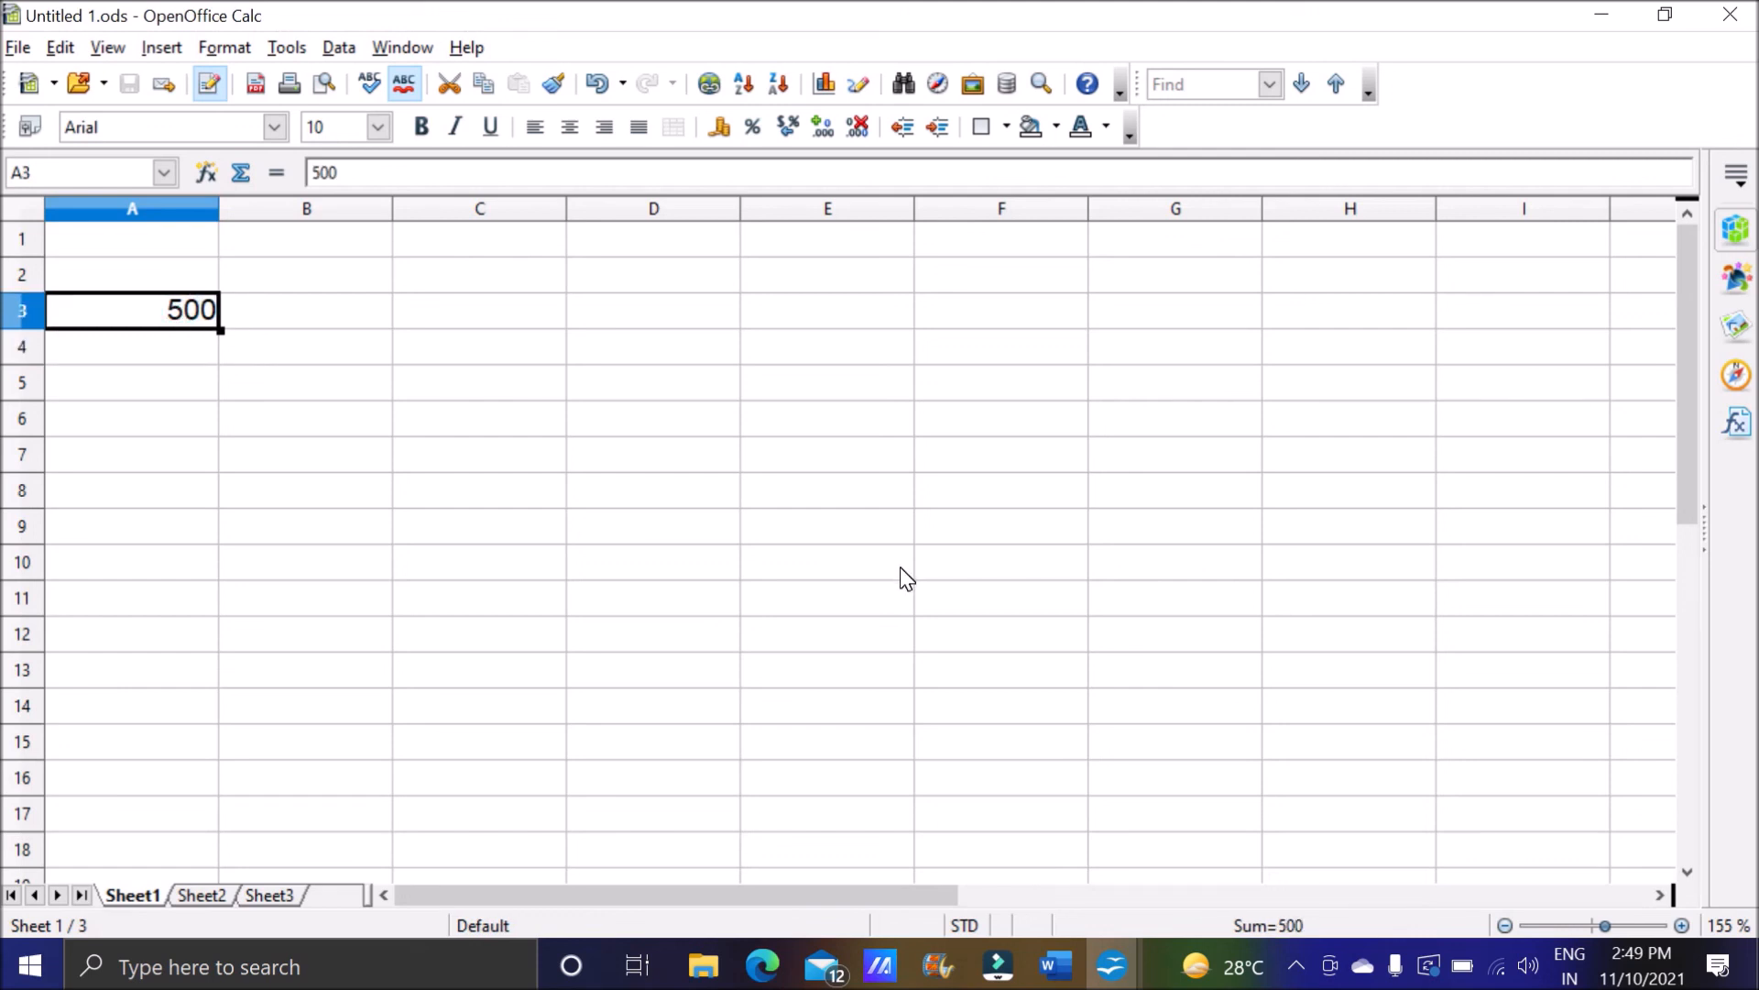
left_click(1111, 967)
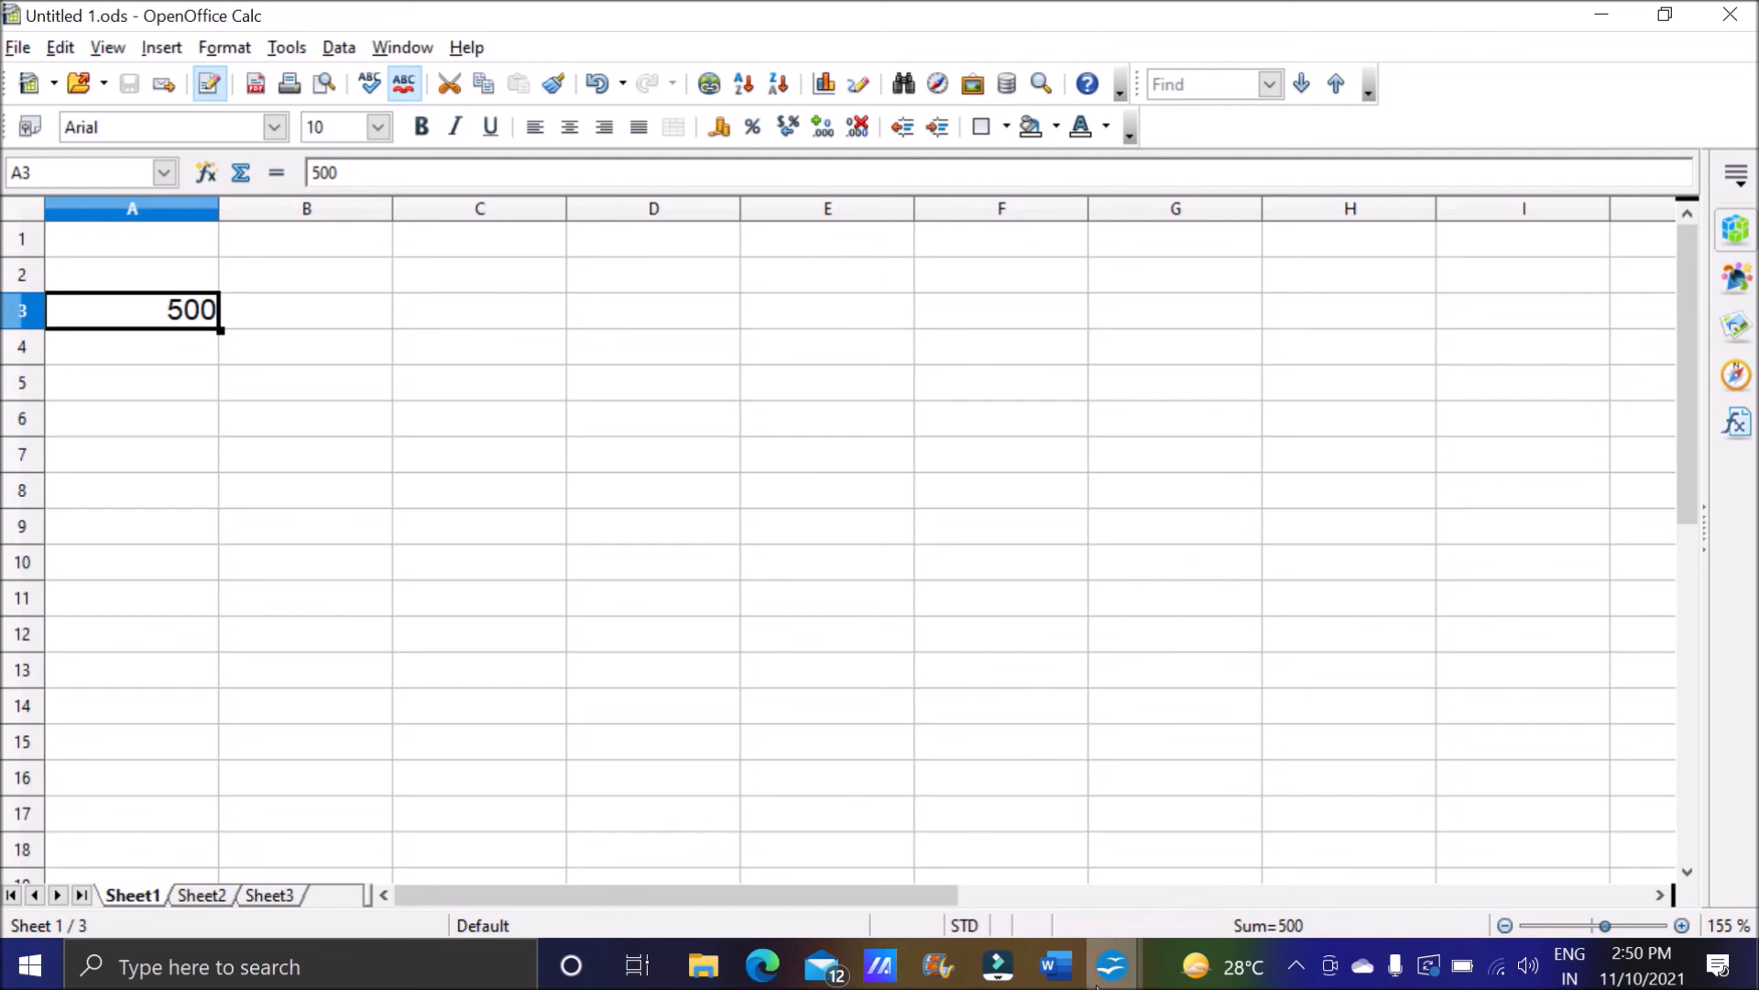
left_click(1181, 881)
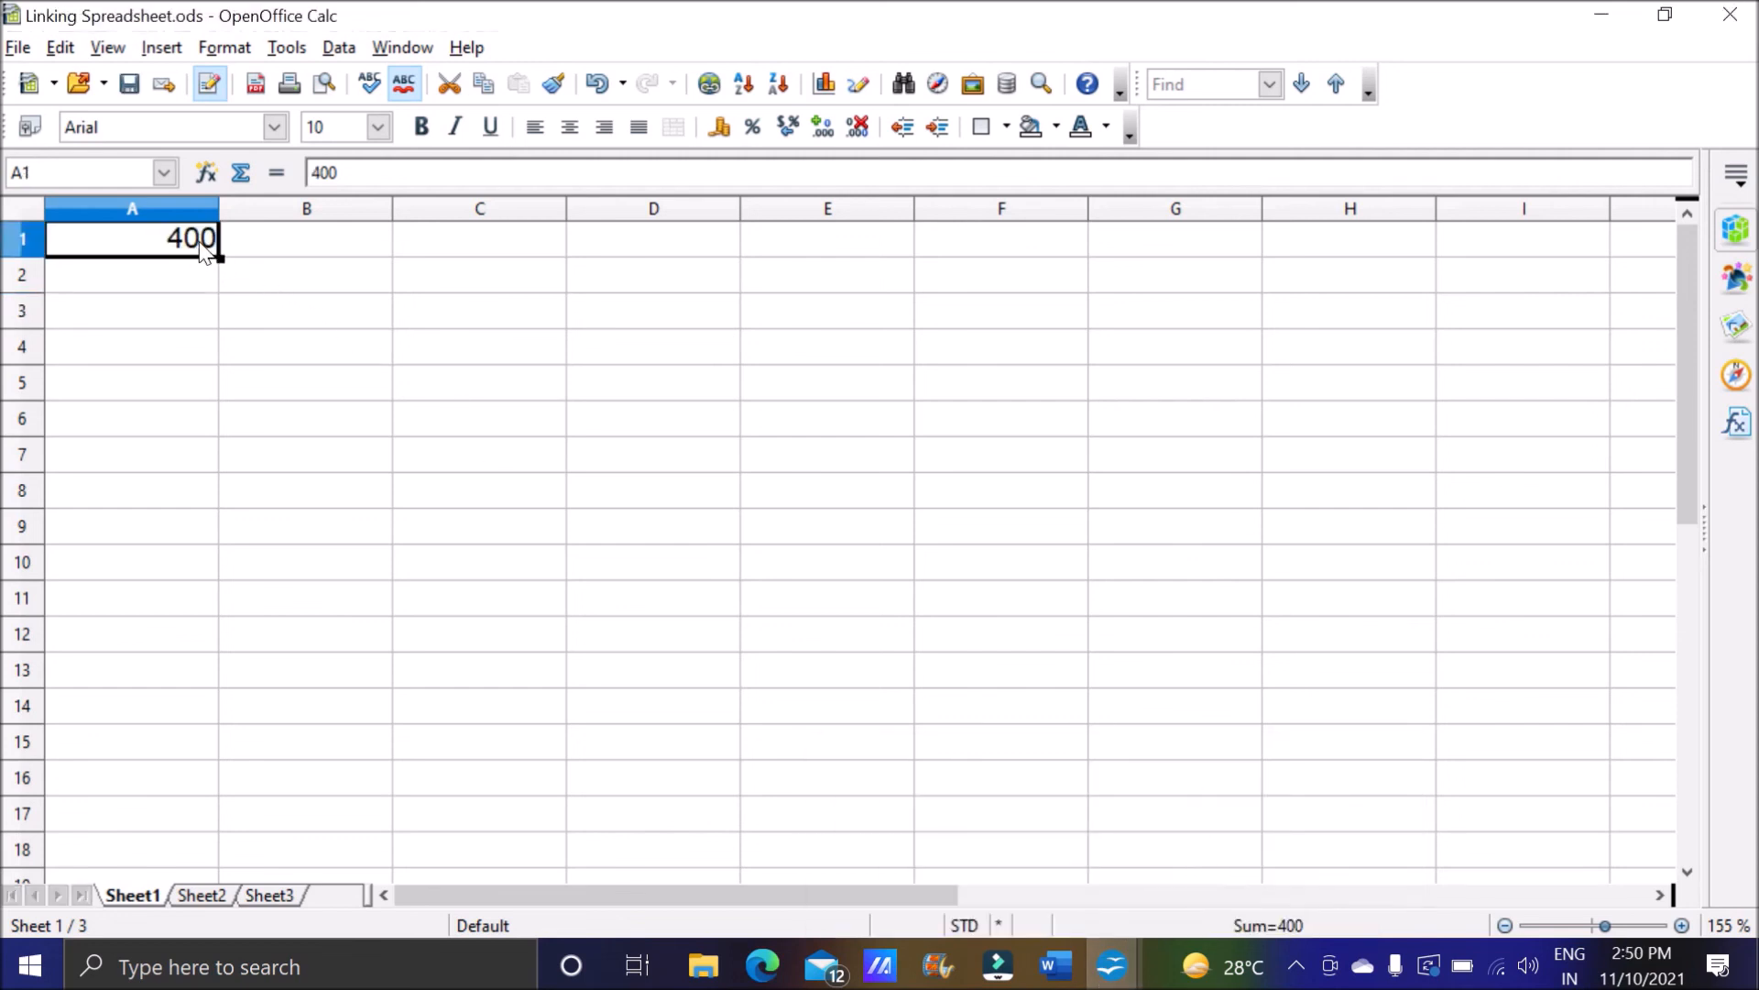
Examine the complete linked formula in cell A2 of Sheet2 and leave it as entered.
left_click(200, 895)
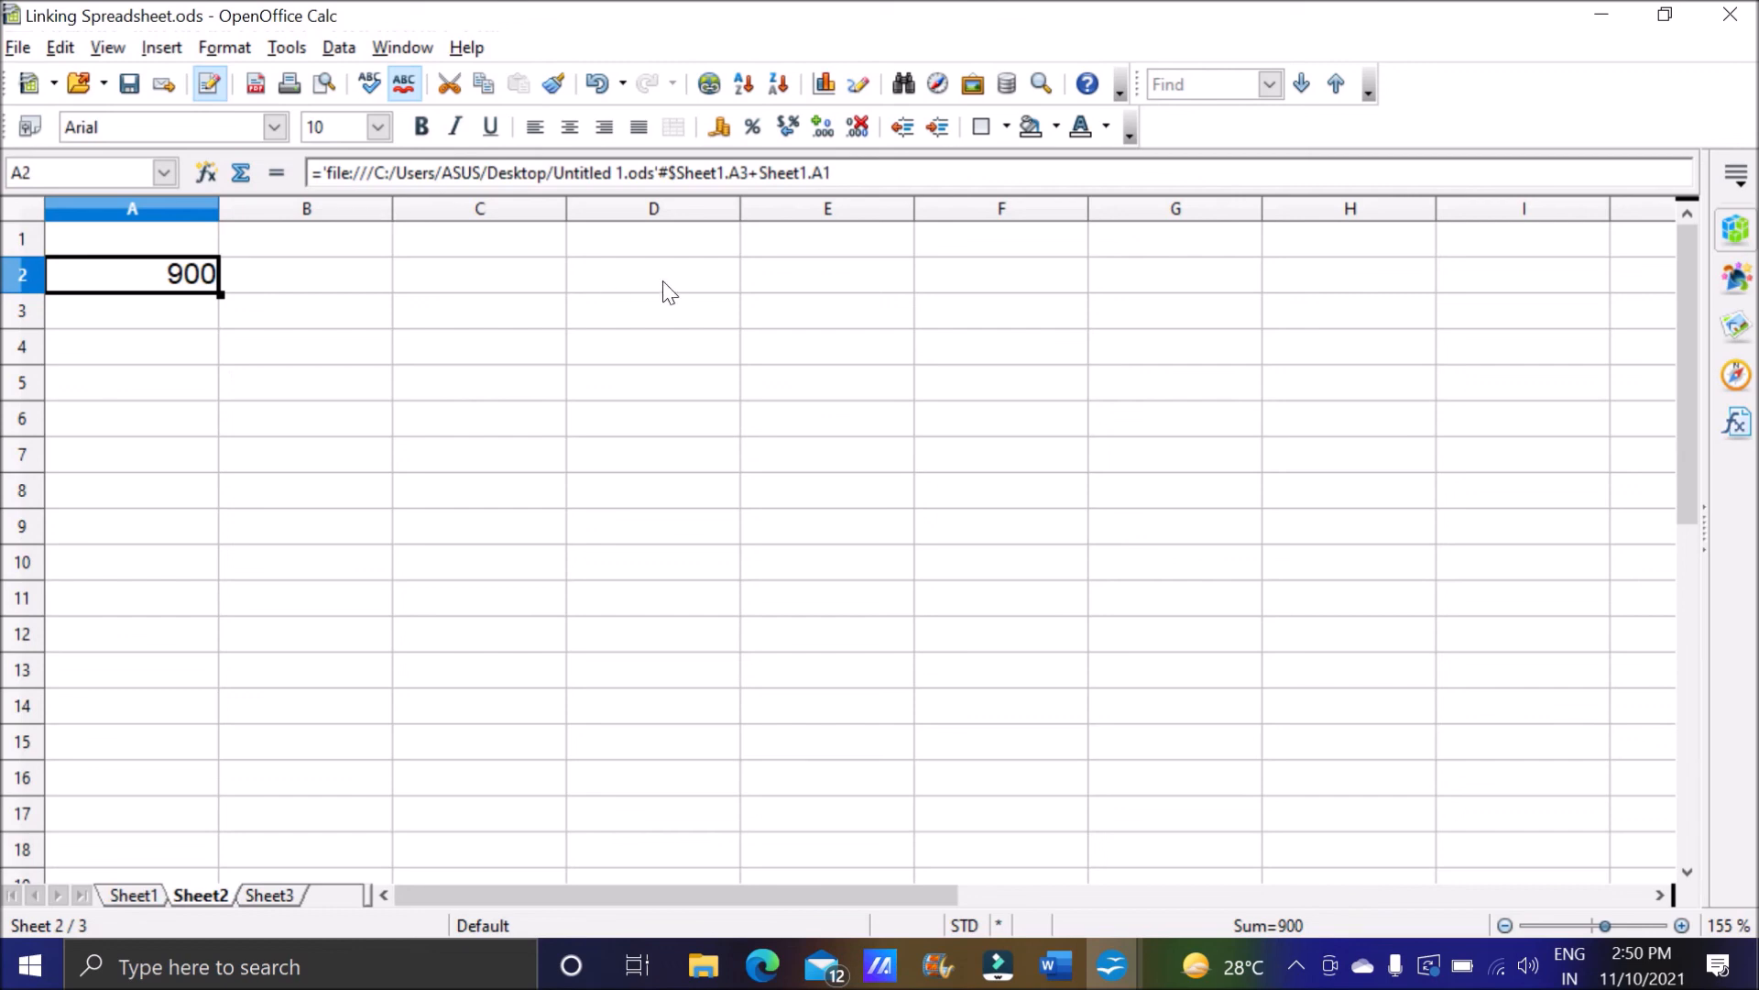
left_click_drag(831, 173, 275, 172)
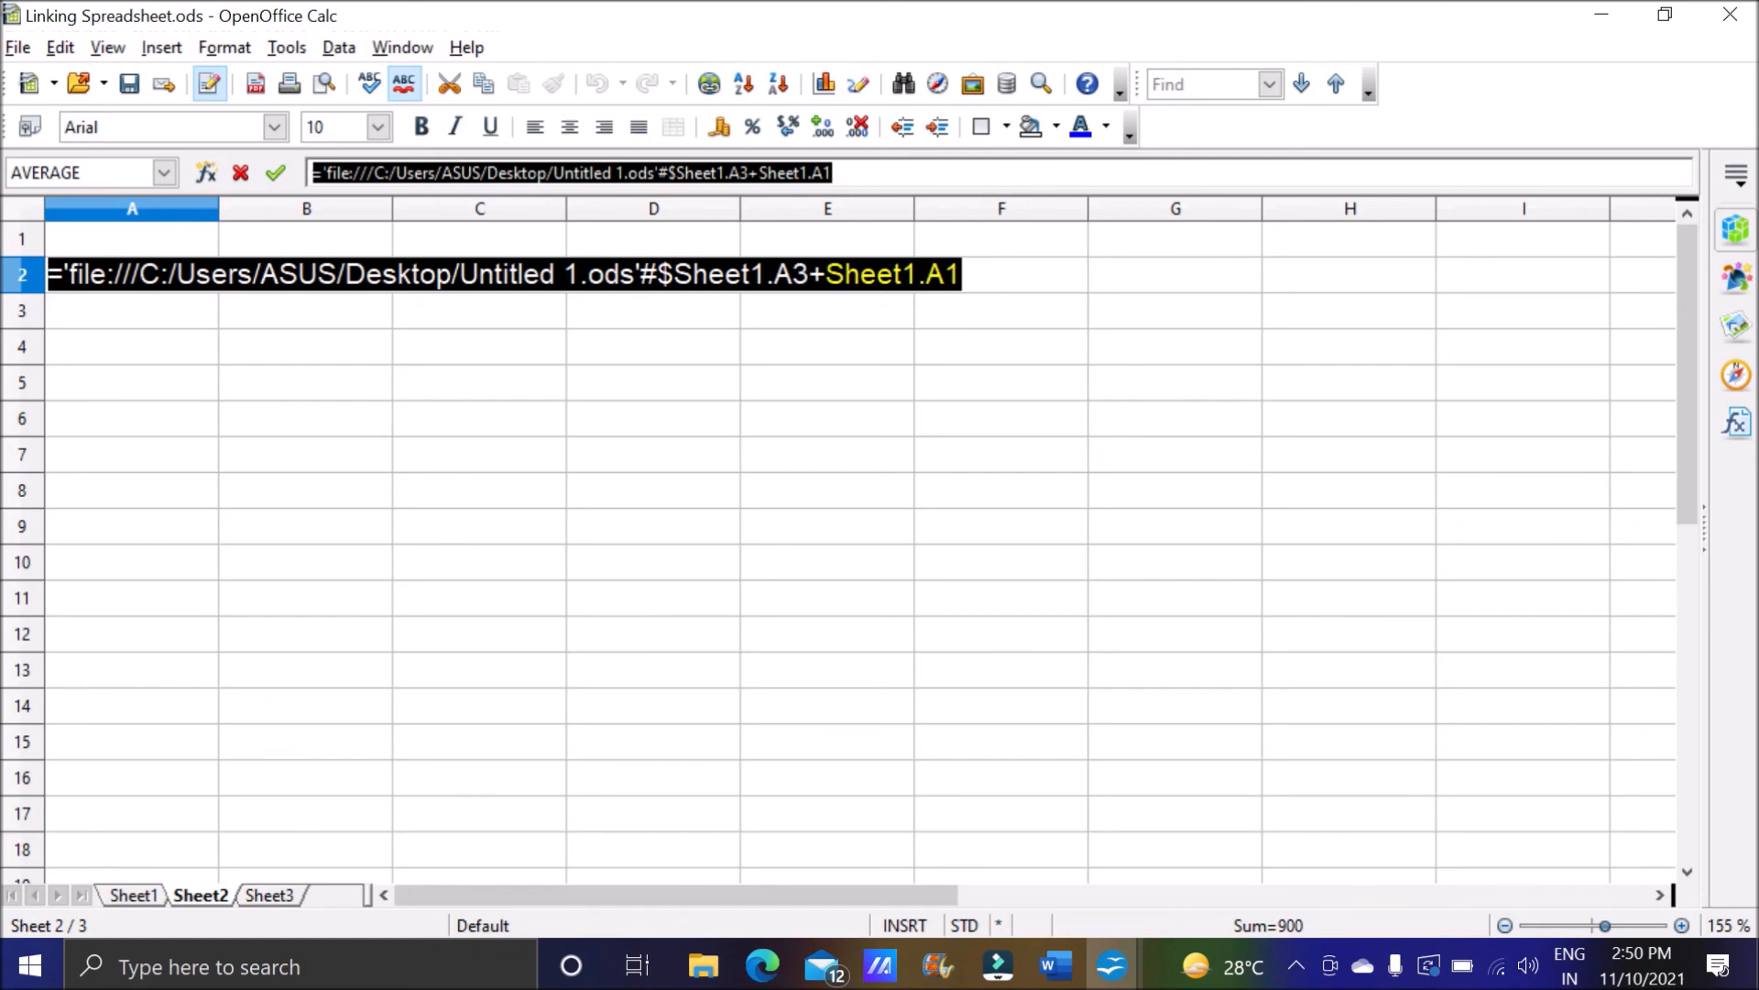
left_click(975, 275)
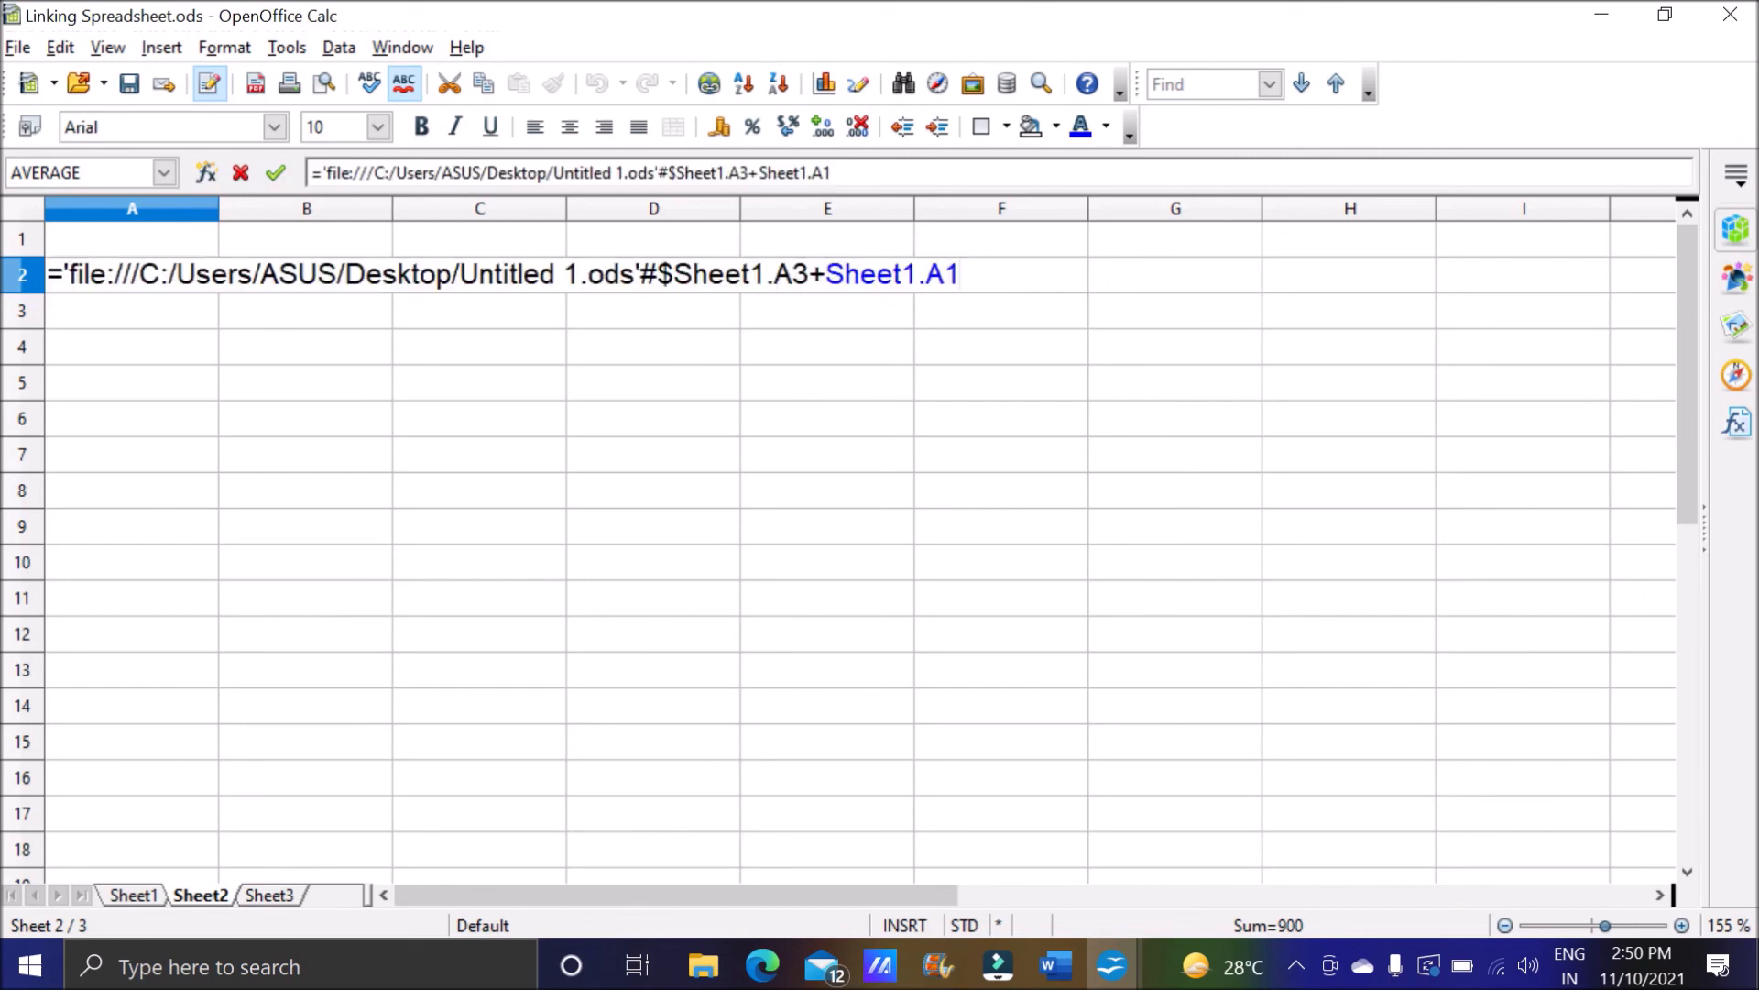
key("Return")
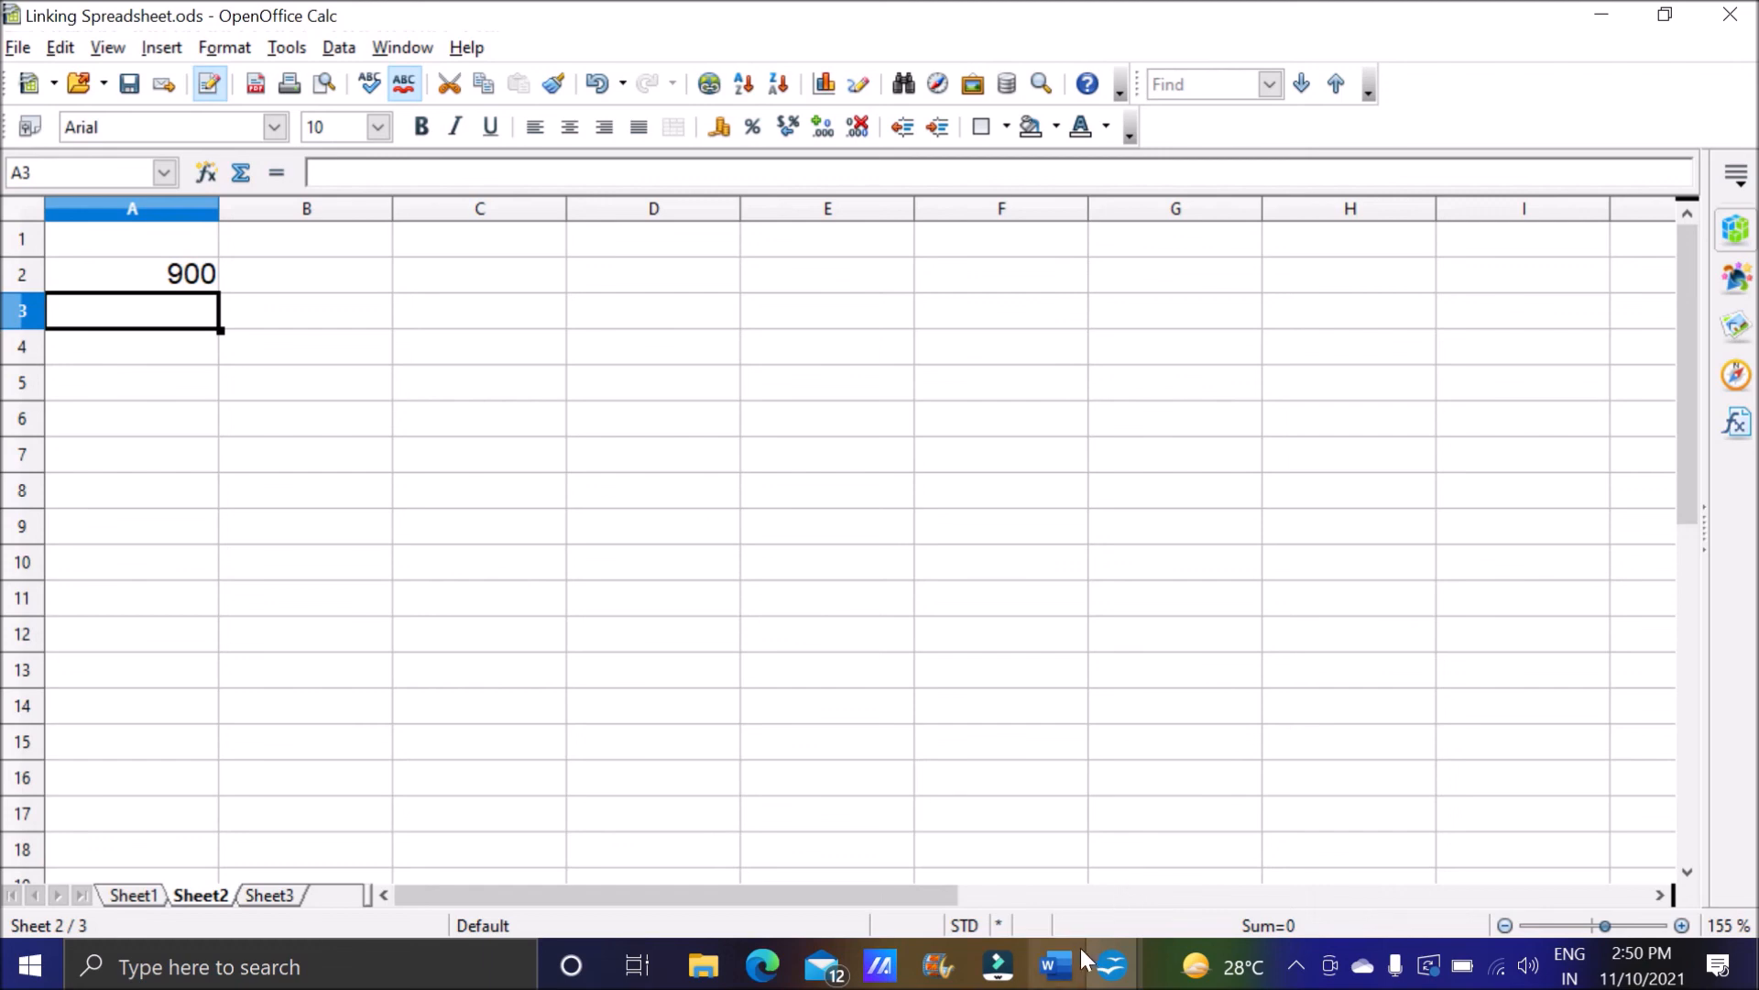
Switch to the Word notes and read the mouse and keyboard reference headings and the start of the general reference format.
left_click(1055, 965)
left_click_drag(171, 428, 806, 428)
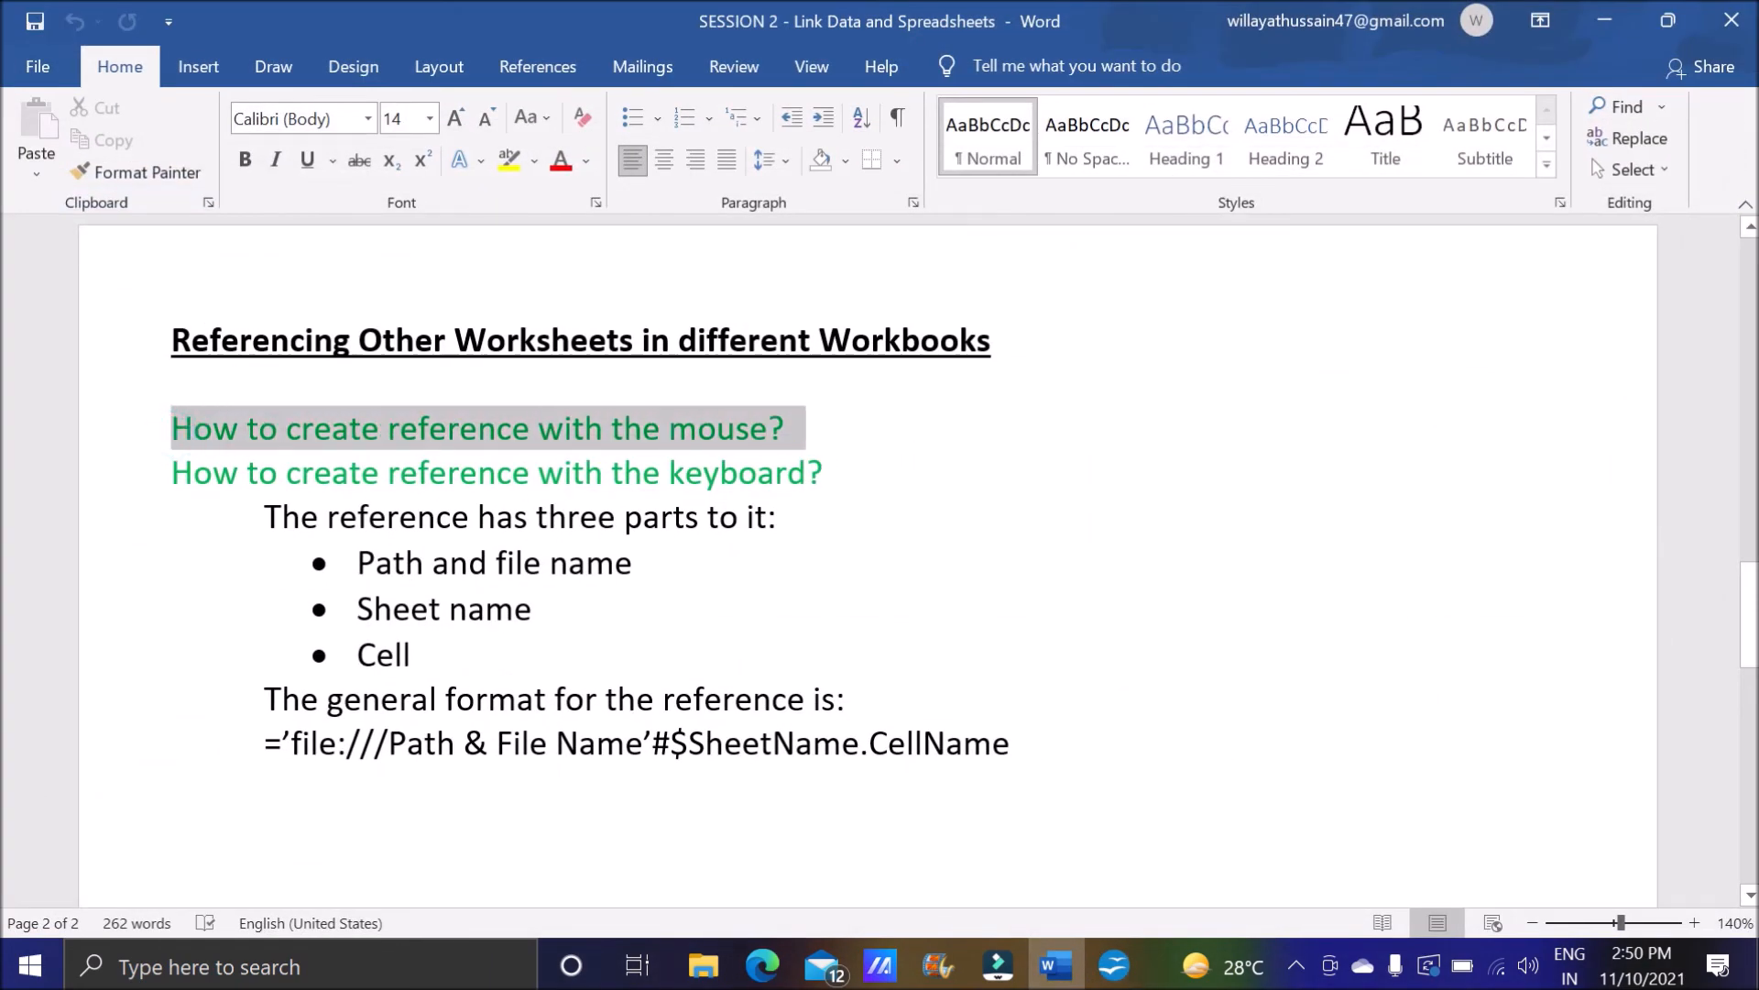
left_click_drag(168, 475, 845, 486)
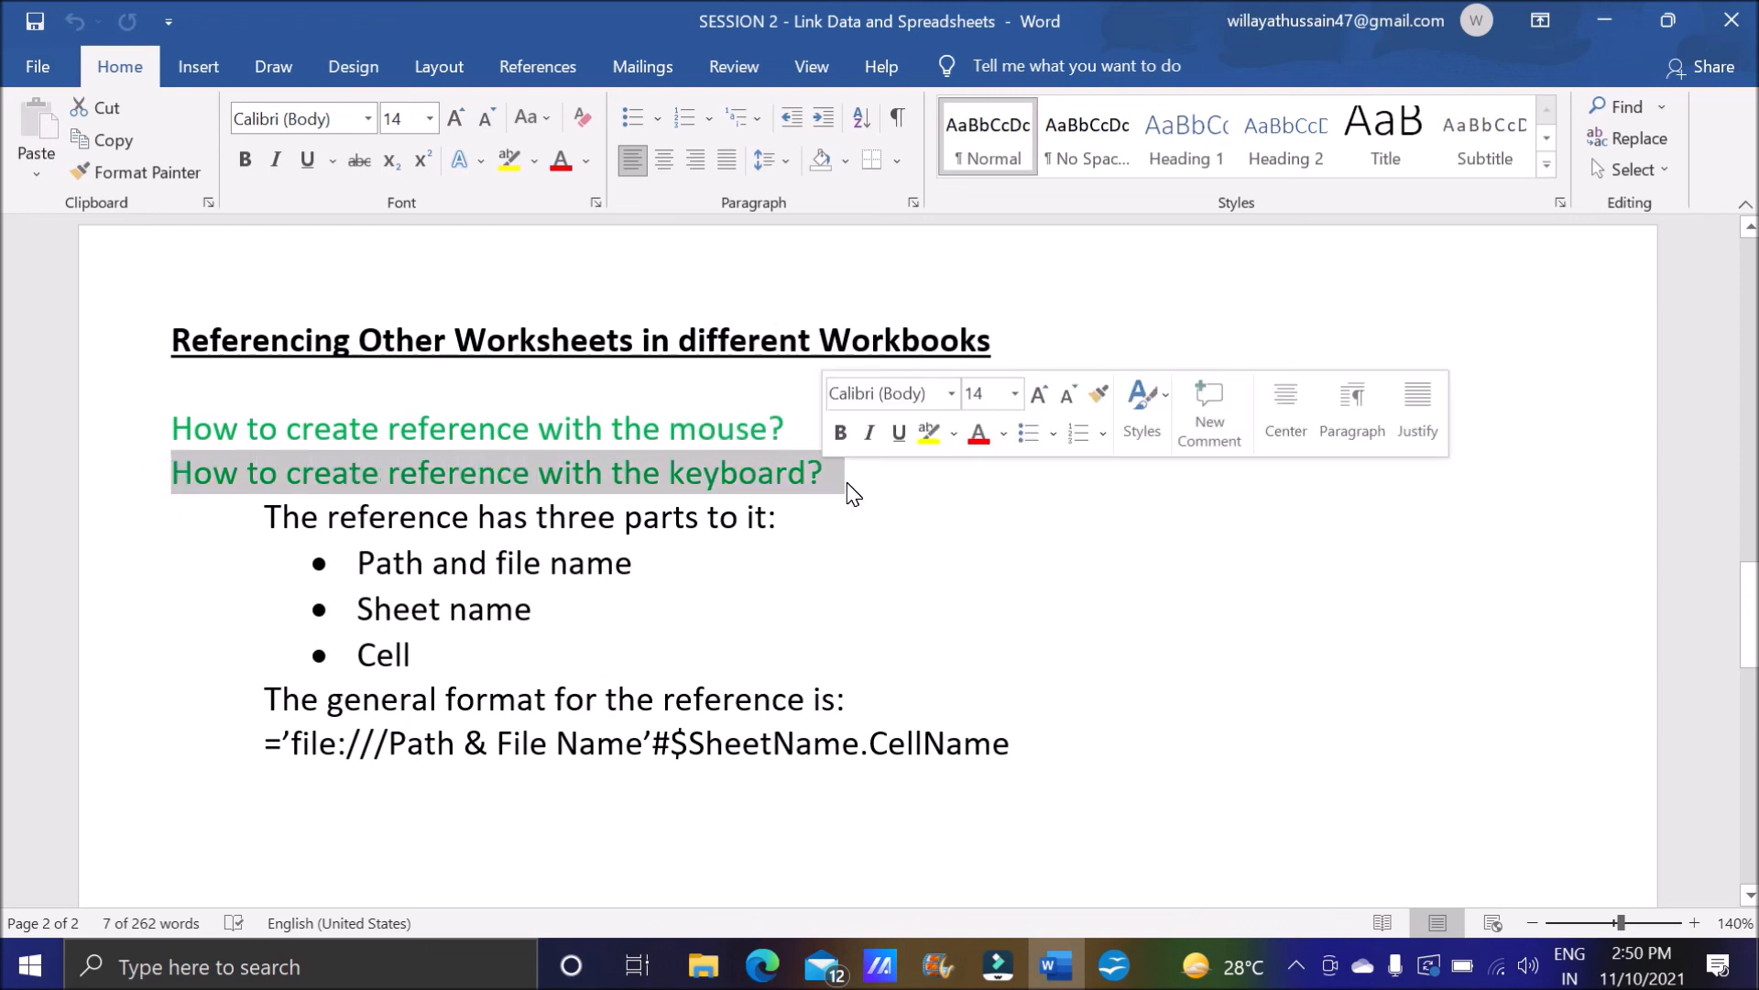
left_click_drag(265, 744, 389, 744)
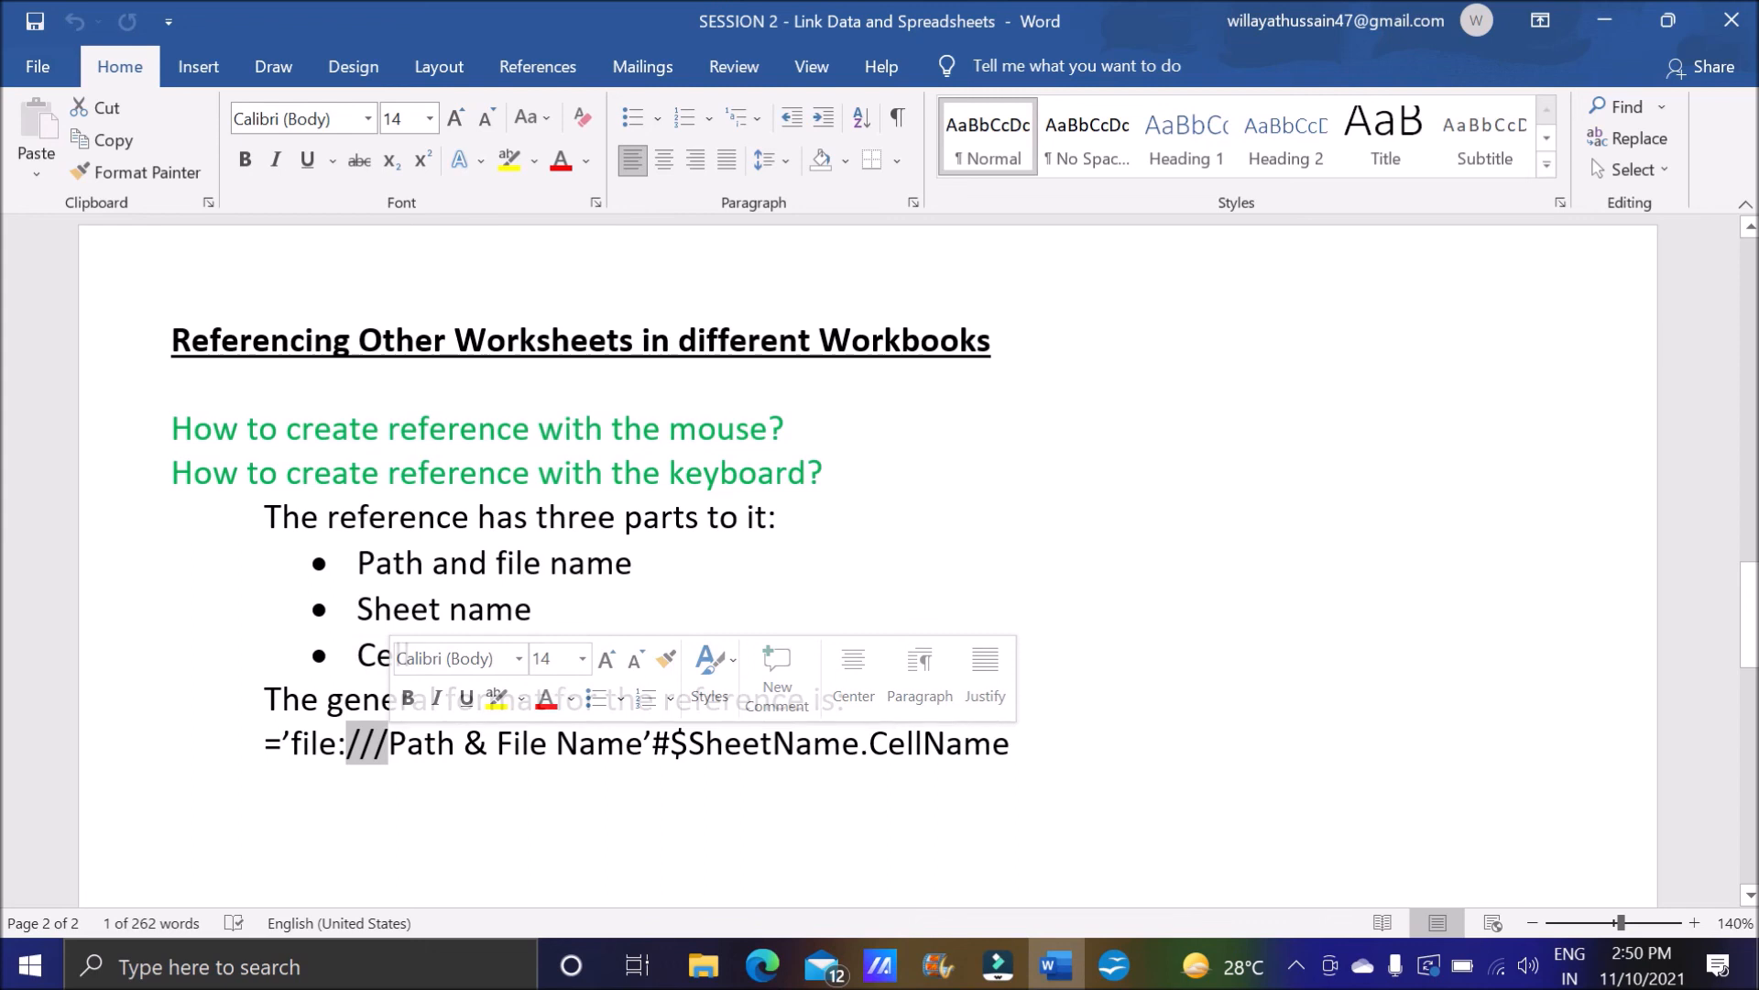
Return to Linking Spreadsheet in OpenOffice Calc and examine the file name and sheet name parts of the formula in A2 on Sheet2.
left_click(1112, 965)
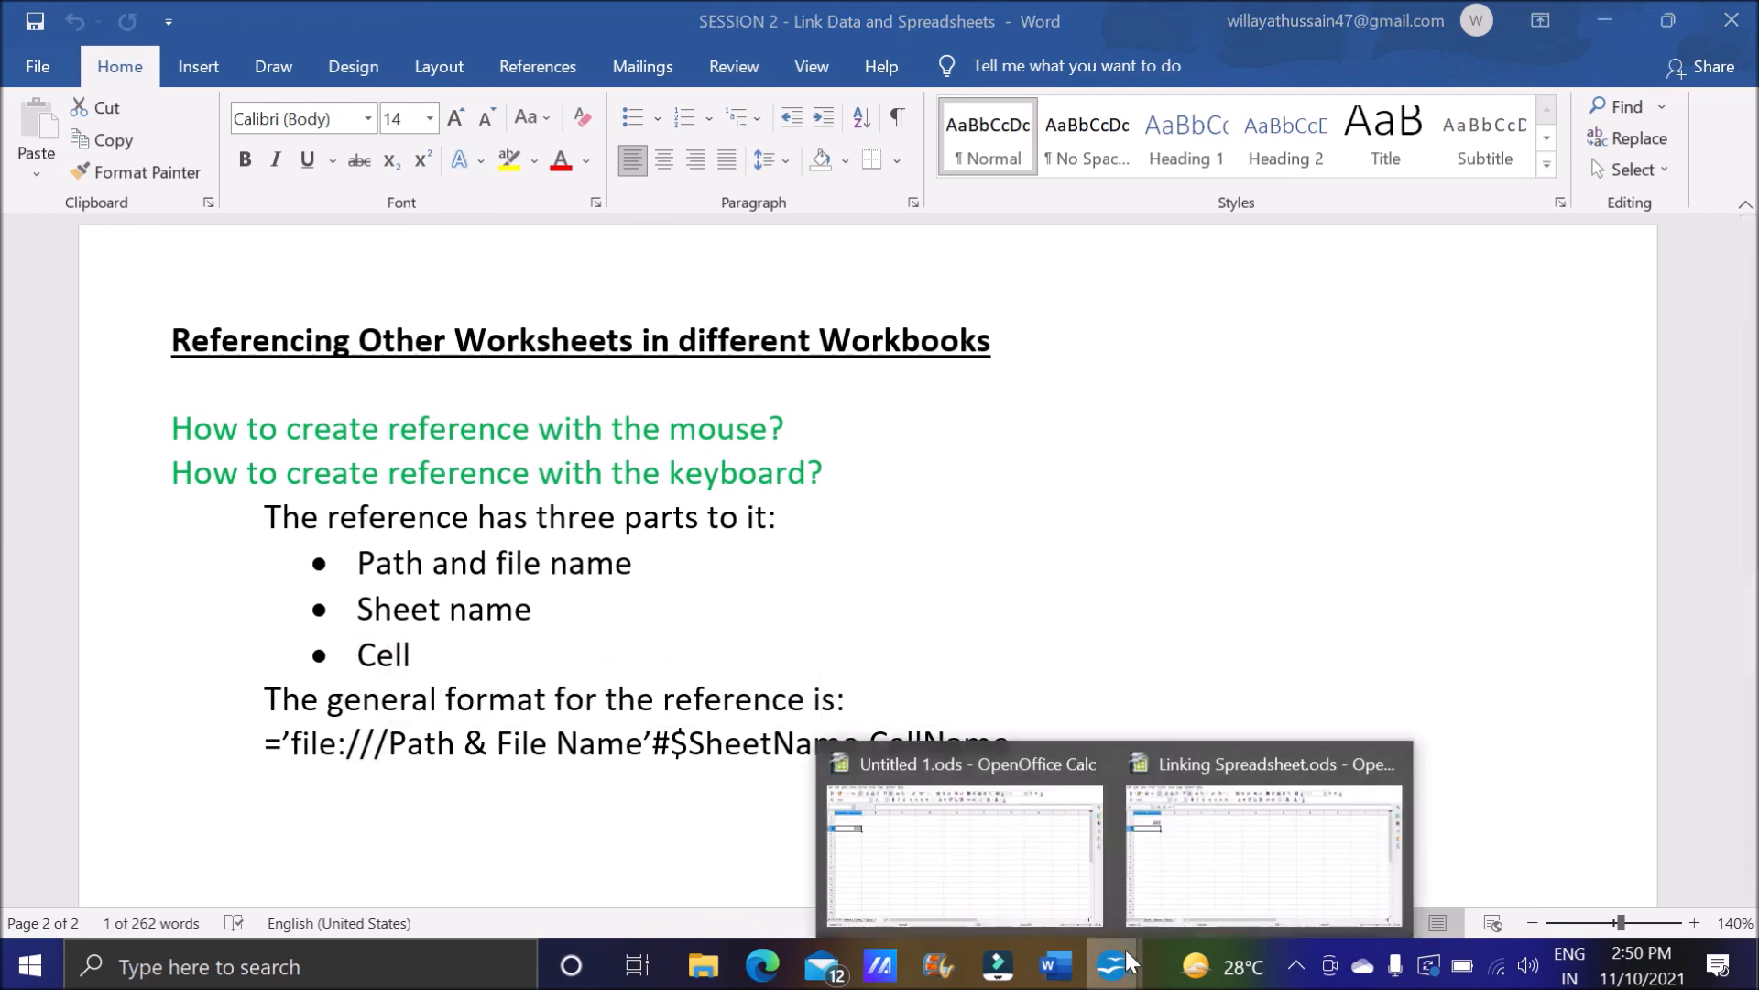
left_click(1222, 921)
left_click(205, 283)
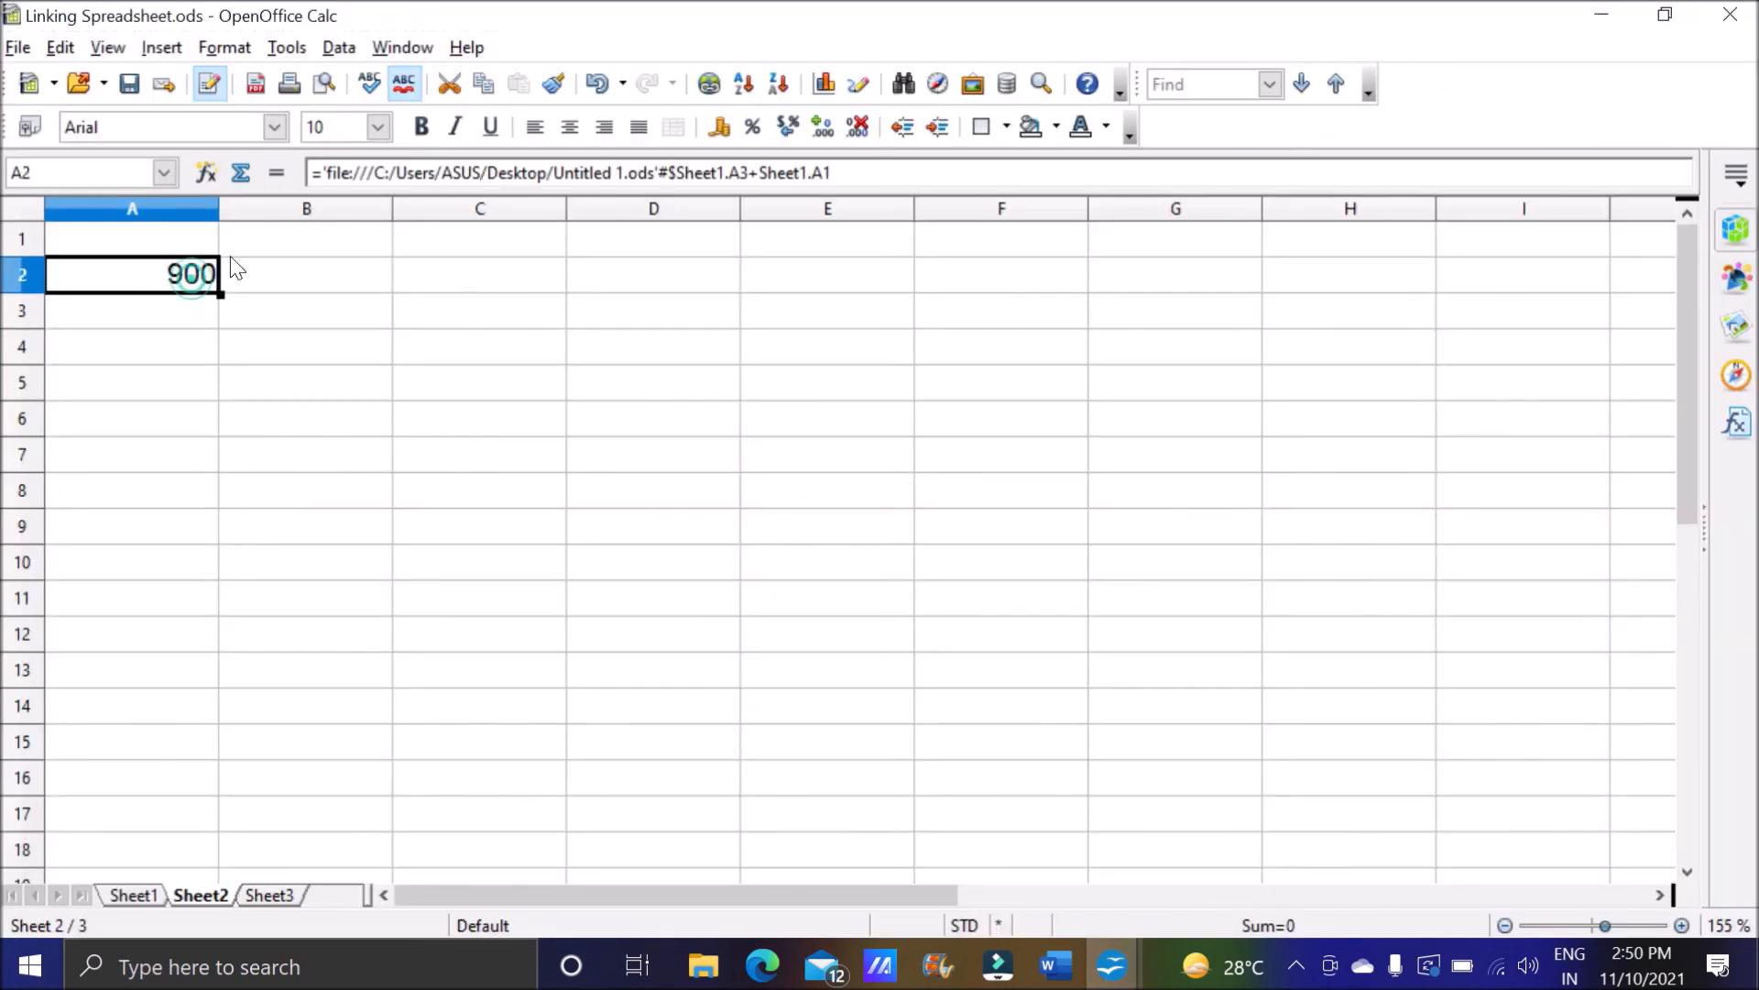
left_click(836, 172)
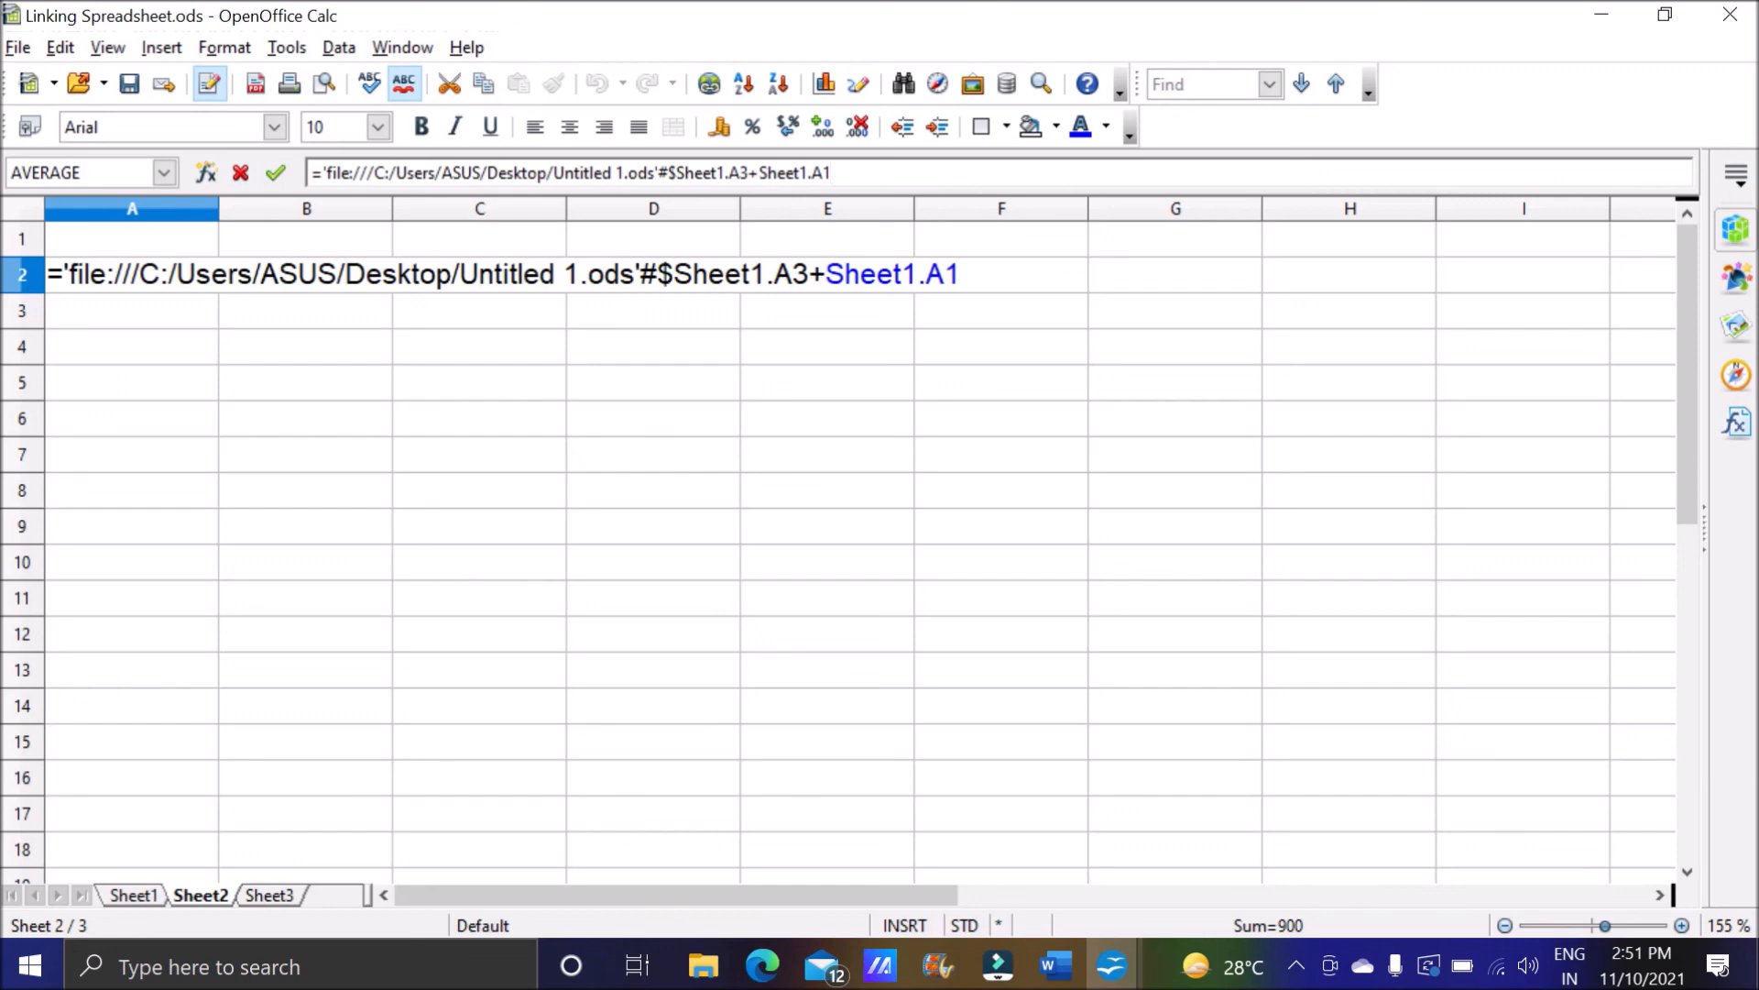
left_click_drag(461, 274, 636, 274)
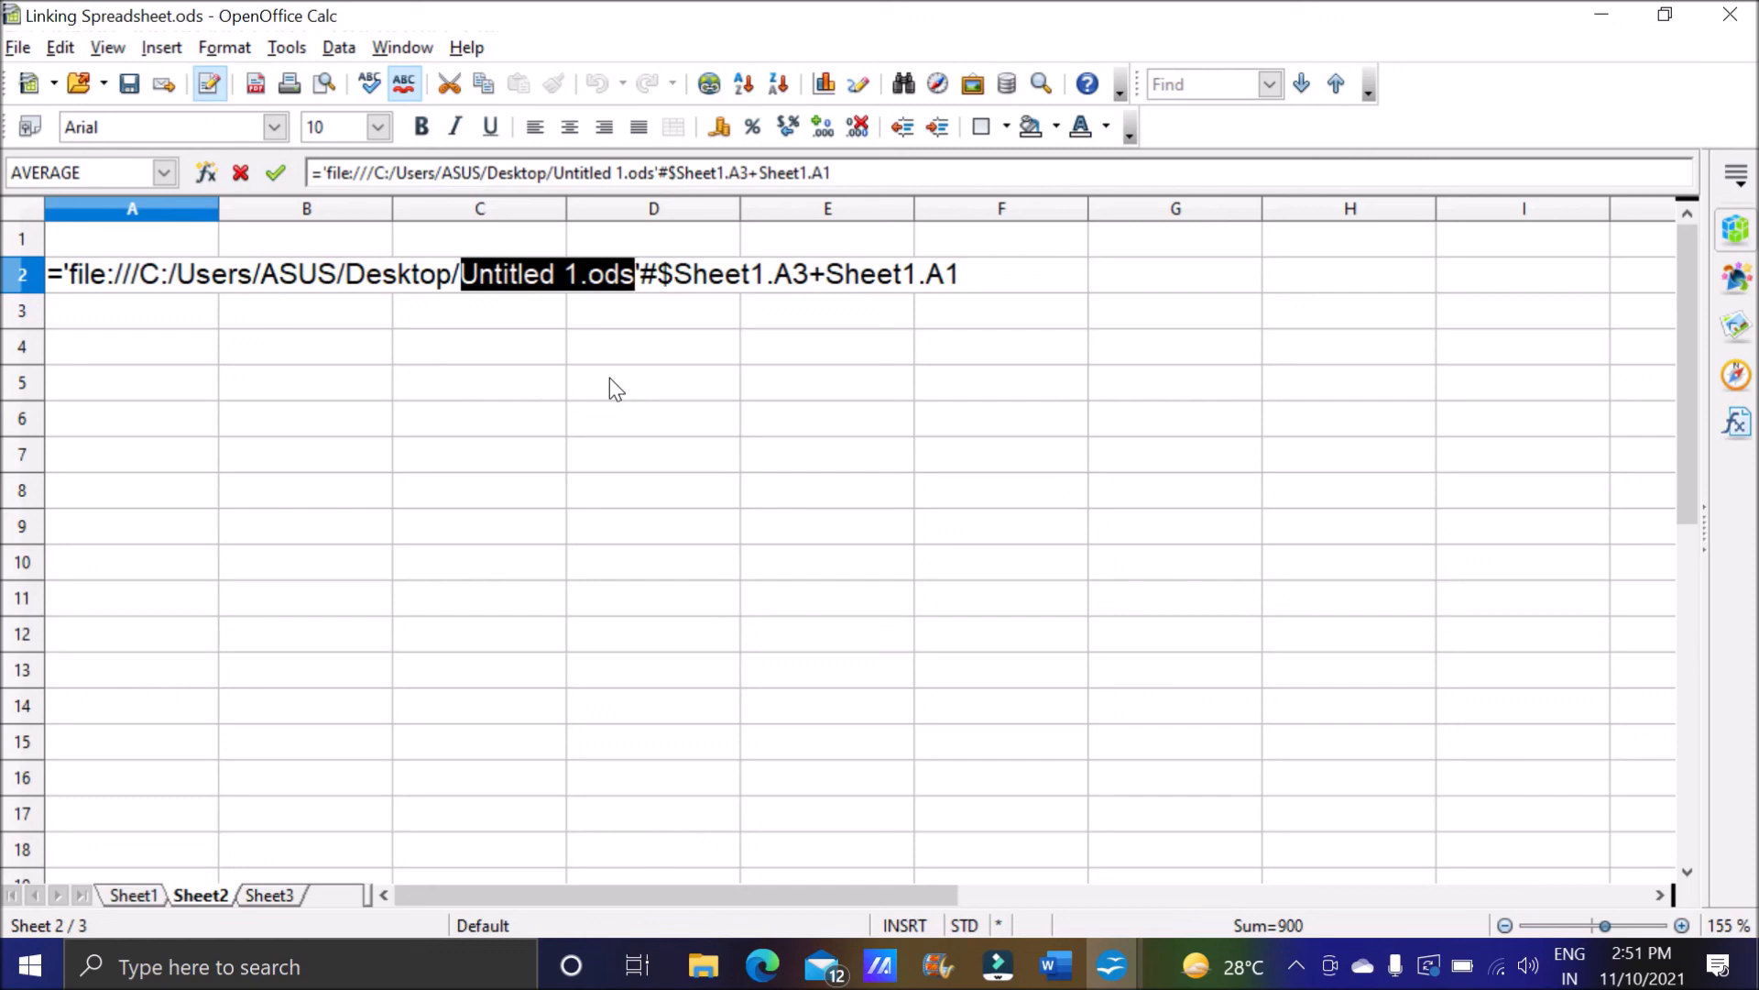
left_click(641, 275)
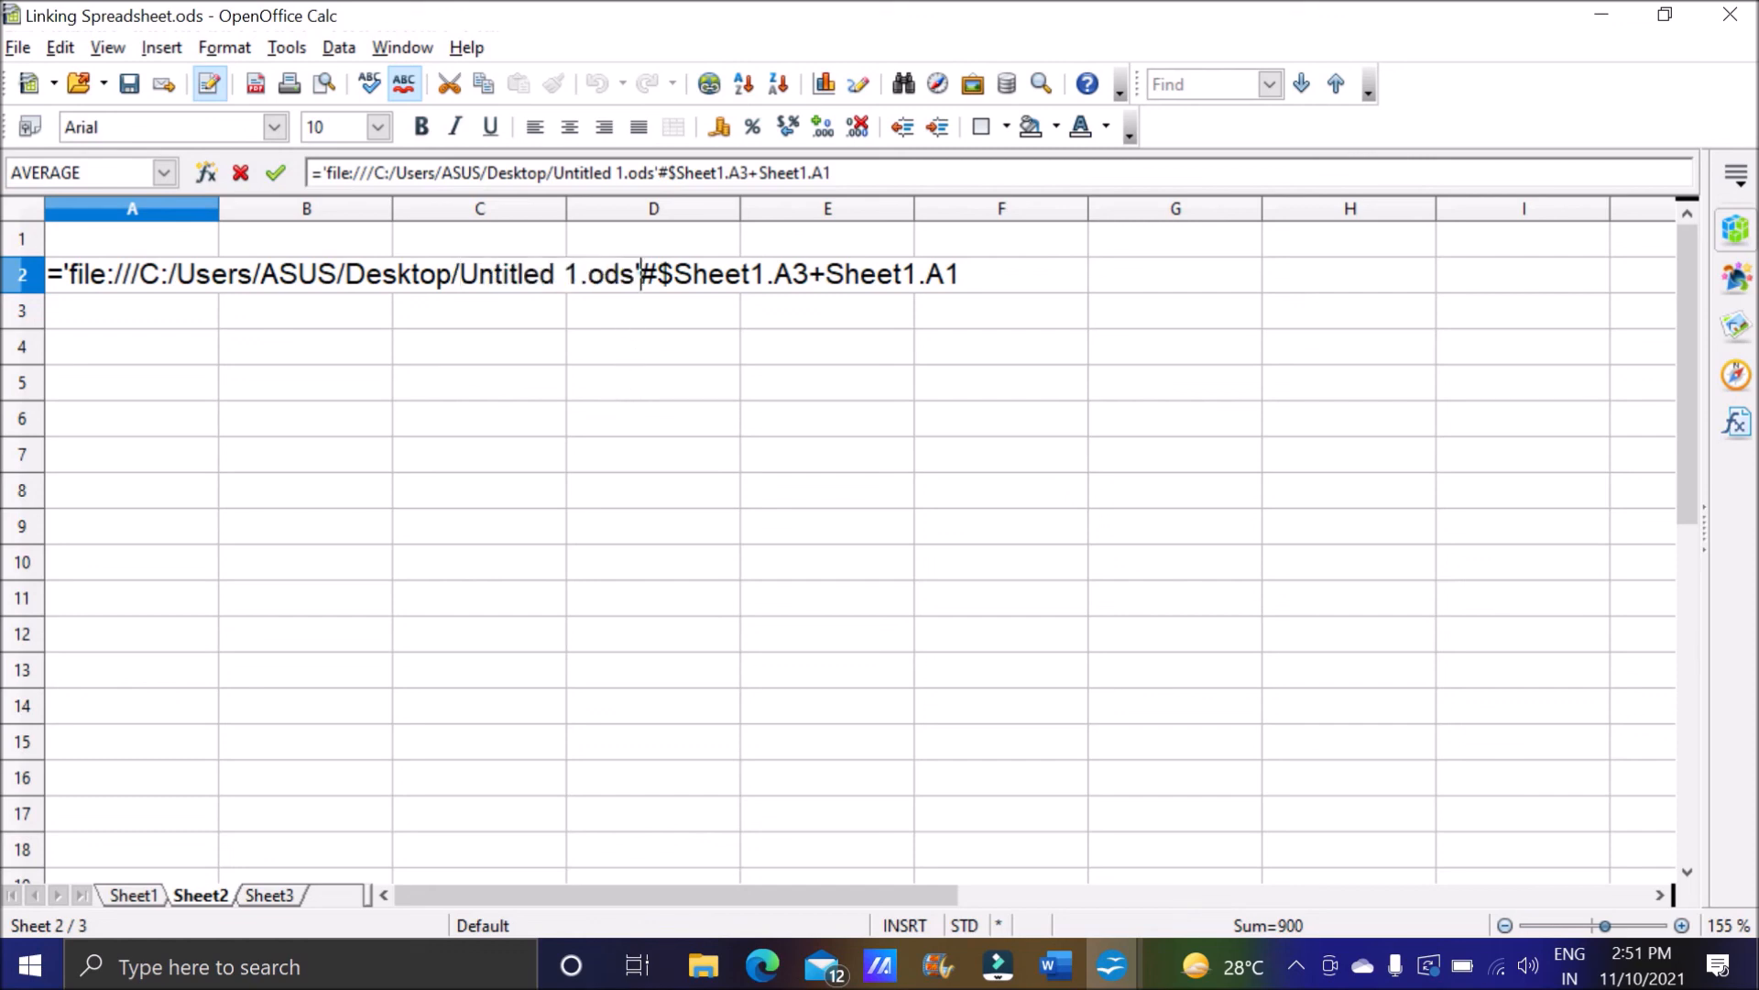
key("shift+Right")
key("Right")
key("shift+Right")
key("shift+Right")
key("shift+Right")
key("shift+Right")
key("shift+Right")
key("shift+Right")
key("shift+Right")
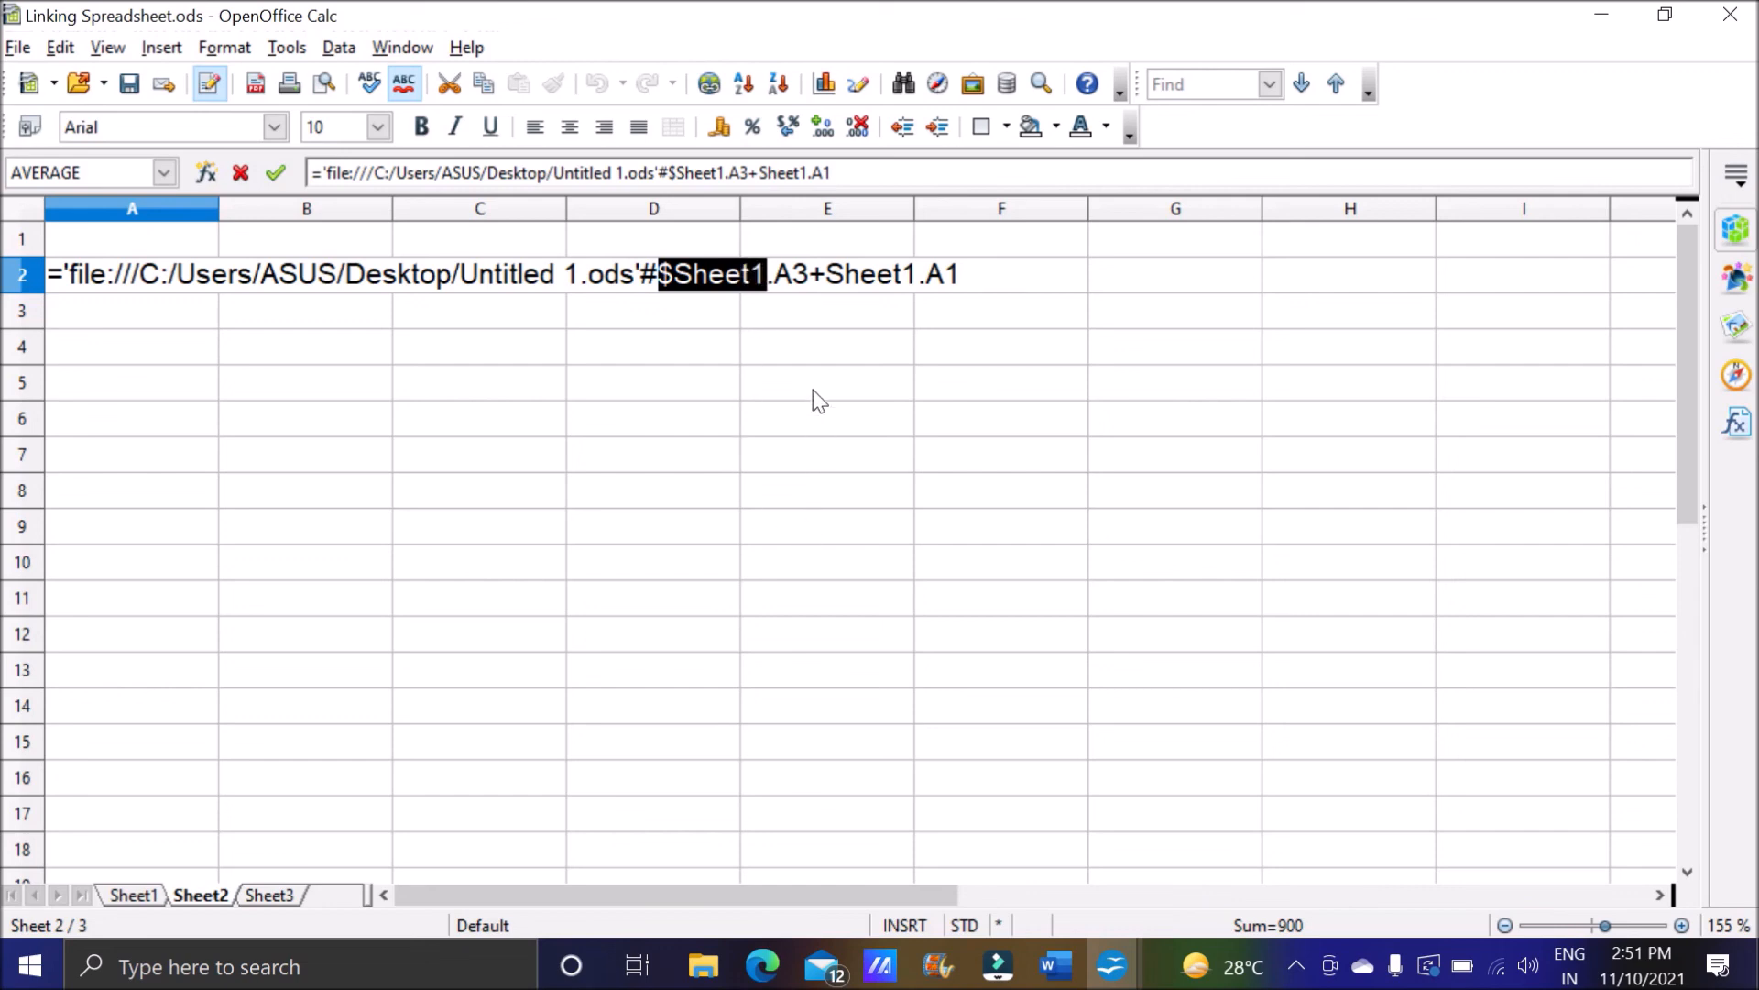
Highlight the cell name A3 in the external reference of A2's formula, after the sheet name and dot.
left_click_drag(777, 275, 753, 275)
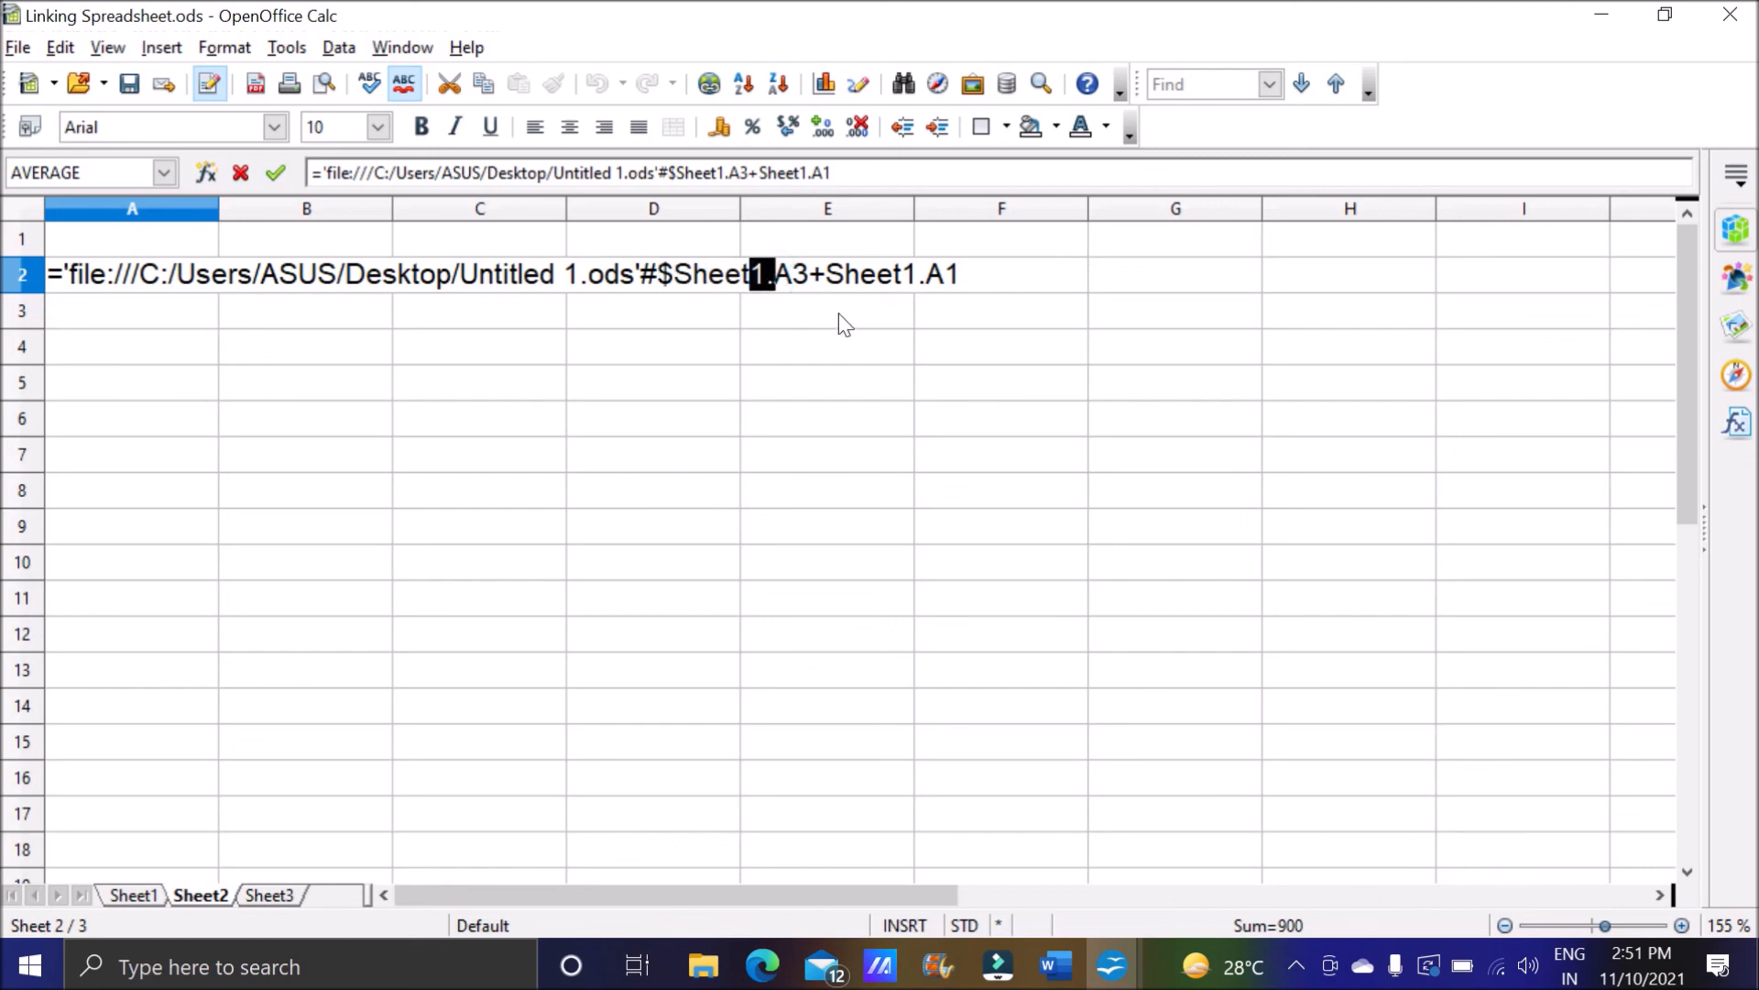
left_click(775, 274)
key("Right")
key("Right")
key("shift+Left")
key("shift+Left")
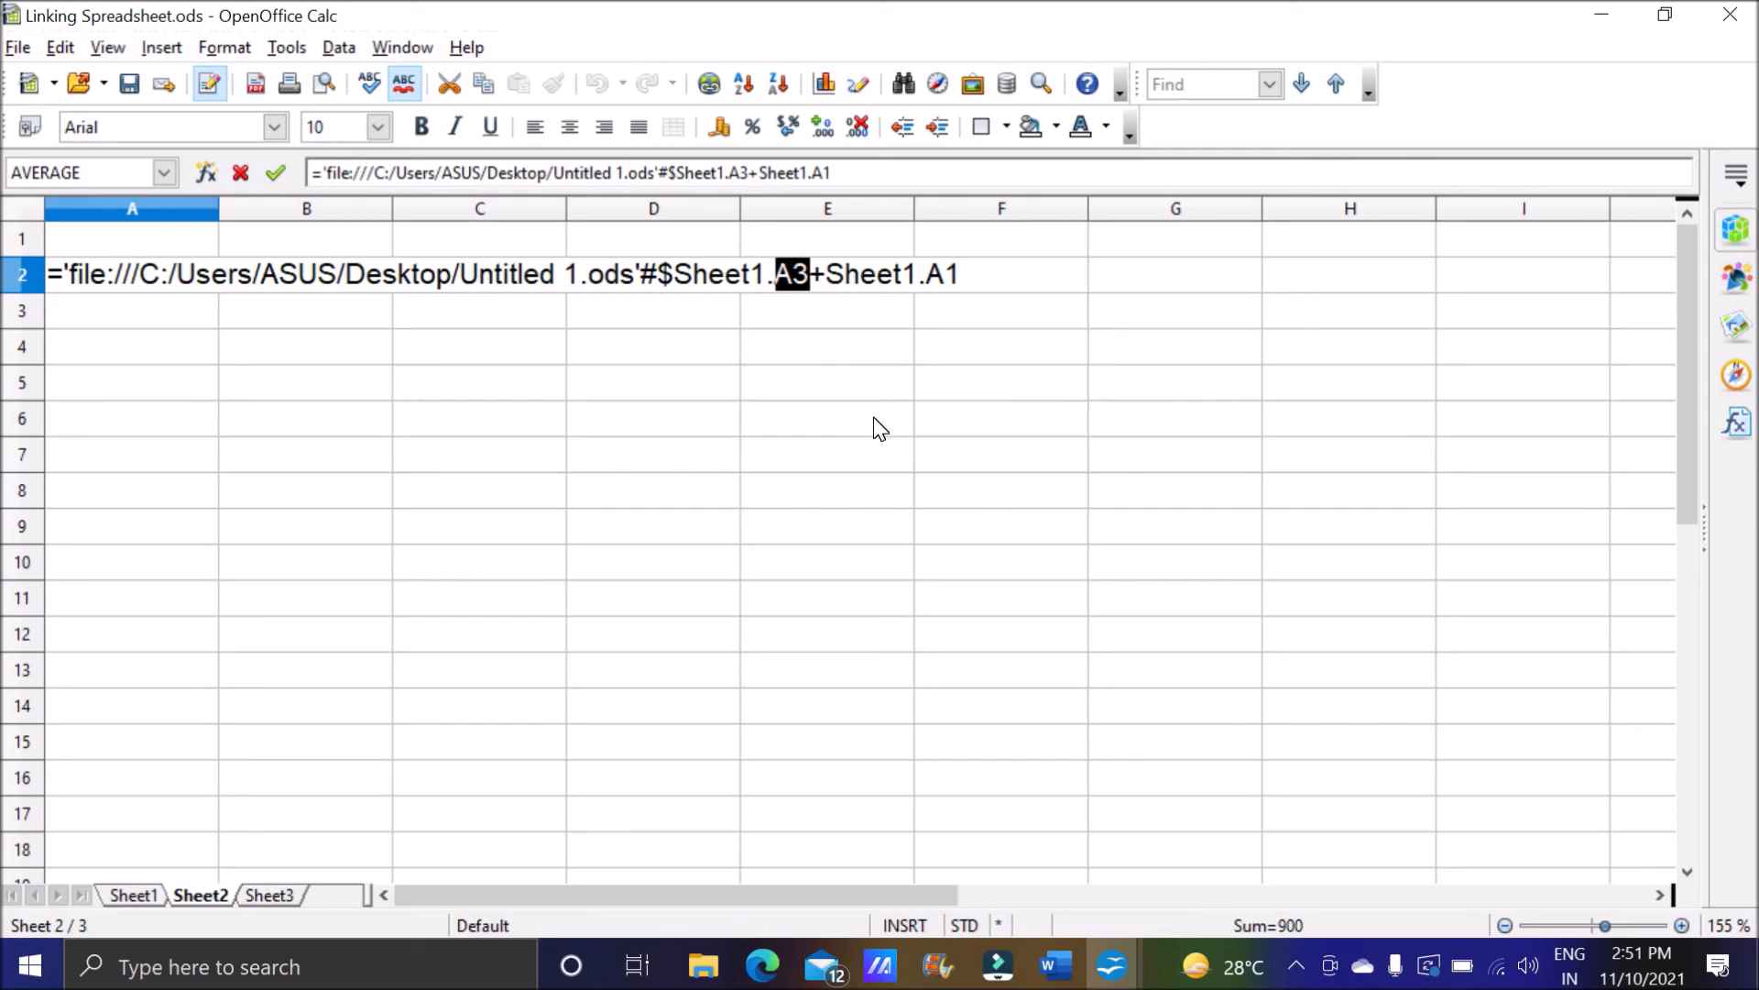
left_click(972, 275)
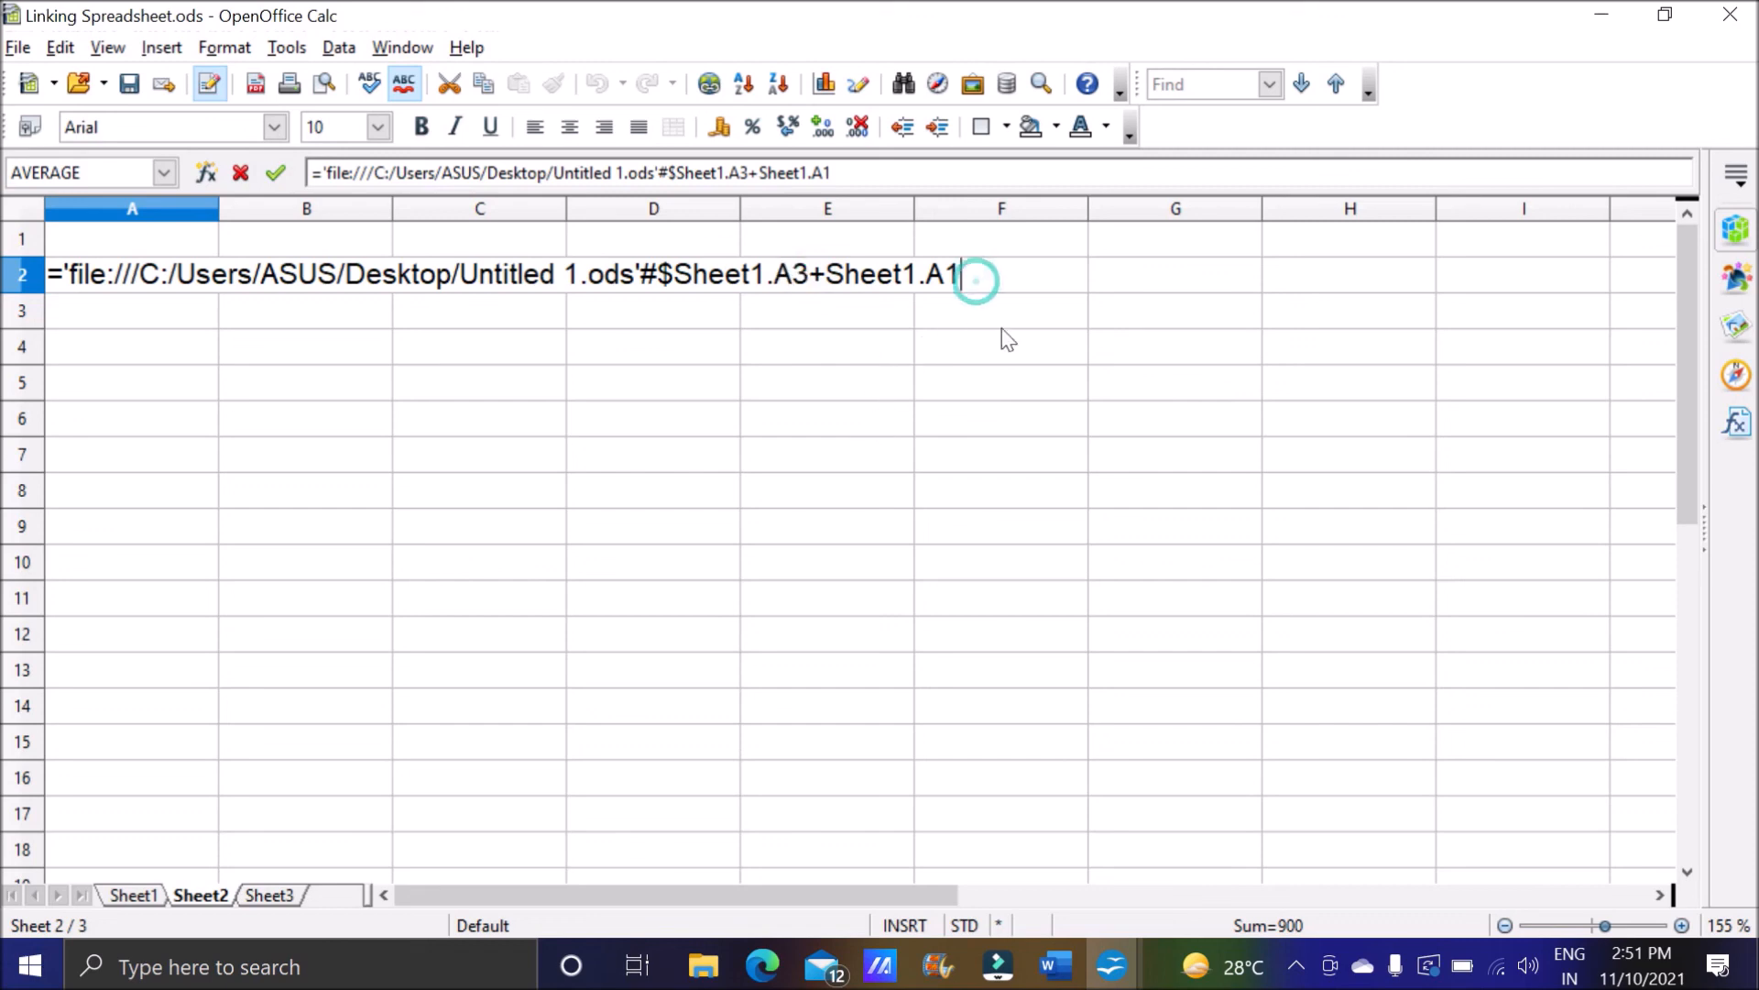
Switch to the Word notes and review the path, sheet name and cell name parts of the general reference format.
left_click(1056, 965)
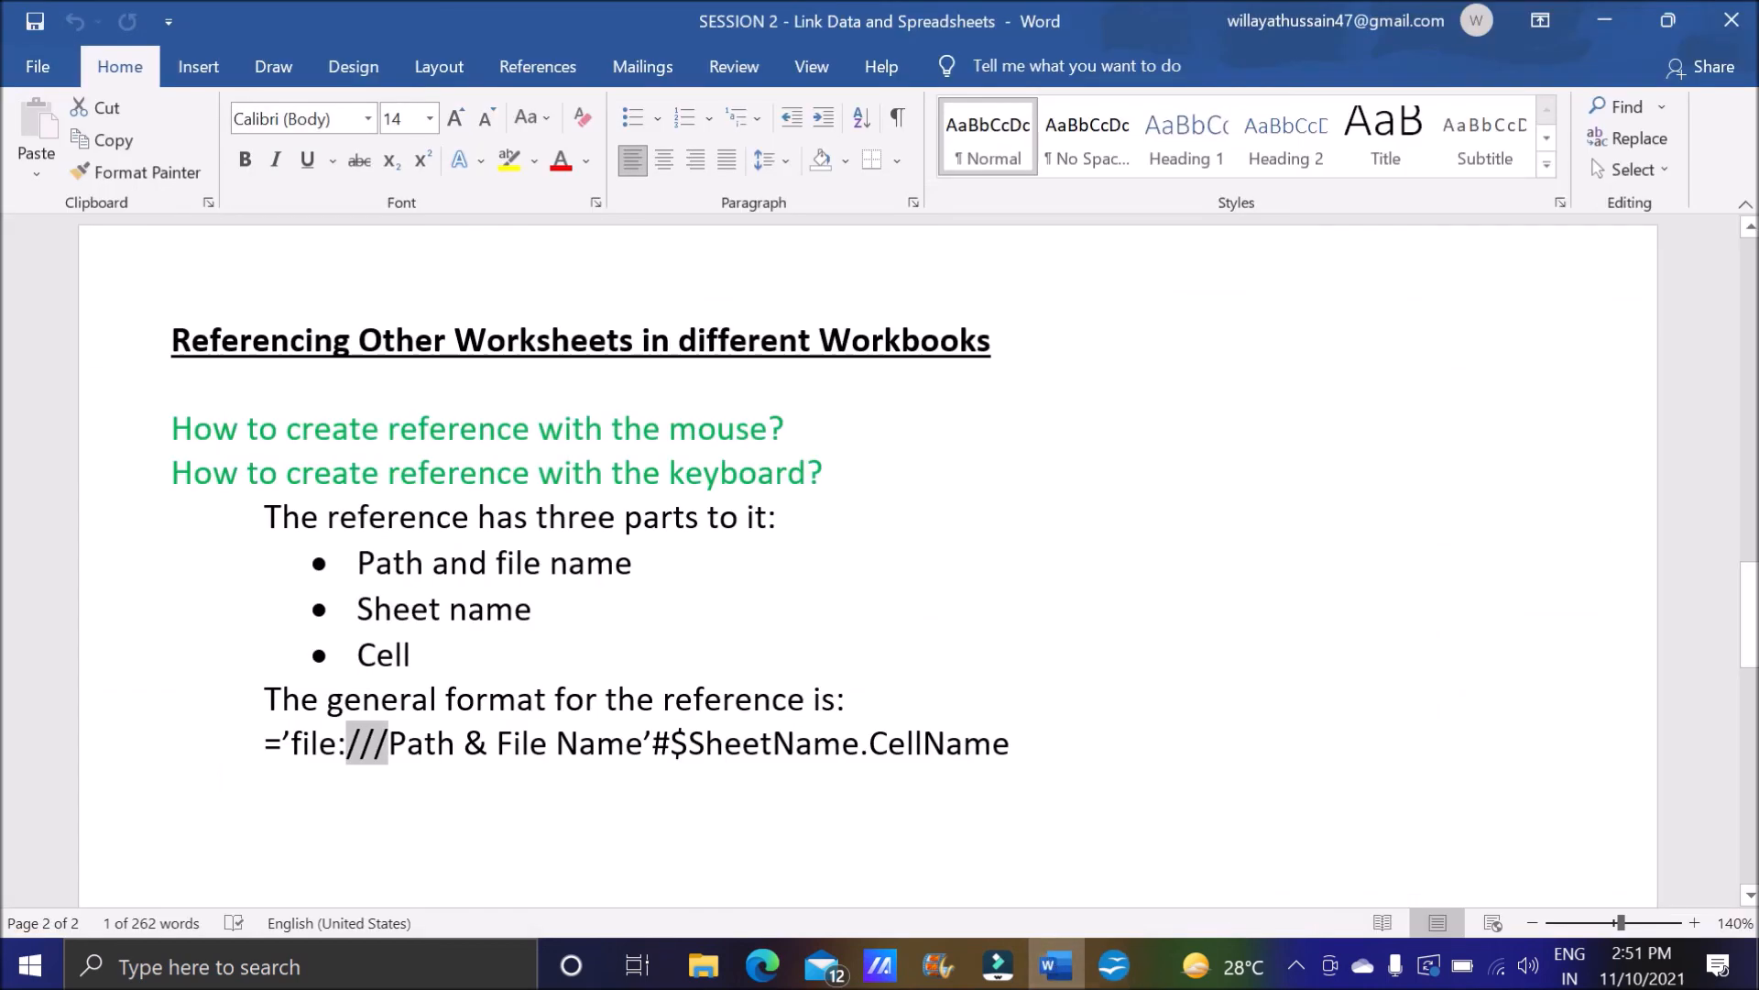
left_click_drag(347, 744, 652, 744)
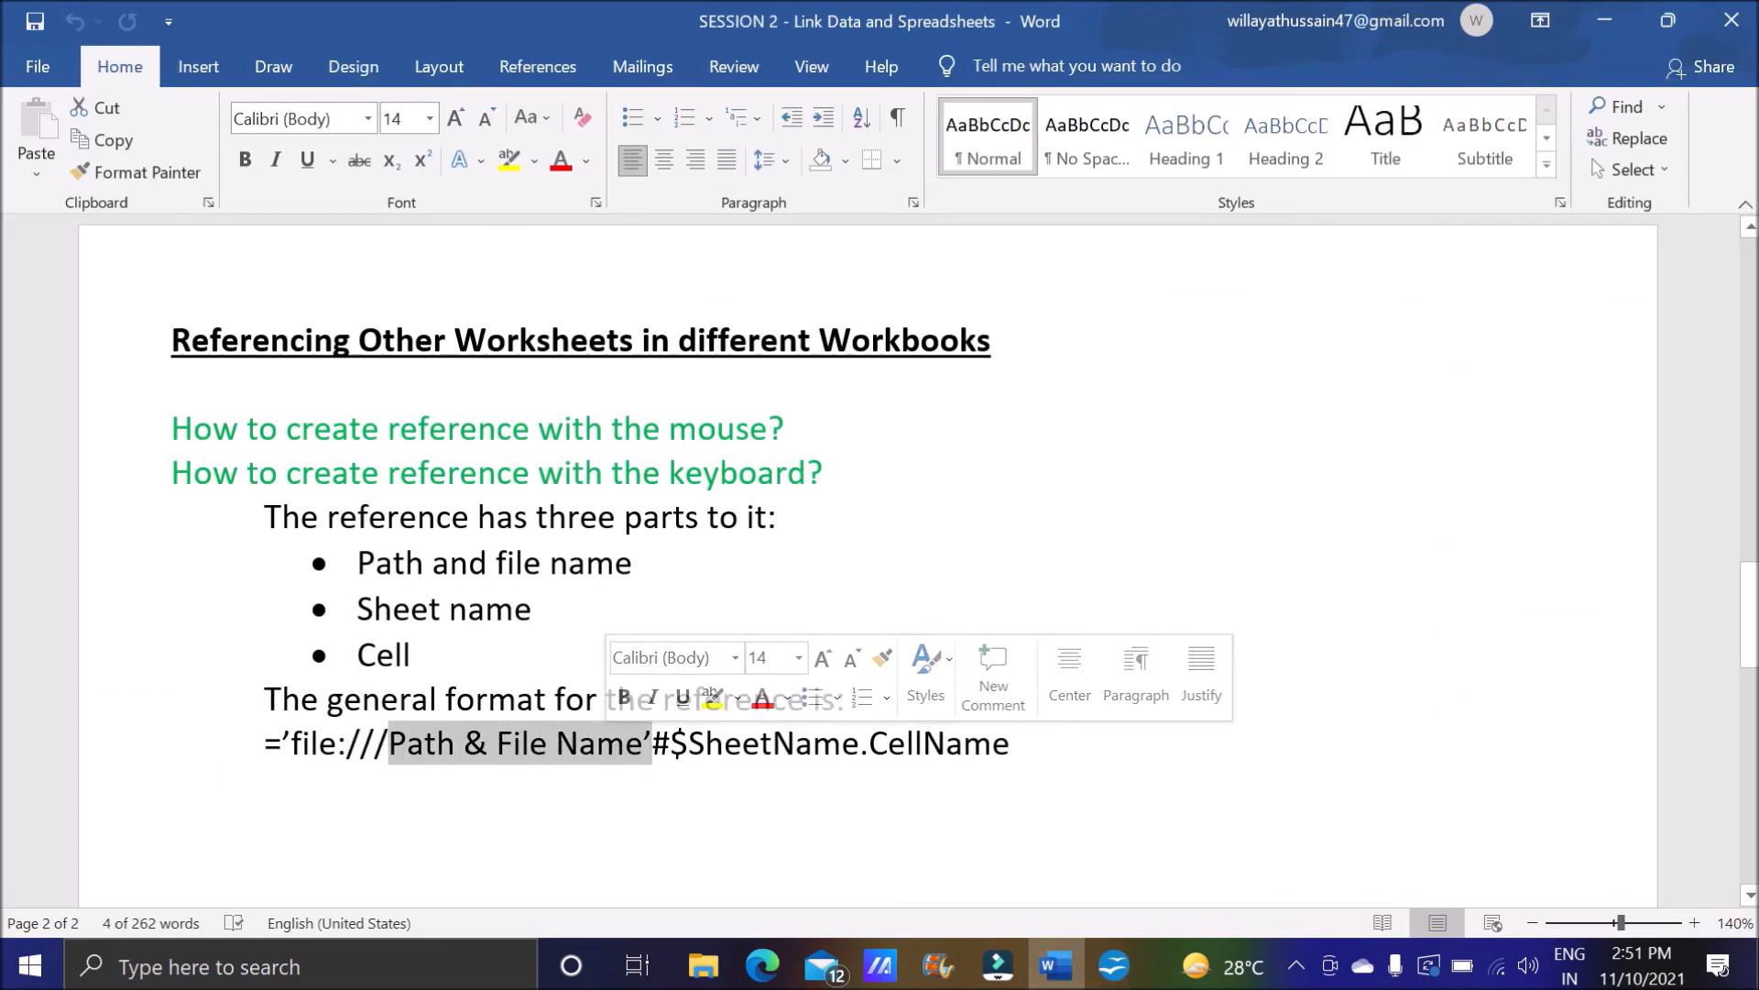
left_click_drag(653, 743, 1028, 750)
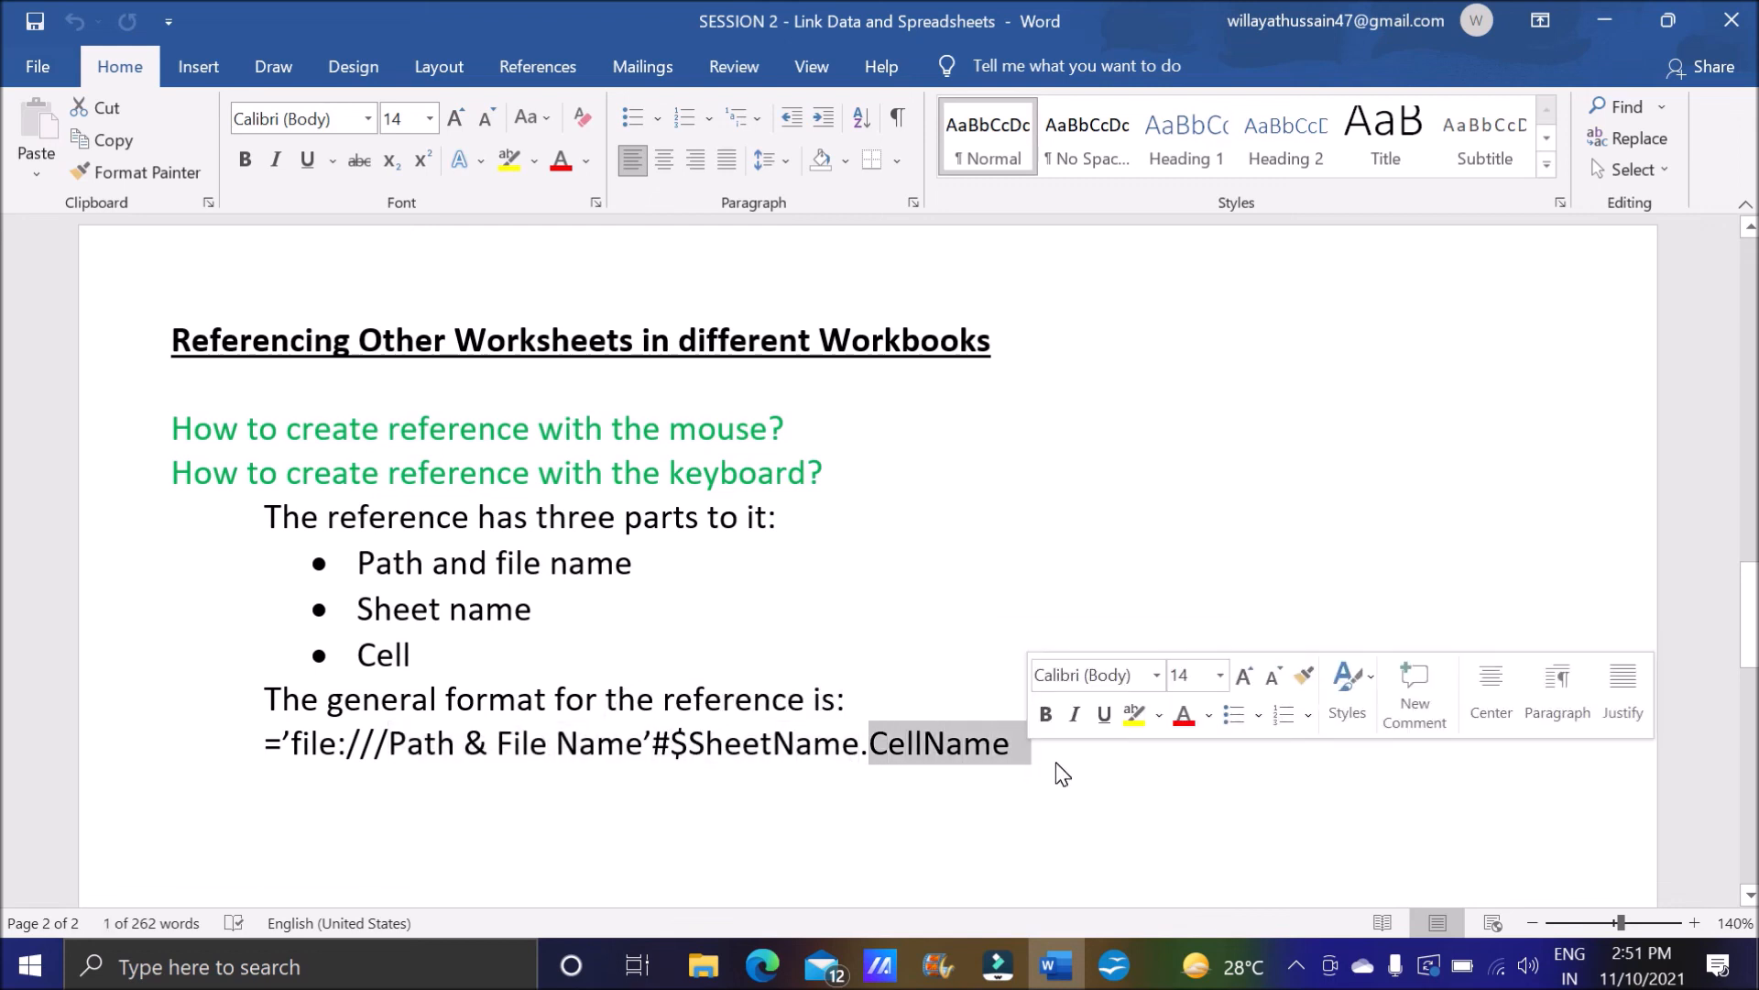
left_click(1046, 771)
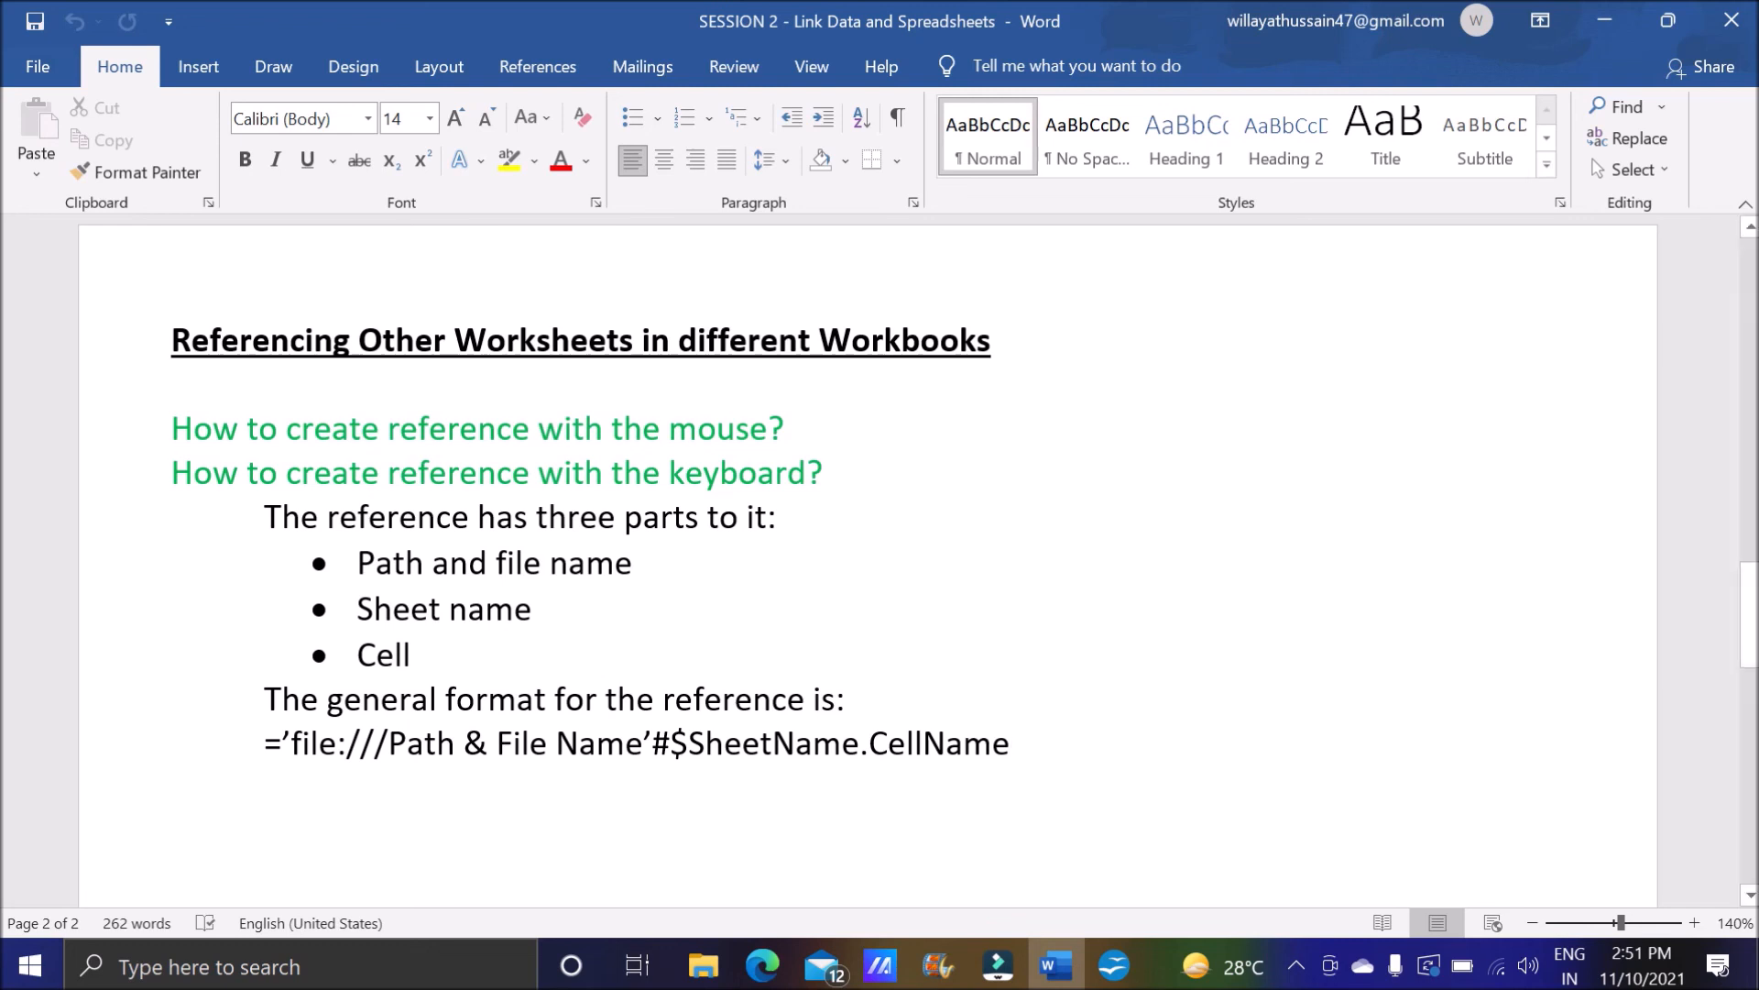
scroll(917, 486, "down", 1)
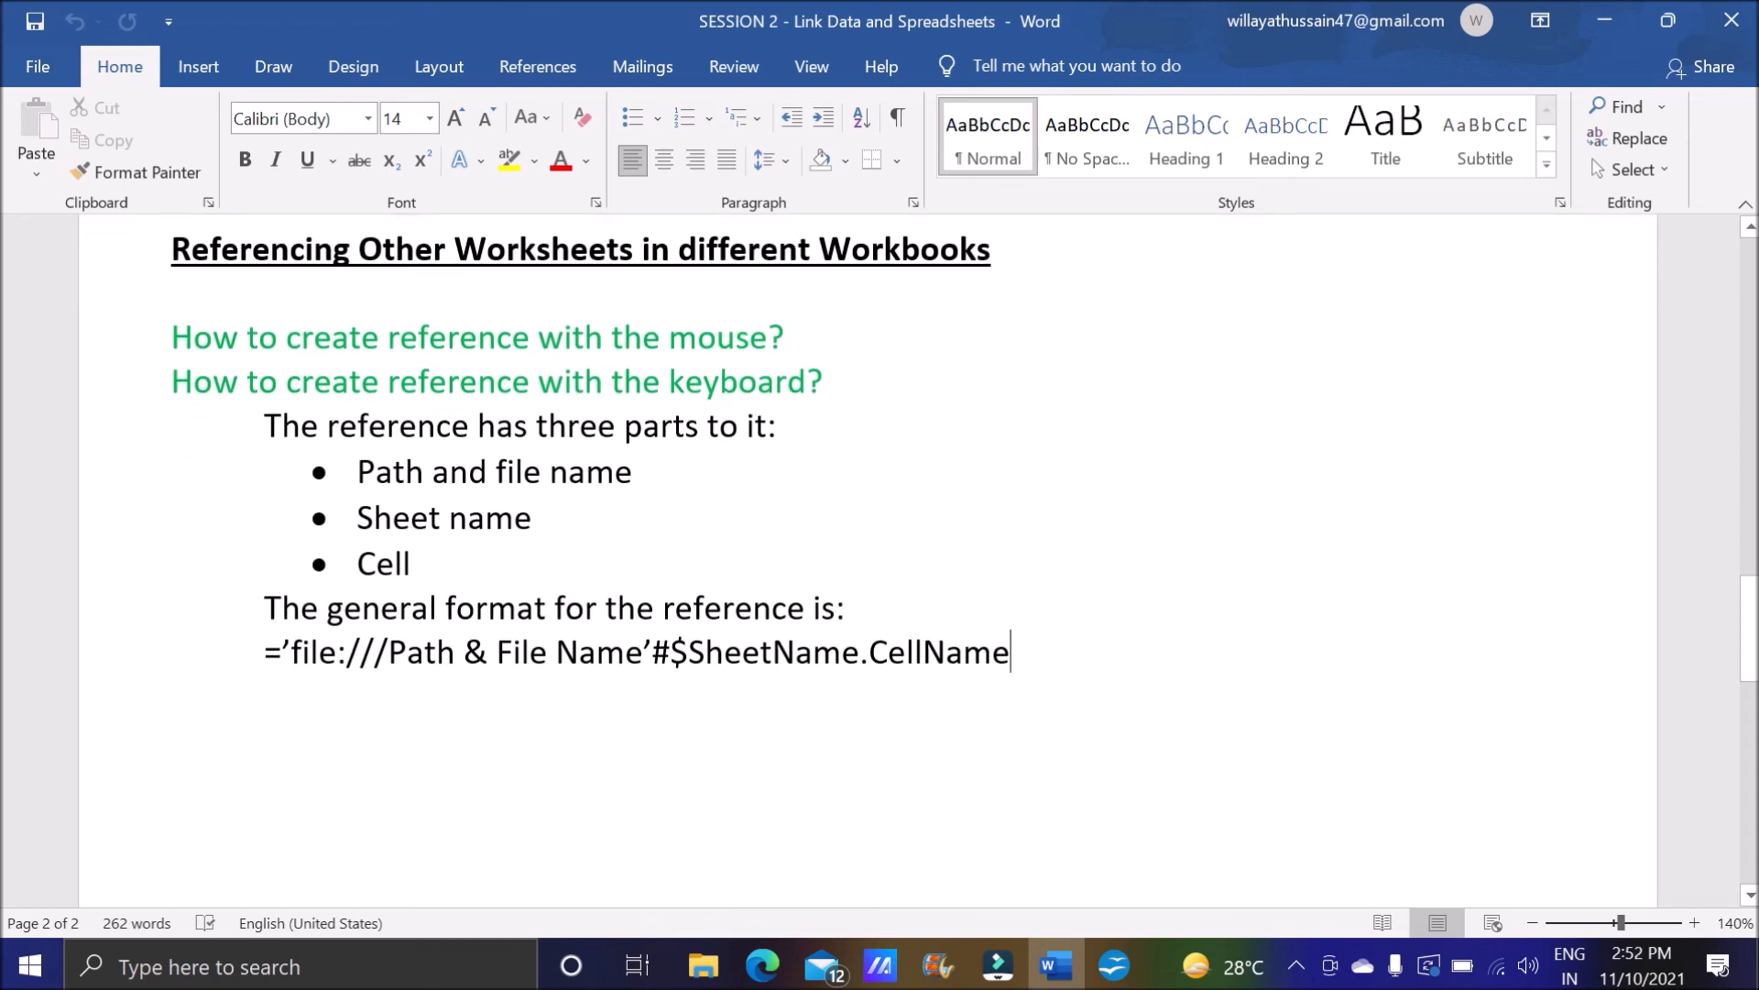
left_click_drag(282, 651, 1010, 651)
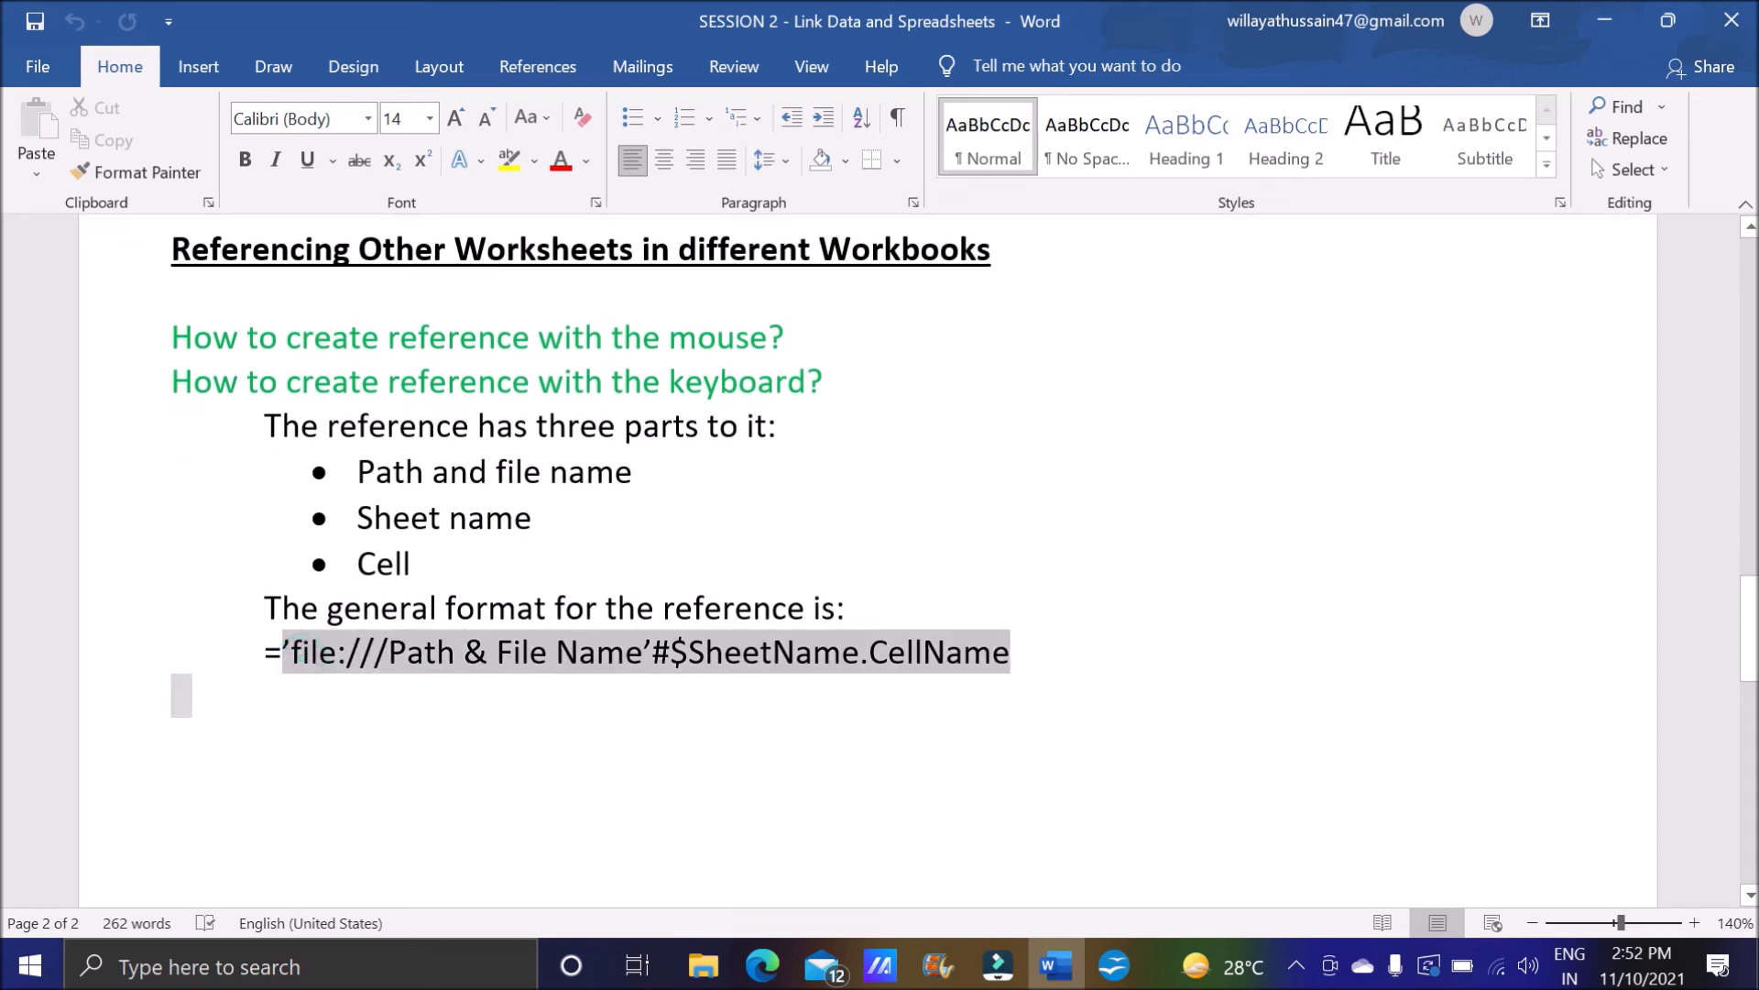
left_click(1052, 658)
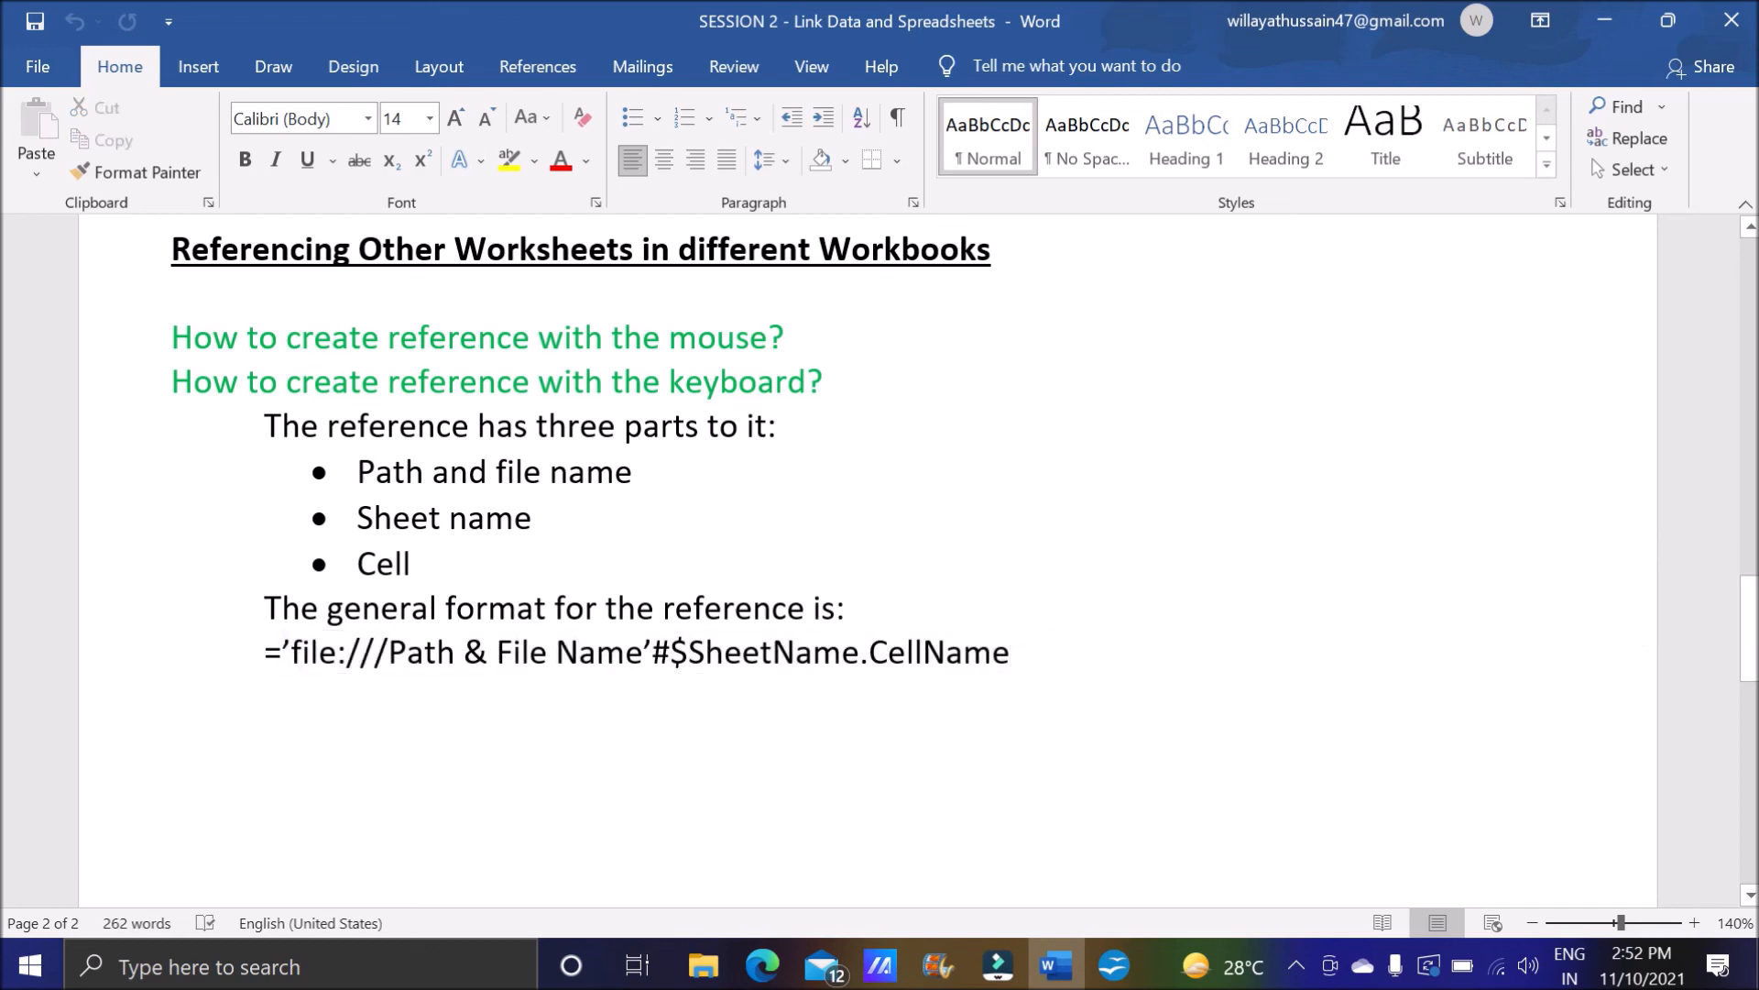